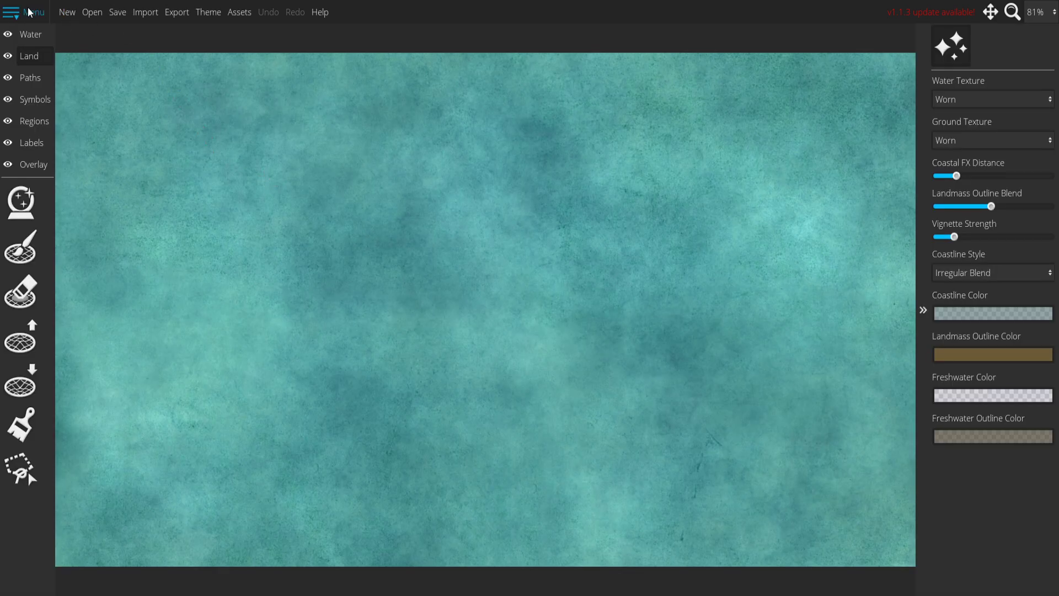
Generate a random landmass on the empty ocean with the land generator's Uniform pattern.
left_click(28, 166)
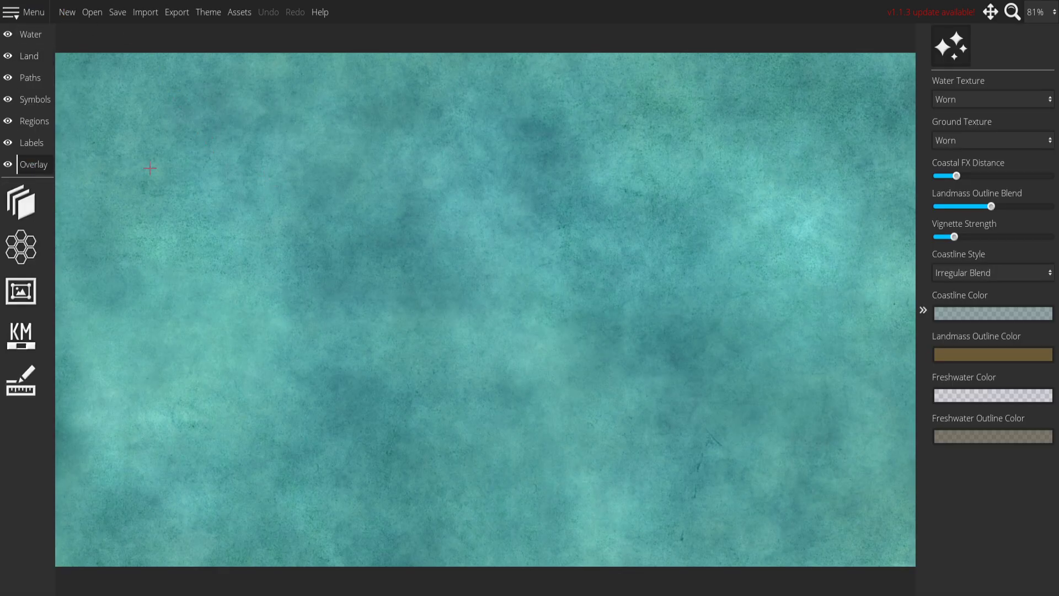
left_click(38, 33)
left_click(33, 57)
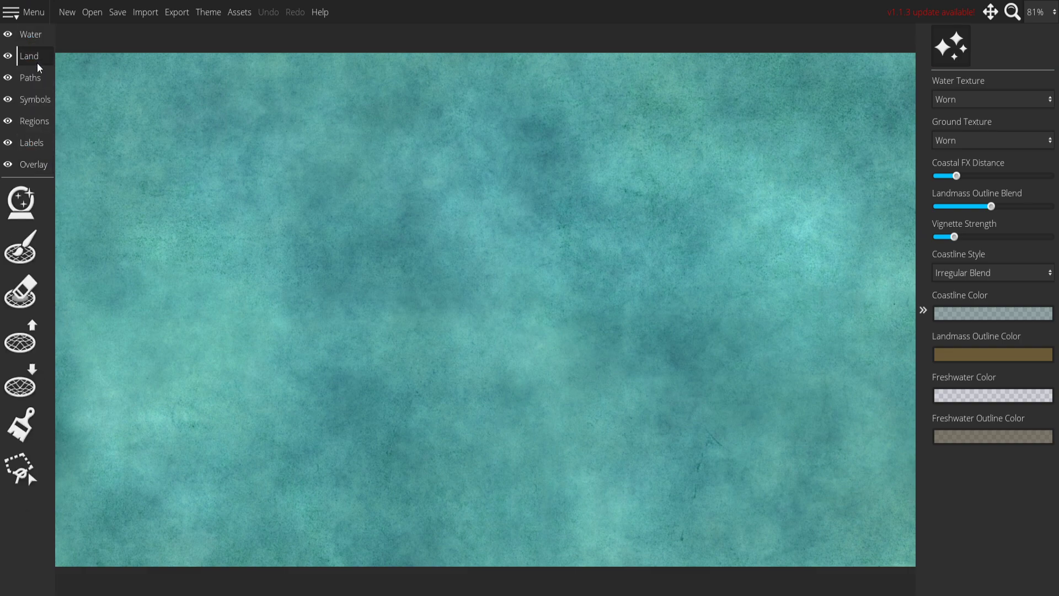
left_click(20, 201)
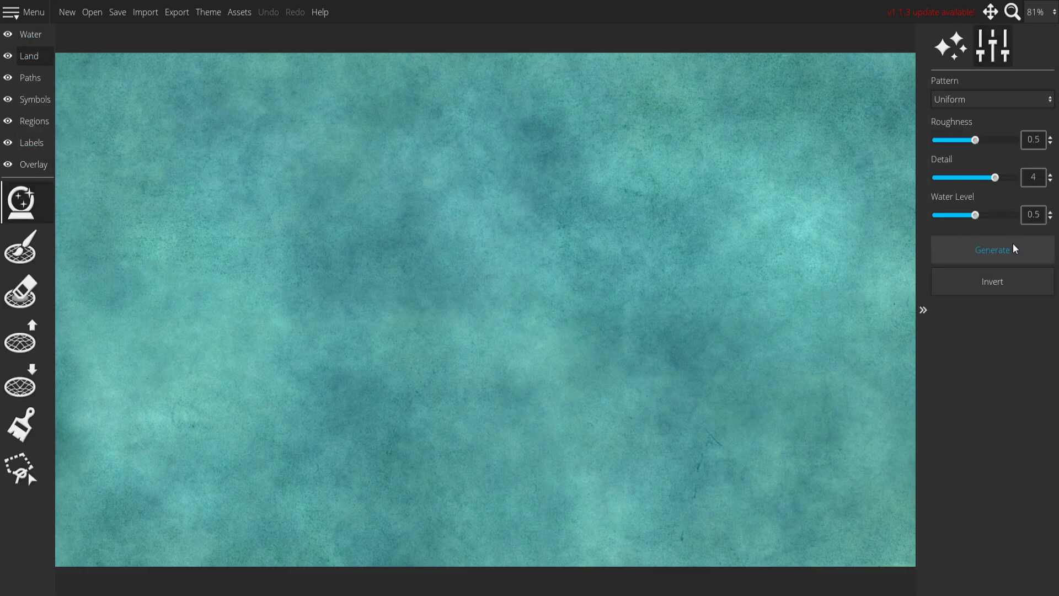
left_click(950, 45)
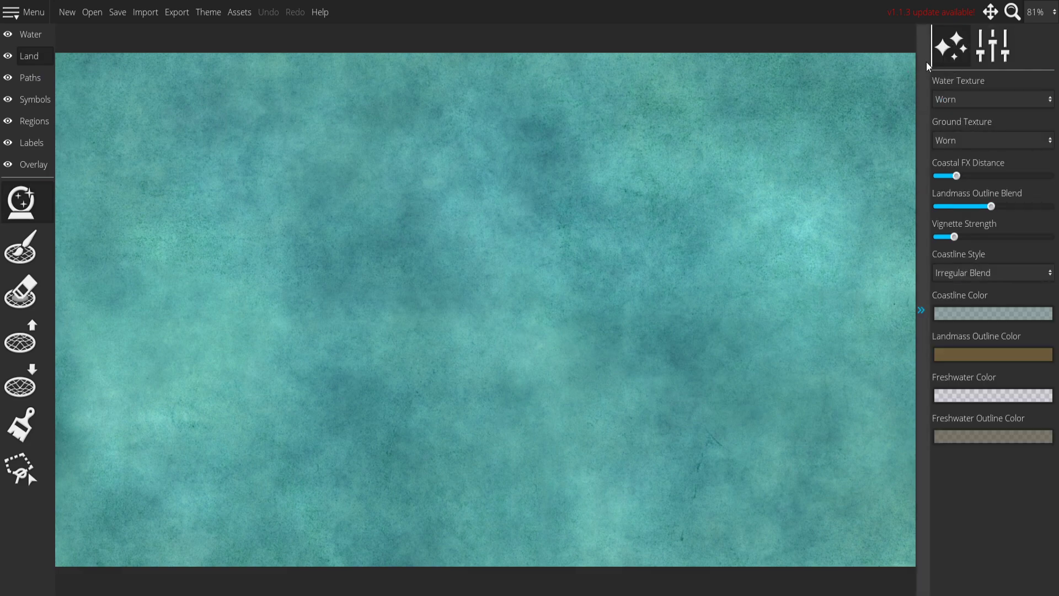
left_click(950, 45)
left_click(975, 259)
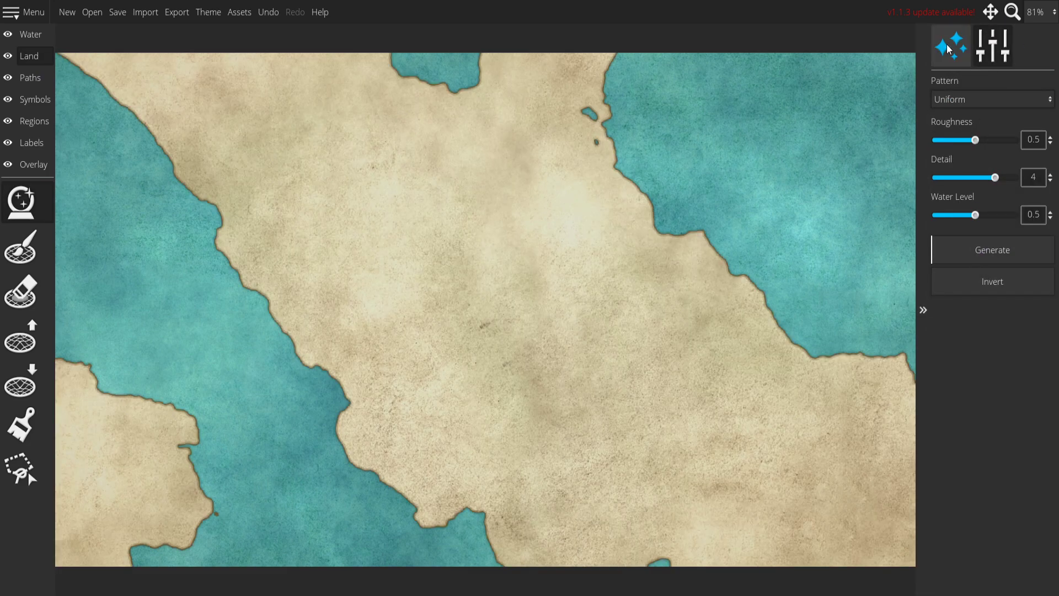
Try the Imagination, Paper, Feudal and Vintage water textures on the generated map.
left_click(949, 49)
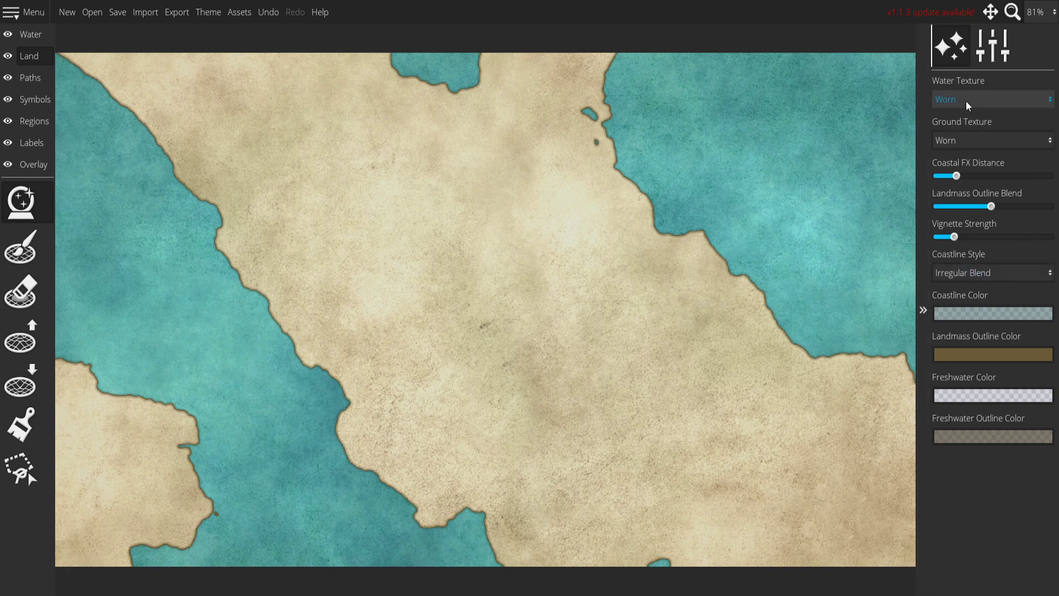
left_click(970, 102)
left_click(970, 171)
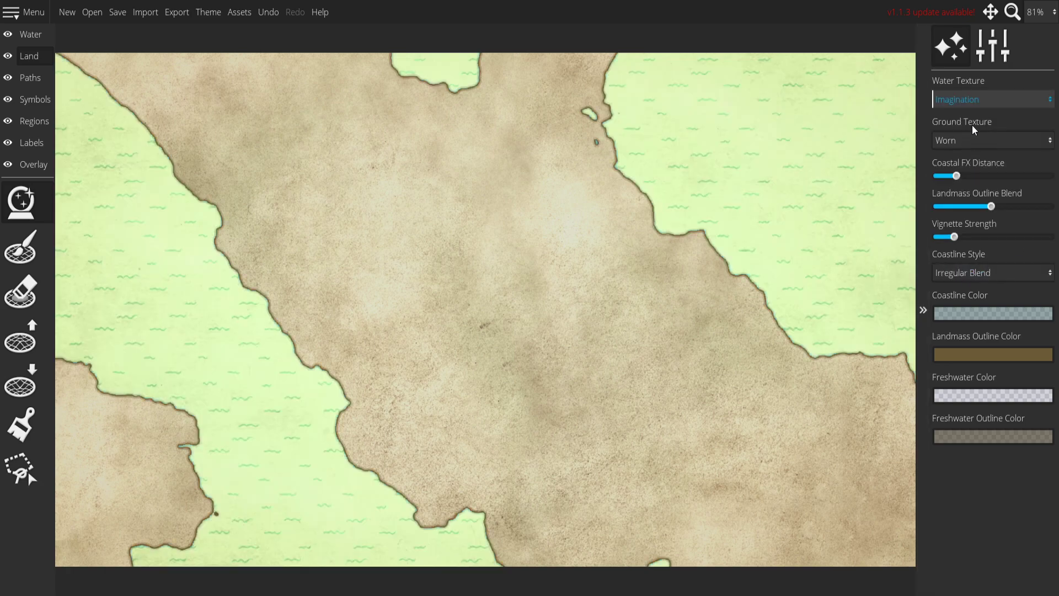
left_click(967, 104)
left_click(954, 180)
left_click(979, 108)
left_click(970, 149)
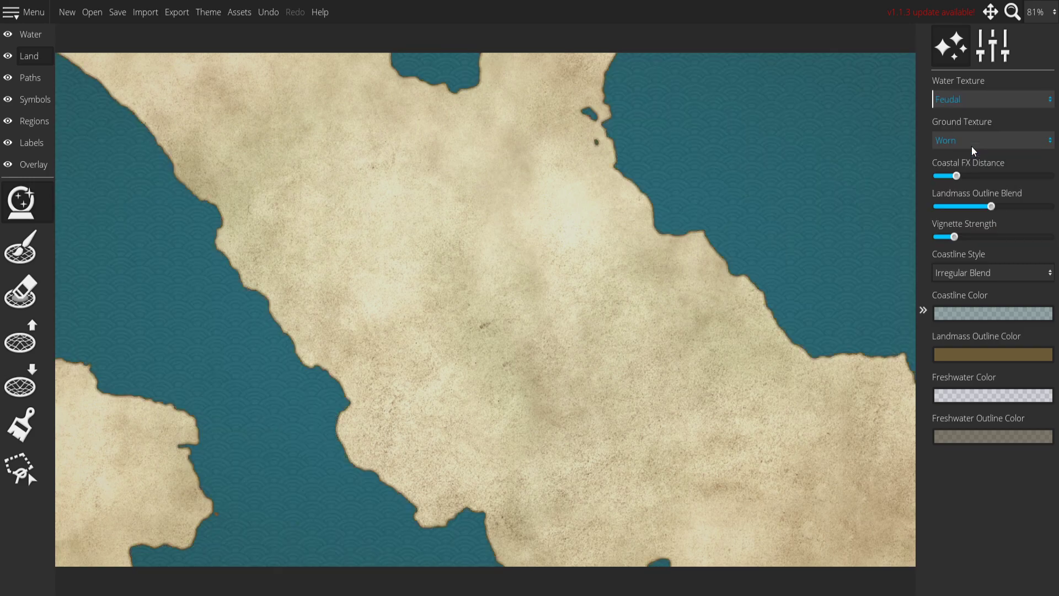
left_click(974, 110)
left_click(969, 198)
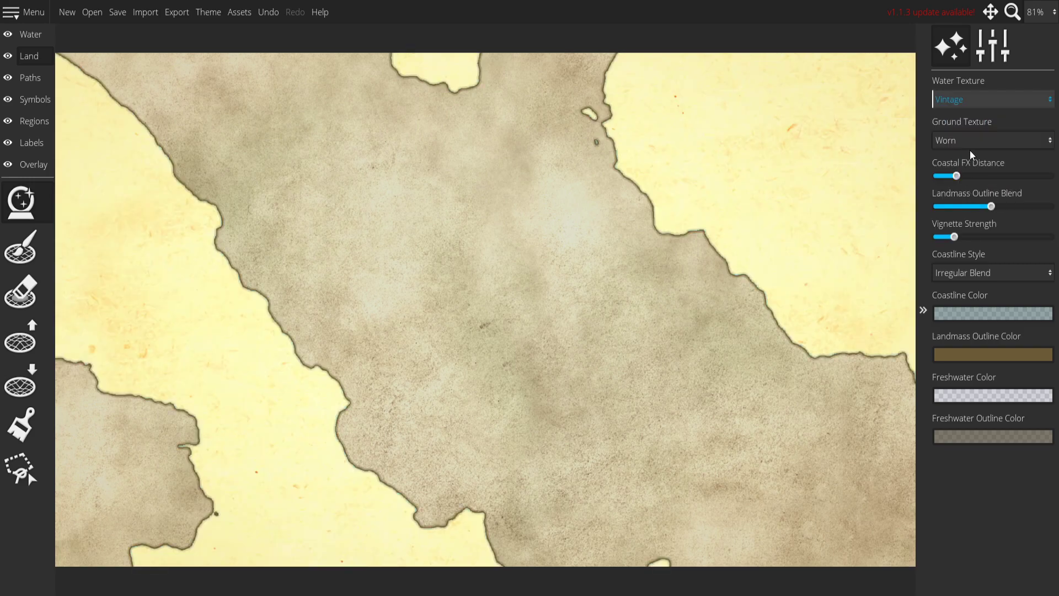
Try the Vintage ground texture on the land and set the ground texture to Feudal.
left_click(968, 139)
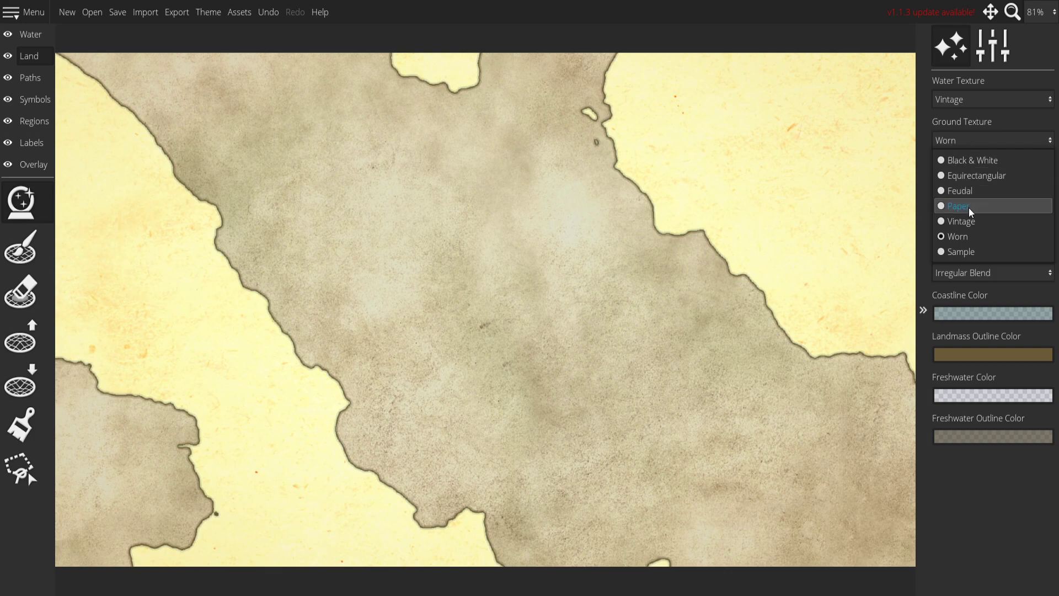
left_click(969, 222)
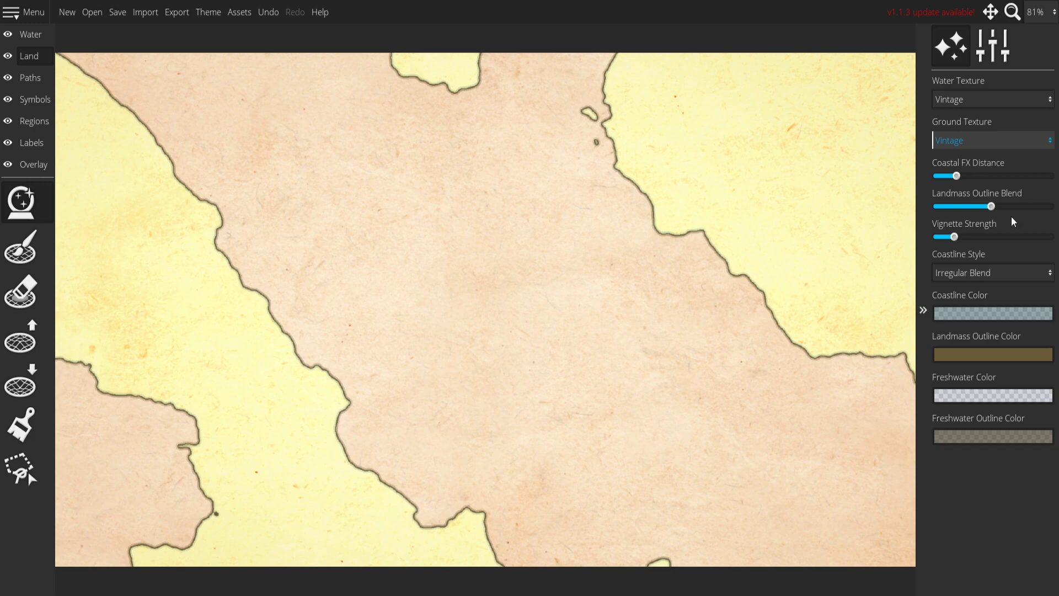
left_click(969, 141)
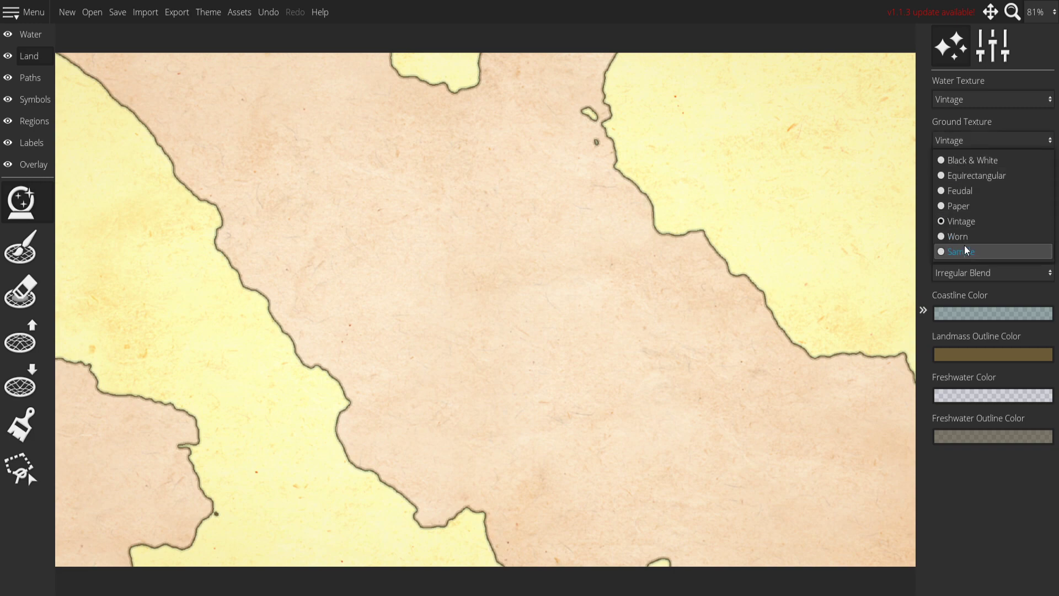
left_click(971, 192)
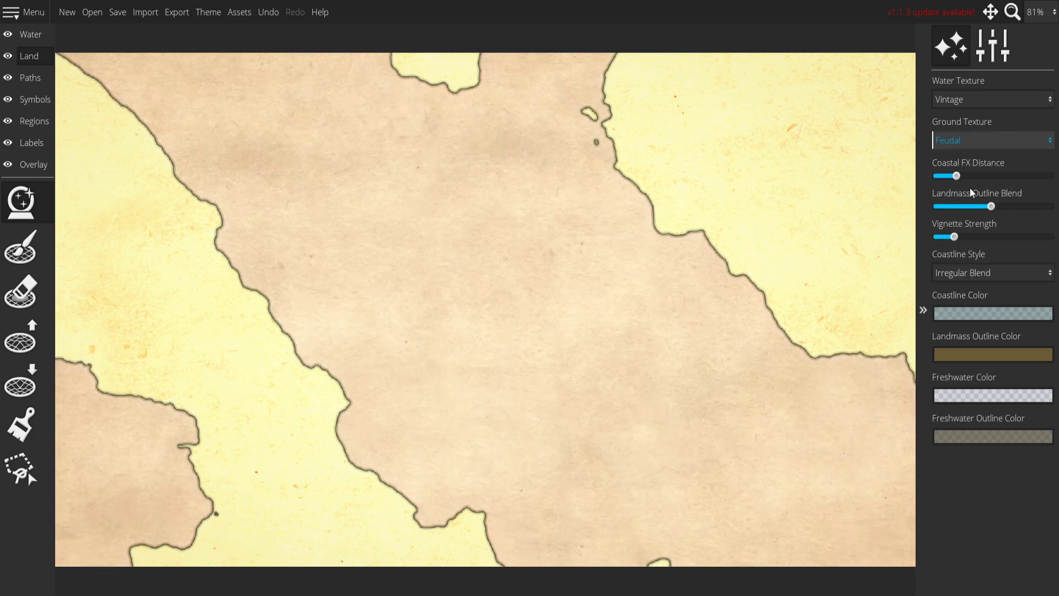
left_click(967, 139)
left_click(969, 106)
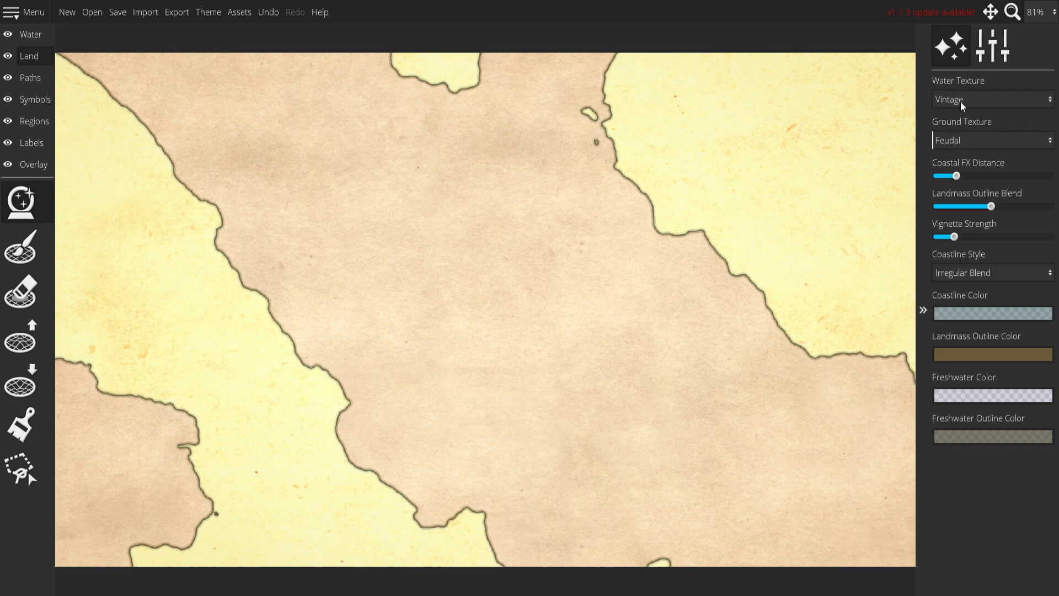
Compare the Imagination, Equirectangular, Worn and Vintage water textures against the Feudal ground.
left_click(962, 106)
left_click(970, 170)
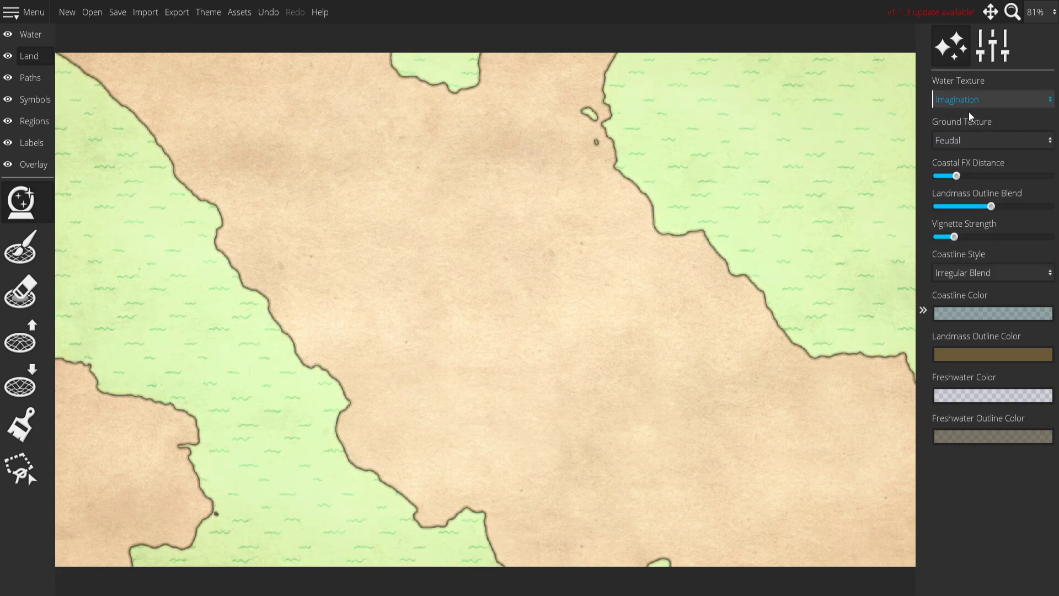
left_click(969, 102)
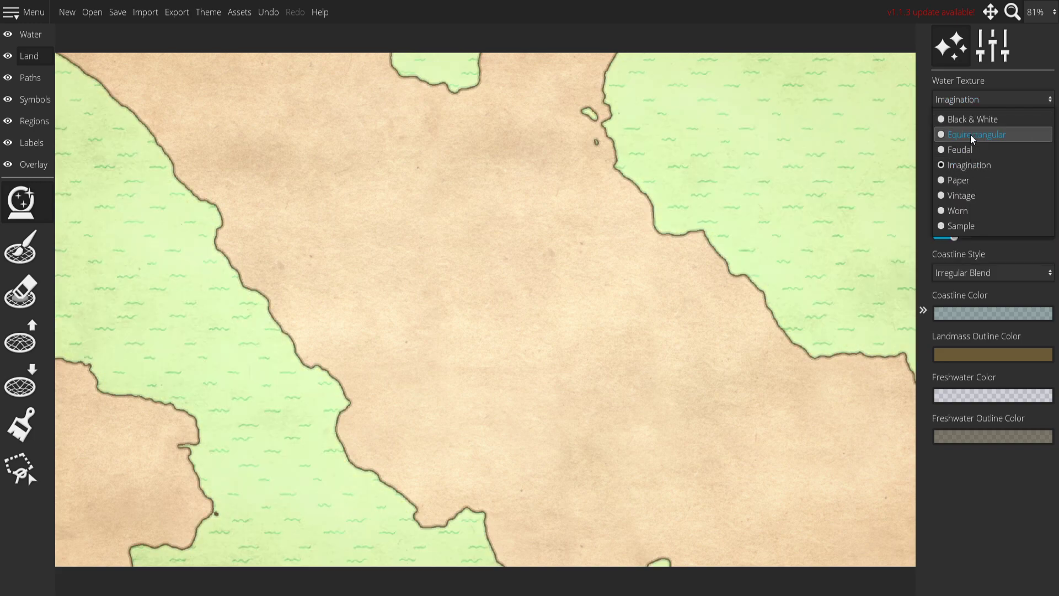
left_click(973, 129)
left_click(973, 103)
left_click(991, 210)
left_click(977, 103)
left_click(961, 195)
Preview the Paper, Imagination, Equirectangular and Black & White water textures and set the water texture to Worn.
left_click(978, 104)
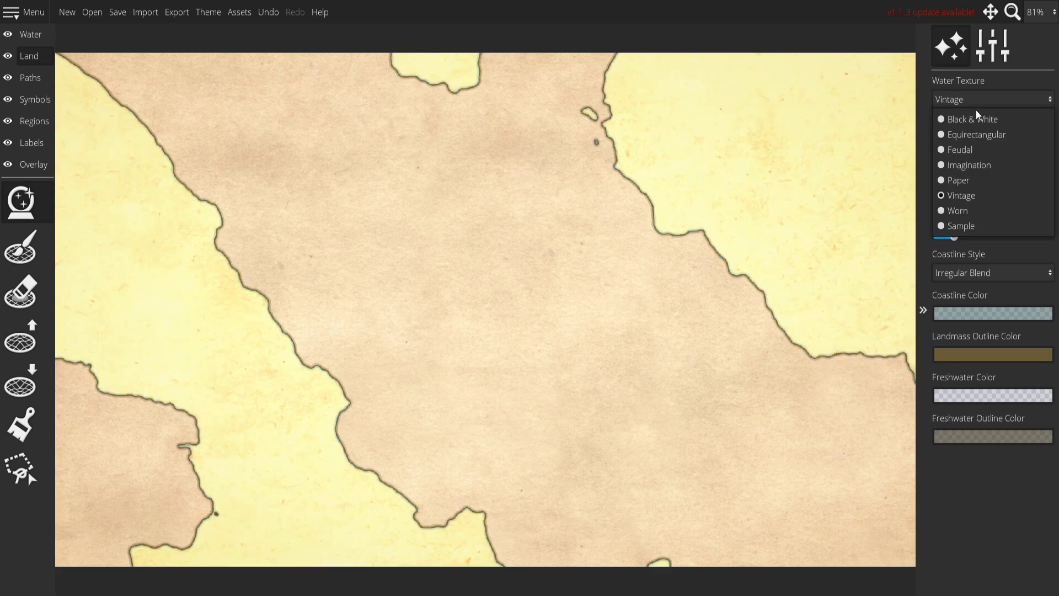
left_click(975, 187)
left_click(977, 104)
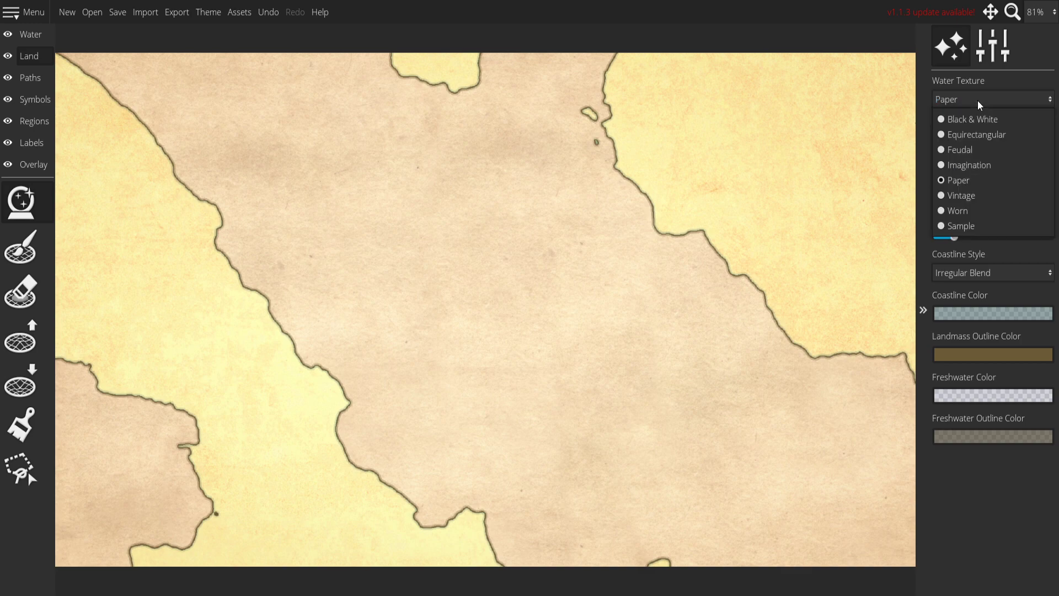
left_click(965, 165)
left_click(976, 103)
left_click(974, 135)
left_click(981, 100)
left_click(973, 120)
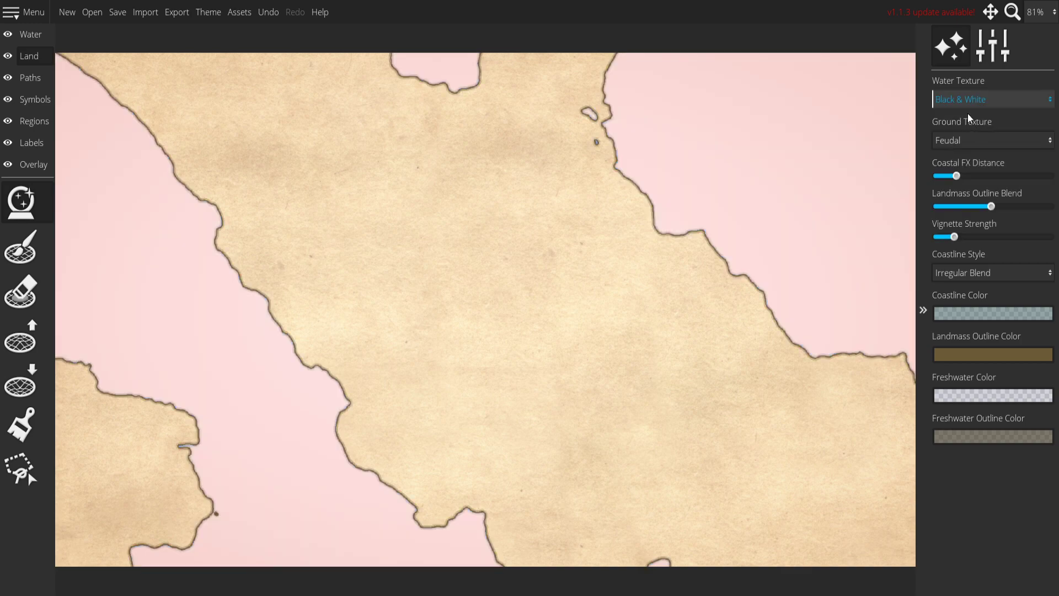
left_click(970, 105)
left_click(975, 209)
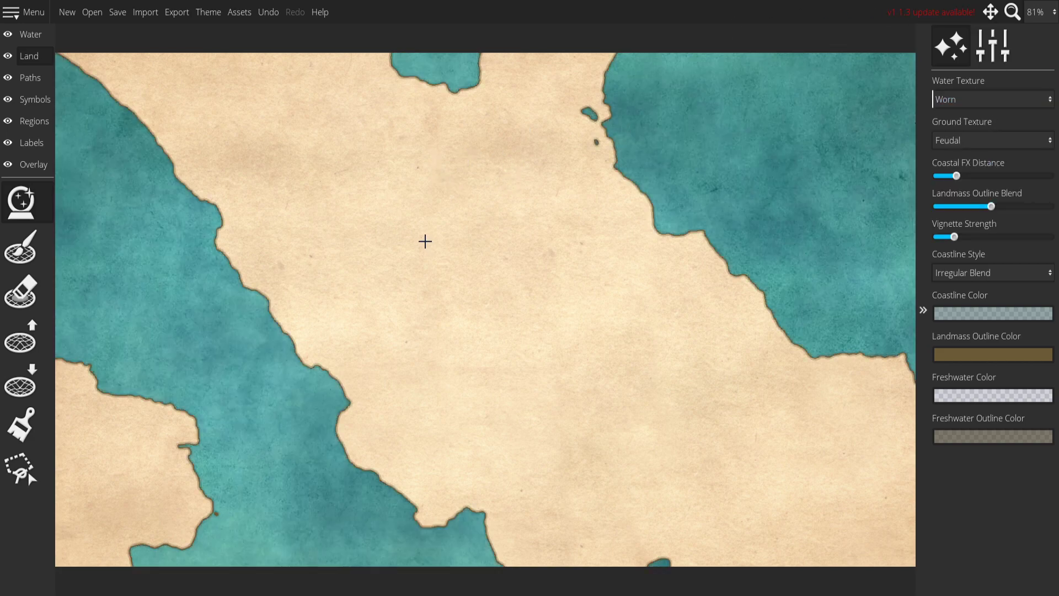
Try the Uniform Band, Three-Tiered, Hatch Pattern and Dash Pattern coastline styles, checking the shoreline up close.
left_click(30, 35)
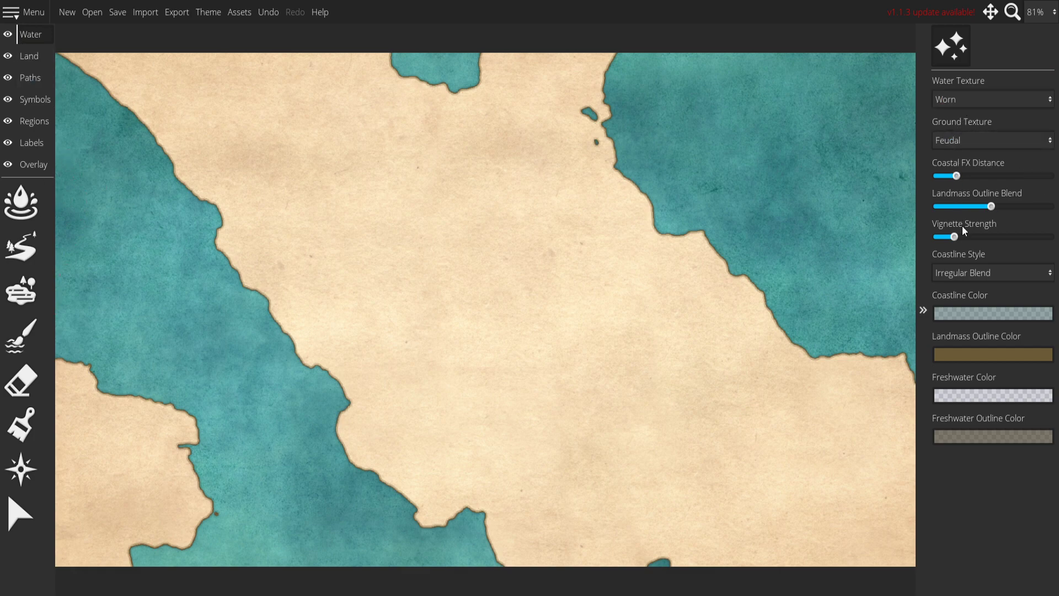
left_click(964, 274)
left_click(976, 307)
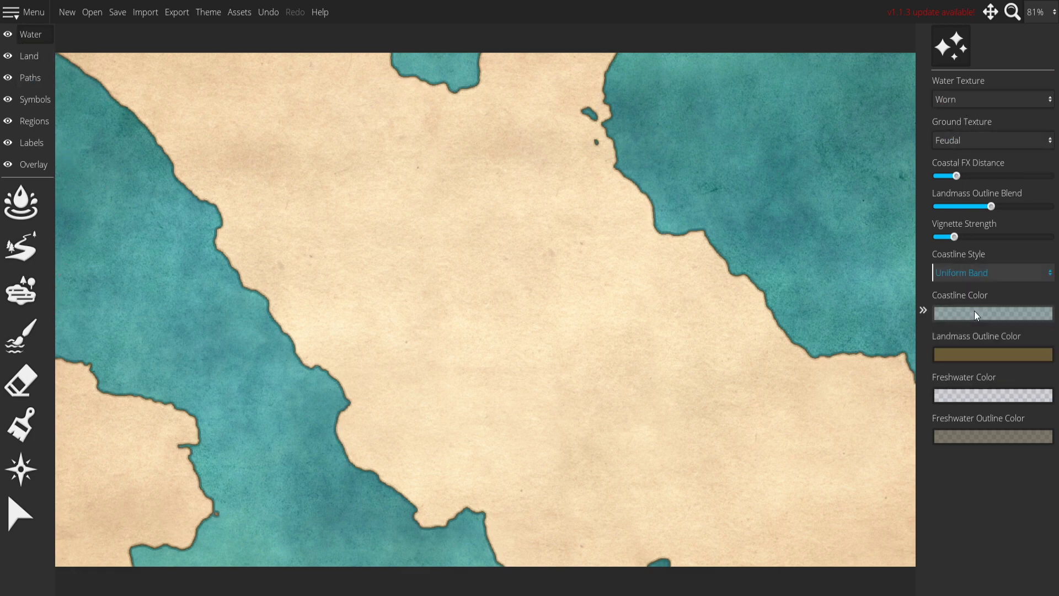
left_click(966, 276)
left_click(976, 349)
scroll(279, 386, "up", 10)
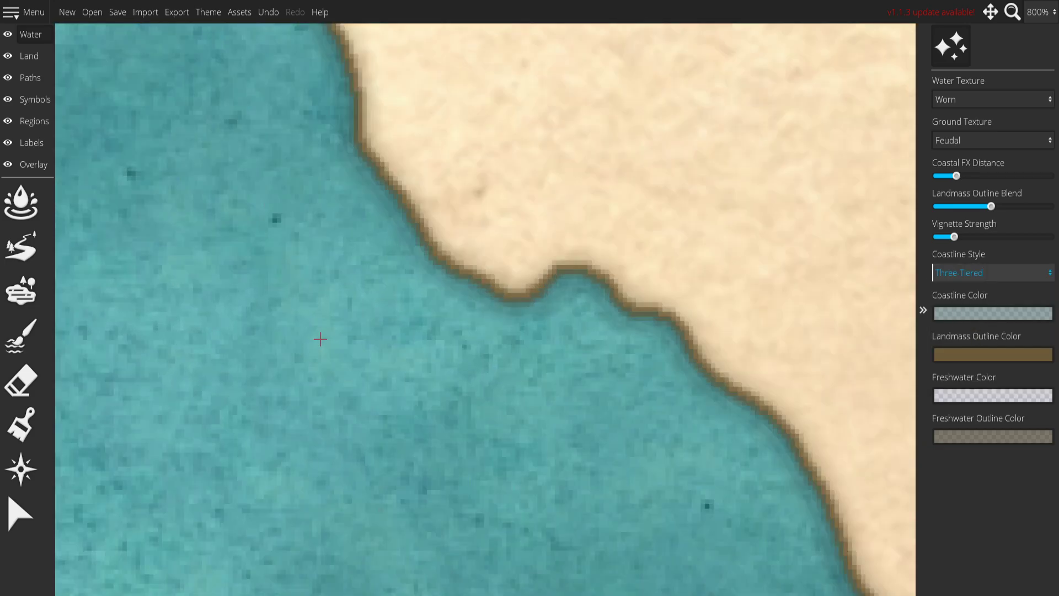
left_click(995, 281)
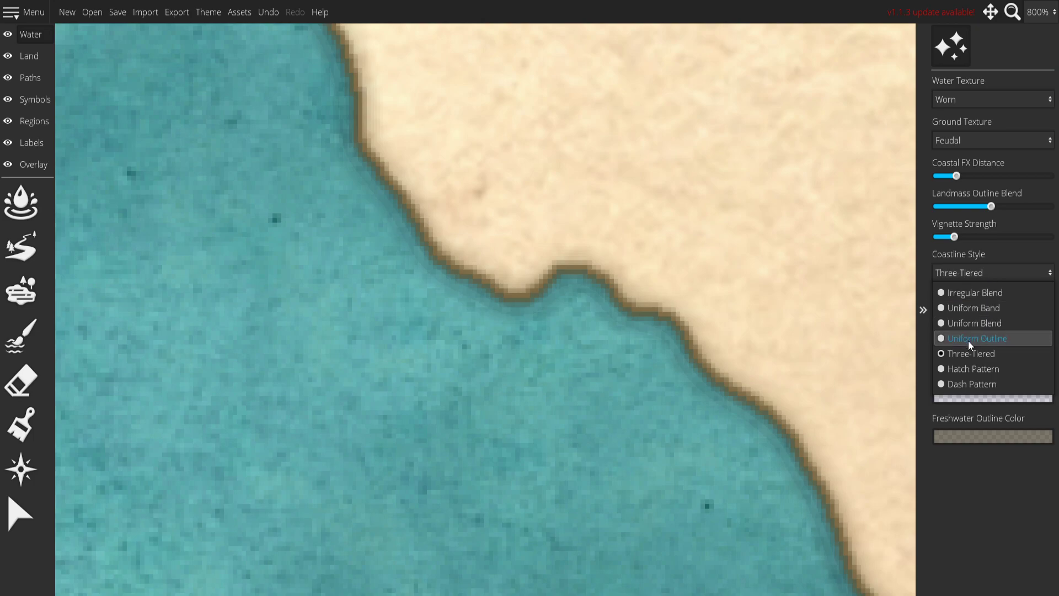
left_click(958, 374)
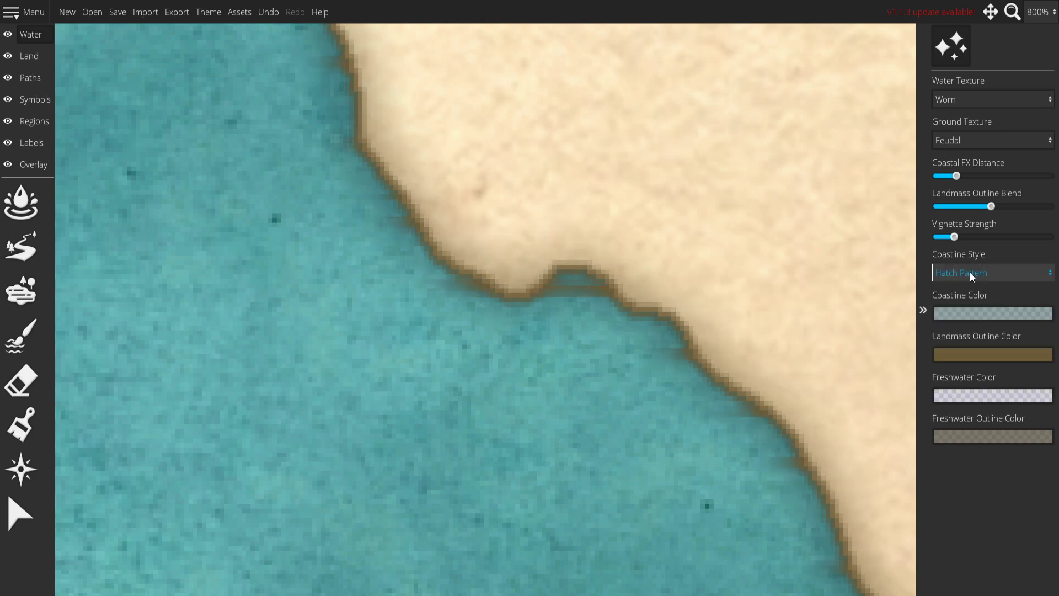
left_click(970, 273)
left_click(966, 384)
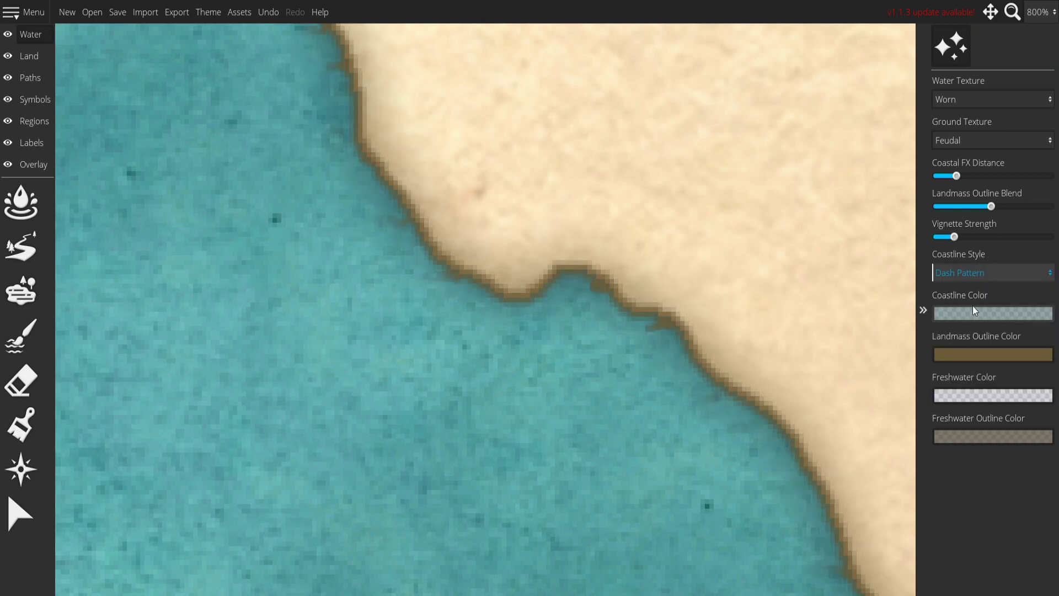
Set the coastline color to semi-transparent black with an alpha of about 140 (8b000000).
scroll(536, 298, "down", 8)
scroll(536, 298, "down", 1)
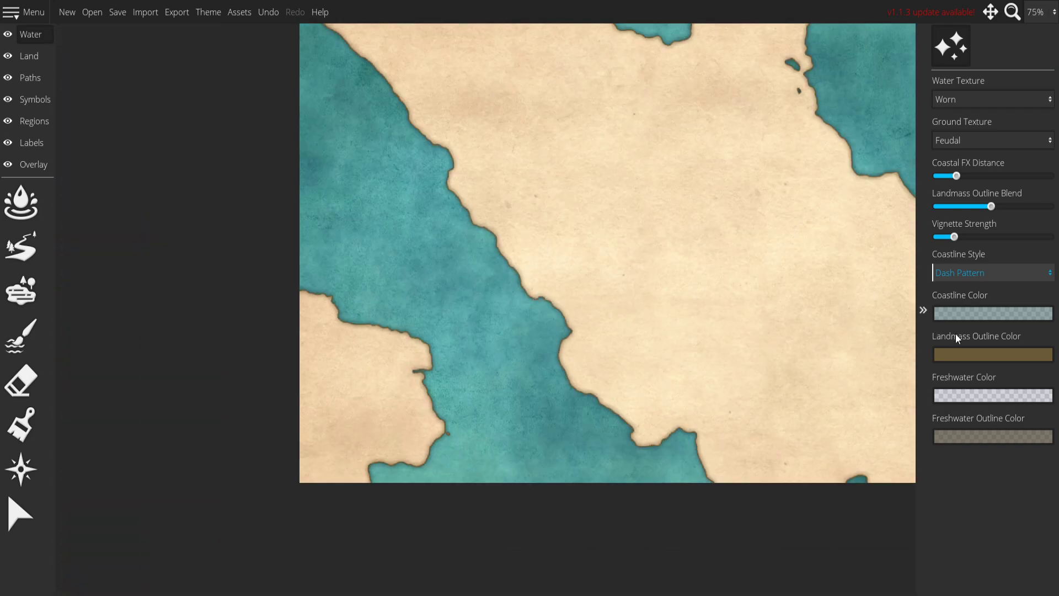
left_click(962, 314)
left_click_drag(835, 101, 774, 213)
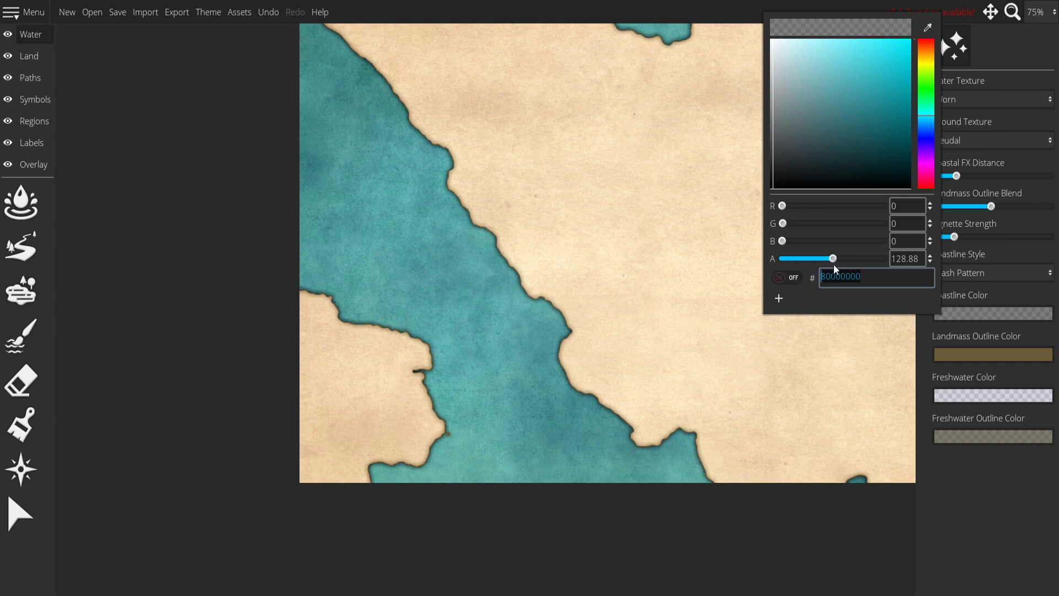
left_click_drag(834, 259, 838, 260)
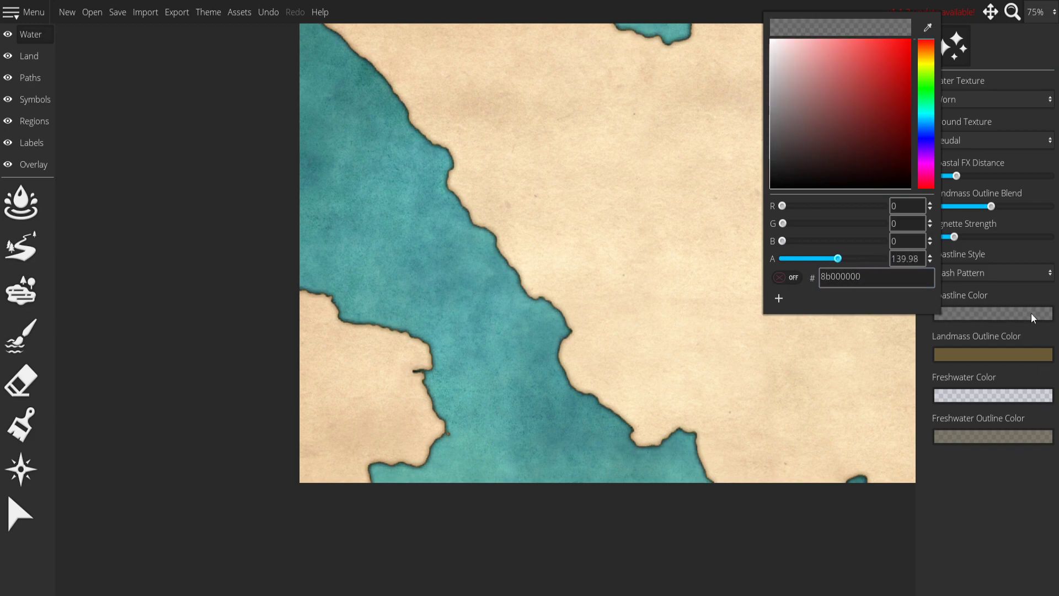
Set the coastline style to Hatch Pattern and raise the coastal FX distance to its maximum.
left_click(995, 273)
left_click(963, 366)
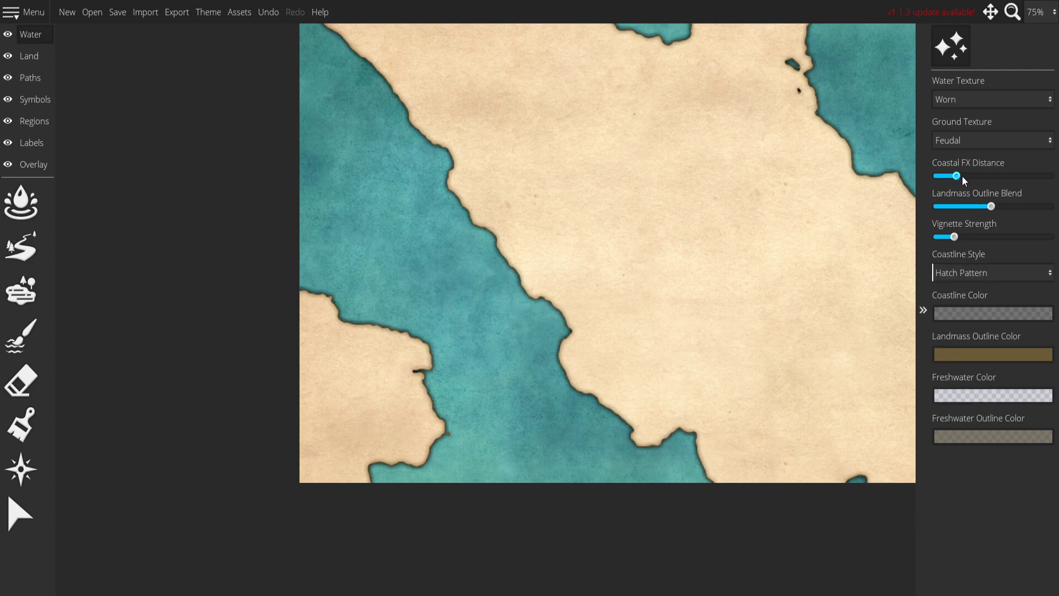
mouse_move(959, 176)
left_mouse_down()
mouse_move(1052, 175)
mouse_move(1034, 169)
left_mouse_up()
left_click_drag(746, 183, 655, 223)
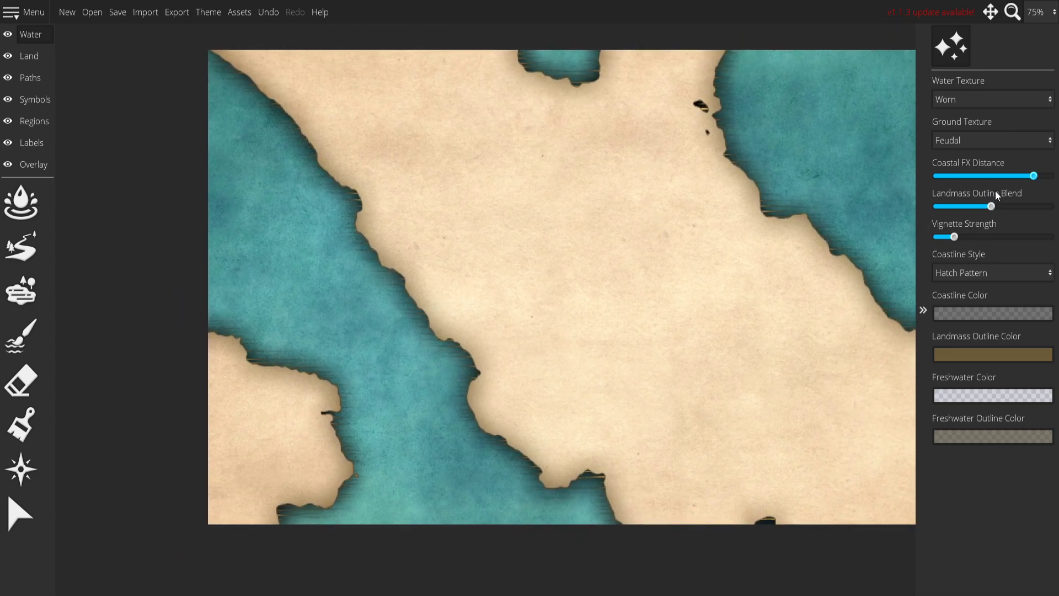
mouse_move(1034, 177)
left_mouse_down()
mouse_move(976, 176)
mouse_move(1050, 175)
left_mouse_up()
Try the Irregular Blend, Uniform Band, Uniform Blend, Uniform Outline and Three-Tiered coastline styles.
left_click(953, 273)
left_click(955, 292)
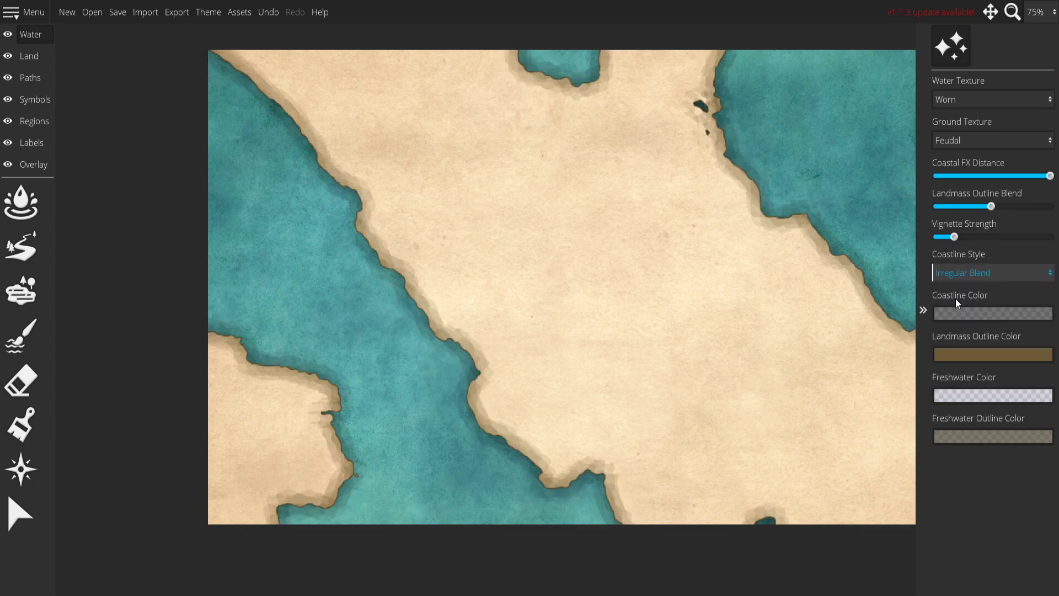
left_click(963, 272)
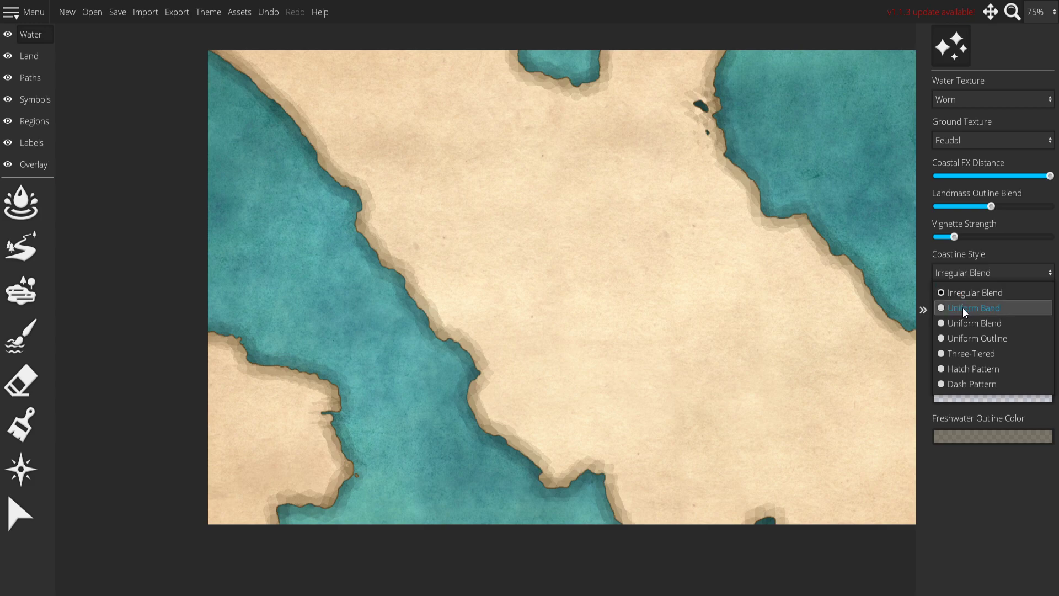
left_click(962, 306)
left_click(976, 275)
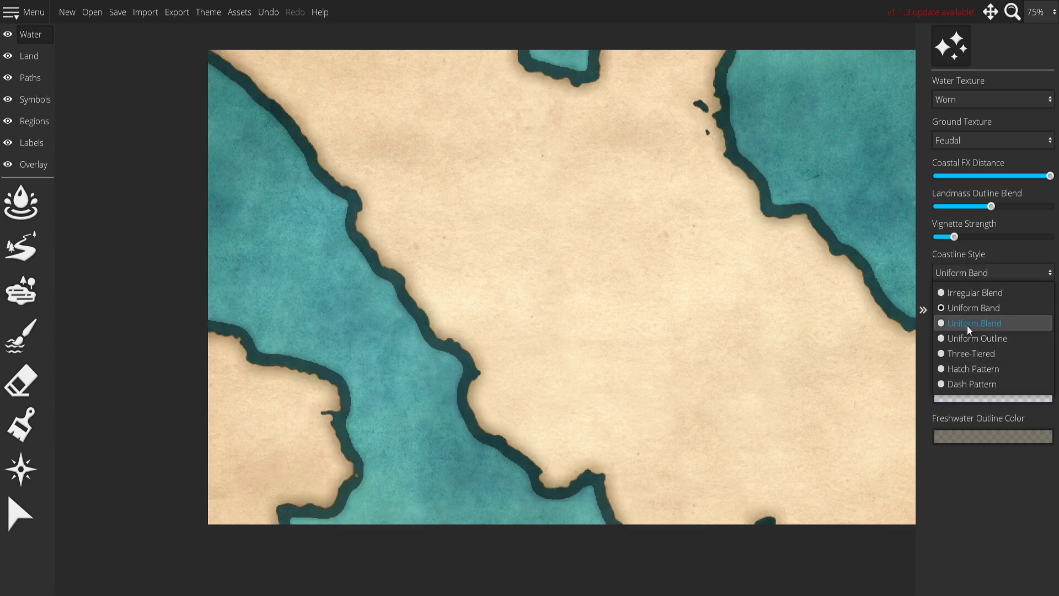
left_click(968, 324)
left_click(979, 274)
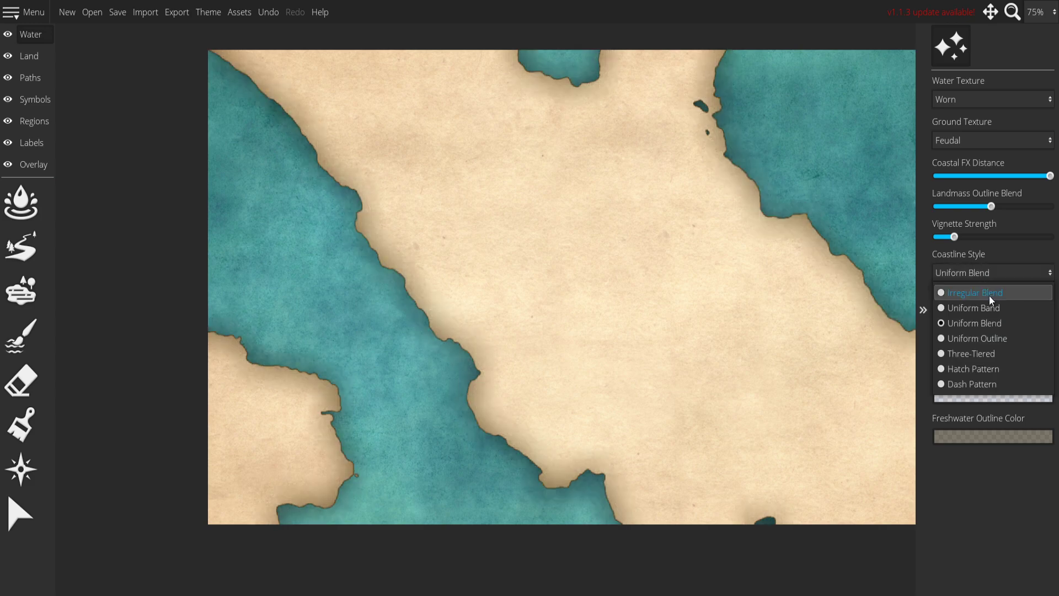
left_click(976, 333)
left_click(968, 275)
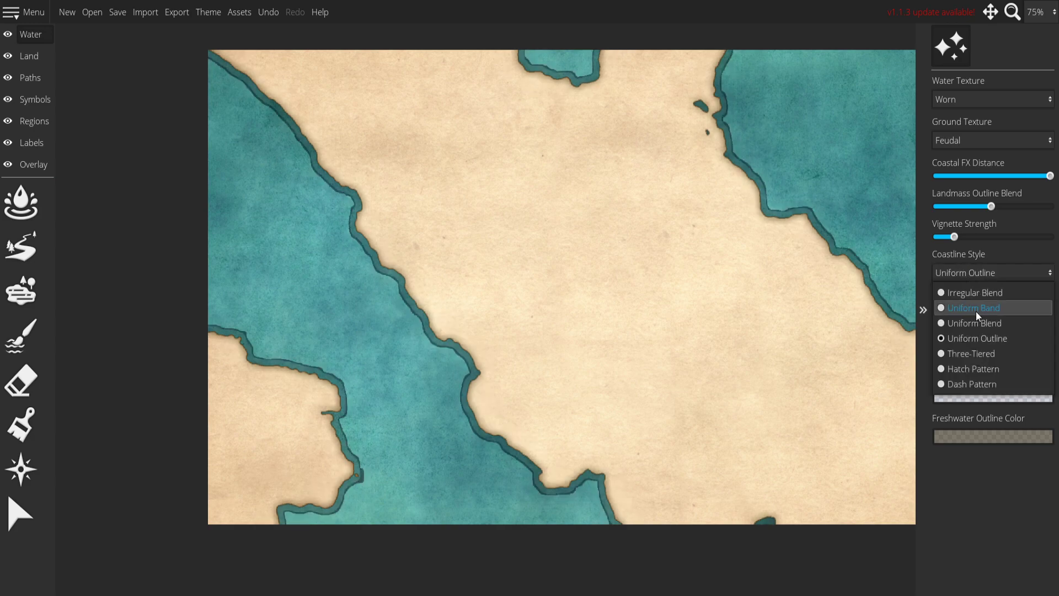
left_click(975, 356)
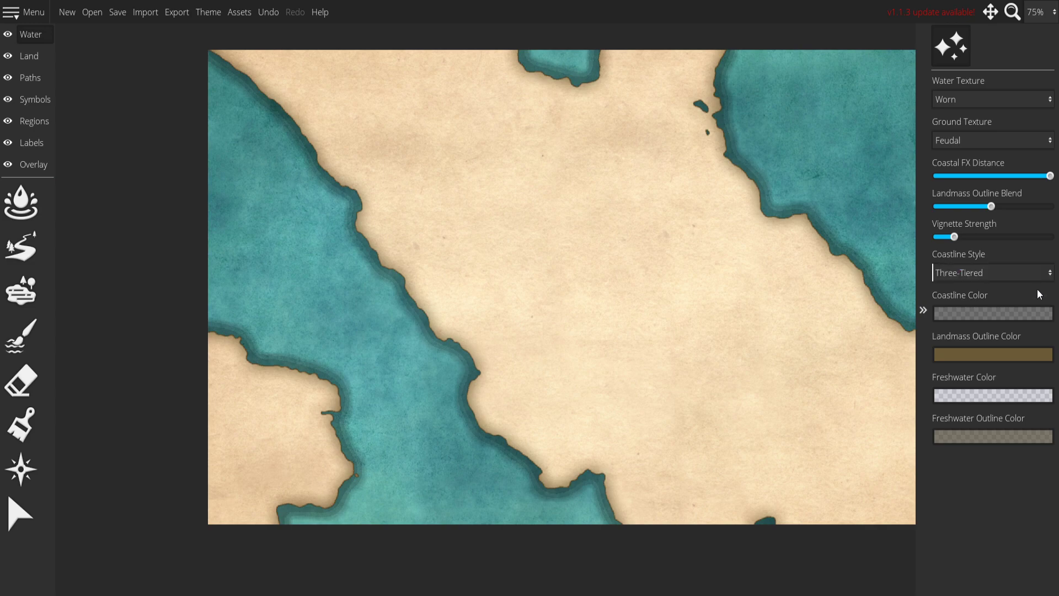
left_click(981, 273)
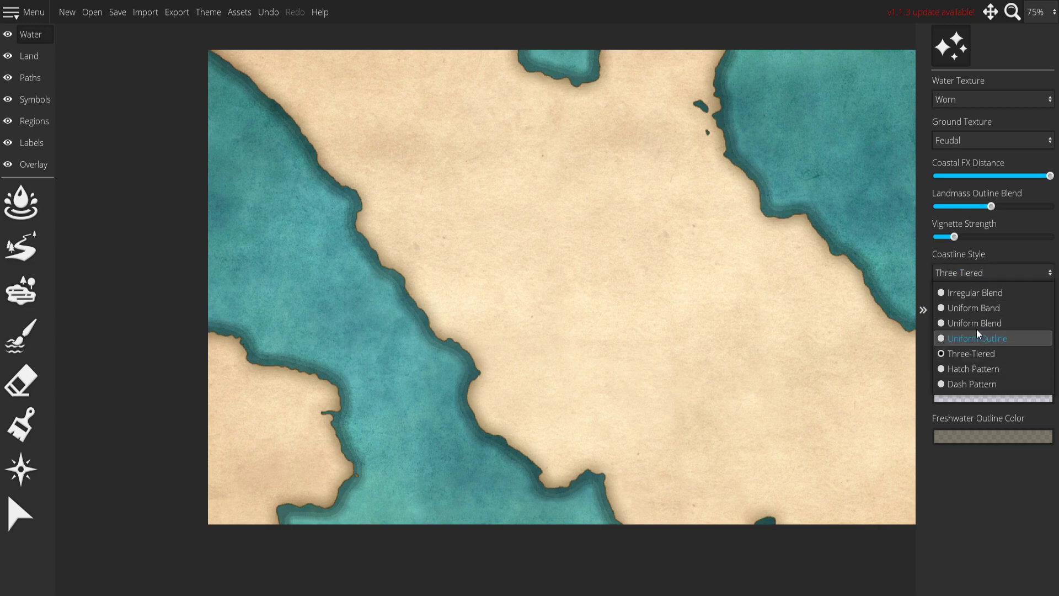
Try the Vintage, Equirectangular and Imagination water textures against the Feudal ground.
left_click(958, 98)
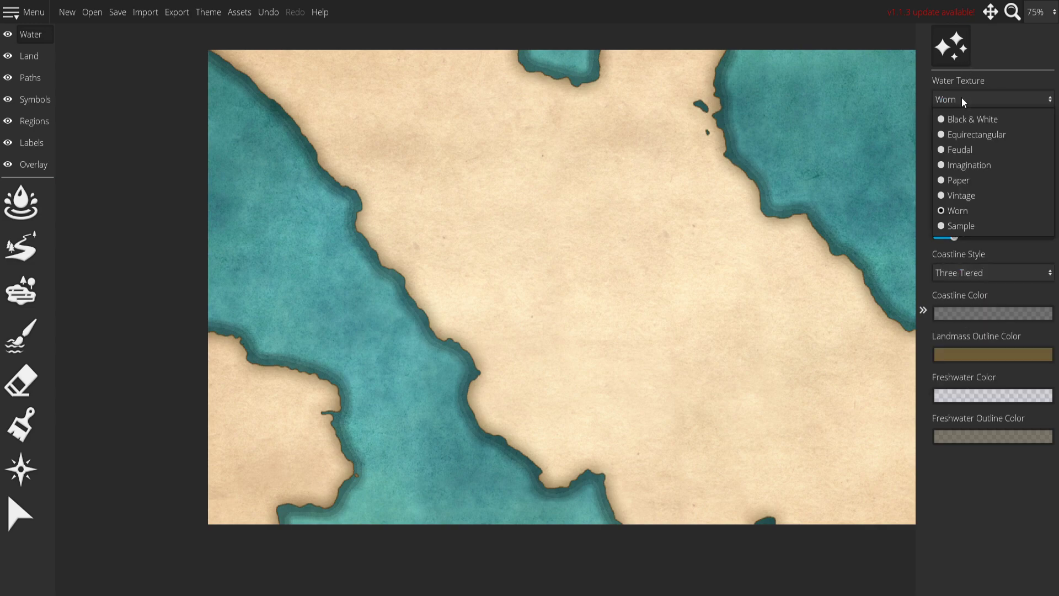
left_click(965, 198)
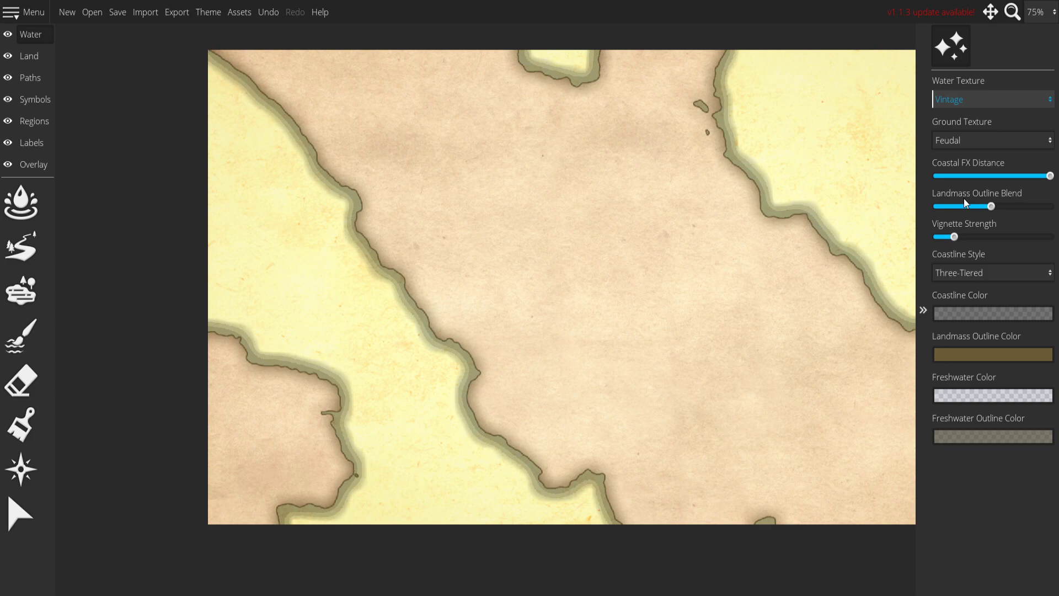
left_click(974, 98)
left_click(980, 134)
left_click(960, 97)
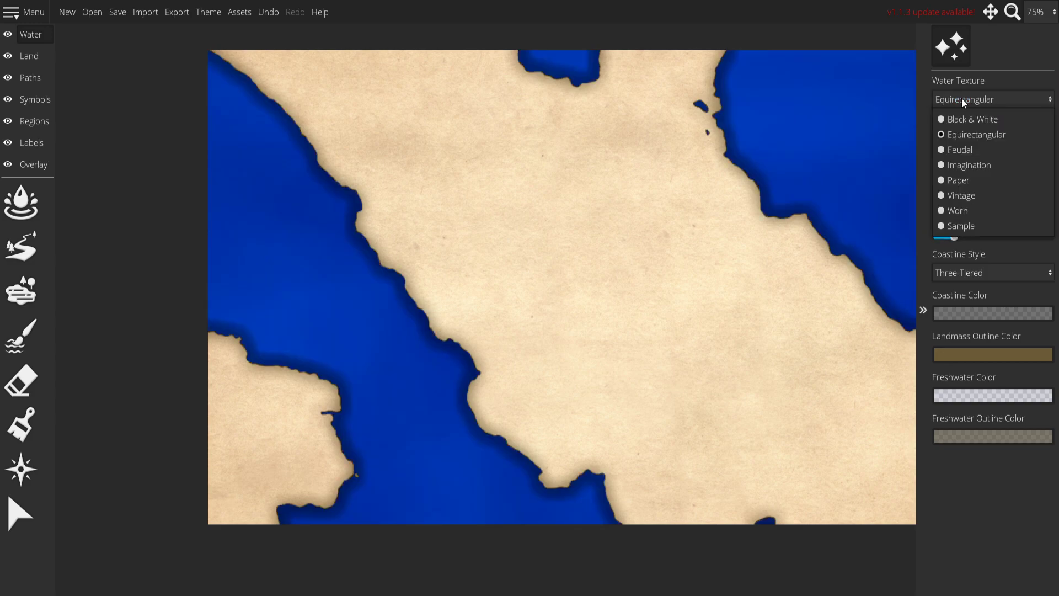
left_click(966, 197)
left_click(971, 139)
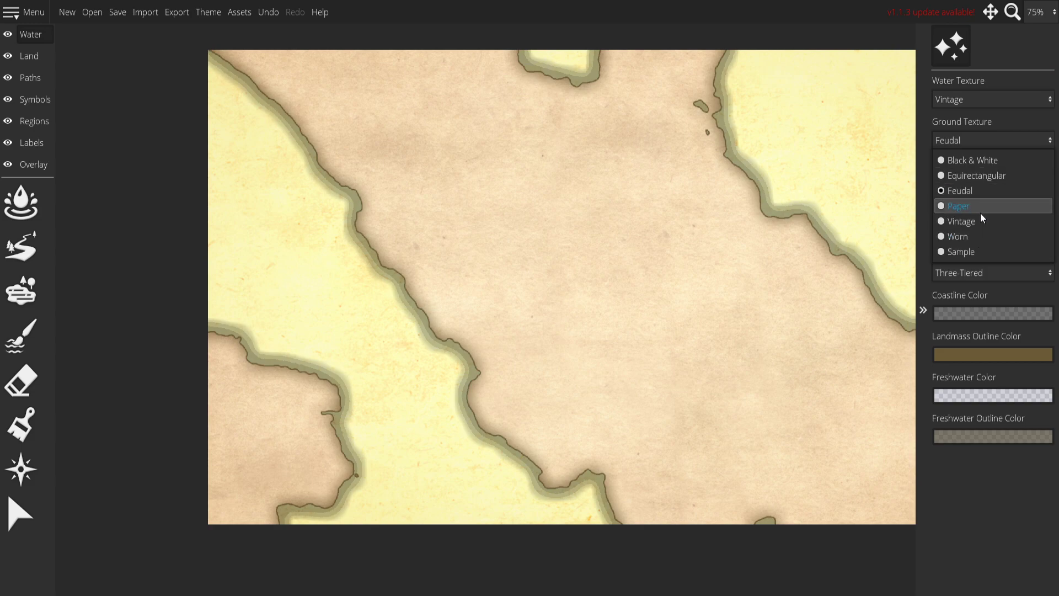
left_click(981, 98)
left_click(978, 98)
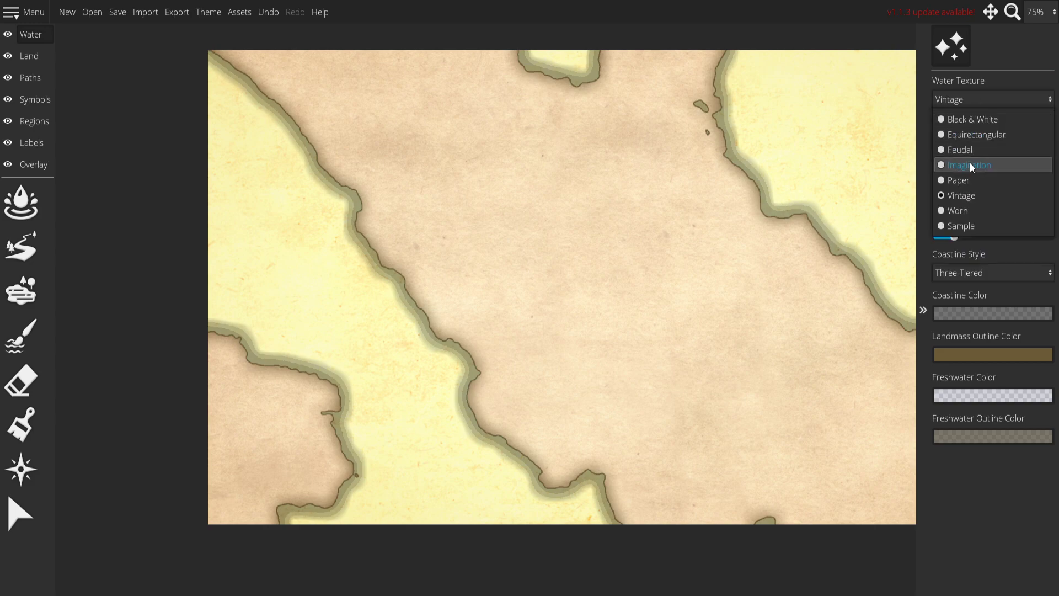
left_click(970, 163)
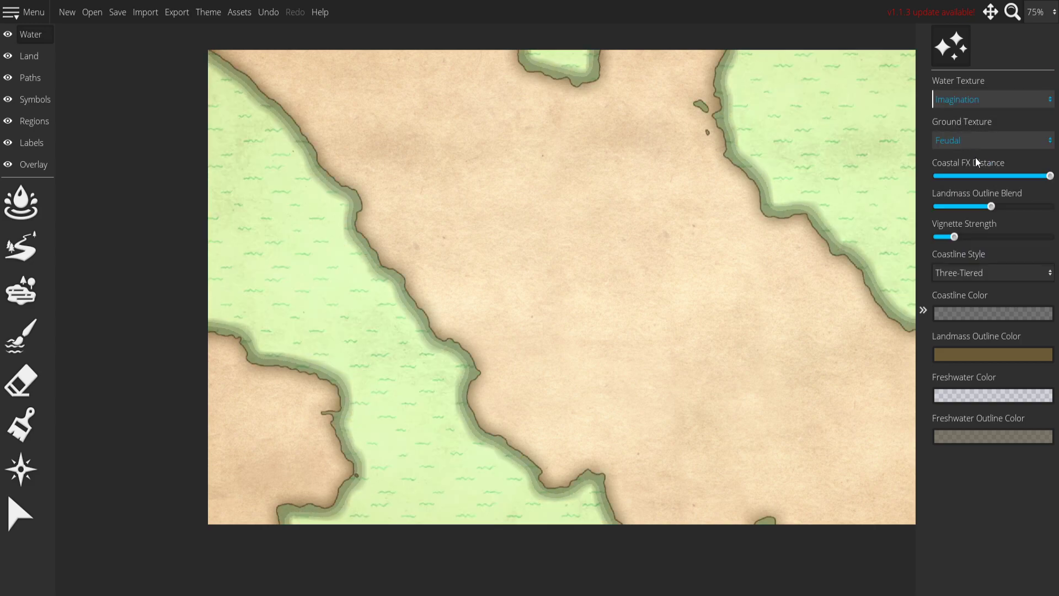
Set the coastline style to Dash Pattern, then compare the Feudal, Equirectangular and Paper water textures and return to Worn.
left_click(975, 272)
left_click(955, 384)
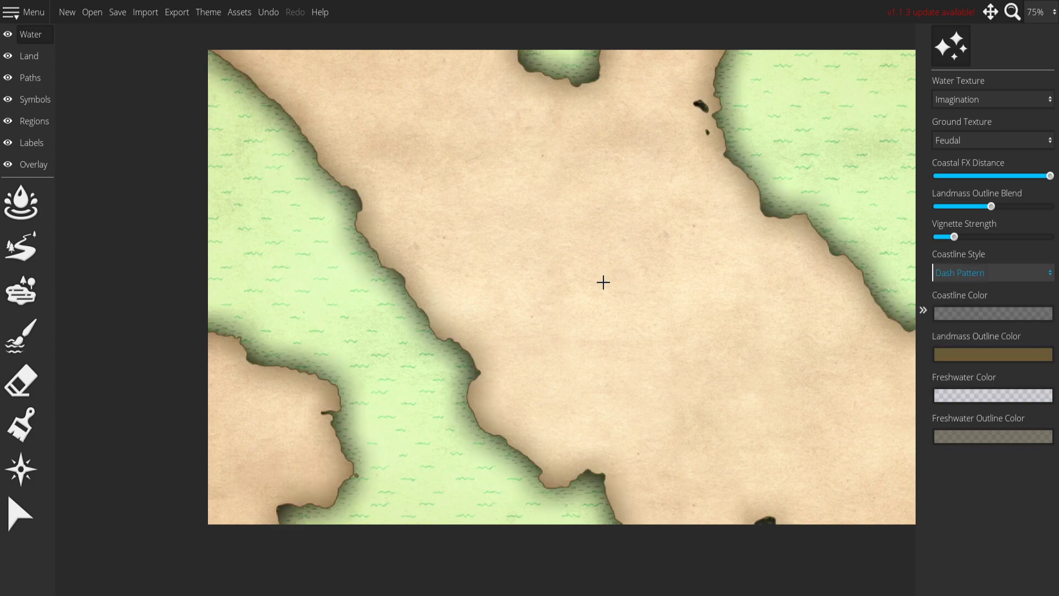
left_click(985, 105)
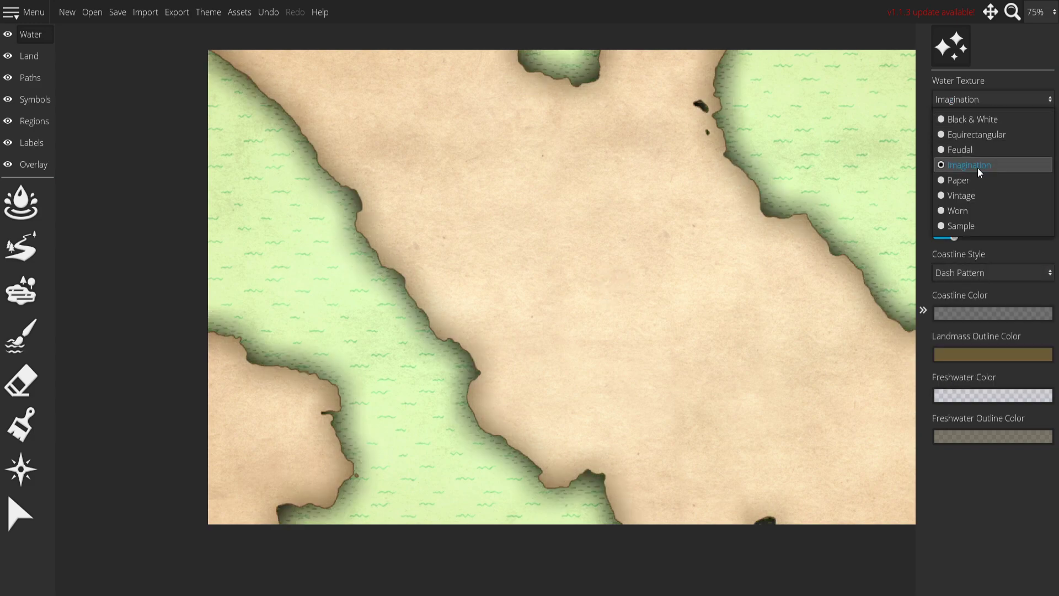
left_click(970, 153)
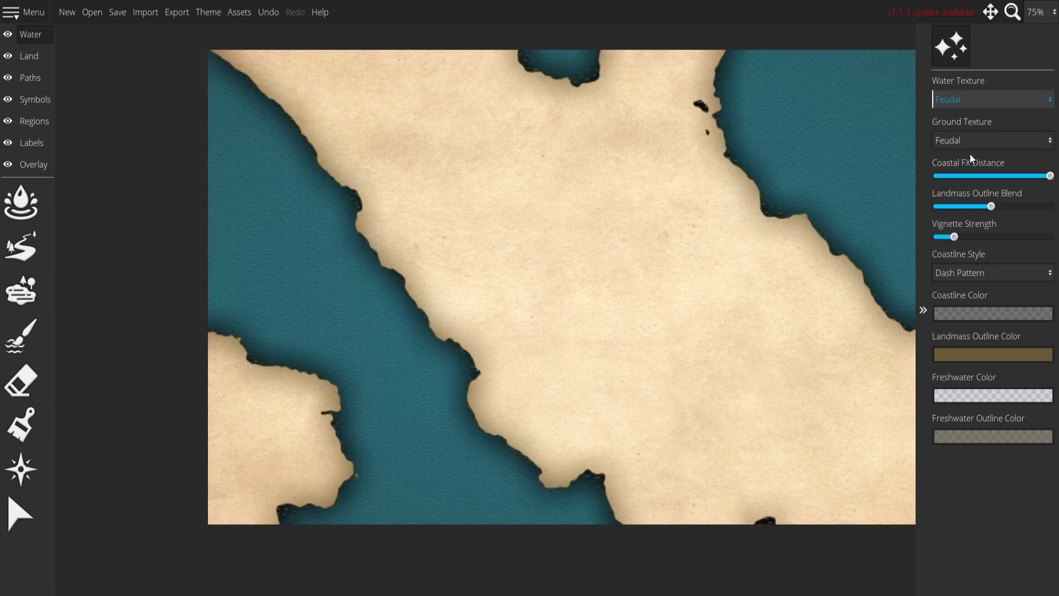
left_click(963, 101)
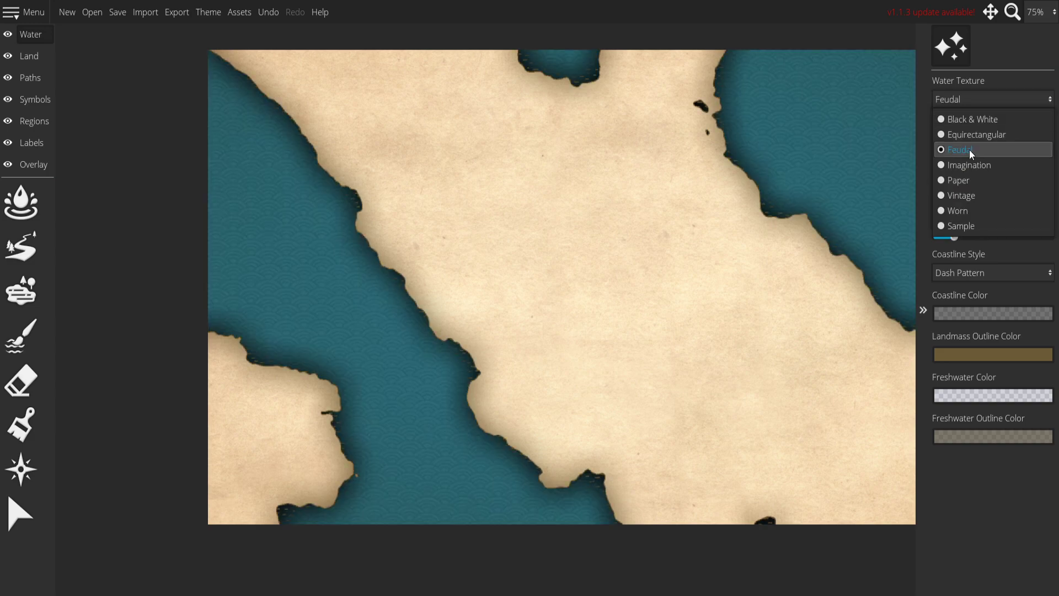
left_click(971, 134)
left_click(968, 106)
left_click(969, 181)
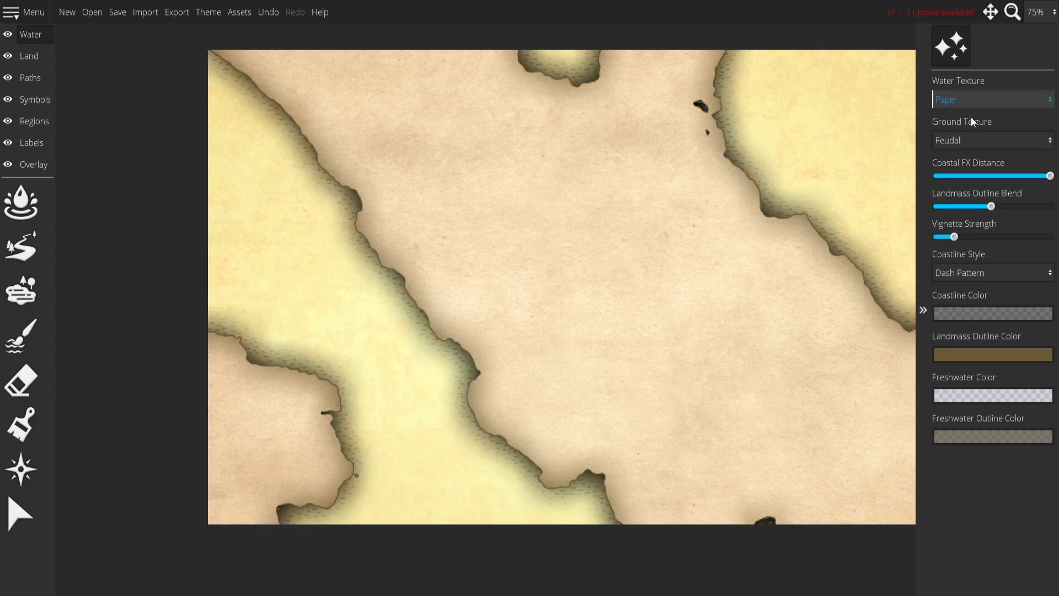
left_click(971, 102)
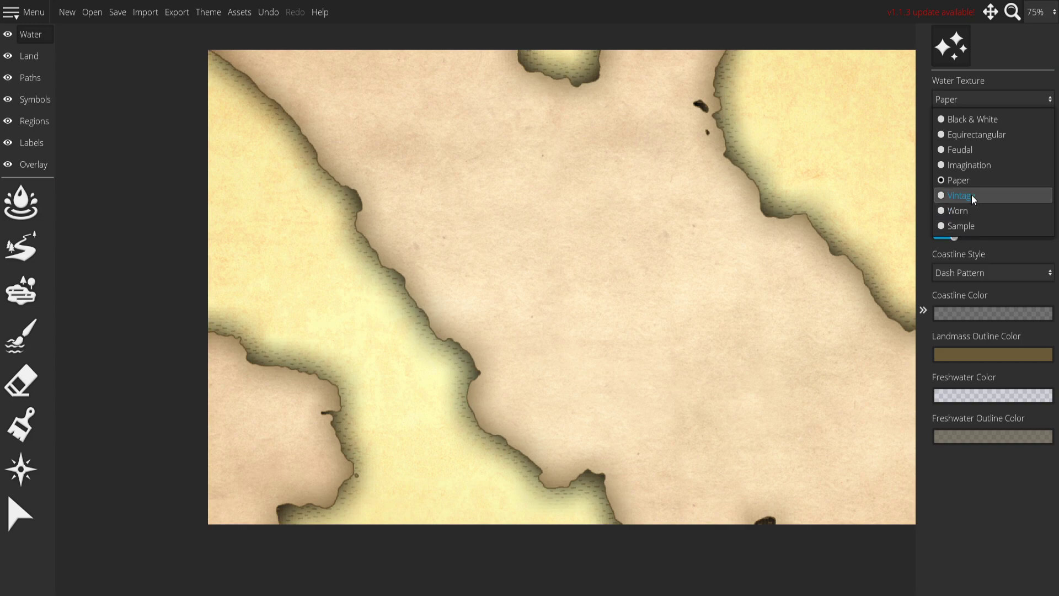
left_click(965, 212)
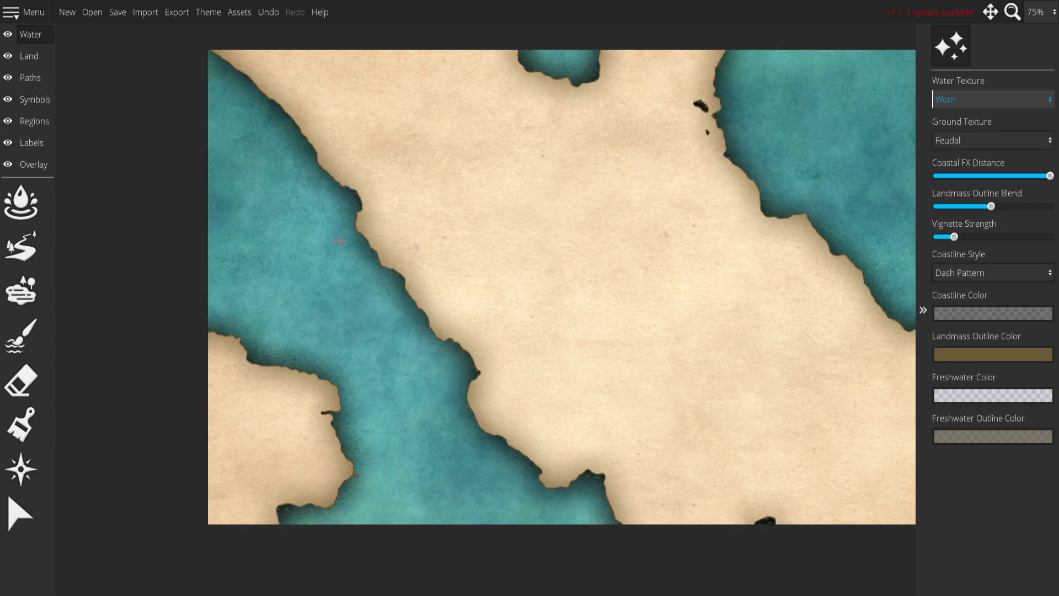
Set the landmass outline color to opaque black (000000).
left_click(991, 354)
left_click_drag(806, 186, 392, 244)
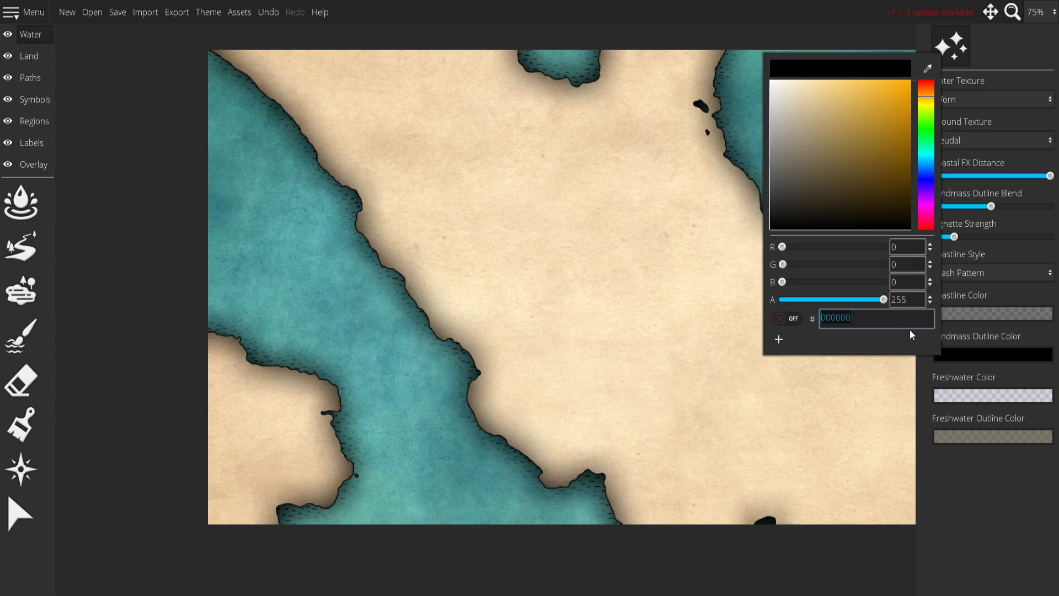
left_click(987, 518)
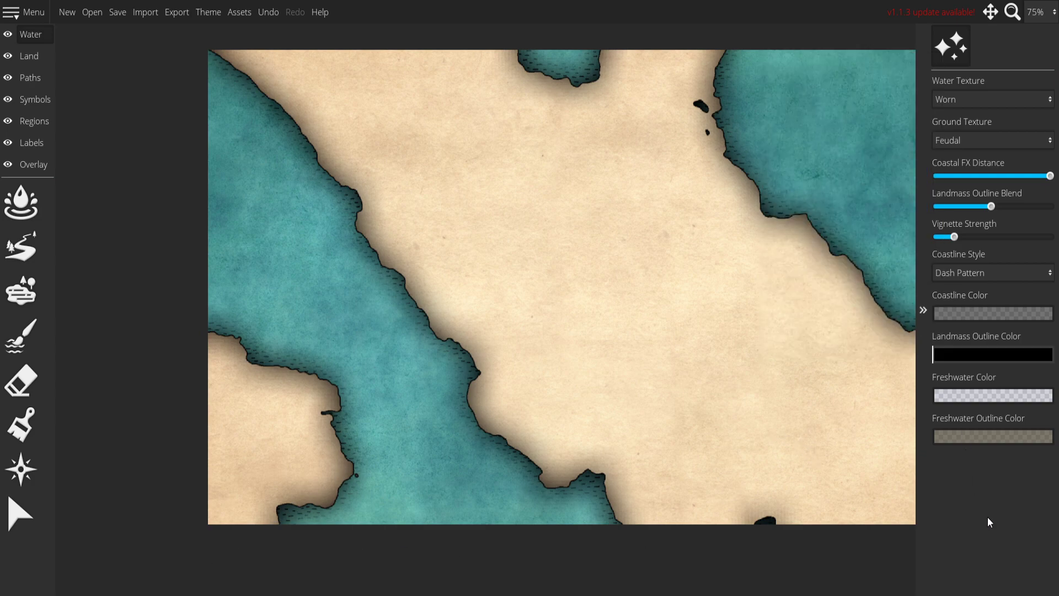
Set the coastline color to a semi-transparent light blue with an alpha of about 140 (8ba8aaf7).
left_click(965, 312)
left_click_drag(833, 118, 794, 41)
left_click(919, 146)
left_click(927, 138)
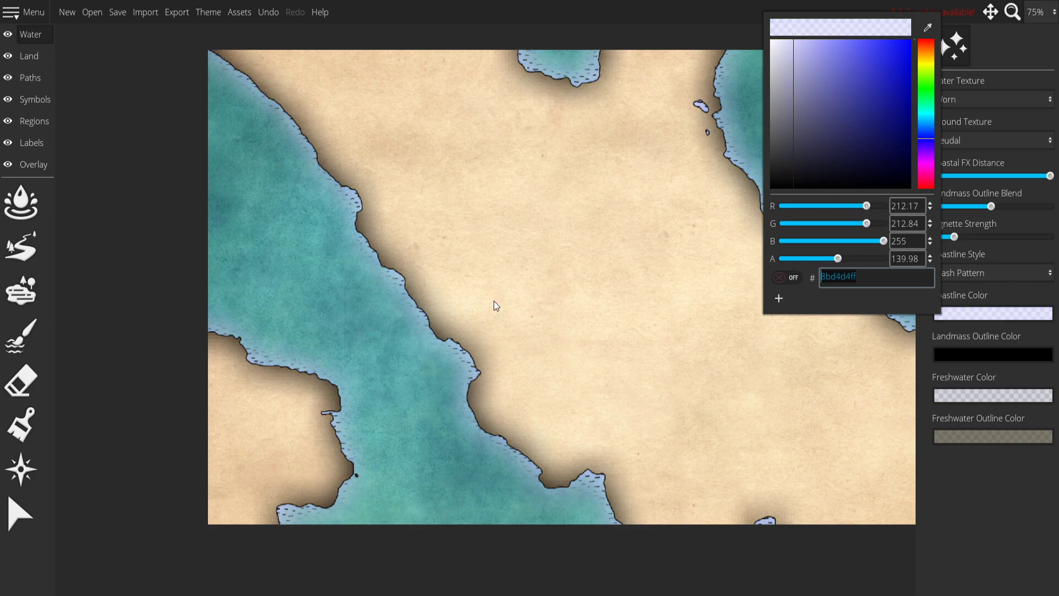
left_click_drag(805, 66, 815, 44)
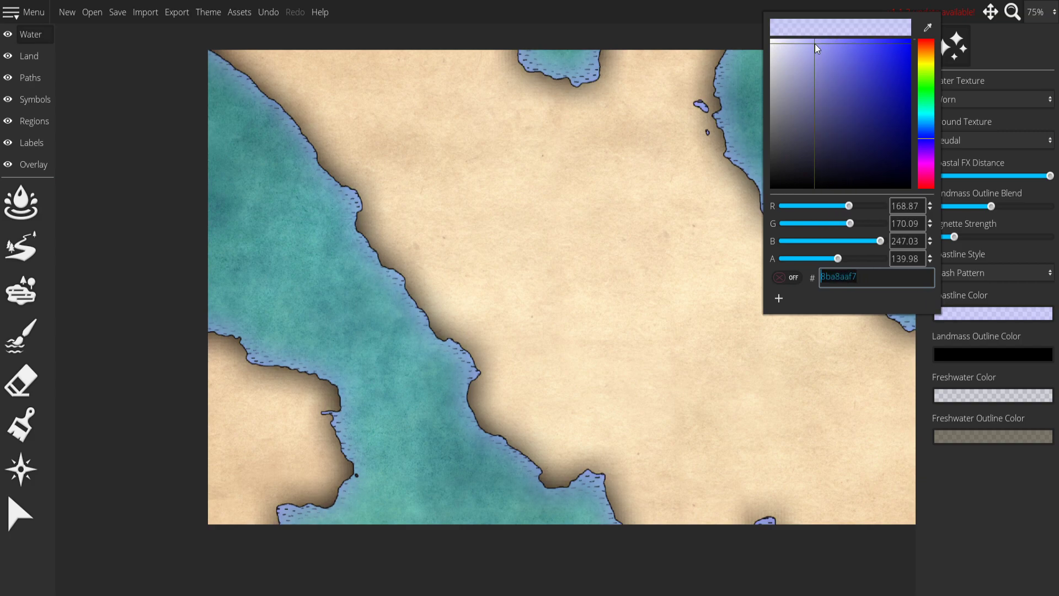
left_click(986, 554)
Raise the vignette strength to about 70 percent and adjust the freshwater outline color to semi-transparent brown (a9514936).
left_click_drag(954, 237, 1014, 228)
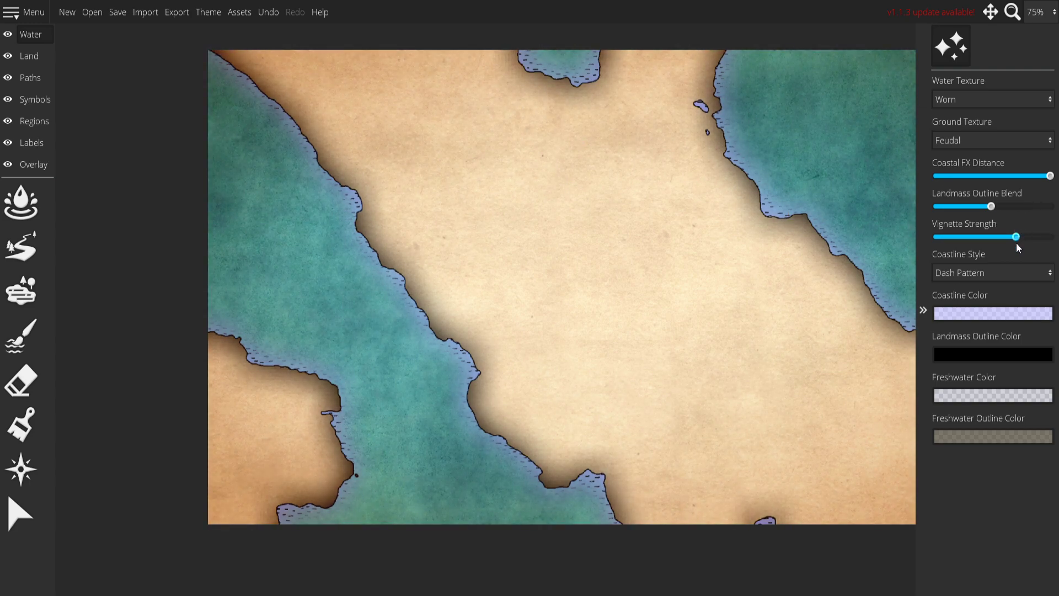
left_click(947, 440)
left_click_drag(810, 240, 856, 276)
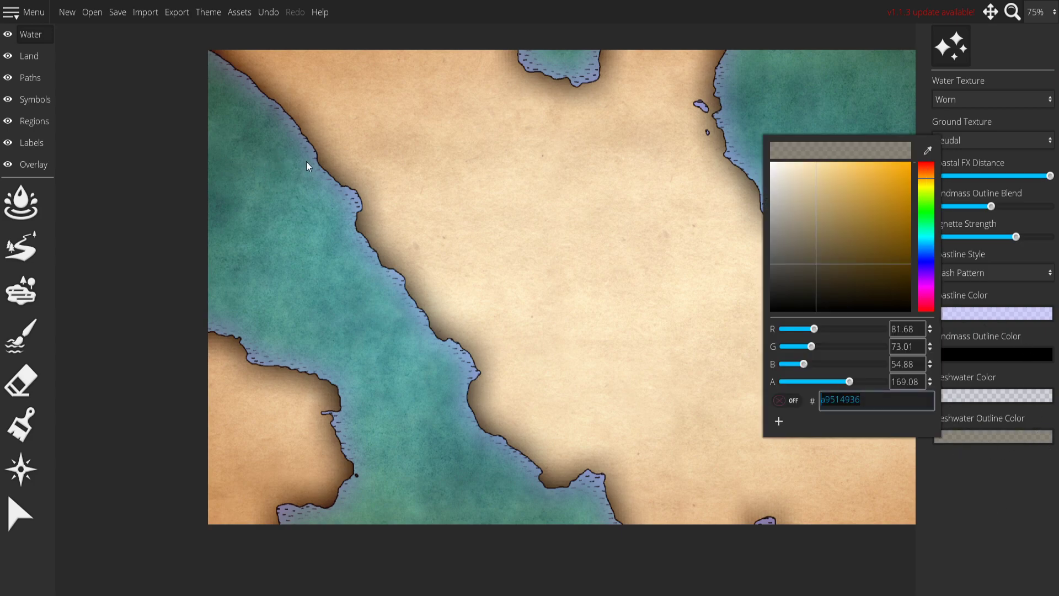
left_click(1043, 487)
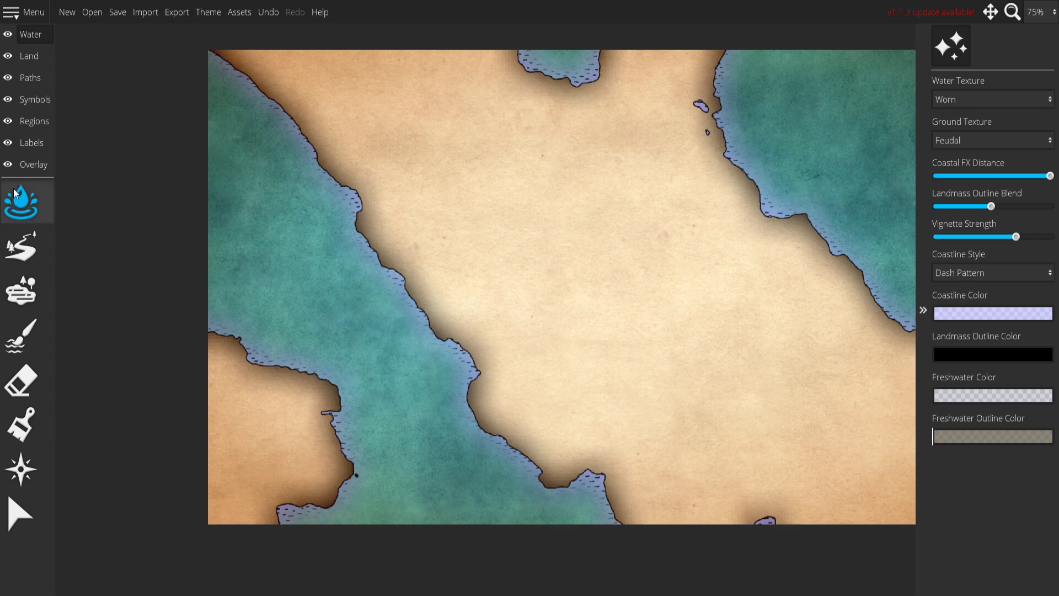
Switch to the Land layer, keep it visible, and generate a new landmass with the Continent pattern.
left_click(28, 55)
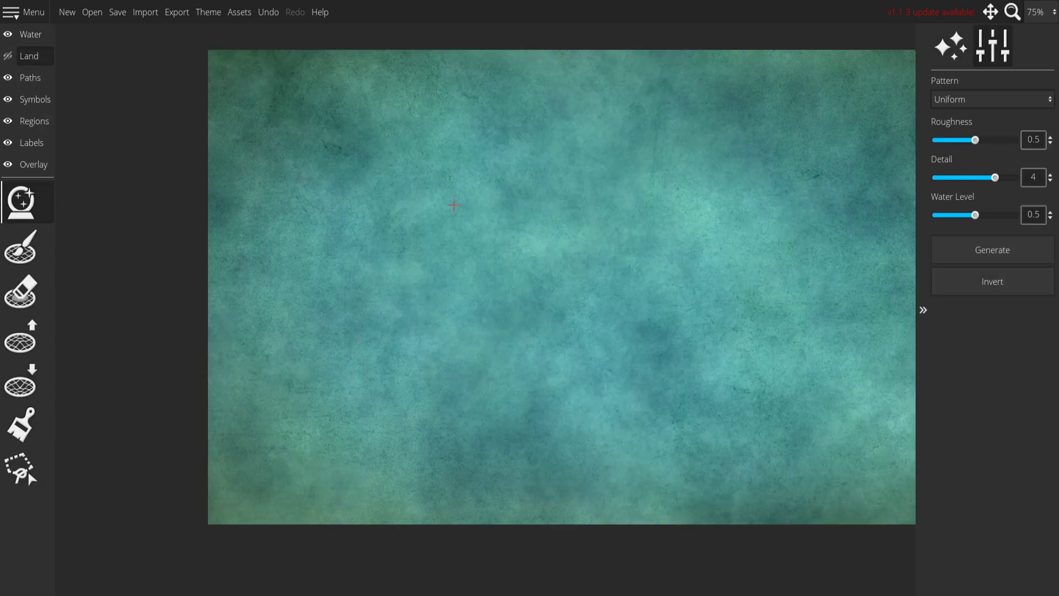
left_click(8, 56)
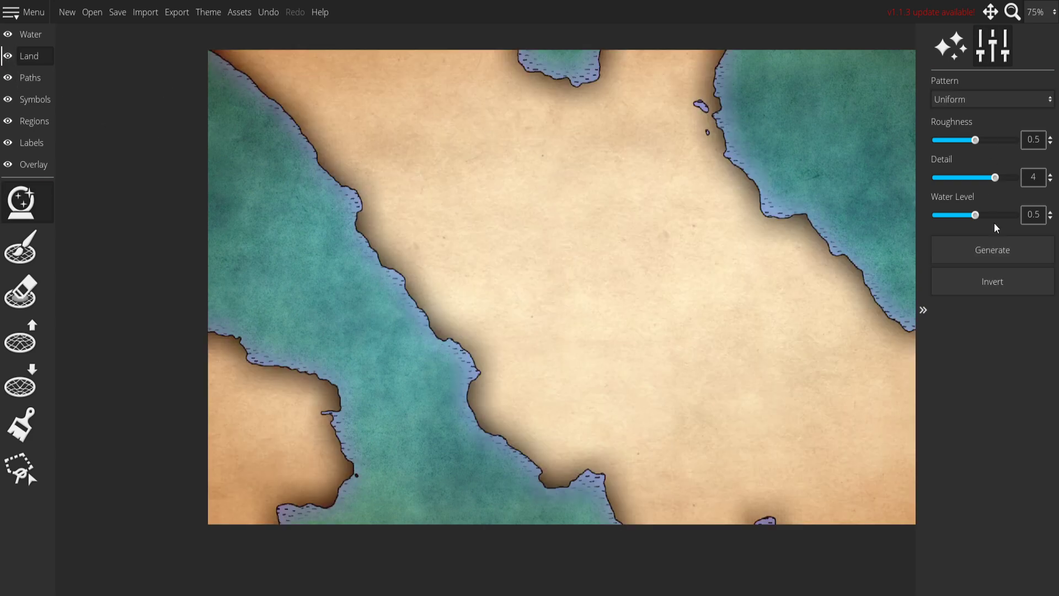
left_click(1002, 100)
left_click(999, 138)
left_click(971, 248)
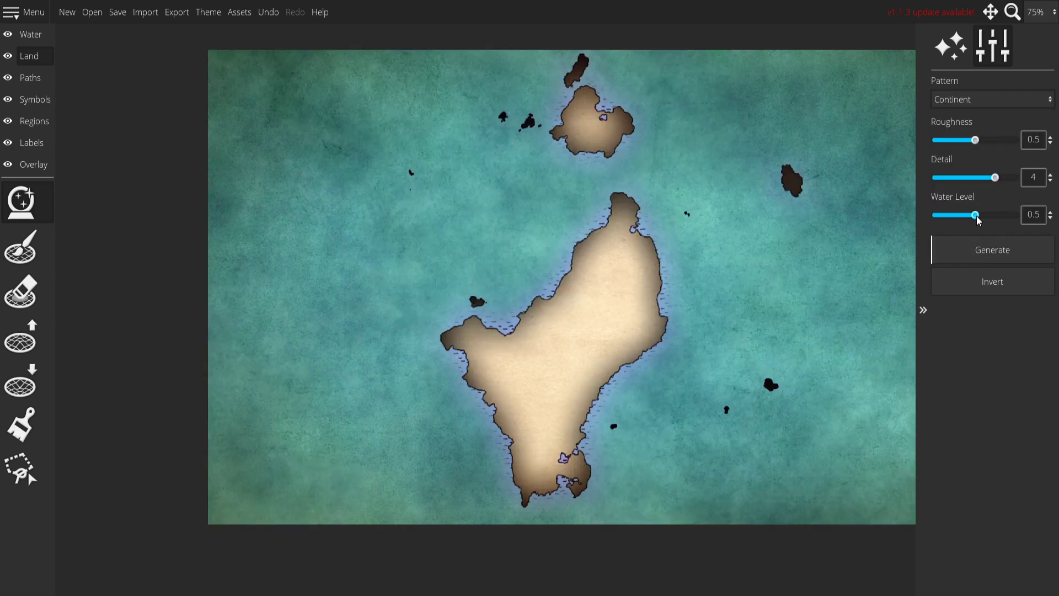
Lower the water level to 0.23 and regenerate the continent several times to get a larger landmass.
left_click_drag(977, 217, 955, 231)
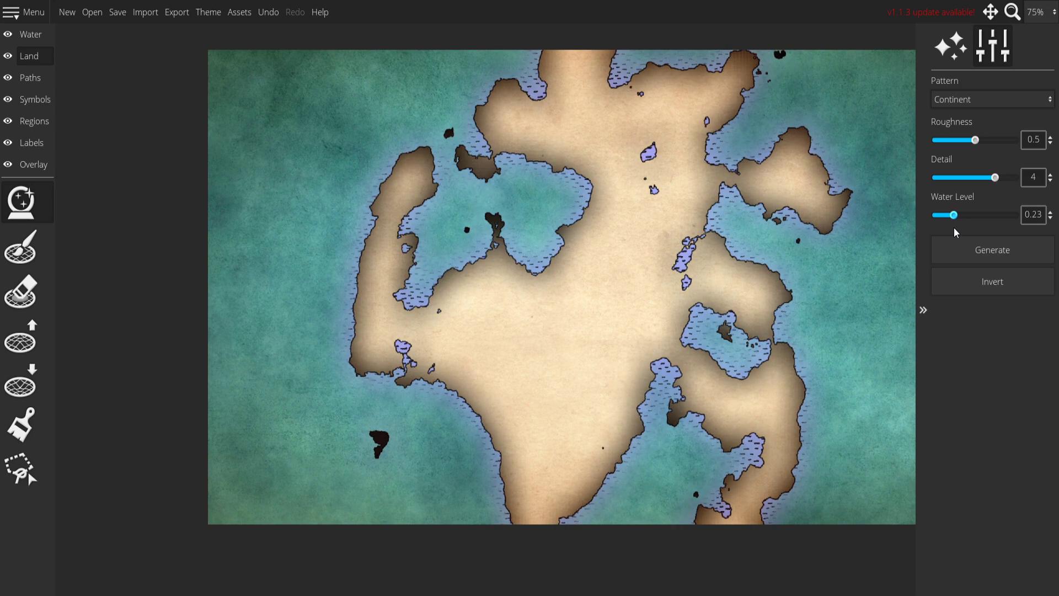
left_click(970, 241)
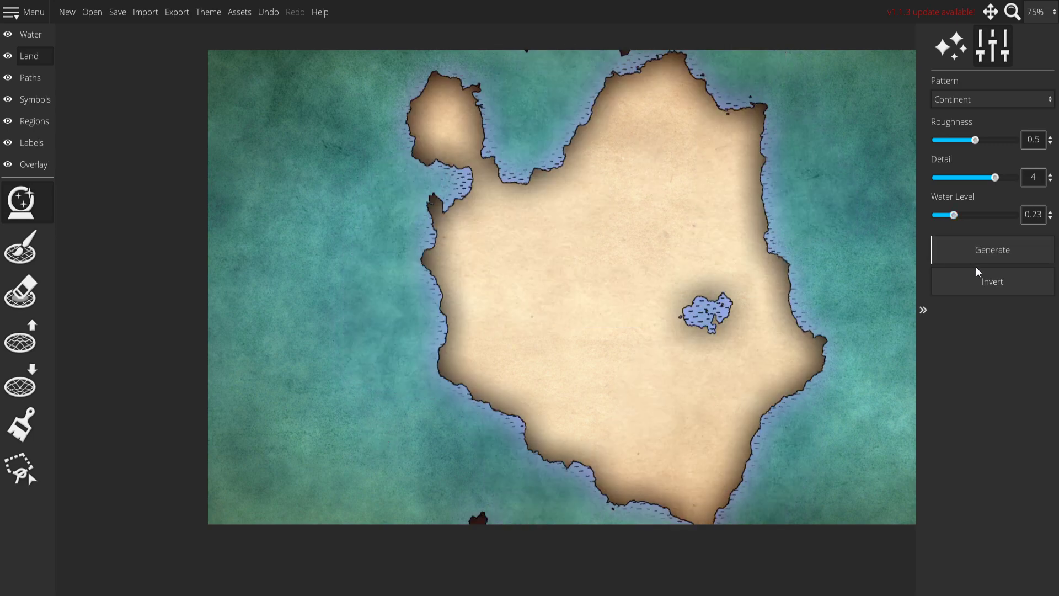
left_click(967, 252)
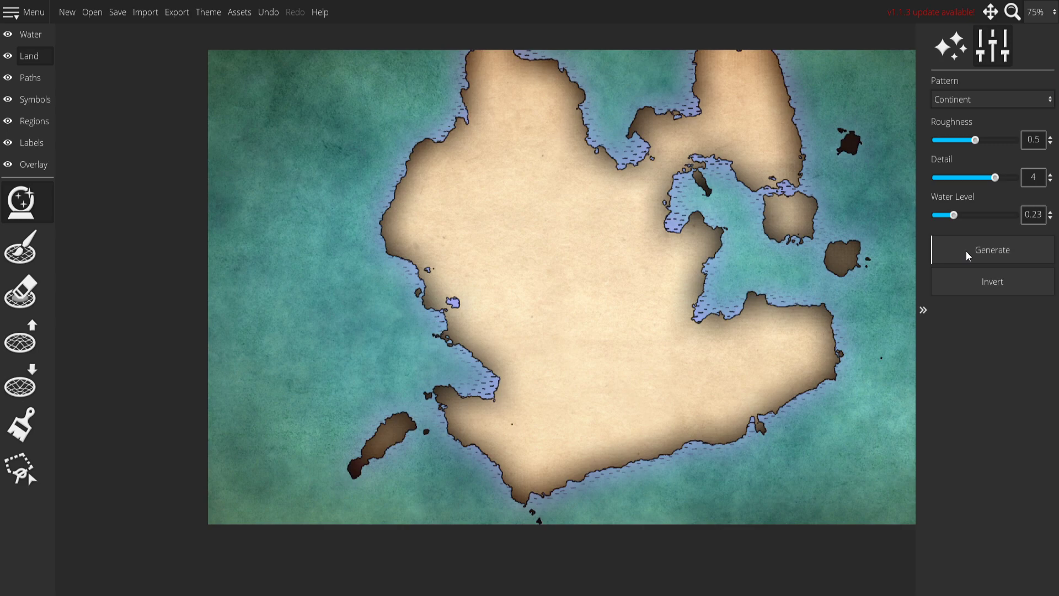
left_click(966, 251)
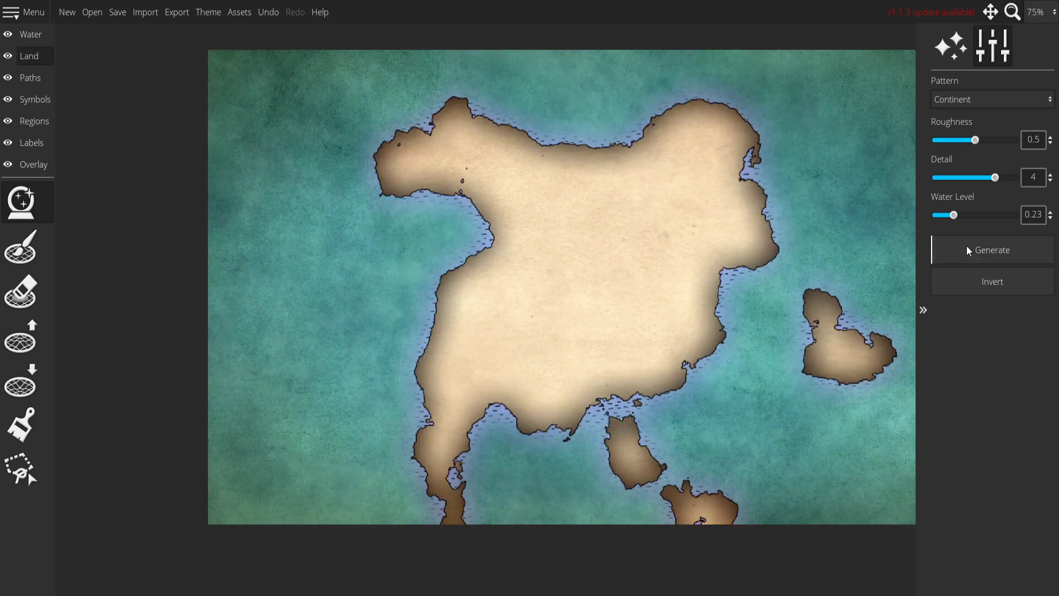
left_click(967, 246)
left_click(967, 246)
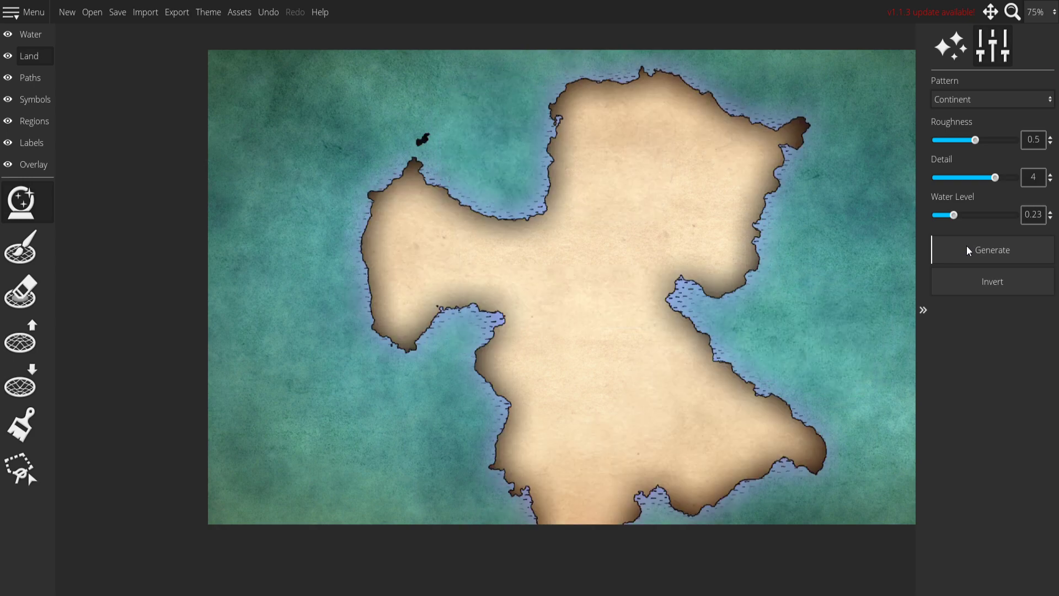
Regenerate the continent several more times to get a broad landmass with a land strip reaching the northern map edge.
left_click(967, 246)
left_click(966, 246)
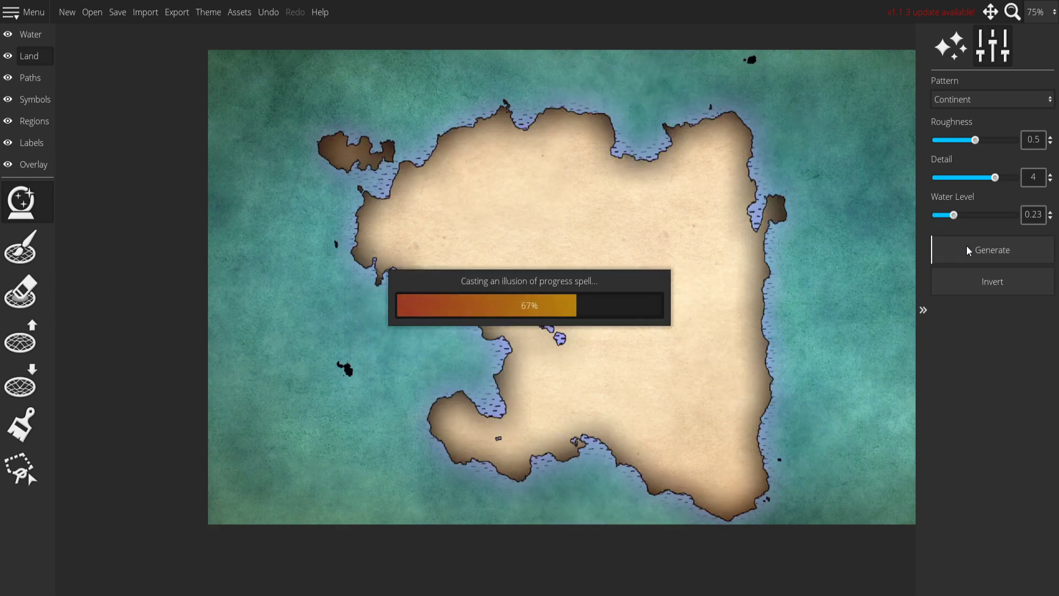
left_click(967, 247)
left_click(967, 246)
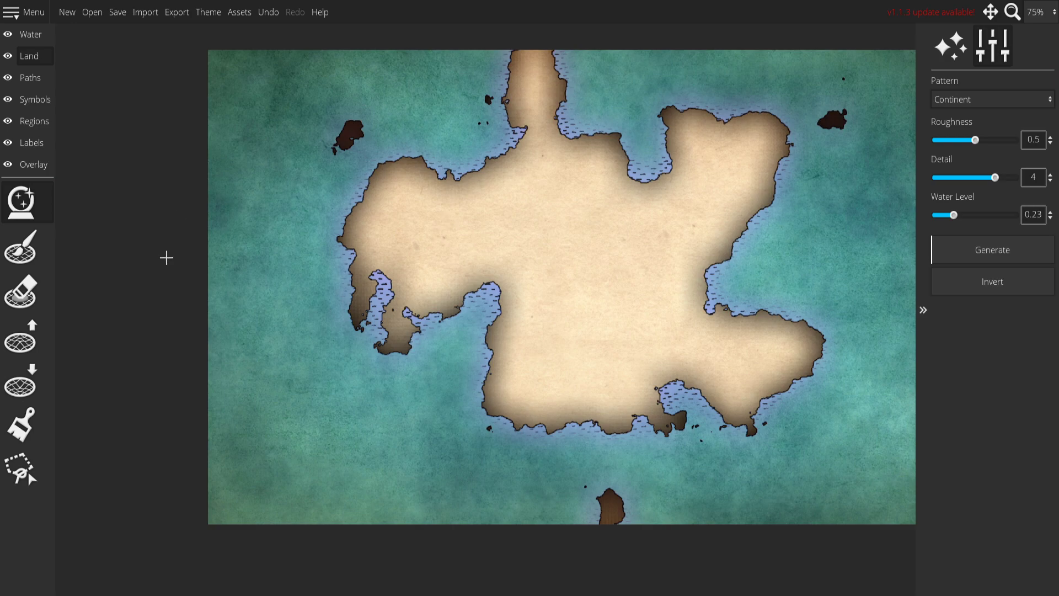
Erase the small islands around the continent with the land eraser at size 104.
left_click(20, 291)
scroll(358, 126, "up", 3)
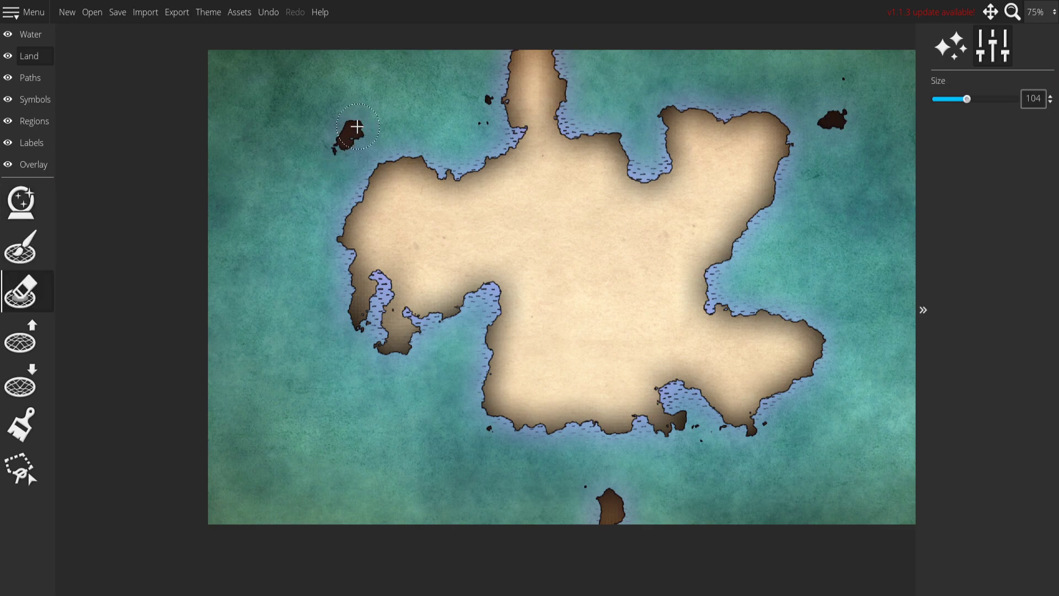
left_click(358, 127)
left_click(481, 100)
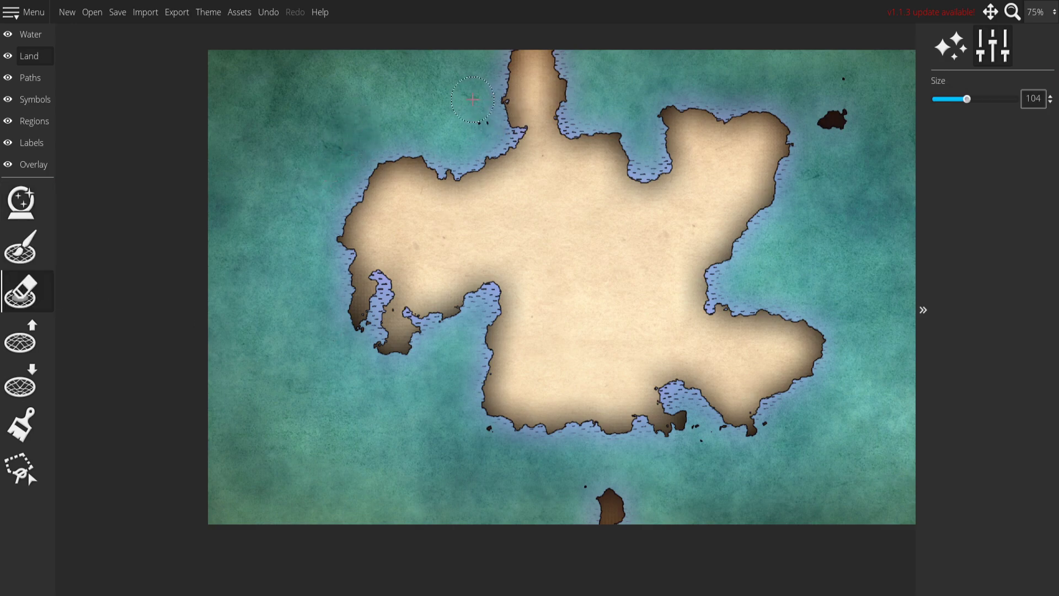
left_click(485, 444)
left_click(610, 502)
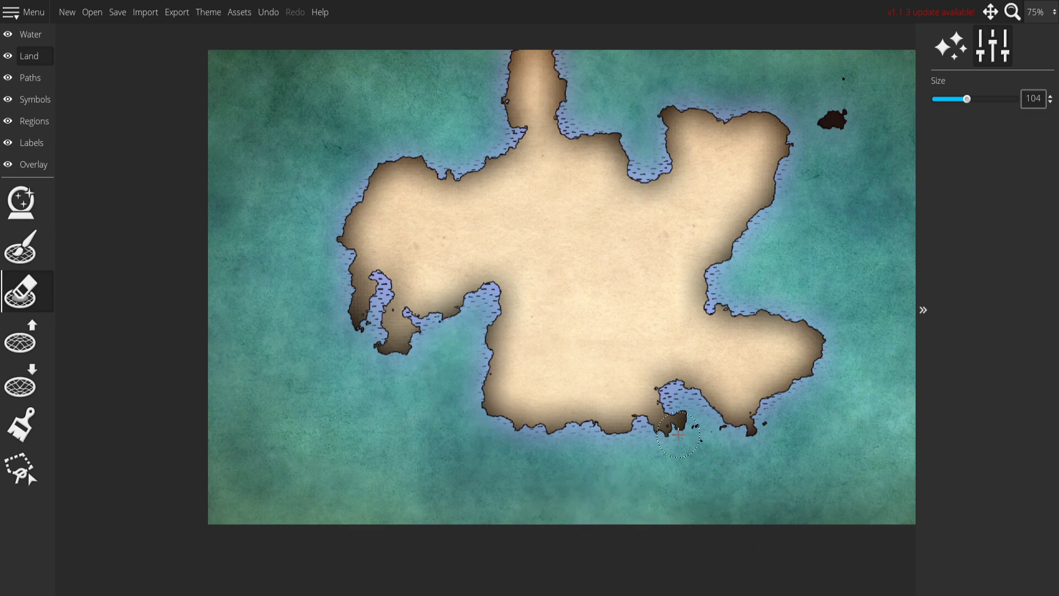
left_click(709, 438)
left_click(833, 117)
left_click(841, 68)
In the Water layer's settings, set coastal FX distance and landmass outline blend to maximum and vignette strength to about 74 percent.
left_click(27, 42)
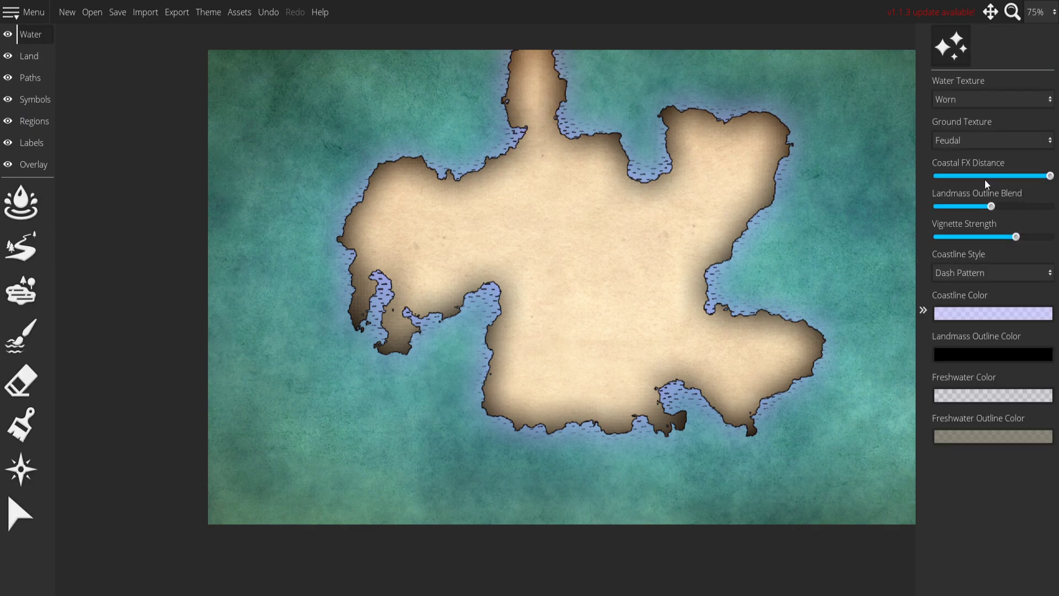
mouse_move(1051, 176)
left_mouse_down()
mouse_move(869, 157)
mouse_move(1052, 176)
left_mouse_up()
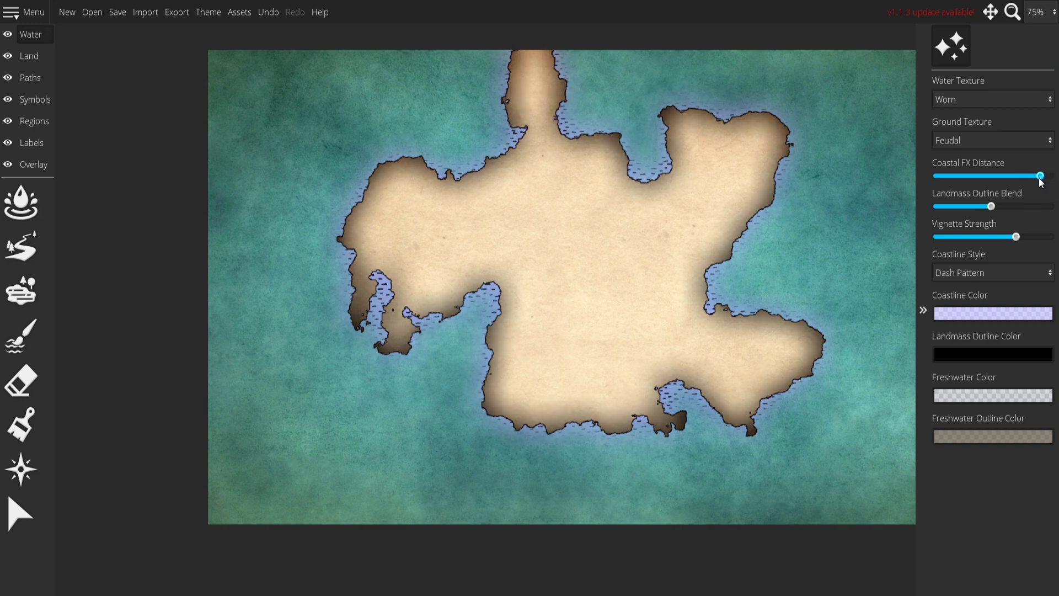
mouse_move(991, 210)
left_mouse_down()
mouse_move(963, 210)
mouse_move(1050, 204)
left_mouse_up()
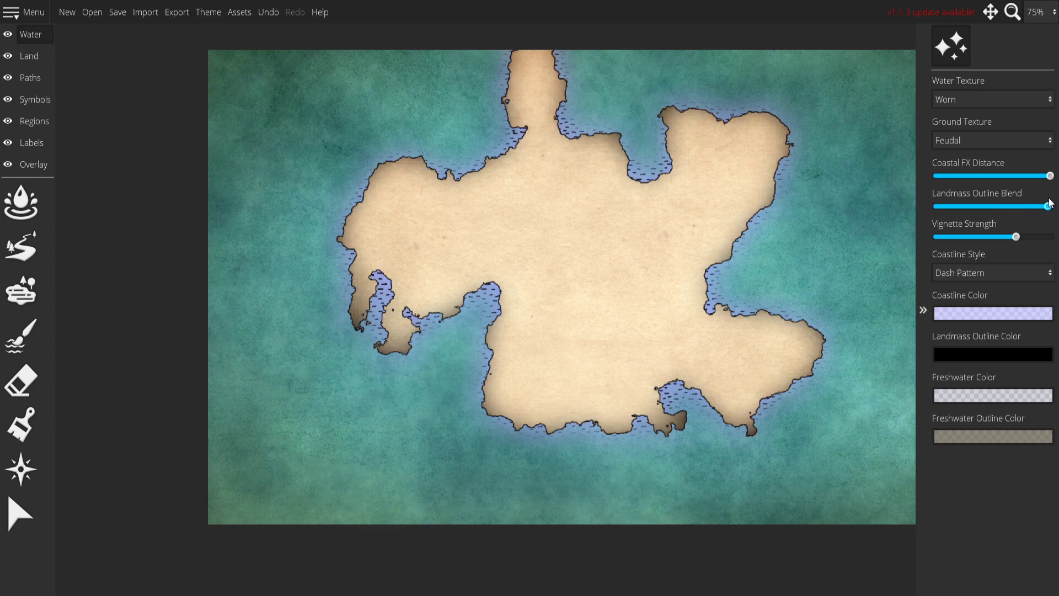
mouse_move(1015, 237)
left_mouse_down()
mouse_move(1047, 237)
mouse_move(994, 237)
mouse_move(1021, 237)
left_mouse_up()
mouse_move(1050, 176)
left_mouse_down()
mouse_move(962, 180)
mouse_move(1051, 177)
left_mouse_up()
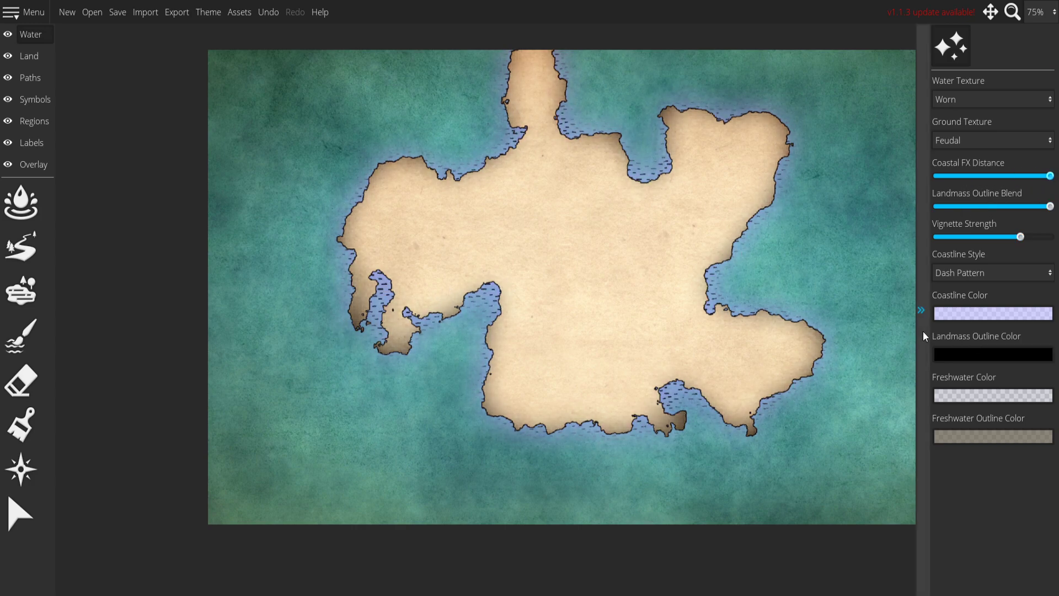
Try brown shades such as 3b2b0a for the landmass outline color and return it to black.
left_click(983, 357)
mouse_move(841, 160)
left_mouse_down()
mouse_move(823, 115)
mouse_move(850, 132)
mouse_move(836, 220)
mouse_move(937, 269)
left_mouse_up()
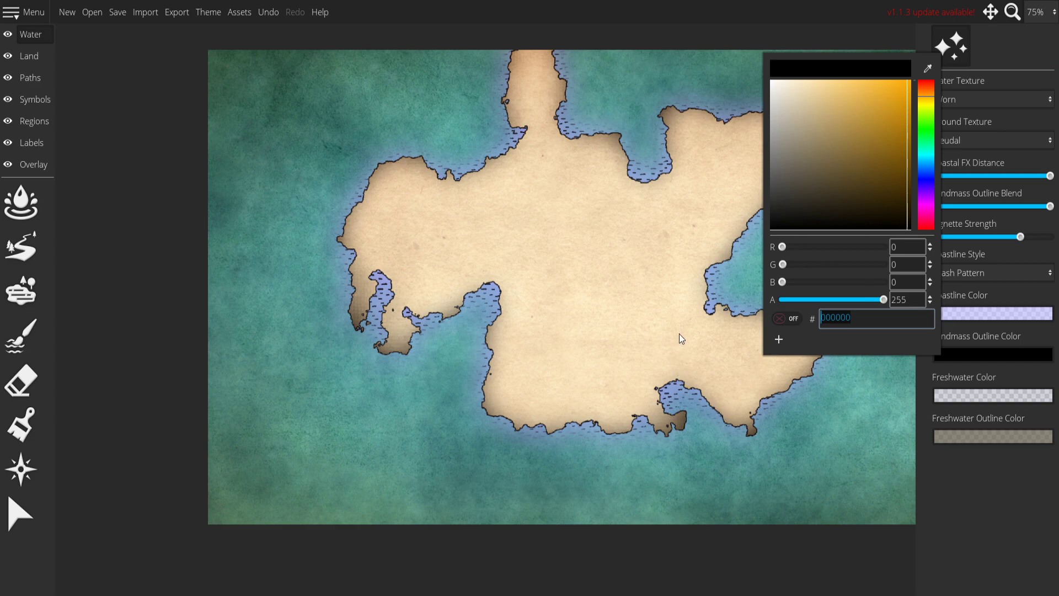
left_click(886, 194)
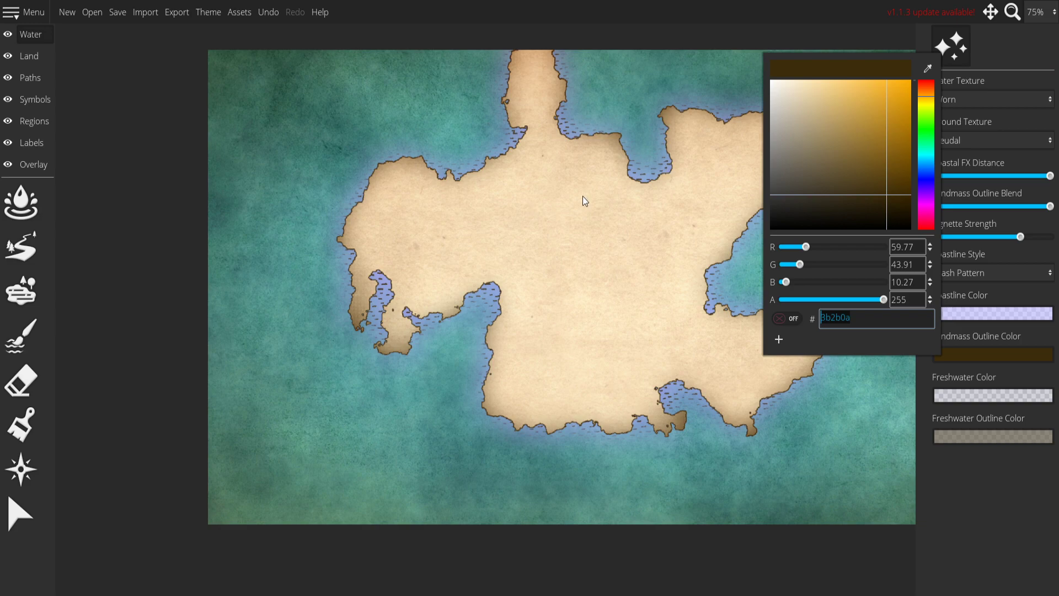
left_click_drag(857, 200, 982, 296)
left_click(917, 525)
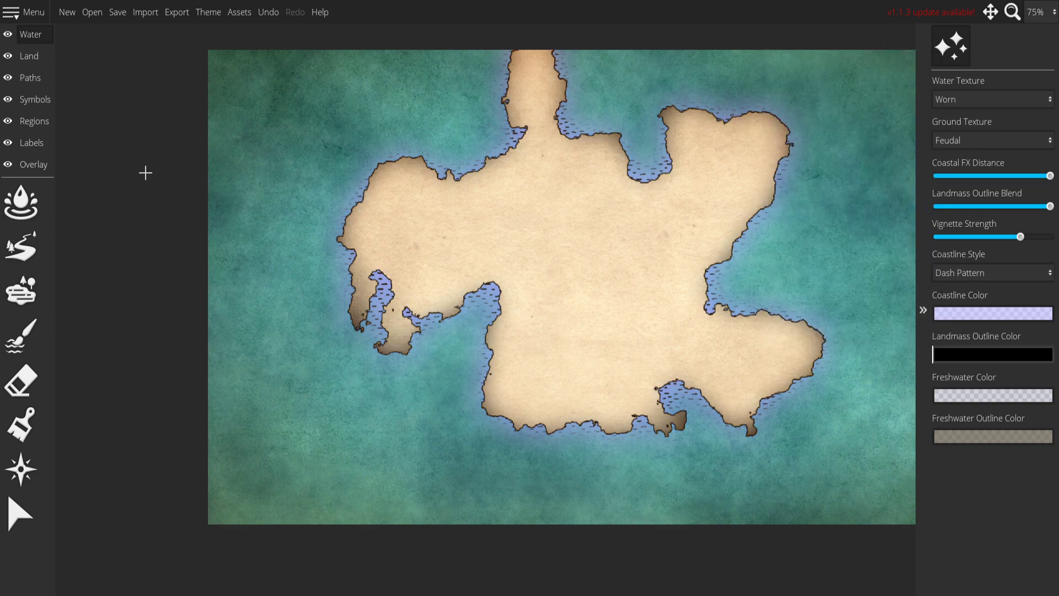
Try painting the southern and central land with the Forest [L] (1) color and undo it.
left_click(21, 425)
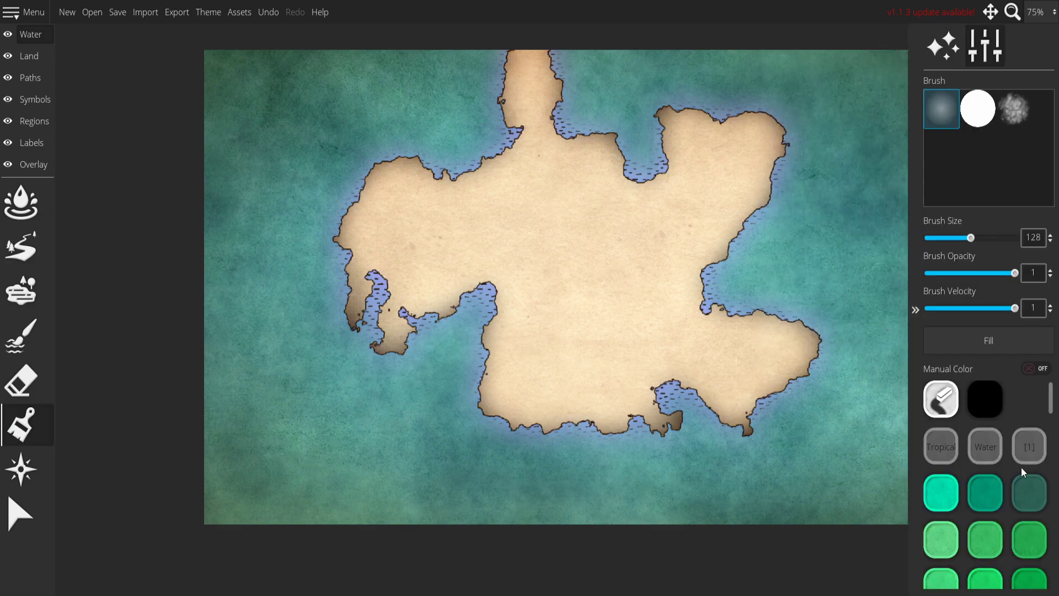
left_click(24, 56)
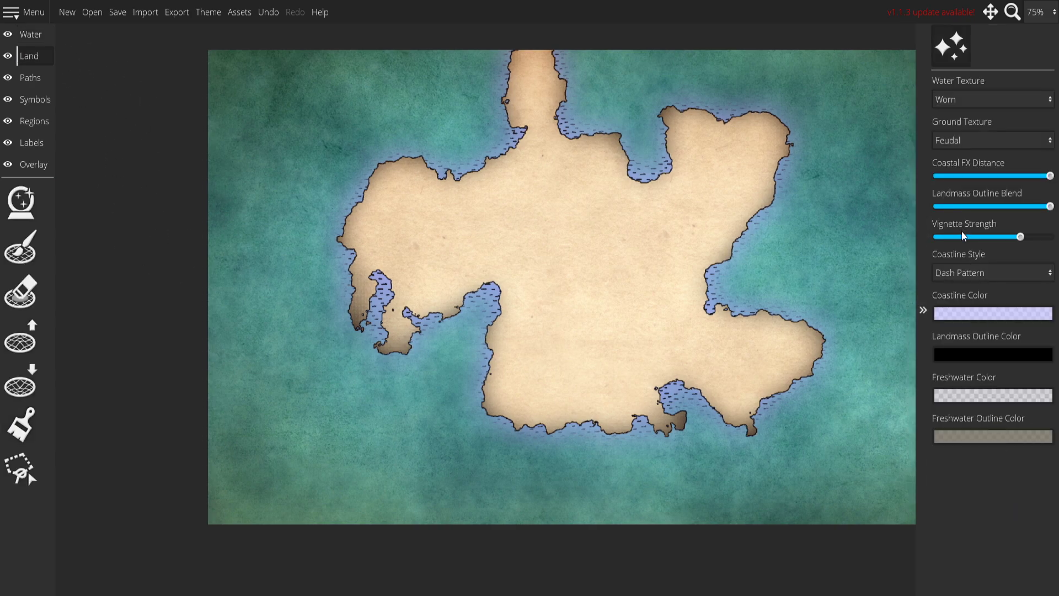
left_click(20, 425)
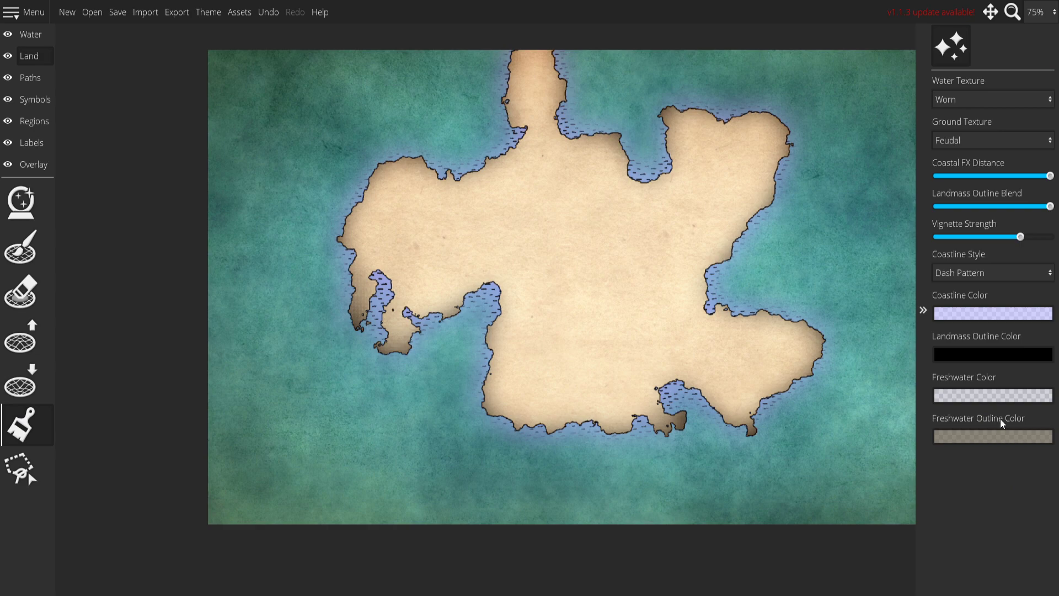
left_click(941, 480)
mouse_move(750, 419)
left_mouse_down()
mouse_move(548, 407)
mouse_move(794, 380)
mouse_move(497, 359)
mouse_move(324, 315)
mouse_move(733, 298)
mouse_move(728, 260)
mouse_move(643, 215)
mouse_move(728, 220)
left_mouse_up()
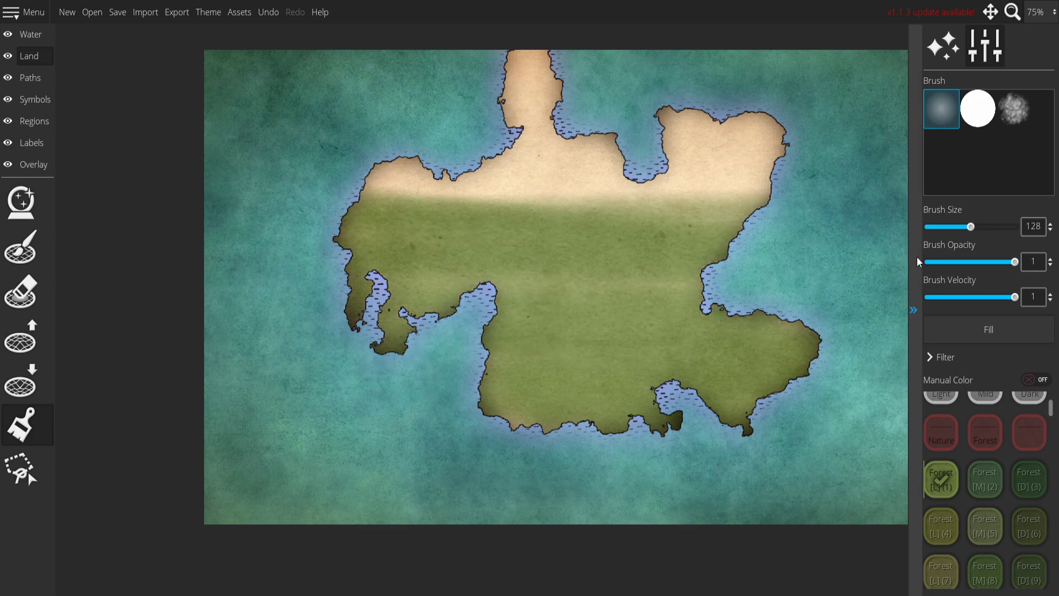
key("ctrl+z")
key("ctrl+z")
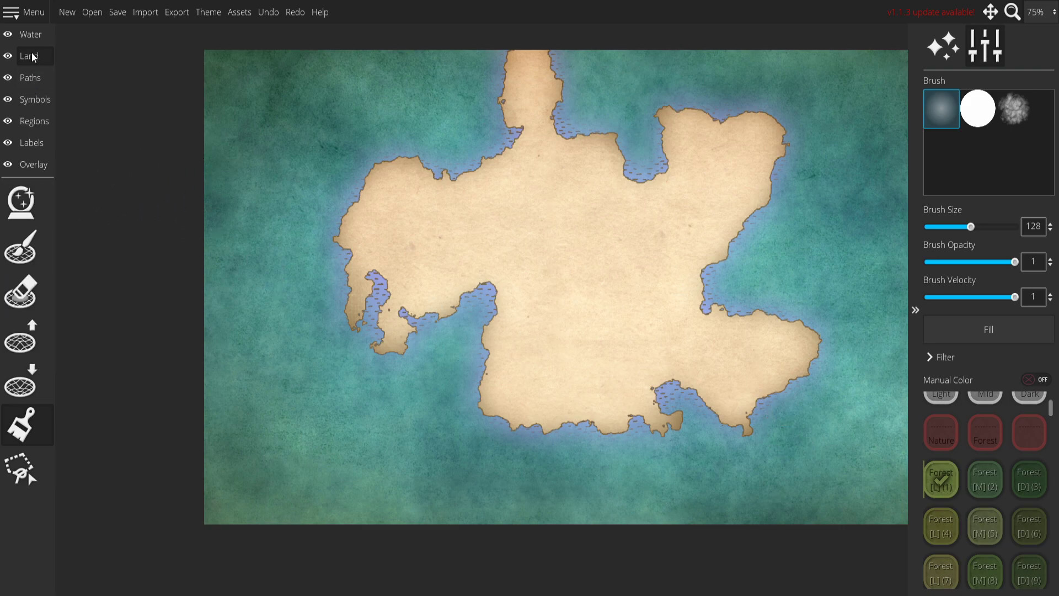
Restore the landmass outline color to black (000000) in the Water layer's settings.
left_click(31, 35)
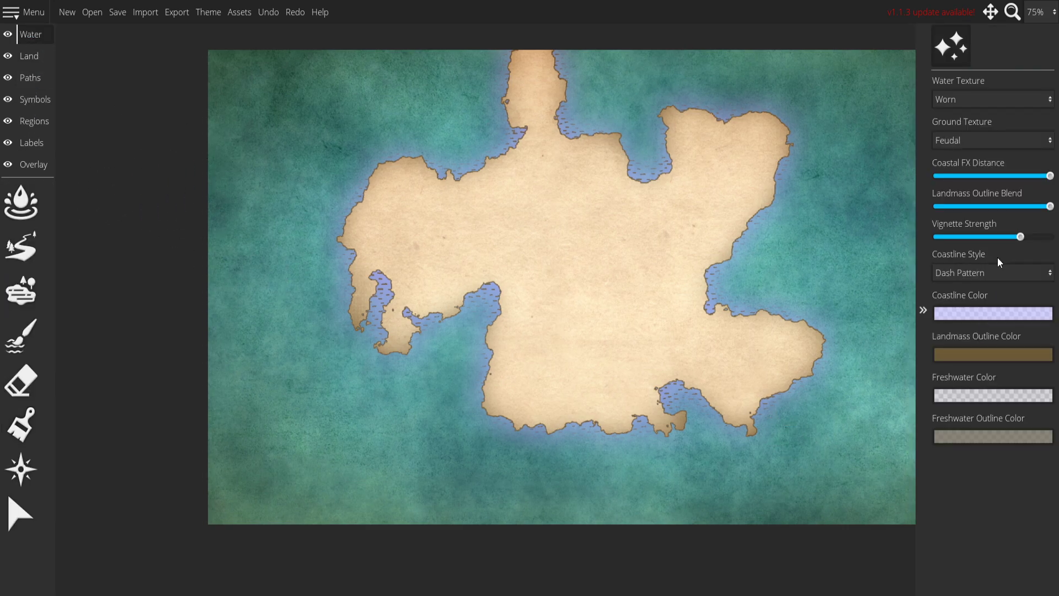
left_click(984, 351)
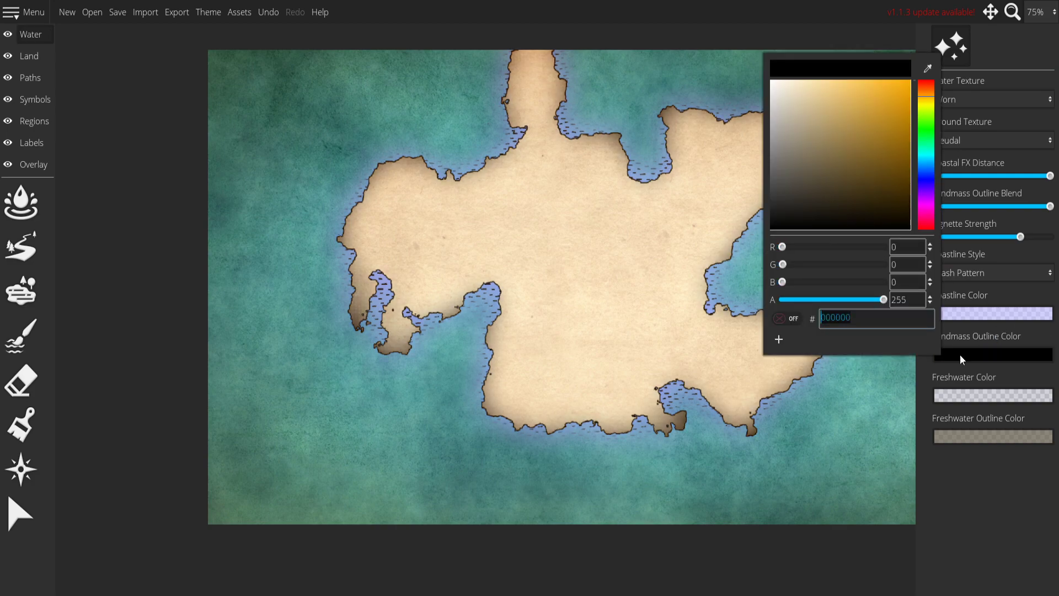
left_click(1000, 528)
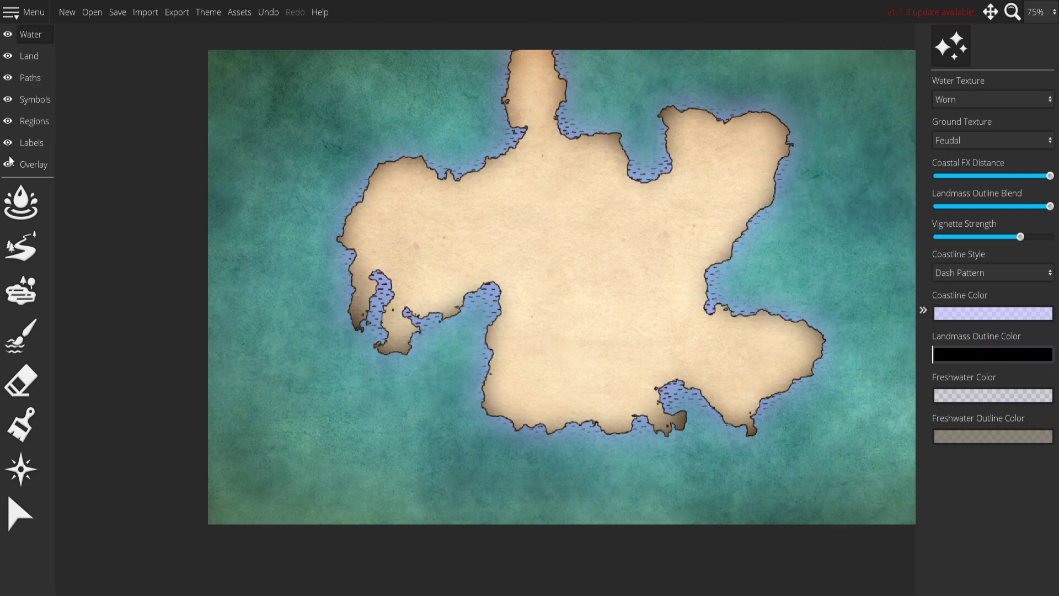
Look through the water paint colors and try painting the land's northeastern peninsula with Forest [D] (3).
left_click(29, 433)
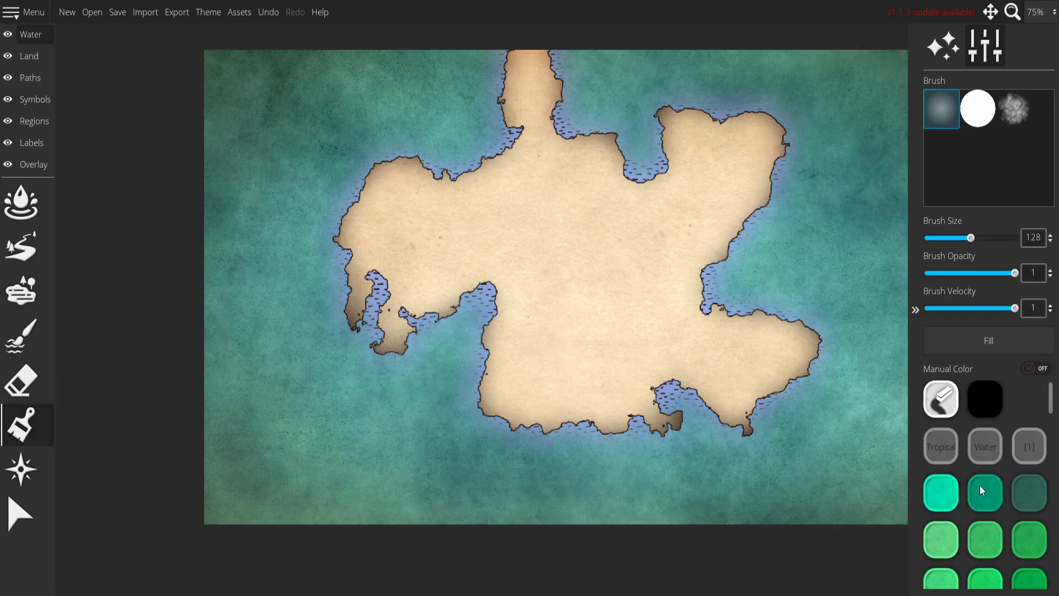
scroll(942, 446, "down", 5)
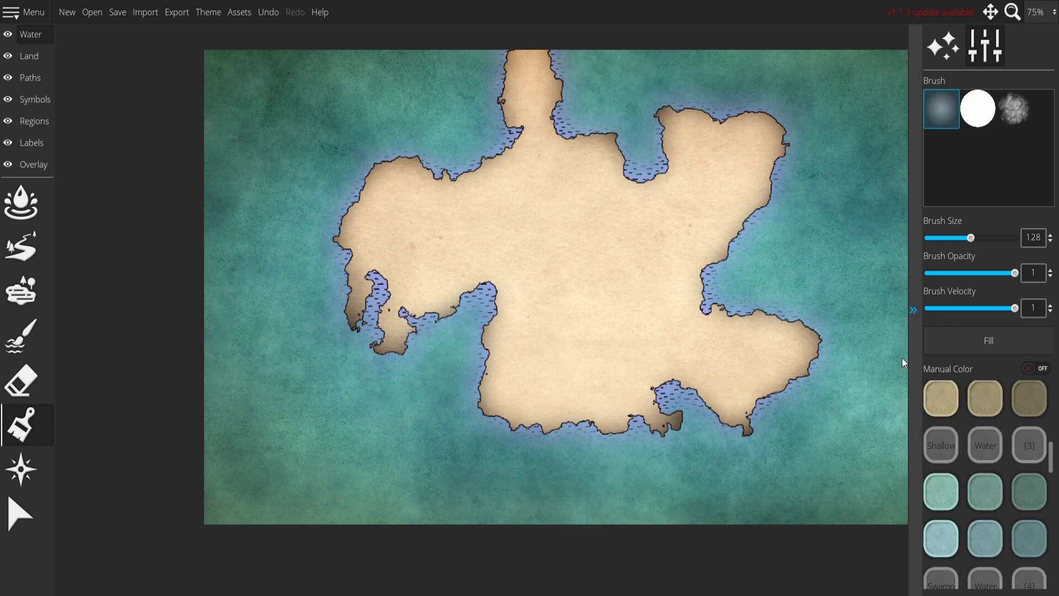
left_click(29, 55)
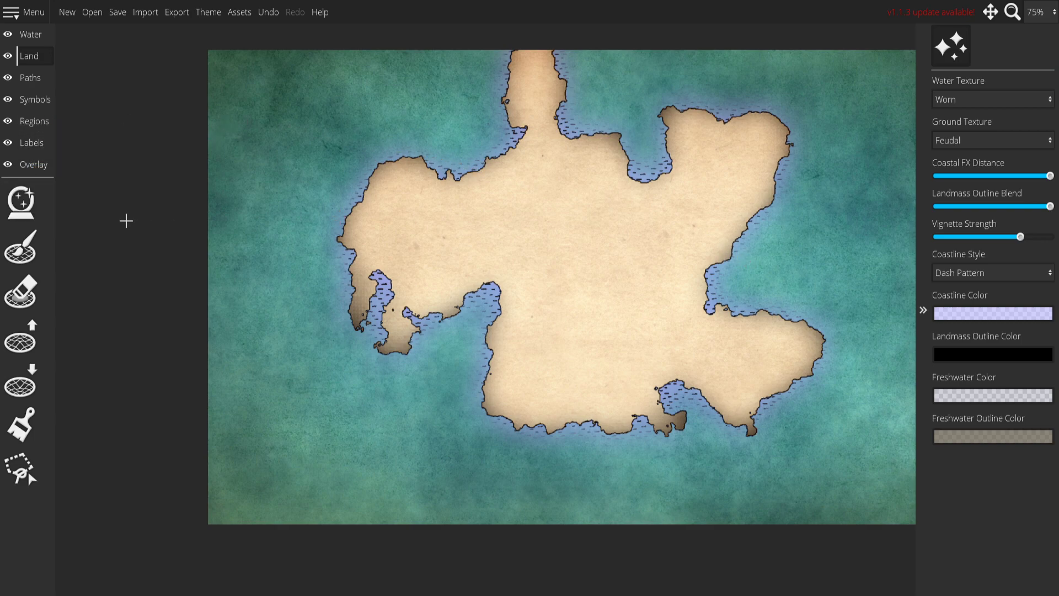
left_click(21, 425)
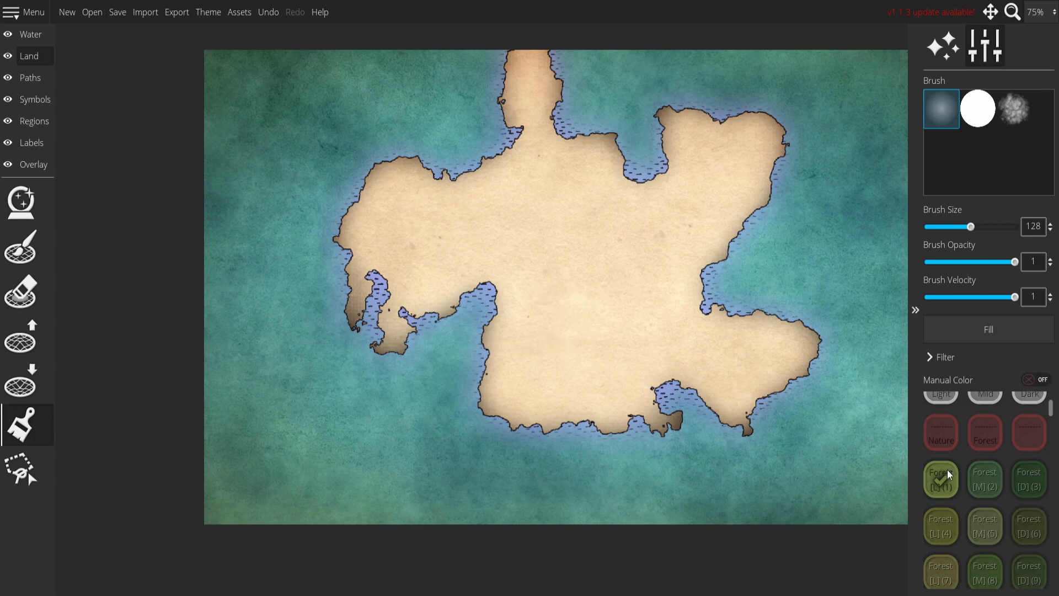
left_click(1030, 479)
mouse_move(733, 165)
left_mouse_down()
mouse_move(687, 139)
mouse_move(767, 132)
left_mouse_up()
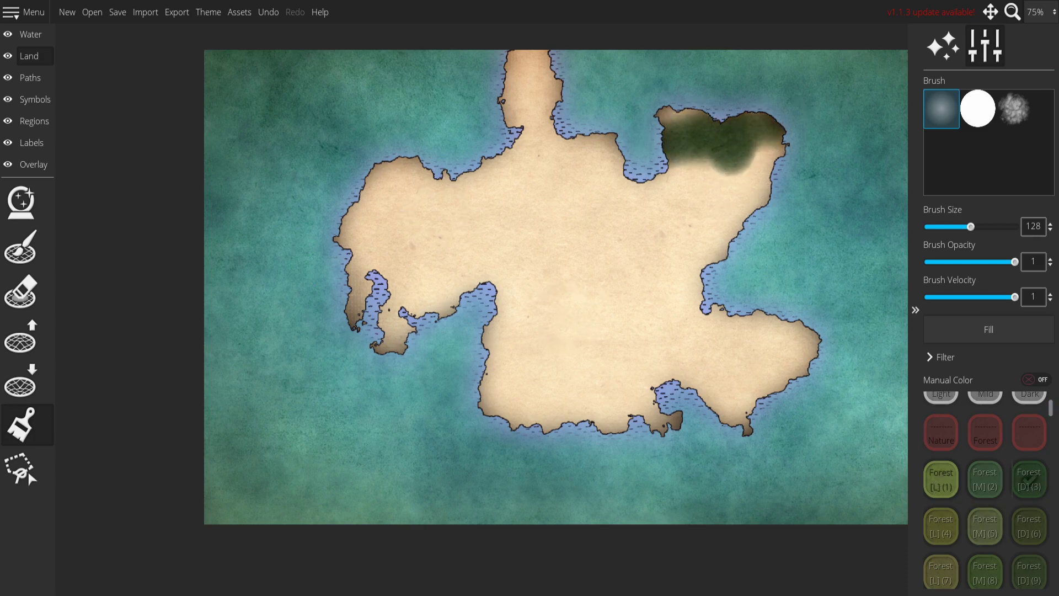
Try Forest [L] (1) on the southern land and Grass [L] (10) on the northwestern part, and undo the land painting.
scroll(966, 506, "down", 1)
left_click(950, 456)
mouse_move(569, 331)
left_mouse_down()
mouse_move(627, 355)
mouse_move(585, 386)
left_mouse_up()
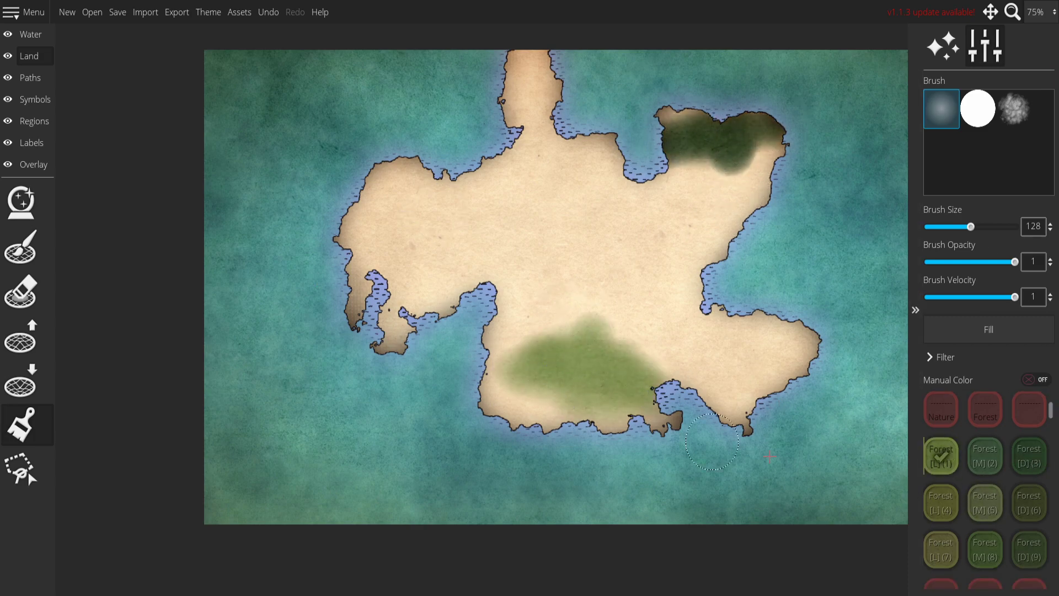
scroll(969, 522, "down", 3)
left_click(941, 454)
mouse_move(371, 188)
left_mouse_down()
mouse_move(384, 254)
mouse_move(358, 218)
mouse_move(573, 212)
left_mouse_up()
key("ctrl+z")
key("ctrl+z")
key("ctrl+z")
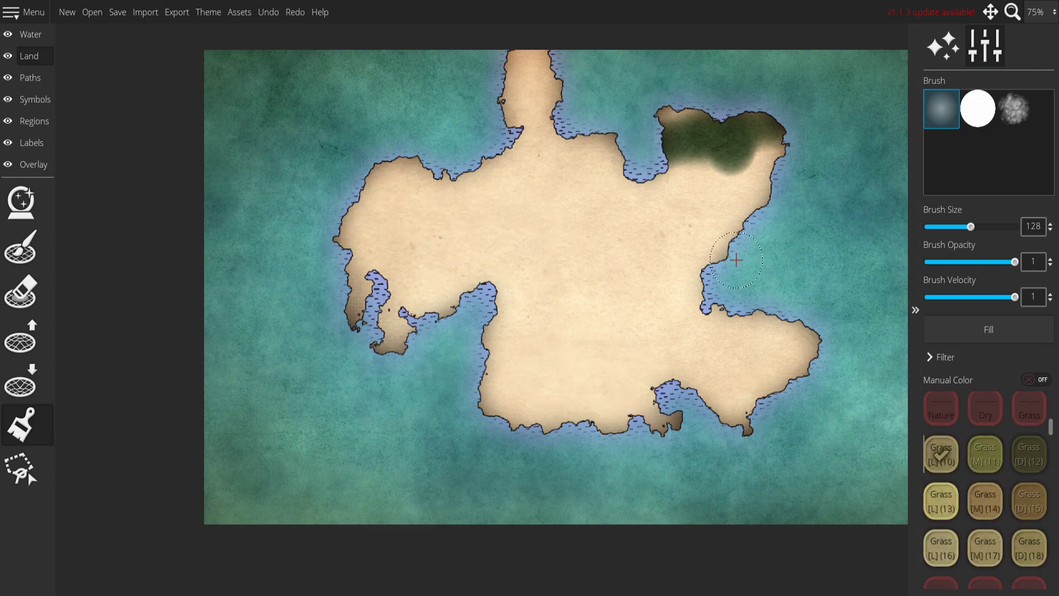
Try placing mountain ranges at symbol scale 100 in the northeast, west and south, plus small rocks in the south.
left_click(29, 105)
left_click(38, 287)
left_click(989, 308)
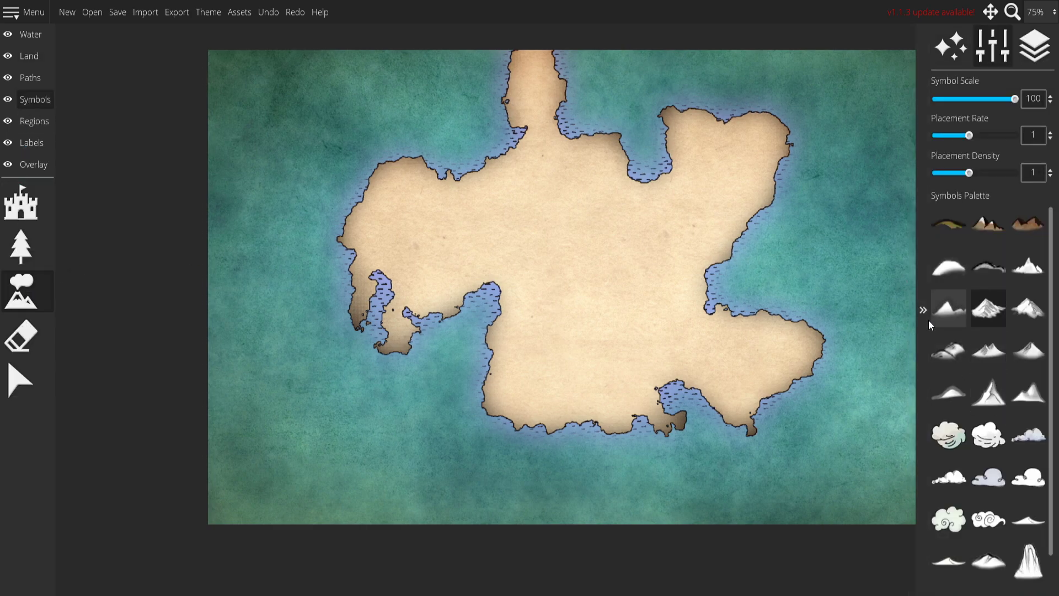
mouse_move(761, 156)
left_mouse_down()
mouse_move(734, 204)
mouse_move(663, 261)
left_mouse_up()
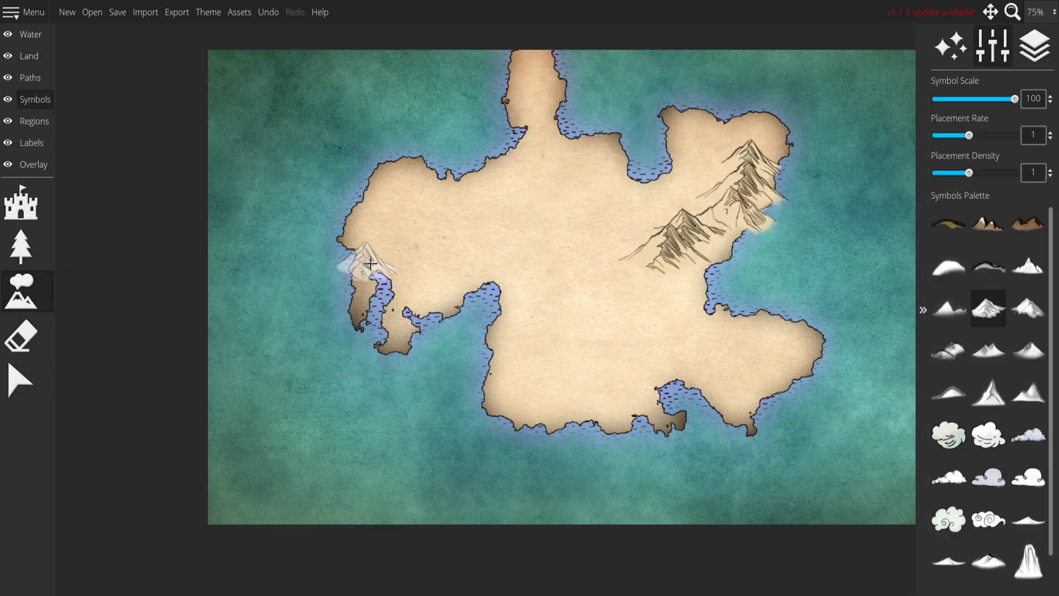
left_click_drag(379, 232, 485, 231)
mouse_move(537, 337)
left_mouse_down()
mouse_move(552, 387)
mouse_move(613, 384)
mouse_move(567, 359)
left_mouse_up()
left_click(1029, 308)
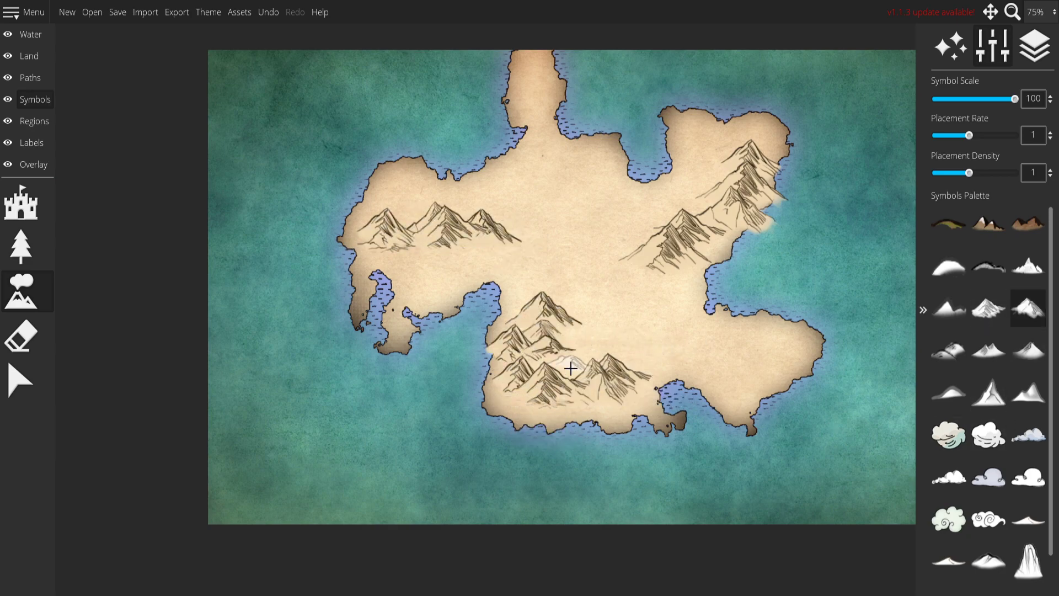
left_click(949, 350)
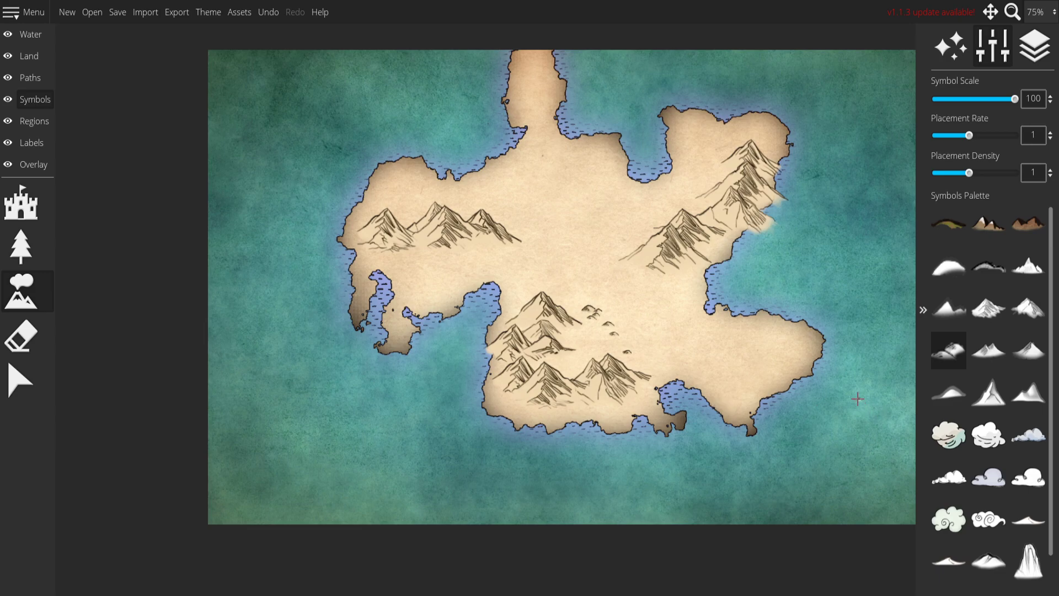
Undo all the mountain and rock placements and bring up the tree symbols.
key("ctrl+z")
key("ctrl+z")
key("ctrl+z")
key("ctrl+z")
key("ctrl+z")
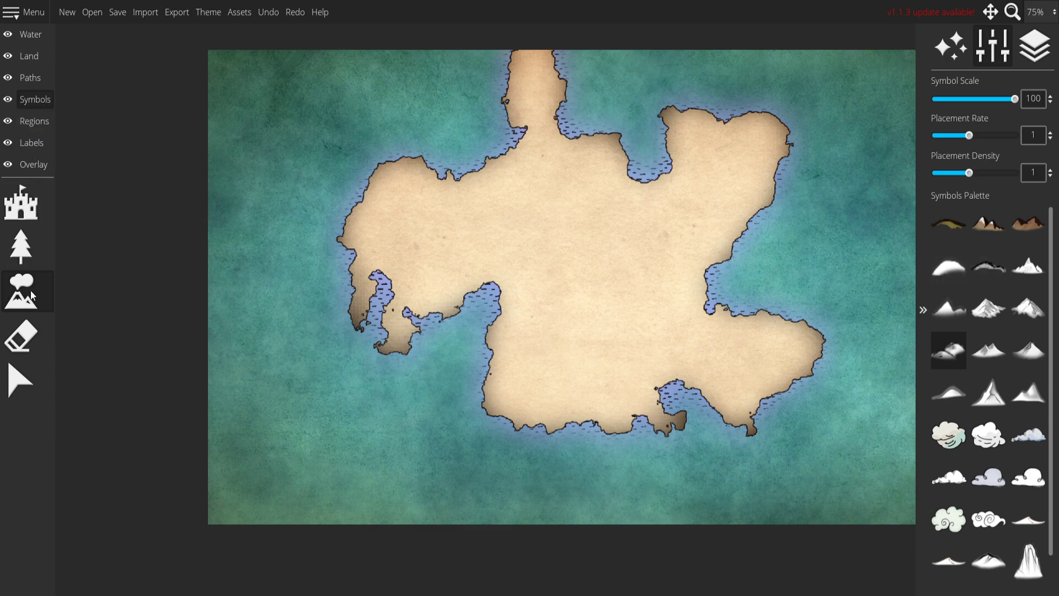
left_click(21, 247)
key("ctrl+z")
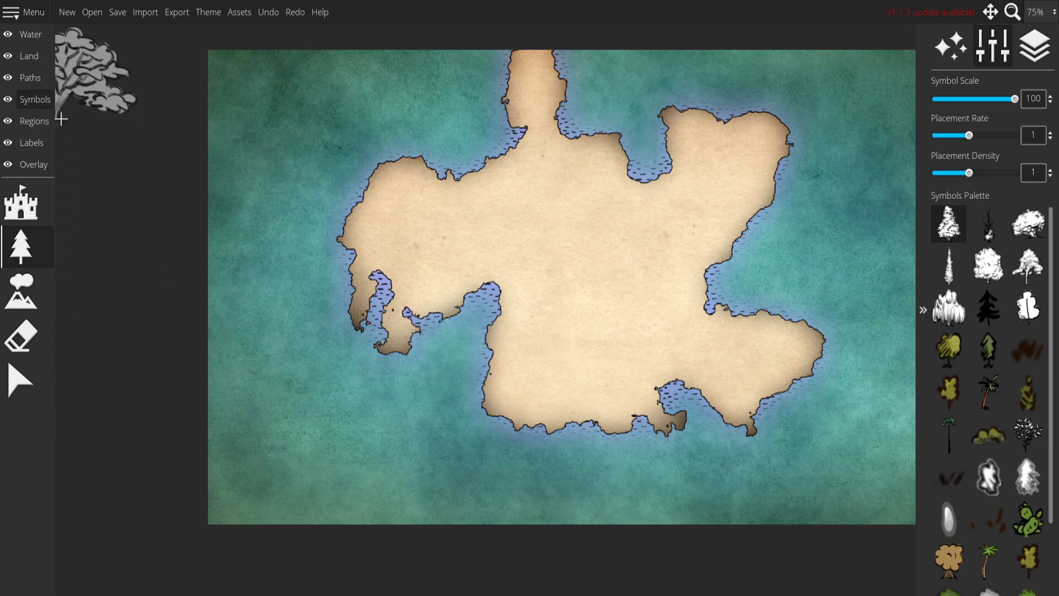
Draw a river of width 4 and roughness 2 from the north-central land down to the southern coast.
left_click(36, 57)
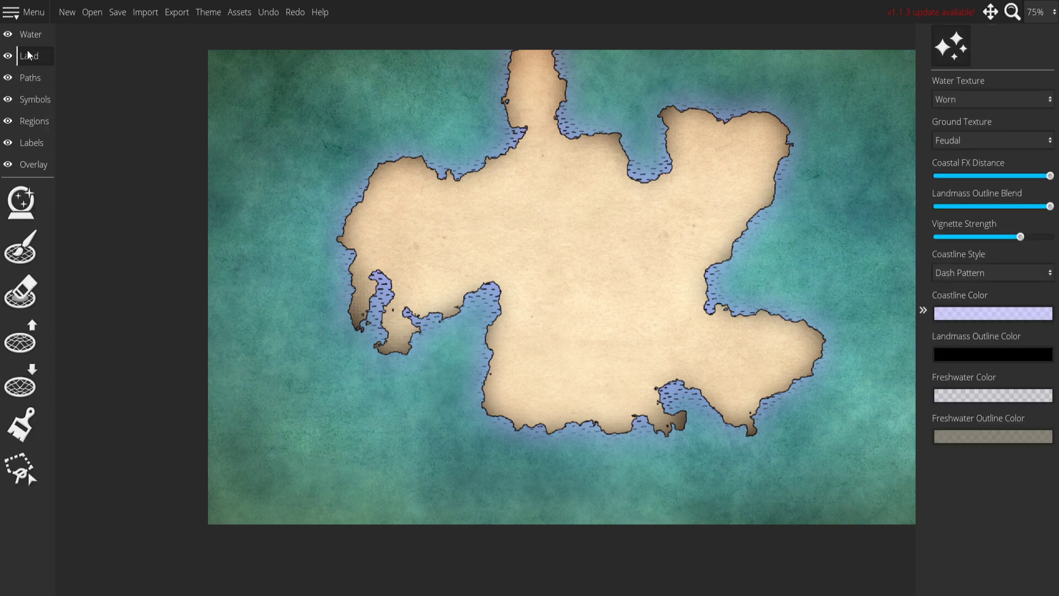
left_click(30, 34)
left_click(20, 247)
left_click_drag(559, 185, 535, 407)
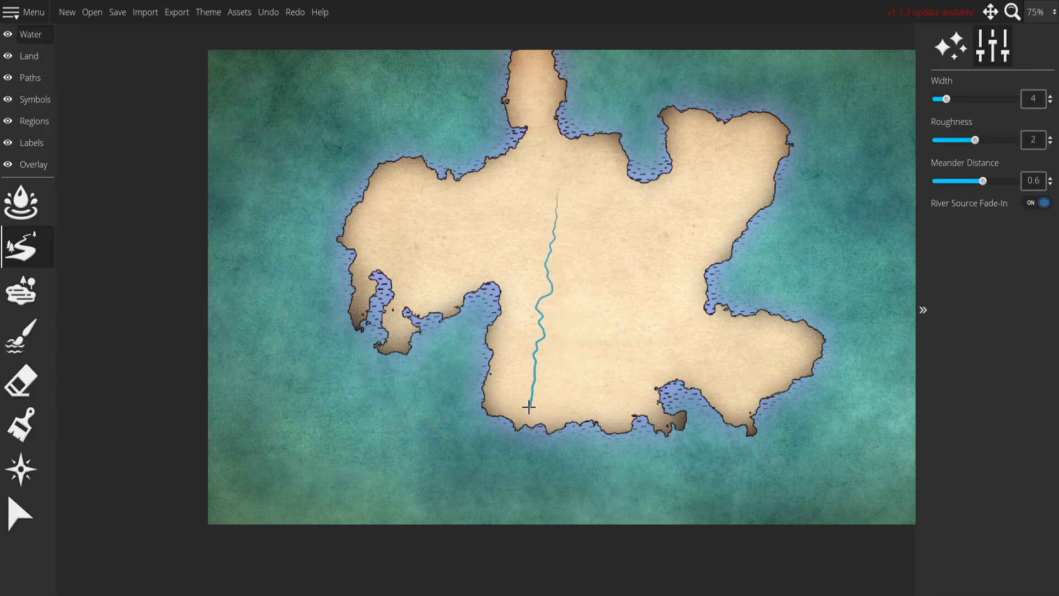
Undo the last river.
key("ctrl+z")
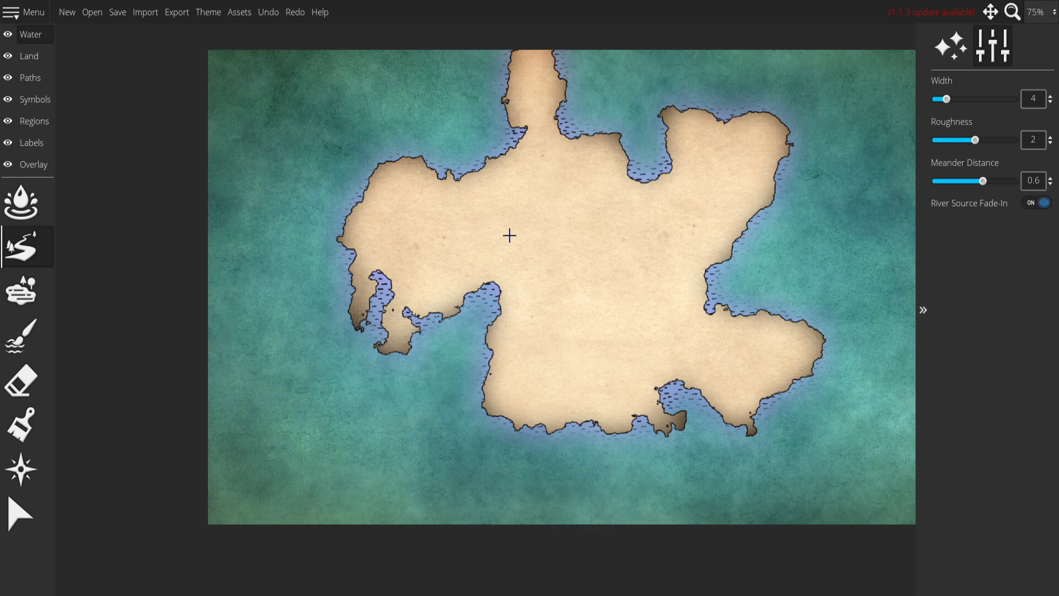
Fill the stray water speck on the southwestern peninsula using the land brush at size 32.
scroll(534, 339, "up", 2)
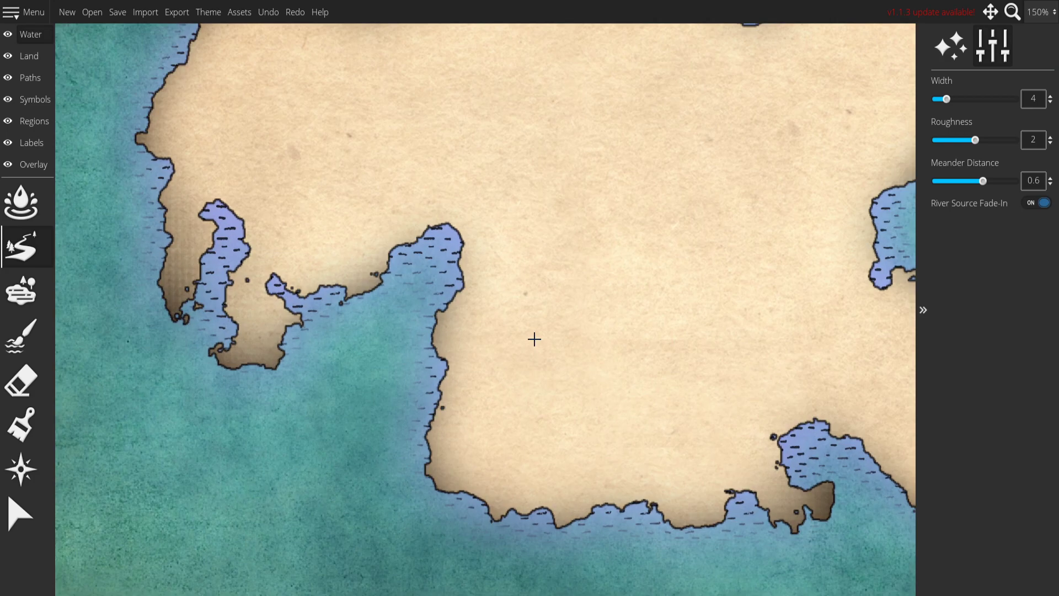
scroll(318, 282, "up", 1)
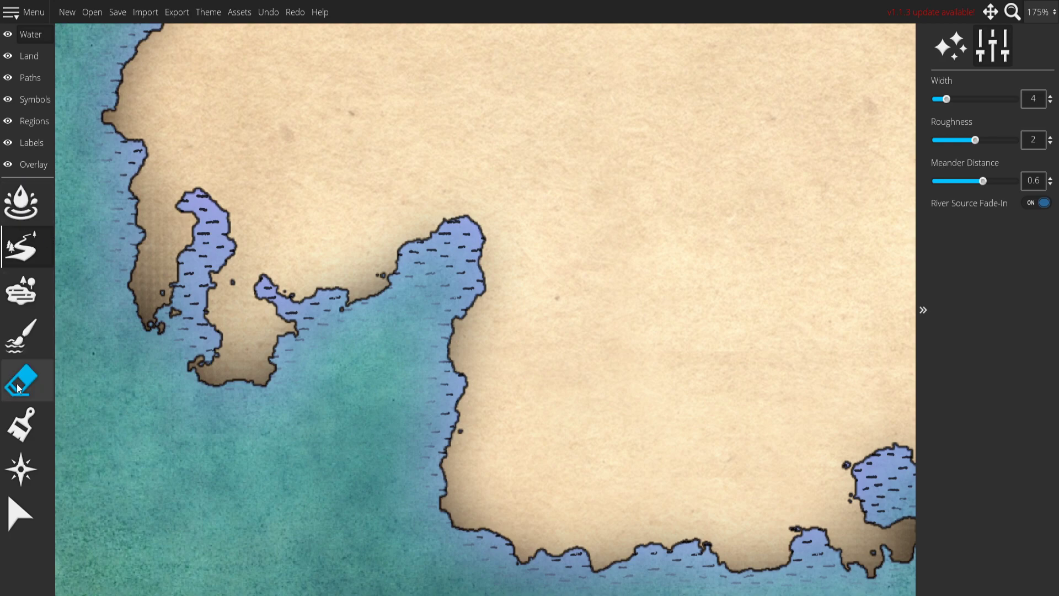
left_click(28, 56)
left_click(29, 300)
key("bracketleft")
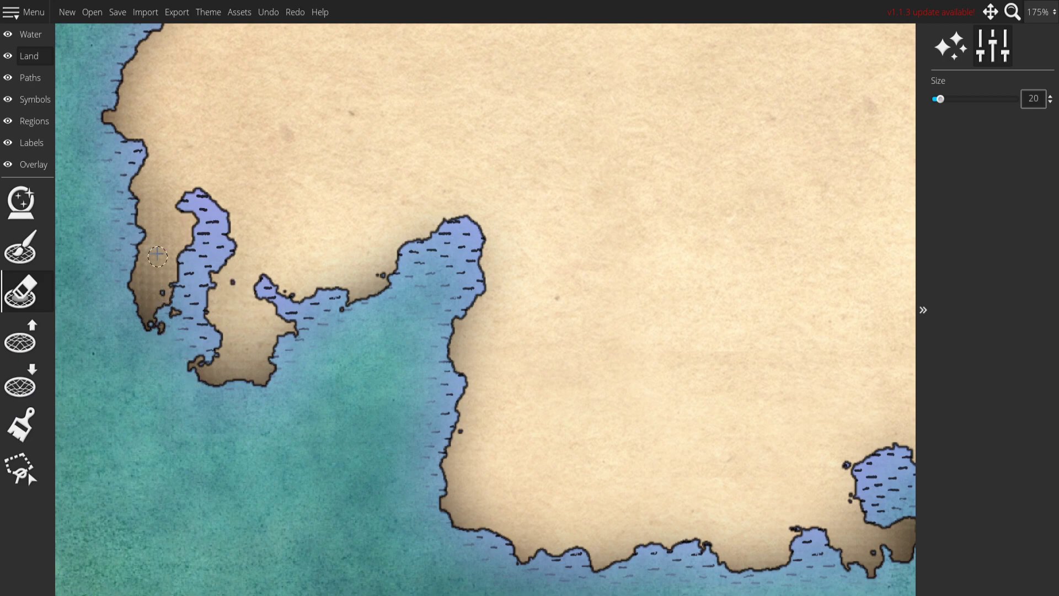
left_click(21, 338)
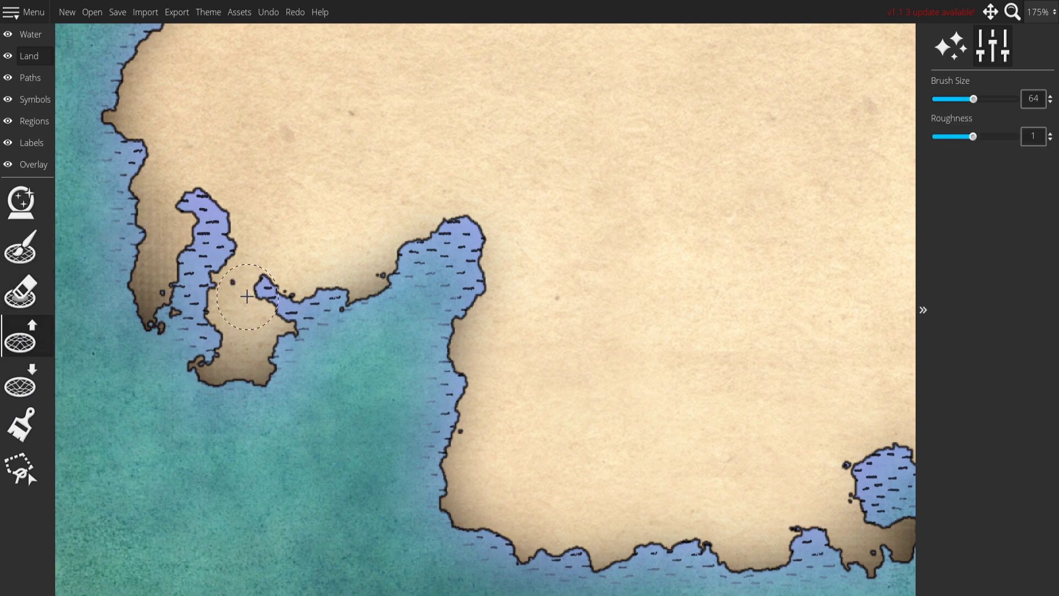
left_click(21, 248)
key("bracketleft")
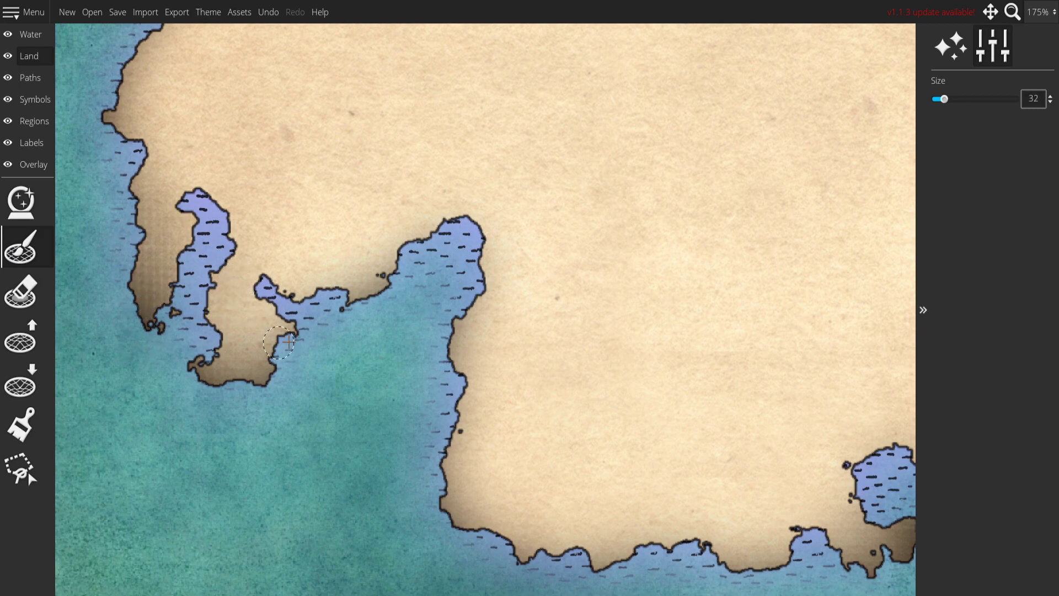
Touch up small water specks along the rest of the continent's coastline with the size 32 land brush.
mouse_move(621, 337)
left_mouse_down()
mouse_move(109, 220)
mouse_move(266, 278)
left_mouse_up()
mouse_move(357, 350)
left_mouse_down()
mouse_move(366, 360)
mouse_move(350, 392)
mouse_move(364, 396)
left_mouse_up()
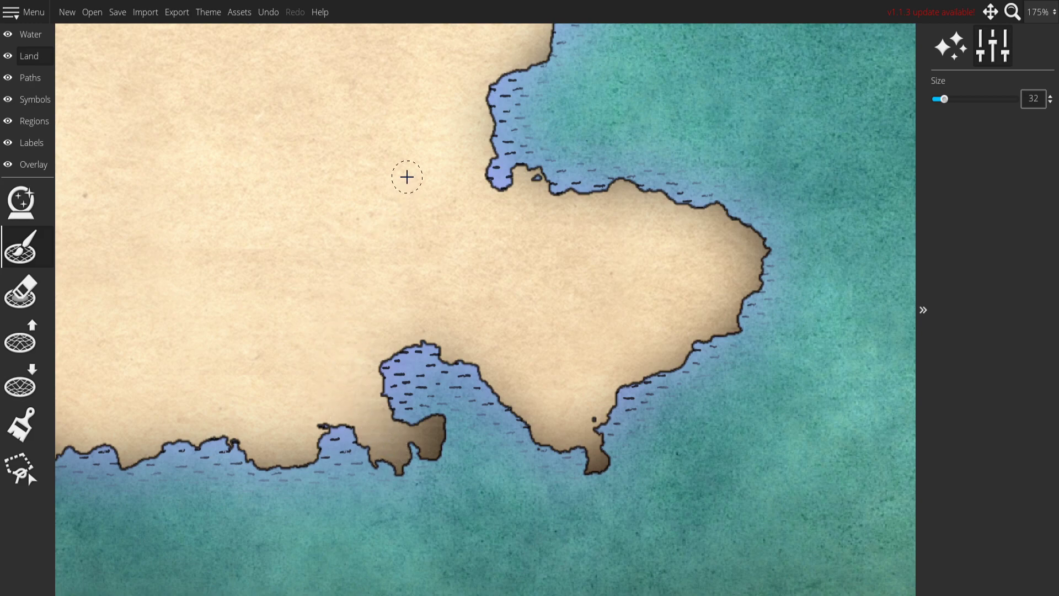
left_click_drag(407, 177, 355, 520)
left_click_drag(470, 528, 473, 515)
left_click_drag(362, 312, 515, 464)
left_click_drag(152, 310, 320, 321)
left_click_drag(289, 184, 303, 190)
left_click(395, 235)
mouse_move(375, 291)
left_mouse_down()
mouse_move(493, 252)
mouse_move(523, 100)
left_mouse_up()
scroll(582, 268, "down", 2)
scroll(582, 268, "down", 1)
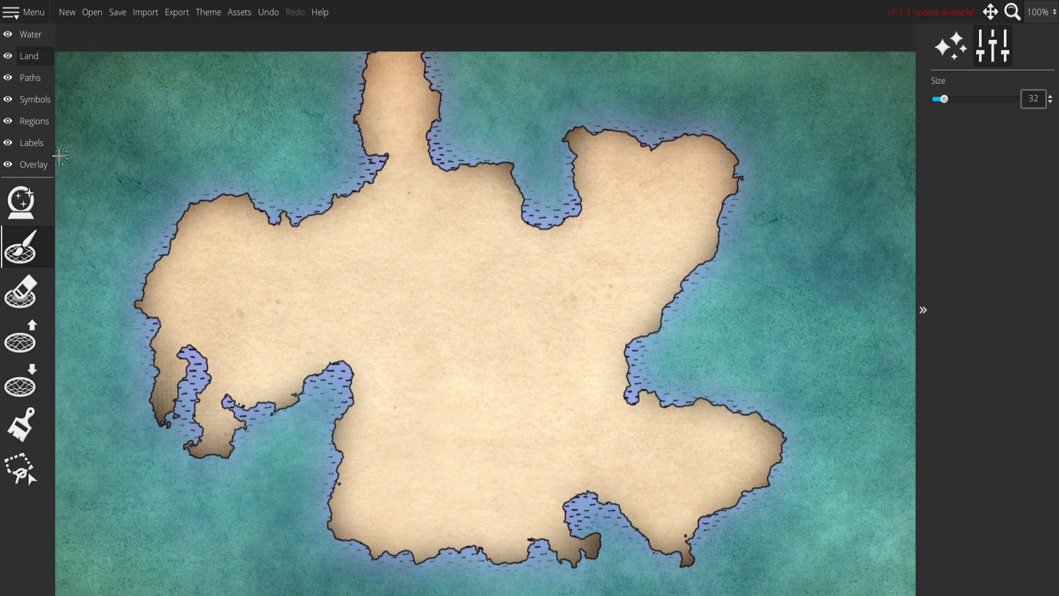
Bring up the settlement symbols, try out the red-roofed village at symbol scale 50, and browse to the map markers.
left_click(33, 99)
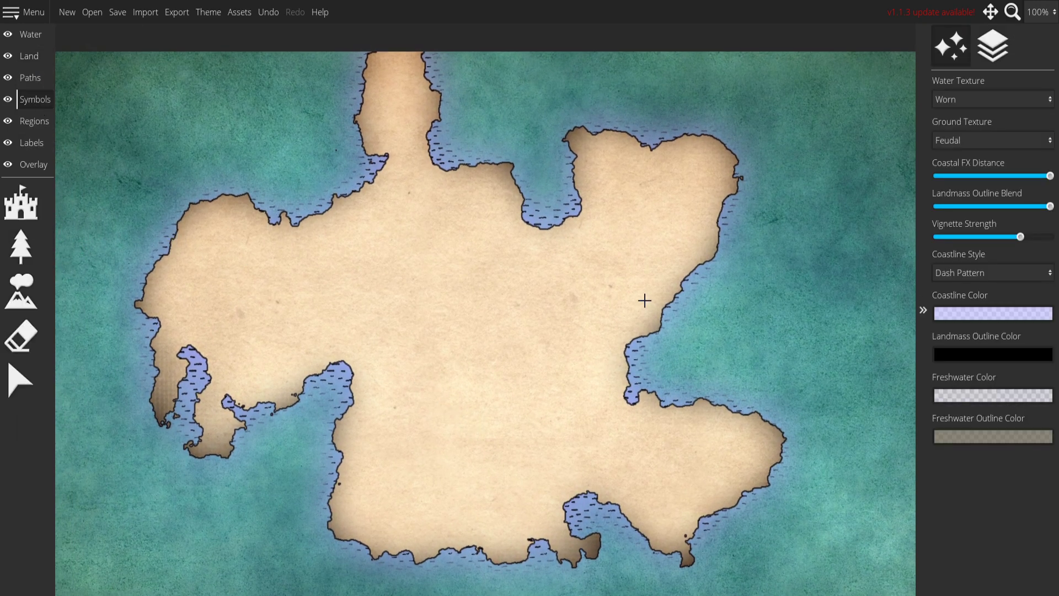
left_click(25, 218)
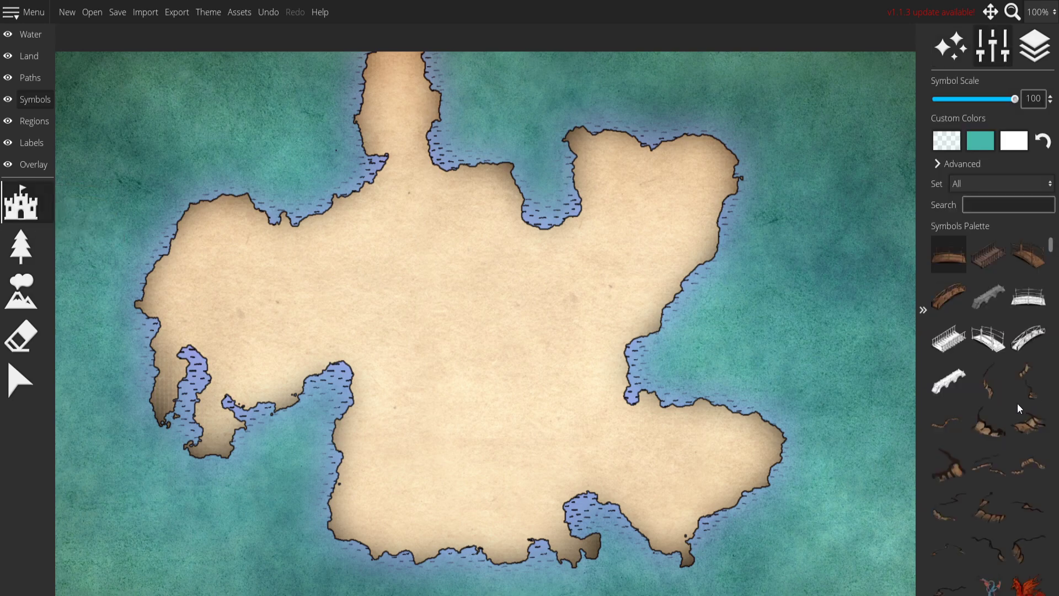
scroll(963, 428, "down", 5)
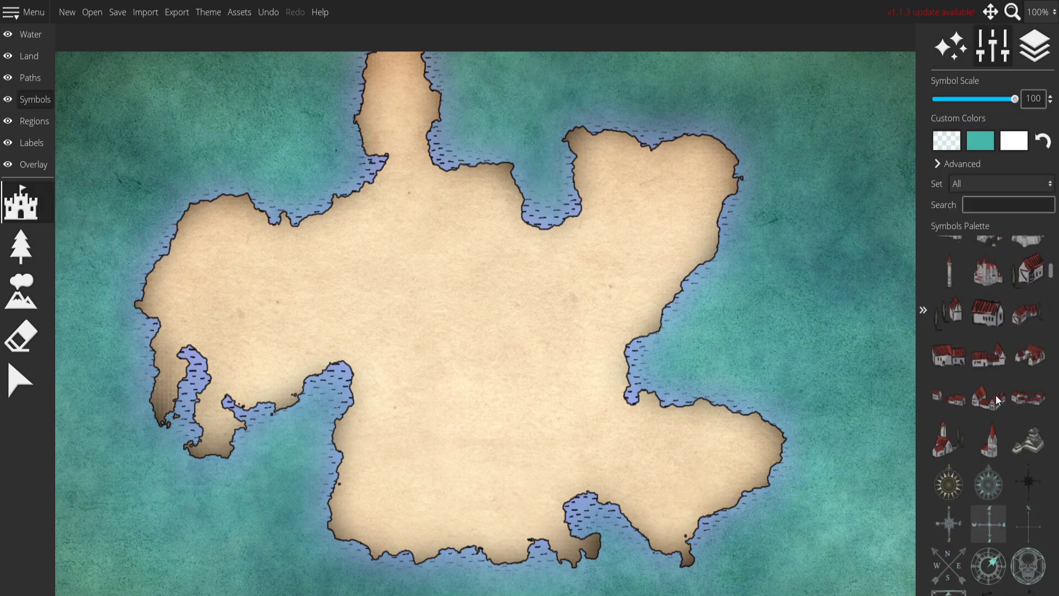
left_click(1030, 364)
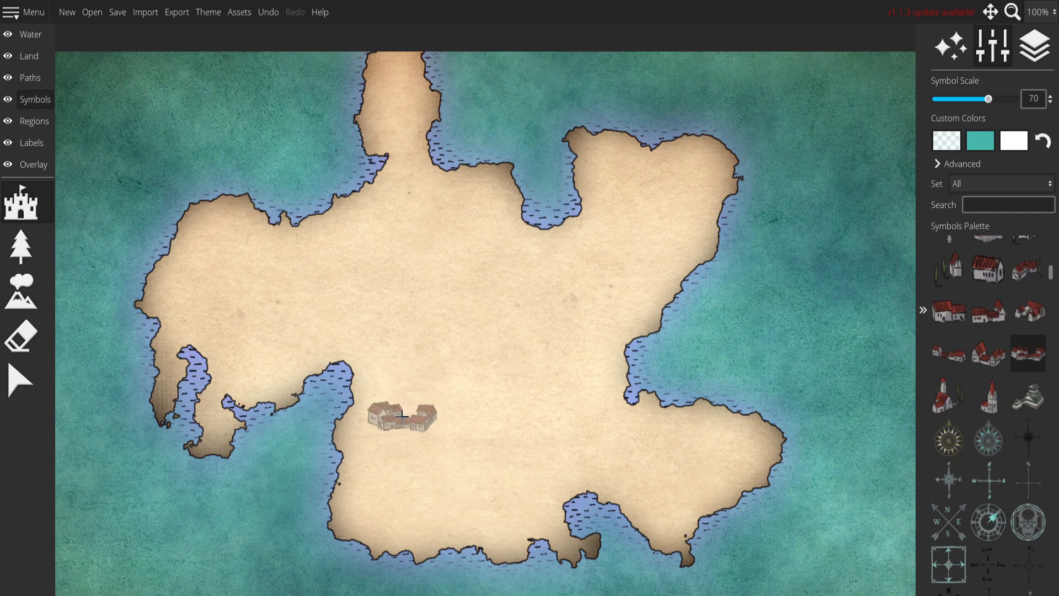
scroll(400, 434, "down", 5)
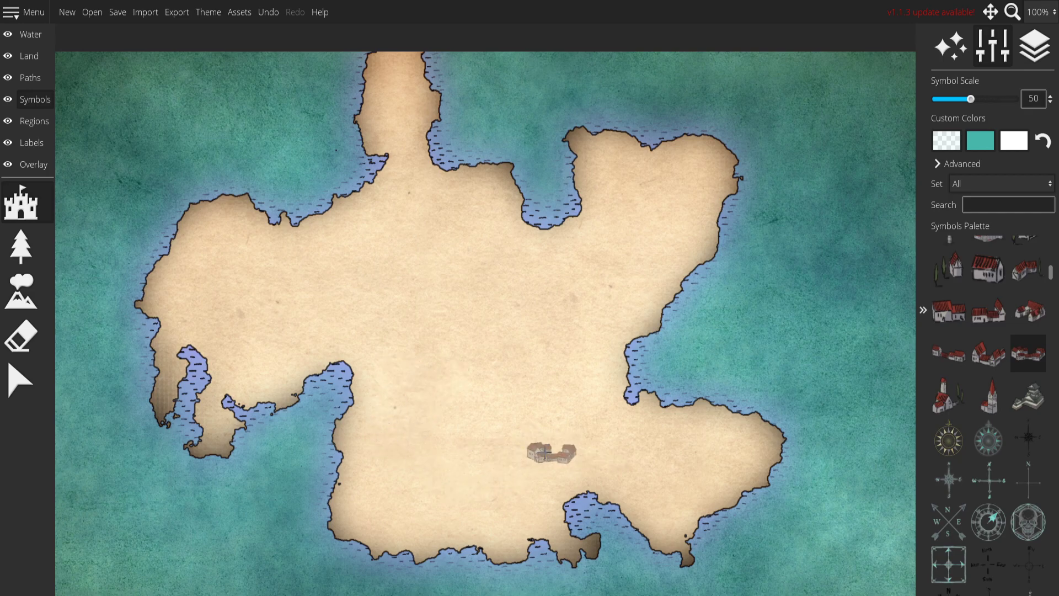
scroll(1002, 496, "down", 5)
scroll(1002, 495, "down", 6)
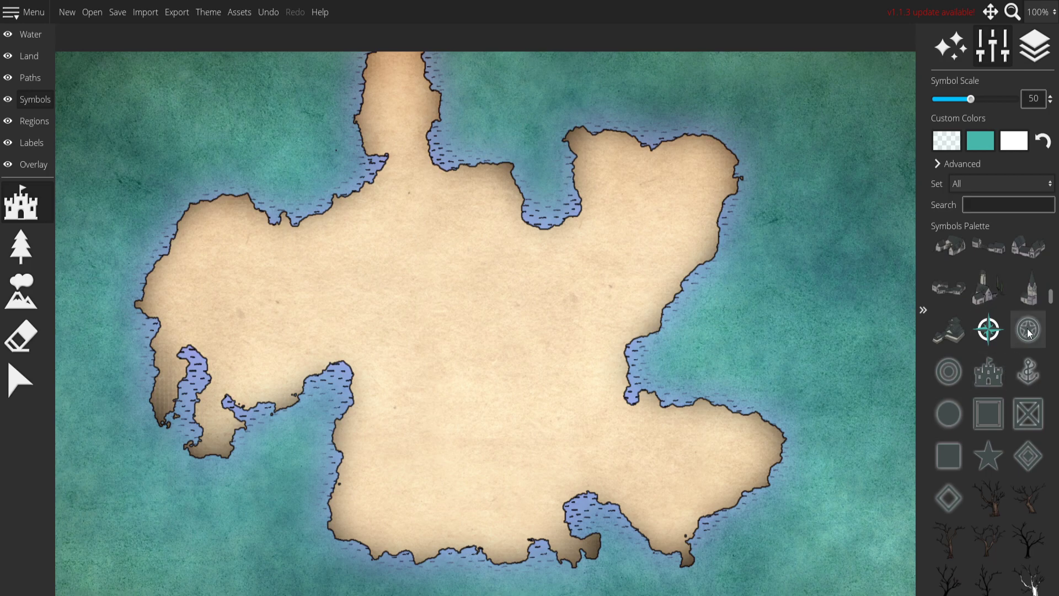
Set the second custom symbol color to dark teal #122b29 and the first to semi-transparent black #80000000.
left_click(981, 140)
left_click(884, 146)
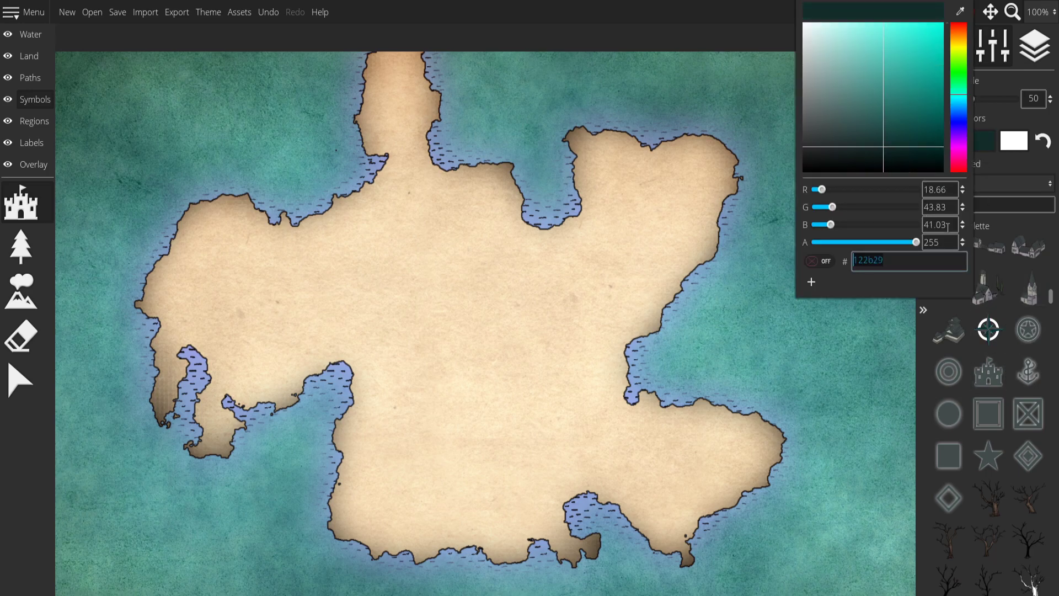
key("Escape")
left_click(945, 140)
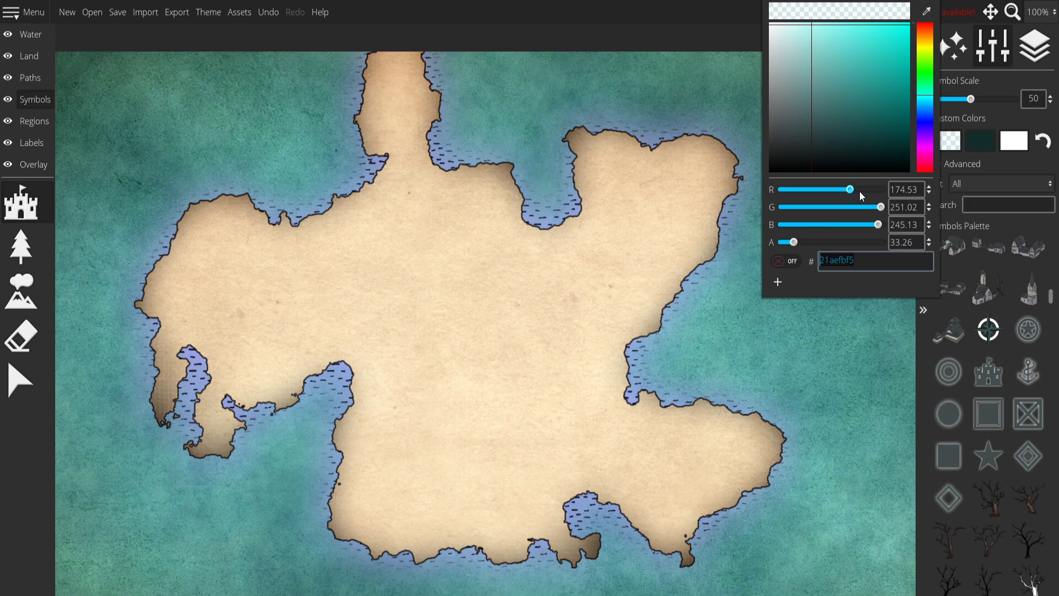
left_click_drag(799, 244, 833, 244)
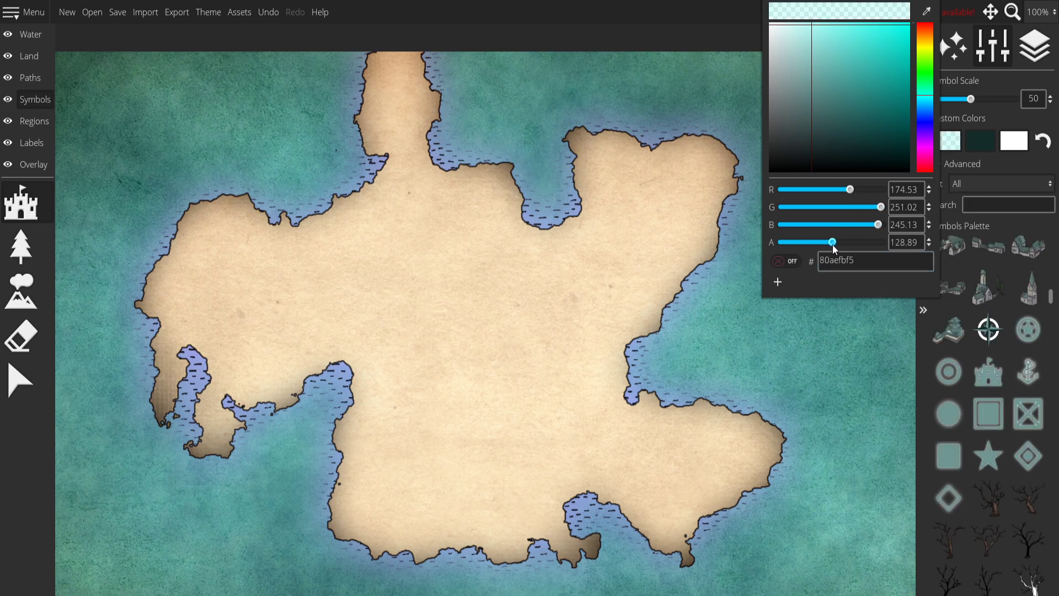
left_click(797, 123)
left_click_drag(798, 122, 739, 200)
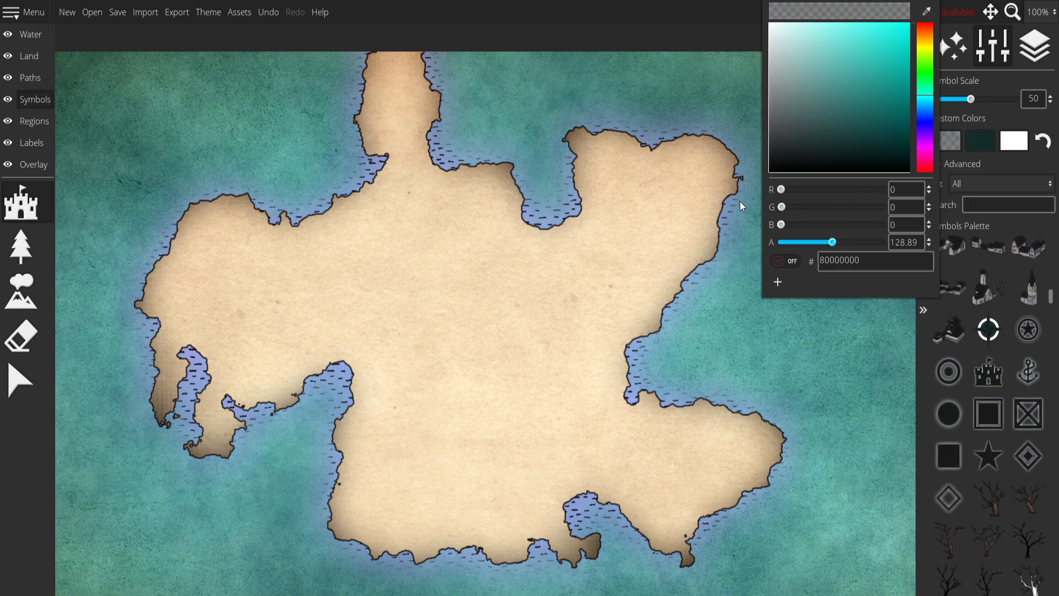
Compare the circled star and filled circle markers, choose the filled circle at symbol scale 65, and undo the test placement.
left_click(951, 411)
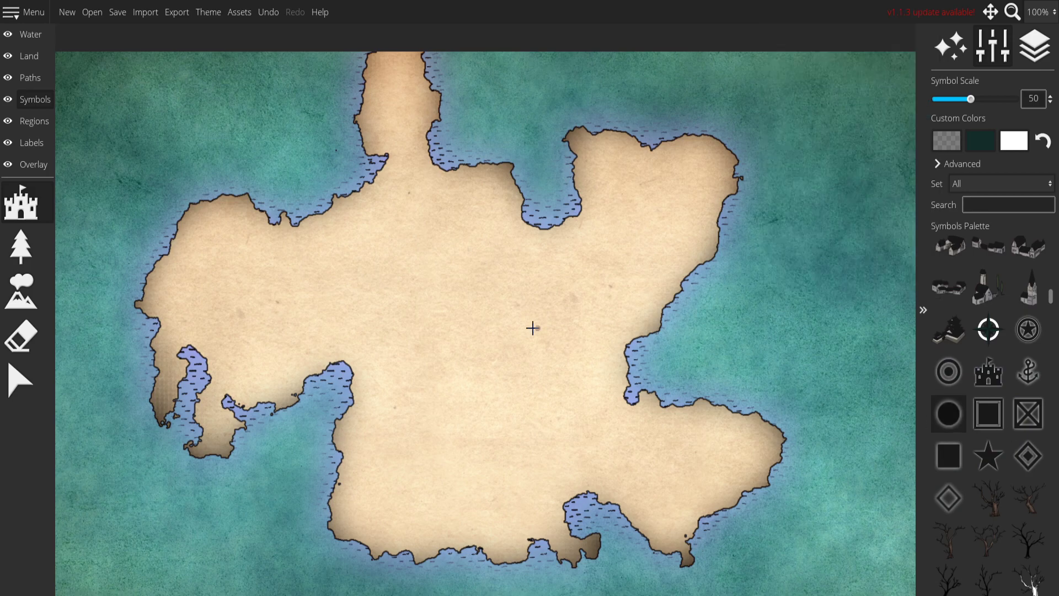
scroll(596, 343, "up", 5)
scroll(606, 350, "down", 2)
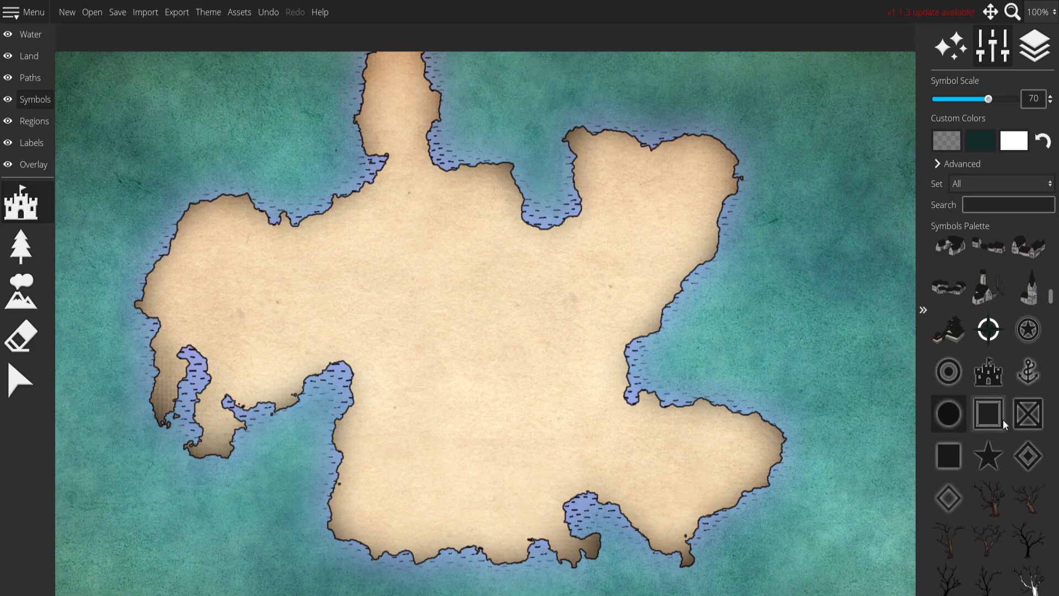
left_click(1032, 327)
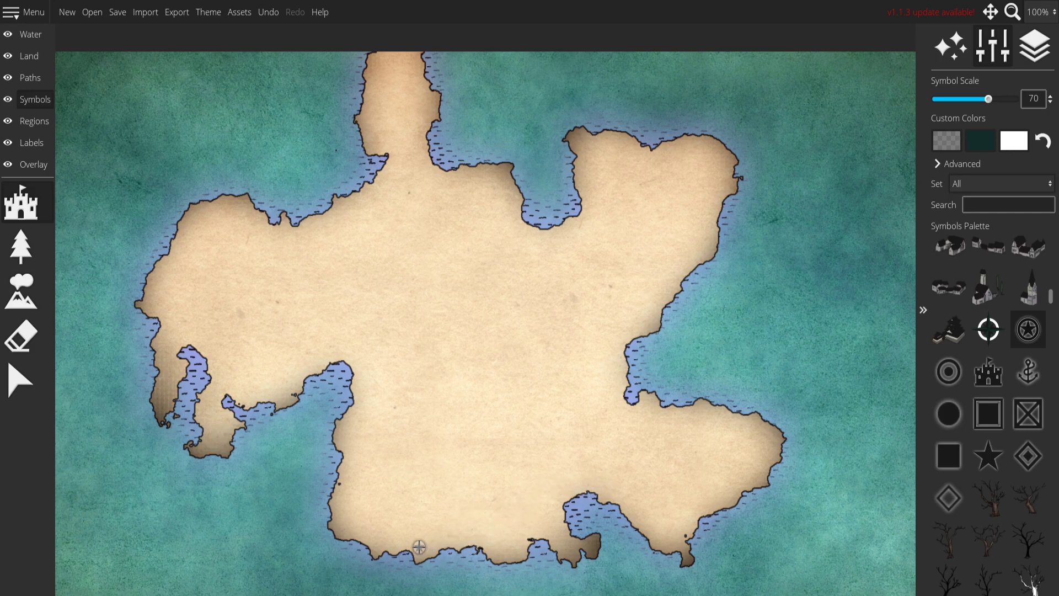
left_click(950, 411)
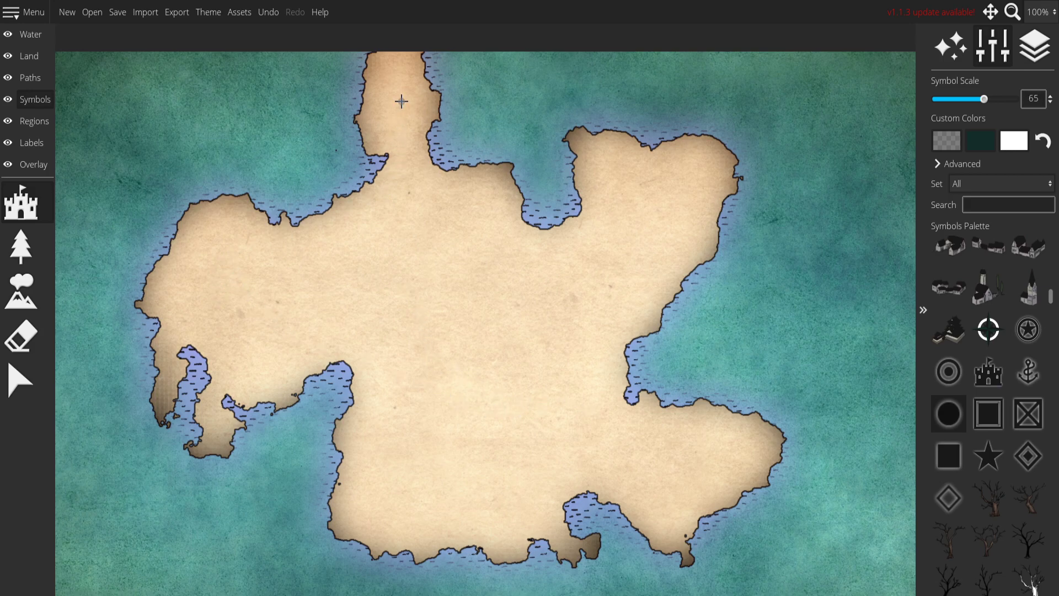
key("ctrl+z")
Set the first custom symbol color to fully opaque black, #000000.
left_click(948, 141)
left_click_drag(823, 245, 1017, 257)
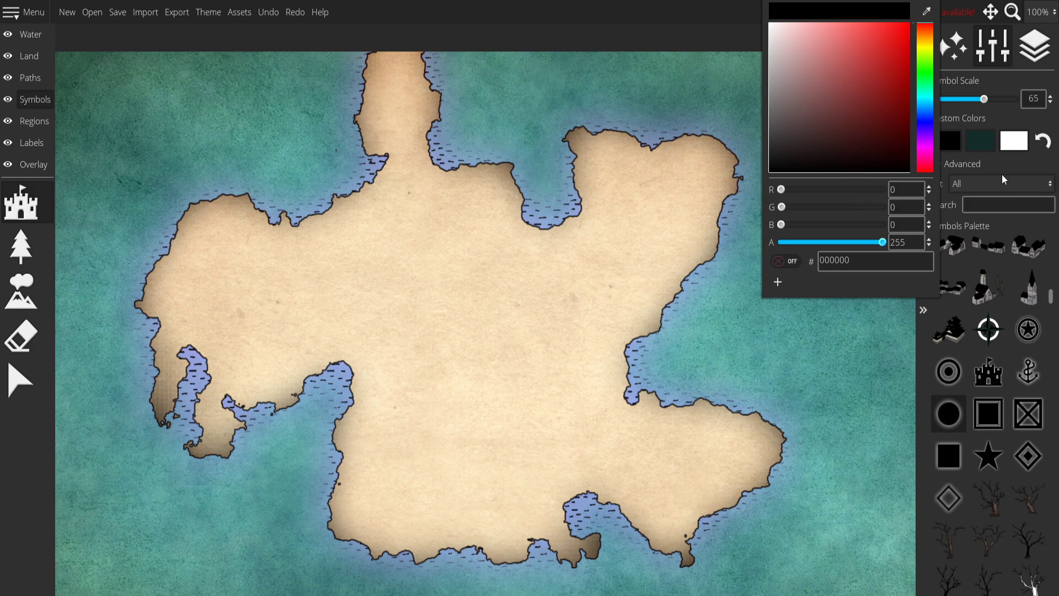
left_click(971, 413)
Place eight black filled circle markers at scale 65 across the northern neck, northeast, west, centre, south and southeast of the continent.
left_click(389, 87)
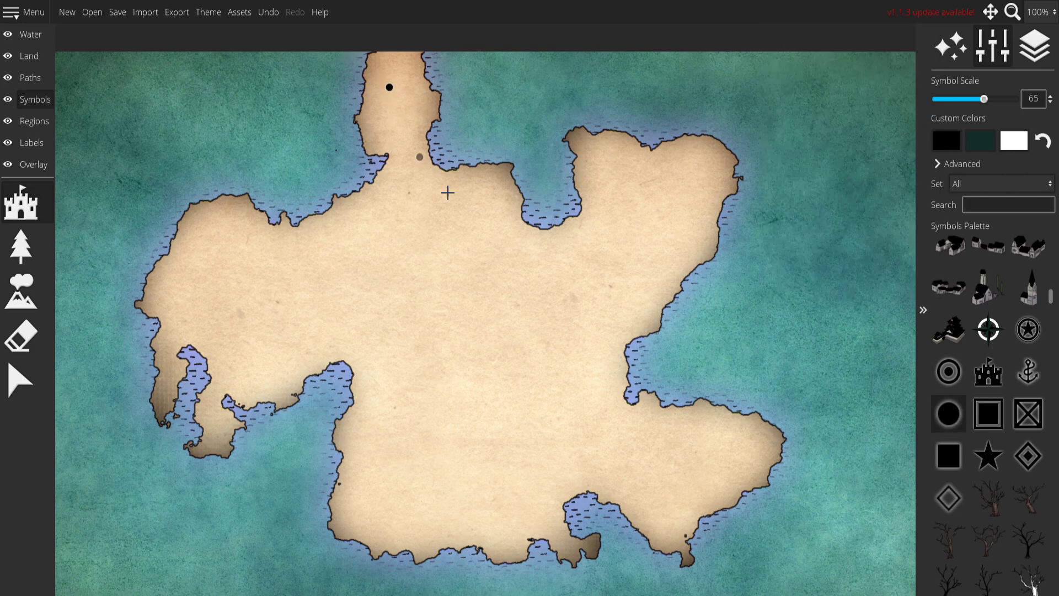
key("ctrl+z")
left_click(419, 293)
left_click(668, 458)
left_click(267, 337)
Try placing an anchor symbol at scale 100 in the southwestern bay, and undo it.
left_click(1029, 371)
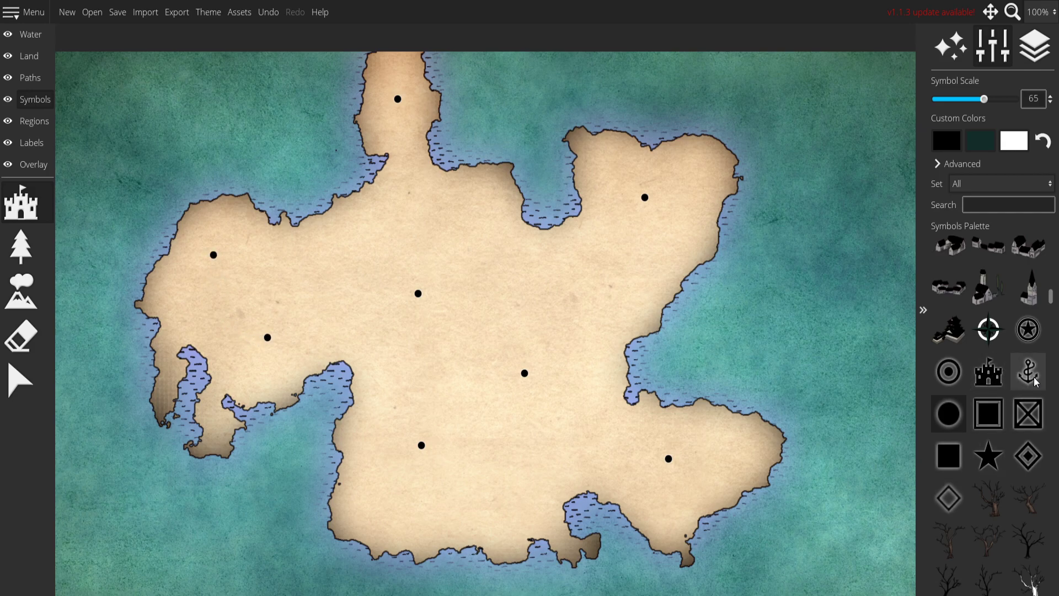
scroll(475, 503, "up", 7)
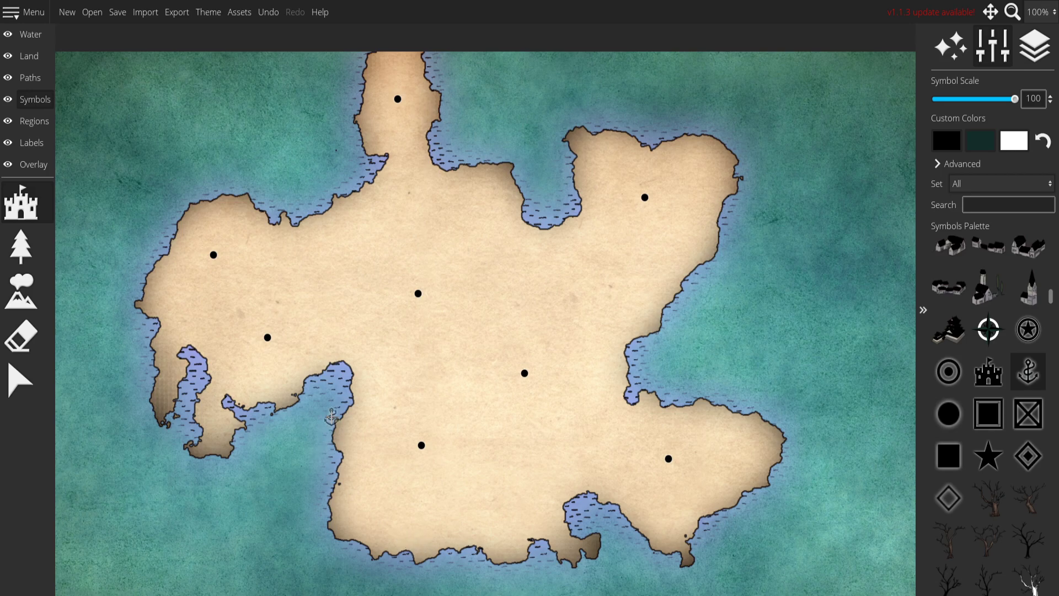
left_click(323, 401)
key("ctrl+z")
Place another filled circle marker at scale 65 on the coast at the head of the southwestern bay.
left_click(949, 414)
scroll(348, 354, "down", 2)
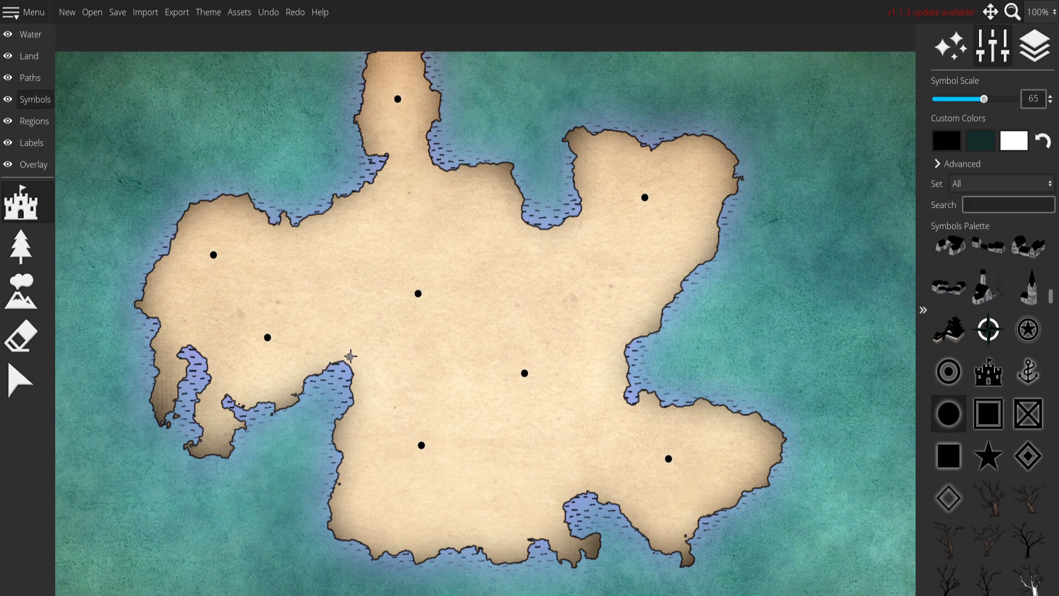
left_click(351, 356)
Try a light grey dashed path of width 4 across the central land, and undo it.
left_click(31, 78)
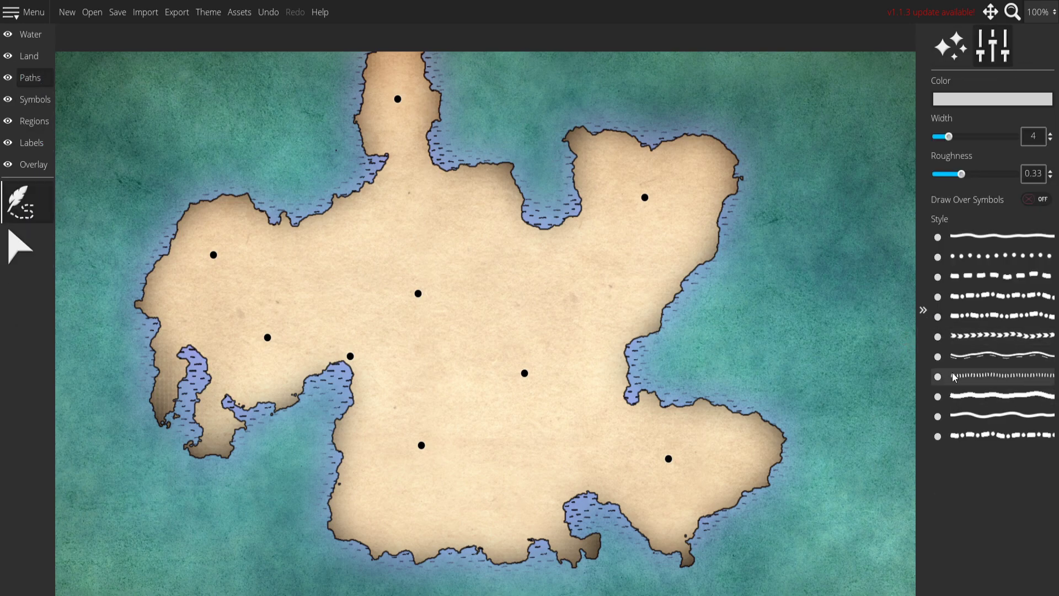
left_click(988, 275)
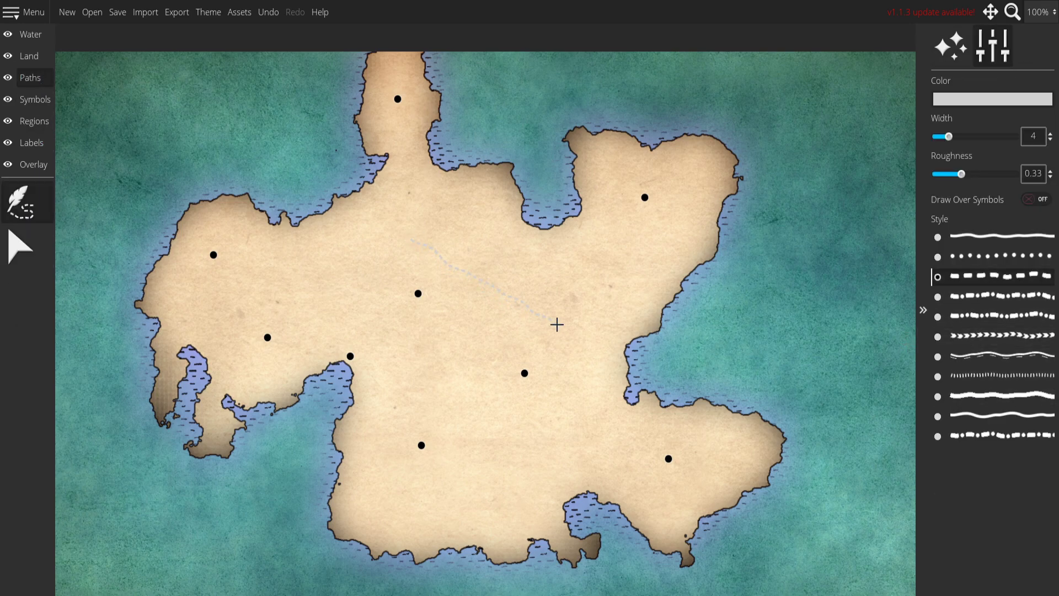
key("ctrl+z")
Choose the thin solid path style in dark red, and try a path across the north-central land before discarding it.
left_click(979, 237)
left_click(973, 101)
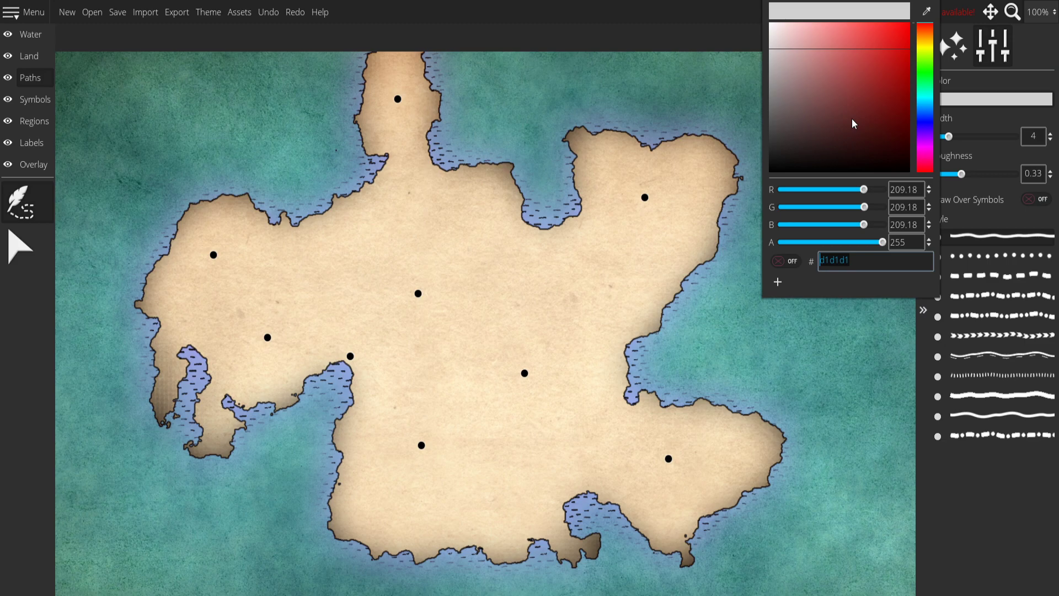
left_click_drag(853, 124, 886, 108)
left_click(546, 276)
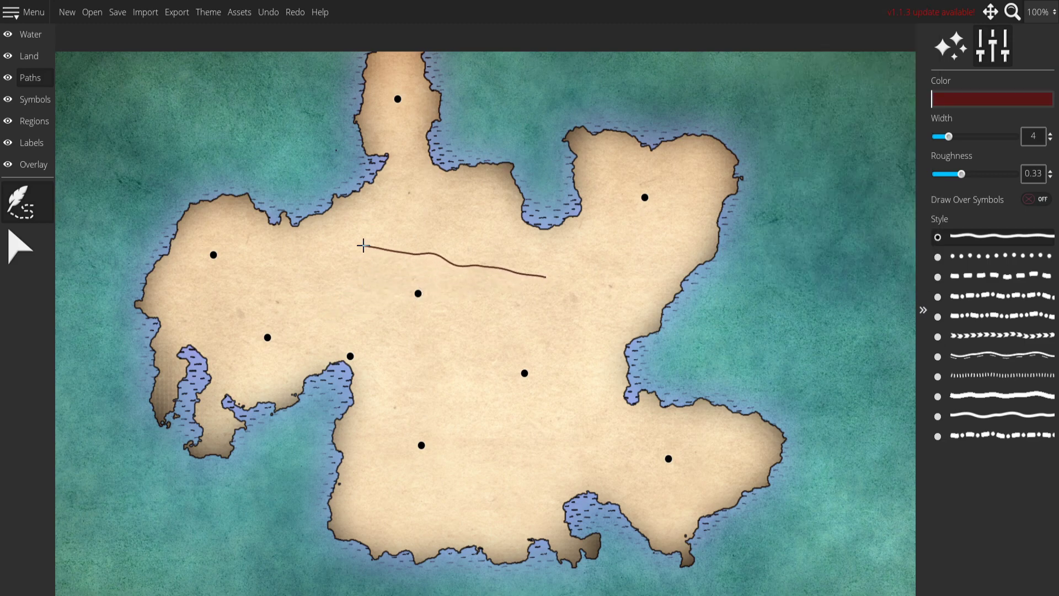
key("Escape")
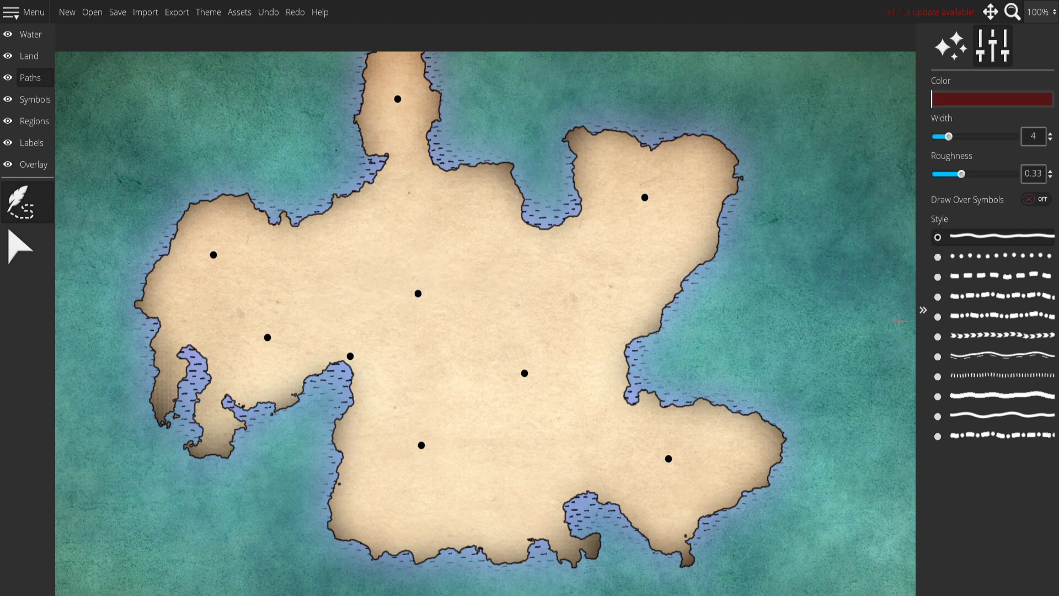
Set the path color to a brighter red, try out paths in the central land, and discard them.
left_click(1002, 105)
left_click(872, 107)
left_click(568, 224)
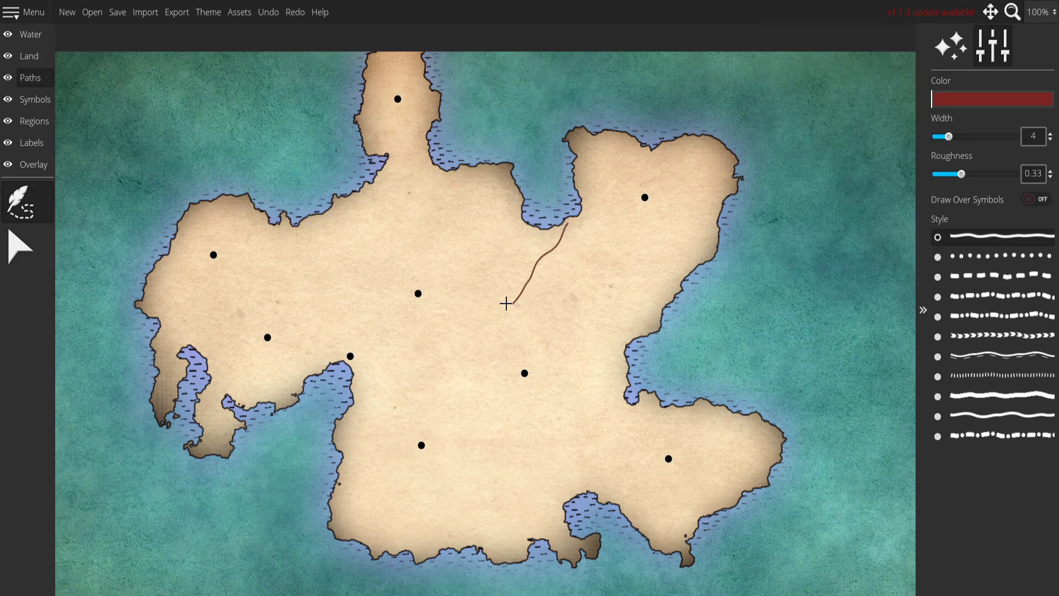
key("Escape")
left_click(455, 288)
left_click(388, 301)
key("ctrl+z")
Set the path width to 7, and try paths from the northeastern and western markers to the central marker before undoing them.
left_click_drag(949, 138, 969, 143)
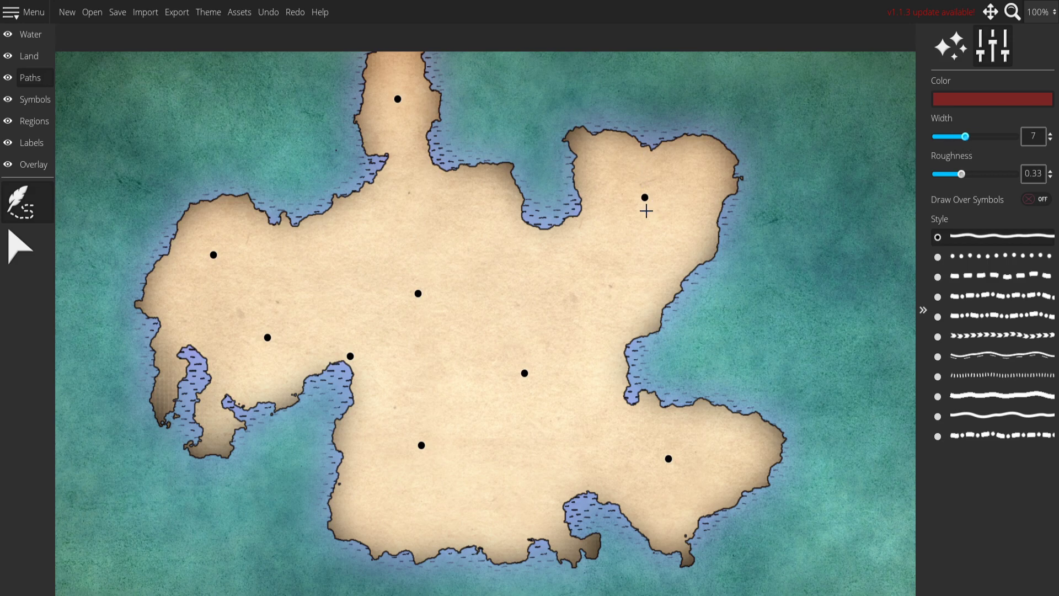
left_click(643, 197)
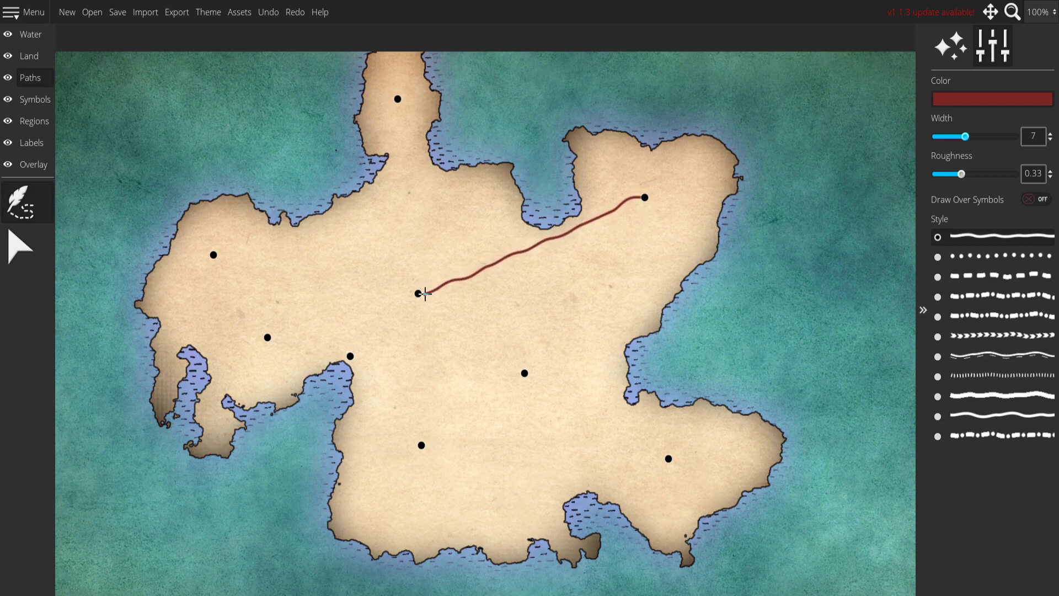
left_click(421, 293)
key("ctrl+z")
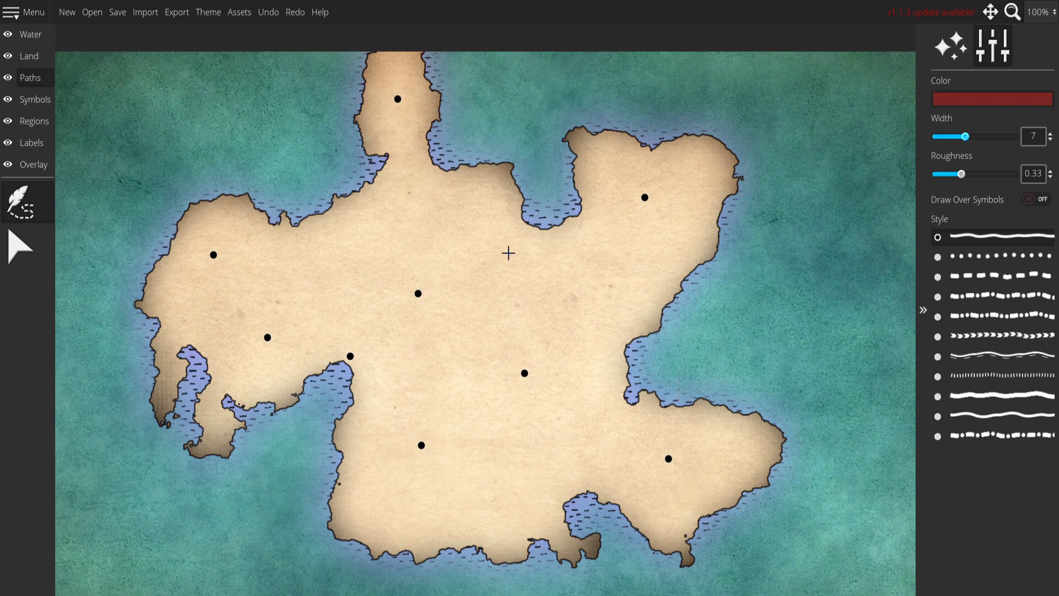
left_click(213, 255)
left_click(418, 293)
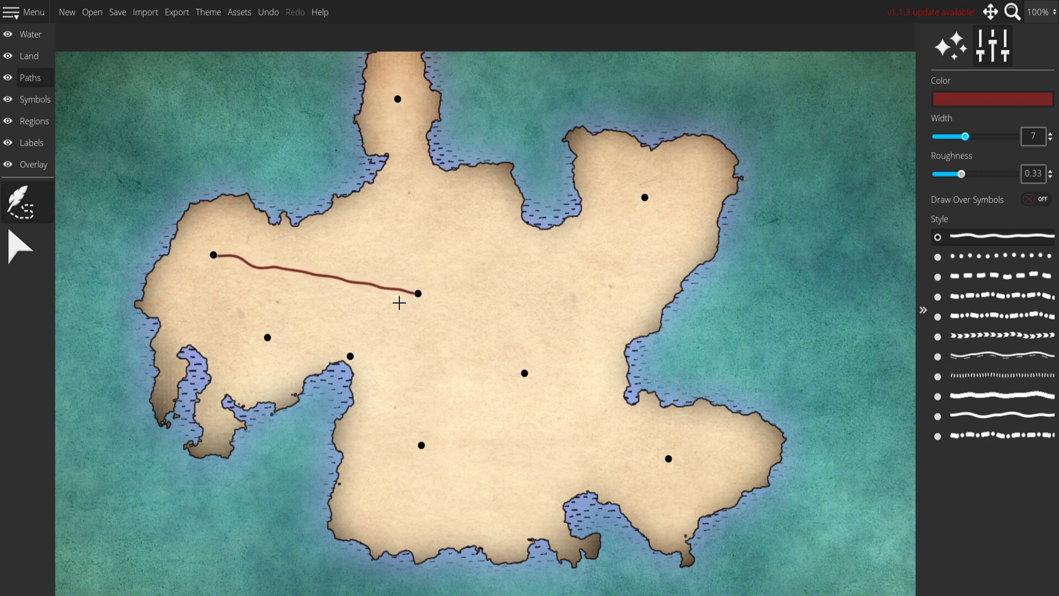
key("ctrl+z")
Raise the path roughness to 0.48, try wavy paths joining the southeastern, east-central and northeastern markers, and undo them.
left_click_drag(958, 175, 967, 174)
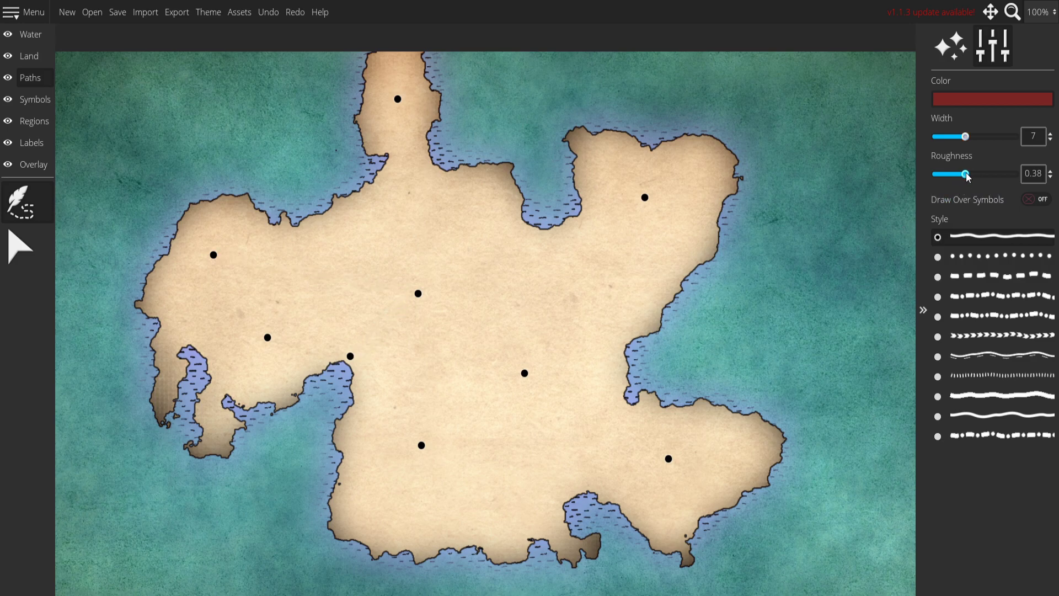
left_click(669, 458)
left_click(524, 374)
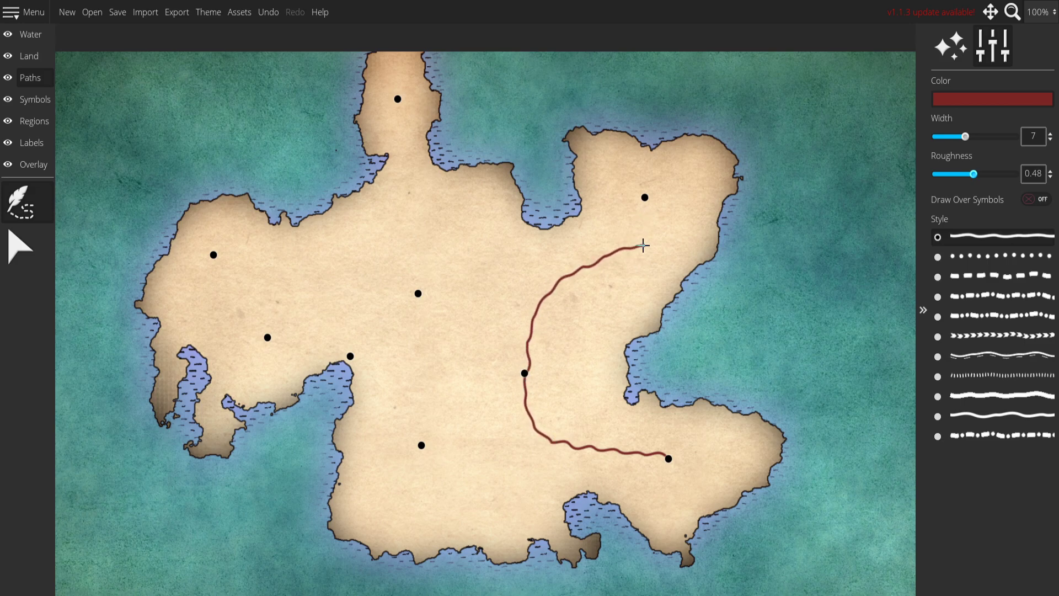
key("ctrl+z")
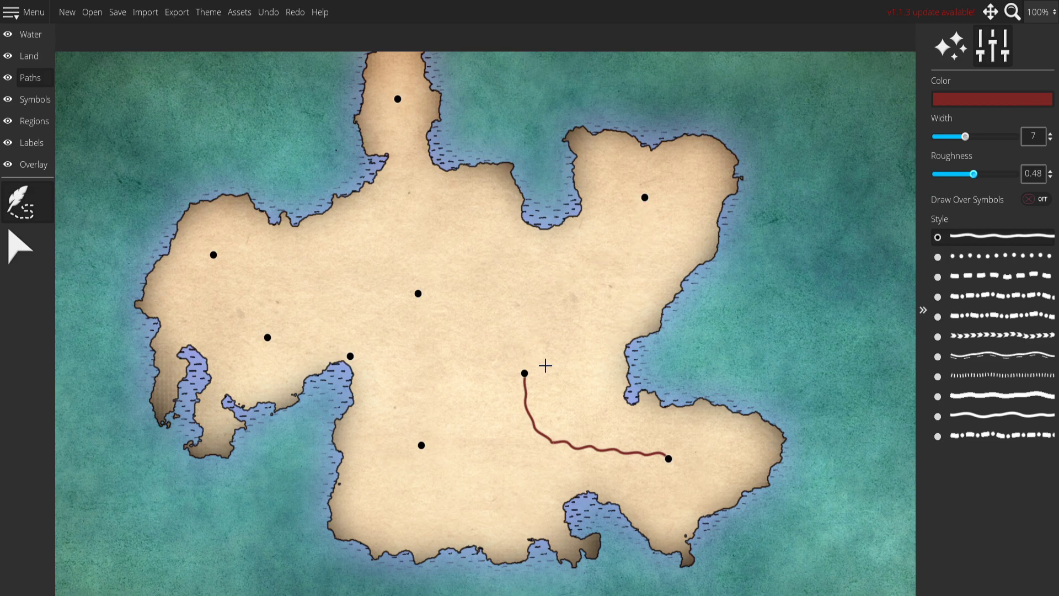
mouse_move(525, 372)
left_mouse_down()
mouse_move(537, 324)
mouse_move(563, 293)
mouse_move(614, 282)
mouse_move(645, 198)
left_mouse_up()
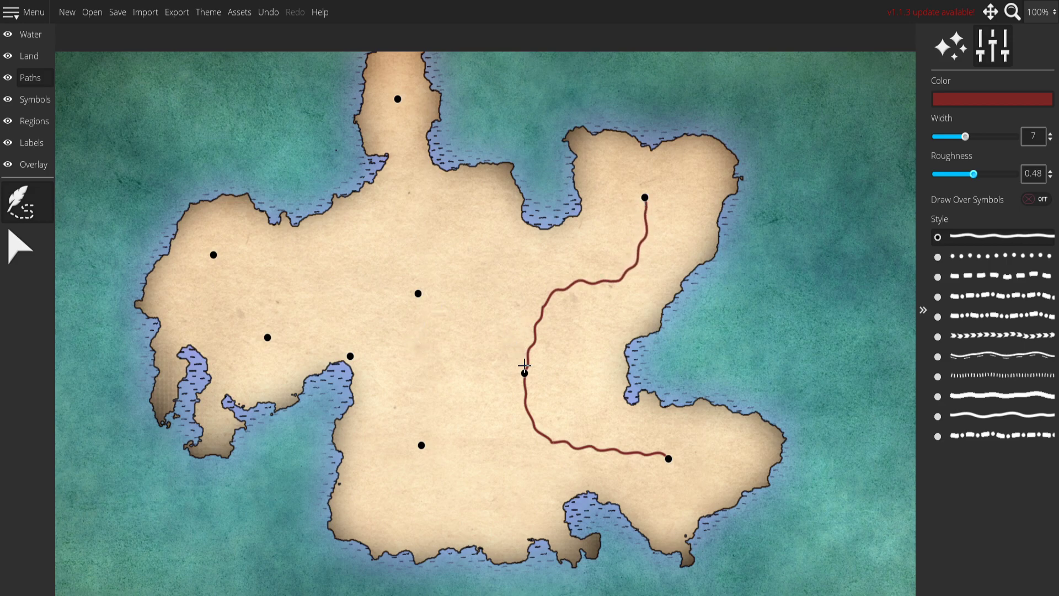
key("ctrl+z")
Set the path roughness to 0.12, try curved paths linking the southeastern, east-central and south-central markers, and undo them.
left_click_drag(974, 173, 946, 178)
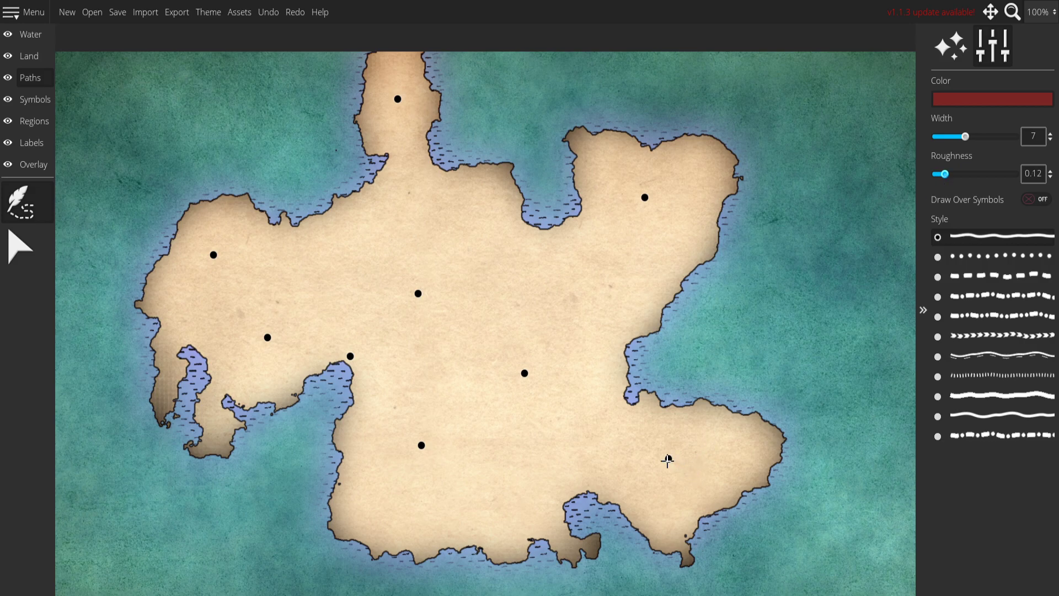
left_click(666, 459)
left_click(576, 441)
double_click(525, 373)
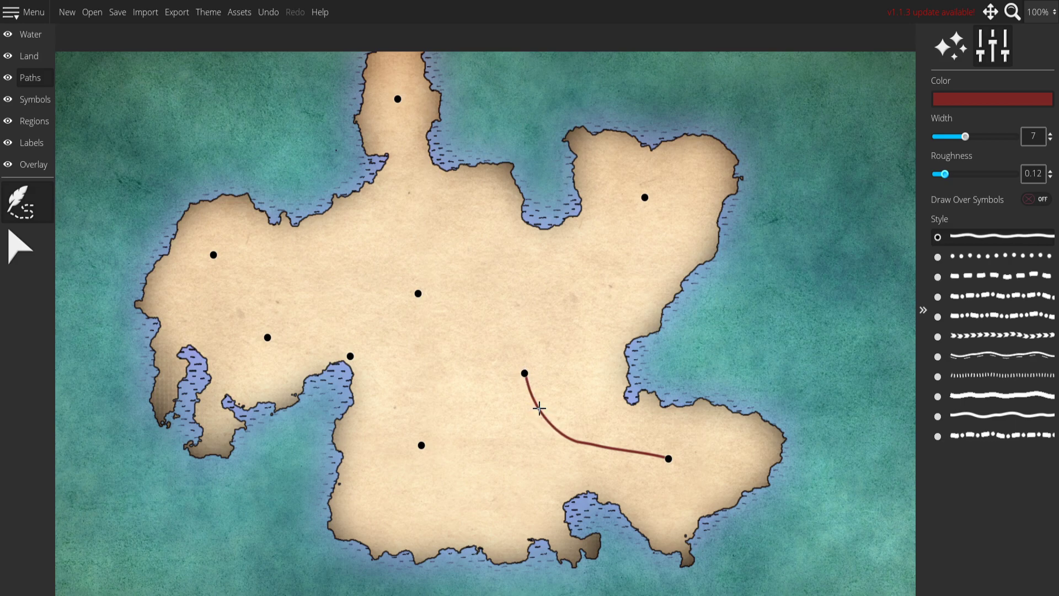
key("ctrl+z")
left_click(538, 411)
left_click(421, 446)
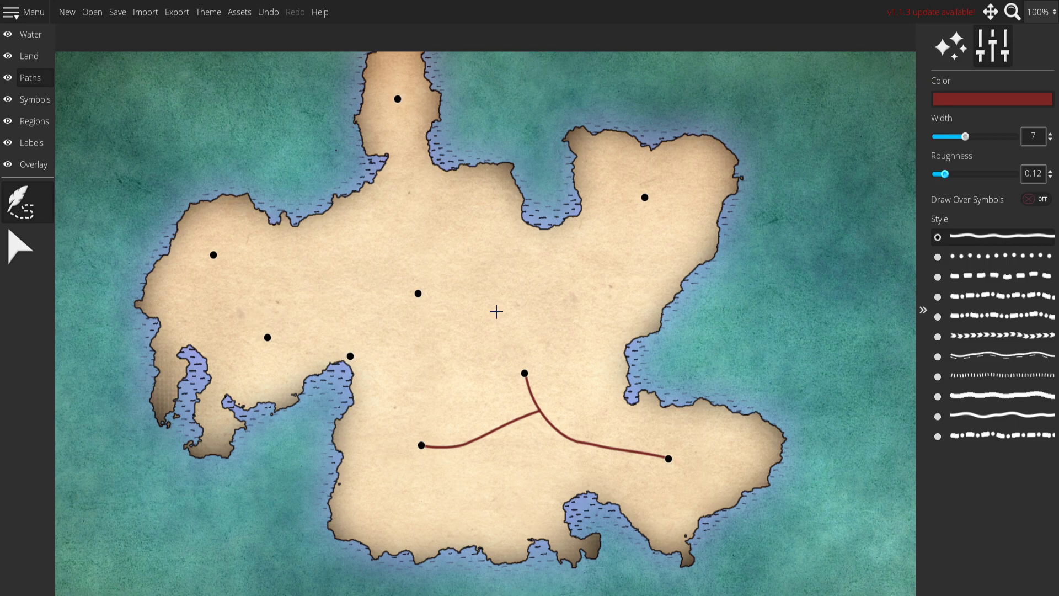
key("ctrl+z")
key("ctrl+z")
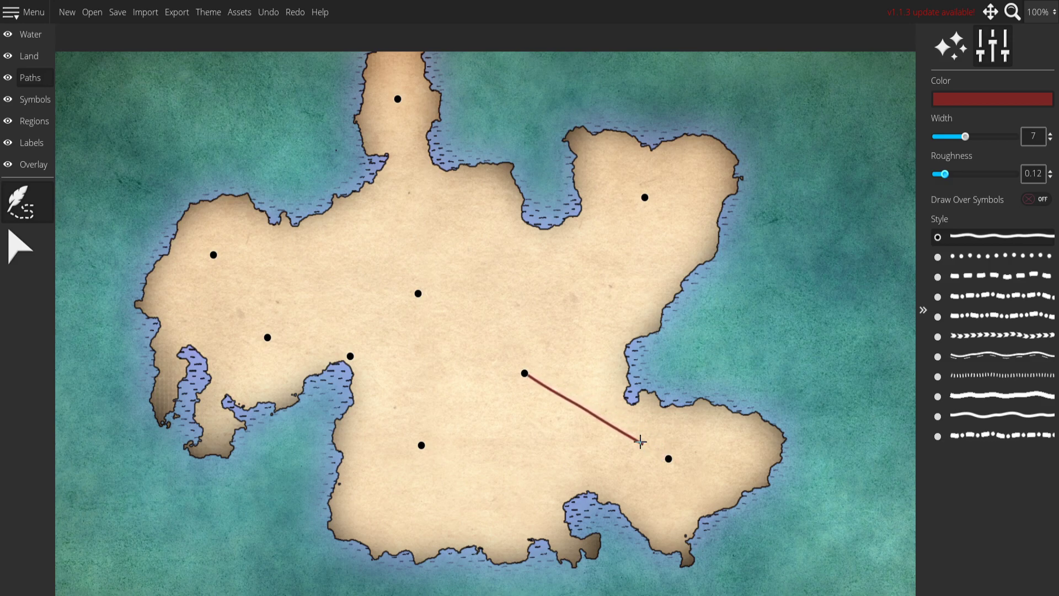
Draw a nearly straight red path between the east-central marker and the southeastern marker.
left_click(607, 421)
left_click(526, 374)
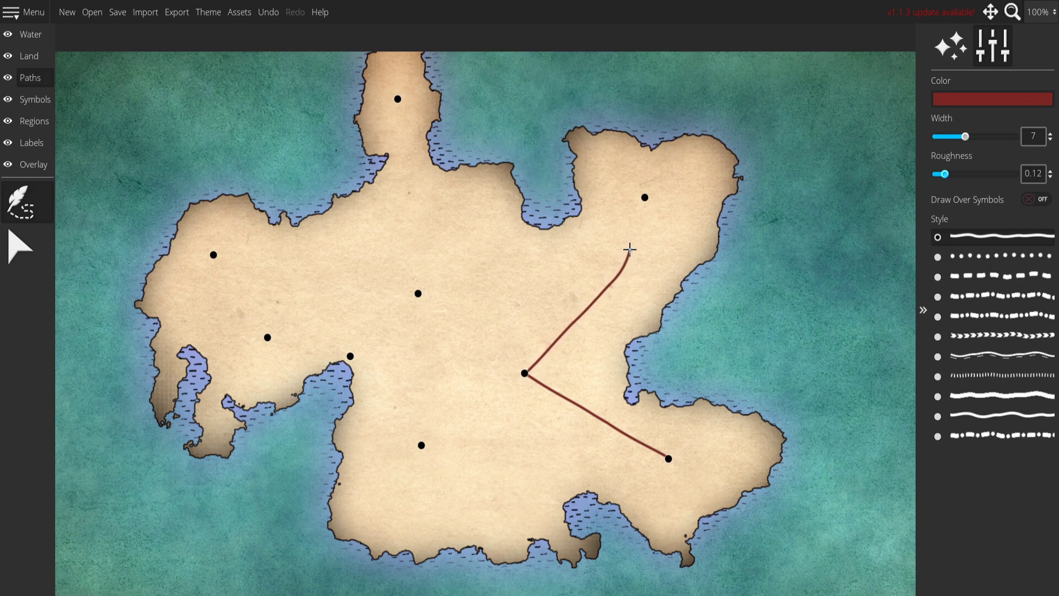
Try curved paths from the east-central marker to the northeastern and central markers, and undo both.
left_click(645, 198)
left_click(523, 374)
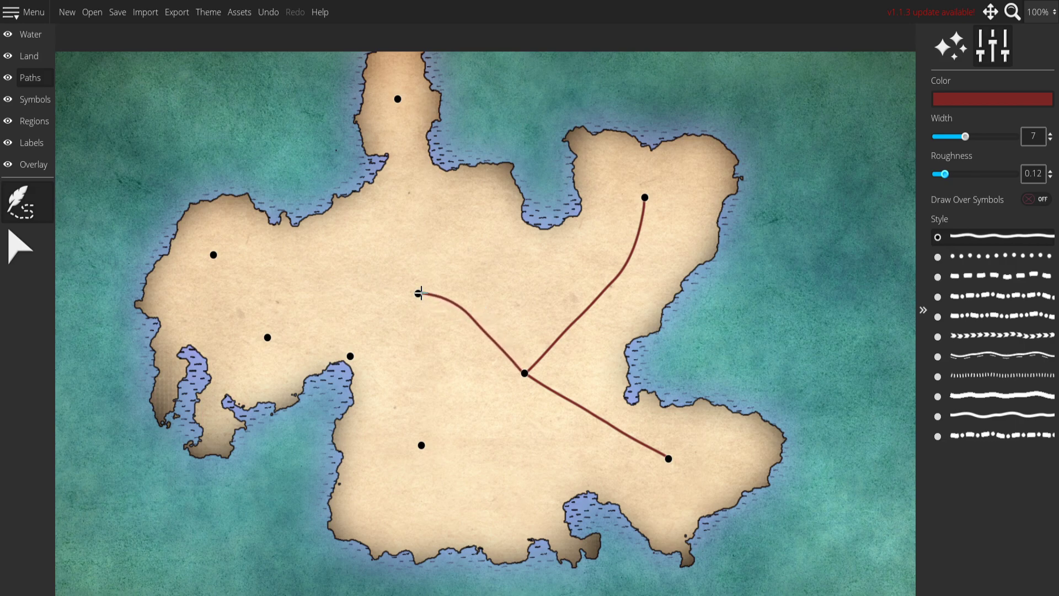
key("ctrl+z")
key("ctrl+z")
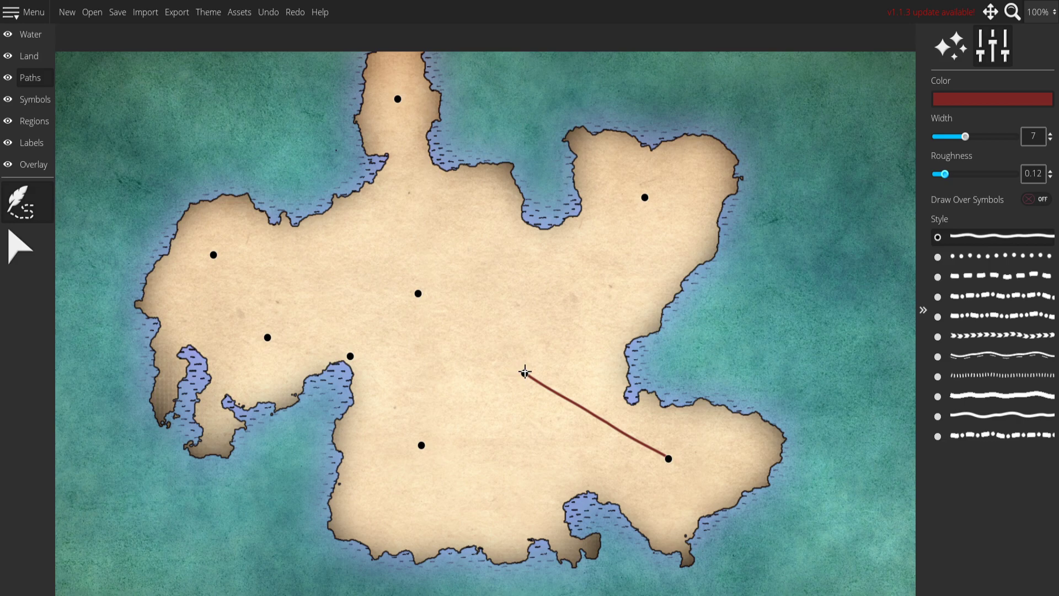
Draw gently curved red paths from the east-central marker to the northeastern marker and to the central marker.
left_click(643, 198)
left_click(523, 374)
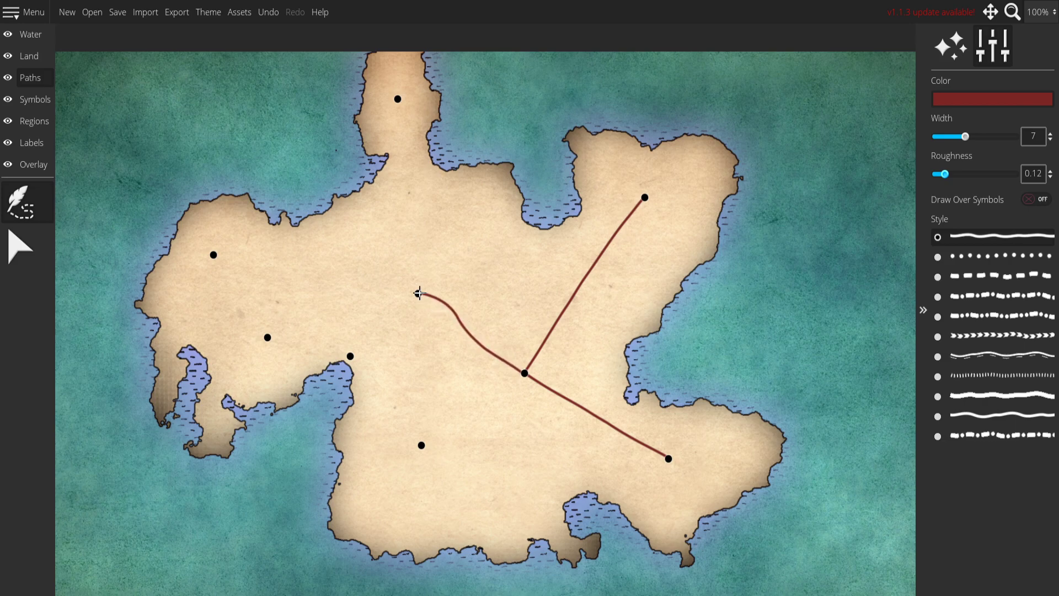
key("ctrl+z")
left_click(524, 374)
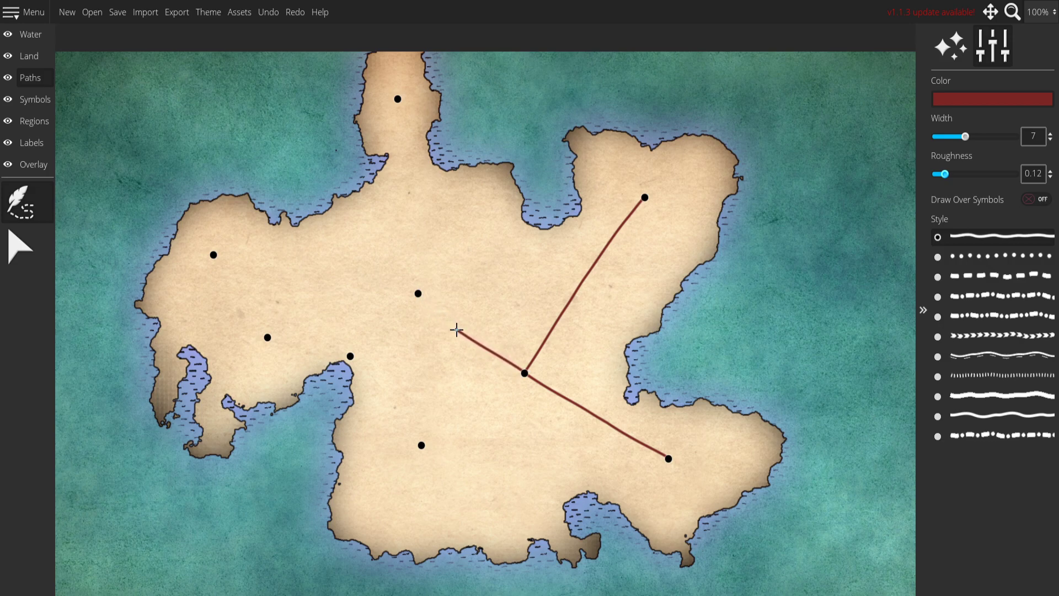
left_click(418, 294)
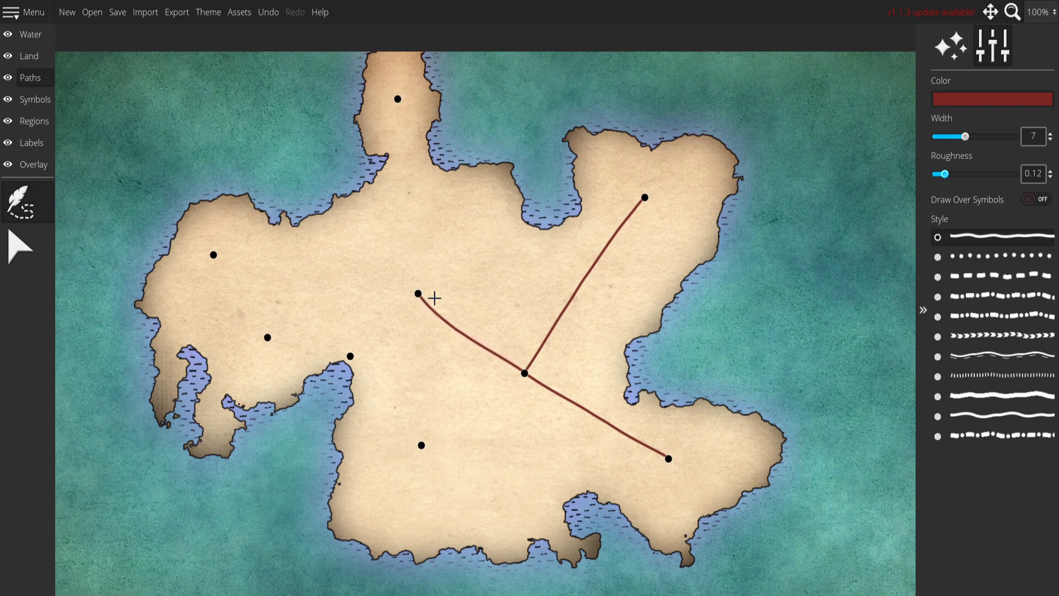
Connect the marker on the northern peninsula and the westernmost marker to the central marker with red paths.
left_click(397, 101)
left_click(418, 293)
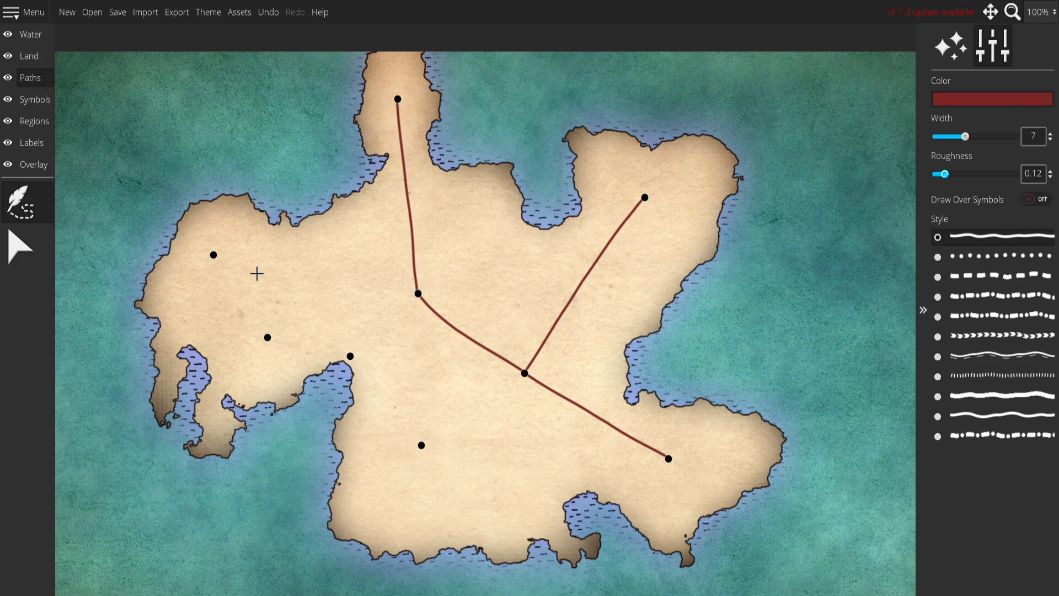
left_click(215, 256)
left_click(419, 294)
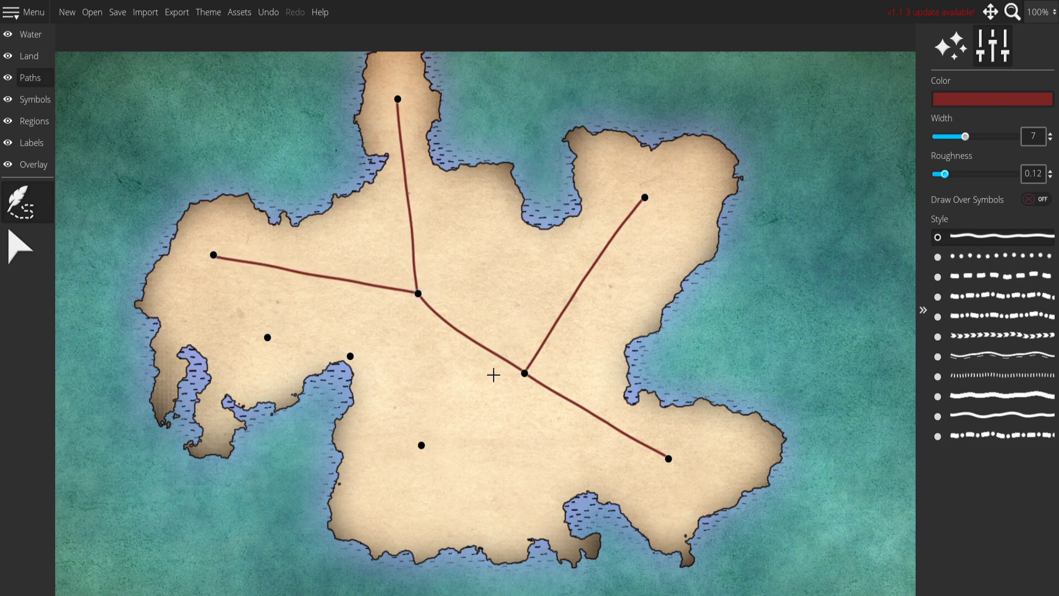
Connect the inland southwestern marker with red paths to the westernmost marker and to the marker at the bay head.
left_click(269, 338)
left_click(418, 293)
left_click_drag(415, 296, 350, 356)
mouse_move(268, 337)
left_mouse_down()
mouse_move(249, 276)
mouse_move(213, 255)
mouse_move(298, 273)
mouse_move(212, 255)
mouse_move(221, 260)
left_mouse_up()
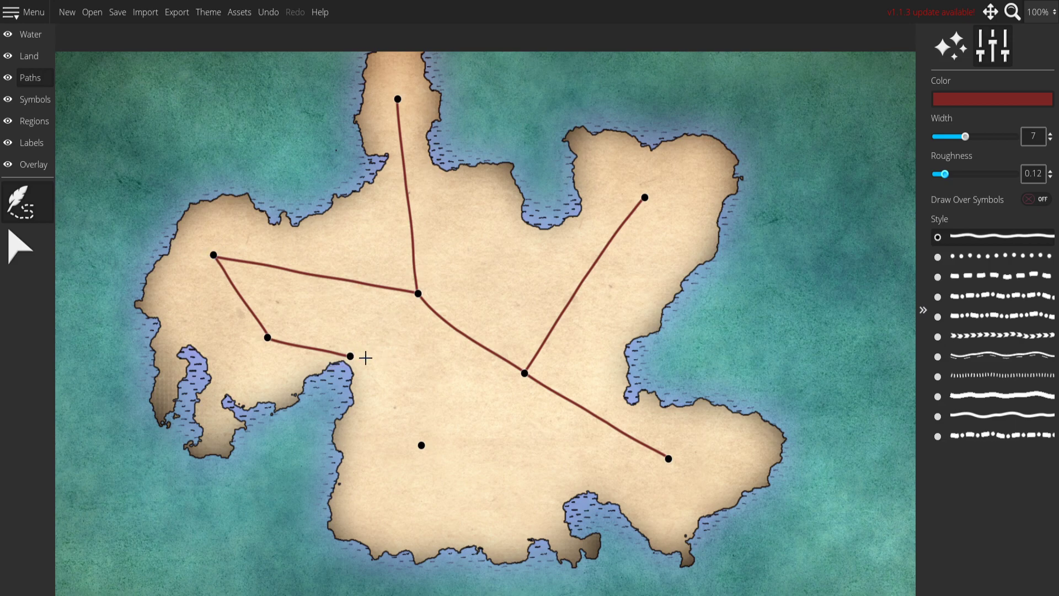
Draw red paths from the bay-head marker to the central and south-central markers, and from the east-central to the south-central marker.
left_click_drag(350, 356, 419, 294)
left_click_drag(526, 374, 422, 446)
left_click_drag(351, 356, 421, 446)
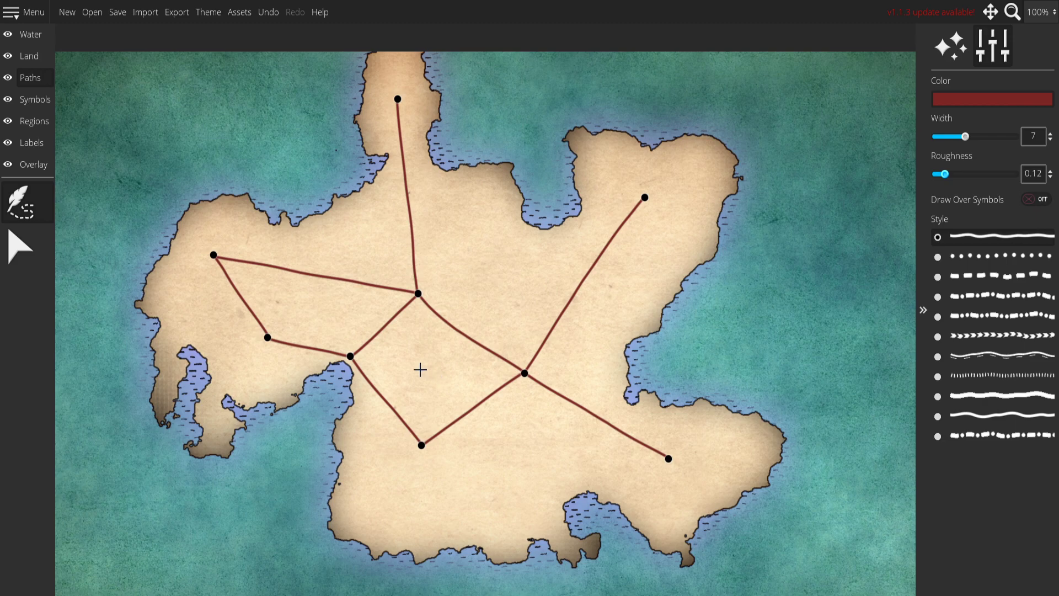
Place filled circle markers at scale 65 near the southern coast, at the eastern tip and near the north-central coast.
left_click(35, 99)
left_click(43, 214)
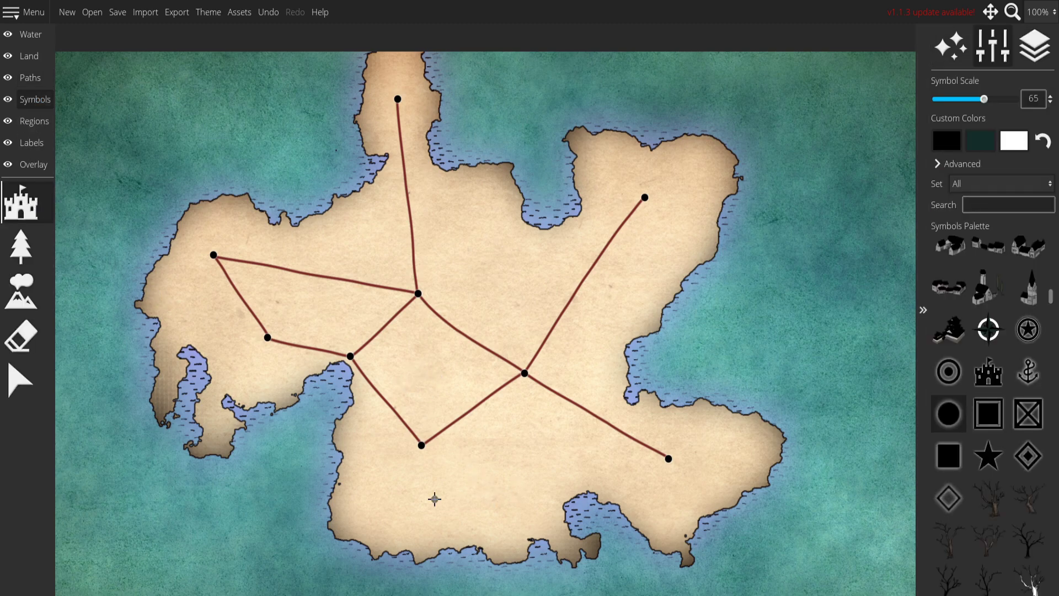
left_click(506, 549)
left_click(762, 435)
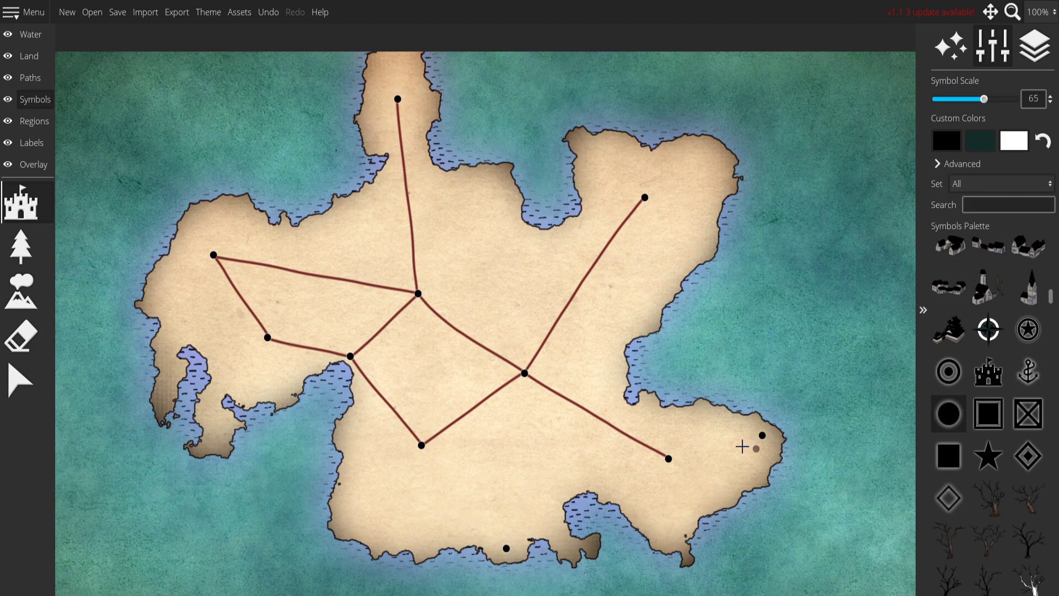
left_click(498, 183)
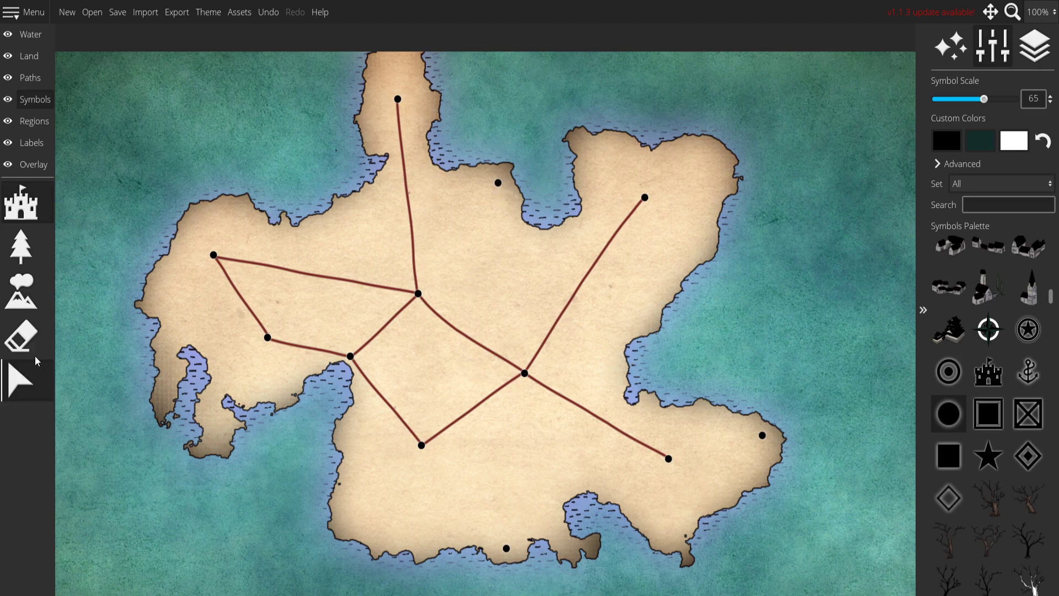
Replace the filled circle at the central junction with a circled star symbol at scale 65.
left_click(21, 381)
left_click(419, 295)
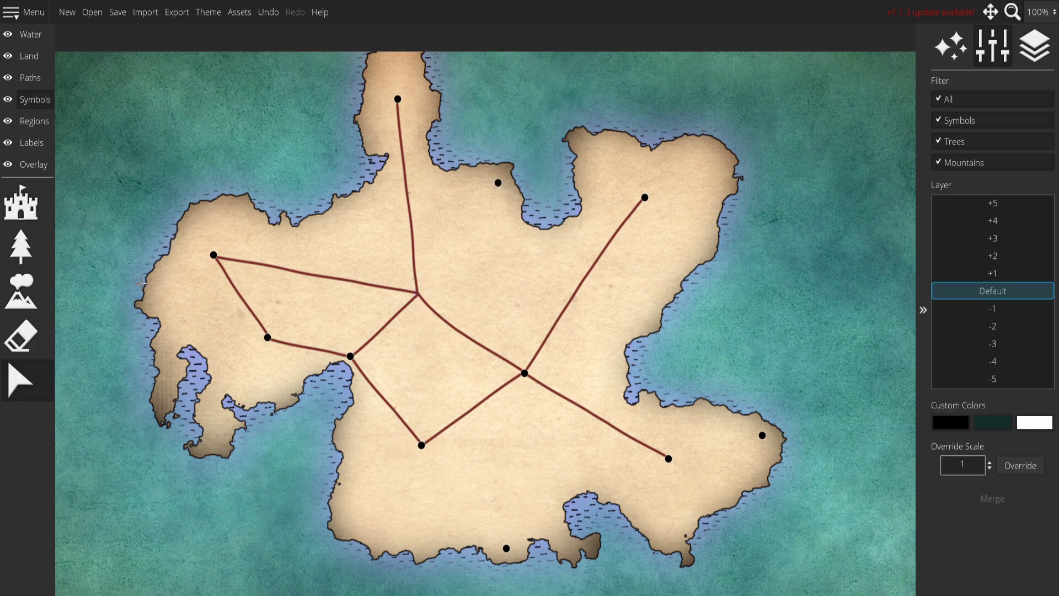
left_click(20, 204)
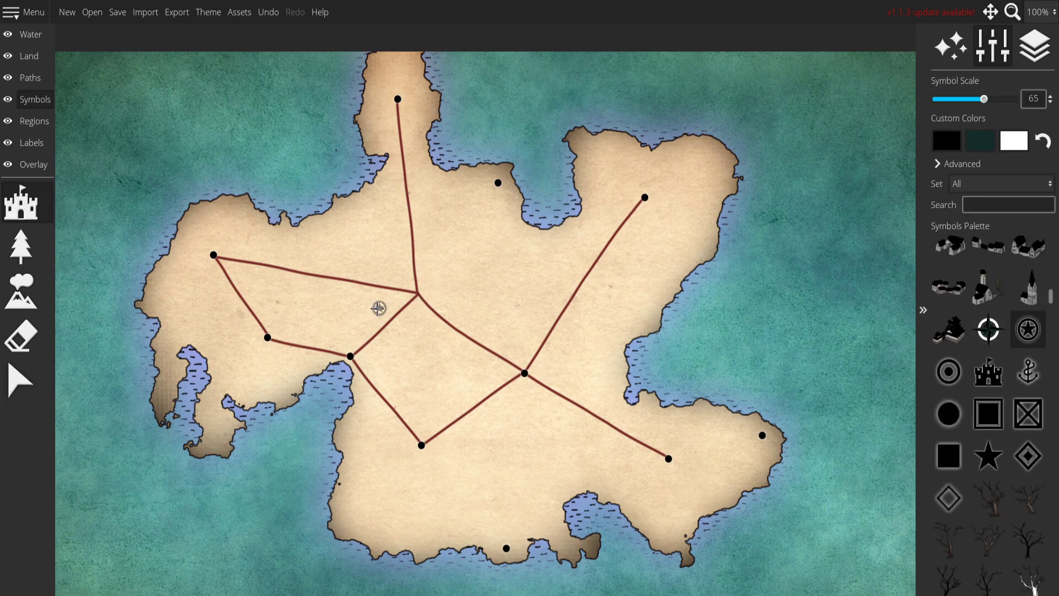
left_click(418, 293)
Draw red paths branching from the northern route to the north-central coastal marker, and from the southeastern marker to the eastern tip marker.
left_click(43, 62)
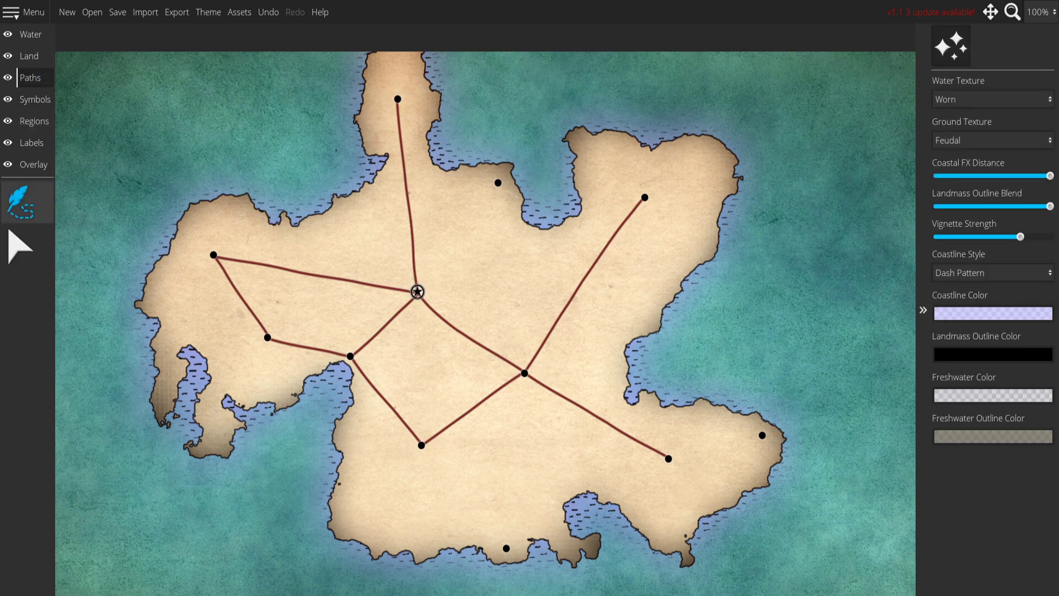
left_click(21, 202)
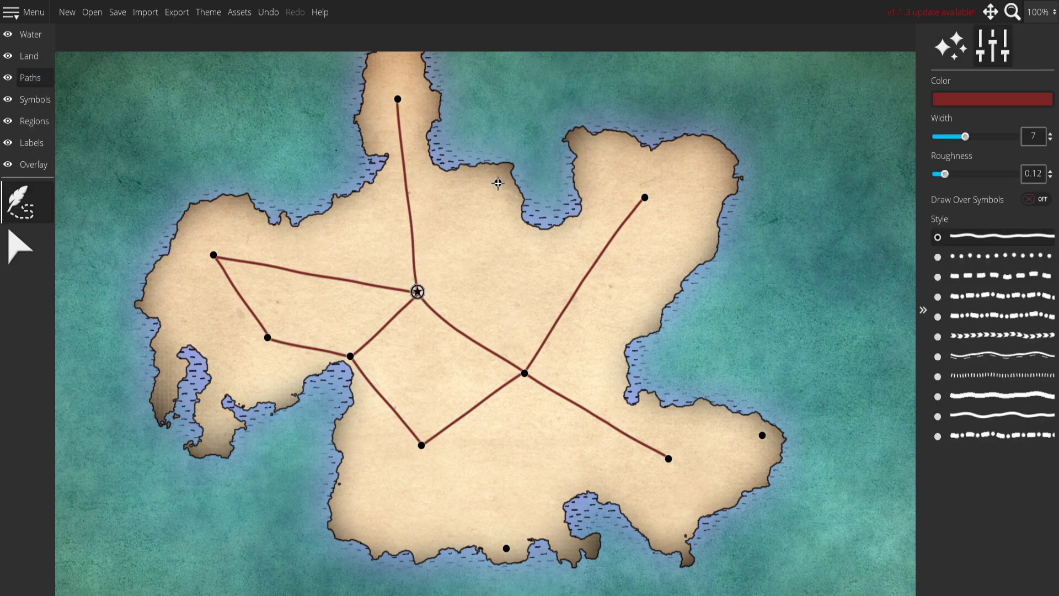
left_click(498, 184)
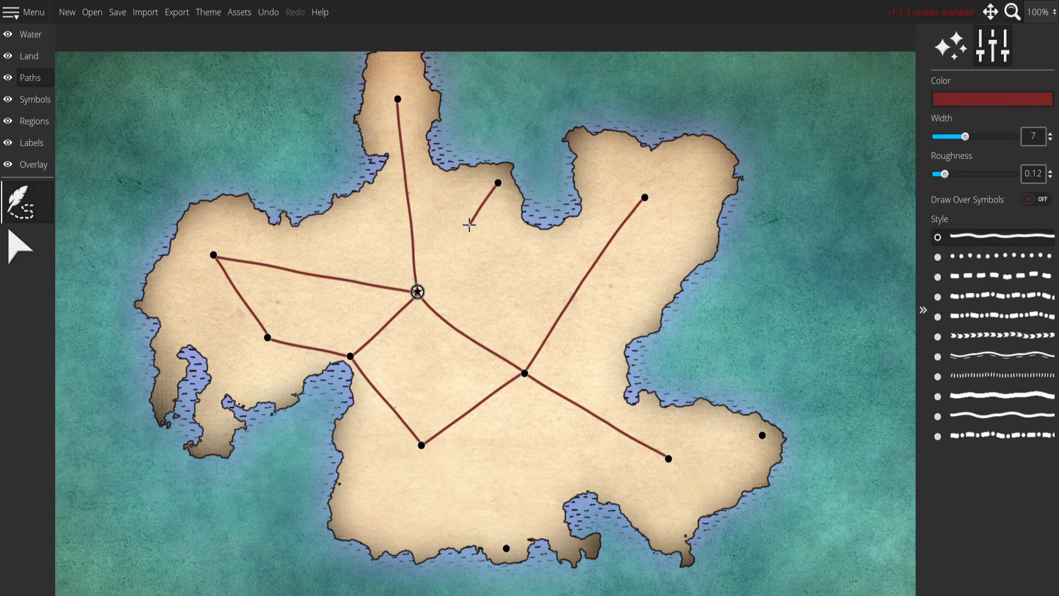
key("ctrl+z")
left_click(409, 200)
left_click(498, 183)
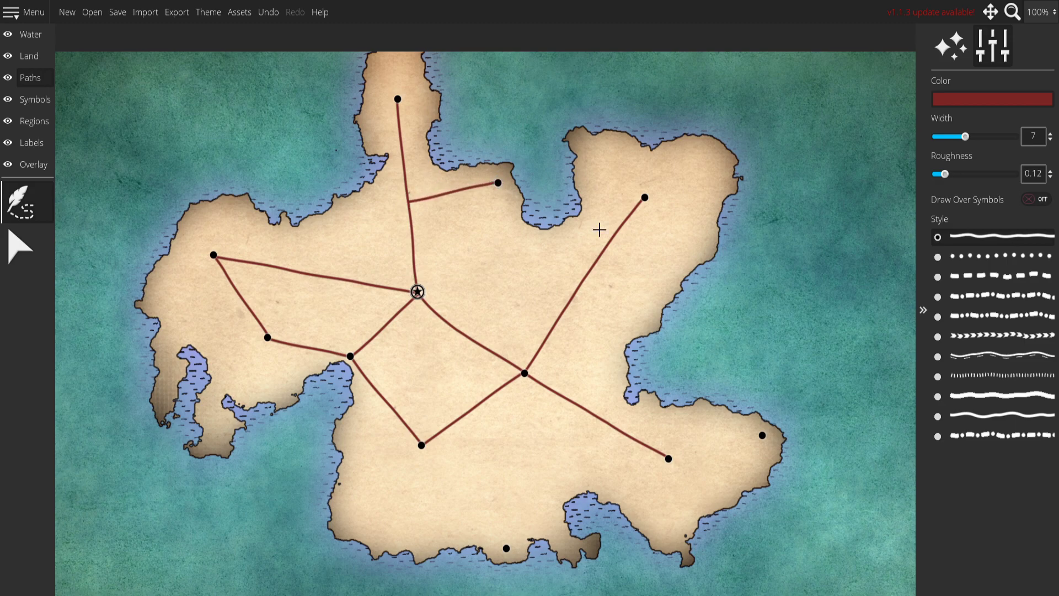
left_click(761, 436)
Place a filled circle marker at scale 65 on the coast at the head of the southeastern bay.
left_click(41, 100)
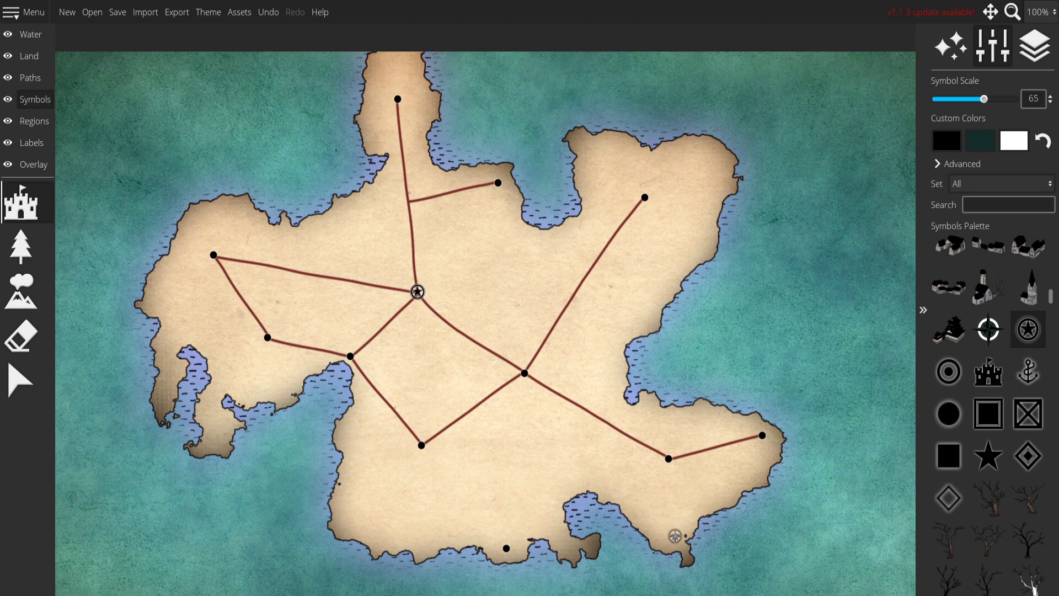
left_click(948, 414)
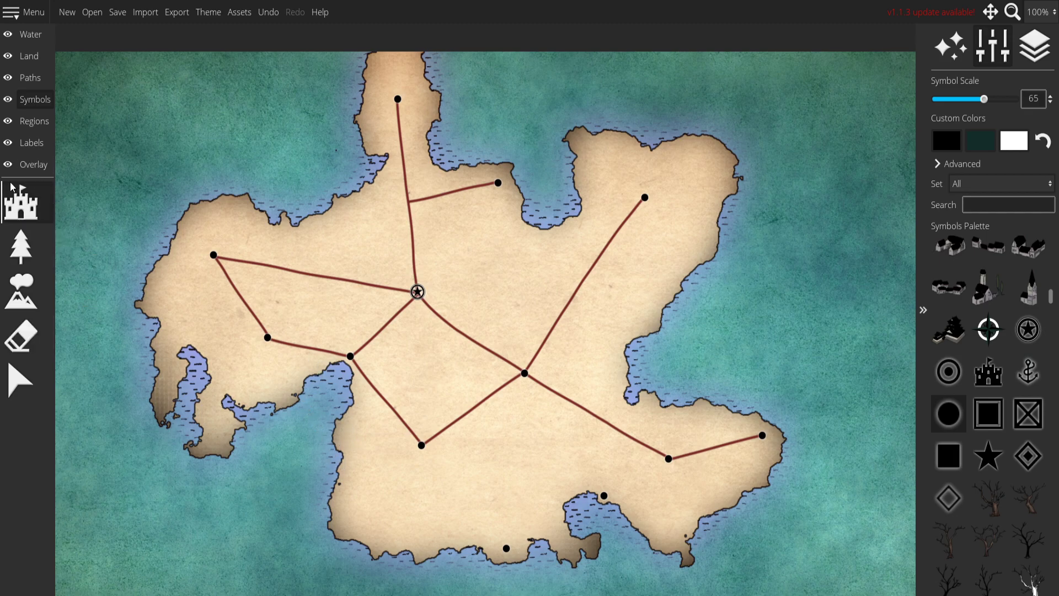
Draw red paths from the south-central marker to the southern coast marker, and from the southeastern bay marker to the marker northeast of it.
left_click(32, 124)
left_click(31, 142)
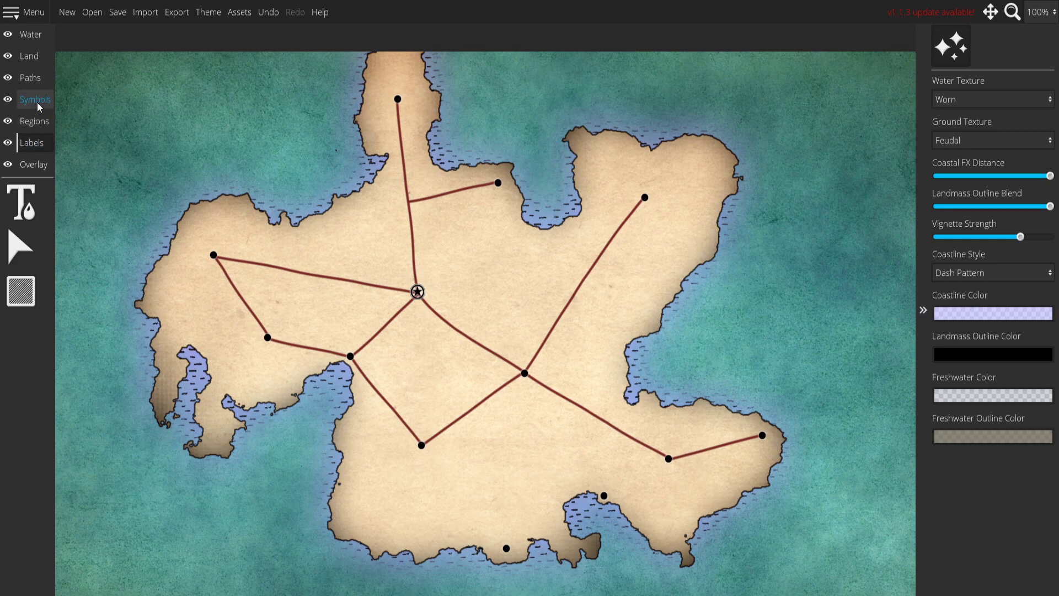
left_click(29, 80)
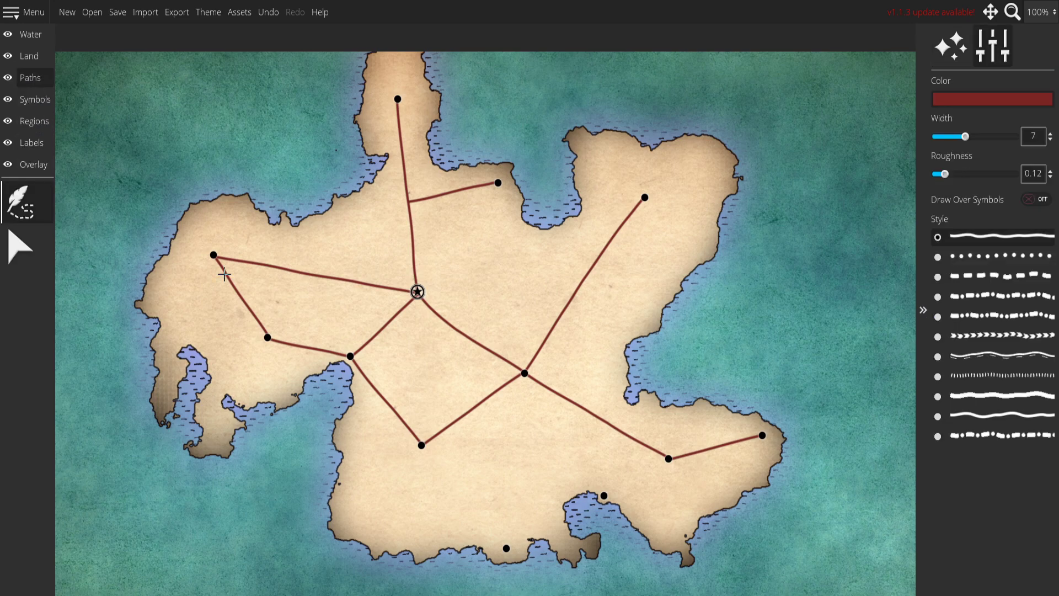
left_click(421, 445)
left_click(505, 548)
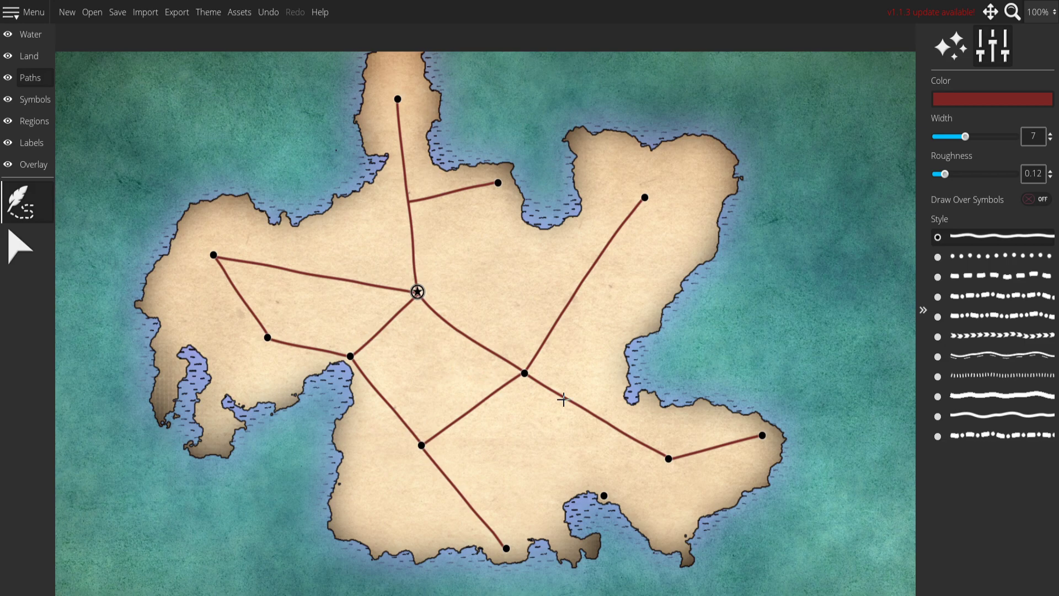
left_click(604, 495)
left_click(668, 459)
mouse_move(666, 463)
left_mouse_down()
mouse_move(672, 480)
mouse_move(648, 499)
mouse_move(644, 487)
mouse_move(668, 463)
left_mouse_up()
Delete the red path between the starred capital and the east-central junction marker.
left_click(21, 246)
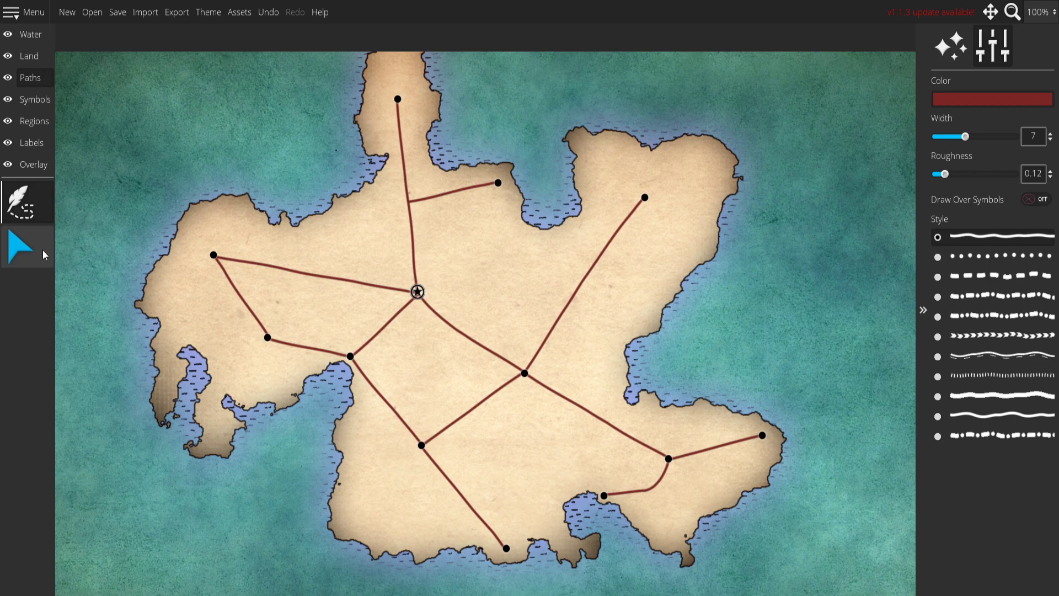
left_click(453, 335)
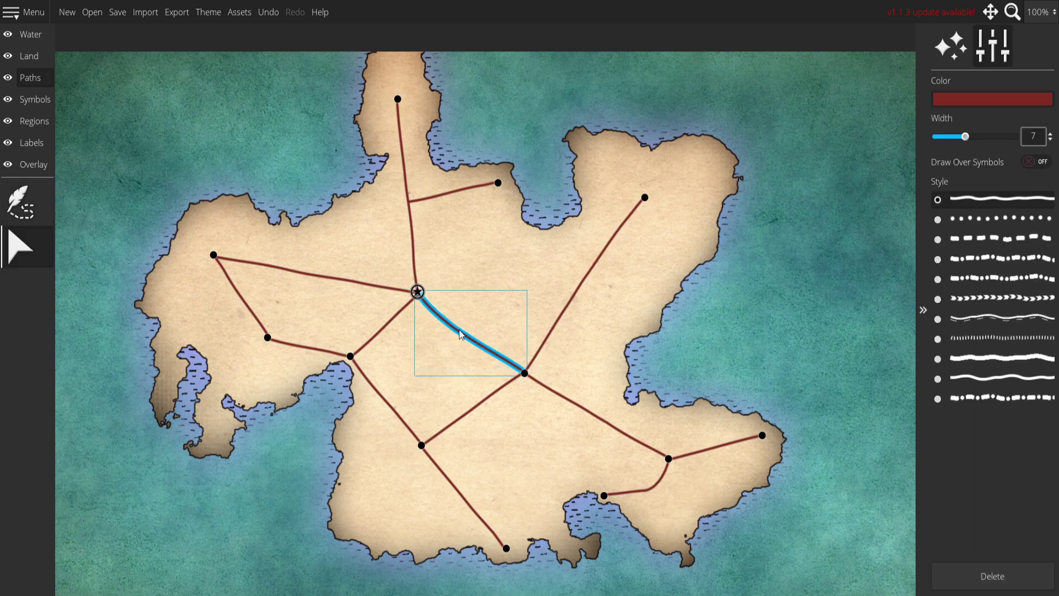
key("Delete")
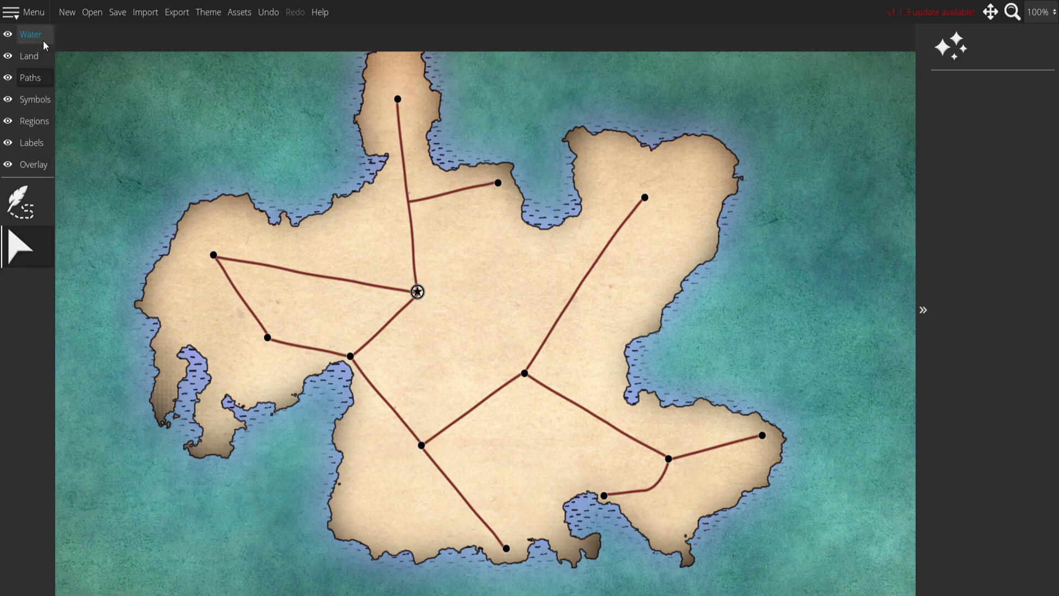
Paint the northern peninsula and the northern edge of the northeastern landmass with the Snow [L] (77) ground color.
left_click(34, 55)
left_click(17, 424)
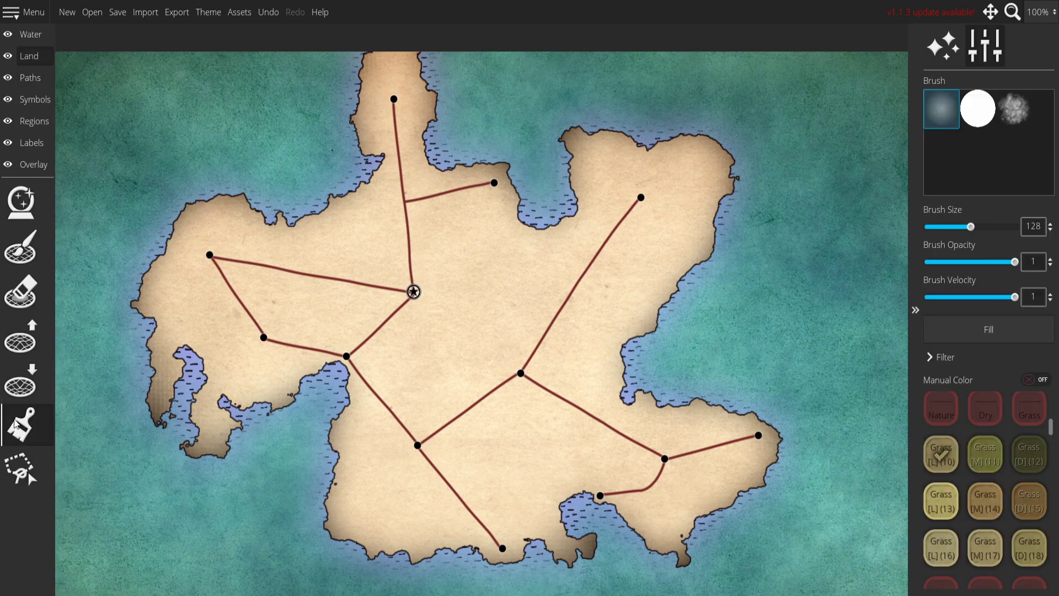
scroll(991, 491, "up", 5)
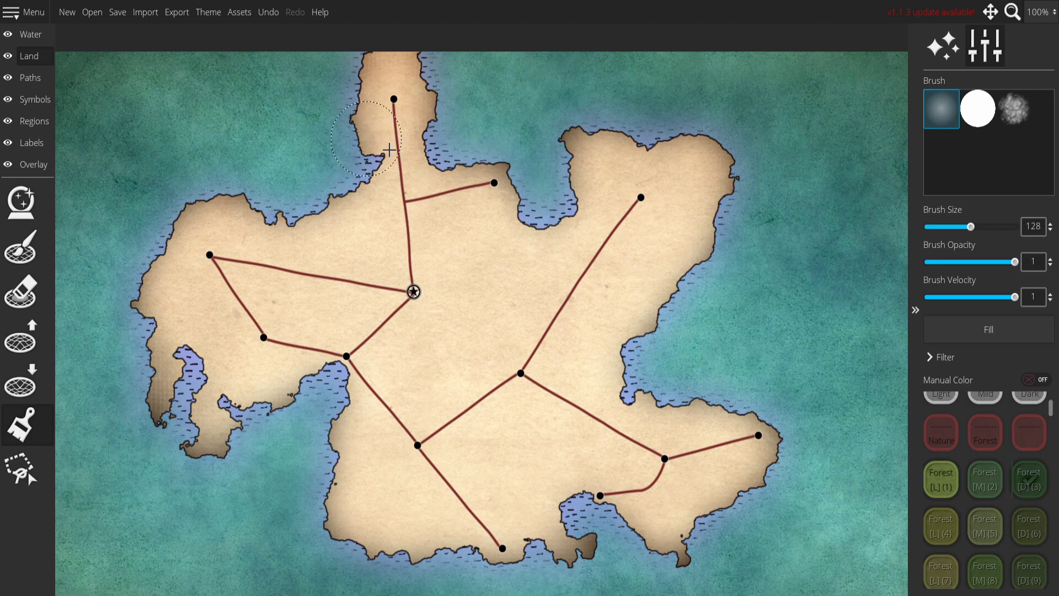
scroll(1050, 459, "down", 5)
left_click_drag(1050, 459, 1054, 548)
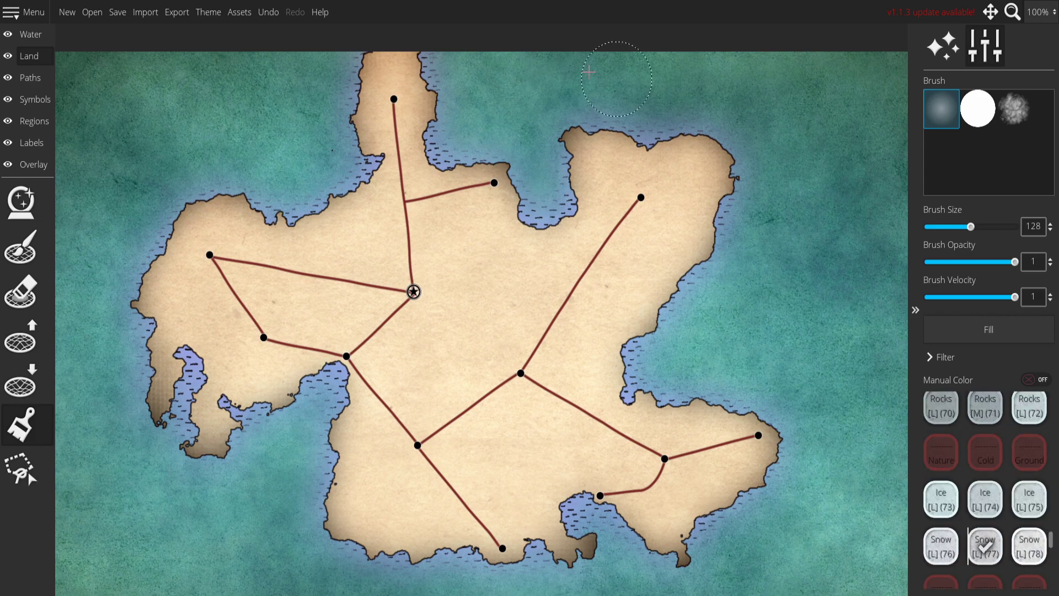
mouse_move(391, 69)
left_mouse_down()
mouse_move(434, 60)
mouse_move(386, 66)
mouse_move(392, 82)
mouse_move(375, 102)
left_mouse_up()
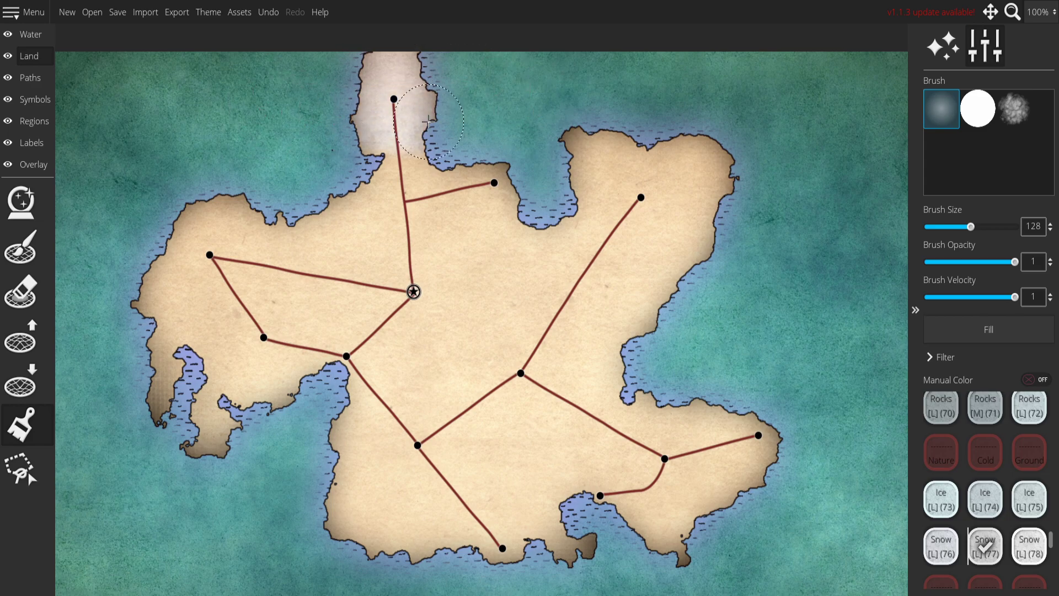
mouse_move(552, 97)
left_mouse_down()
mouse_move(692, 135)
mouse_move(606, 112)
left_mouse_up()
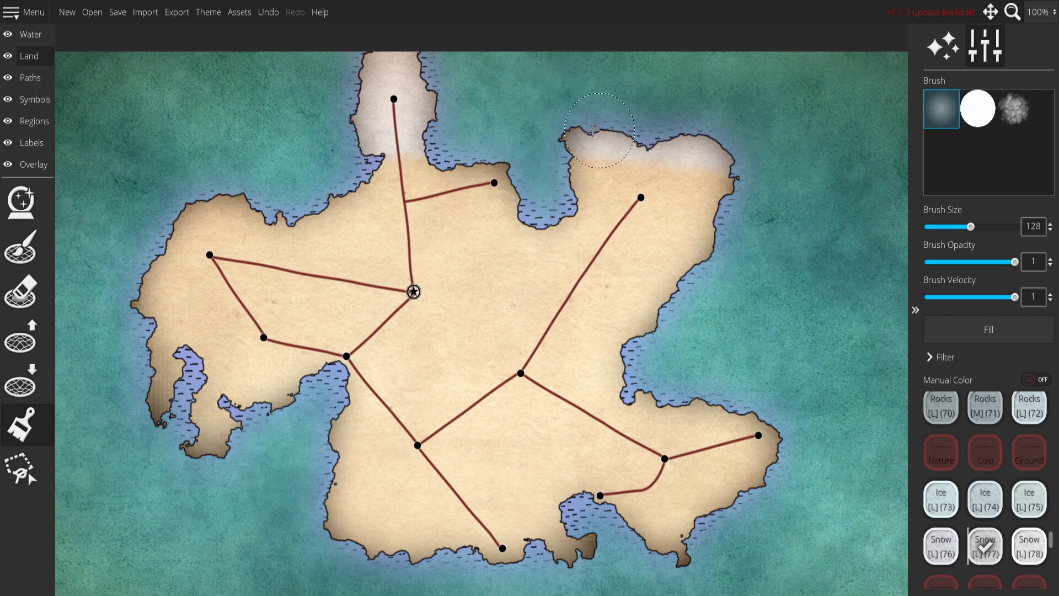
scroll(1030, 499, "up", 2)
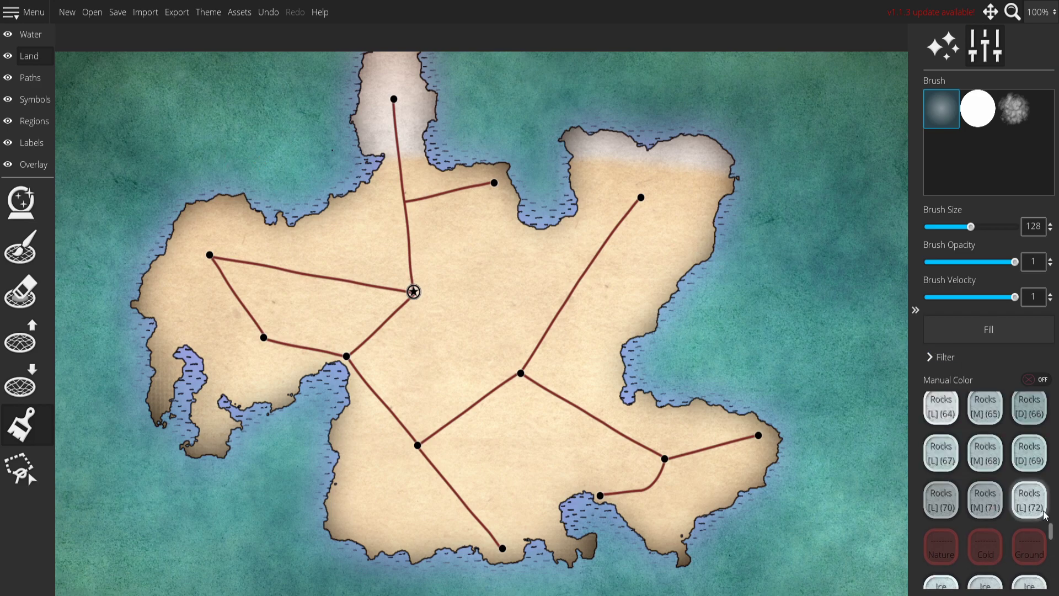
left_click_drag(1052, 532, 1052, 403)
left_click(1038, 558)
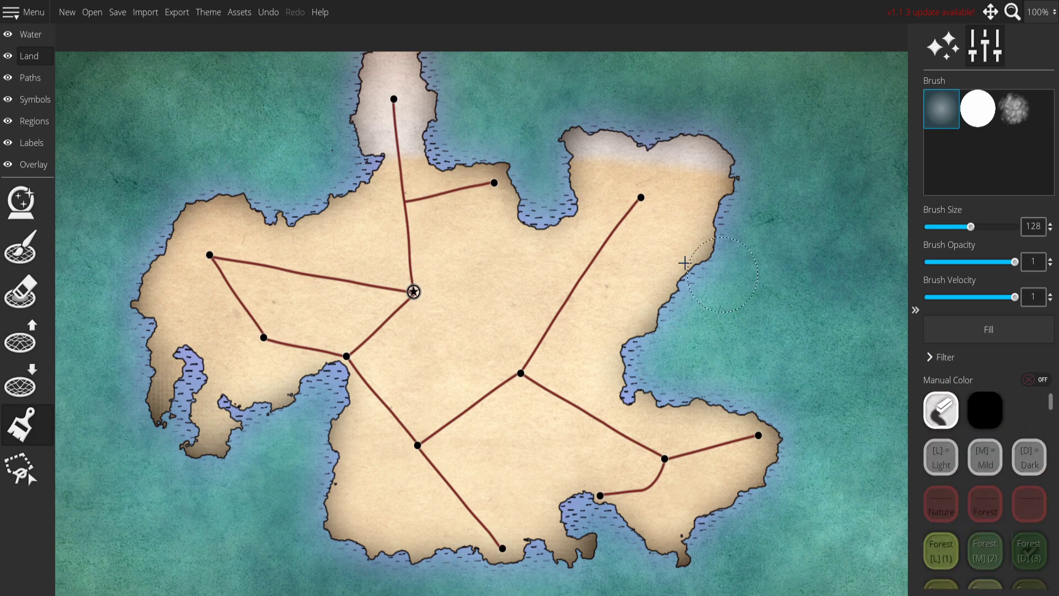
left_click_drag(698, 198, 602, 198)
key("ctrl+z")
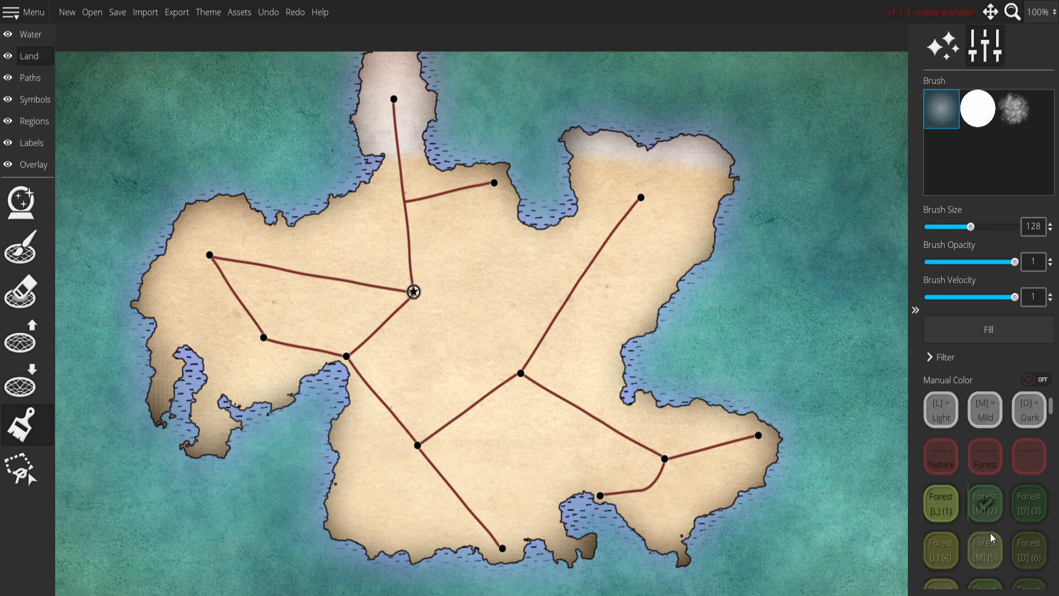
scroll(974, 519, "down", 3)
mouse_move(673, 166)
left_mouse_down()
mouse_move(580, 160)
mouse_move(678, 165)
left_mouse_up()
key("ctrl+z")
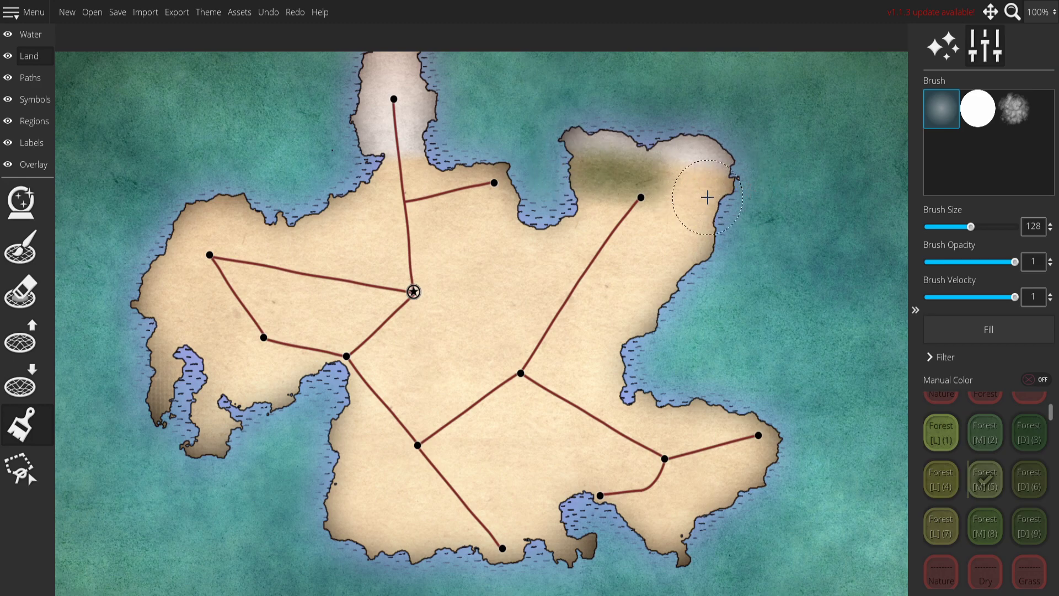
key("ctrl+z")
Paint the land south of the snow with Forest [M] (5), and add a Forest [L] (7) band from coast to coast beneath it.
left_click_drag(707, 206, 607, 185)
mouse_move(543, 199)
left_mouse_down()
mouse_move(698, 203)
mouse_move(649, 190)
left_mouse_up()
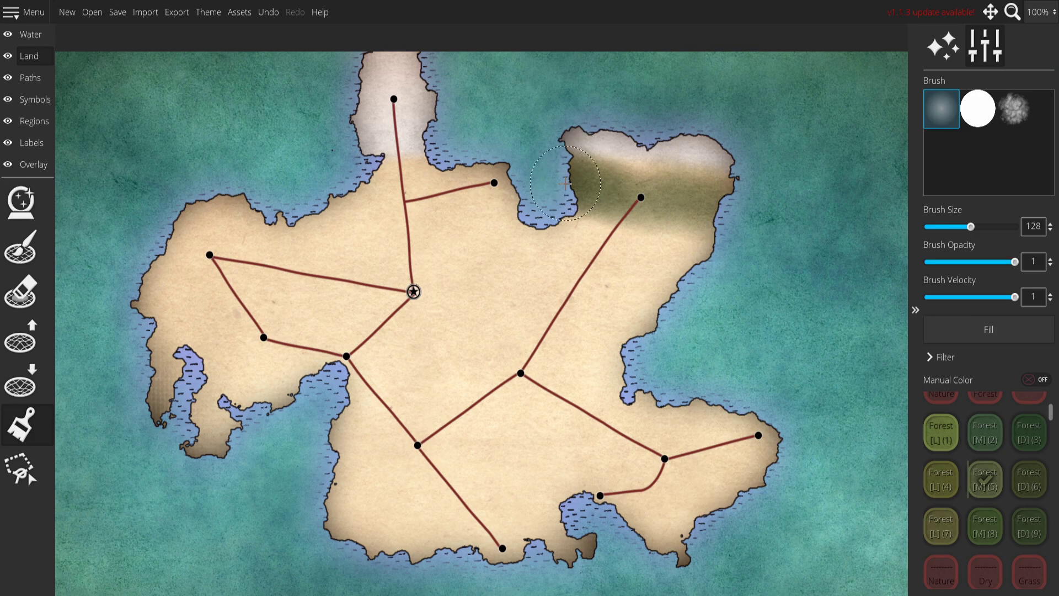
mouse_move(573, 206)
left_mouse_down()
mouse_move(579, 242)
mouse_move(678, 243)
mouse_move(677, 233)
left_mouse_up()
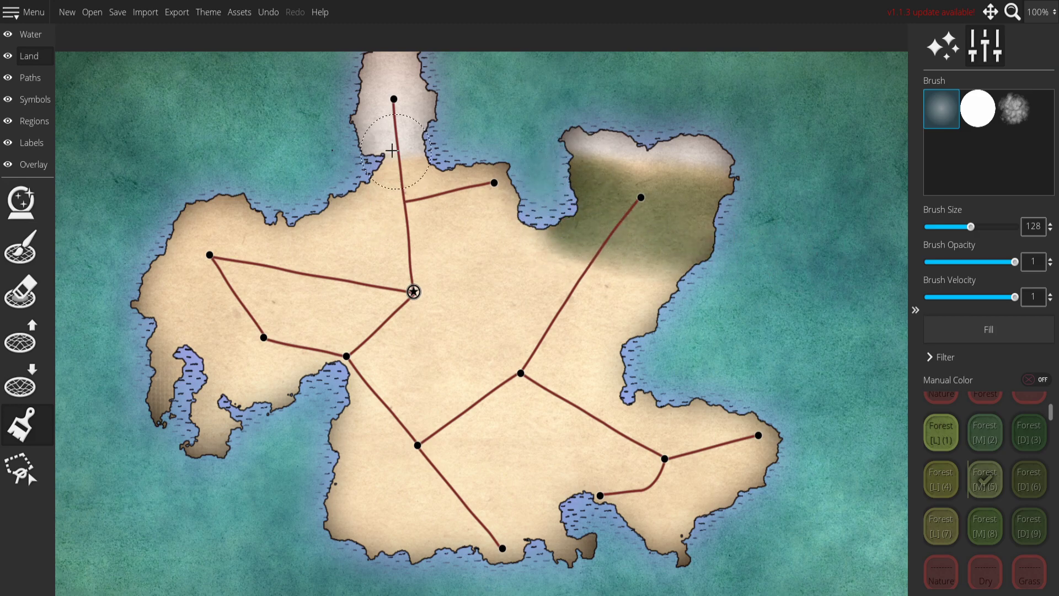
mouse_move(483, 176)
left_mouse_down()
mouse_move(356, 174)
mouse_move(487, 164)
mouse_move(371, 186)
mouse_move(508, 190)
mouse_move(543, 232)
mouse_move(364, 184)
mouse_move(547, 227)
mouse_move(494, 201)
mouse_move(408, 209)
mouse_move(474, 196)
mouse_move(365, 209)
mouse_move(426, 185)
mouse_move(316, 200)
mouse_move(173, 189)
mouse_move(326, 213)
mouse_move(387, 209)
left_mouse_up()
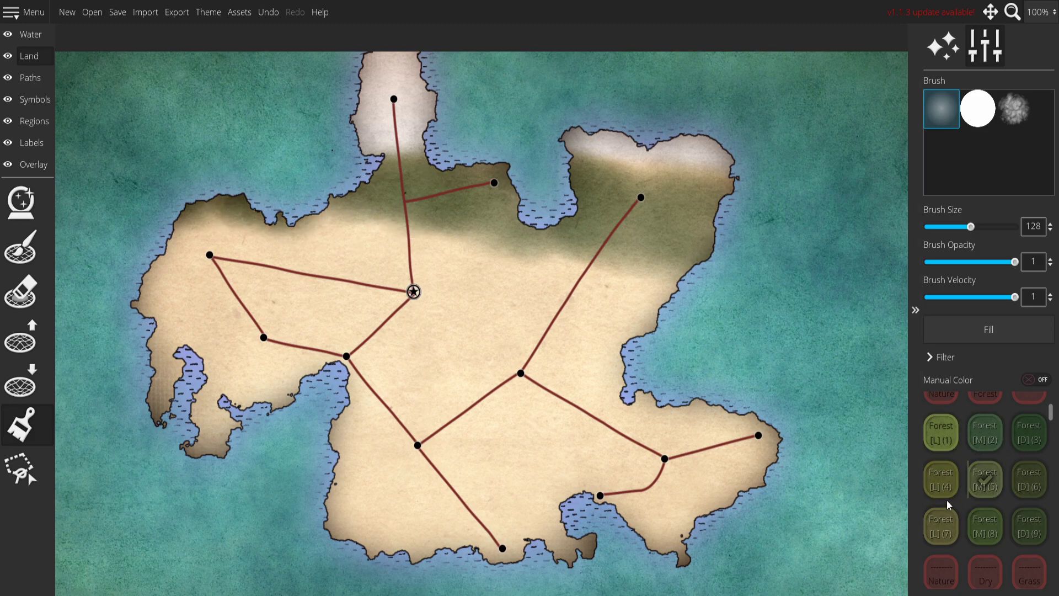
mouse_move(628, 299)
left_mouse_down()
mouse_move(681, 310)
mouse_move(554, 272)
mouse_move(677, 286)
mouse_move(501, 267)
mouse_move(726, 313)
left_mouse_up()
mouse_move(607, 283)
left_mouse_down()
mouse_move(440, 270)
mouse_move(485, 237)
mouse_move(322, 241)
mouse_move(348, 215)
mouse_move(371, 221)
mouse_move(242, 245)
mouse_move(206, 223)
mouse_move(166, 279)
left_mouse_up()
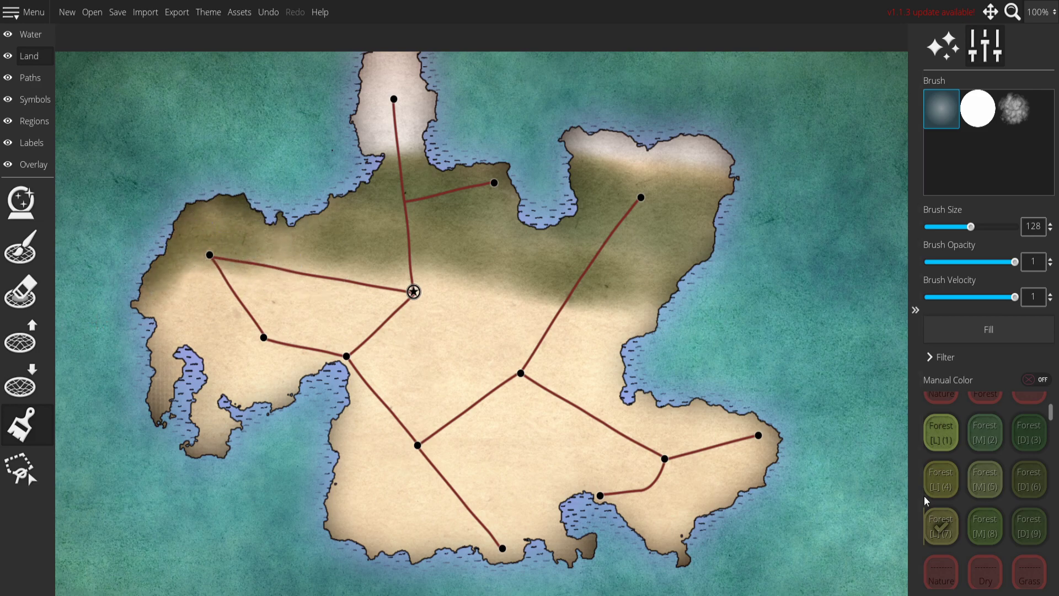
Paint a Forest [L] (4) band from coast to coast around the capital, and cover the land south of it with Forest [L] (1).
left_click(945, 478)
mouse_move(166, 298)
left_mouse_down()
mouse_move(287, 291)
mouse_move(255, 292)
mouse_move(185, 265)
mouse_move(213, 252)
mouse_move(355, 287)
mouse_move(381, 276)
left_mouse_up()
mouse_move(469, 287)
left_mouse_down()
mouse_move(354, 265)
mouse_move(379, 293)
mouse_move(292, 271)
mouse_move(260, 278)
mouse_move(483, 303)
mouse_move(267, 277)
mouse_move(348, 280)
mouse_move(584, 322)
mouse_move(416, 290)
mouse_move(623, 328)
mouse_move(635, 320)
left_mouse_up()
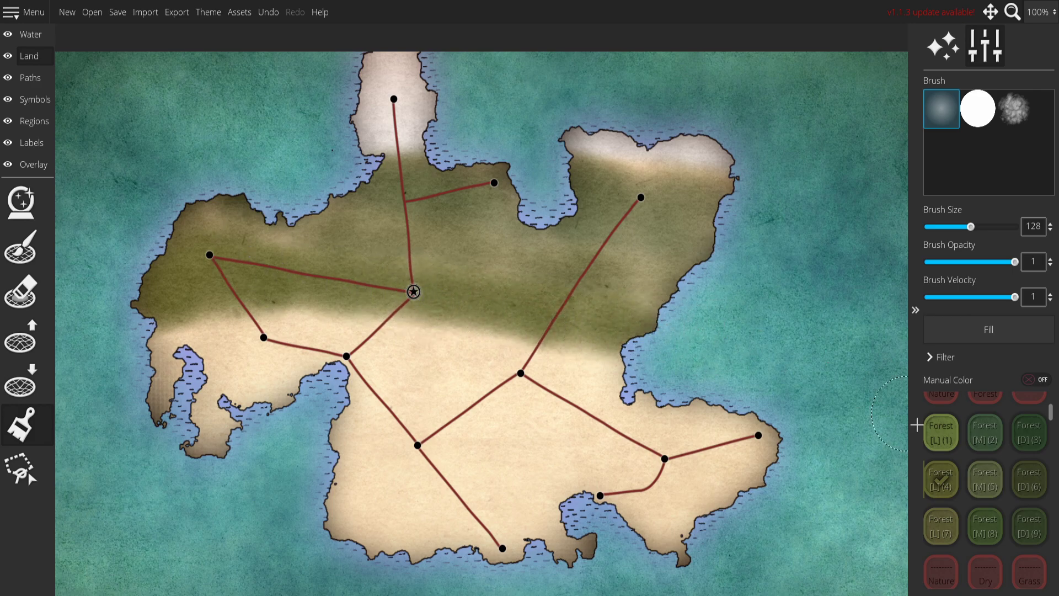
left_click(945, 448)
mouse_move(607, 407)
left_mouse_down()
mouse_move(331, 425)
mouse_move(232, 386)
mouse_move(758, 435)
mouse_move(176, 353)
mouse_move(601, 364)
mouse_move(176, 331)
mouse_move(547, 351)
mouse_move(894, 397)
left_mouse_up()
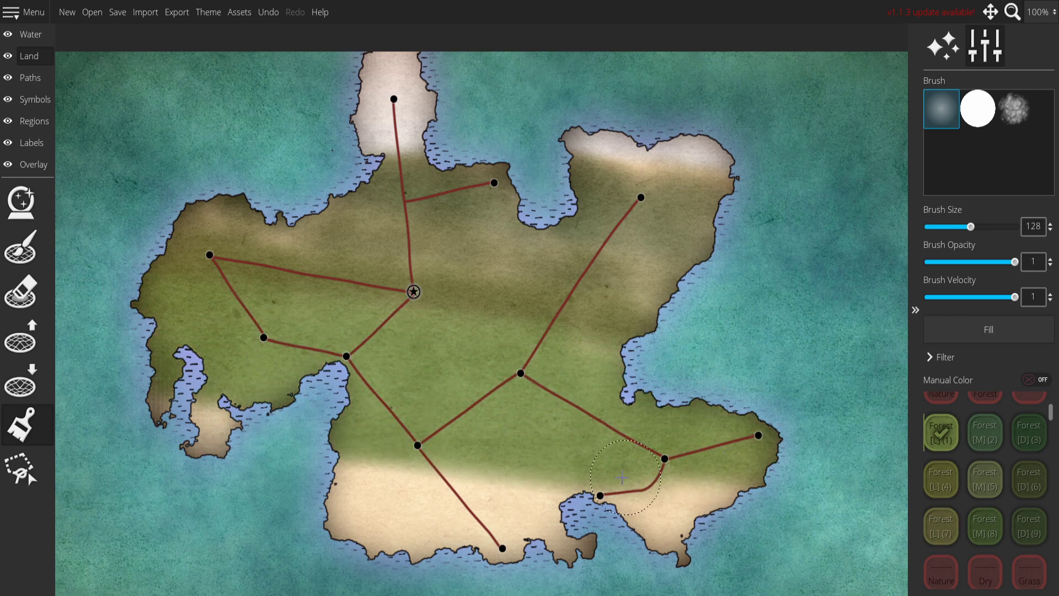
scroll(993, 511, "down", 3)
scroll(983, 491, "up", 1)
left_click(985, 454)
mouse_move(632, 503)
left_mouse_down()
mouse_move(806, 526)
mouse_move(727, 496)
left_mouse_up()
key("ctrl+z")
Paint the southern part of the landmass with the Grass [L] (10) ground color.
left_click(942, 457)
mouse_move(645, 507)
left_mouse_down()
mouse_move(560, 497)
mouse_move(768, 500)
mouse_move(520, 484)
mouse_move(744, 504)
mouse_move(578, 539)
mouse_move(734, 539)
mouse_move(536, 560)
mouse_move(710, 547)
mouse_move(386, 558)
mouse_move(627, 567)
mouse_move(439, 550)
mouse_move(633, 538)
mouse_move(318, 528)
mouse_move(554, 527)
mouse_move(367, 515)
mouse_move(493, 513)
mouse_move(308, 491)
mouse_move(512, 477)
left_mouse_up()
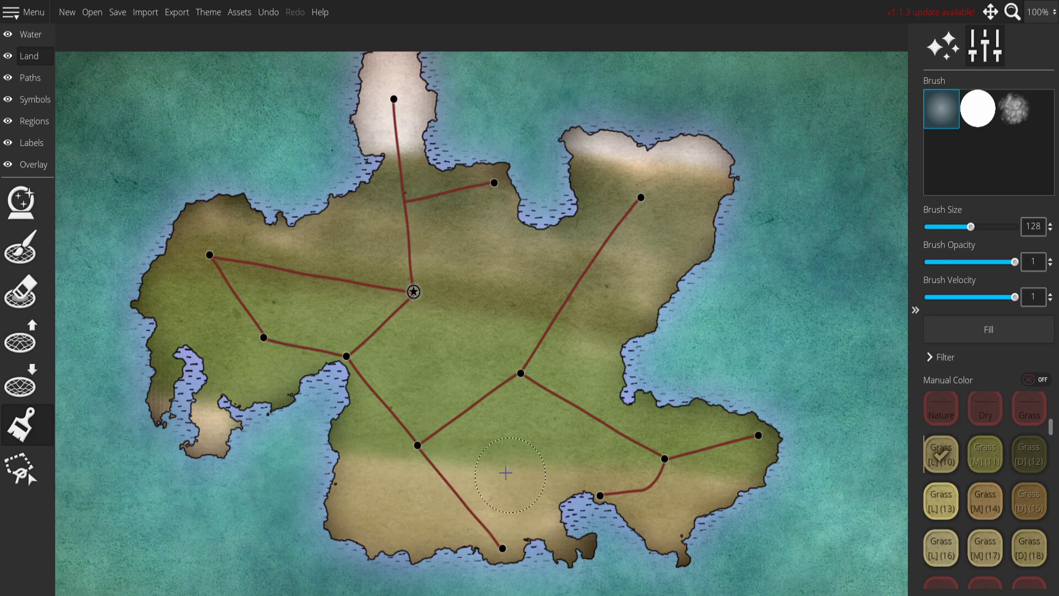
Lower the brush opacity to 0.58 and blend Forest [M] (5) across the central band and around the western marker.
scroll(949, 419, "up", 3)
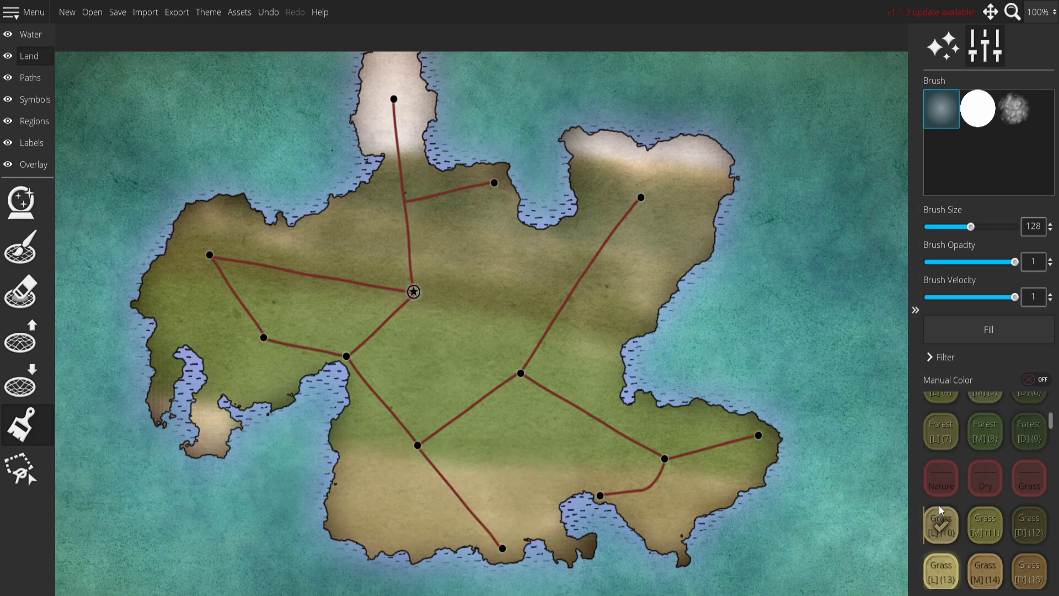
mouse_move(687, 284)
left_mouse_down()
mouse_move(612, 265)
mouse_move(629, 254)
mouse_move(641, 299)
left_mouse_up()
mouse_move(563, 275)
left_mouse_down()
mouse_move(503, 259)
mouse_move(568, 274)
mouse_move(490, 239)
mouse_move(395, 238)
mouse_move(446, 247)
mouse_move(236, 223)
mouse_move(278, 229)
mouse_move(251, 224)
mouse_move(172, 246)
mouse_move(235, 204)
mouse_move(168, 225)
mouse_move(263, 217)
mouse_move(559, 302)
mouse_move(289, 273)
mouse_move(526, 309)
mouse_move(376, 292)
mouse_move(375, 276)
mouse_move(506, 305)
mouse_move(394, 294)
left_mouse_up()
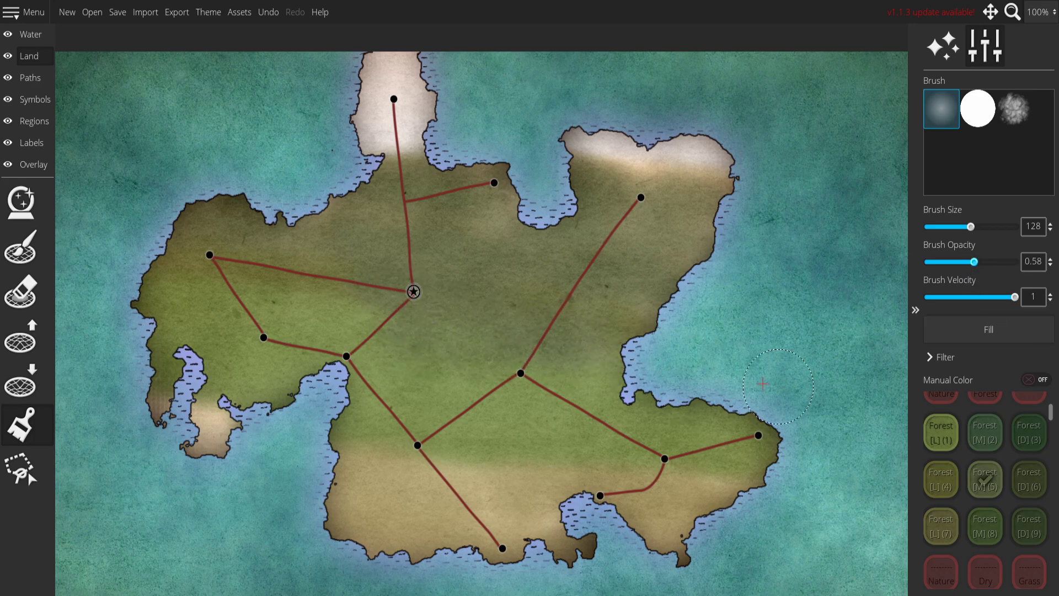
left_click_drag(196, 269, 246, 268)
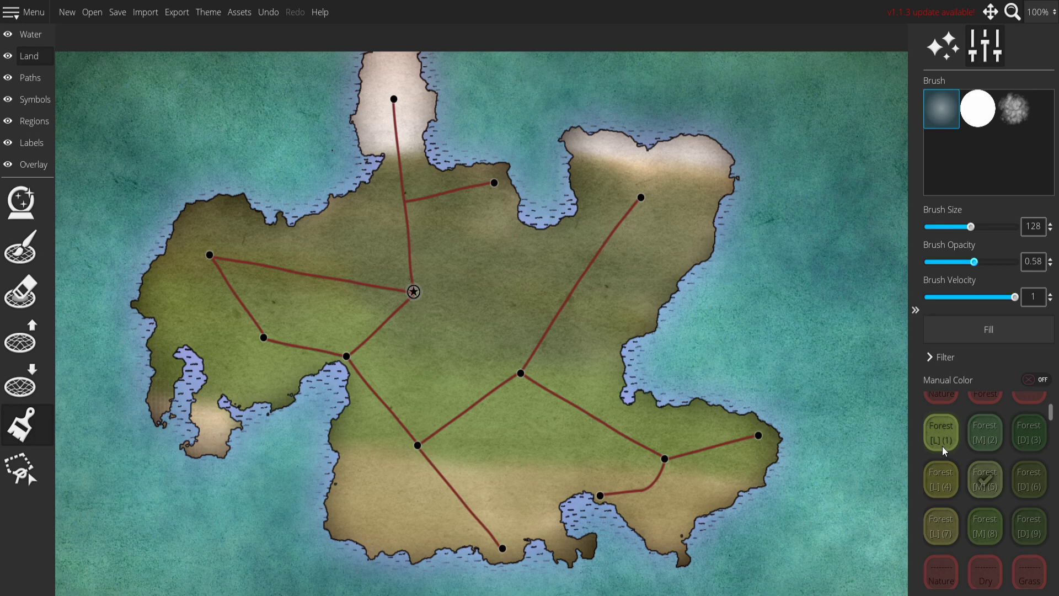
Paint Forest [L] (1) over the southwestern peninsulas and blend it along the boundary with the southern grassland.
left_click(949, 430)
mouse_move(210, 419)
left_mouse_down()
mouse_move(171, 401)
mouse_move(203, 409)
mouse_move(275, 469)
mouse_move(213, 406)
mouse_move(236, 481)
mouse_move(180, 398)
mouse_move(156, 386)
mouse_move(157, 420)
left_mouse_up()
left_click_drag(319, 478, 586, 501)
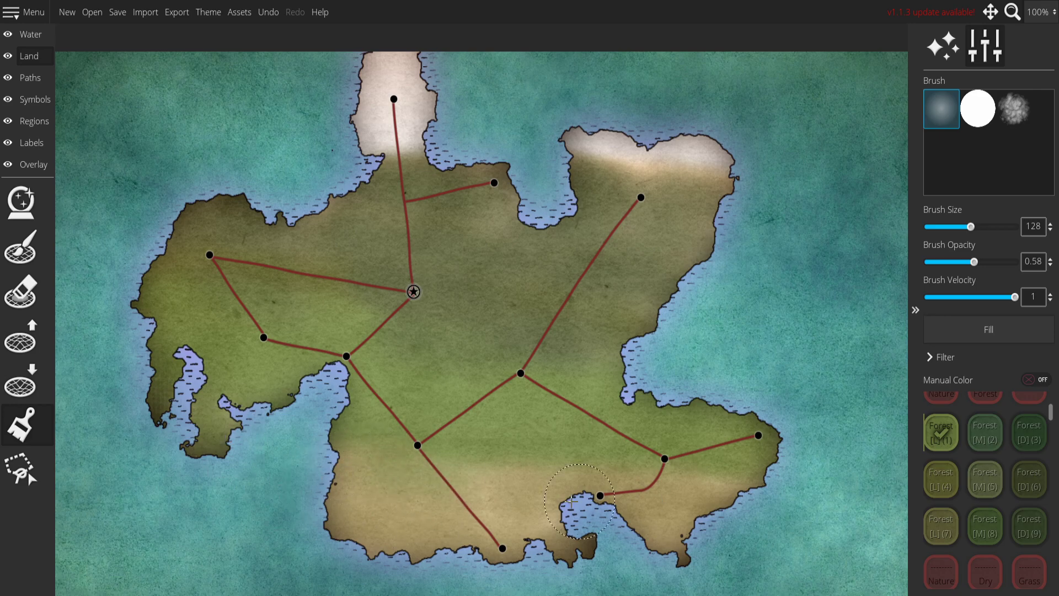
left_click_drag(663, 505, 691, 562)
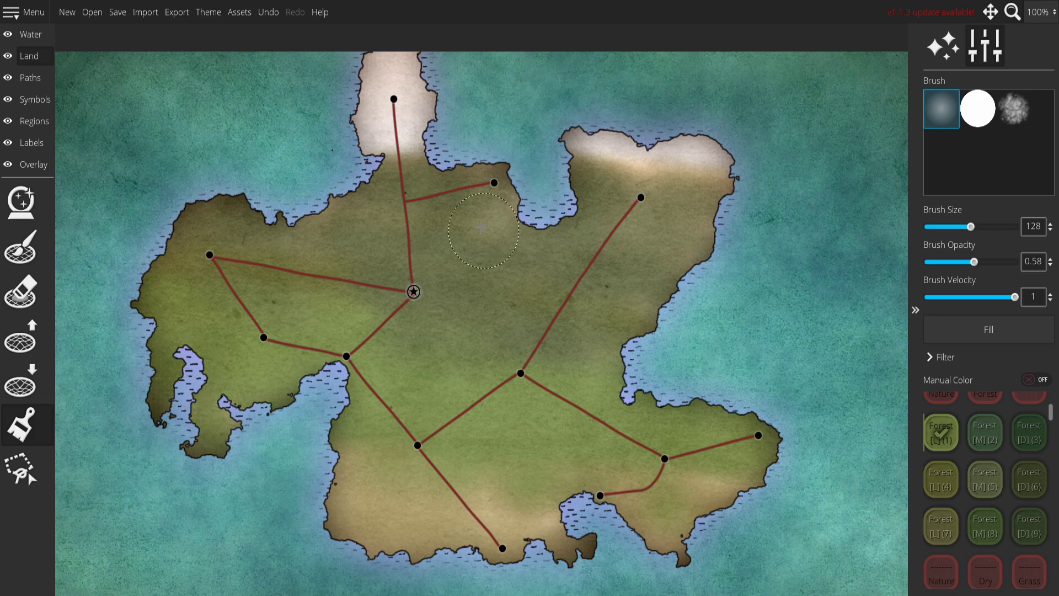
Darken the forest just south of the snow in the northeast and north-central areas with Forest [D] (3).
scroll(950, 441, "up", 2)
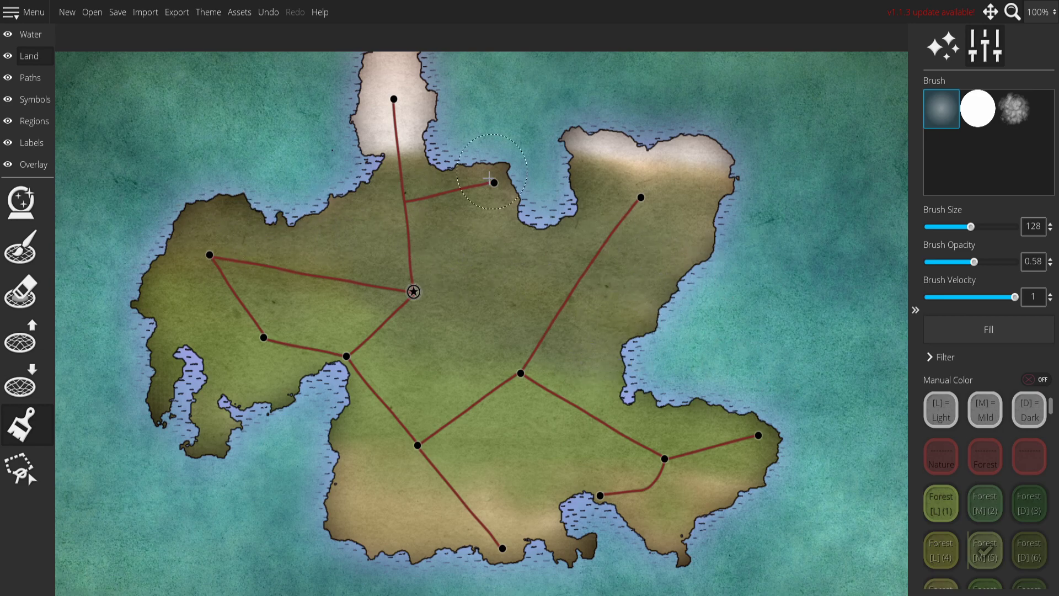
left_click(1029, 503)
mouse_move(550, 199)
left_mouse_down()
mouse_move(880, 284)
mouse_move(555, 200)
mouse_move(732, 244)
mouse_move(624, 238)
mouse_move(585, 198)
mouse_move(901, 246)
left_mouse_up()
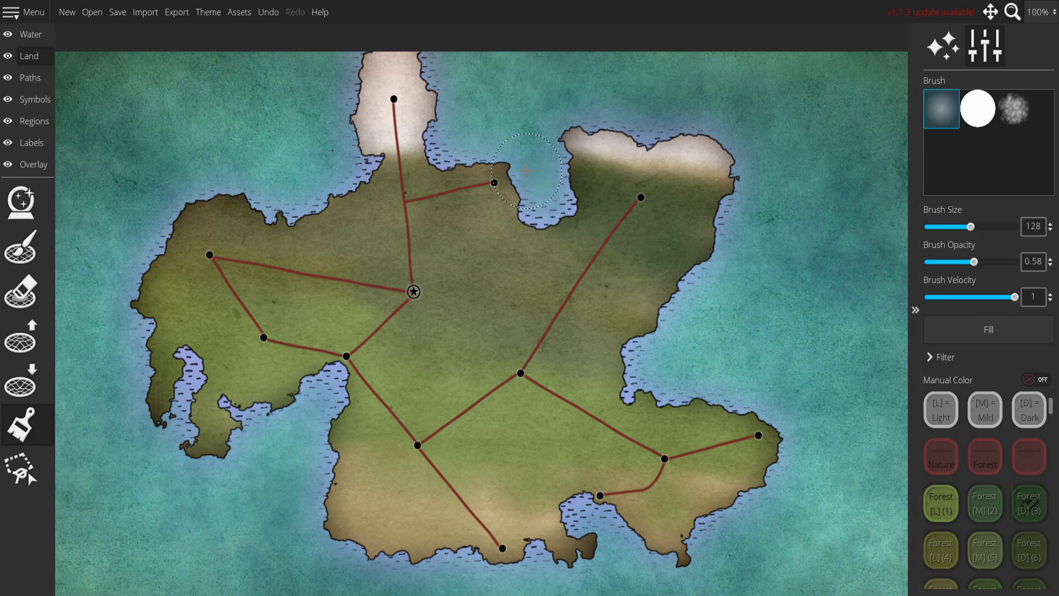
mouse_move(372, 151)
left_mouse_down()
mouse_move(514, 183)
mouse_move(419, 154)
mouse_move(497, 190)
left_mouse_up()
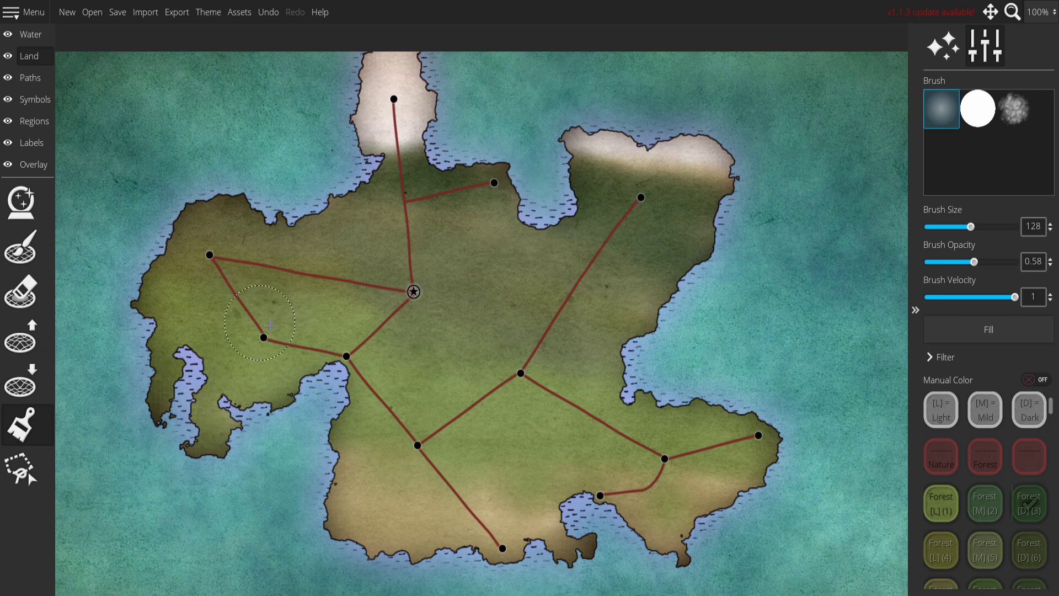
Paint Grass [M] (14) over the southern coastal land, reducing the brush size to 112 and 104.
scroll(980, 509, "down", 3)
left_click(942, 523)
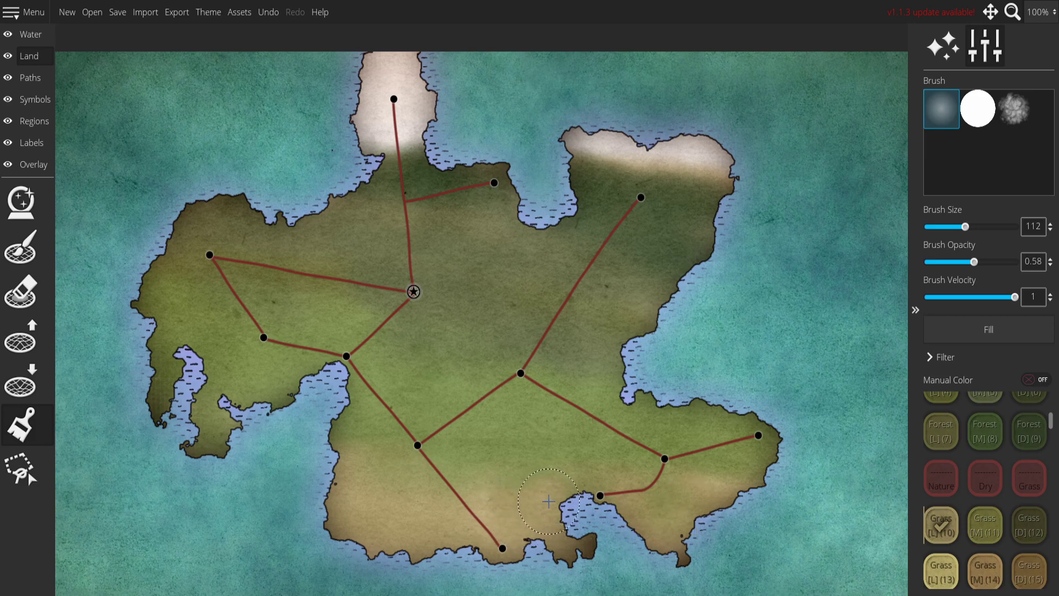
scroll(987, 549, "down", 1)
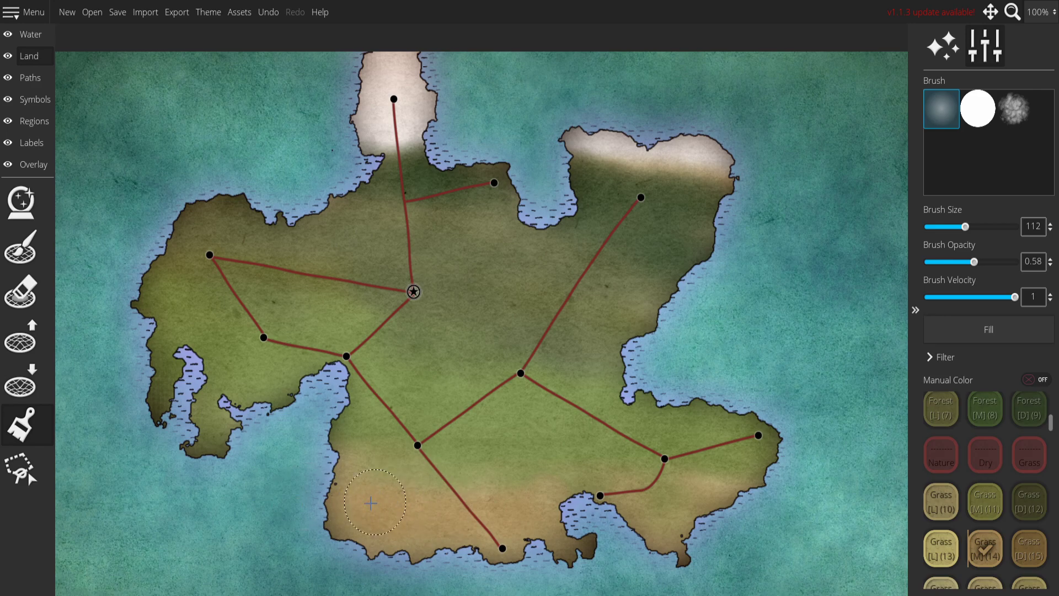
scroll(479, 381, "down", 2)
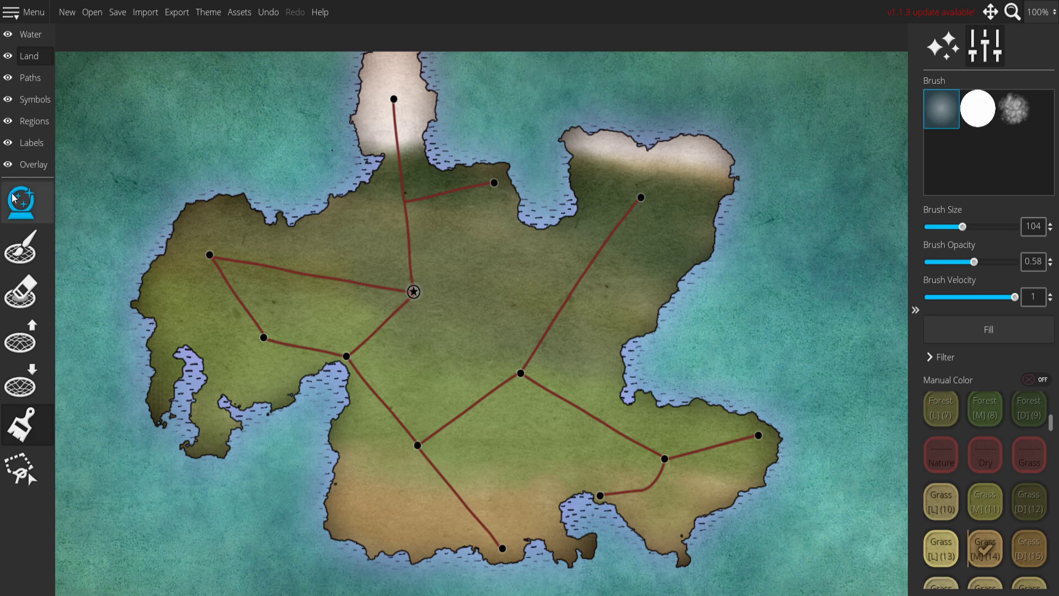
Add a square grid overlay to the map and restrict it to Water Only.
left_click(10, 243)
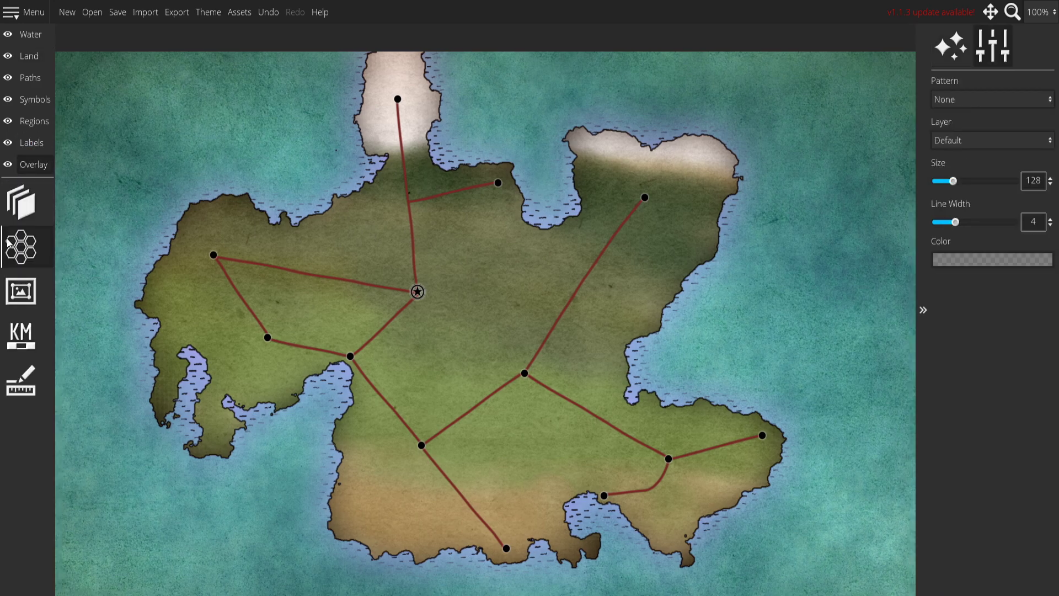
left_click(967, 99)
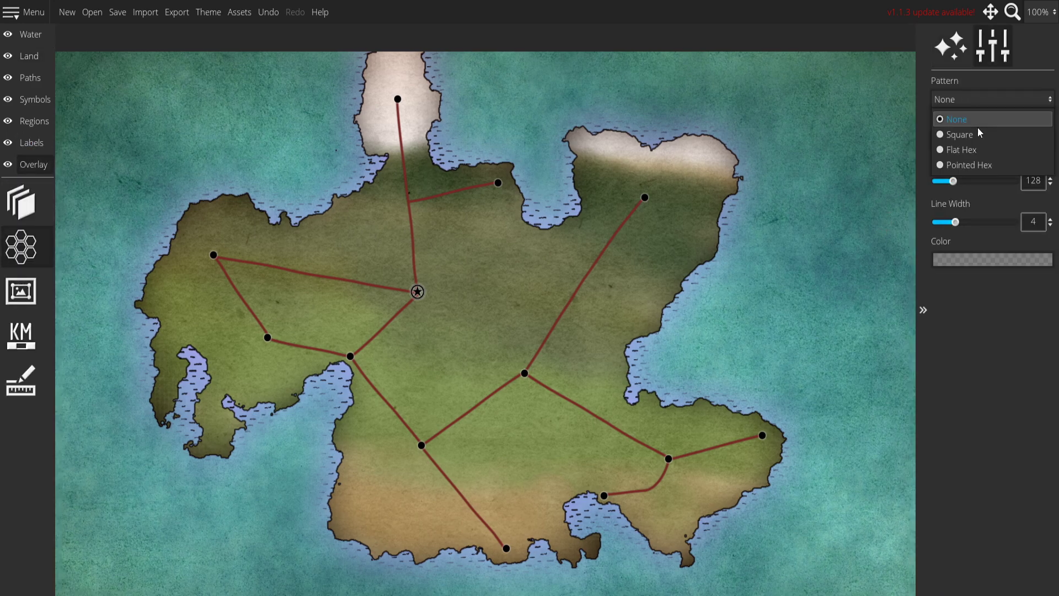
left_click(978, 128)
left_click(968, 138)
left_click(977, 187)
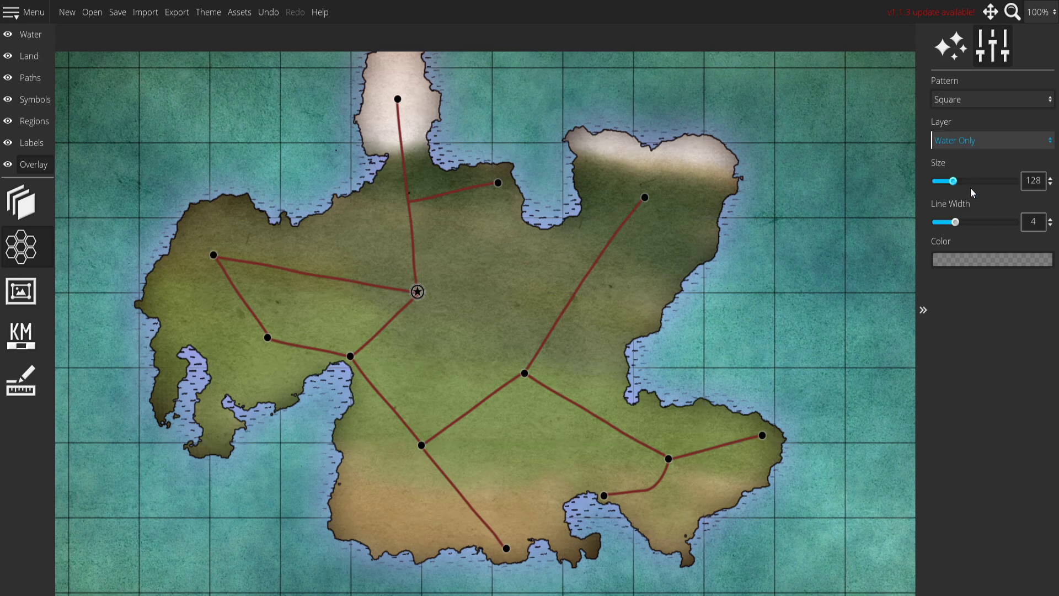
Set the grid size to 75 and reduce its line width to 2.
left_click_drag(953, 180, 945, 185)
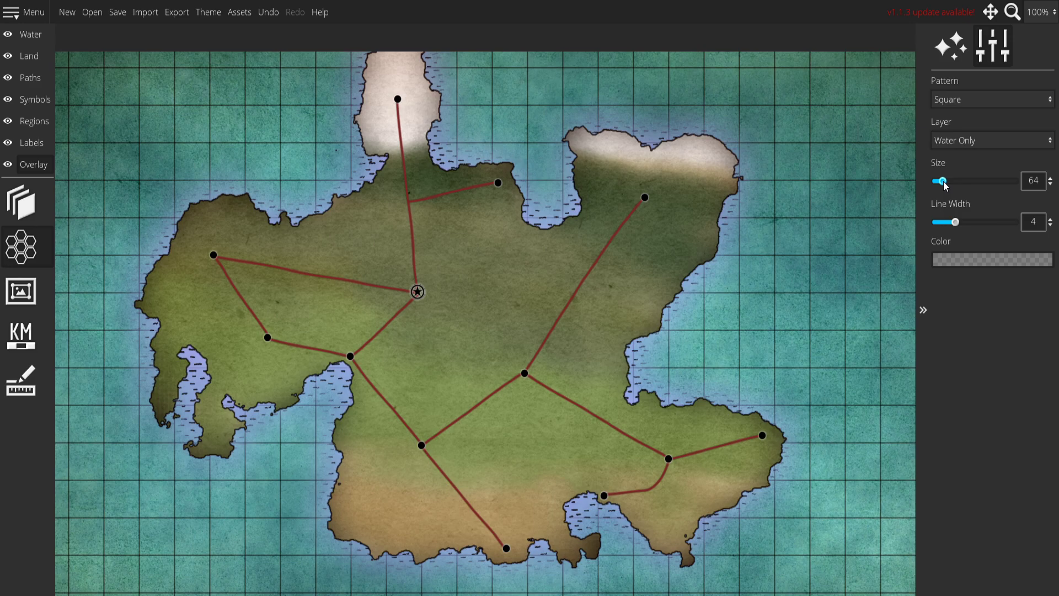
double_click(1044, 184)
type("75")
key("Return")
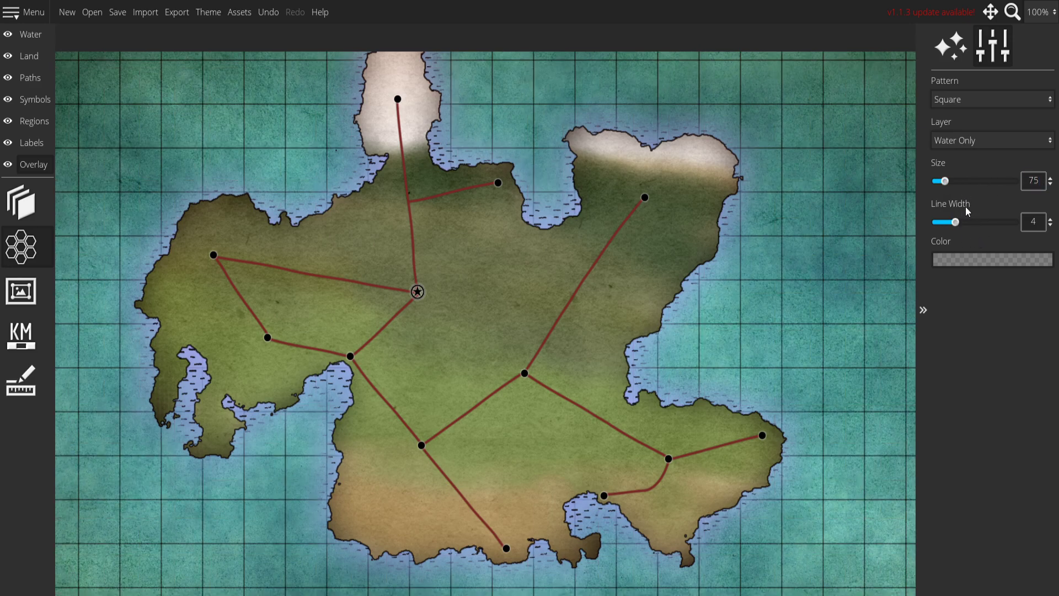
left_click_drag(938, 225, 812, 218)
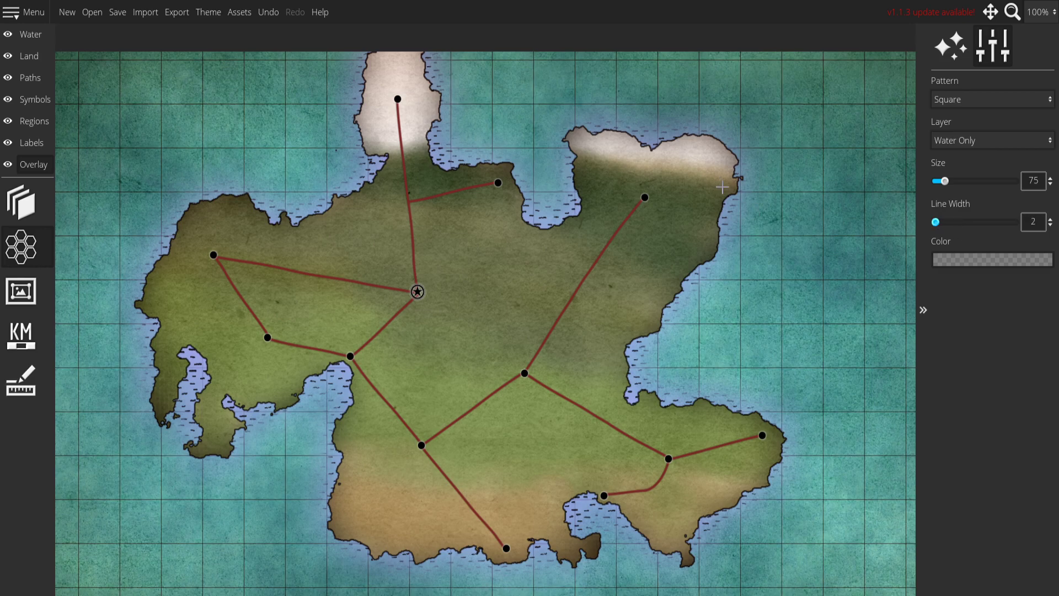
Make the grid lines fainter by lowering the alpha of their black color to about 53.
left_click(949, 264)
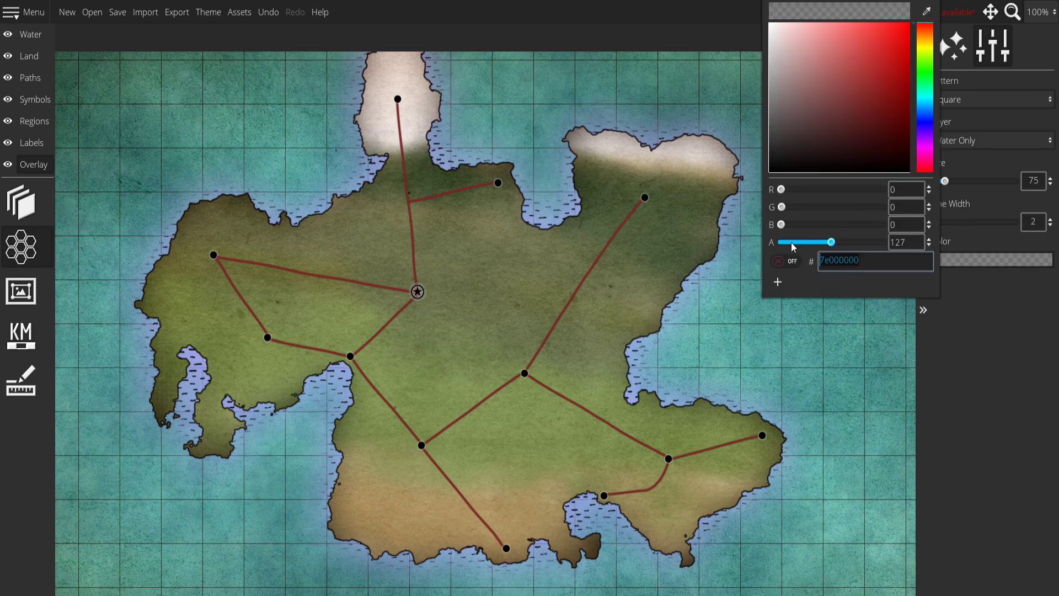
left_click_drag(831, 242, 803, 243)
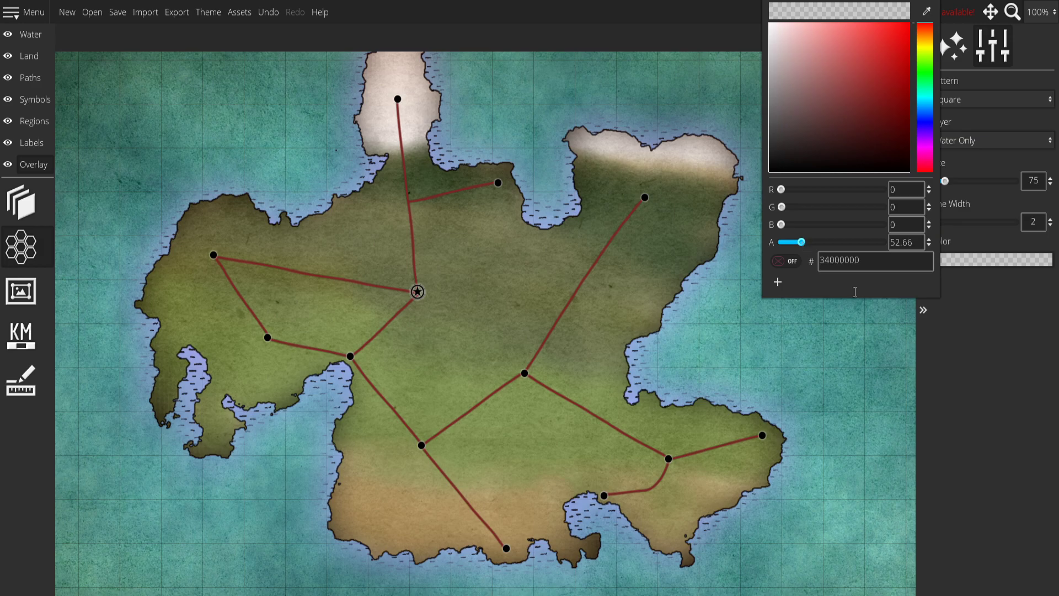
key("Escape")
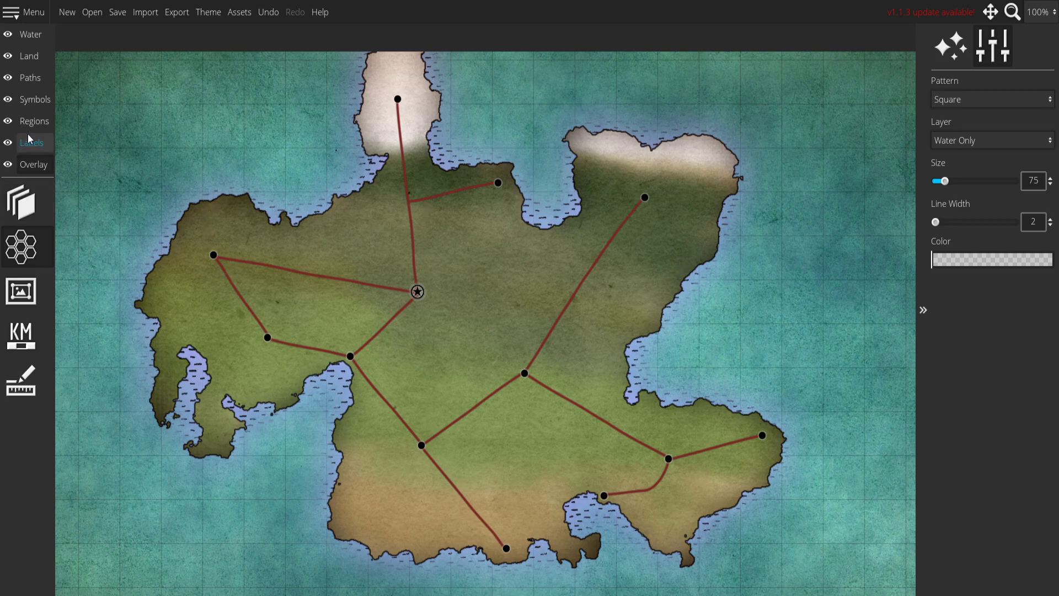
Search the settlement symbols for "rose" to find compass roses.
left_click(39, 100)
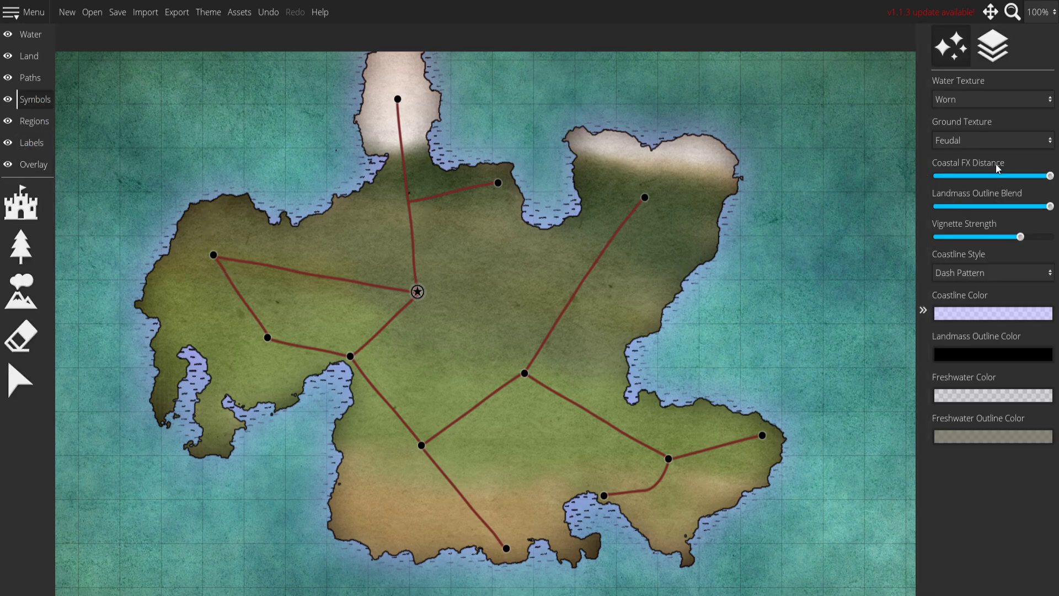
left_click(21, 205)
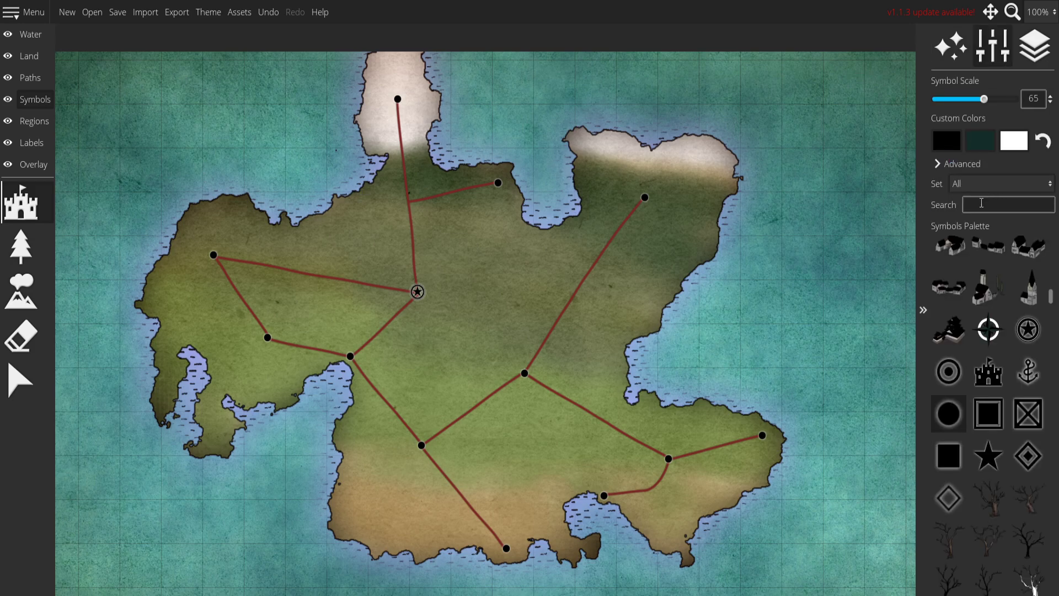
left_click(957, 213)
type("rose")
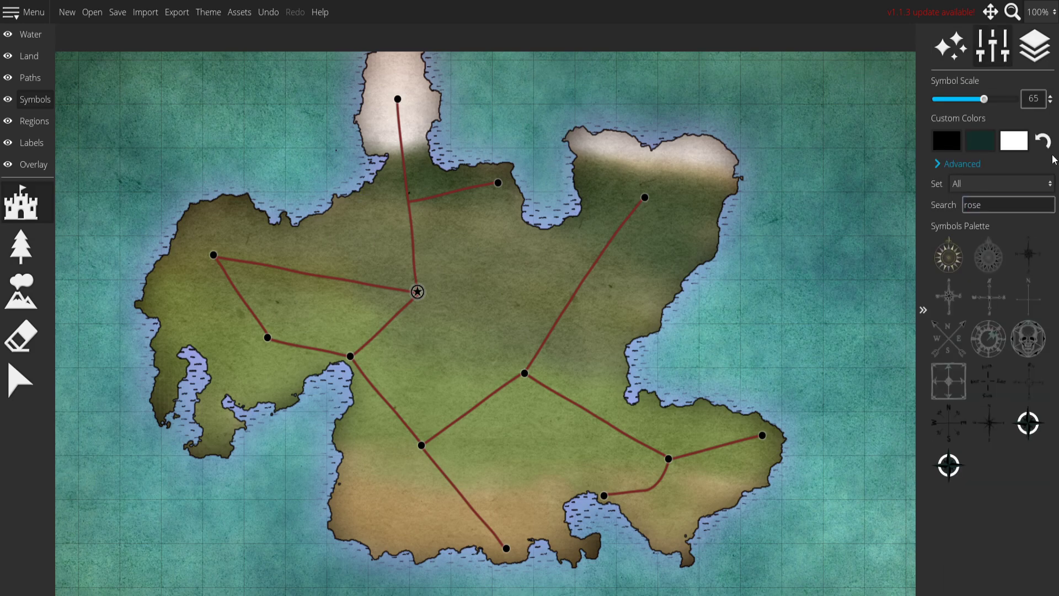
Set the second and third custom symbol colors to black.
left_click(981, 141)
left_click(827, 160)
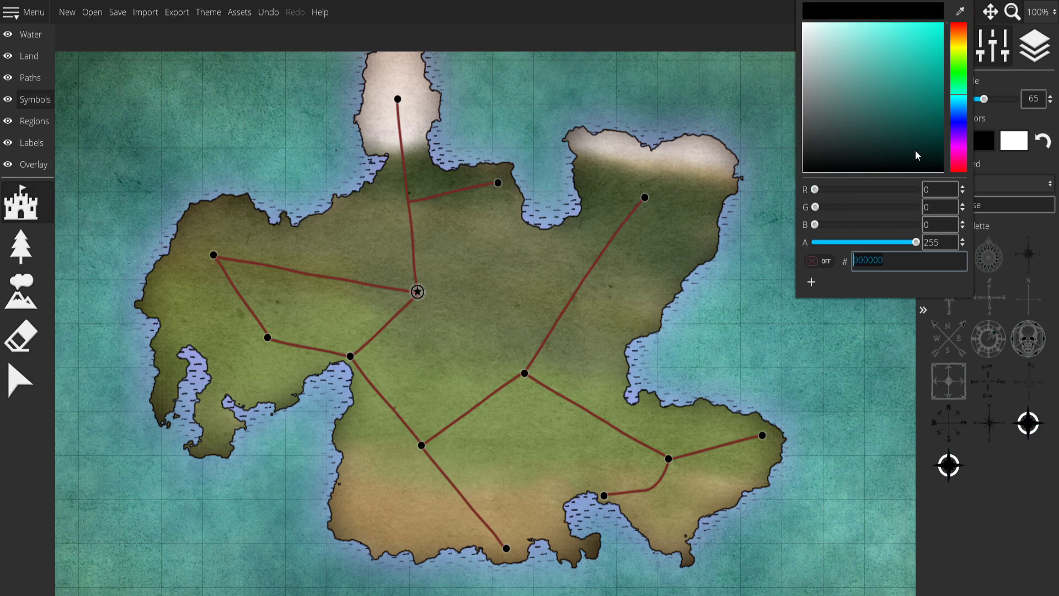
left_click(1013, 147)
left_click_drag(930, 134, 927, 215)
left_click(1031, 540)
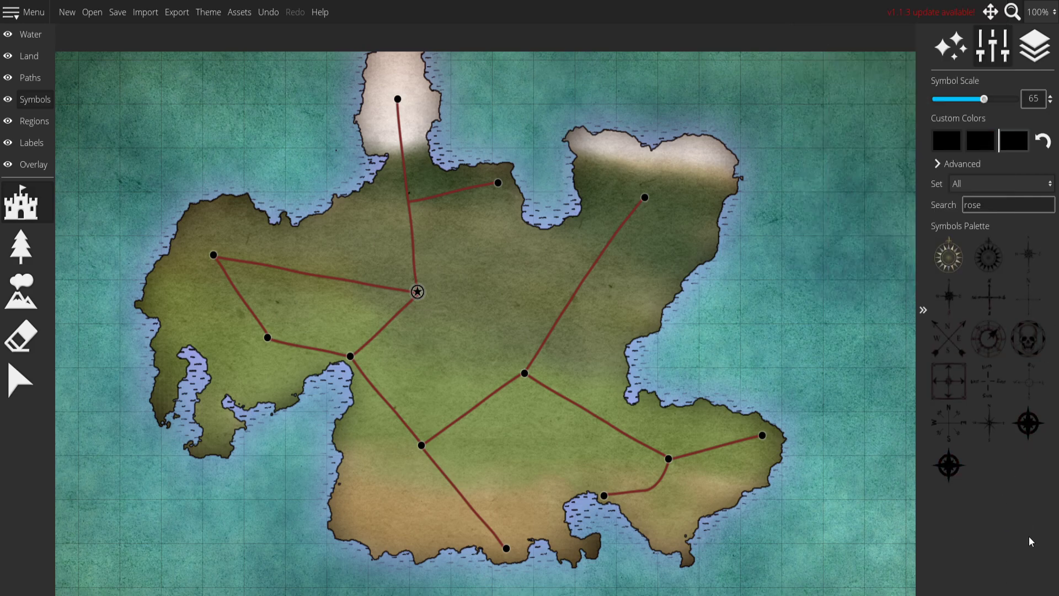
Try three different compass roses in the eastern sea at scale 65, undoing each placement.
left_click(989, 253)
left_click(870, 247)
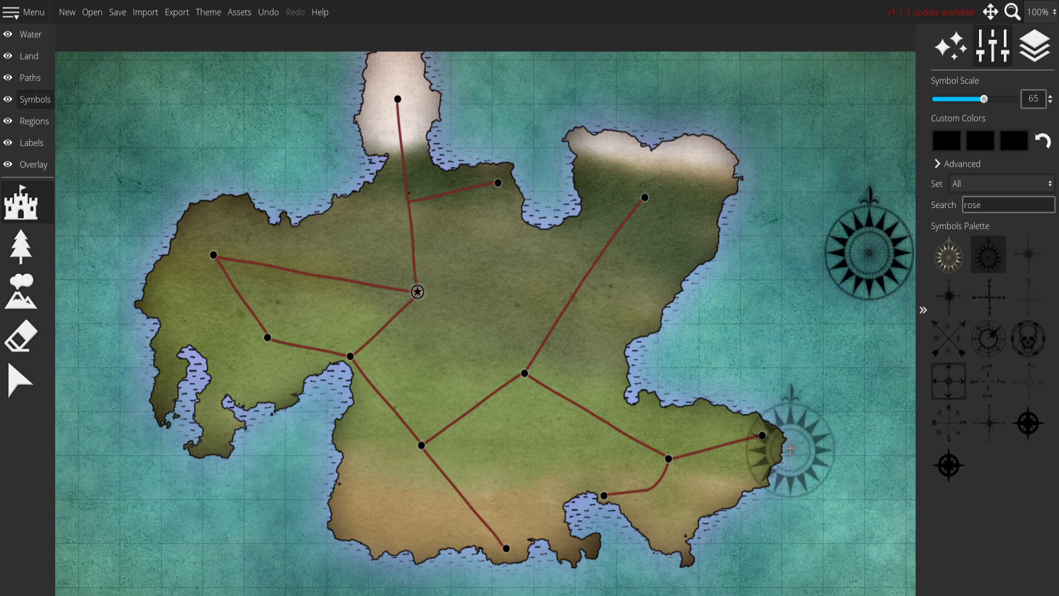
key("ctrl+z")
left_click(1029, 254)
left_click(812, 271)
key("ctrl+z")
left_click(989, 338)
left_click(801, 307)
key("ctrl+z")
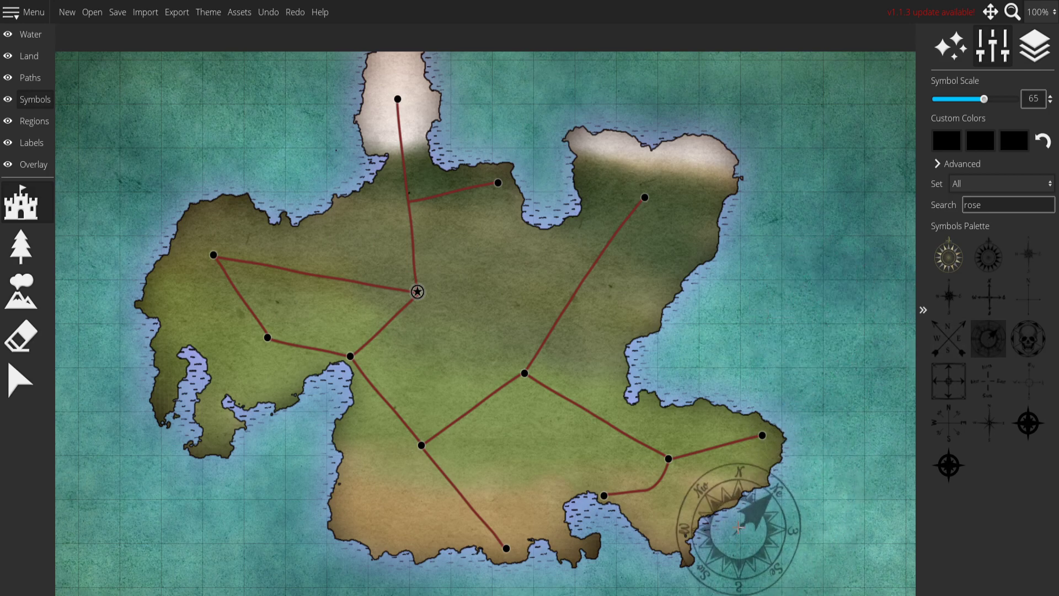
Try the dial compass and the skull compass in the southwestern sea, undoing each placement.
left_click(121, 518)
key("ctrl+z")
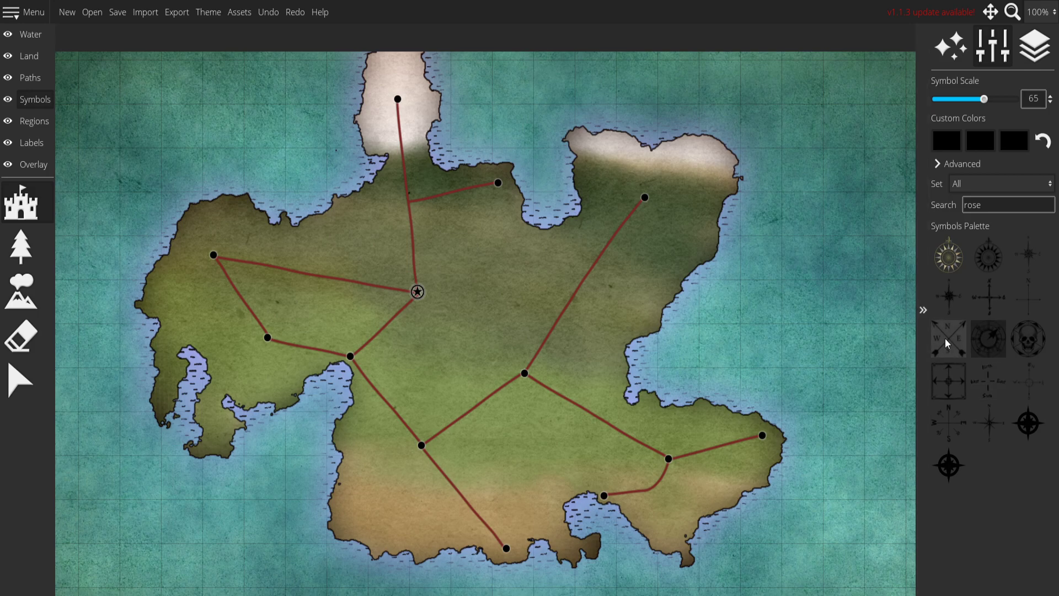
left_click(1028, 338)
left_click(123, 535)
key("ctrl+z")
Try the eight-direction lettered compass in the southwestern sea at scale 70 and undo it.
left_click(988, 423)
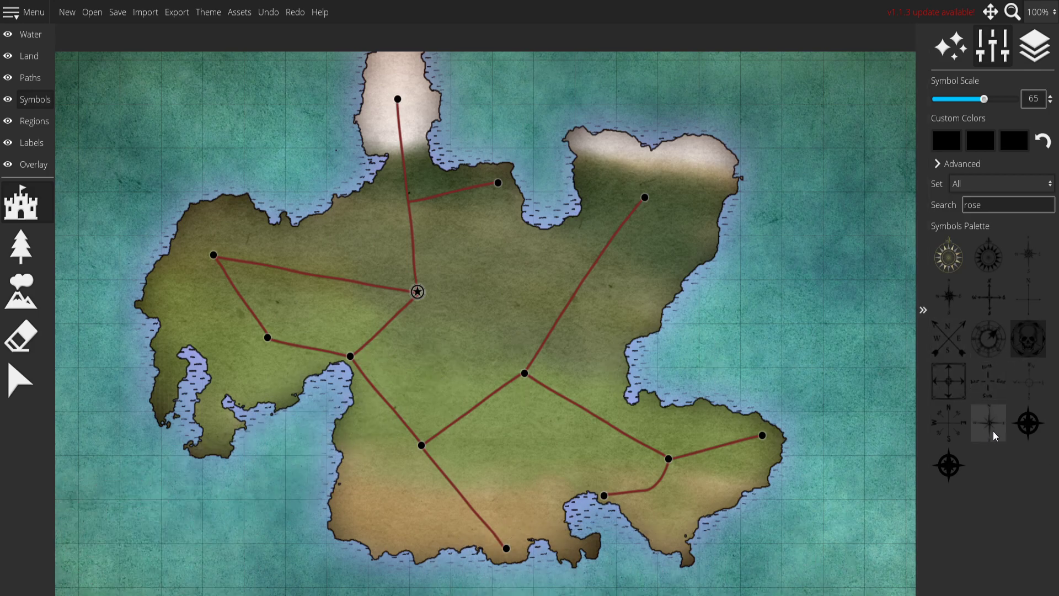
scroll(130, 504, "down", 5)
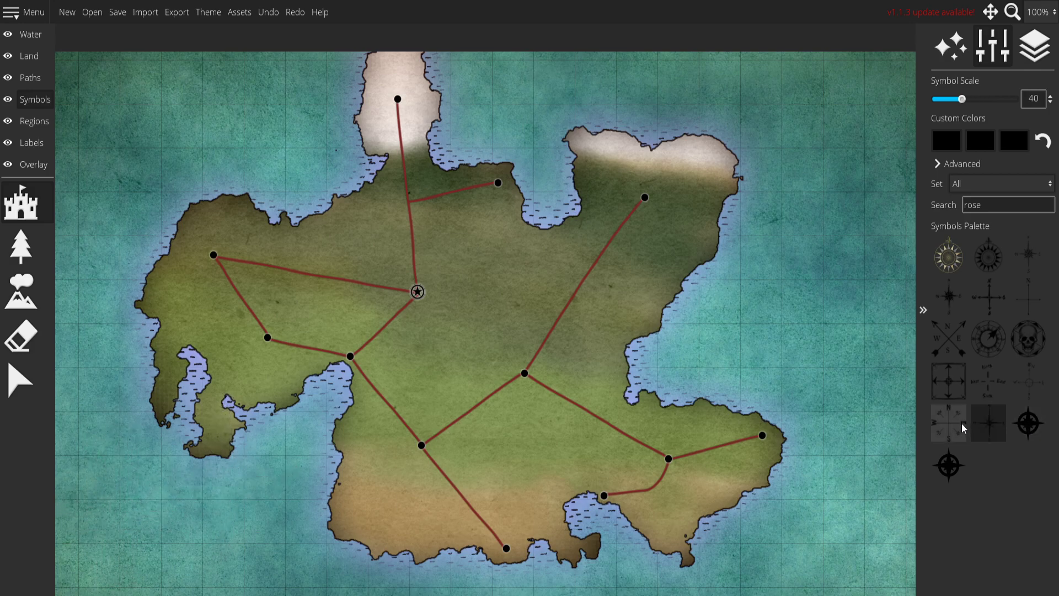
left_click(988, 379)
left_click(949, 423)
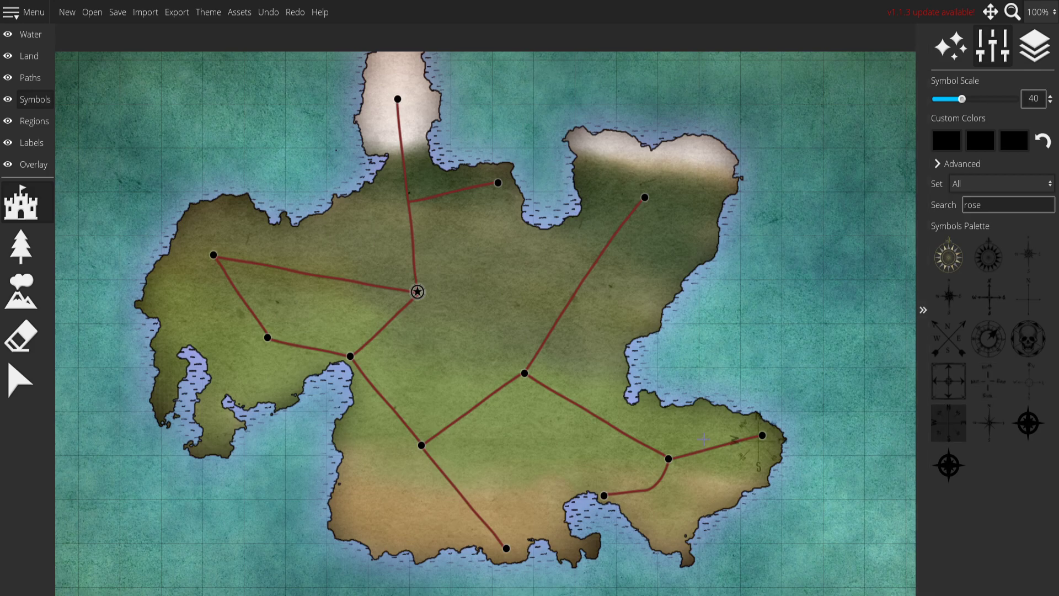
scroll(107, 516, "up", 6)
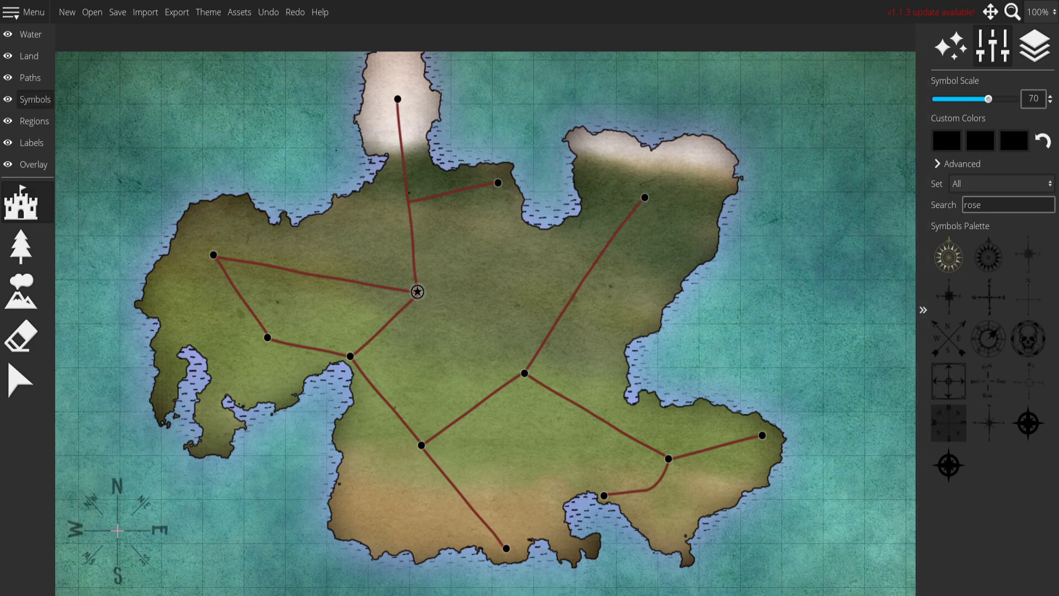
left_click(117, 530)
key("ctrl+z")
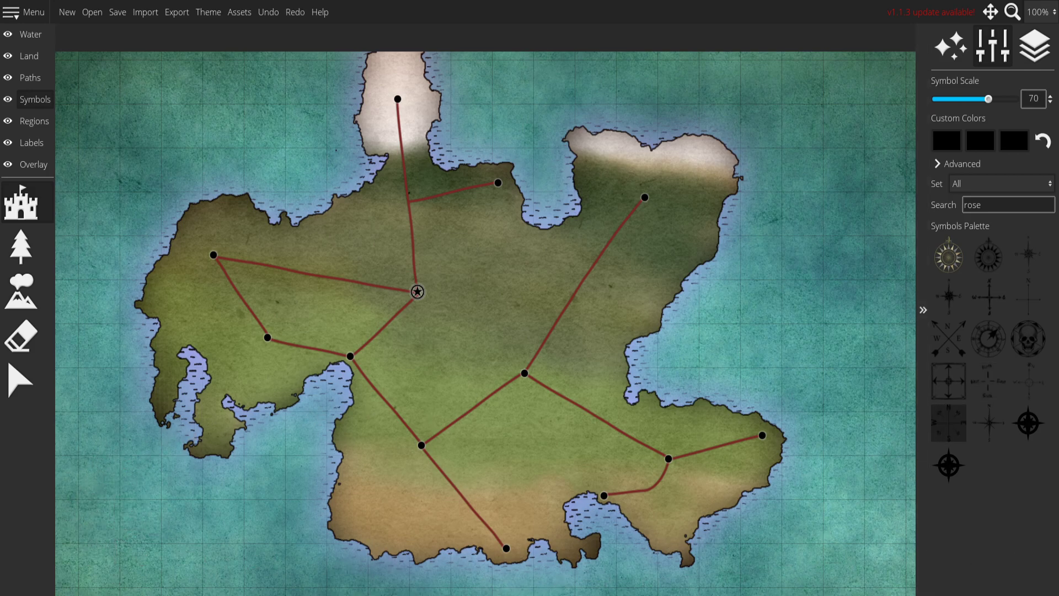
Place the round dial compass with the diagonal arrow in the map's southwestern corner at scale 60, undoing the smaller trial placements.
left_click(988, 253)
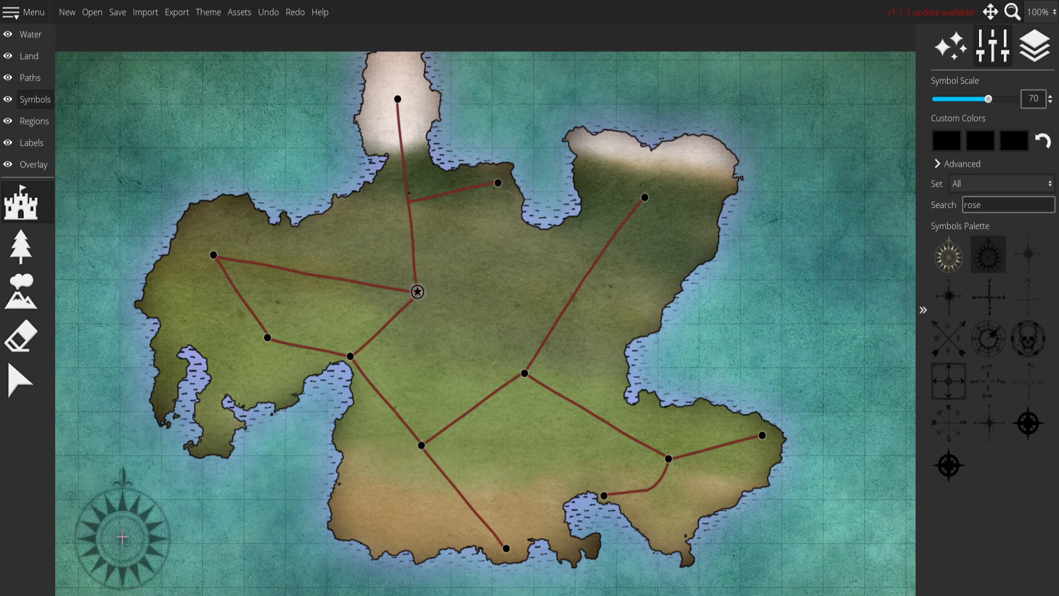
left_click(995, 327)
scroll(123, 503, "down", 5)
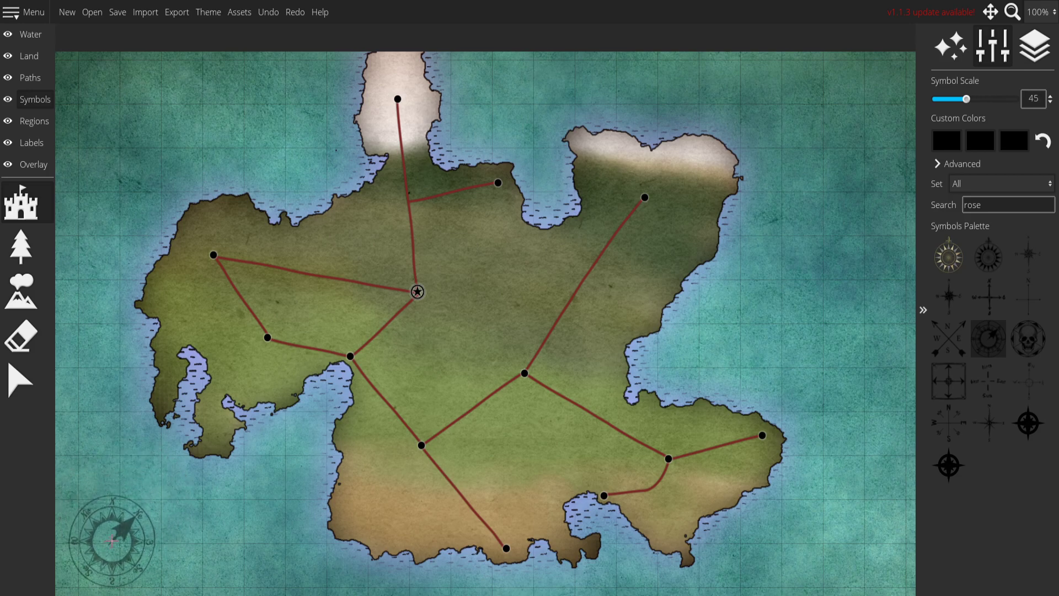
left_click(111, 539)
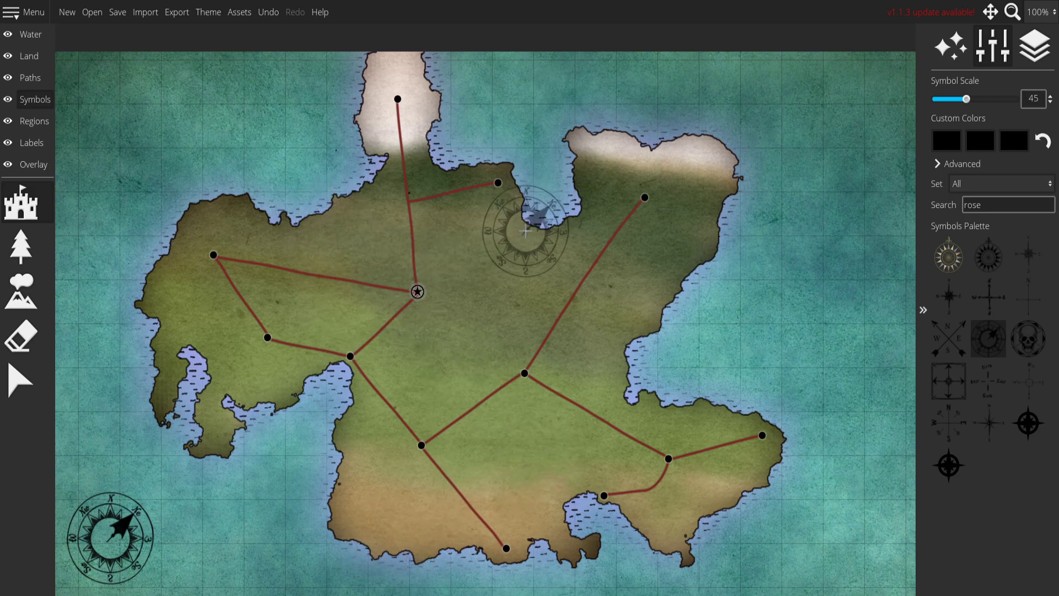
scroll(527, 232, "down", 1)
key("ctrl+z")
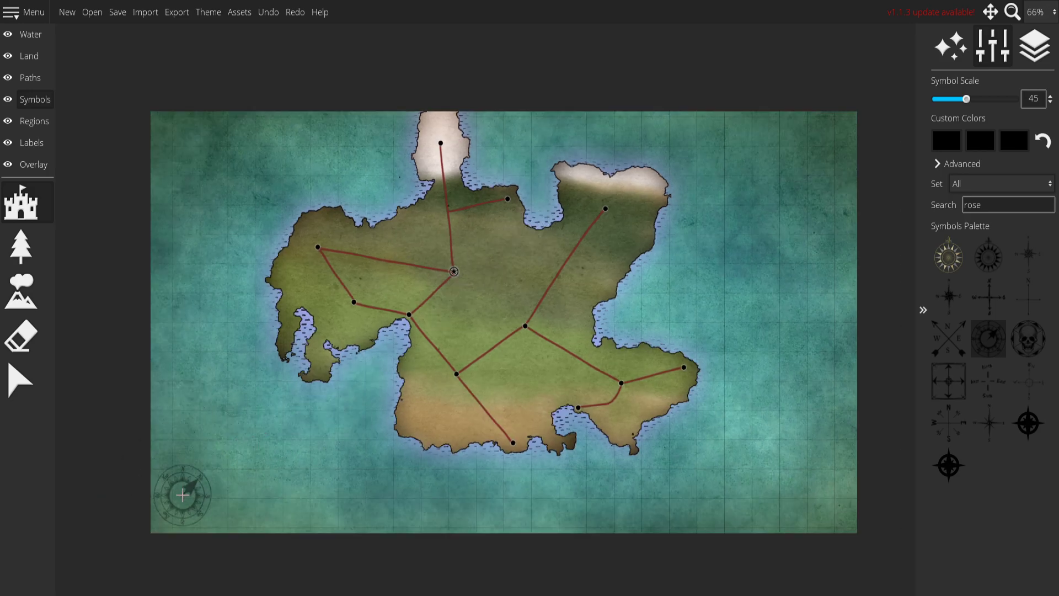
left_click(191, 489)
scroll(486, 340, "up", 1)
scroll(485, 340, "down", 1)
key("ctrl+z")
scroll(153, 500, "up", 3)
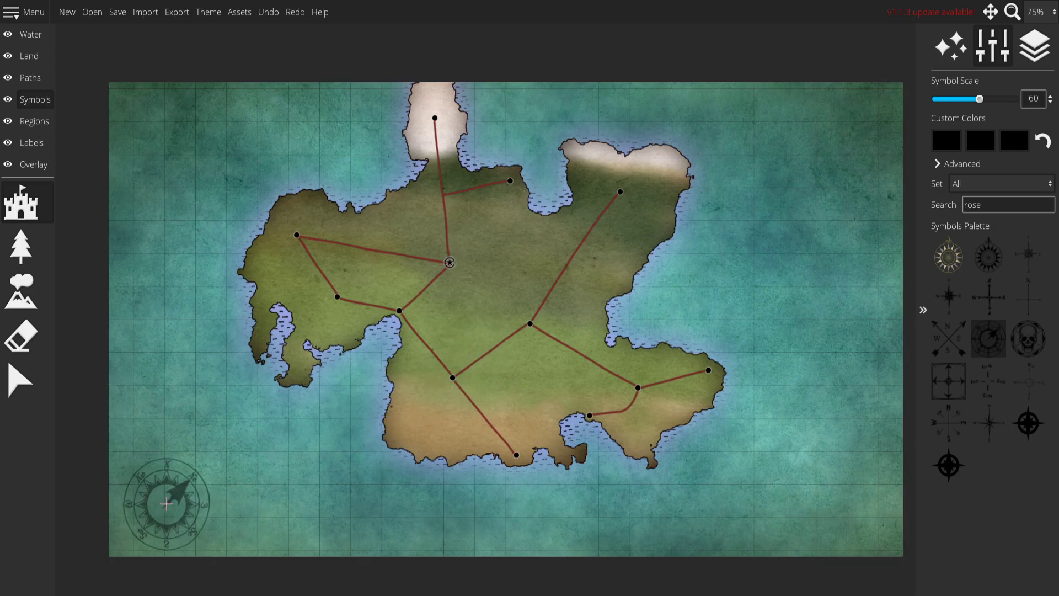
left_click(162, 502)
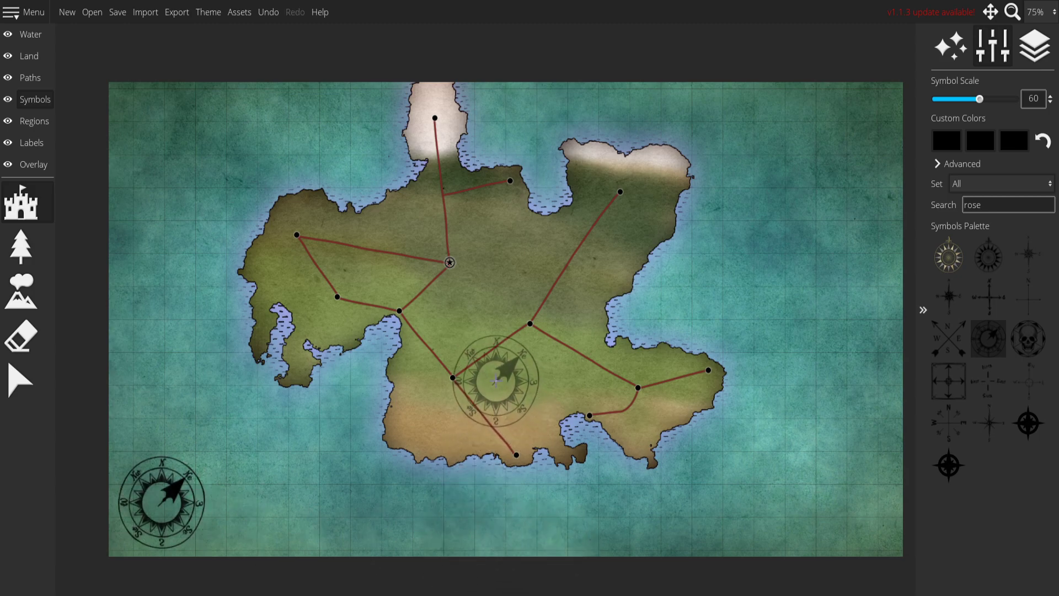
scroll(145, 314, "up", 1)
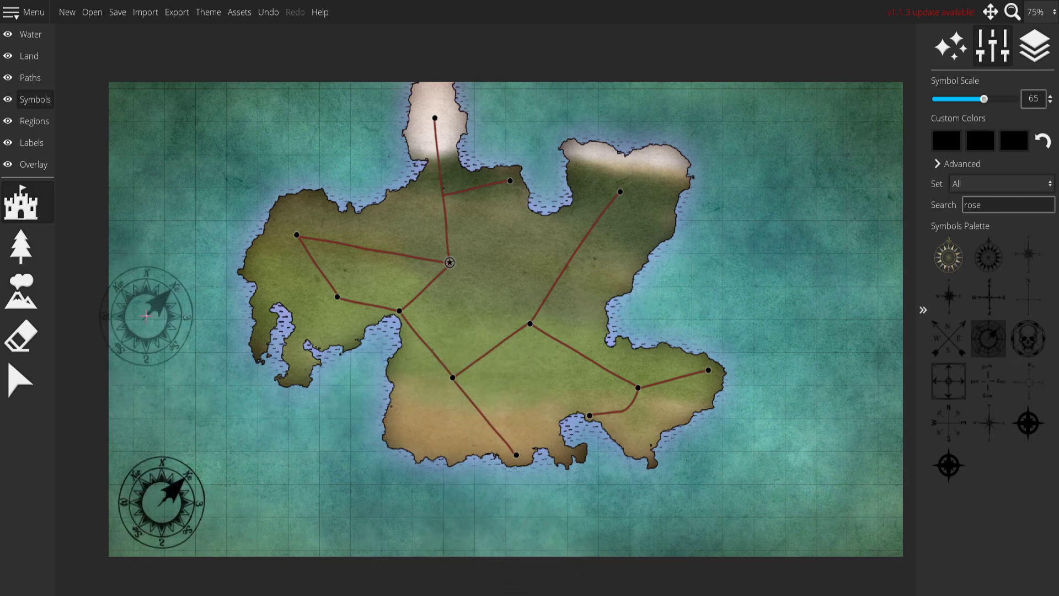
Create a scale bar in Miles with 5 segments and move it into the sea off the east coast.
left_click(35, 165)
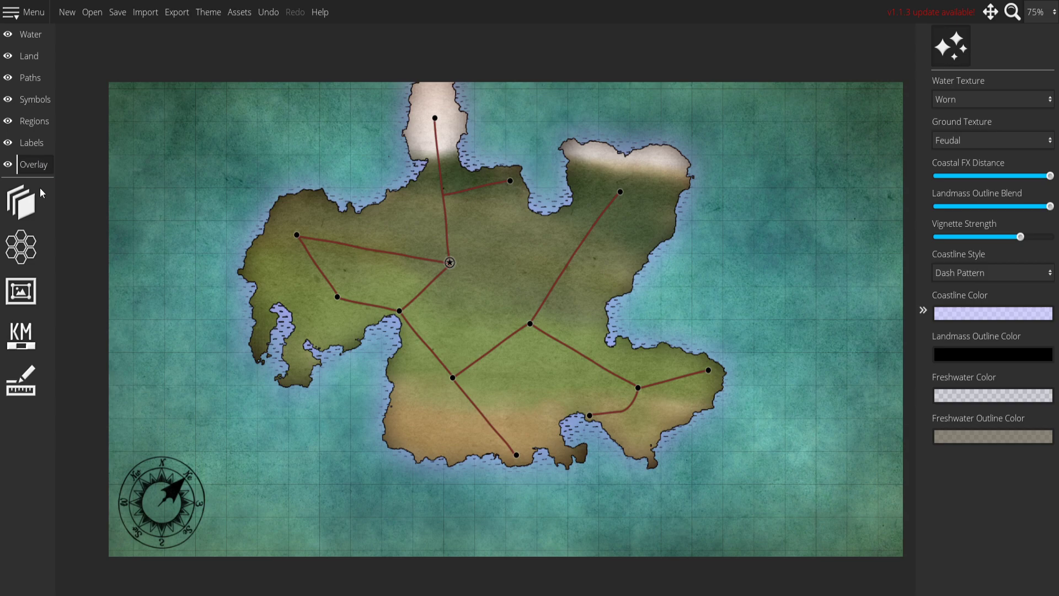
left_click(37, 340)
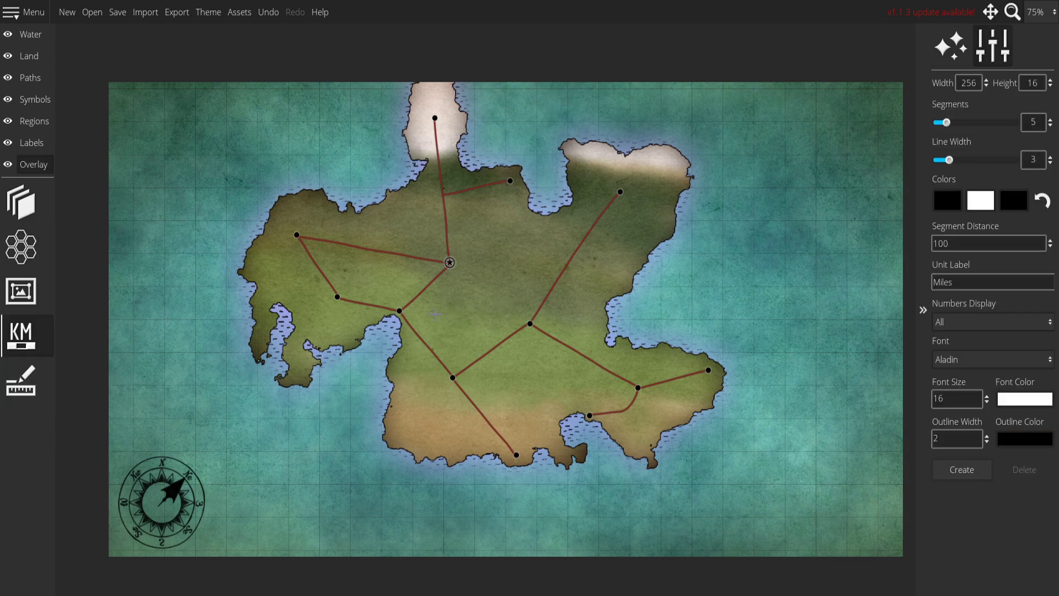
left_click(971, 470)
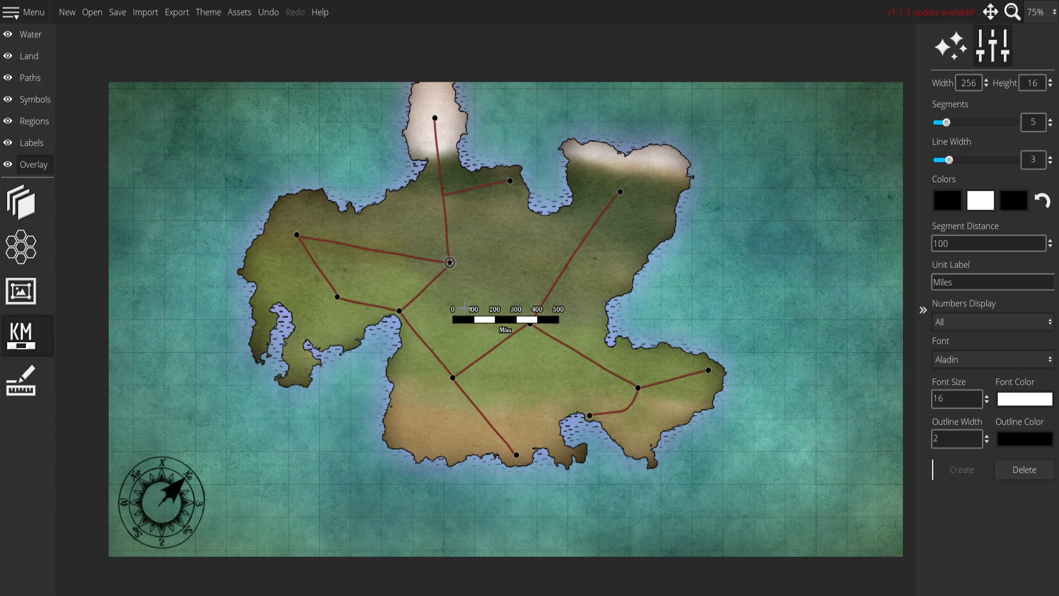
scroll(601, 265, "up", 3)
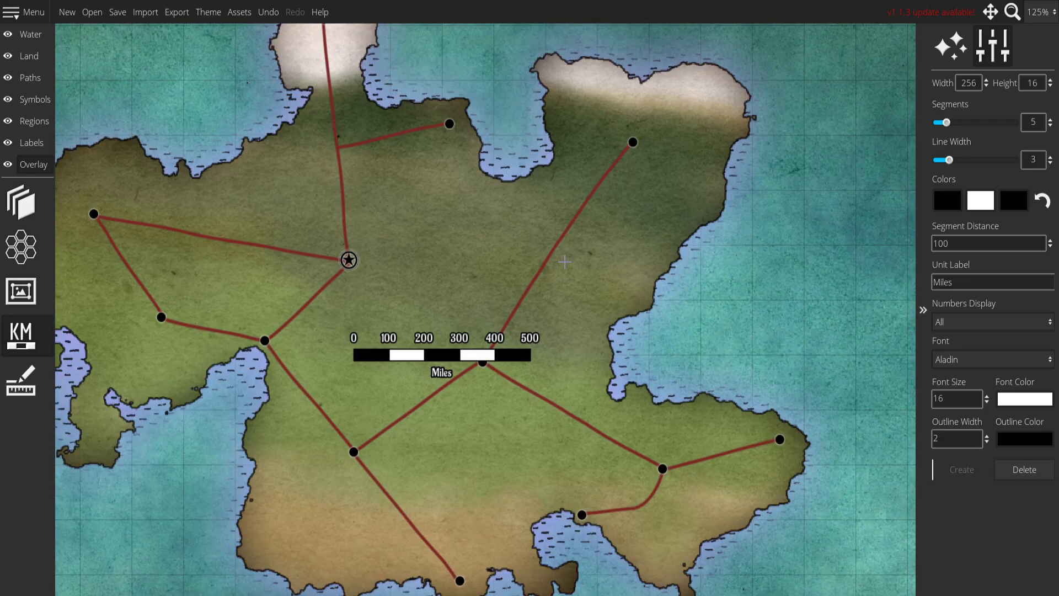
left_click_drag(453, 362, 765, 343)
left_click_drag(850, 382, 733, 365)
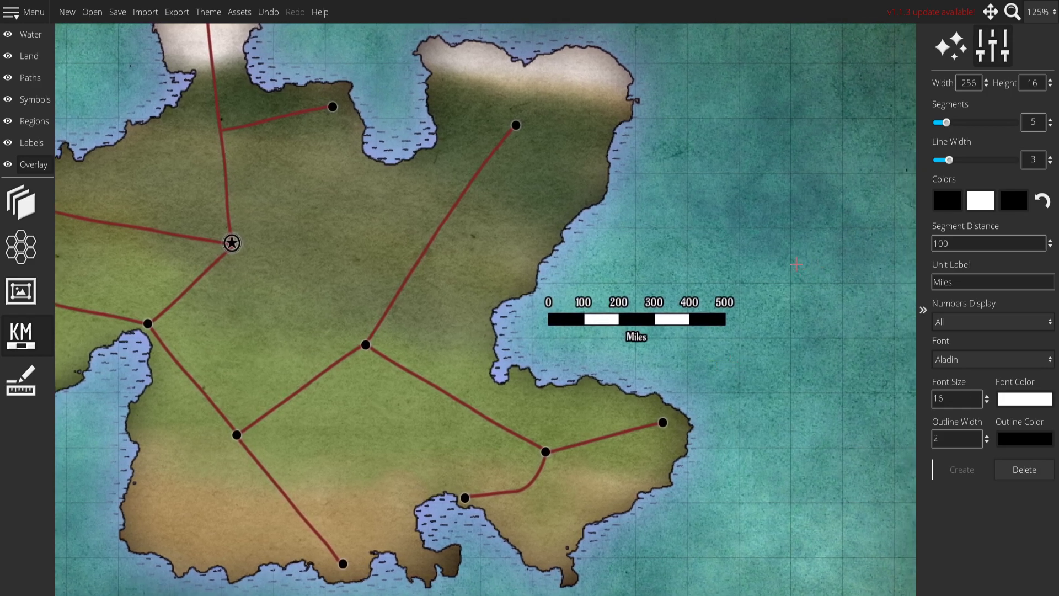
Set the scale bar's segment distance to 150 miles.
left_click_drag(962, 252, 933, 251)
type("150")
key("BackSpace")
key("BackSpace")
key("BackSpace")
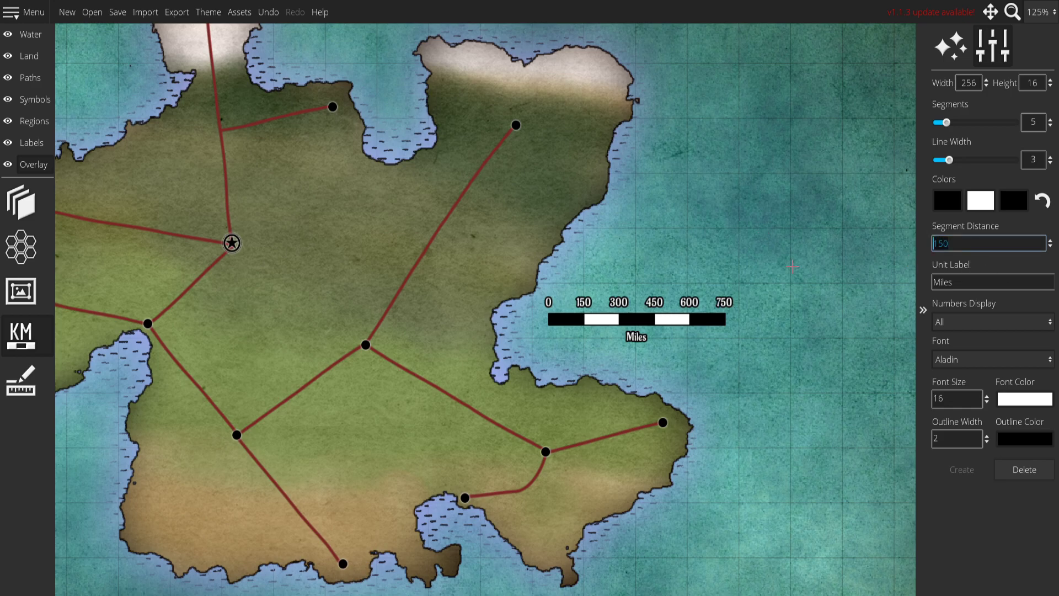
Set the scale bar's segment distance to 100 miles and its line width to 2.
type("100")
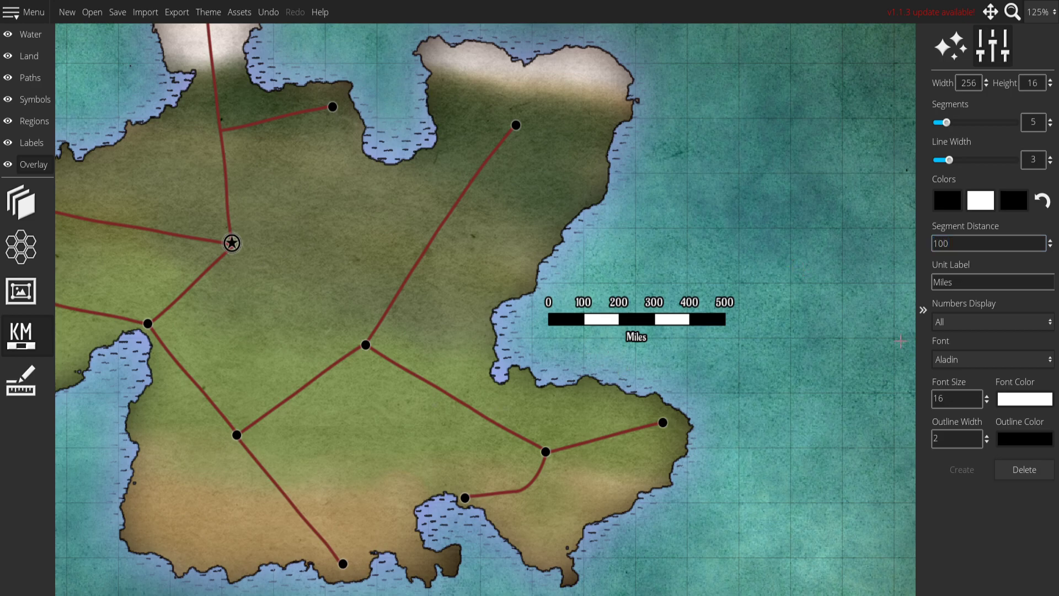
left_click(967, 172)
left_click_drag(954, 162, 885, 166)
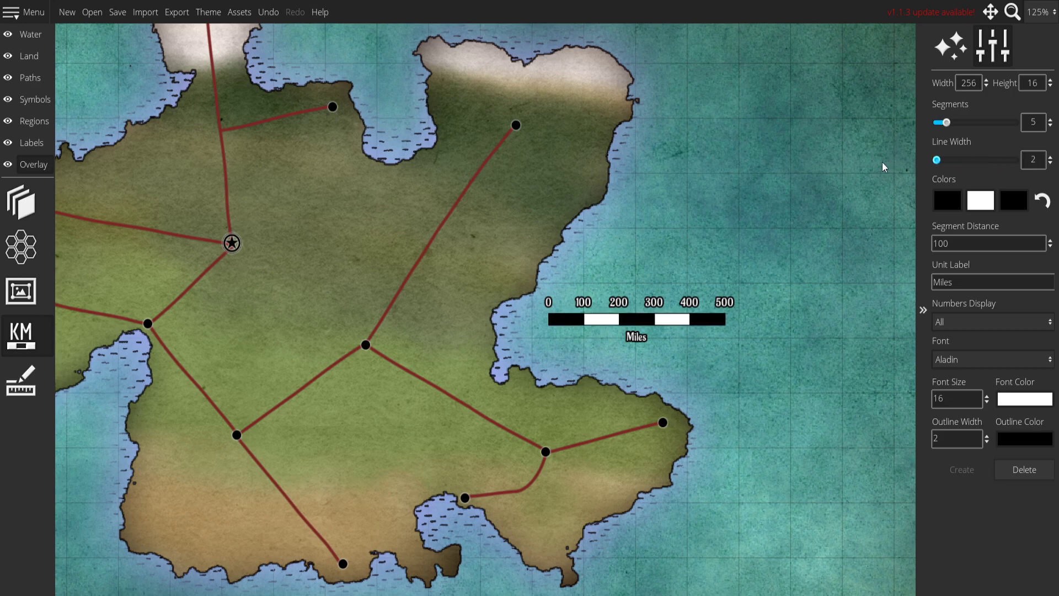
Set the scale bar's width to 350 and shift it to compare its segments with the water grid.
double_click(981, 82)
type("350")
key("Return")
left_click_drag(563, 320, 580, 324)
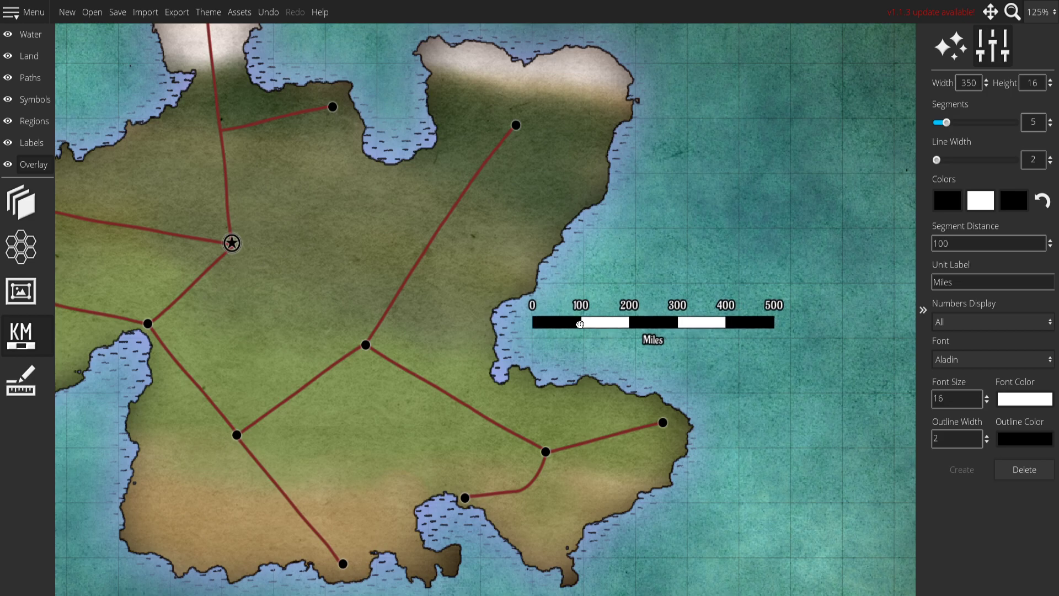
Set the scale bar's width to 363 and realign its zero end with a grid line.
key("shift+Tab")
key("shift+Tab")
key("shift+Tab")
type("363")
key("Return")
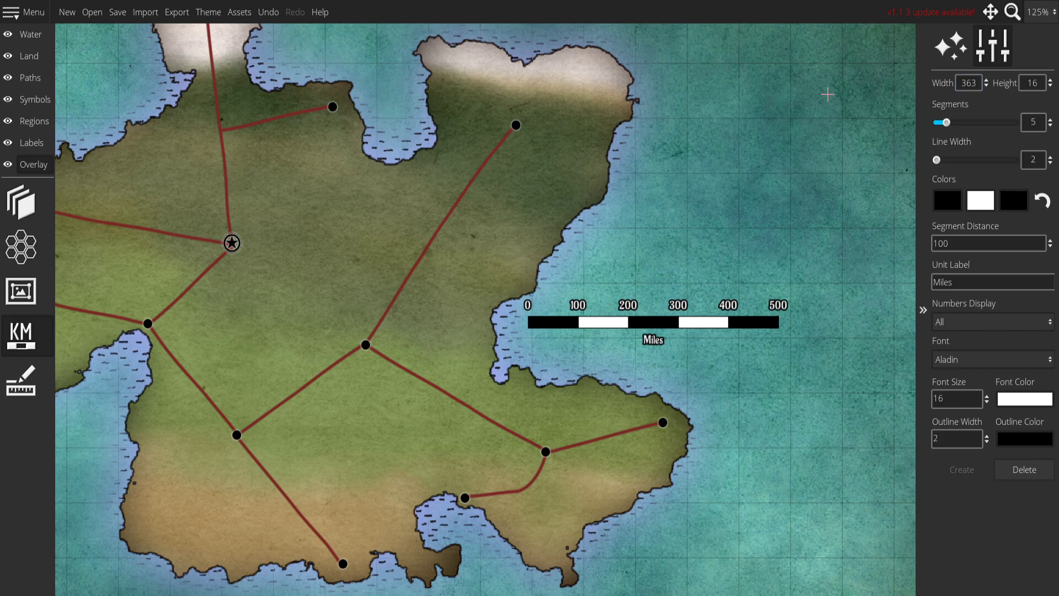
left_click_drag(564, 325, 569, 327)
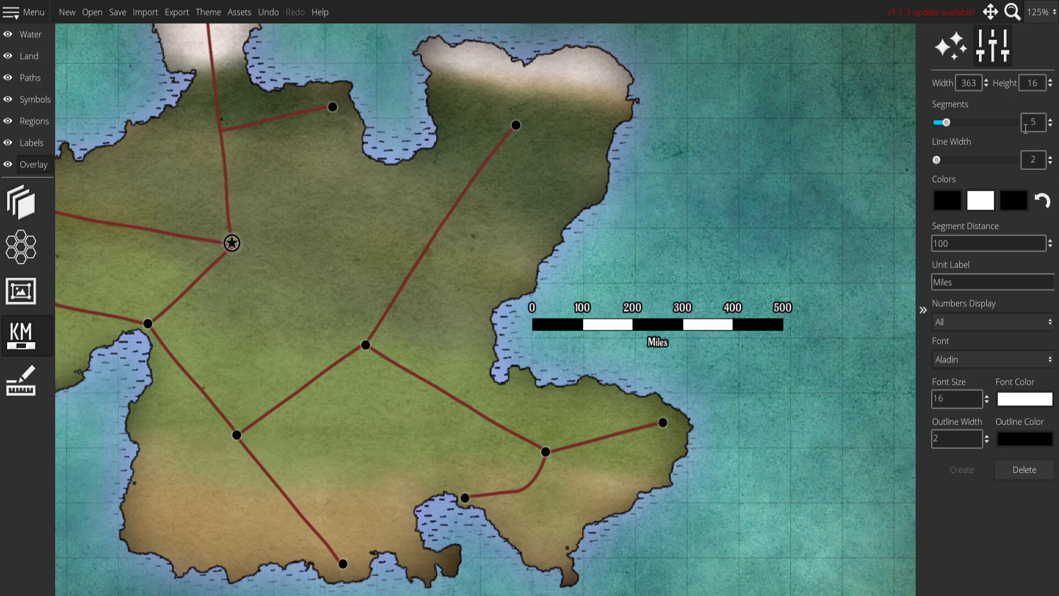
Widen the scale bar to 370, fine-tune it to 374, and line its segments up with the water grid squares.
left_click(970, 83)
type("370")
key("Return")
left_click_drag(549, 325, 552, 325)
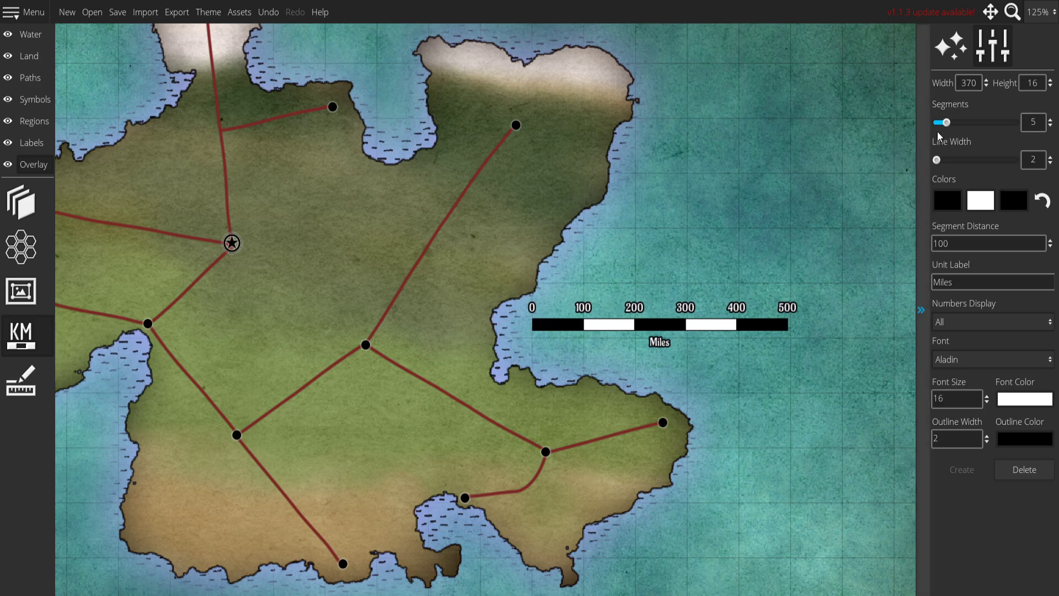
key("BackSpace")
type("4")
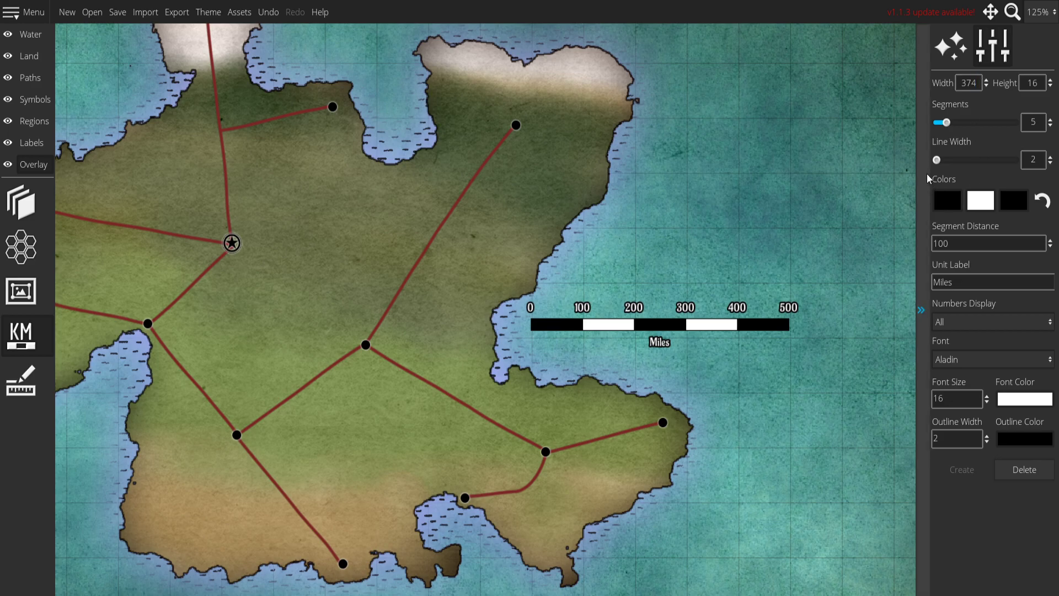
left_click_drag(590, 328, 591, 329)
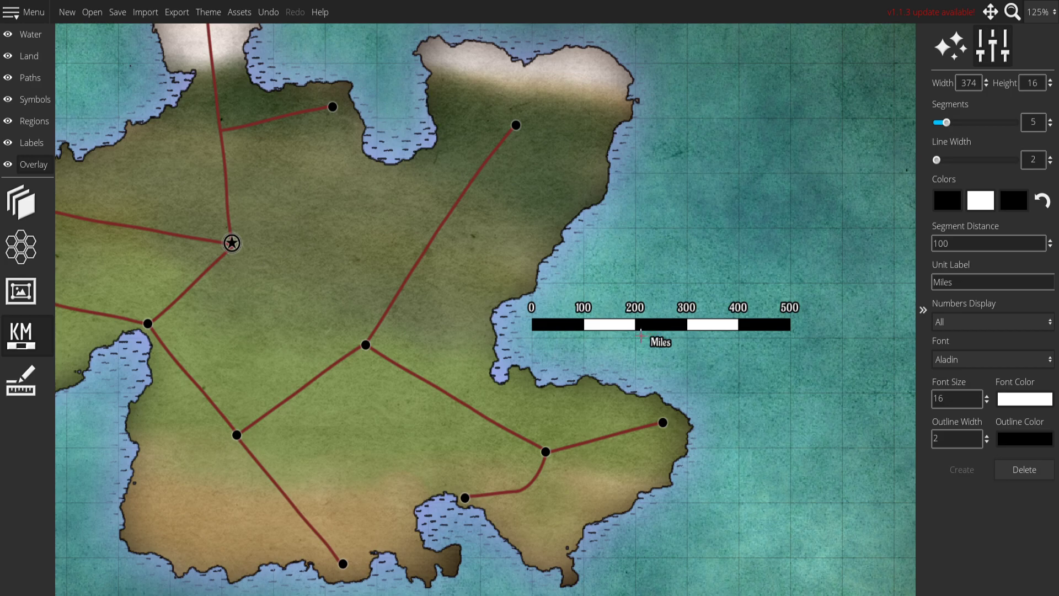
Move the scale bar from the east coast to the southwestern sea, just east of the compass rose.
left_click_drag(619, 328, 223, 563)
scroll(227, 455, "down", 5)
scroll(227, 455, "left", 8)
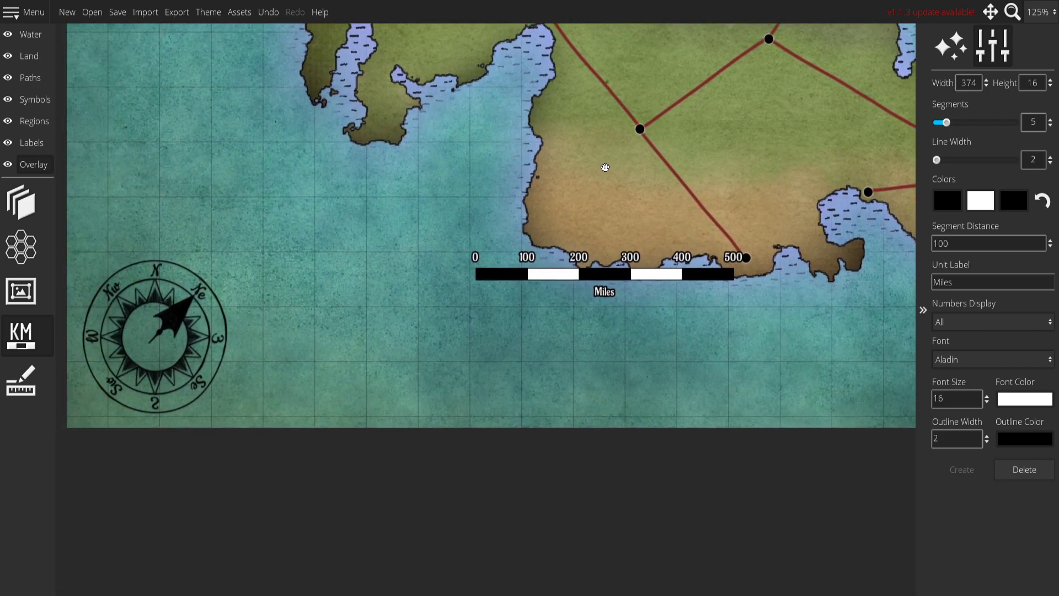
left_click_drag(552, 288, 346, 418)
Measure the distance in pixels from the northwestern settlement to its southern neighbour with the ruler, and clear the measurement.
left_click_drag(637, 169, 415, 481)
left_click(34, 380)
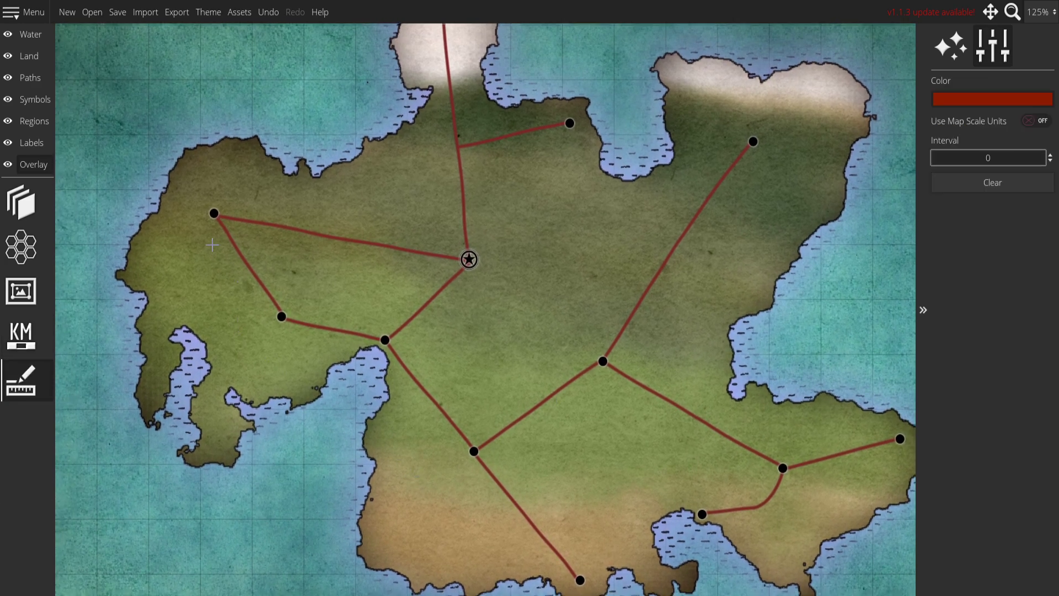
left_click_drag(214, 213, 278, 318)
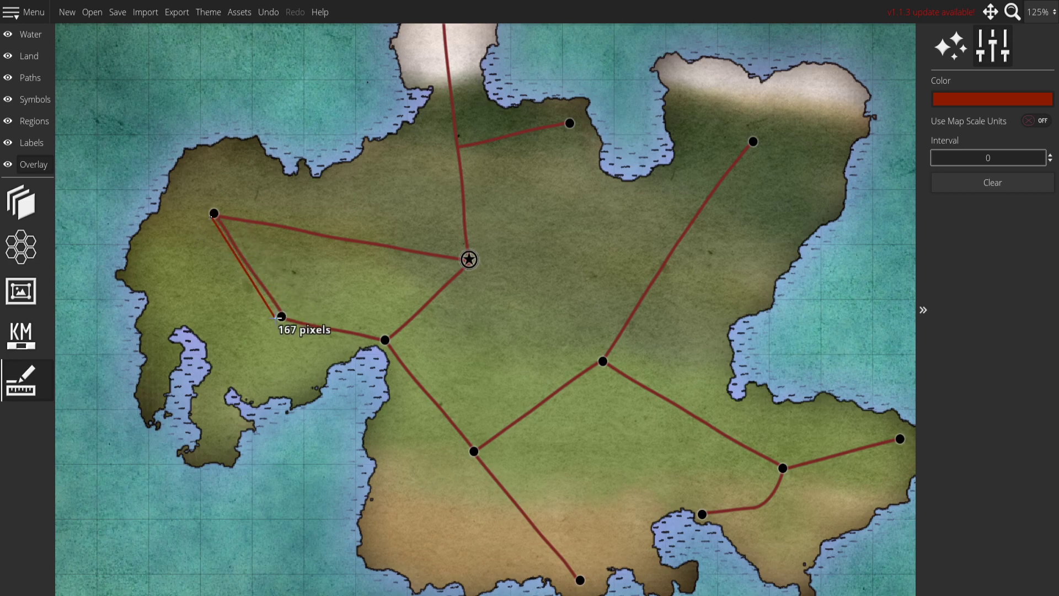
left_click(276, 317)
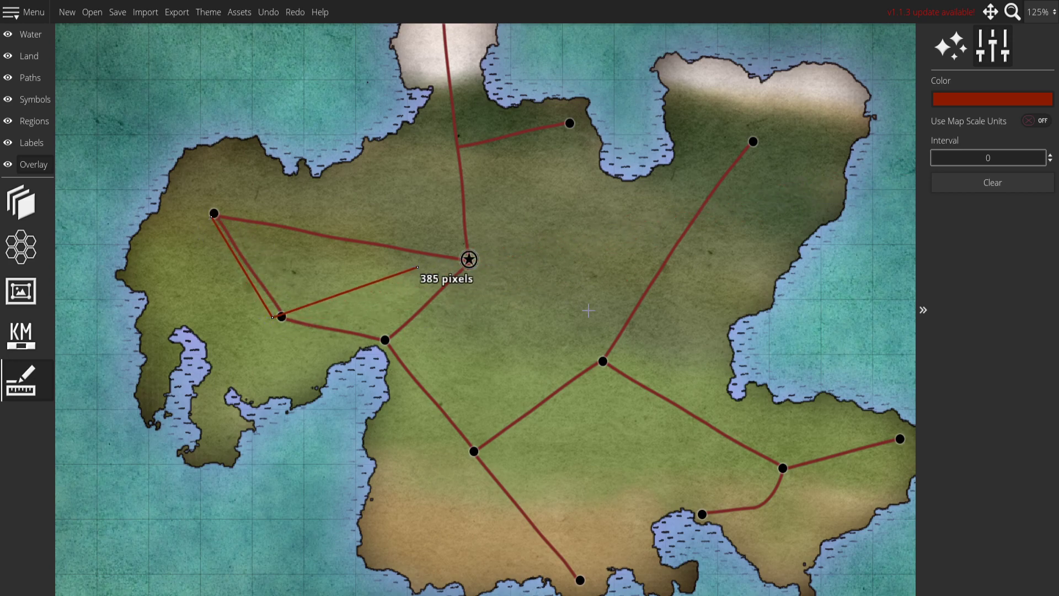
left_click(970, 182)
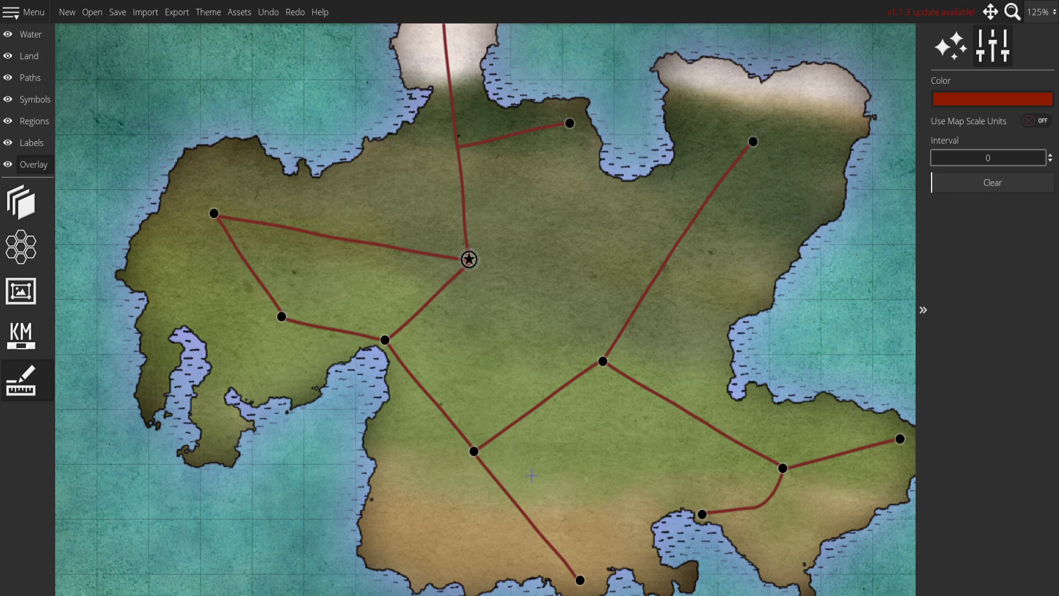
Redo the last undone action.
left_click_drag(470, 498, 643, 348)
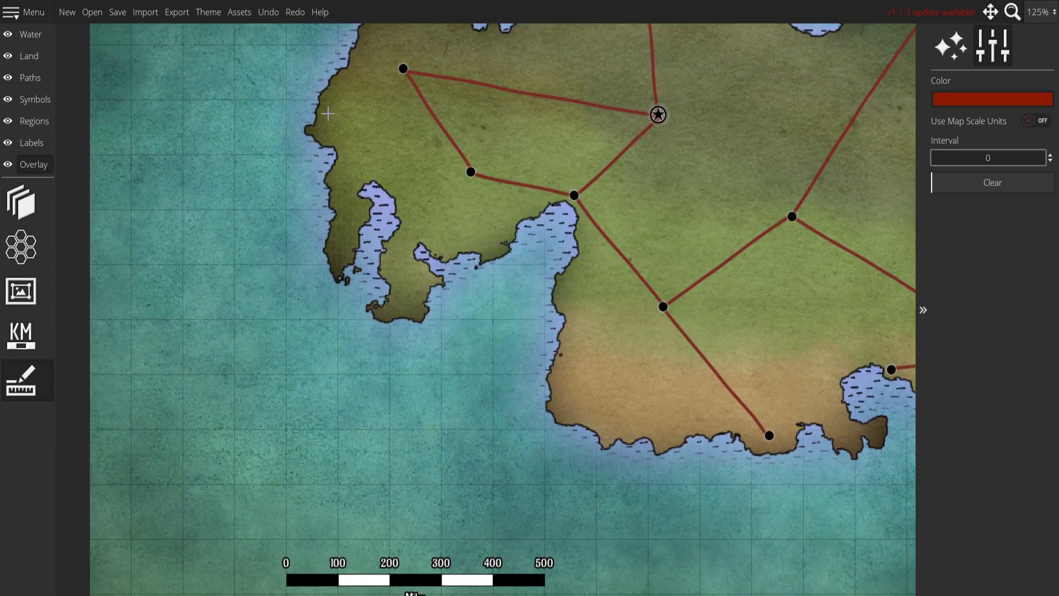
left_click(304, 21)
left_click_drag(679, 302, 531, 423)
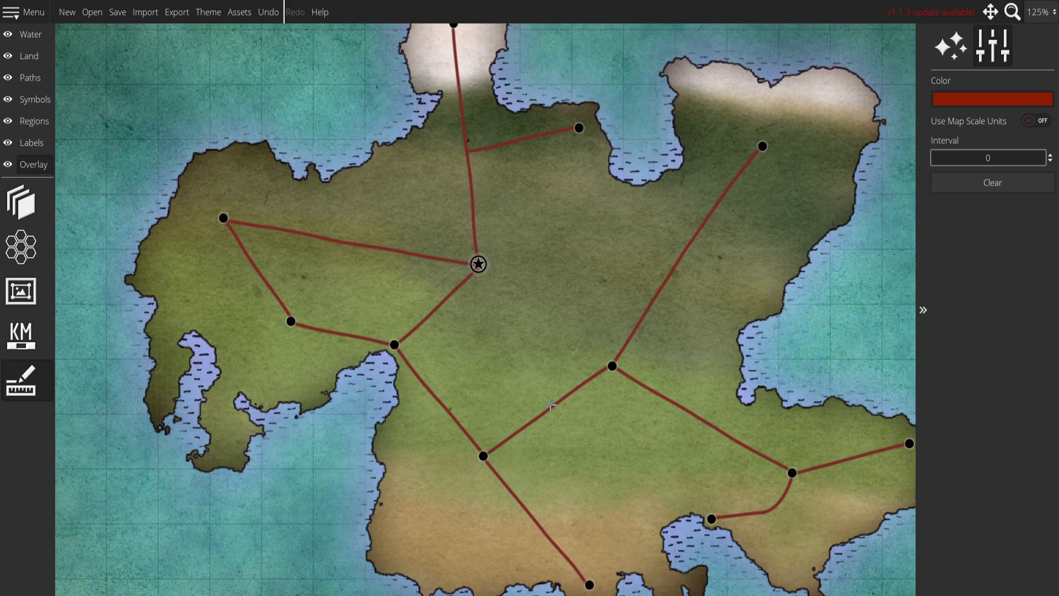
Turn on map scale units for the ruler, measure from the northwestern settlement to the starred capital, and clear the measurement.
left_click(1037, 121)
left_click_drag(227, 218, 485, 272)
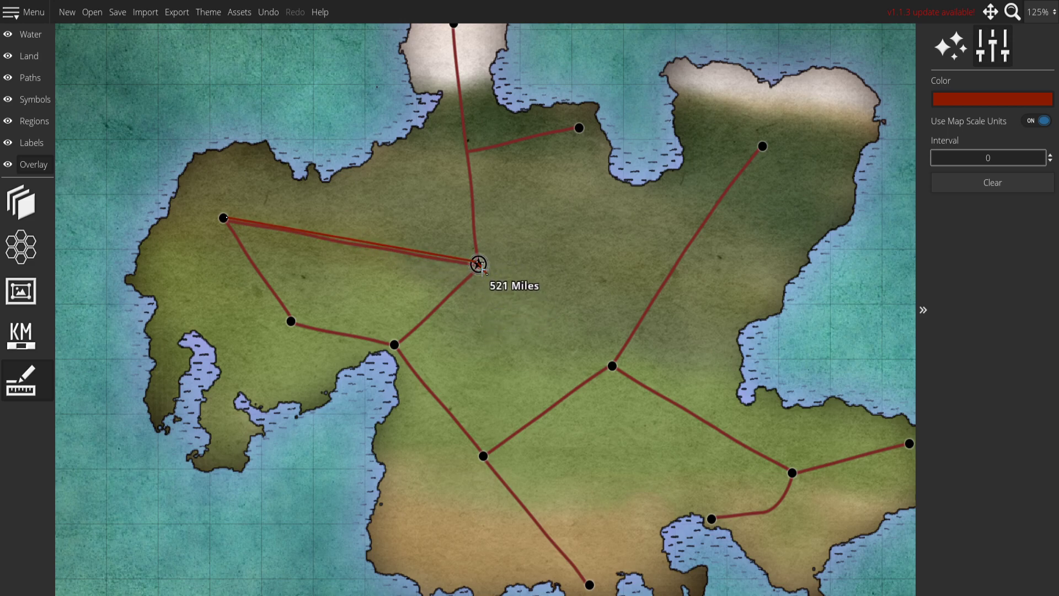
left_click(961, 180)
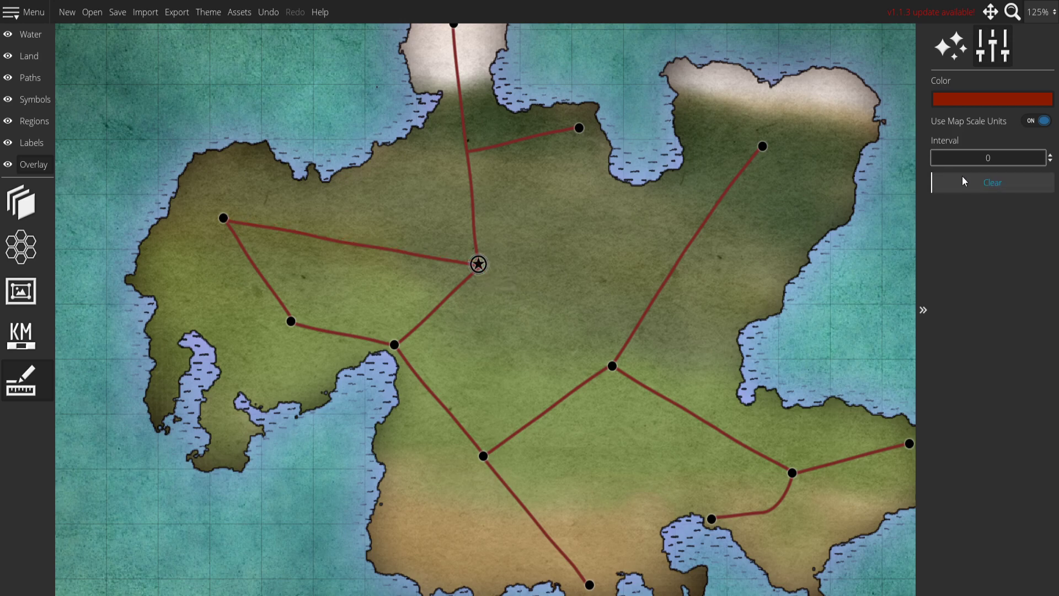
left_click_drag(658, 248, 580, 200)
scroll(580, 199, "down", 5)
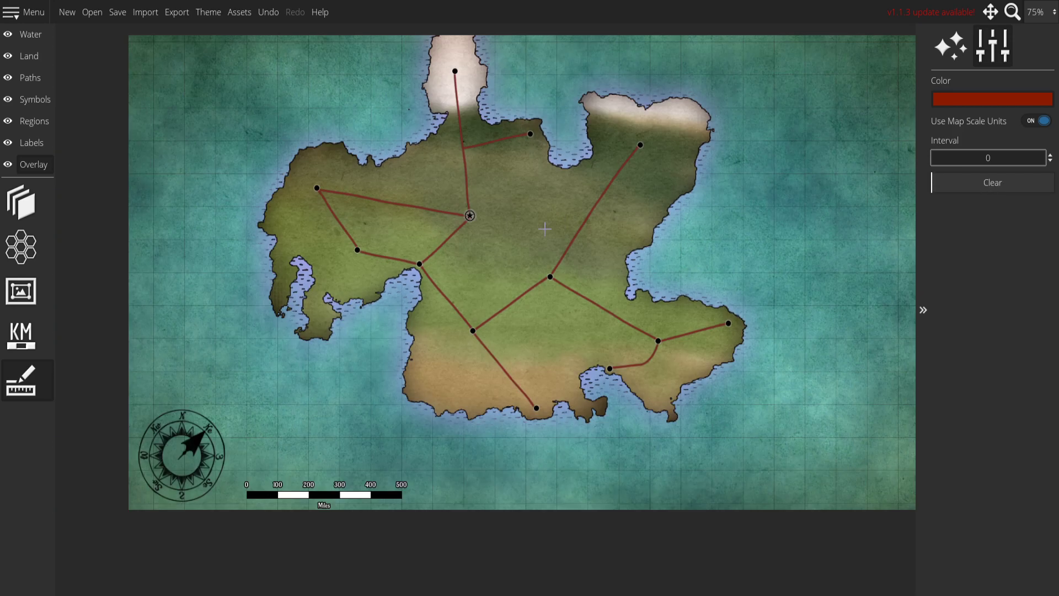
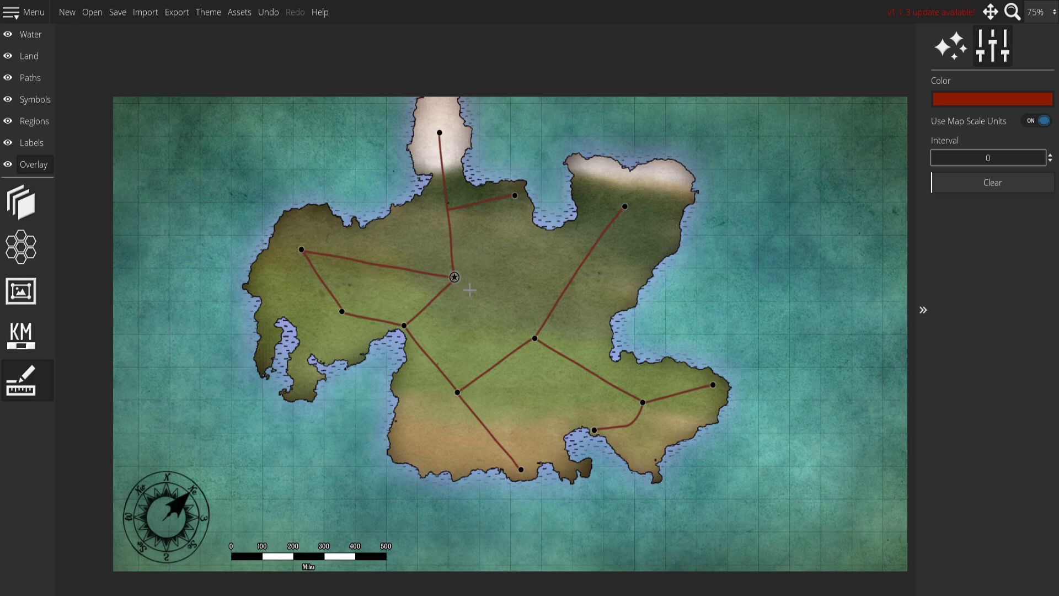
scroll(455, 277, "up", 2)
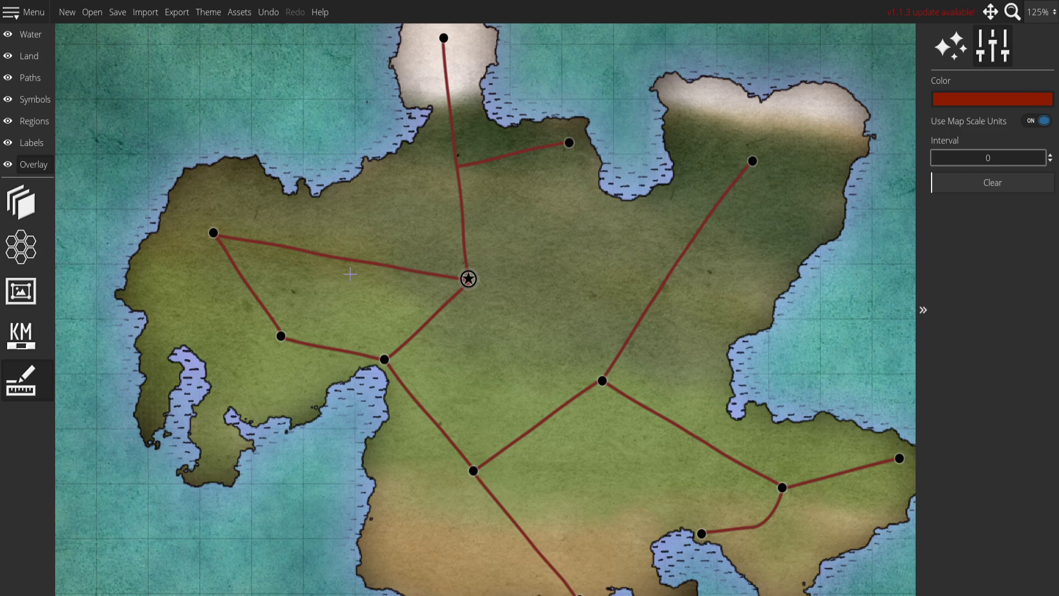
left_click_drag(604, 293, 531, 233)
left_click_drag(444, 209, 451, 245)
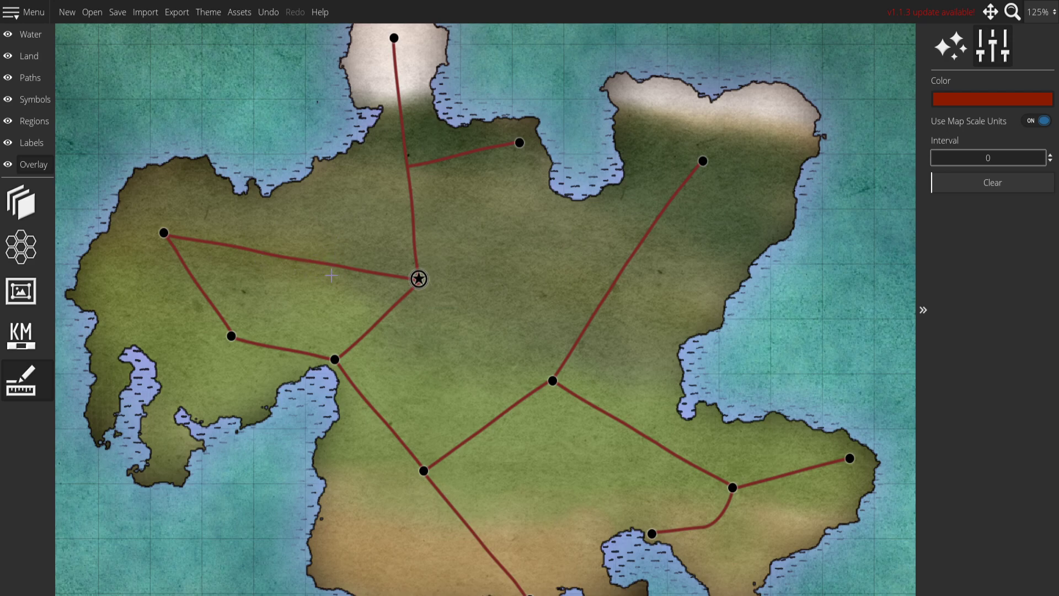
left_click_drag(457, 256, 413, 225)
scroll(538, 249, "down", 1)
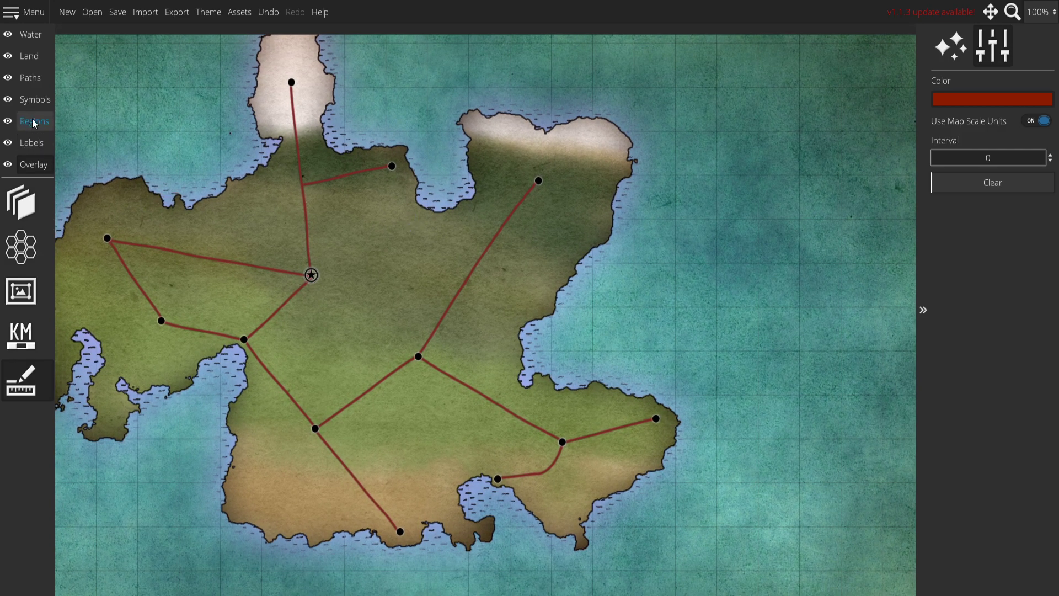
Place steep pointed mountain symbols at scale 65 in the northern interior, east of the starred capital.
left_click(35, 100)
left_click_drag(345, 252, 418, 243)
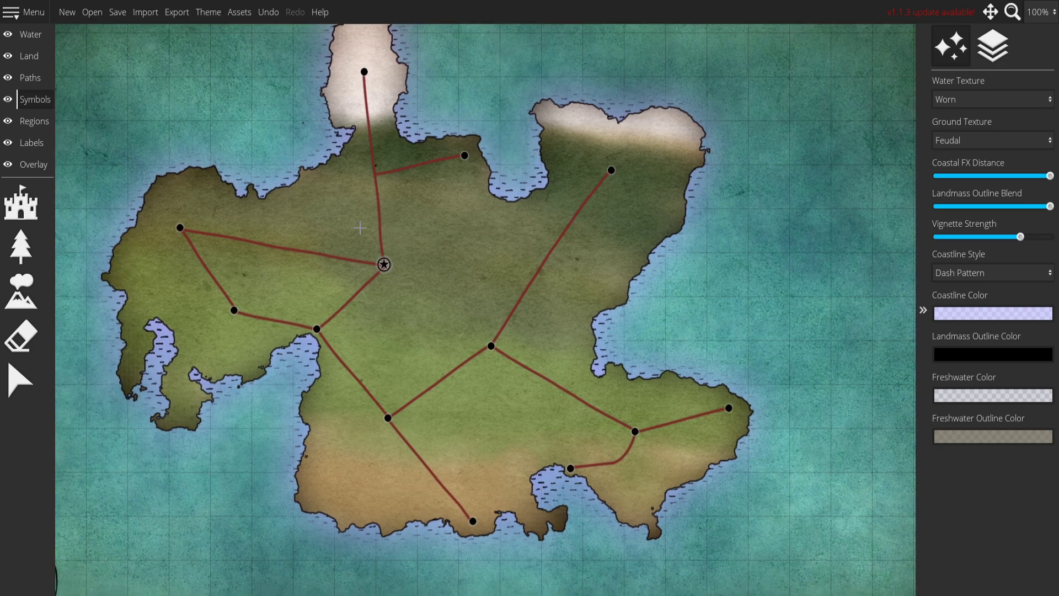
left_click(21, 291)
left_click(989, 393)
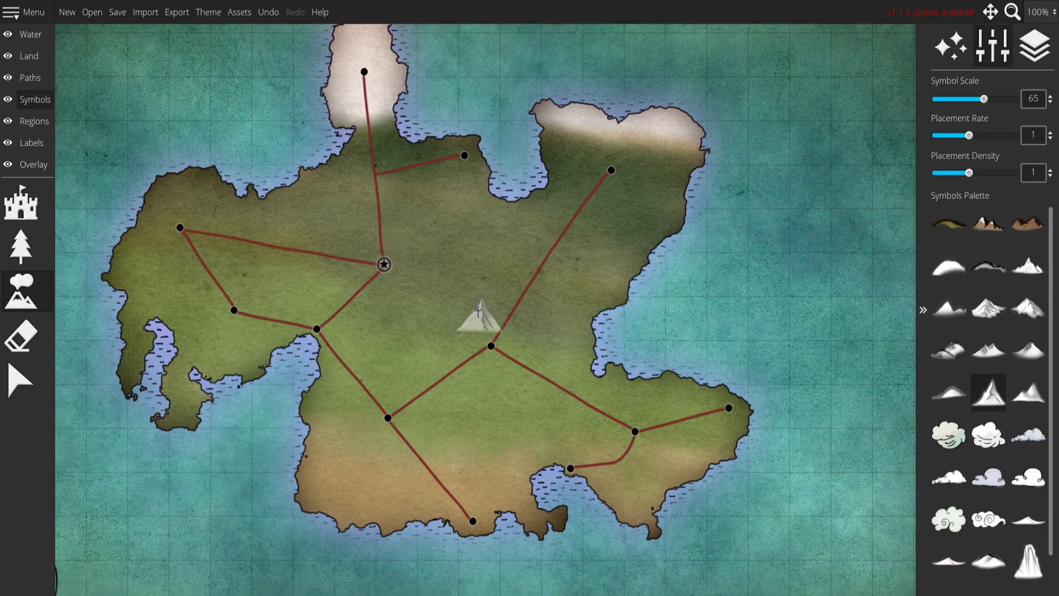
left_click(473, 226)
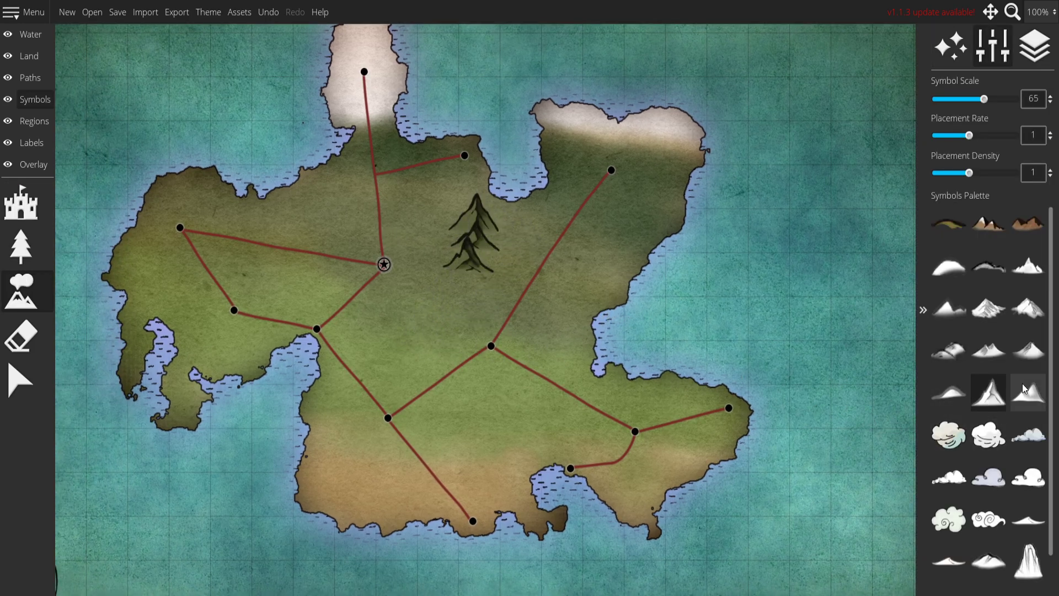
Try three other mountain styles in separate strokes, beside the starred capital and east of the pointed peaks.
left_click(989, 351)
left_click_drag(436, 194, 401, 255)
left_click(989, 308)
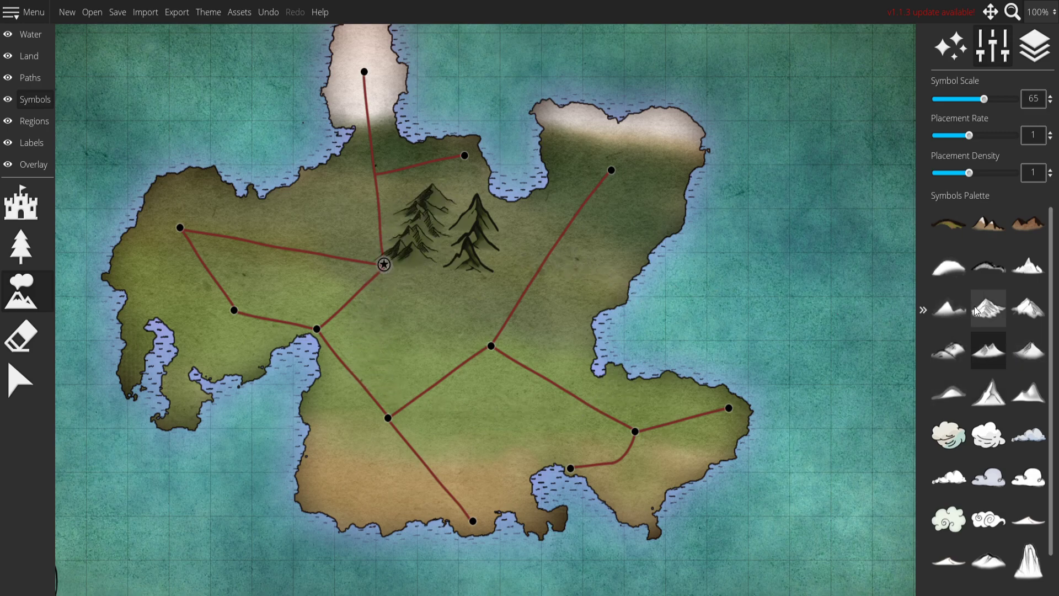
left_click_drag(367, 201, 309, 252)
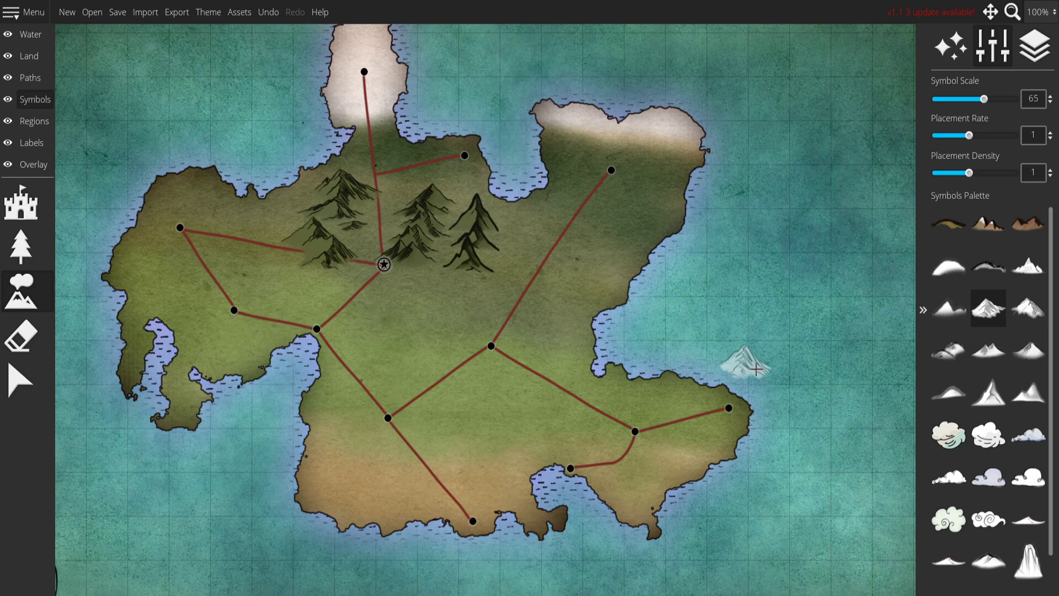
left_click(981, 394)
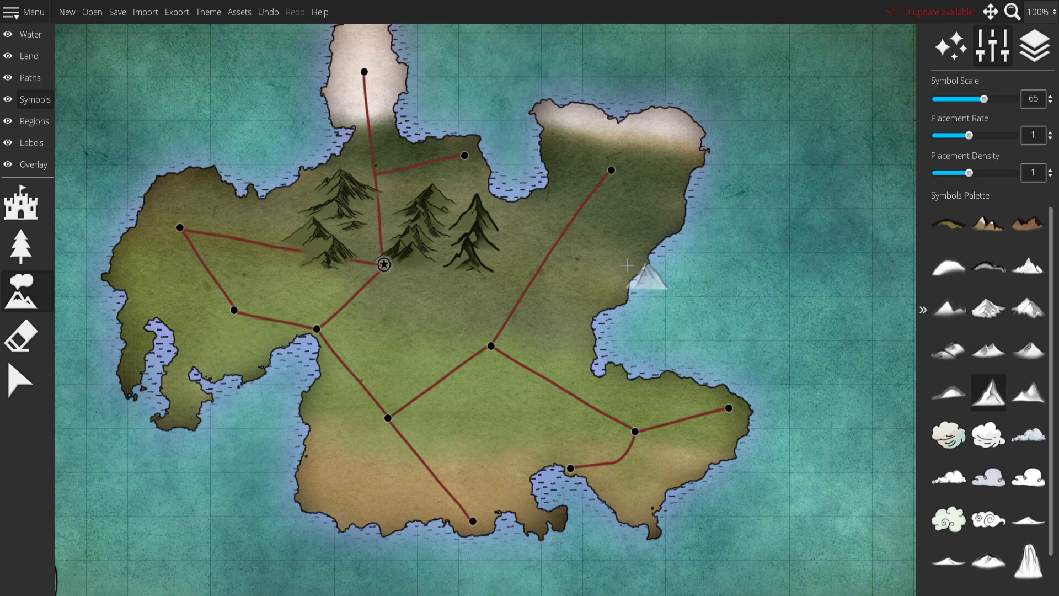
left_click(1029, 271)
left_click_drag(542, 188, 500, 278)
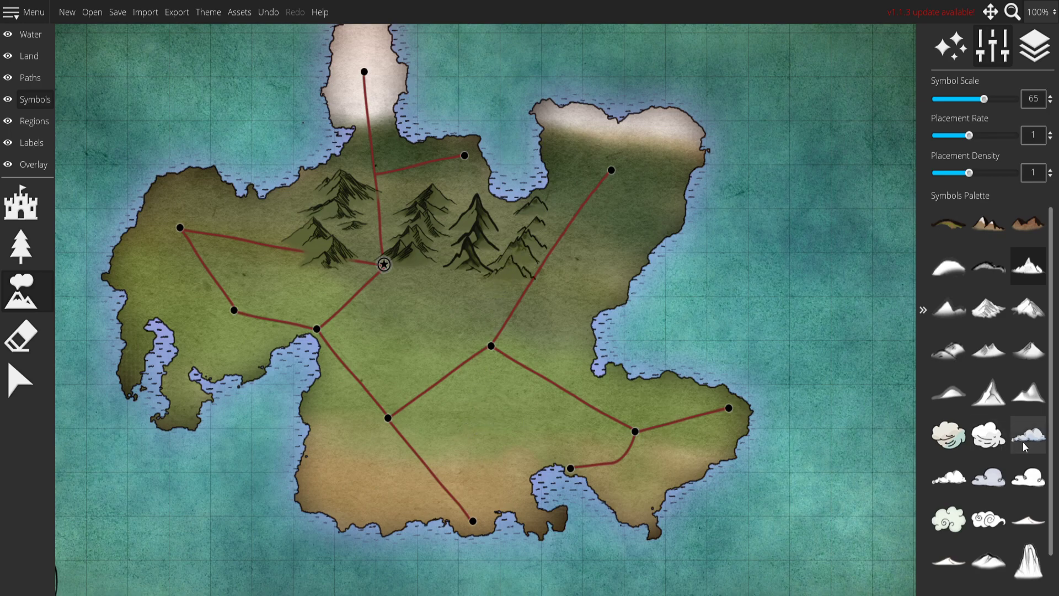
Try the tall rock-spire mountains and the last mountain style of the palette in the northeast, undoing each stroke.
scroll(1042, 518, "down", 1)
left_click(1041, 518)
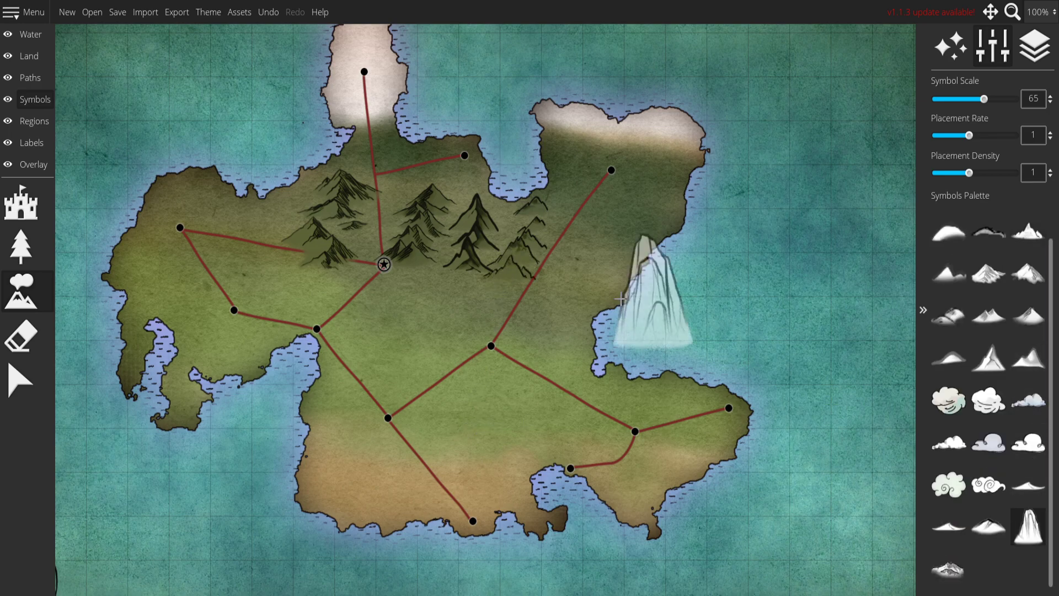
left_click_drag(617, 199, 584, 248)
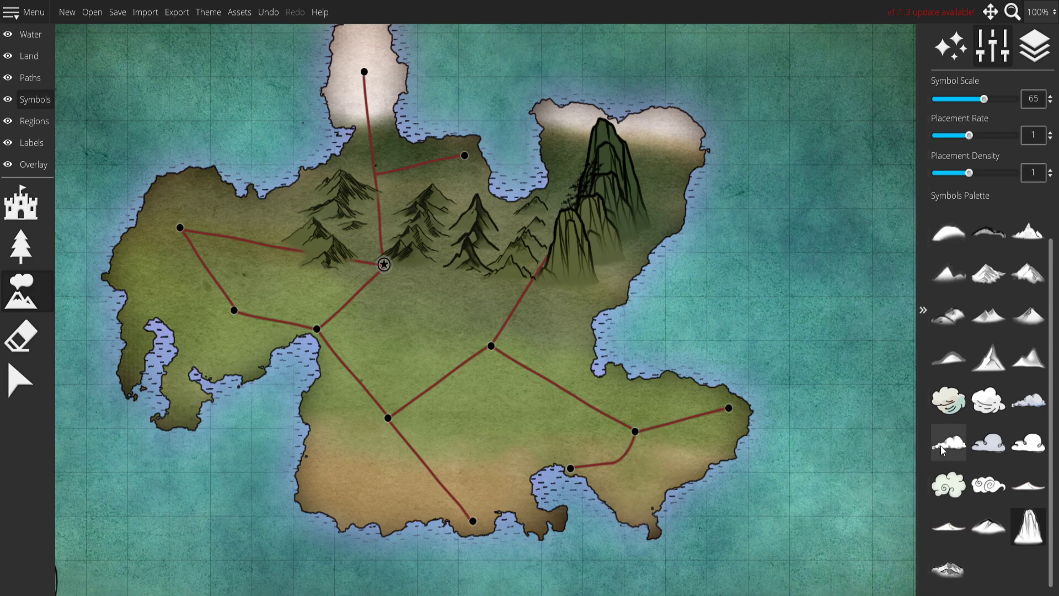
key("ctrl+z")
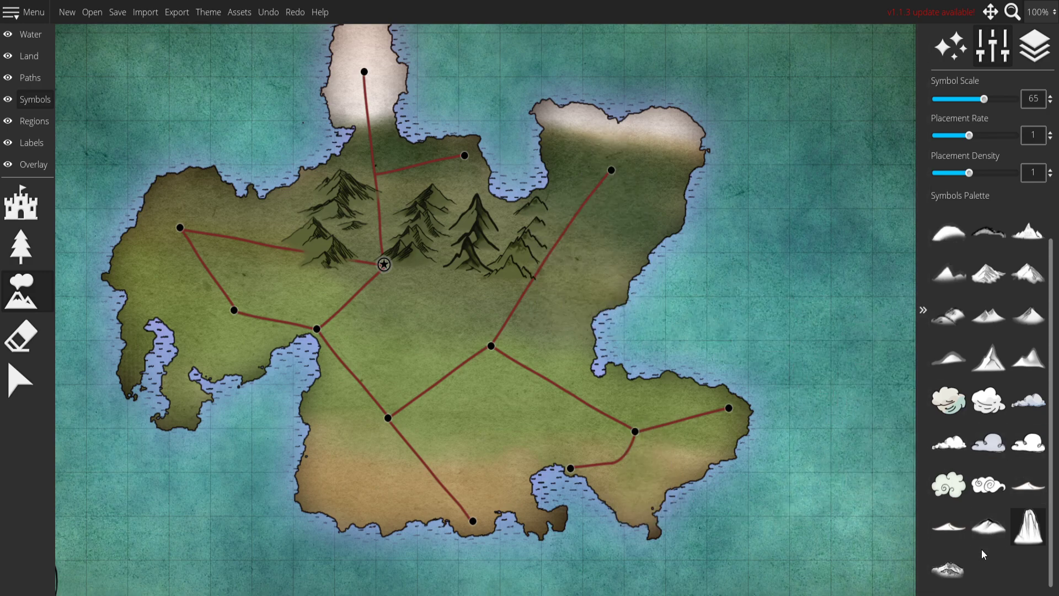
left_click(949, 569)
left_click_drag(626, 212, 609, 264)
key("ctrl+z")
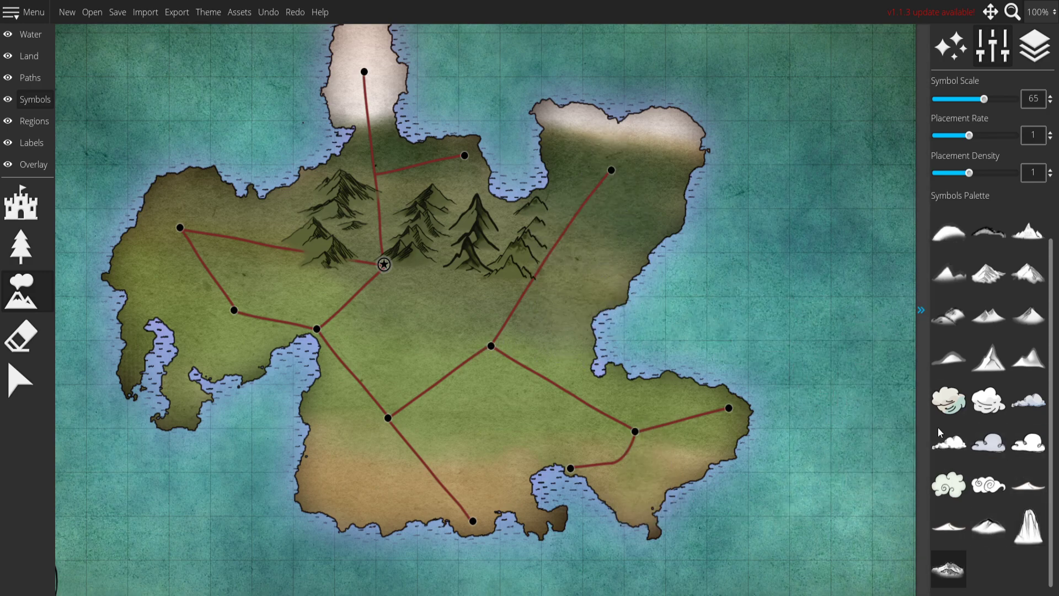
Undo the remaining trial mountain strokes on both sides of the steep pointed peaks.
scroll(1021, 369, "up", 1)
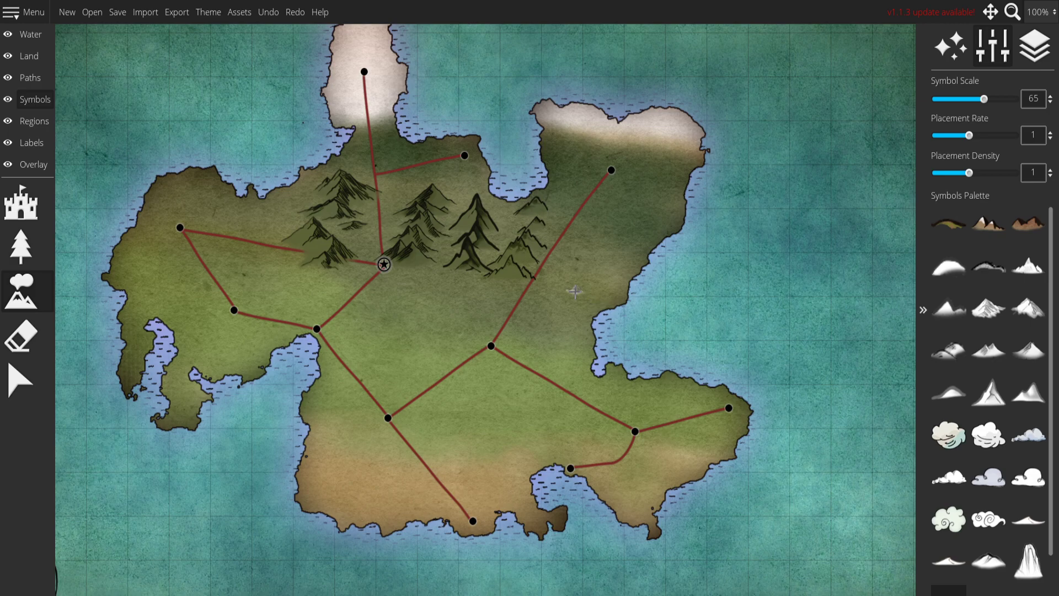
key("ctrl+z")
key("ctrl+z")
key("ctrl+z")
key("ctrl+z")
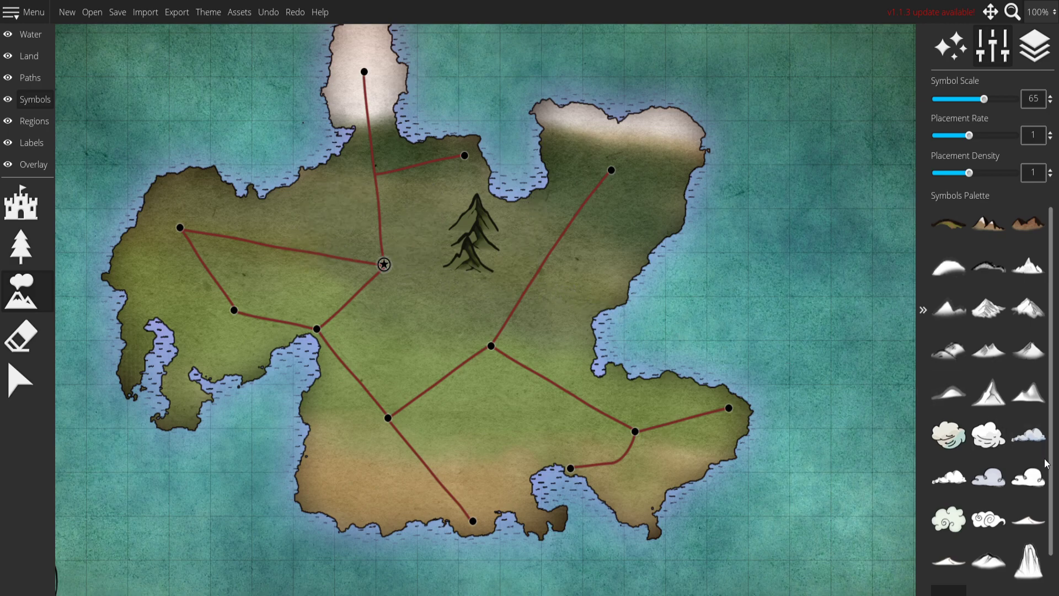
Try two more mountain styles in strokes east of the starred capital, undoing each one.
left_click(1027, 350)
mouse_move(453, 199)
left_mouse_down()
mouse_move(425, 263)
mouse_move(445, 218)
mouse_move(419, 267)
left_mouse_up()
key("ctrl+z")
key("ctrl+z")
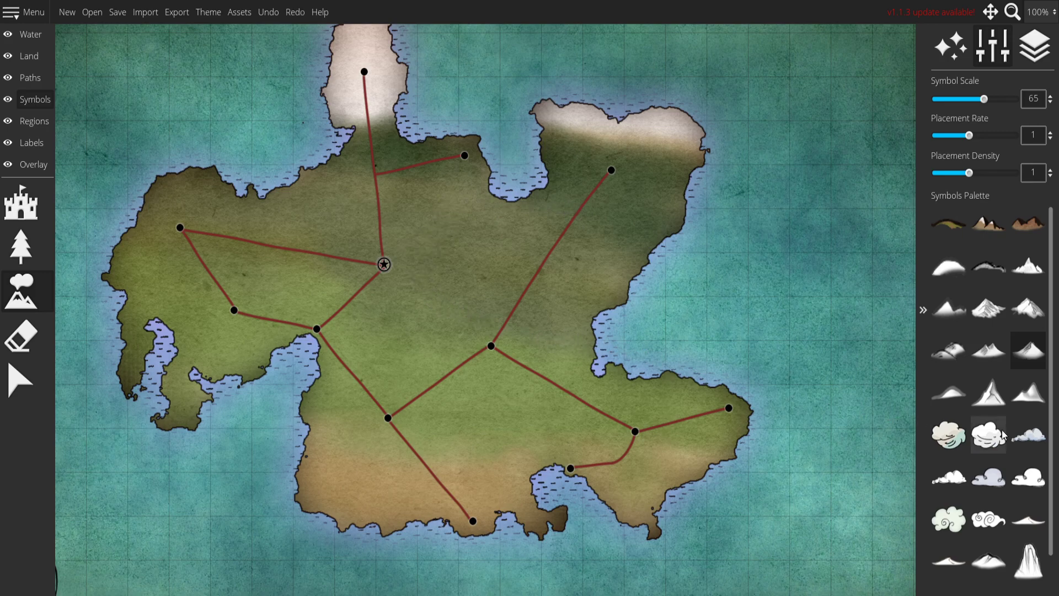
left_click(1029, 266)
left_click(442, 205)
mouse_move(447, 210)
left_mouse_down()
mouse_move(445, 252)
mouse_move(430, 274)
left_mouse_up()
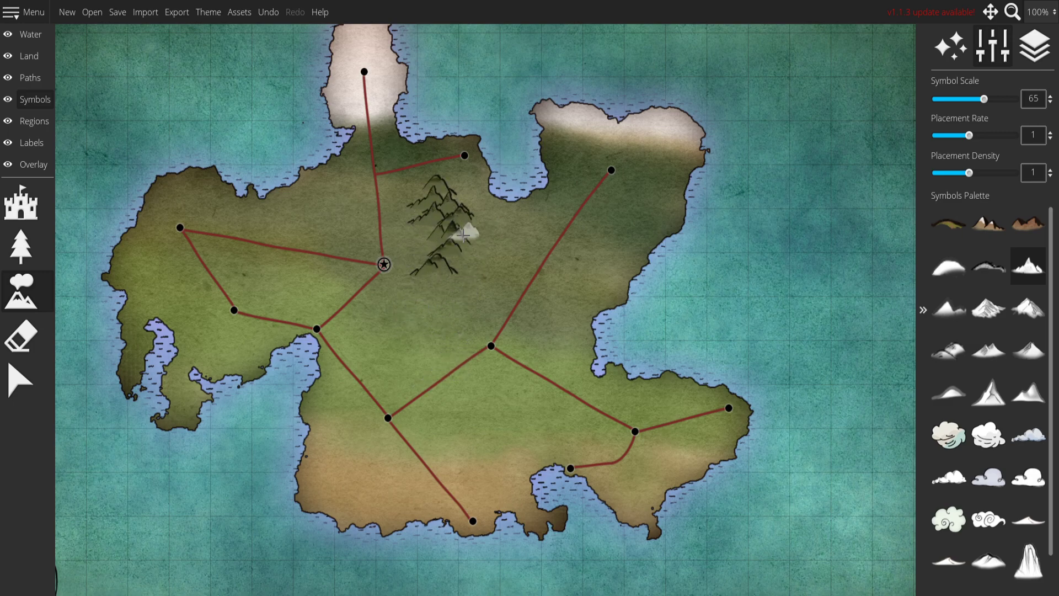
key("ctrl+z")
key("ctrl+z")
key("ctrl+z")
Try the large shaded mountain peak at scale 100 east of the starred capital and undo it.
scroll(473, 218, "up", 7)
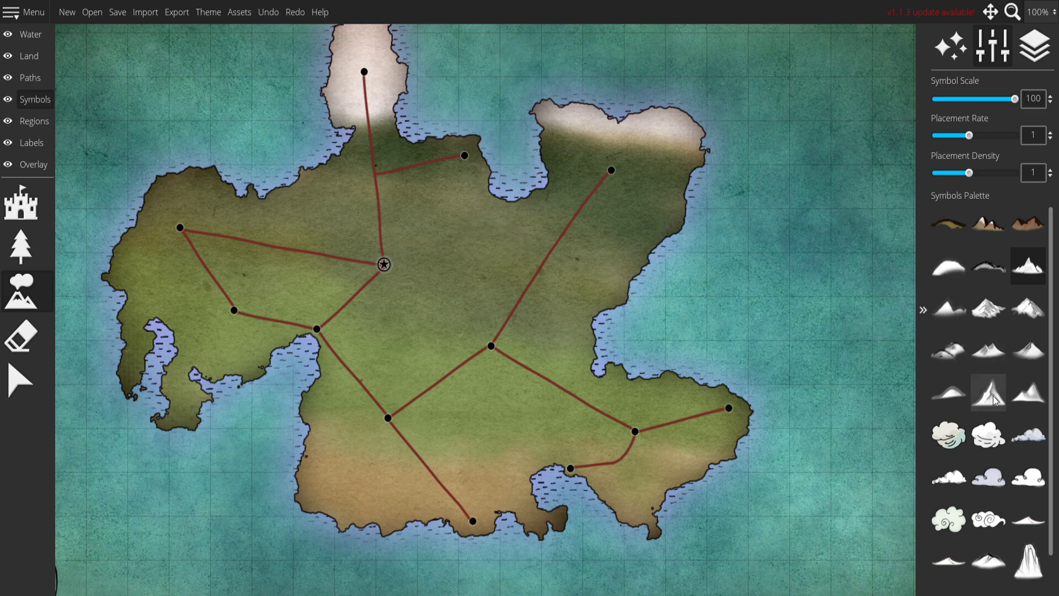
left_click(1028, 393)
left_click(444, 218)
key("ctrl+z")
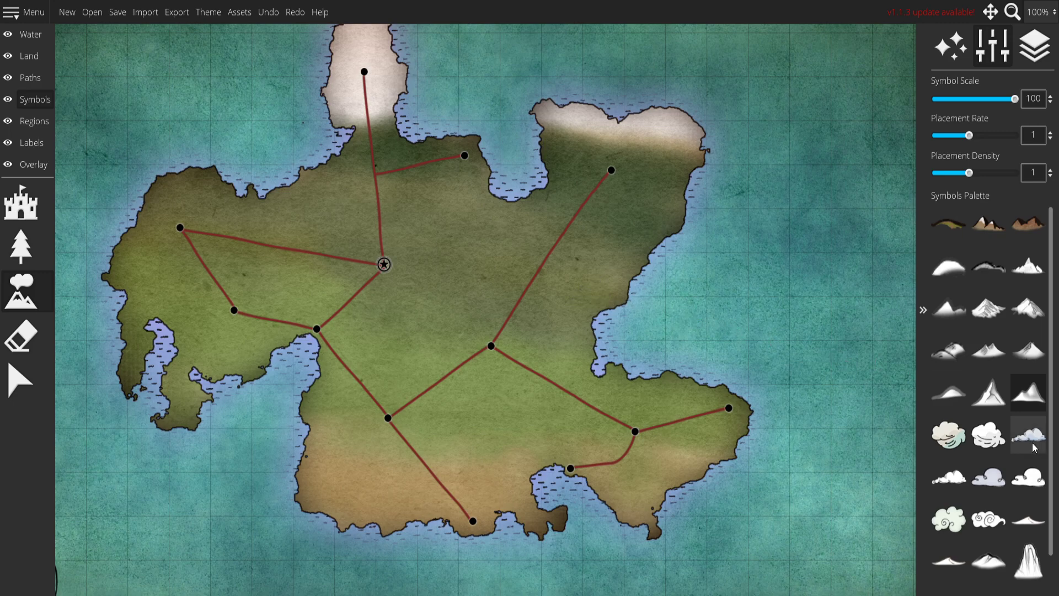
Choose the jagged twin-peaked mountain symbol and reduce the symbol scale to 55.
left_click(980, 346)
scroll(462, 205, "down", 7)
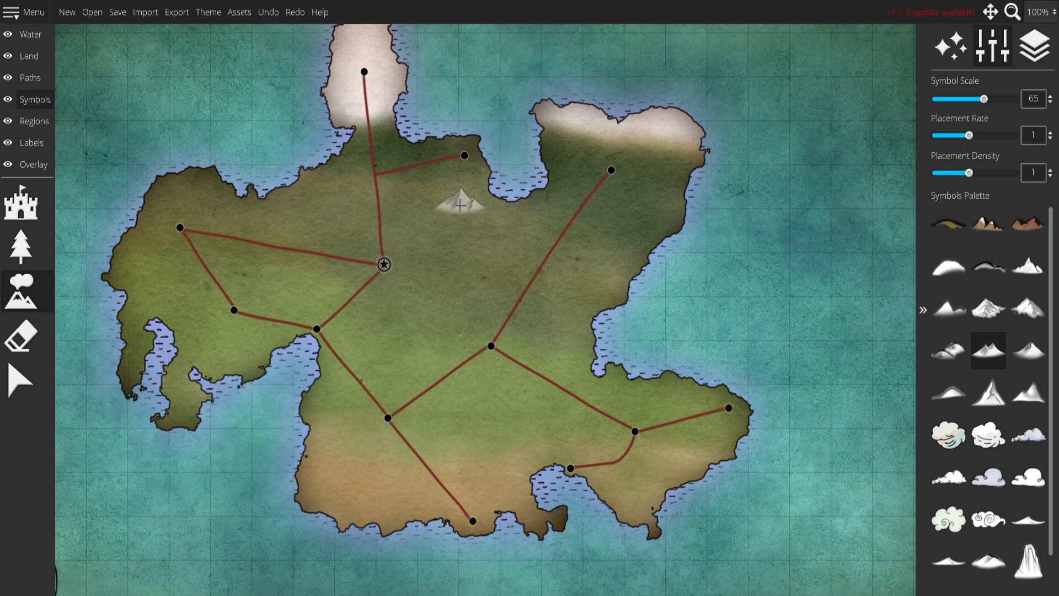
scroll(516, 212, "down", 3)
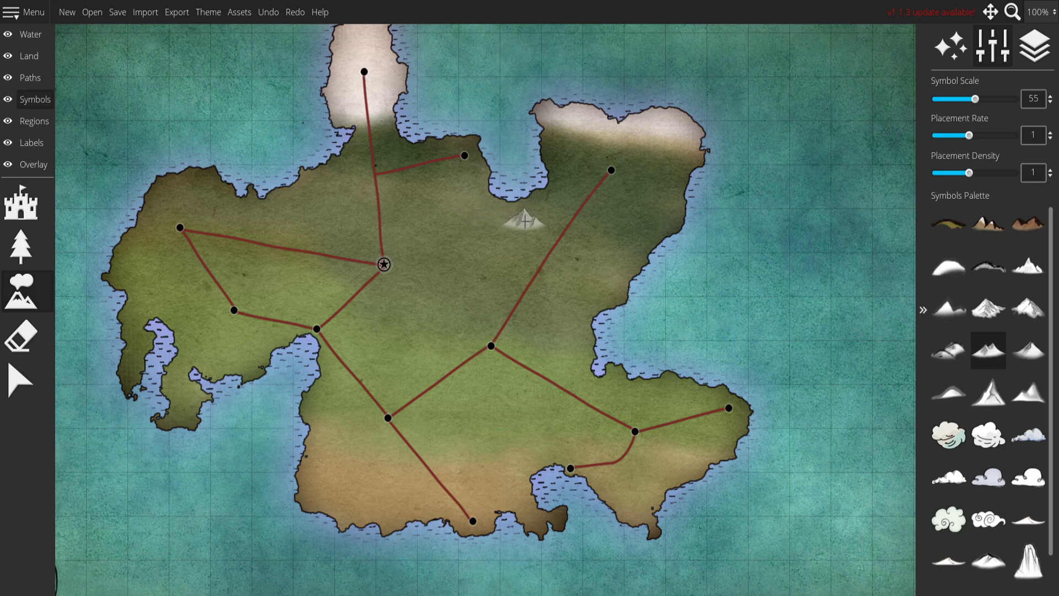
scroll(503, 213, "up", 3)
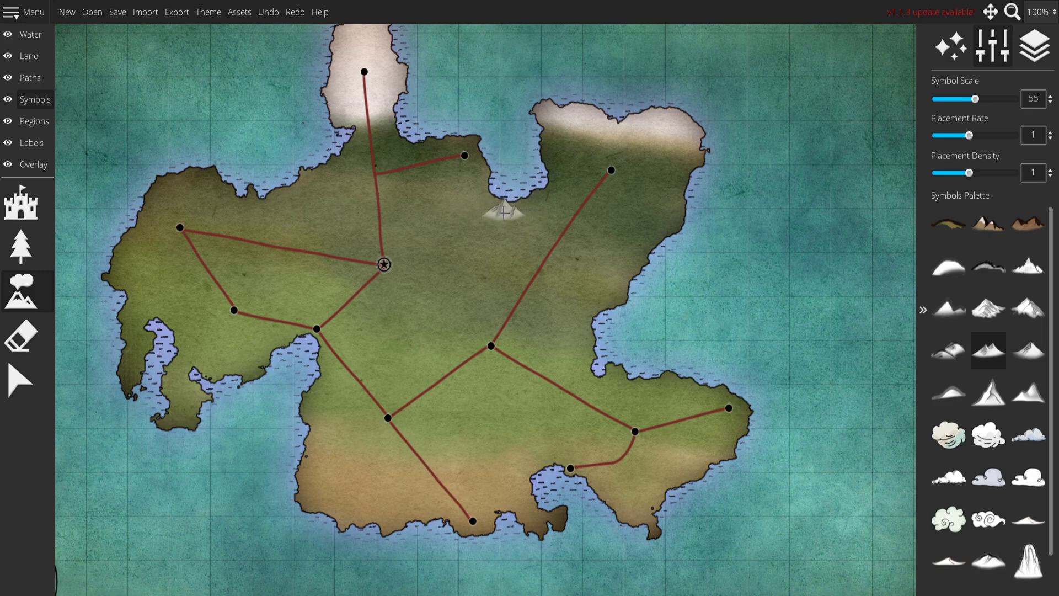
Try the twin-peaked mountains below the northern bay, then across the western land at scales 100 and 20.
mouse_move(502, 211)
left_mouse_down()
mouse_move(427, 228)
mouse_move(488, 212)
mouse_move(483, 202)
mouse_move(472, 238)
mouse_move(475, 226)
mouse_move(485, 239)
mouse_move(502, 227)
mouse_move(481, 256)
mouse_move(490, 237)
mouse_move(446, 249)
left_mouse_up()
scroll(381, 275, "up", 5)
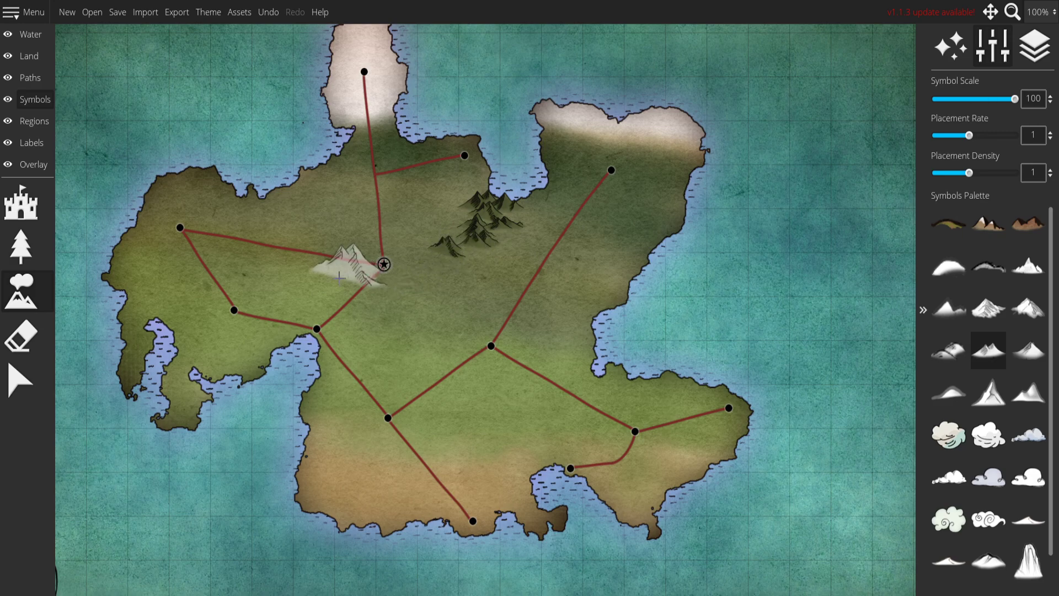
mouse_move(173, 277)
left_mouse_down()
mouse_move(216, 281)
mouse_move(392, 328)
mouse_move(474, 328)
left_mouse_up()
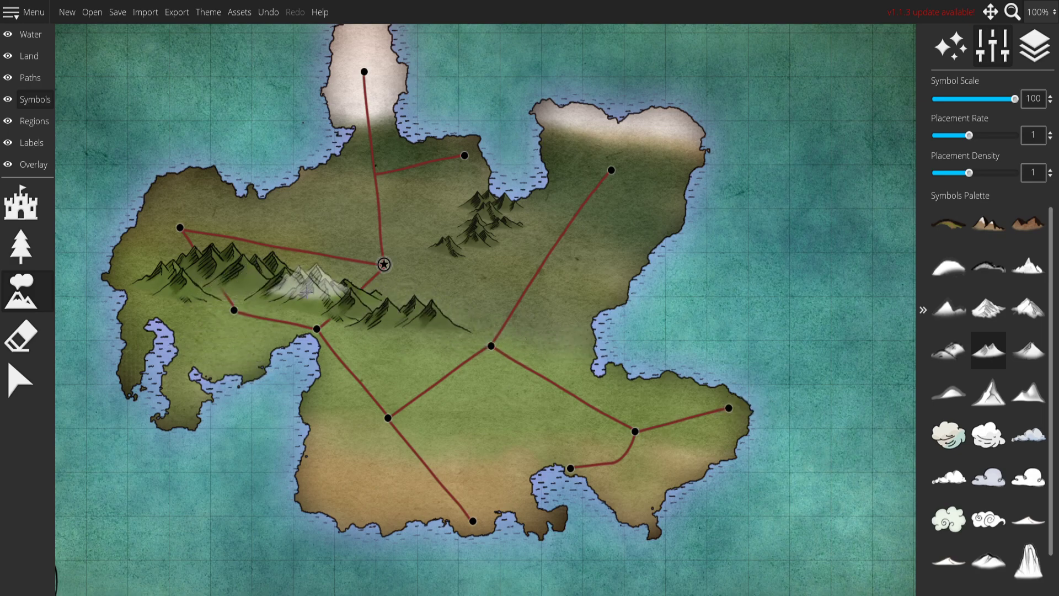
key("ctrl+z")
scroll(469, 242, "down", 8)
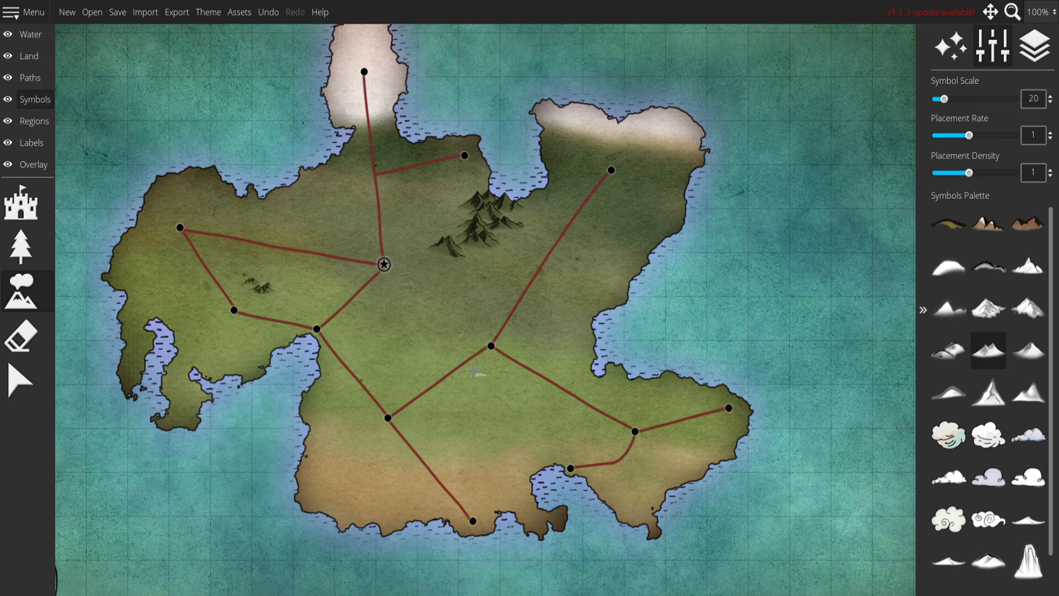
Undo all the trial strokes of twin-peaked mountains in the west and below the northern bay.
key("ctrl+z")
key("ctrl+z")
key("ctrl+z")
key("ctrl+z")
key("ctrl+z")
key("ctrl+z")
Place the first twin-peaked mountains at scale 65 along the southern tip of the northern bay, redoing one misplaced peak.
scroll(486, 197, "up", 1)
scroll(487, 197, "up", 3)
scroll(503, 213, "up", 4)
left_click(503, 213)
scroll(530, 213, "up", 1)
key("ctrl+z")
scroll(496, 213, "up", 2)
scroll(469, 213, "up", 2)
left_click(516, 218)
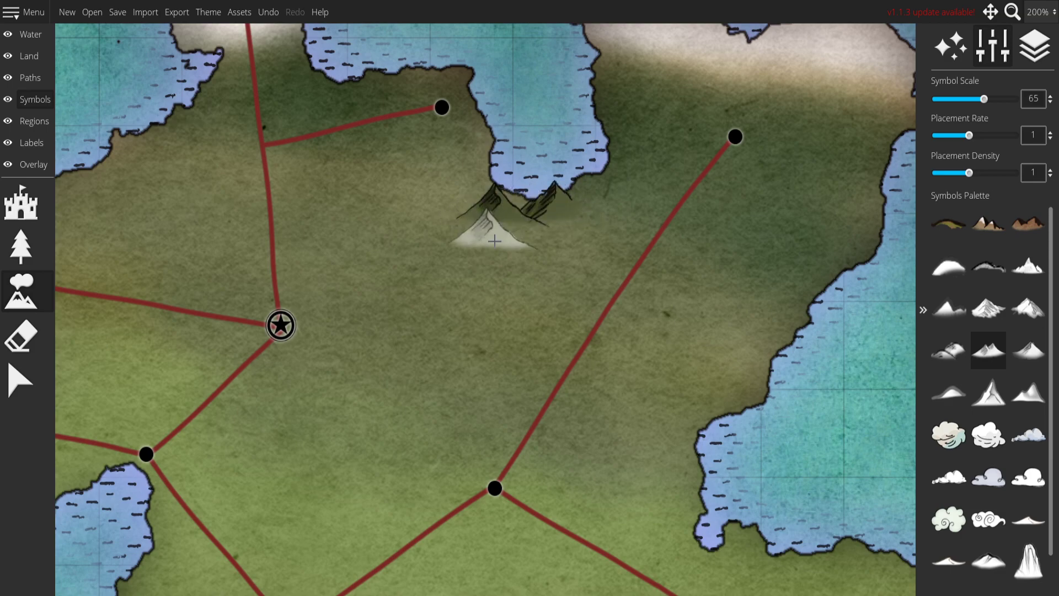
Continue the mountain range southward from the bay with single twin-peaked mountains at scale 50.
scroll(495, 237, "down", 3)
left_click(499, 232)
left_click(458, 245)
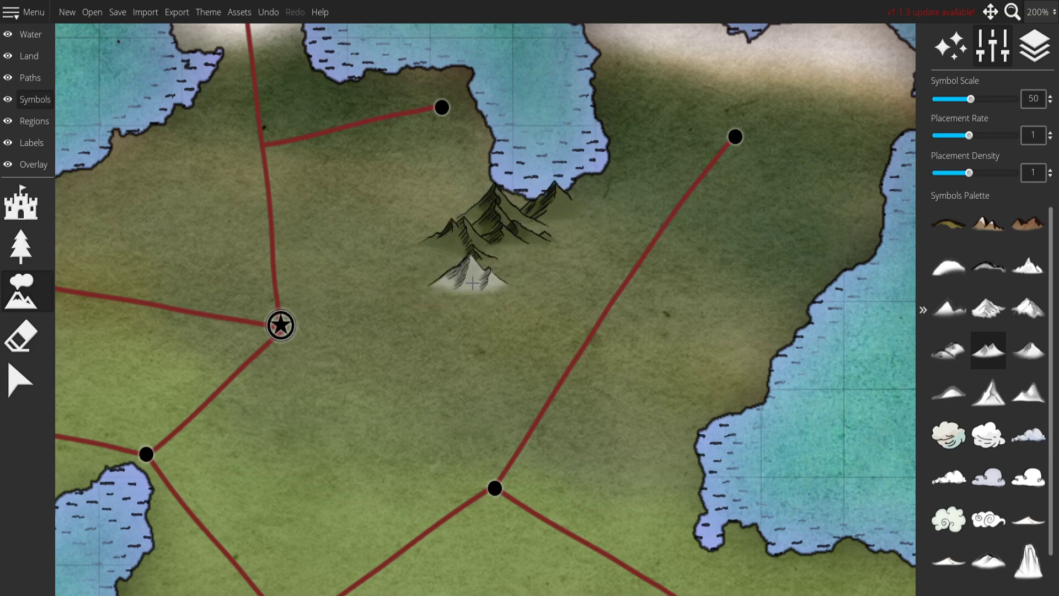
left_click(503, 272)
left_click(448, 272)
left_click(489, 287)
left_click(453, 323)
left_click(420, 359)
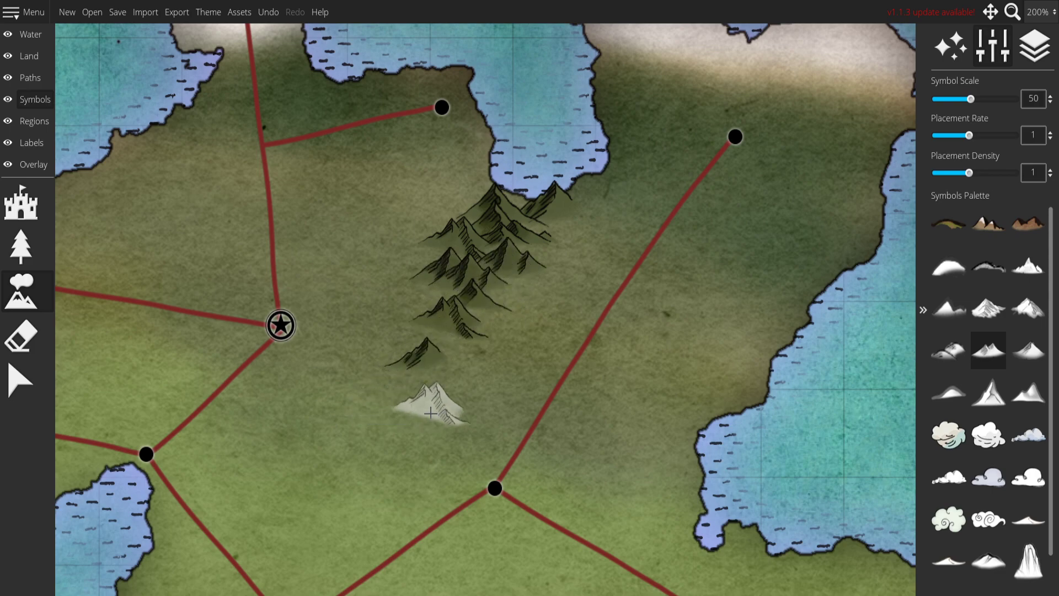
Thicken the range at scale 50 and extend it southwest past the capital and northeast beside the bay.
left_click_drag(431, 413, 508, 307)
left_click(336, 348)
left_click(386, 382)
mouse_move(354, 377)
left_mouse_down()
mouse_move(385, 414)
mouse_move(406, 413)
mouse_move(424, 407)
mouse_move(389, 354)
mouse_move(423, 375)
mouse_move(487, 350)
mouse_move(447, 323)
mouse_move(405, 376)
mouse_move(505, 315)
mouse_move(547, 223)
mouse_move(517, 300)
mouse_move(502, 288)
mouse_move(490, 303)
mouse_move(451, 298)
mouse_move(496, 262)
mouse_move(535, 200)
mouse_move(514, 206)
mouse_move(416, 318)
mouse_move(442, 256)
mouse_move(530, 165)
left_mouse_up()
left_click_drag(529, 166, 462, 241)
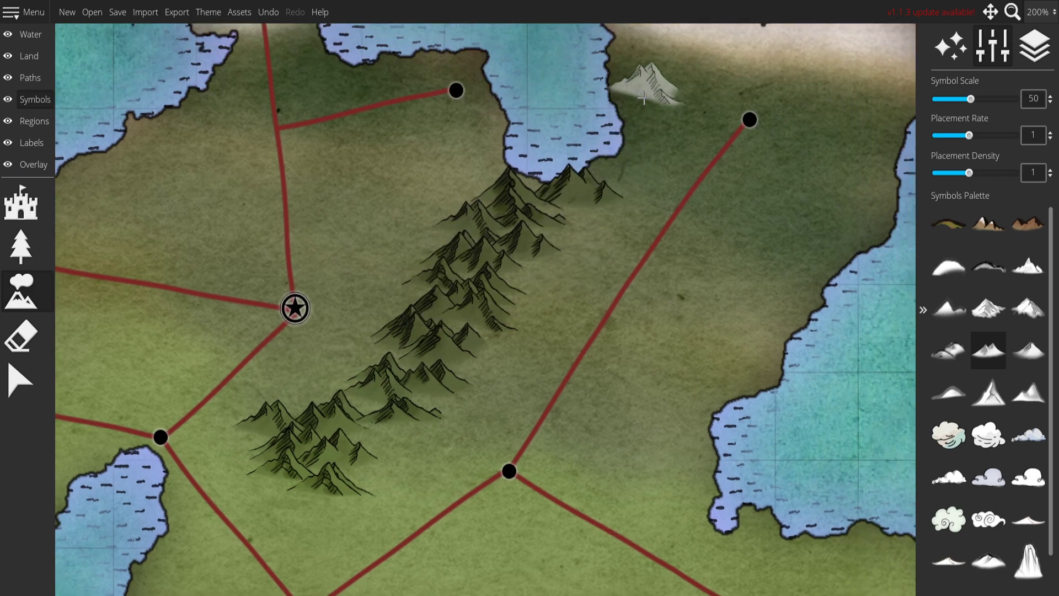
left_click_drag(645, 94, 553, 229)
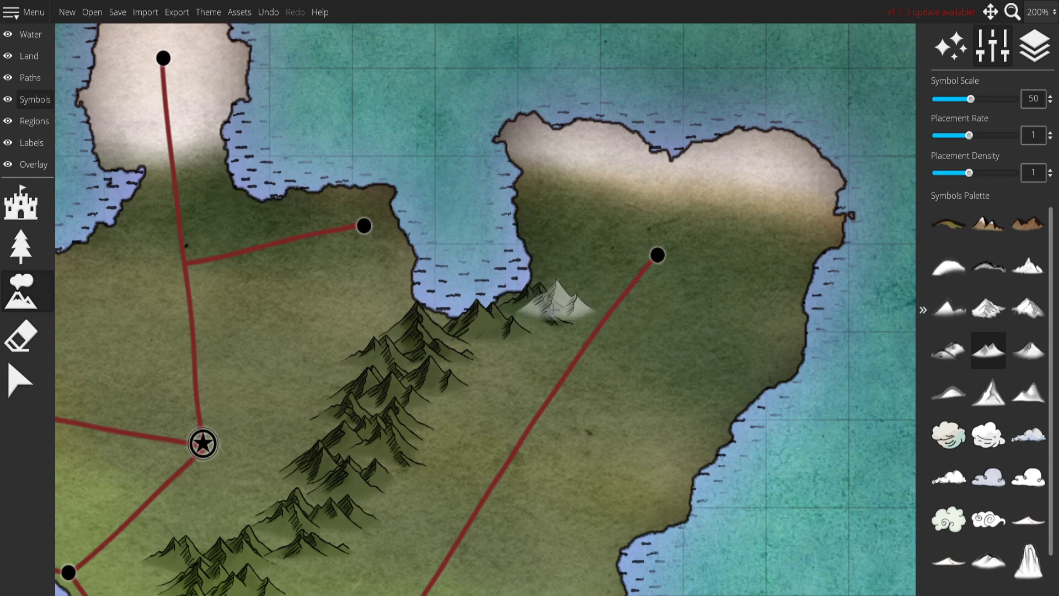
Add small rocky hills at scale 40 along both flanks of the mountain range.
left_click(1029, 350)
mouse_move(501, 362)
left_mouse_down()
mouse_move(661, 209)
mouse_move(620, 213)
left_mouse_up()
scroll(661, 209, "down", 2)
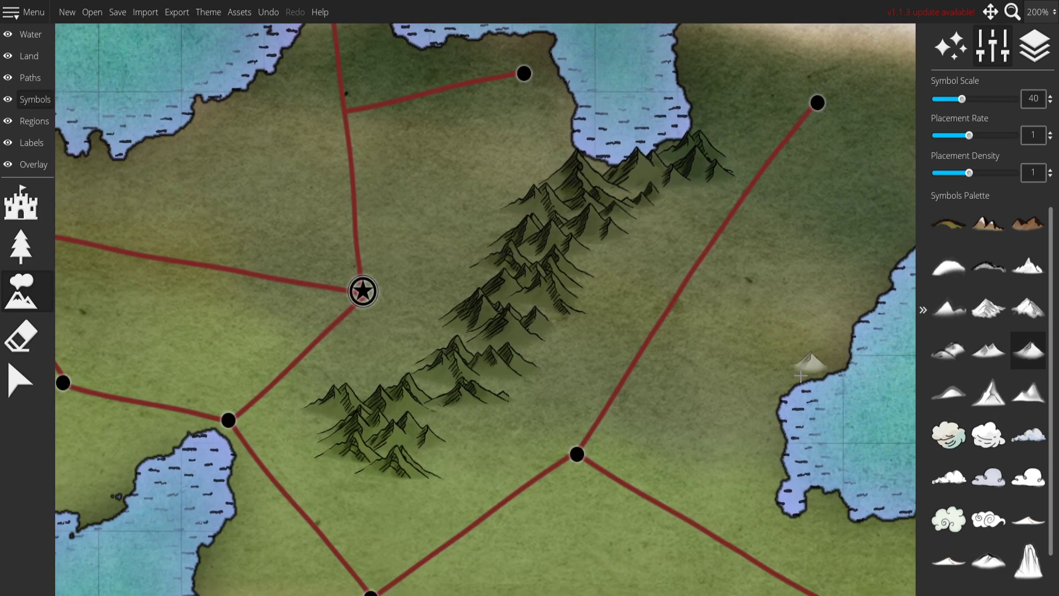
mouse_move(593, 248)
left_mouse_down()
mouse_move(600, 258)
mouse_move(660, 206)
mouse_move(727, 197)
left_mouse_up()
mouse_move(524, 234)
left_mouse_down()
mouse_move(491, 244)
mouse_move(445, 297)
mouse_move(419, 355)
mouse_move(451, 352)
left_mouse_up()
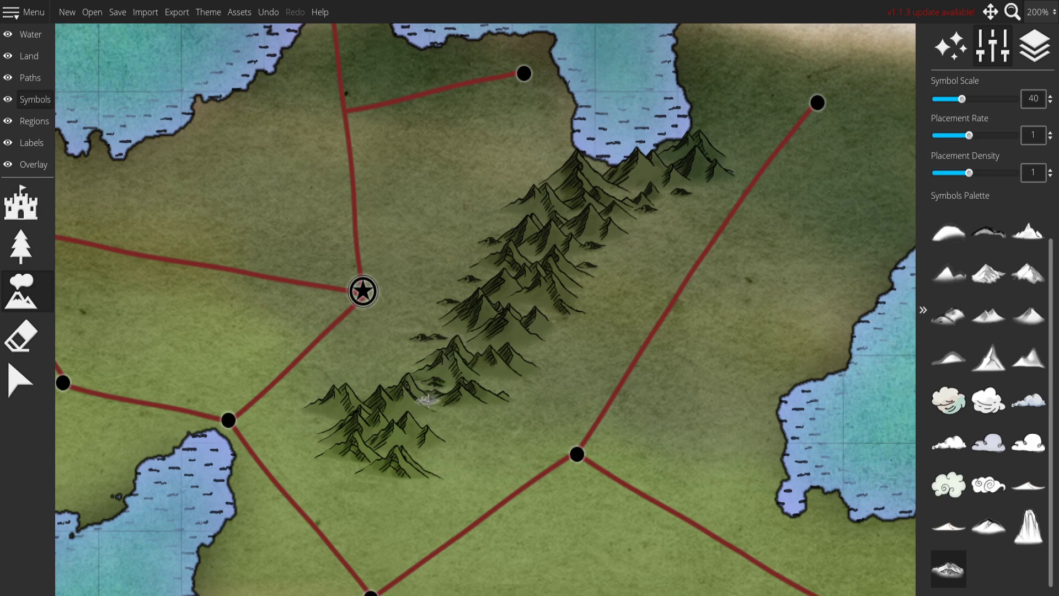
left_click(502, 386)
left_click(536, 349)
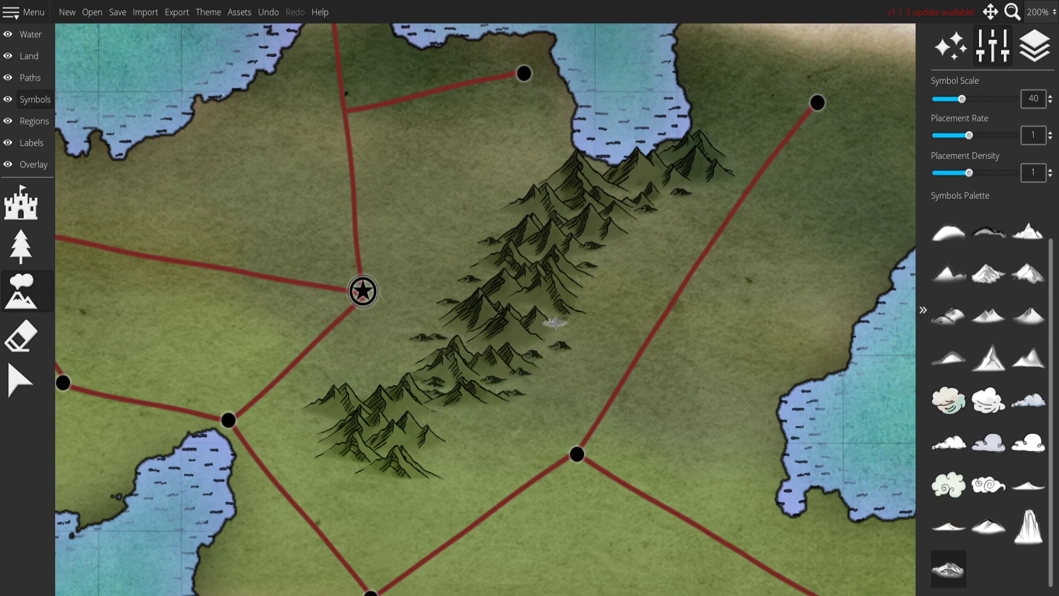
Scatter more scale 40 rocky hills near the capital, northwest of the range and around its southern end.
left_click(588, 298)
left_click(591, 273)
left_click(509, 168)
left_click(476, 196)
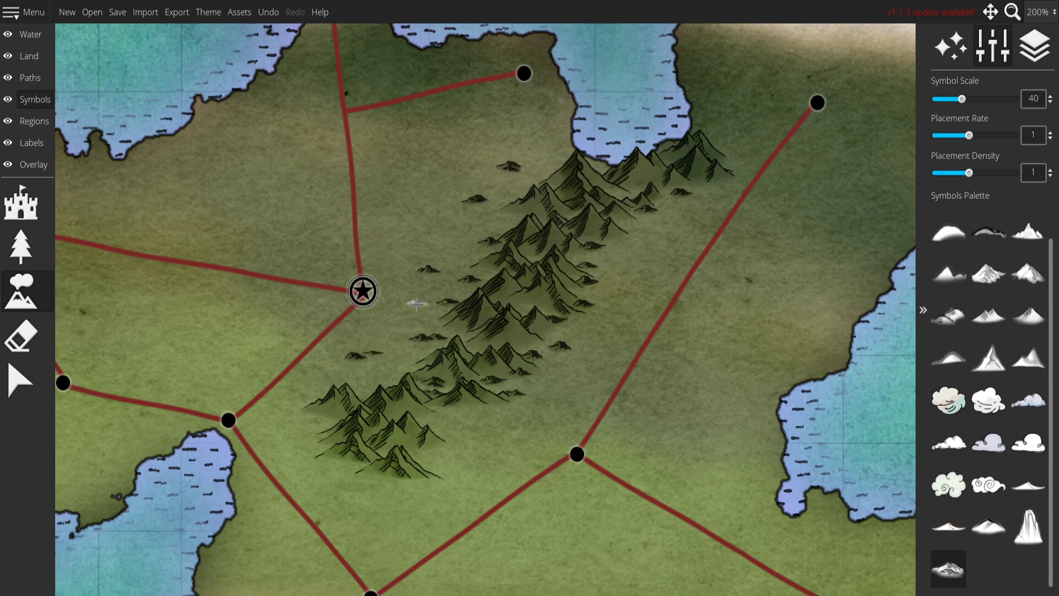
left_click(387, 327)
left_click(369, 384)
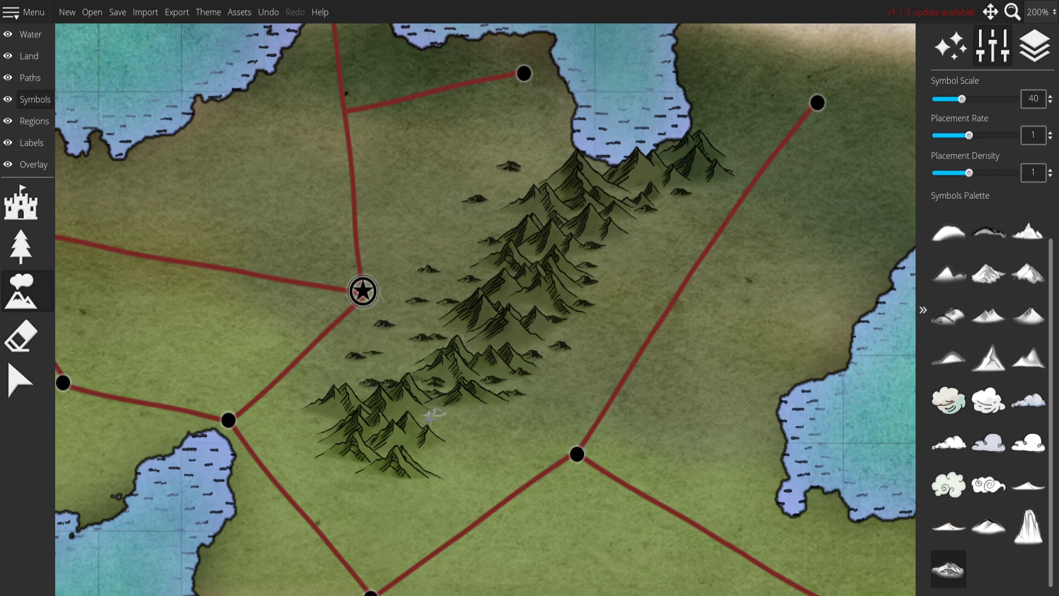
mouse_move(462, 407)
left_mouse_down()
mouse_move(449, 474)
mouse_move(387, 482)
mouse_move(417, 496)
left_mouse_up()
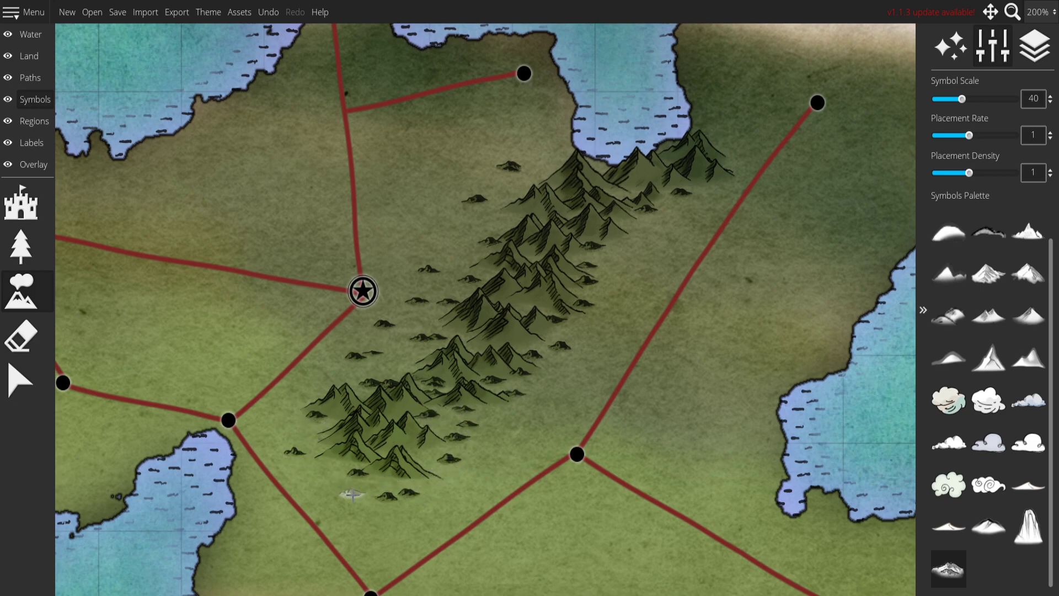
Scatter tiny rocky hills at scale 15 along the eastern and western foothills of the mountain range.
scroll(988, 386, "up", 1)
left_click(949, 351)
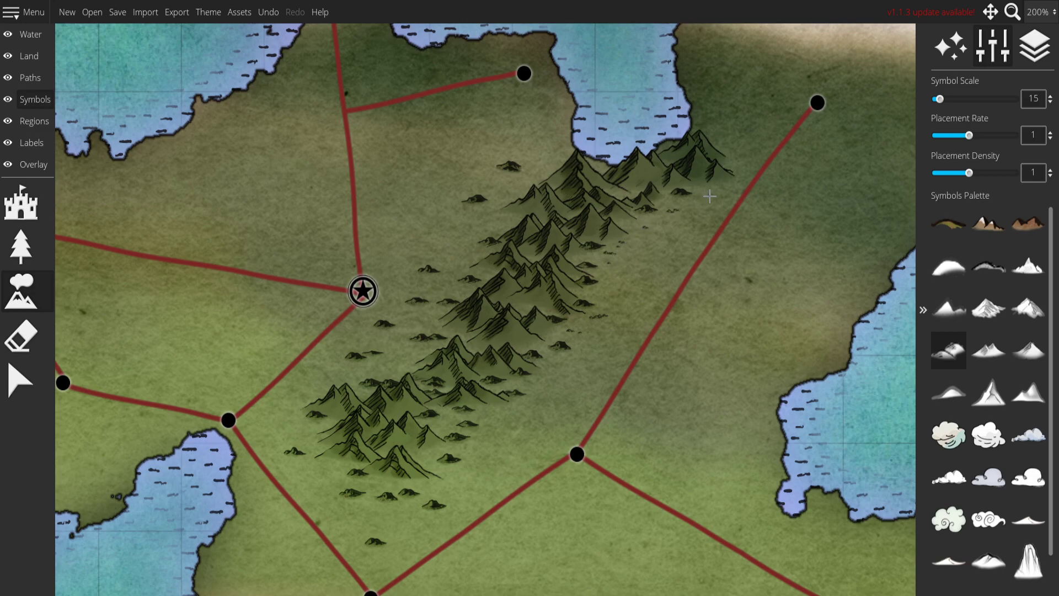
scroll(726, 156, "down", 6)
scroll(561, 289, "up", 5)
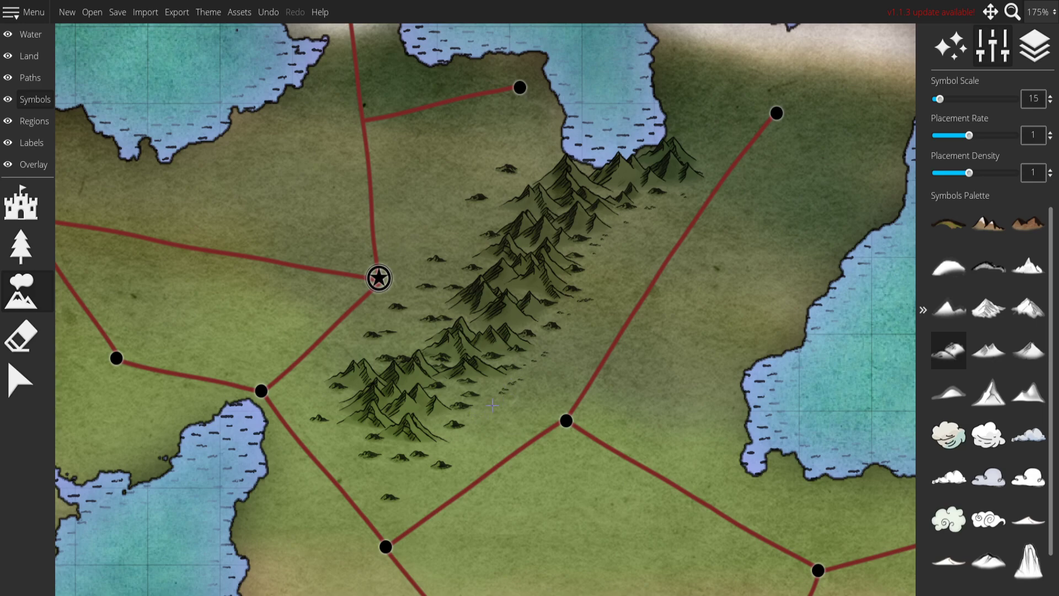
scroll(482, 401, "up", 5)
scroll(482, 397, "down", 6)
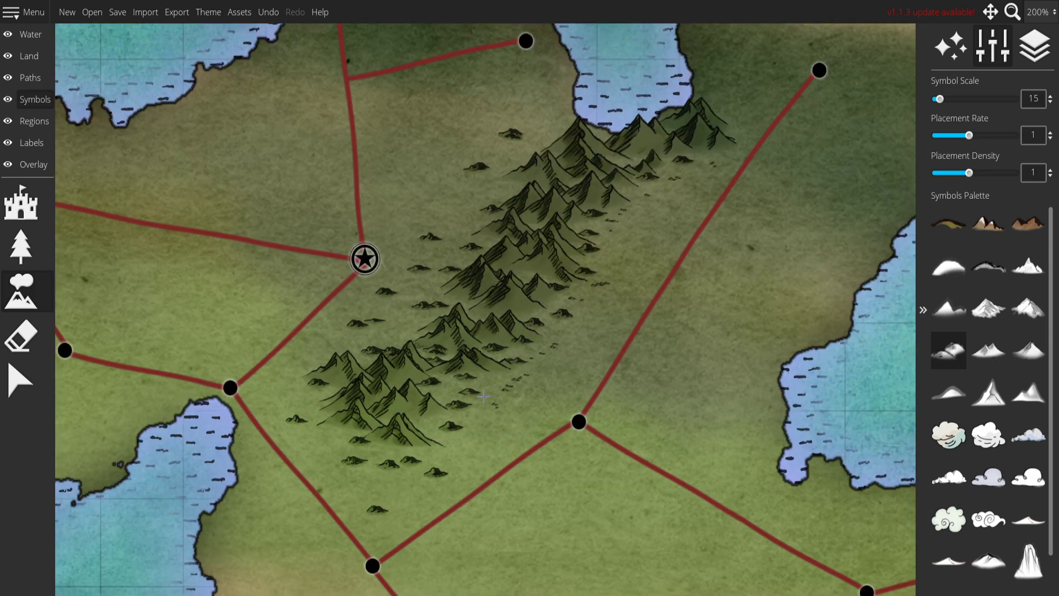
scroll(483, 394, "down", 2)
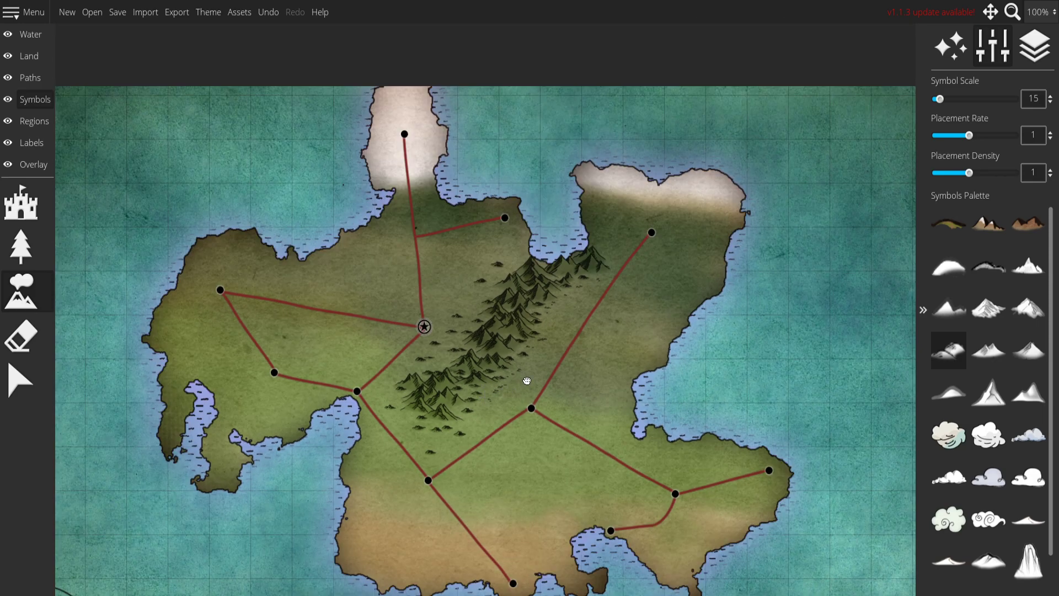
left_click_drag(526, 385, 539, 355)
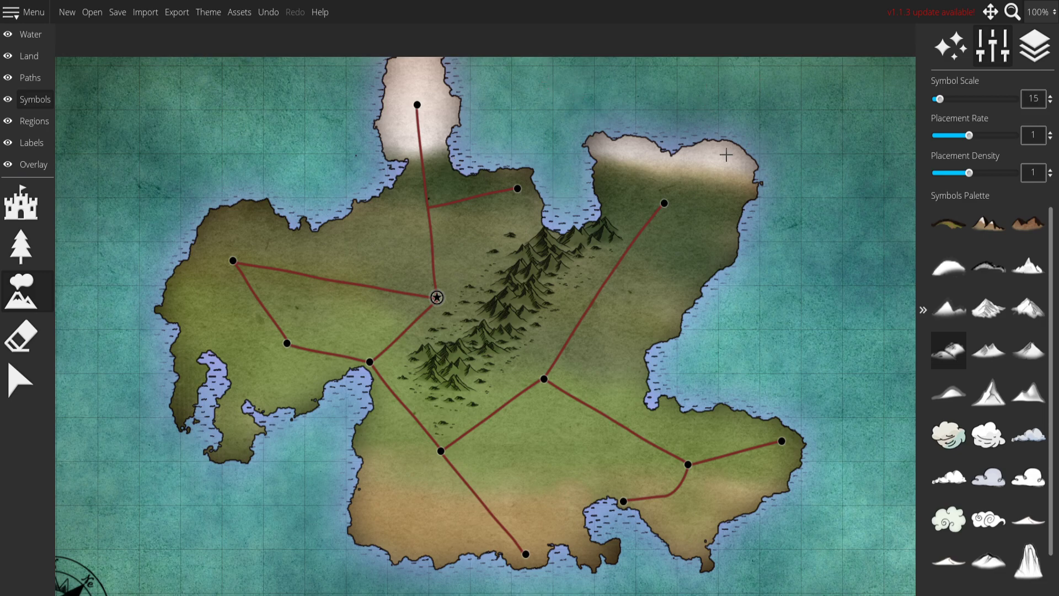
scroll(522, 328, "down", 1)
left_click_drag(503, 334, 464, 270)
scroll(464, 271, "up", 2)
left_click_drag(393, 274, 421, 337)
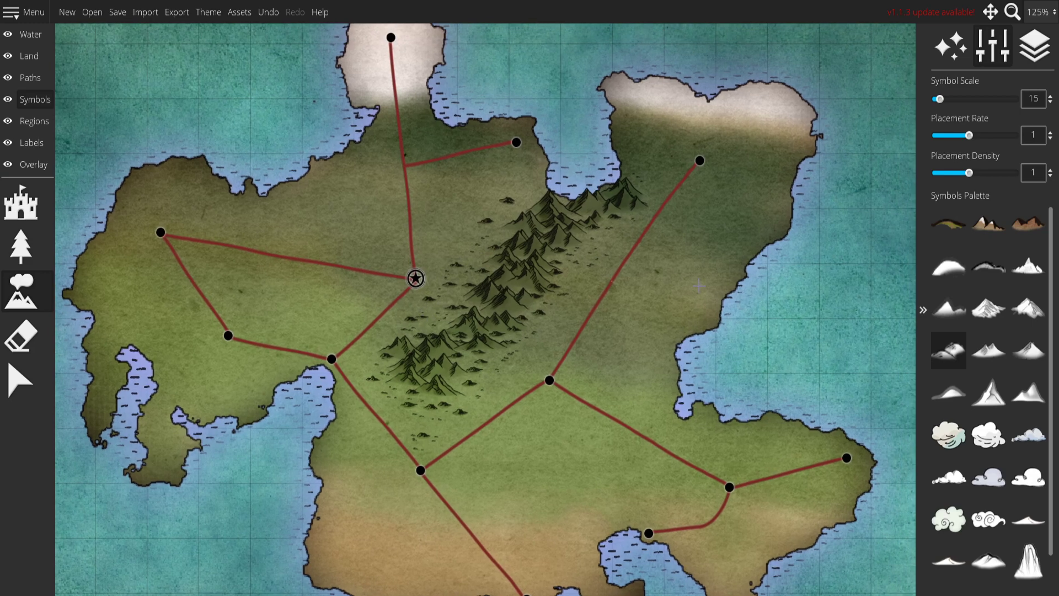
left_click_drag(658, 334, 576, 282)
left_click_drag(651, 224, 656, 257)
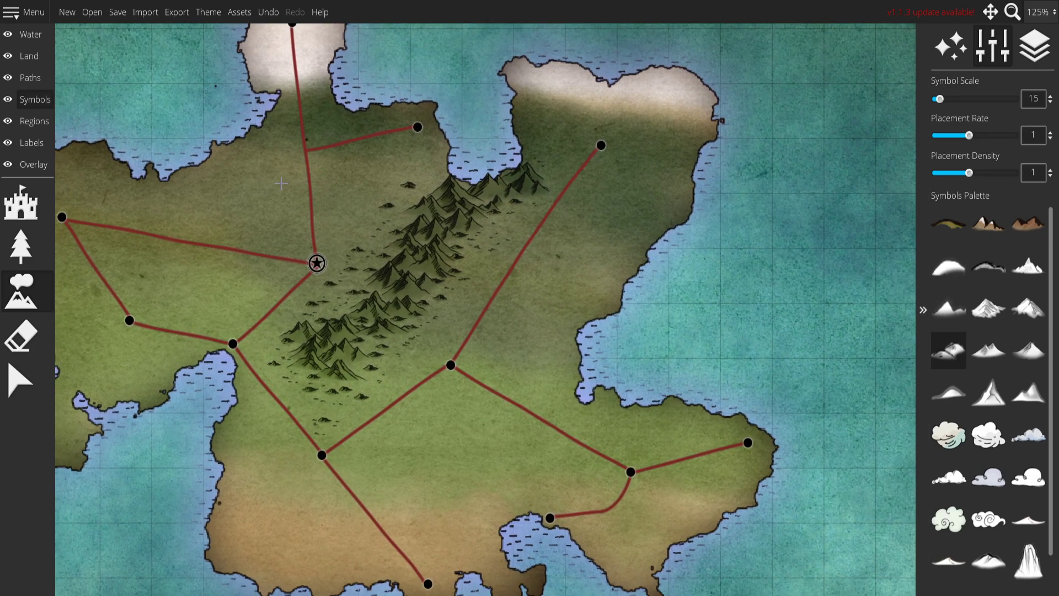
Switch to tree symbols and choose the shaded pine tree, with placement rate and density at 2.
left_click(21, 246)
left_click(1017, 491)
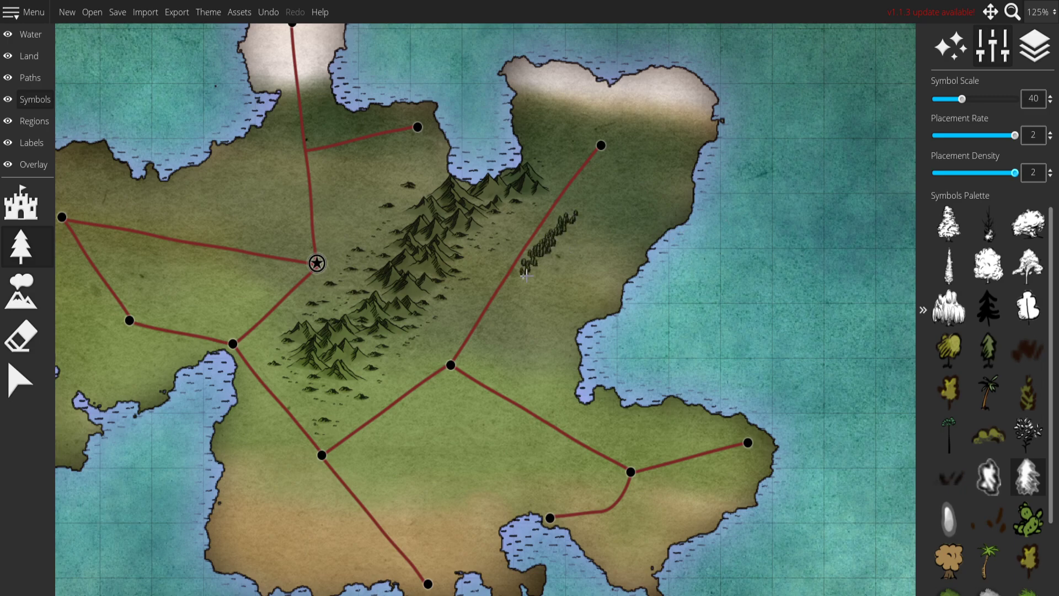
Try outlining a pine forest at scale 40 east of the northeastern path and undo the tree strokes.
left_click_drag(519, 293, 491, 322)
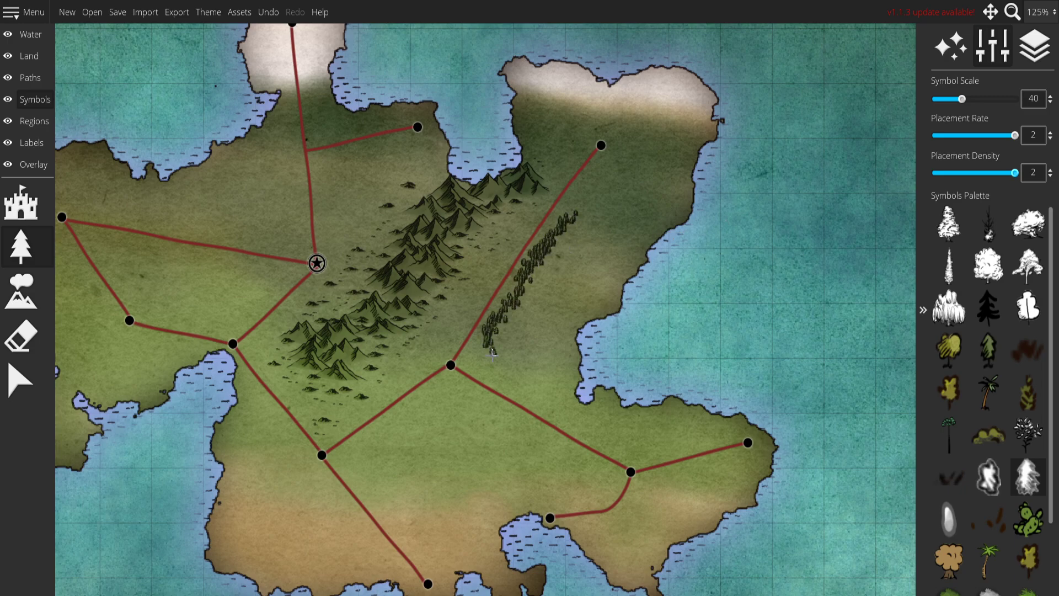
mouse_move(556, 389)
left_mouse_down()
mouse_move(580, 306)
mouse_move(604, 292)
mouse_move(622, 248)
left_mouse_up()
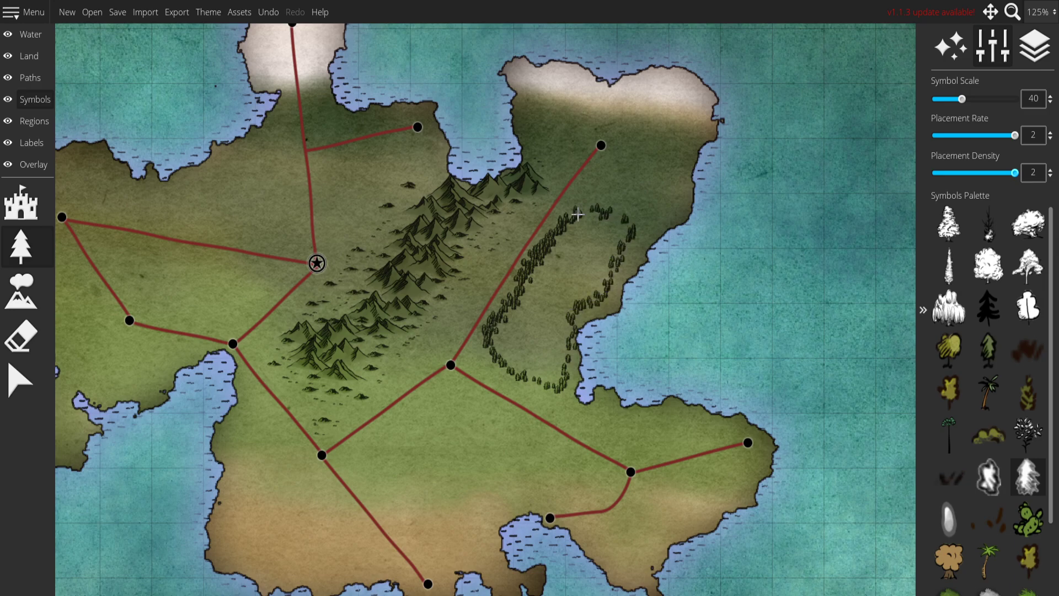
key("ctrl+z")
key("ctrl+z")
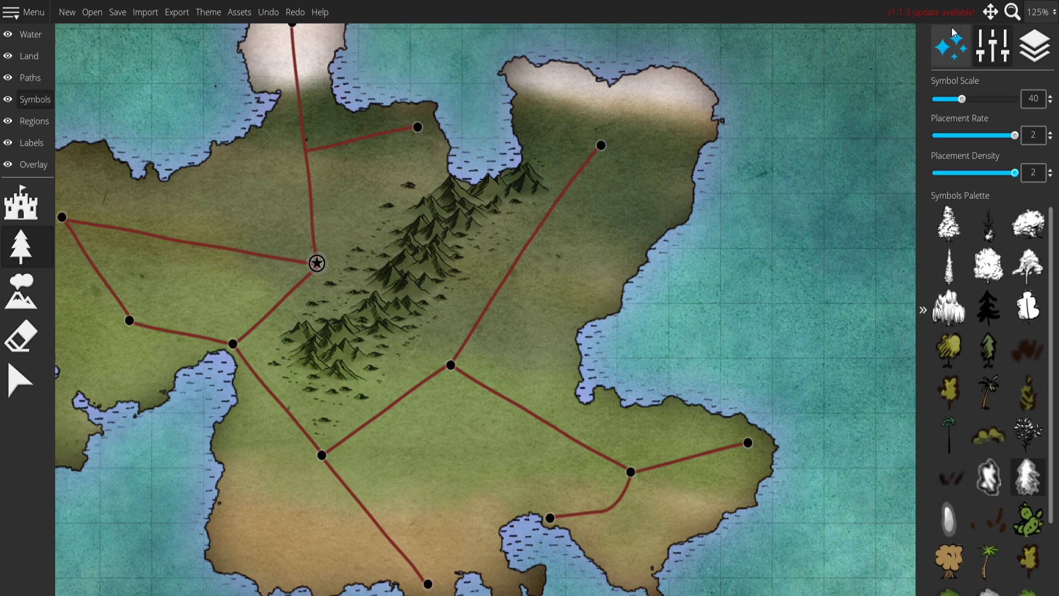
Set the tree symbol scale to 80.
left_click_drag(965, 103, 998, 102)
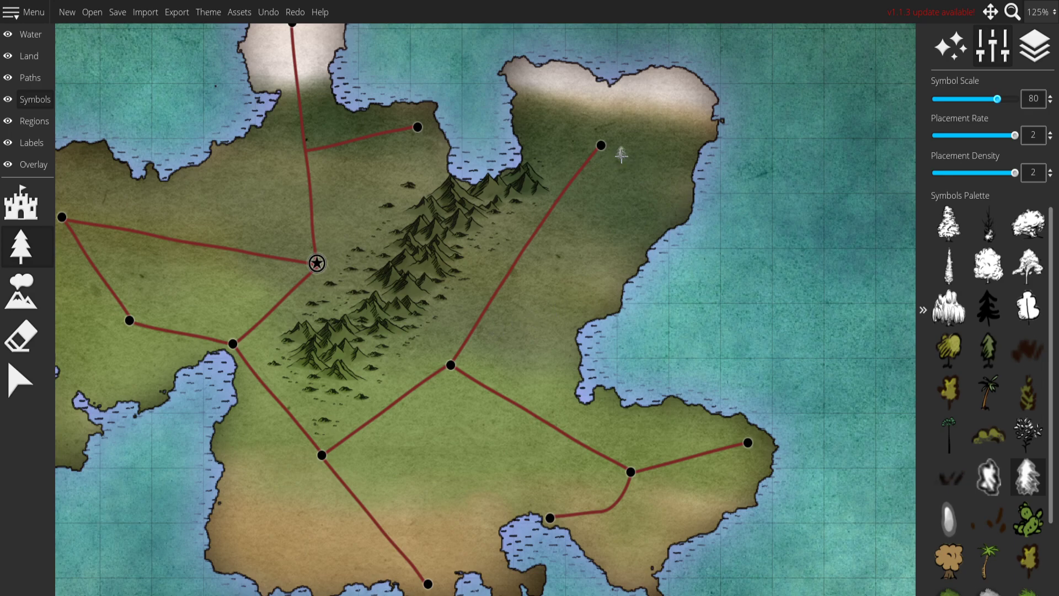
left_click_drag(544, 356, 702, 328)
scroll(470, 237, "up", 2)
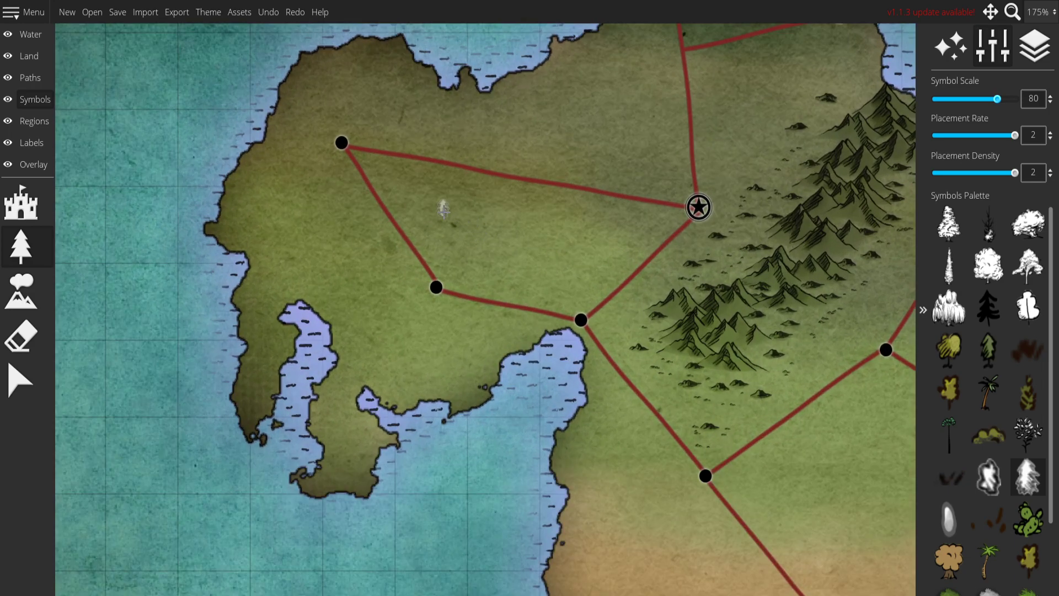
left_click_drag(445, 208, 370, 205)
scroll(371, 206, "up", 2)
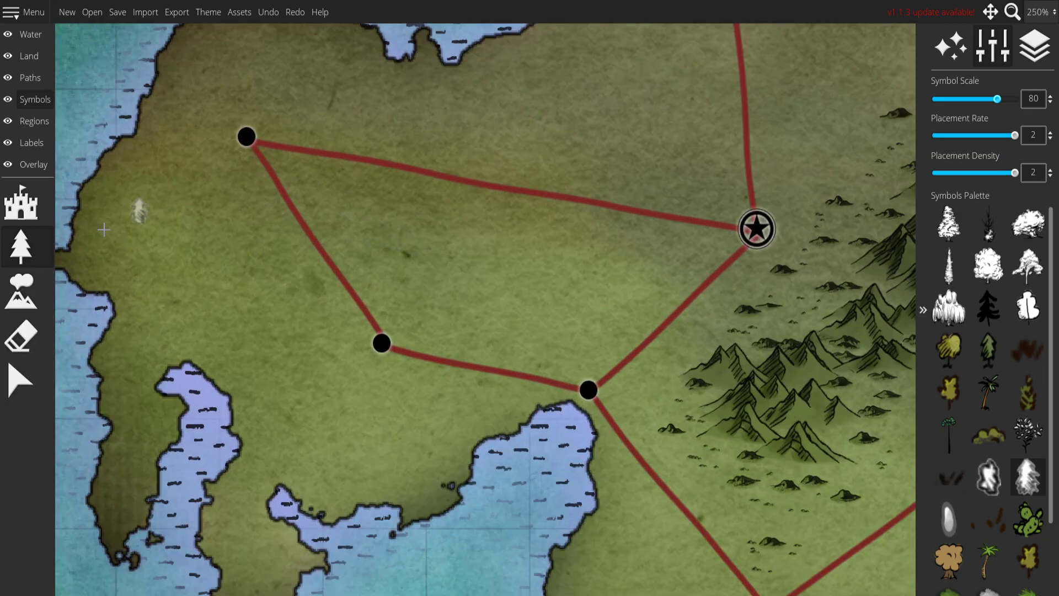
Draw a red guide path just inside the loop of roads west of the capital, parallel to its four sides.
left_click(37, 80)
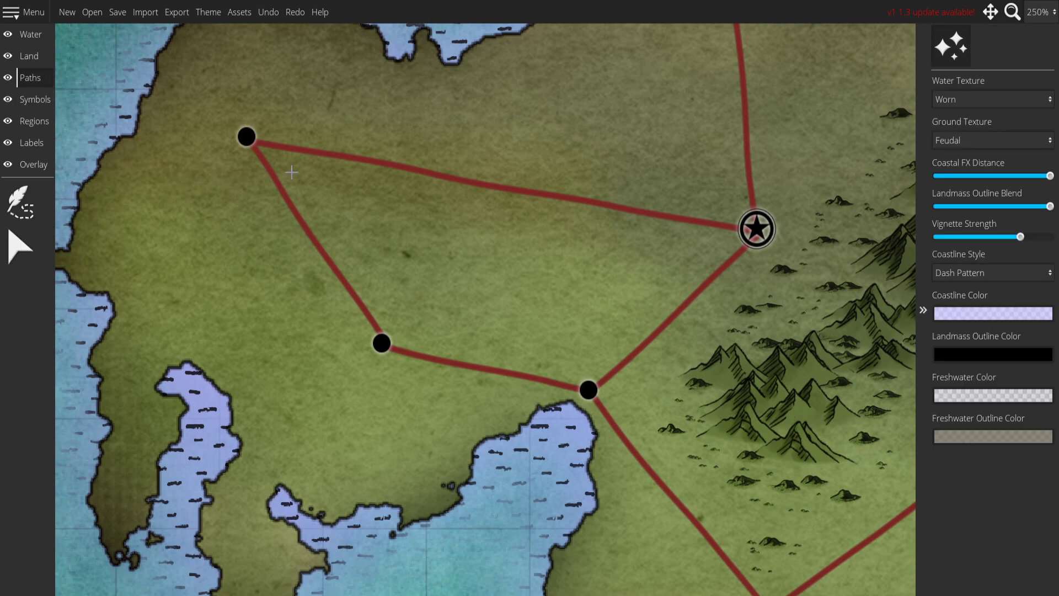
left_click(21, 202)
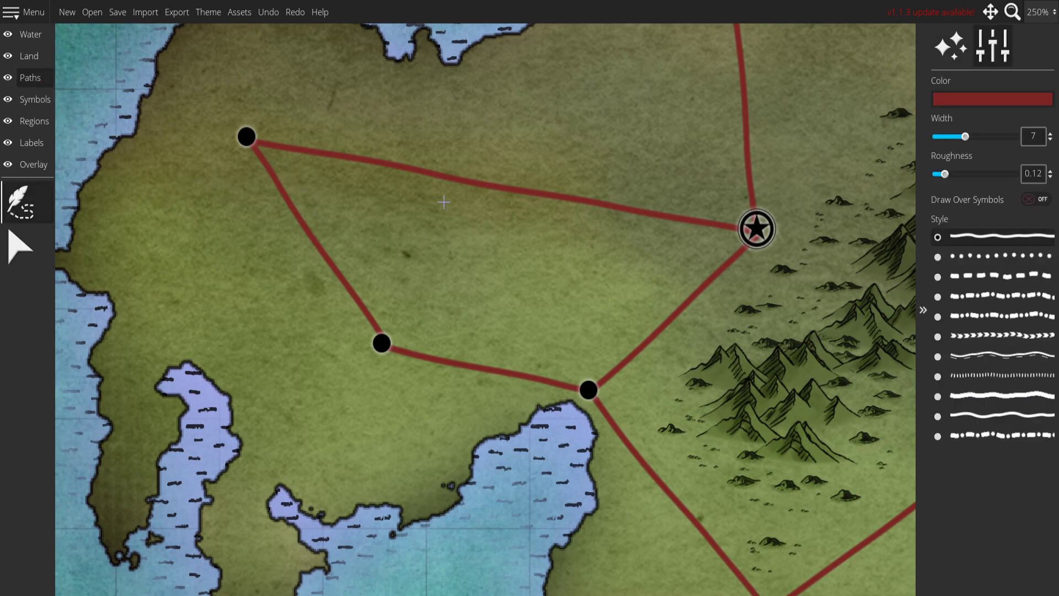
mouse_move(307, 198)
left_mouse_down()
mouse_move(393, 327)
mouse_move(578, 368)
mouse_move(676, 303)
mouse_move(720, 246)
mouse_move(410, 204)
mouse_move(286, 162)
left_mouse_up()
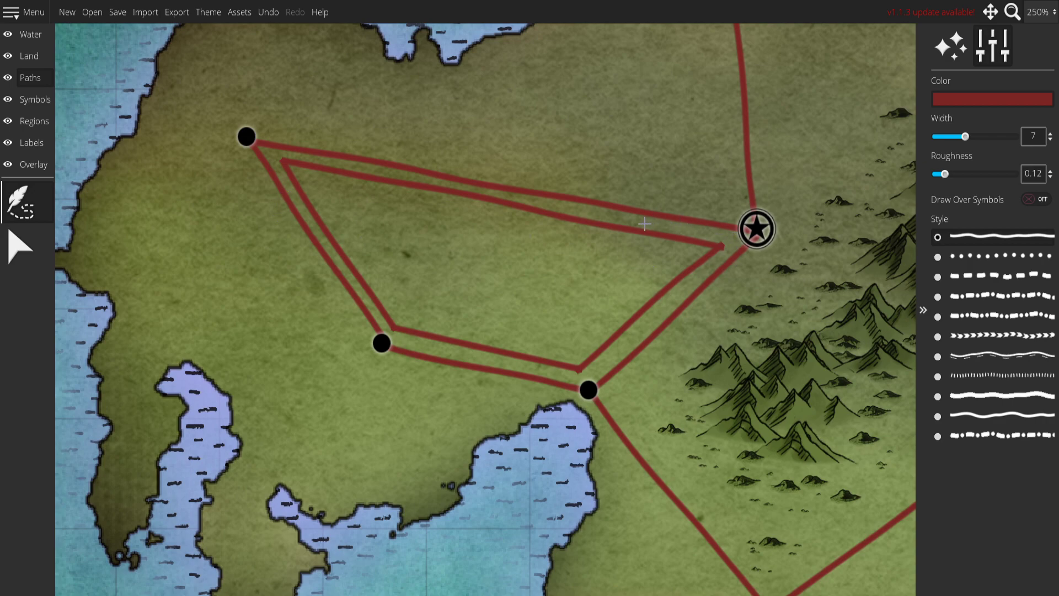
Return to placing tree symbols.
left_click(40, 102)
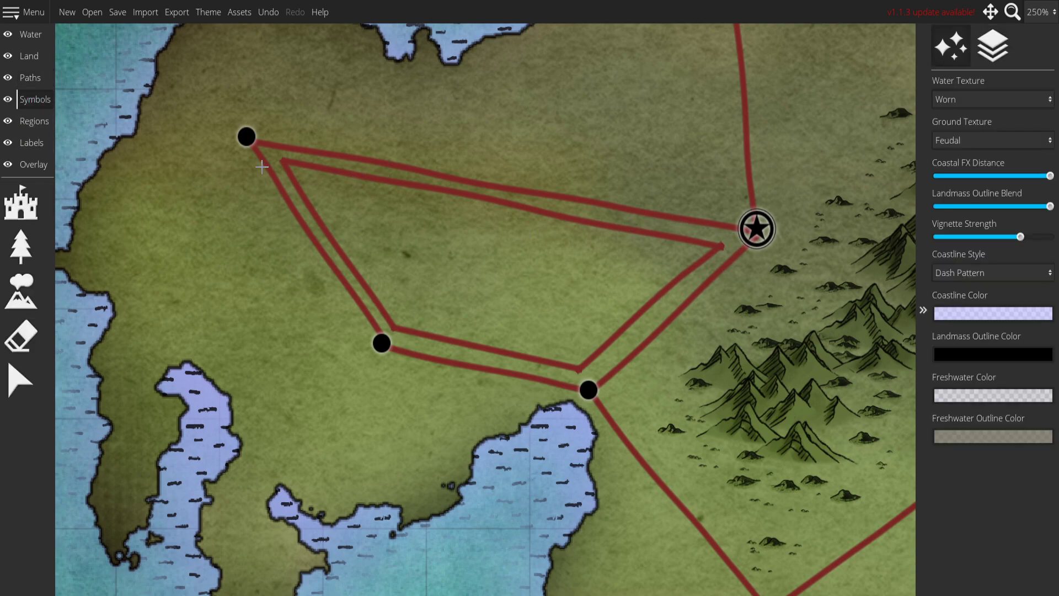
left_click(21, 245)
left_click(285, 157)
key("ctrl+z")
left_click(311, 185)
mouse_move(330, 195)
left_mouse_down()
mouse_move(389, 235)
mouse_move(535, 274)
mouse_move(432, 242)
mouse_move(558, 265)
mouse_move(460, 237)
mouse_move(500, 256)
mouse_move(505, 289)
mouse_move(419, 276)
mouse_move(463, 305)
mouse_move(544, 305)
left_mouse_up()
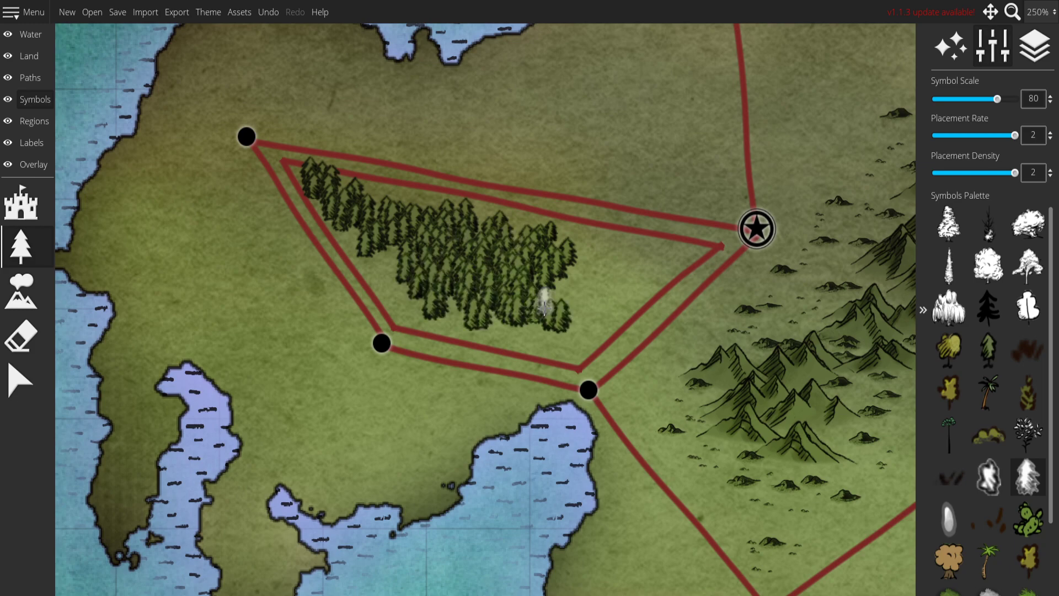
key("ctrl+z")
key("ctrl+z")
Choose the shaded leafy tree and fill the area inside the guide path with dense forest, undoing stray trees at the southeastern edge.
mouse_move(481, 279)
left_mouse_down()
mouse_move(445, 277)
mouse_move(499, 305)
mouse_move(464, 295)
mouse_move(502, 303)
mouse_move(492, 307)
mouse_move(563, 299)
mouse_move(512, 281)
mouse_move(583, 284)
mouse_move(529, 266)
mouse_move(621, 268)
mouse_move(520, 259)
mouse_move(359, 223)
mouse_move(463, 282)
mouse_move(451, 256)
mouse_move(415, 235)
mouse_move(399, 249)
mouse_move(420, 313)
mouse_move(550, 326)
mouse_move(603, 307)
mouse_move(653, 262)
mouse_move(613, 268)
mouse_move(600, 255)
mouse_move(554, 250)
mouse_move(588, 247)
mouse_move(429, 219)
mouse_move(603, 254)
mouse_move(529, 259)
mouse_move(372, 206)
mouse_move(461, 235)
mouse_move(384, 210)
mouse_move(422, 231)
mouse_move(385, 205)
mouse_move(485, 224)
left_mouse_up()
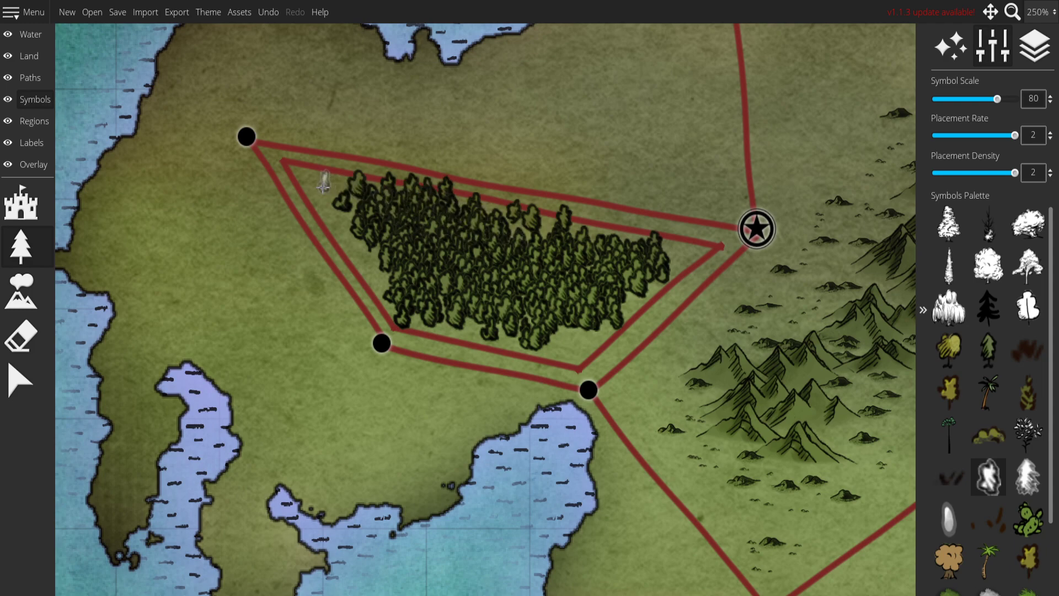
mouse_move(312, 178)
left_mouse_down()
mouse_move(405, 218)
mouse_move(343, 228)
mouse_move(383, 260)
mouse_move(354, 233)
mouse_move(436, 275)
mouse_move(362, 246)
mouse_move(370, 251)
mouse_move(437, 281)
mouse_move(396, 280)
left_mouse_up()
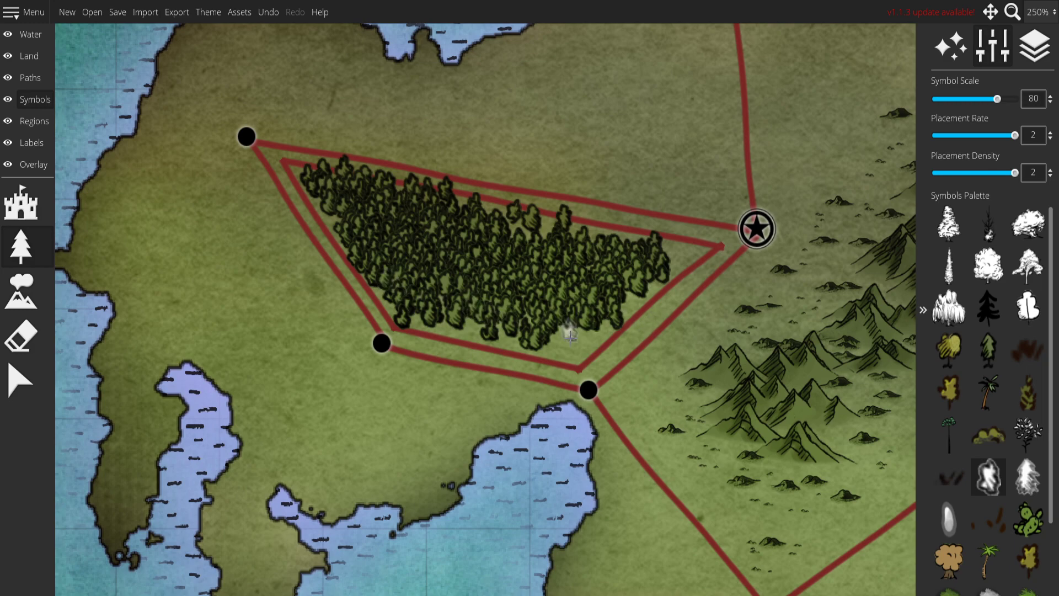
mouse_move(584, 337)
left_mouse_down()
mouse_move(551, 344)
mouse_move(576, 352)
mouse_move(603, 316)
mouse_move(595, 339)
mouse_move(626, 296)
left_mouse_up()
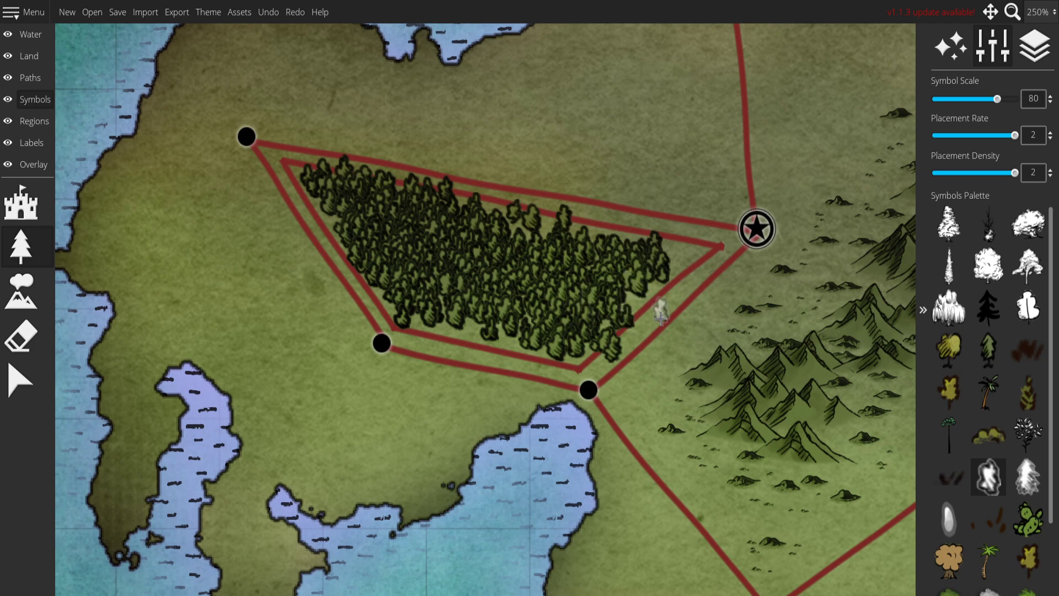
key("ctrl+z")
left_click(628, 314)
left_click_drag(634, 302, 656, 299)
key("ctrl+z")
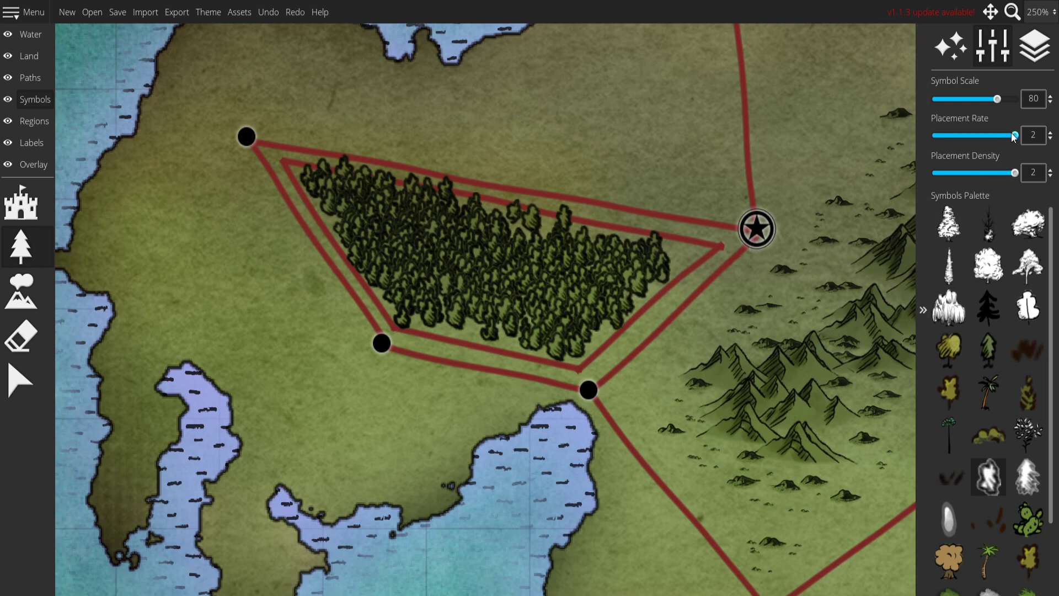
Set the placement rate to 0.25 and fill the remaining gaps along the forest's edges with individual trees.
left_click_drag(1011, 141, 934, 140)
left_click(668, 247)
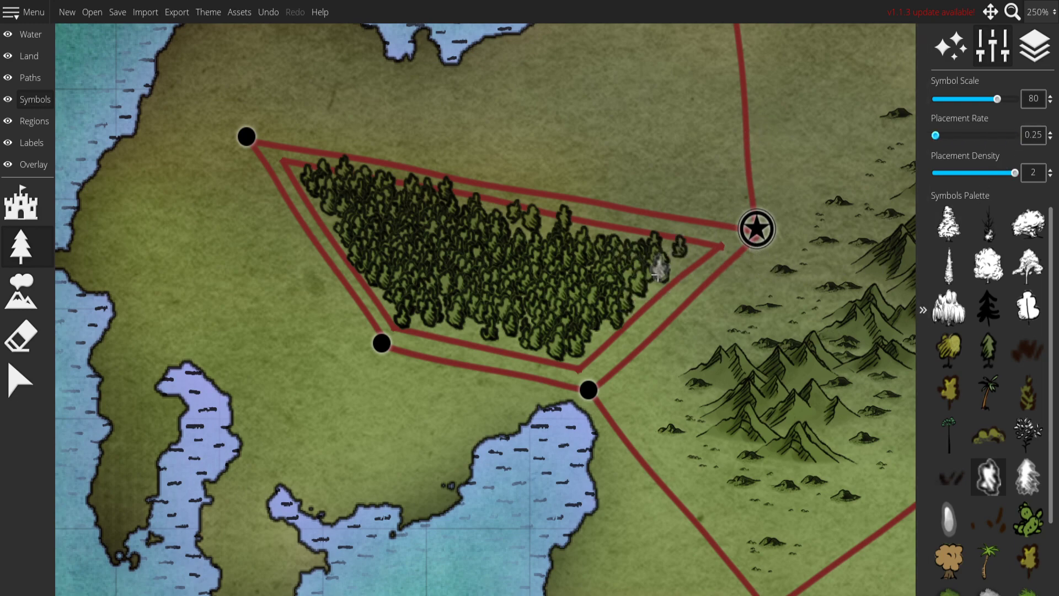
mouse_move(667, 245)
left_mouse_down()
mouse_move(702, 246)
mouse_move(690, 263)
mouse_move(672, 264)
mouse_move(679, 257)
mouse_move(679, 270)
mouse_move(689, 257)
mouse_move(675, 280)
mouse_move(734, 288)
mouse_move(639, 300)
mouse_move(673, 312)
mouse_move(569, 272)
mouse_move(530, 228)
mouse_move(662, 257)
mouse_move(582, 230)
mouse_move(563, 235)
mouse_move(577, 325)
mouse_move(611, 339)
mouse_move(595, 342)
mouse_move(604, 331)
mouse_move(595, 356)
mouse_move(587, 349)
mouse_move(624, 348)
mouse_move(591, 340)
mouse_move(602, 336)
mouse_move(567, 364)
mouse_move(626, 319)
left_mouse_up()
key("ctrl+z")
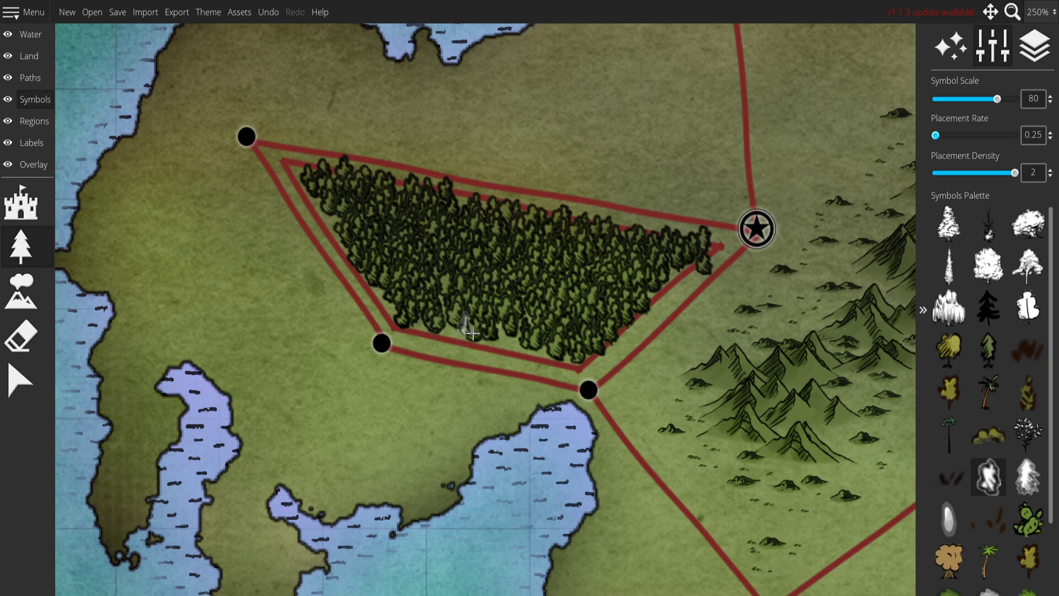
mouse_move(430, 324)
left_mouse_down()
mouse_move(485, 327)
mouse_move(540, 353)
left_mouse_up()
mouse_move(295, 165)
left_mouse_down()
mouse_move(340, 226)
mouse_move(309, 200)
mouse_move(371, 261)
mouse_move(324, 227)
mouse_move(370, 274)
mouse_move(430, 307)
mouse_move(363, 281)
mouse_move(387, 324)
mouse_move(405, 329)
mouse_move(383, 304)
left_mouse_up()
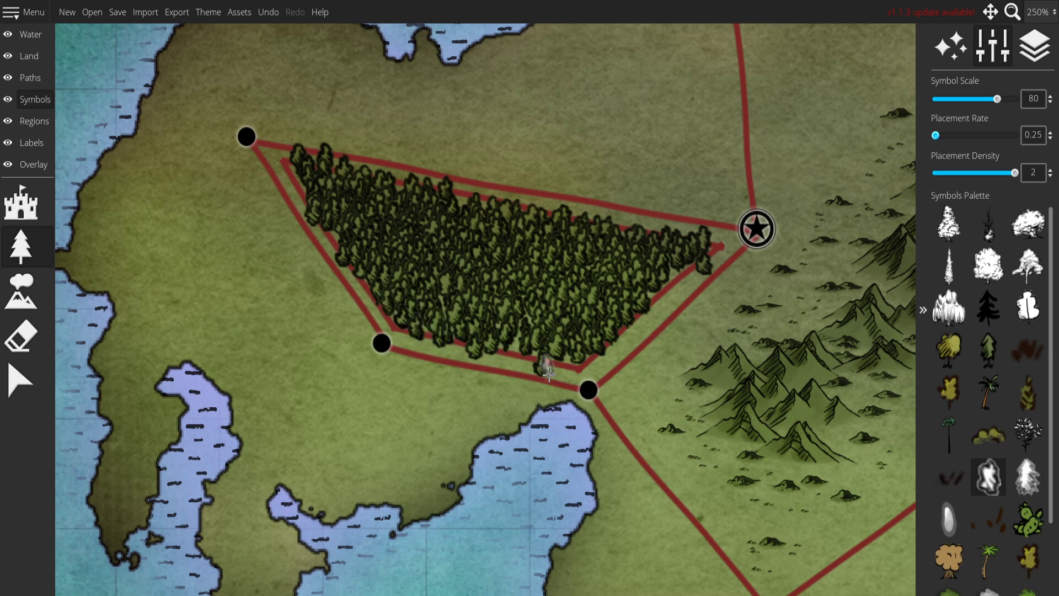
left_click(490, 201)
left_click(533, 208)
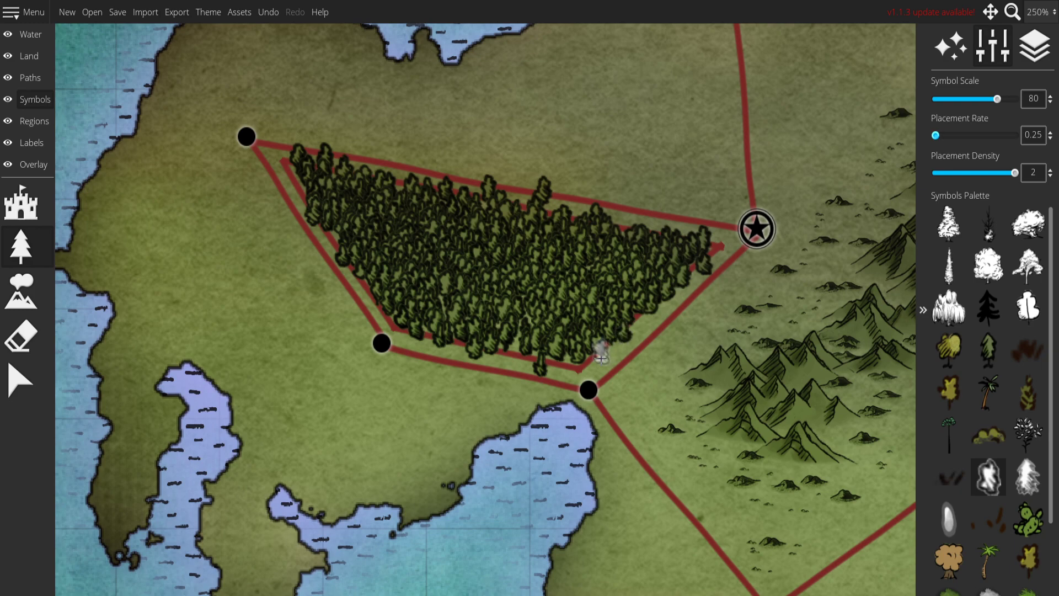
Select the guide path segments inside the road loop and delete them.
left_click(32, 78)
left_click(21, 247)
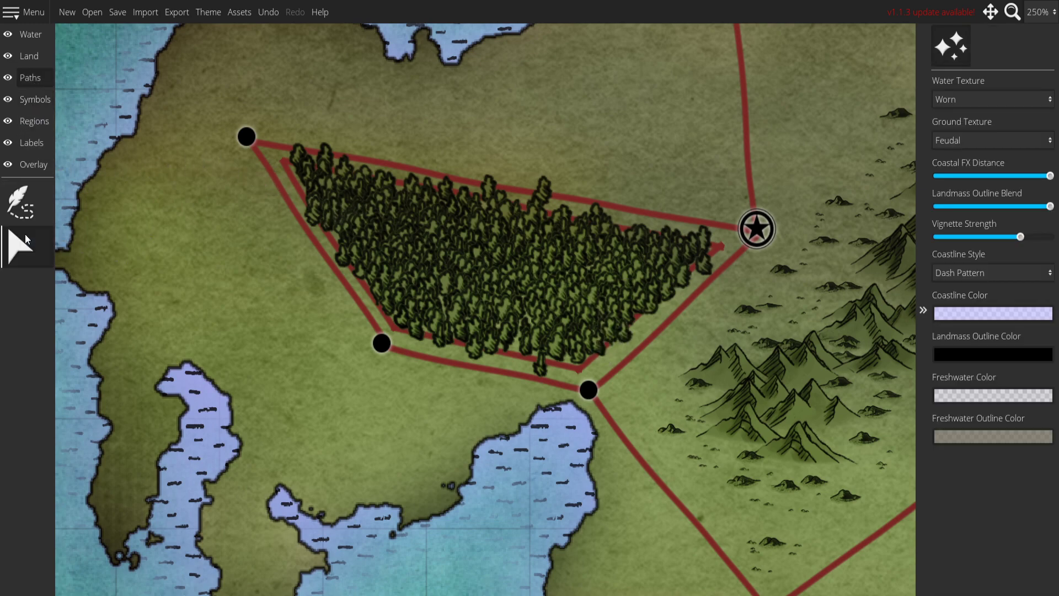
left_click(327, 240)
left_click(416, 193)
left_click(604, 347)
key("Delete")
left_click(558, 360)
key("Delete")
Tidy up the stray trees that stick out from the forest's northern and southern edges.
scroll(553, 284, "down", 8)
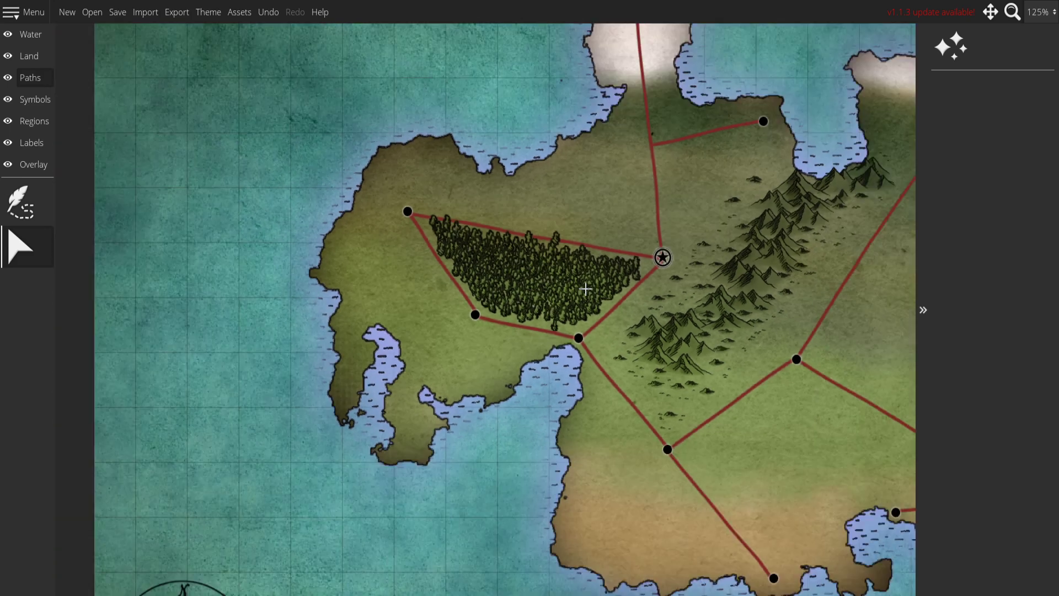
scroll(472, 235, "up", 4)
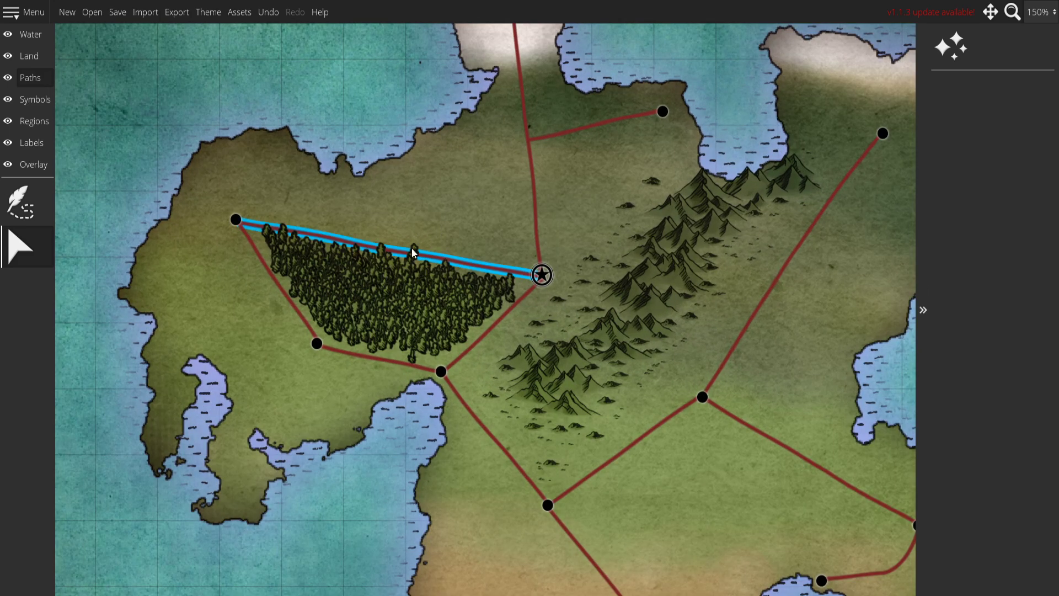
left_click(33, 99)
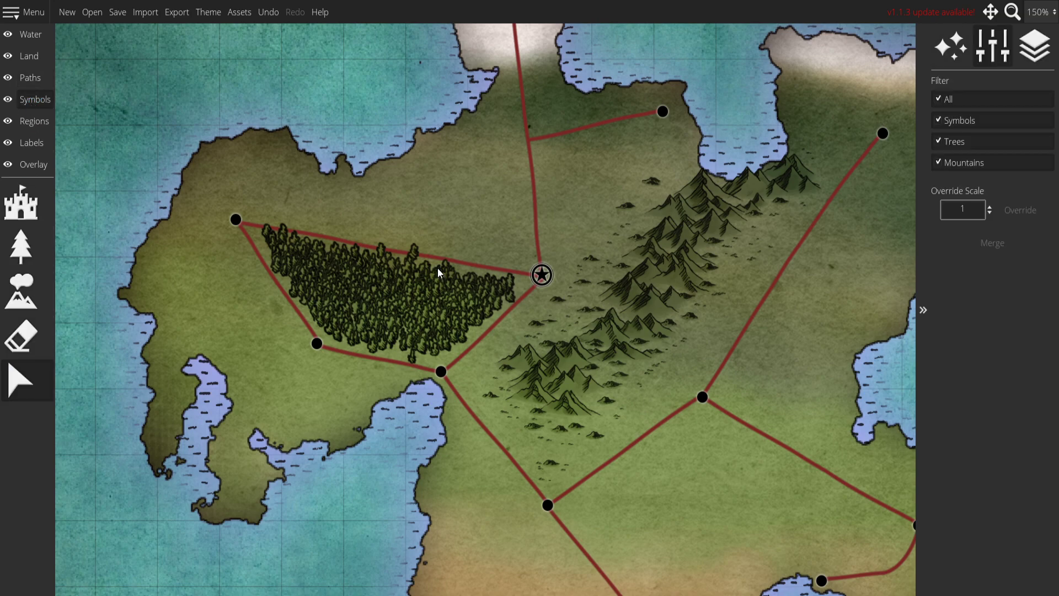
left_click(418, 254)
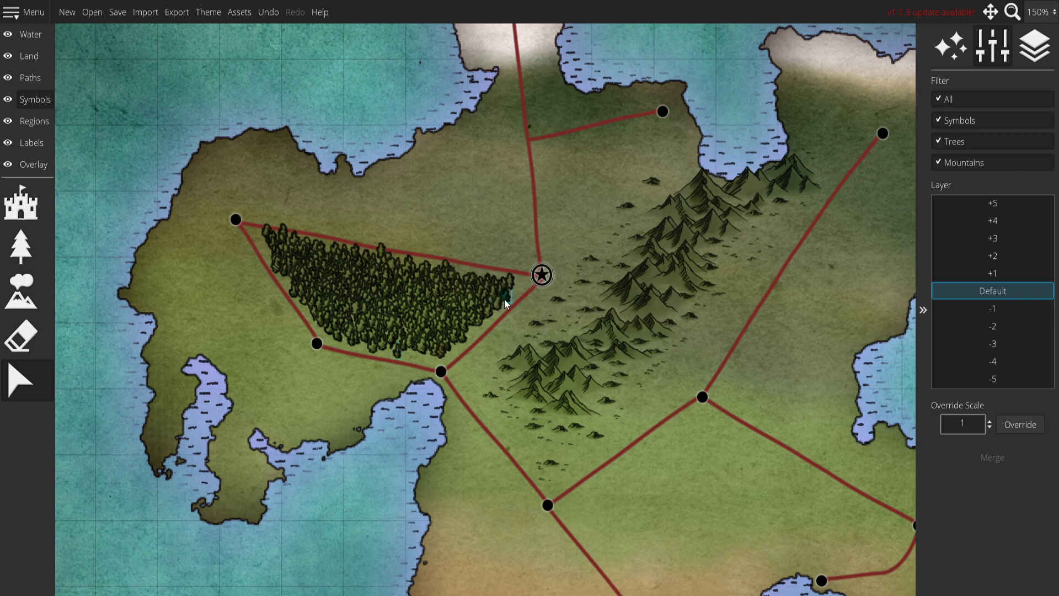
Examine the forest west of the capital together with the surrounding coast, roads and mountain range.
left_click_drag(485, 207, 482, 165)
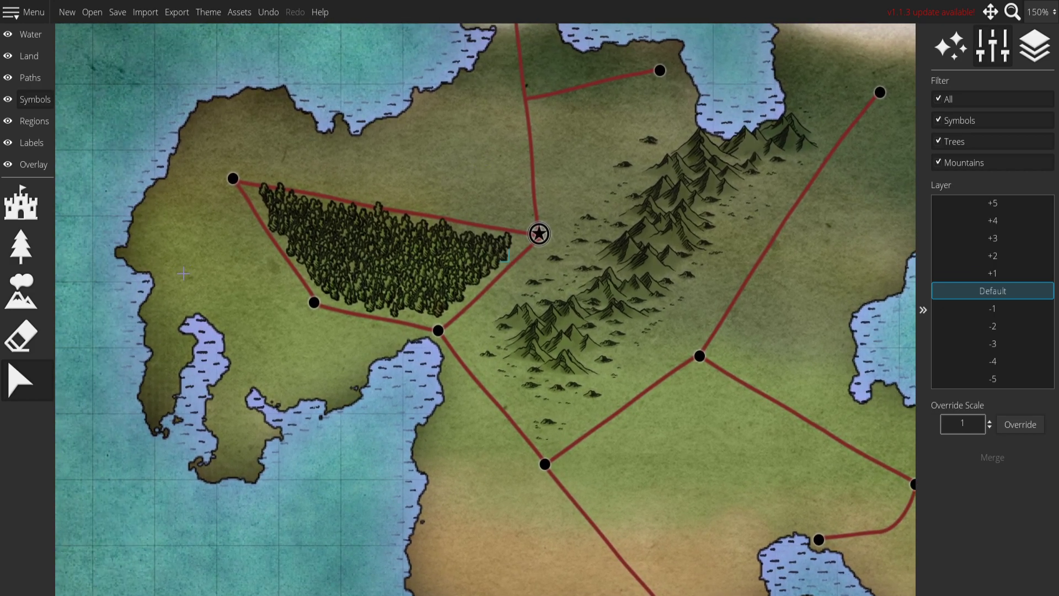
left_click_drag(401, 344, 604, 315)
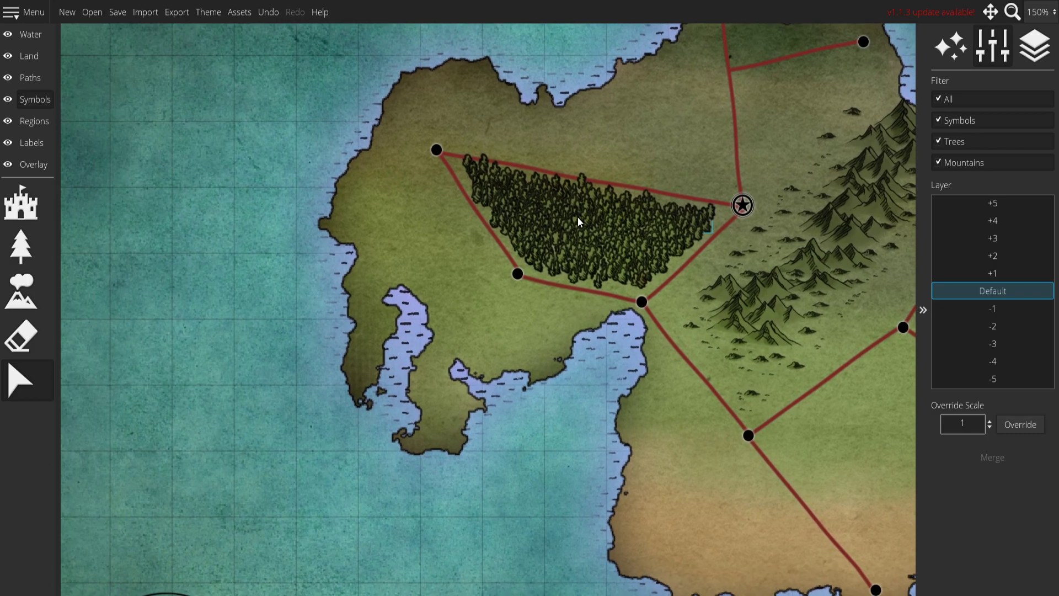
left_click_drag(474, 287, 151, 428)
left_click_drag(296, 221, 408, 233)
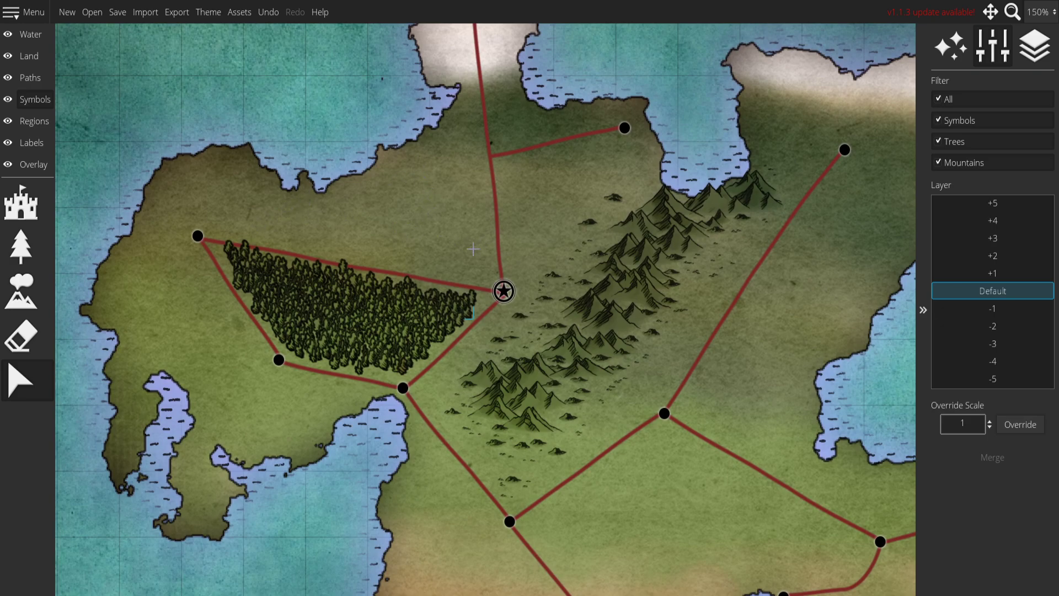
left_click_drag(490, 272, 201, 328)
left_click_drag(602, 230, 619, 198)
left_click_drag(594, 293, 653, 180)
left_click_drag(451, 139, 671, 248)
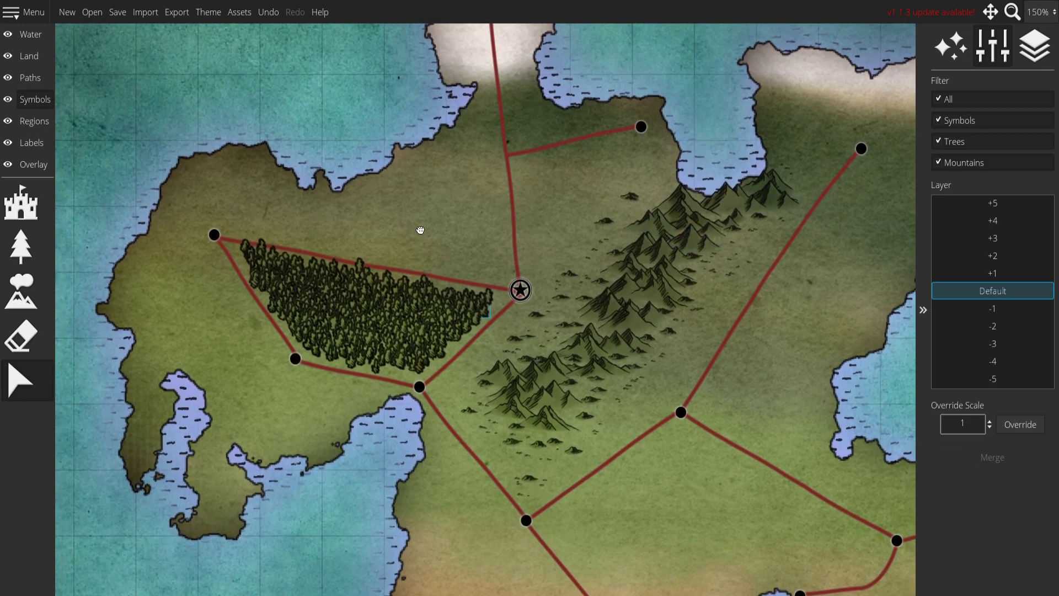
left_click_drag(412, 231, 485, 135)
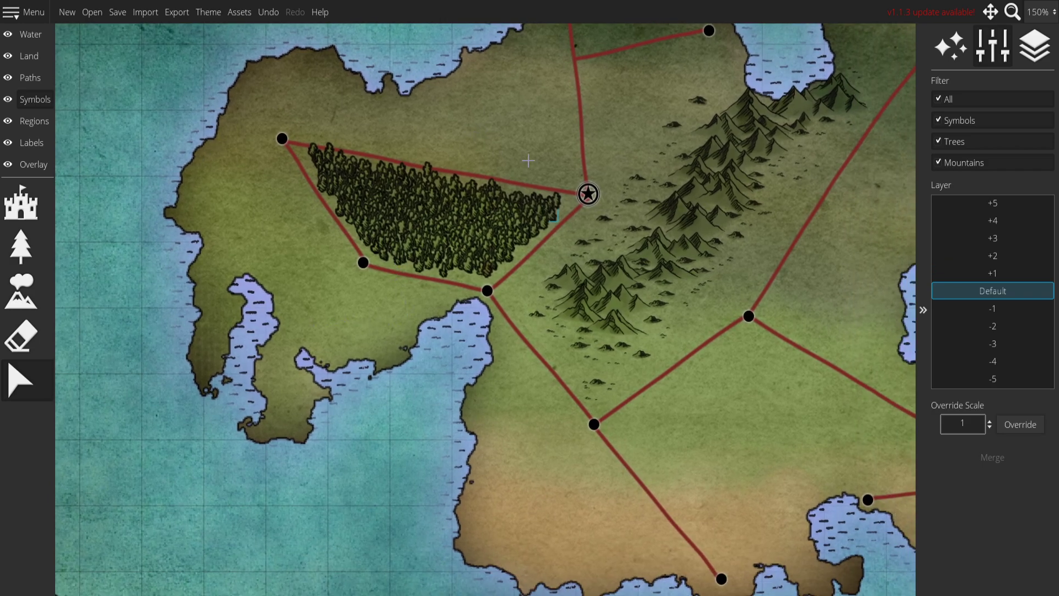
left_click_drag(548, 155, 355, 254)
left_click_drag(753, 205, 695, 321)
Return to placing tree symbols and set the placement density to 0.25, undoing the trial stroke beside the northwestern settlement.
scroll(419, 248, "up", 3)
scroll(386, 260, "down", 1)
left_click_drag(533, 271, 526, 242)
scroll(526, 242, "up", 1)
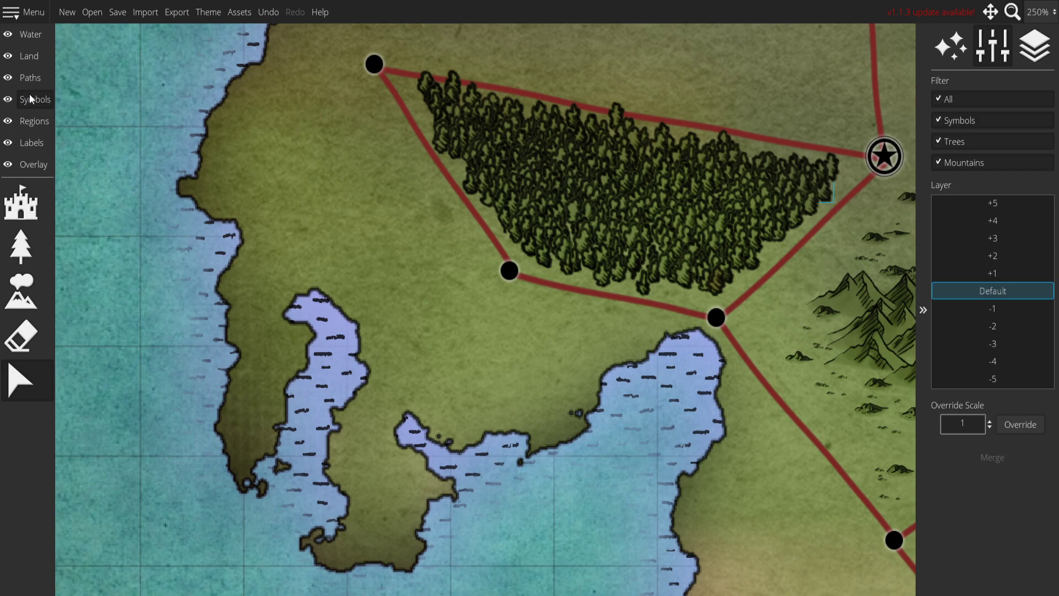
left_click(21, 247)
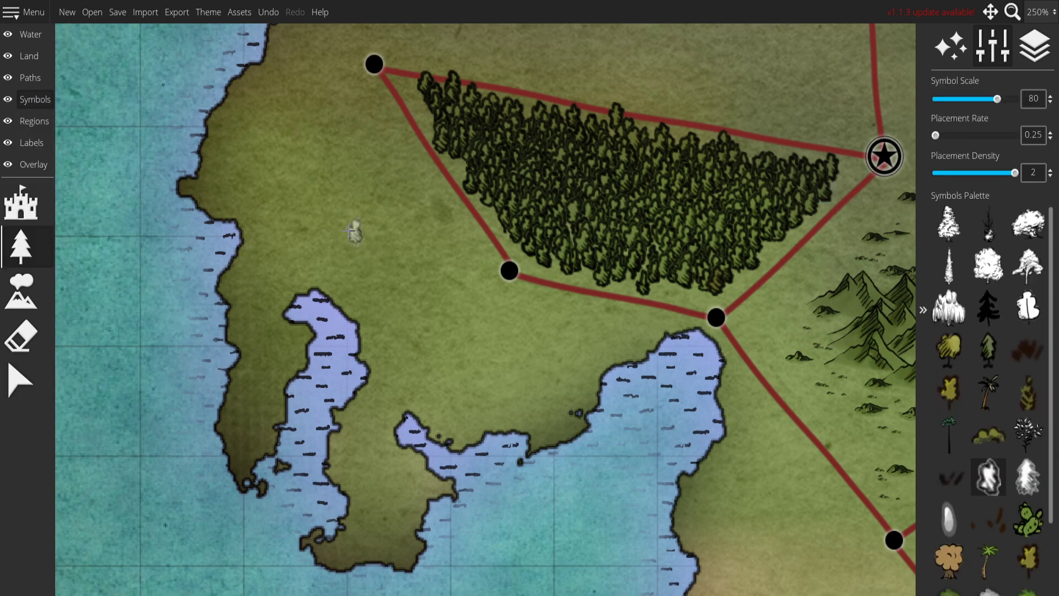
mouse_move(372, 69)
left_mouse_down()
mouse_move(378, 129)
mouse_move(422, 205)
left_mouse_up()
key("ctrl+z")
left_click_drag(1000, 173, 936, 173)
Outline a line of leafy trees southwest of the road, from the northwestern settlement to the head of the southern bay.
left_click_drag(370, 91, 535, 385)
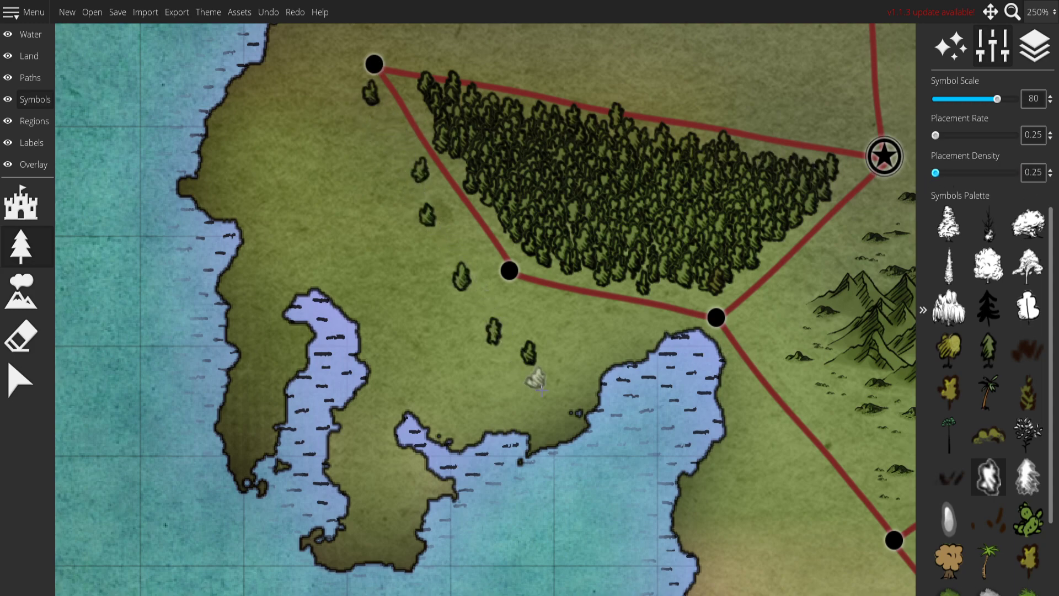
key("ctrl+z")
left_click_drag(343, 93, 355, 121)
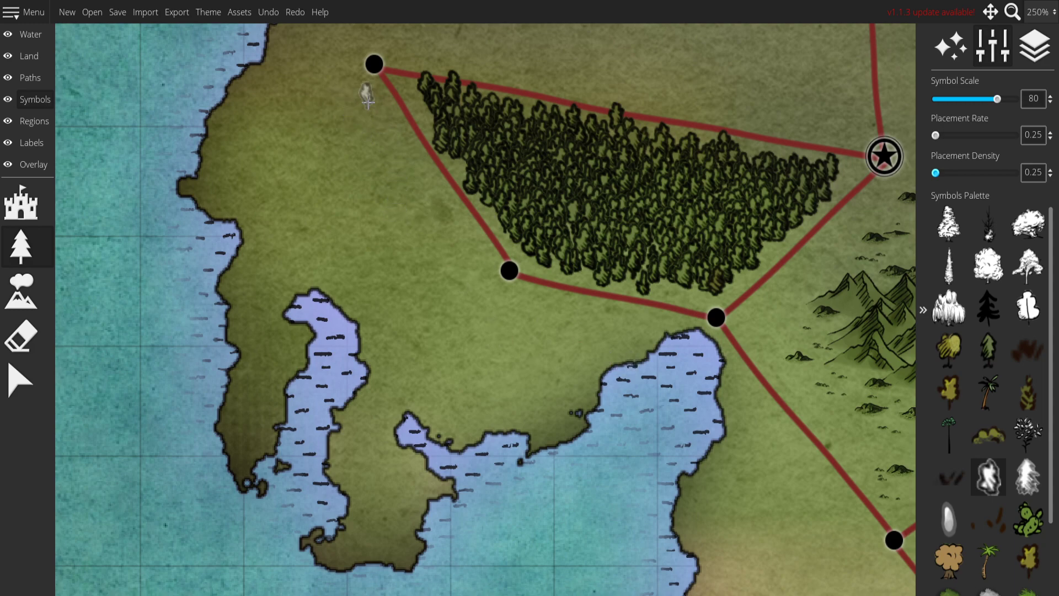
mouse_move(374, 107)
left_mouse_down()
mouse_move(435, 254)
mouse_move(474, 298)
mouse_move(522, 324)
mouse_move(646, 352)
mouse_move(577, 334)
left_mouse_up()
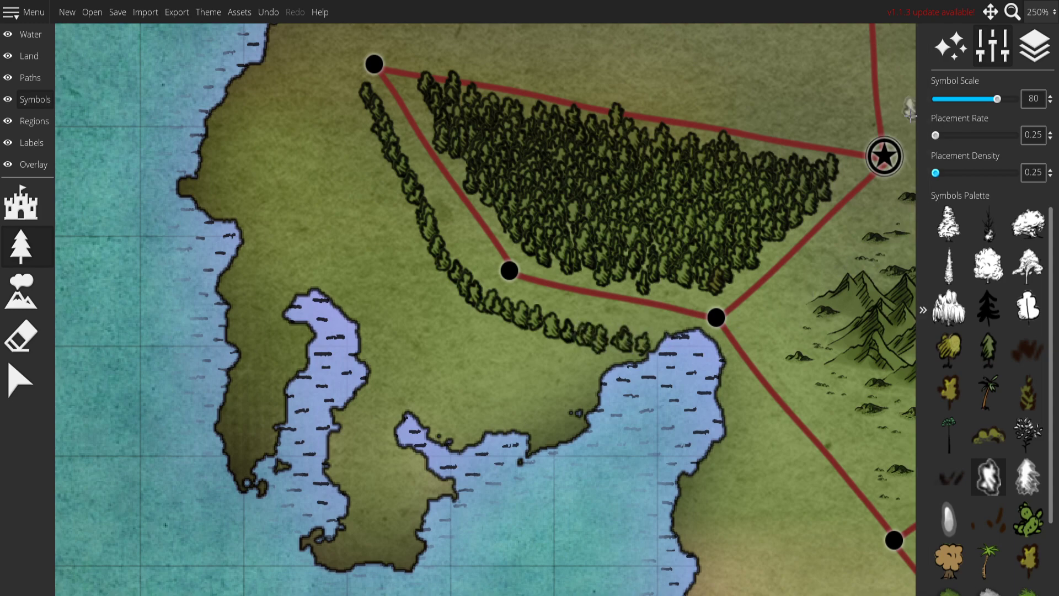
left_click_drag(356, 101, 275, 138)
key("ctrl+z")
key("ctrl+z")
key("ctrl+z")
key("ctrl+z")
key("ctrl+z")
key("ctrl+z")
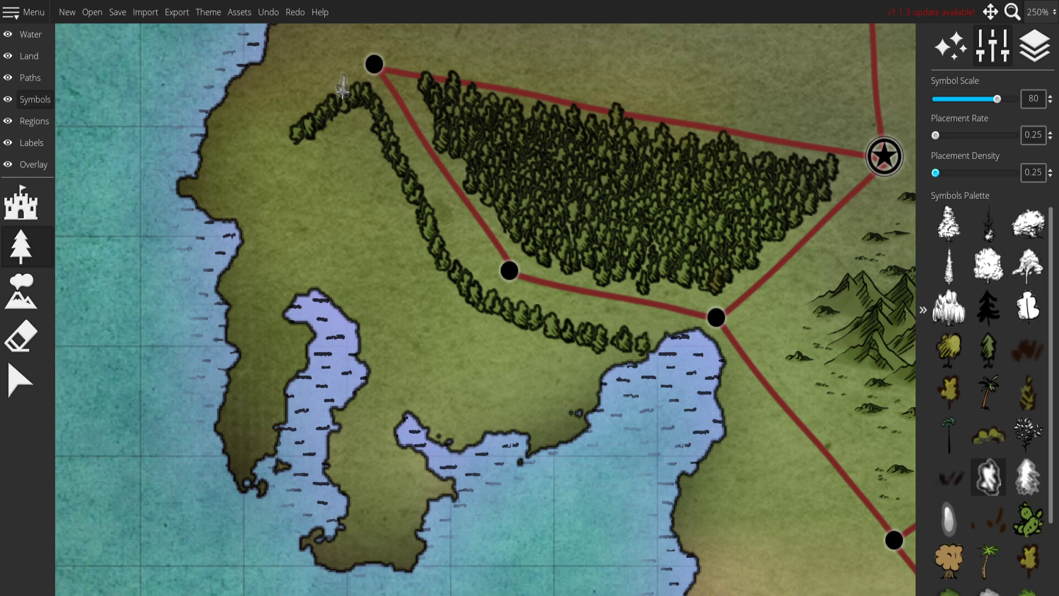
left_click_drag(353, 89, 312, 71)
key("ctrl+z")
key("ctrl+z")
key("ctrl+z")
Continue the tree outline west to the coast, down the western shore, around the inlet and along the southern peninsula's edges.
mouse_move(359, 103)
left_mouse_down()
mouse_move(277, 79)
mouse_move(247, 87)
mouse_move(209, 181)
mouse_move(212, 198)
mouse_move(240, 208)
mouse_move(258, 232)
mouse_move(233, 287)
mouse_move(254, 346)
mouse_move(234, 402)
mouse_move(246, 382)
mouse_move(237, 454)
mouse_move(245, 463)
mouse_move(264, 435)
mouse_move(291, 345)
mouse_move(273, 324)
mouse_move(277, 290)
mouse_move(307, 274)
mouse_move(325, 281)
mouse_move(281, 333)
mouse_move(270, 301)
mouse_move(281, 273)
mouse_move(304, 268)
mouse_move(360, 295)
mouse_move(339, 328)
mouse_move(381, 353)
mouse_move(345, 451)
mouse_move(365, 502)
left_mouse_up()
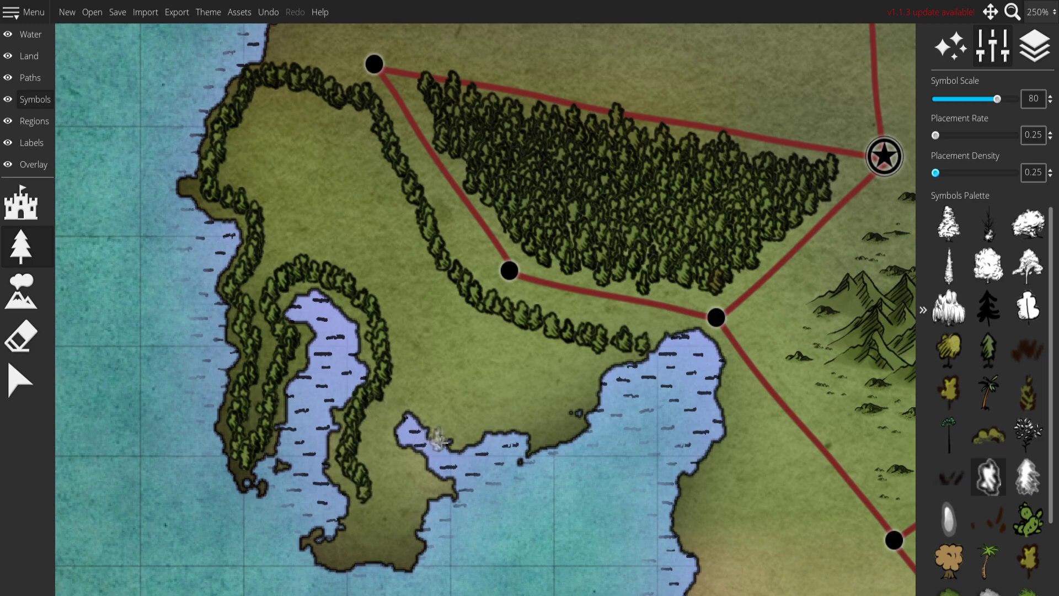
left_click_drag(438, 444, 460, 363)
mouse_move(377, 427)
left_mouse_down()
mouse_move(364, 484)
mouse_move(399, 471)
mouse_move(384, 473)
mouse_move(429, 476)
mouse_move(405, 474)
mouse_move(427, 458)
mouse_move(444, 406)
mouse_move(406, 364)
mouse_move(420, 319)
mouse_move(442, 320)
mouse_move(471, 345)
mouse_move(546, 342)
mouse_move(518, 339)
mouse_move(554, 336)
left_mouse_up()
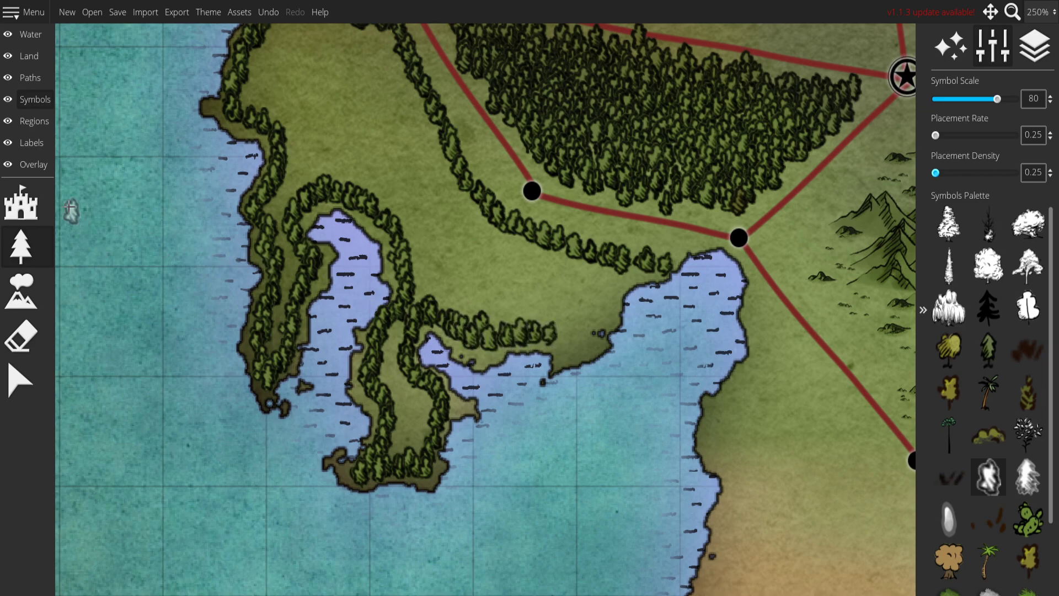
Undo the trial land erasing and fill the small water holes just inside the coast west of the southern bay with the land brush.
left_click(29, 36)
left_click(27, 298)
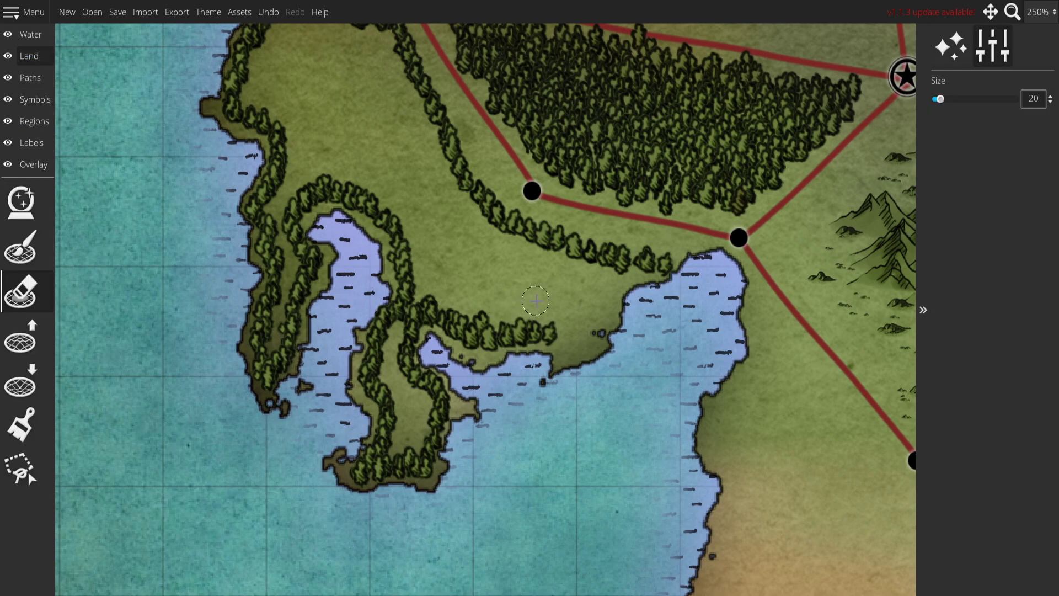
left_click_drag(595, 333, 577, 334)
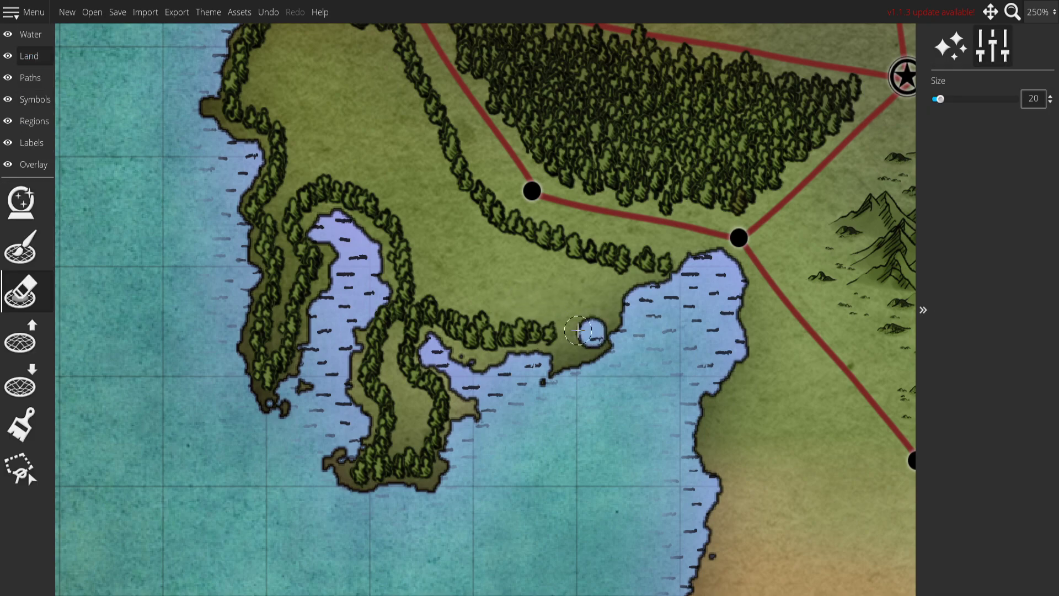
key("ctrl+z")
key("b")
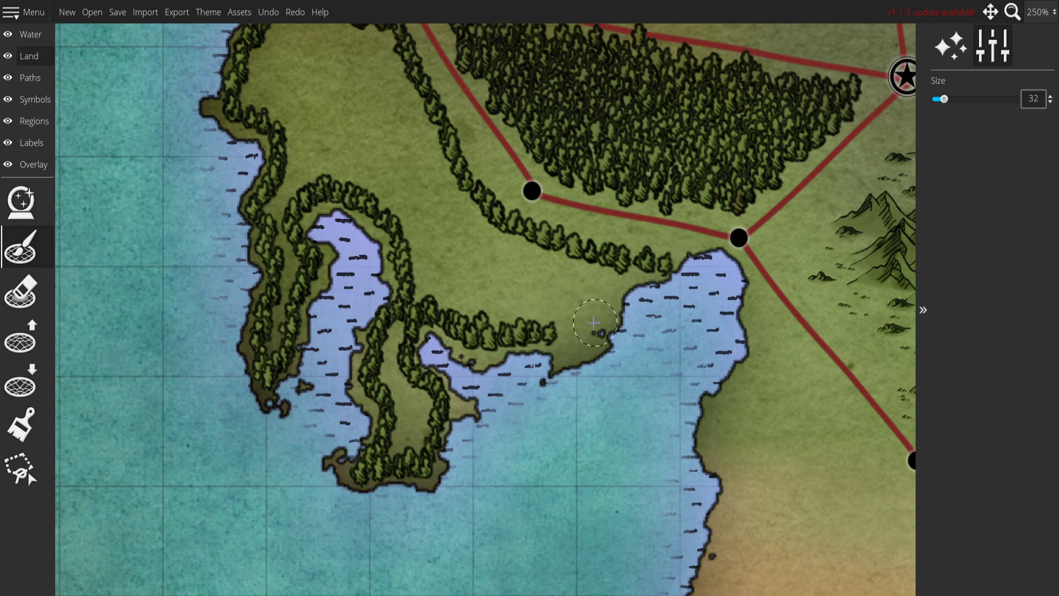
left_click(587, 323)
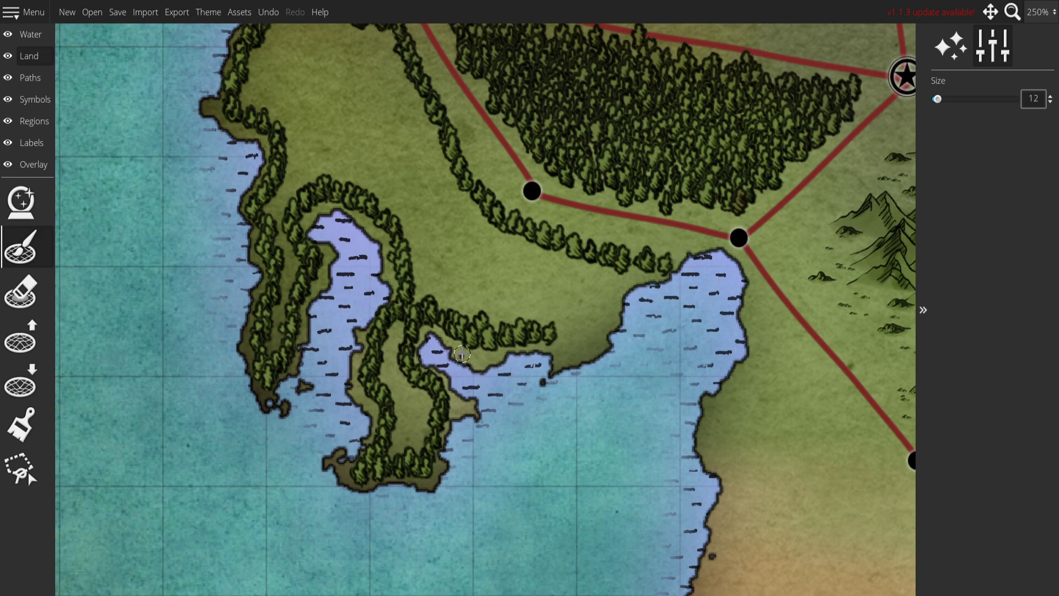
Return to placing tree symbols and close the tree outline along the shore to the head of the southern bay.
left_click(34, 99)
left_click(21, 245)
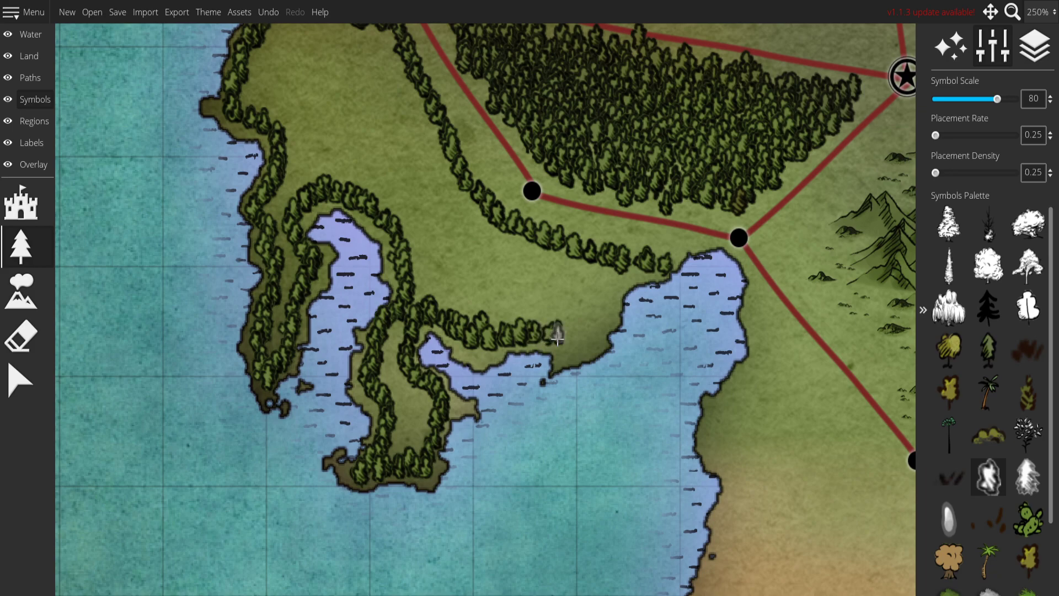
mouse_move(562, 343)
left_mouse_down()
mouse_move(610, 320)
mouse_move(609, 288)
mouse_move(608, 305)
mouse_move(628, 272)
left_mouse_up()
Fill the outlined southern peninsula and the narrow western peninsula beside the inlet with dense leafy trees.
left_click_drag(486, 265, 542, 251)
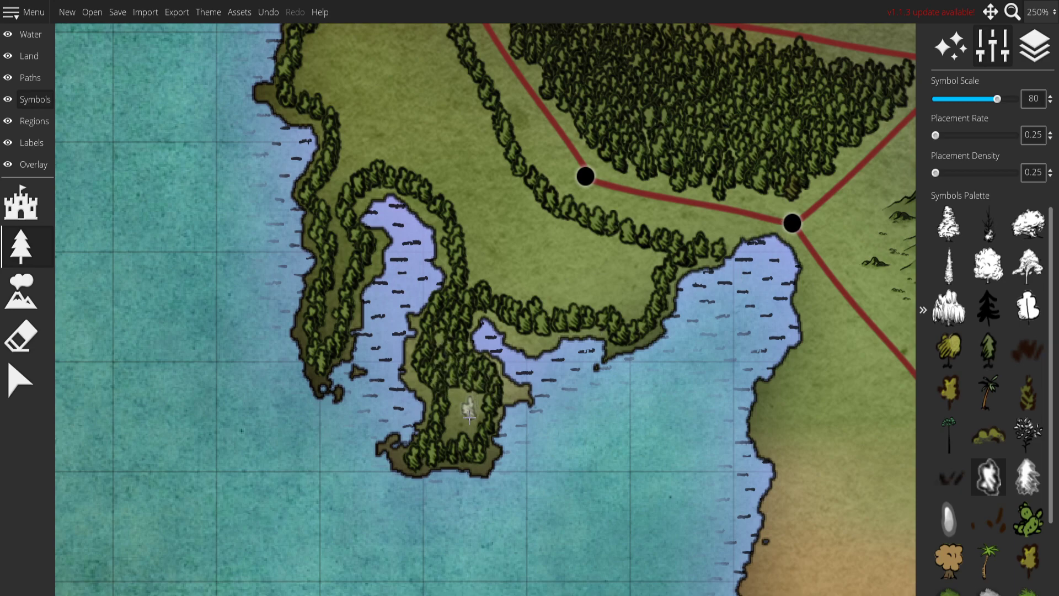
mouse_move(468, 408)
left_mouse_down()
mouse_move(440, 431)
mouse_move(465, 430)
mouse_move(483, 412)
left_mouse_up()
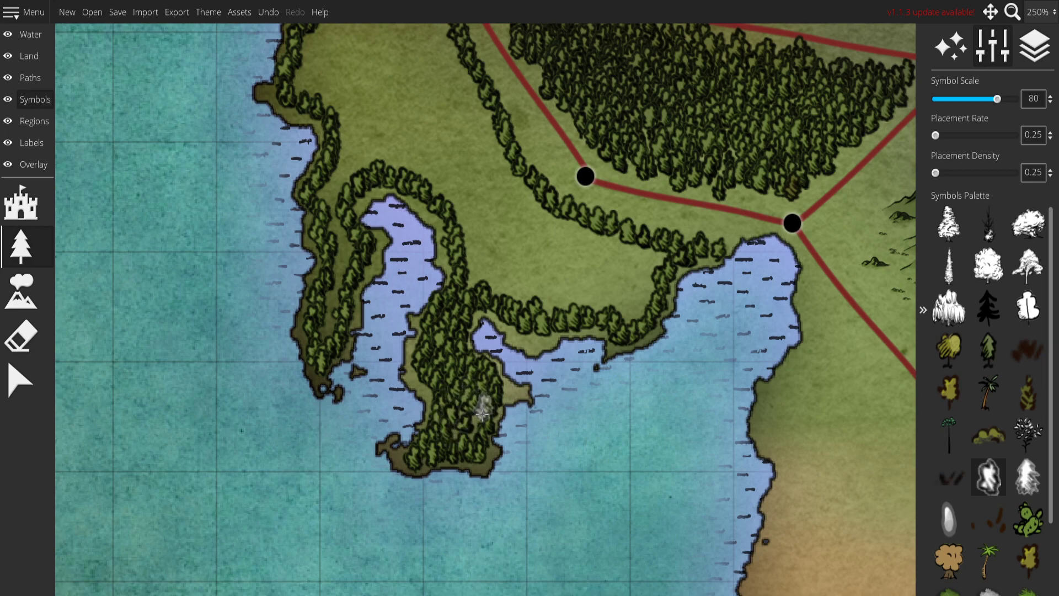
mouse_move(445, 204)
left_mouse_down()
mouse_move(445, 229)
mouse_move(493, 312)
mouse_move(471, 296)
left_mouse_up()
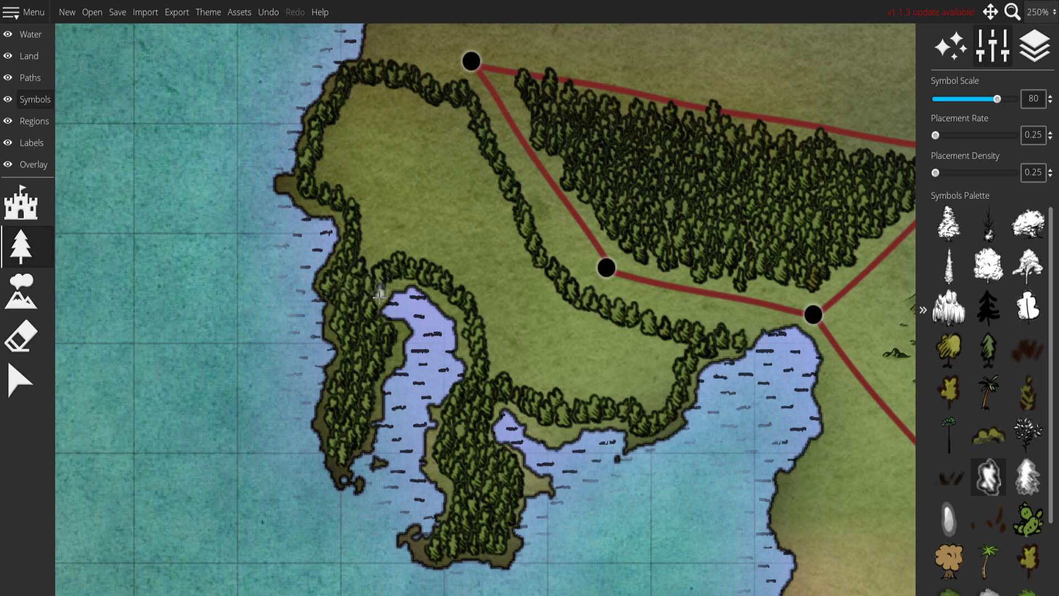
Add a dividing row of leafy trees from the roadside tree line west to the inlet's eastern tree line and thicken that line southward.
scroll(353, 259, "up", 2)
left_click_drag(496, 284, 360, 200)
left_click(419, 296)
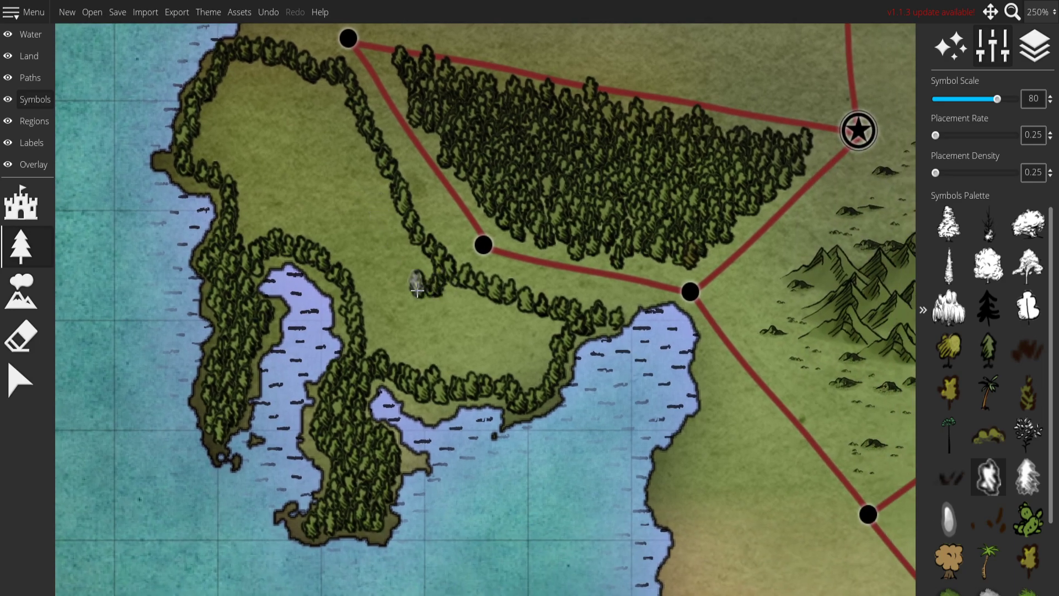
left_click(409, 298)
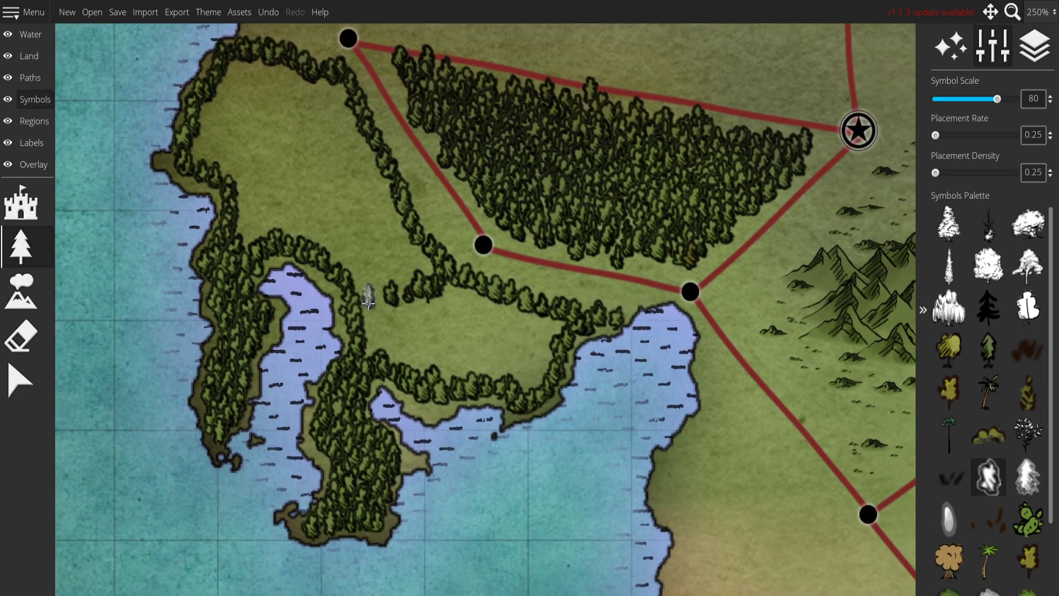
left_click(411, 296)
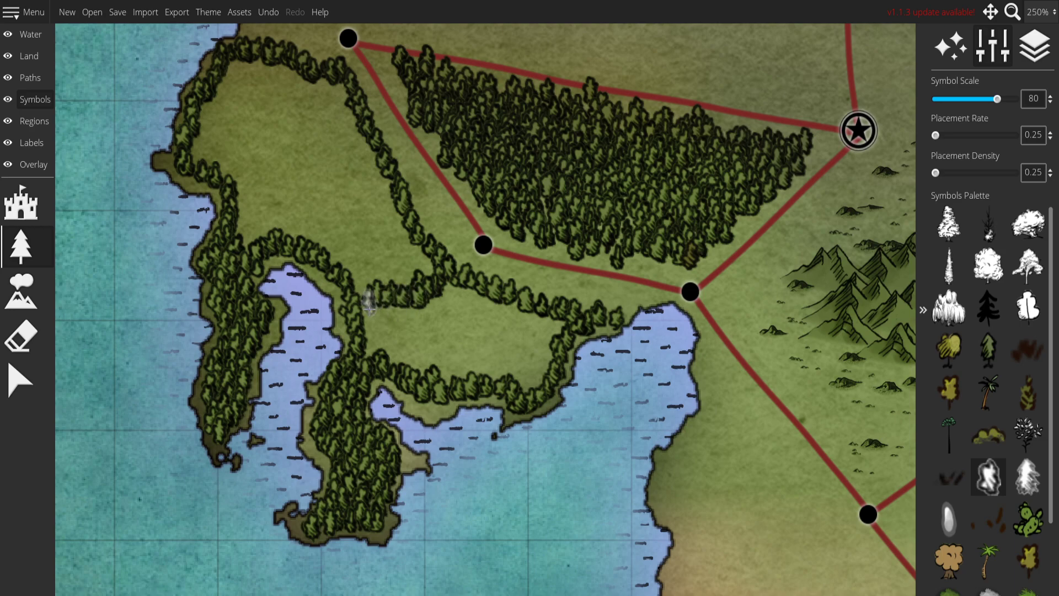
left_click(378, 346)
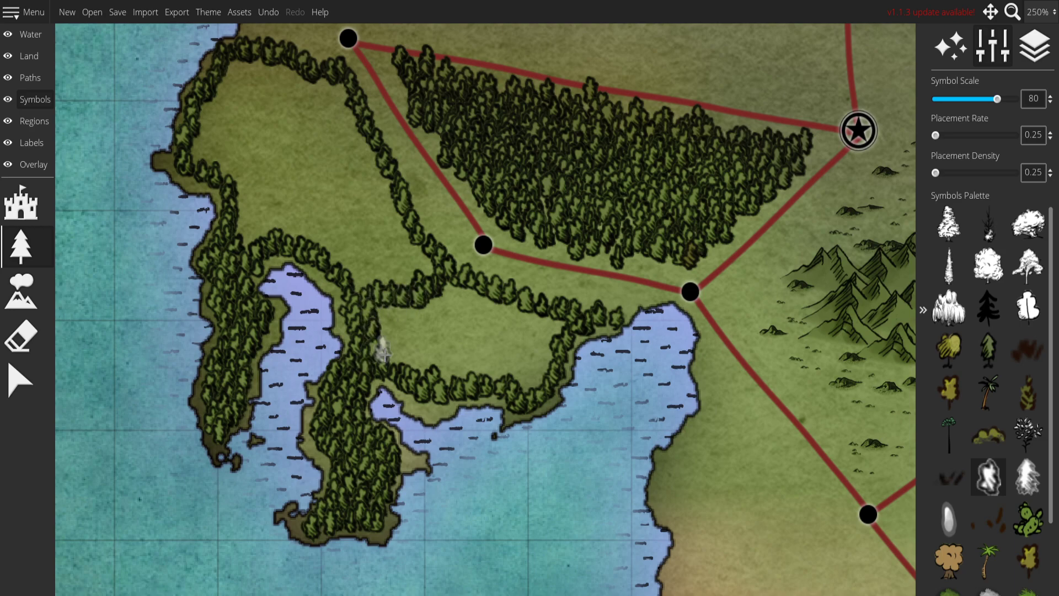
Fill the enclosed area between the inlet and the southern bay with trees, and add a dividing row across the northwestern headland.
mouse_move(398, 311)
left_mouse_down()
mouse_move(387, 337)
mouse_move(403, 333)
mouse_move(397, 363)
mouse_move(419, 371)
mouse_move(413, 392)
mouse_move(439, 408)
left_mouse_up()
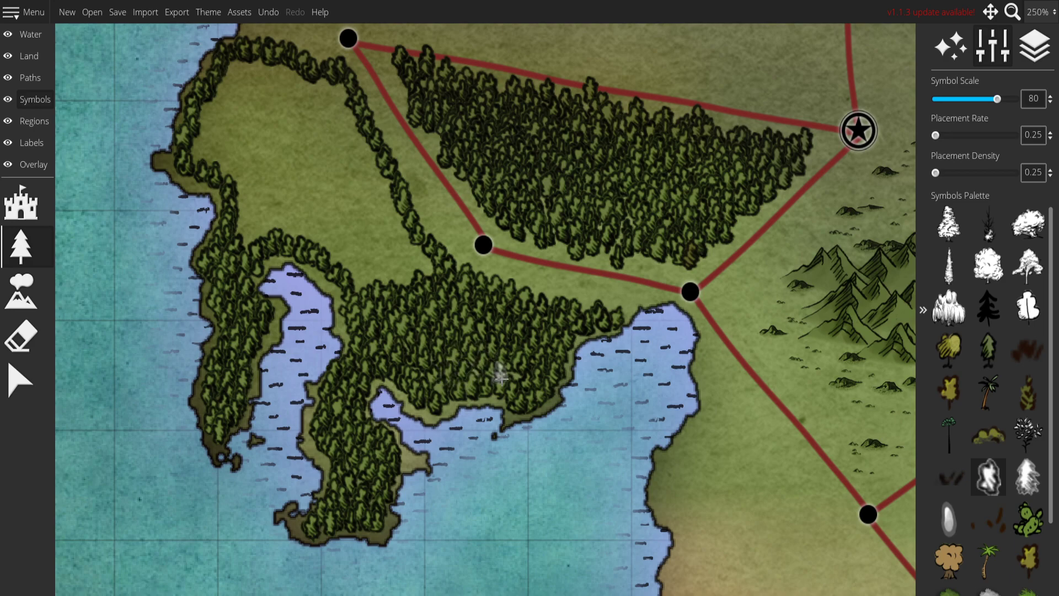
mouse_move(386, 276)
left_mouse_down()
mouse_move(485, 306)
mouse_move(323, 217)
mouse_move(396, 362)
left_mouse_up()
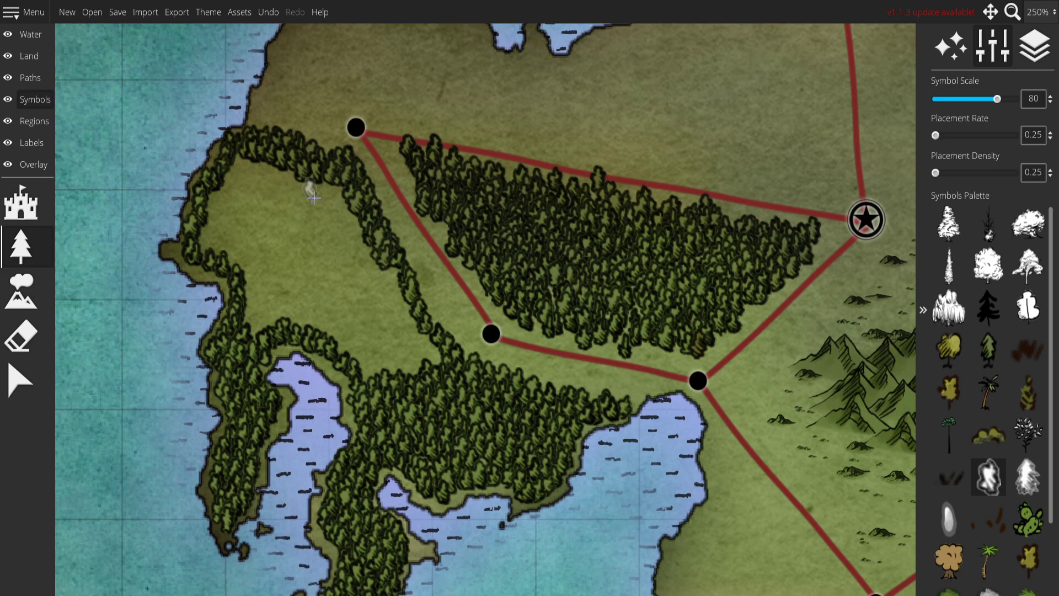
mouse_move(267, 240)
left_mouse_down()
mouse_move(241, 268)
mouse_move(273, 247)
left_mouse_up()
Select and delete all trees of the old forest enclosed by the roads west of the capital.
left_click(21, 381)
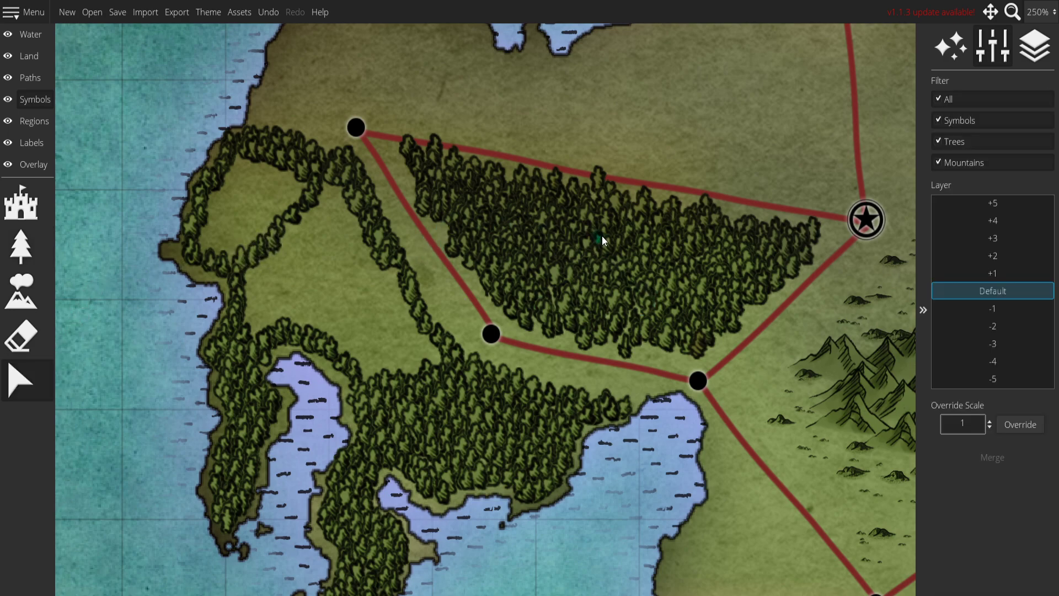
left_click_drag(519, 180, 518, 181)
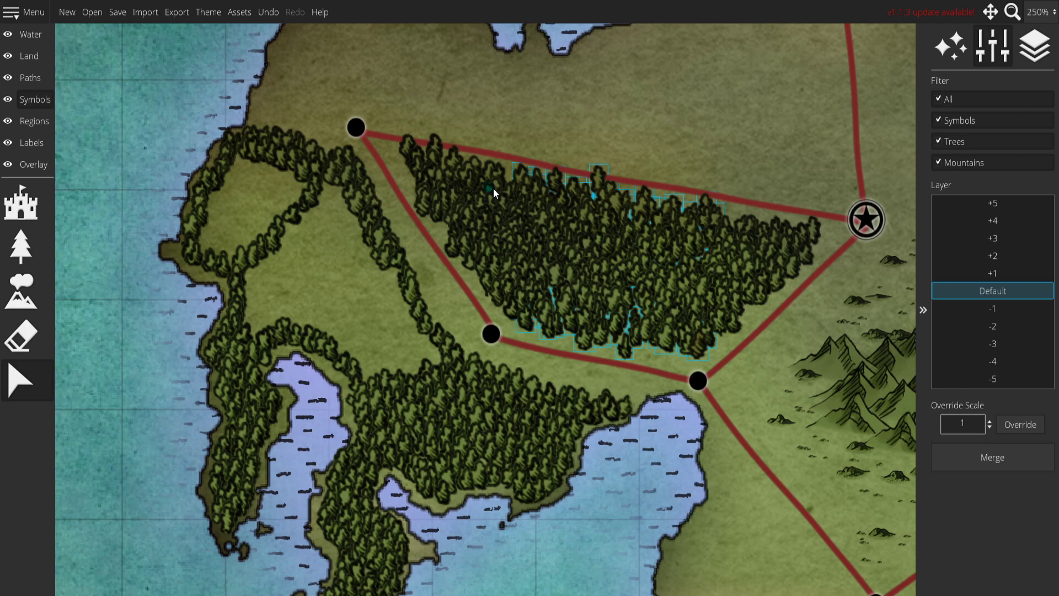
key("Delete")
left_click_drag(486, 287, 419, 150)
key("Delete")
key("Delete")
left_click_drag(687, 185, 822, 339)
key("Delete")
Return to placing tree symbols and fill the northwestern headland and the remaining gap north of the inlet with dense leafy trees.
left_click_drag(478, 277, 569, 268)
left_click(21, 245)
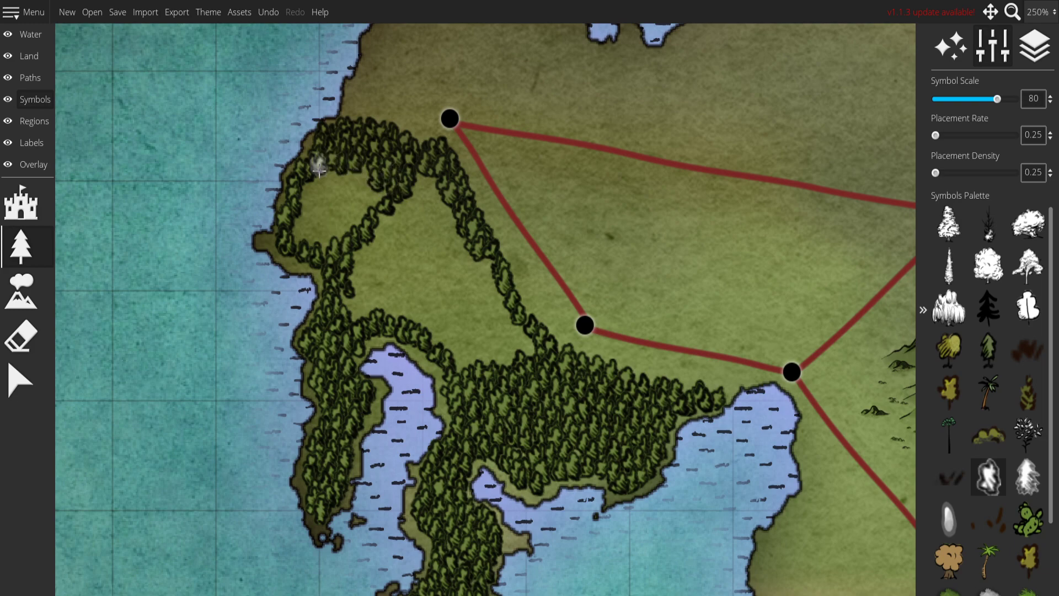
mouse_move(308, 193)
left_mouse_down()
mouse_move(265, 237)
mouse_move(304, 242)
mouse_move(276, 249)
mouse_move(319, 271)
left_mouse_up()
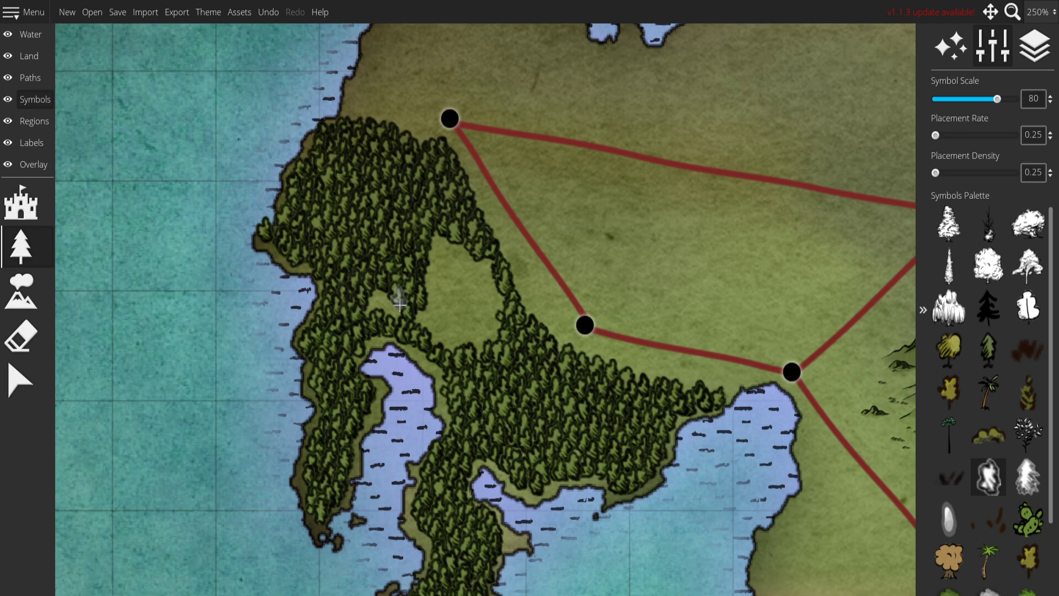
mouse_move(393, 313)
left_mouse_down()
mouse_move(368, 315)
mouse_move(379, 295)
left_mouse_up()
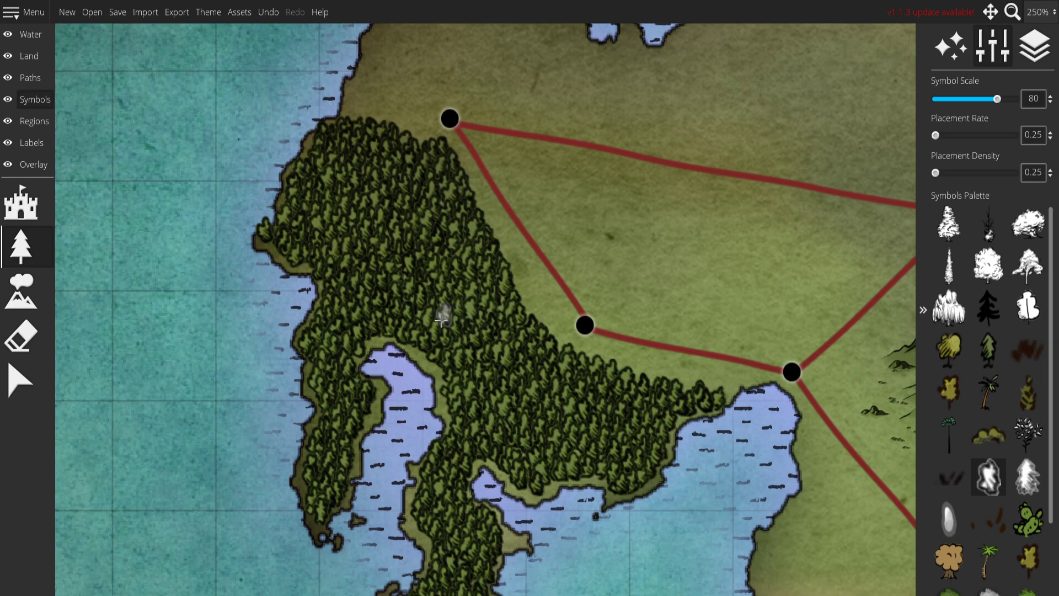
Start a new leafy tree outline inside the road triangle, running from the northwestern settlement southeast past the next settlement.
scroll(618, 271, "down", 6)
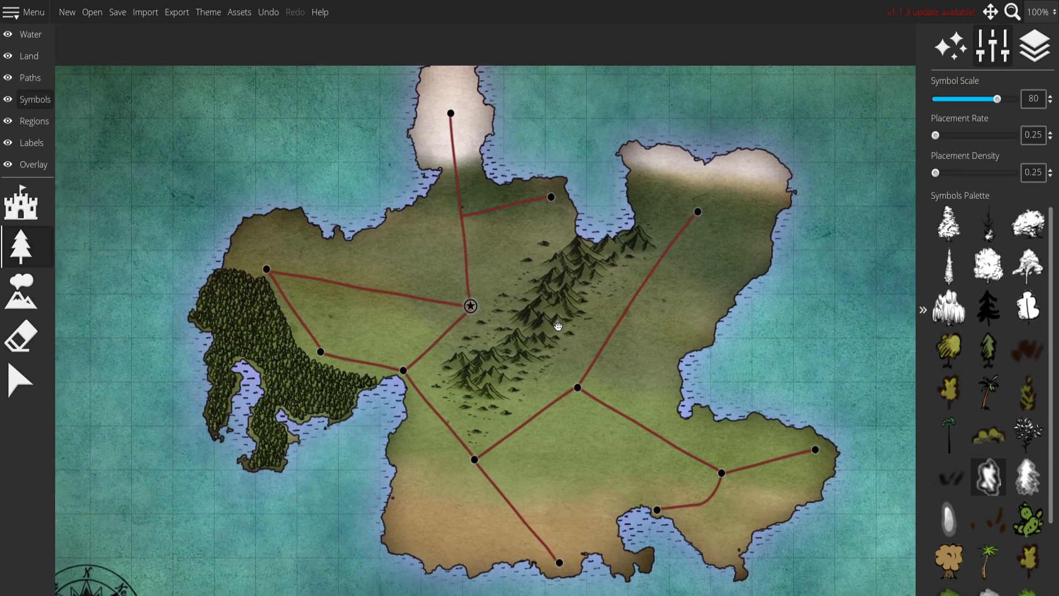
left_click_drag(558, 326, 558, 324)
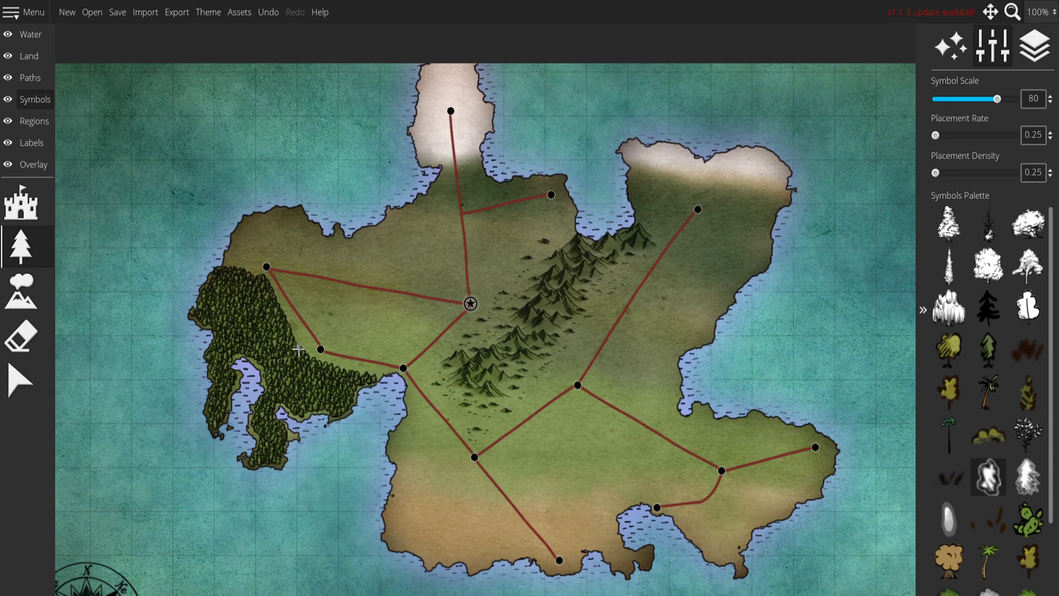
scroll(385, 320, "up", 8)
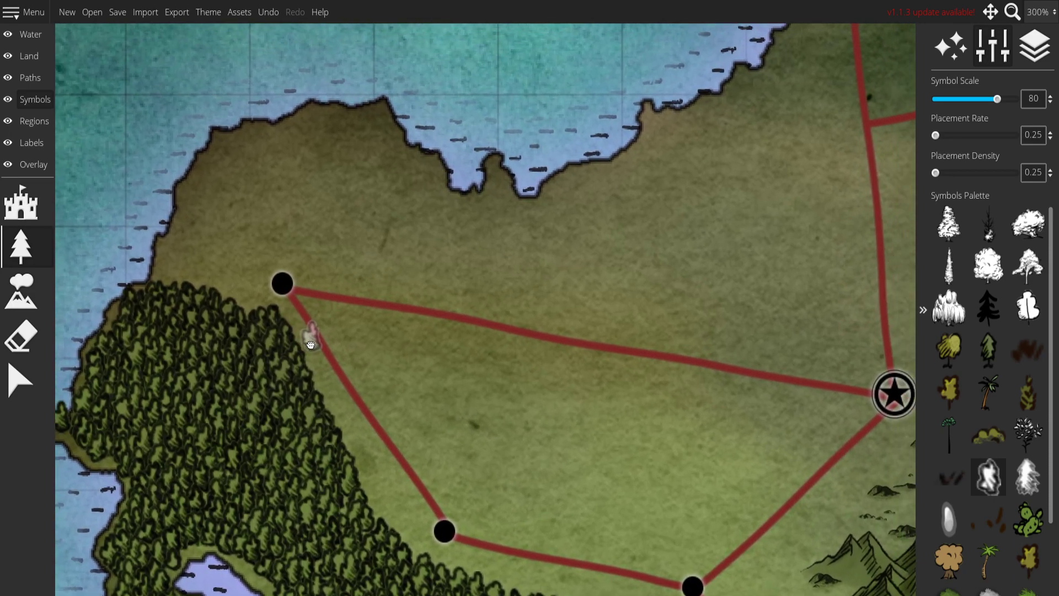
mouse_move(310, 344)
left_mouse_down()
mouse_move(236, 263)
mouse_move(243, 227)
mouse_move(259, 246)
mouse_move(261, 230)
mouse_move(342, 245)
mouse_move(236, 240)
mouse_move(274, 266)
mouse_move(312, 321)
left_mouse_up()
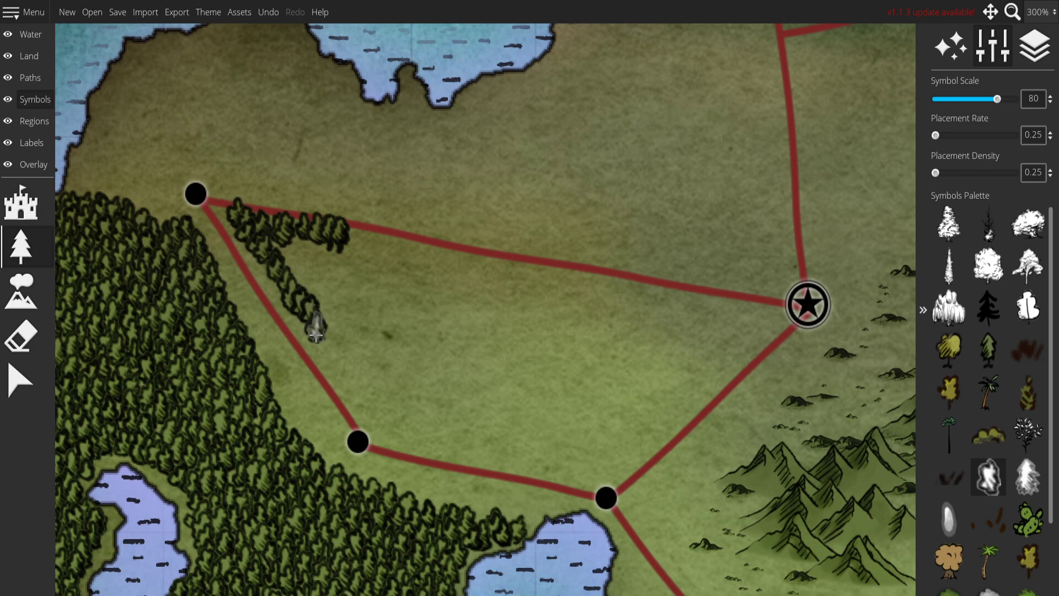
left_click_drag(388, 354, 435, 293)
left_click(377, 287)
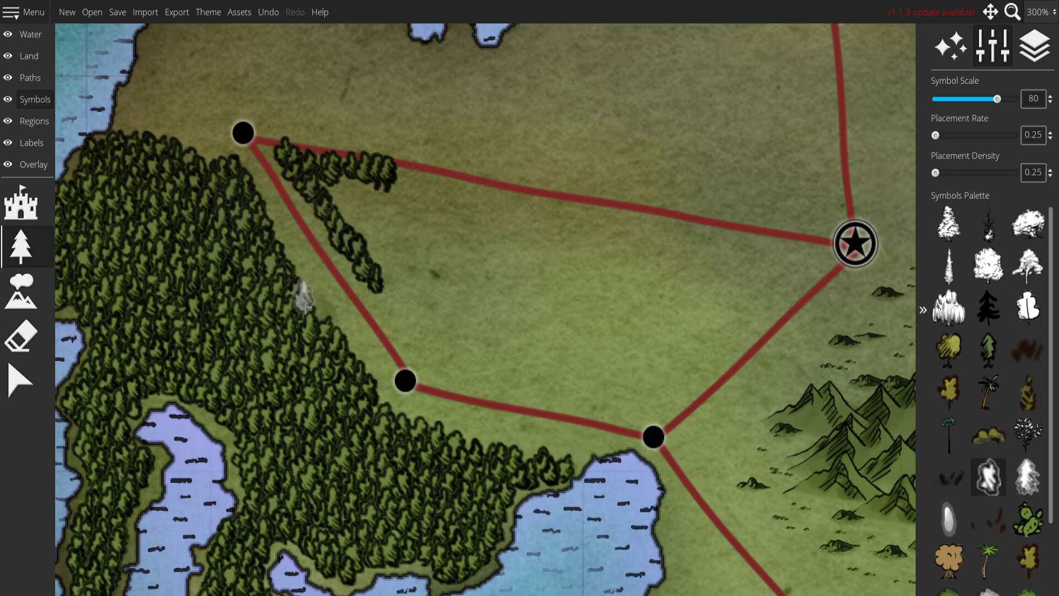
left_click(393, 304)
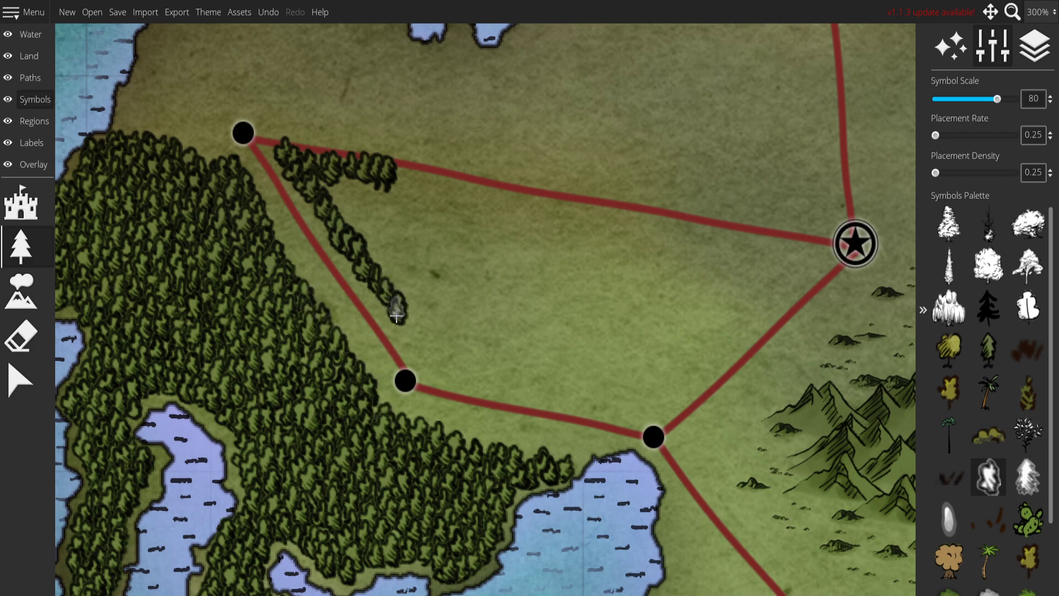
left_click(413, 343)
mouse_move(436, 361)
left_mouse_down()
mouse_move(500, 381)
mouse_move(526, 374)
left_mouse_up()
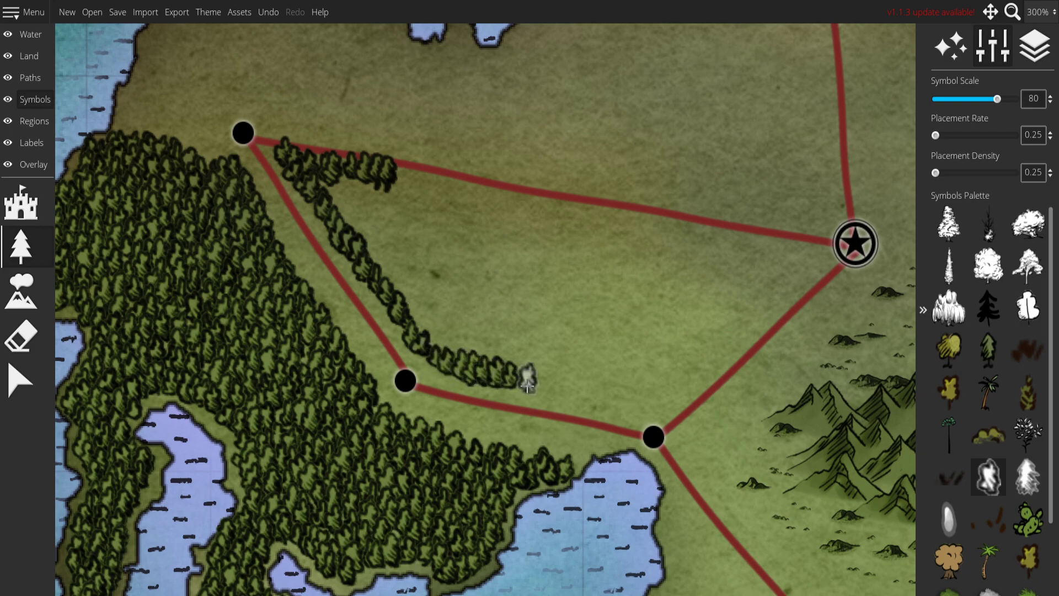
Complete the tree outline along the northern road to the capital, southwest to the bay settlement and back to the southern tree line.
mouse_move(395, 188)
left_mouse_down()
mouse_move(539, 222)
mouse_move(560, 213)
mouse_move(525, 210)
mouse_move(660, 251)
mouse_move(642, 230)
mouse_move(658, 253)
mouse_move(666, 240)
mouse_move(646, 237)
mouse_move(692, 257)
mouse_move(708, 246)
mouse_move(712, 255)
mouse_move(767, 254)
mouse_move(807, 262)
left_mouse_up()
mouse_move(801, 266)
left_mouse_down()
mouse_move(771, 284)
mouse_move(787, 272)
mouse_move(809, 279)
mouse_move(789, 274)
mouse_move(736, 333)
mouse_move(687, 356)
left_mouse_up()
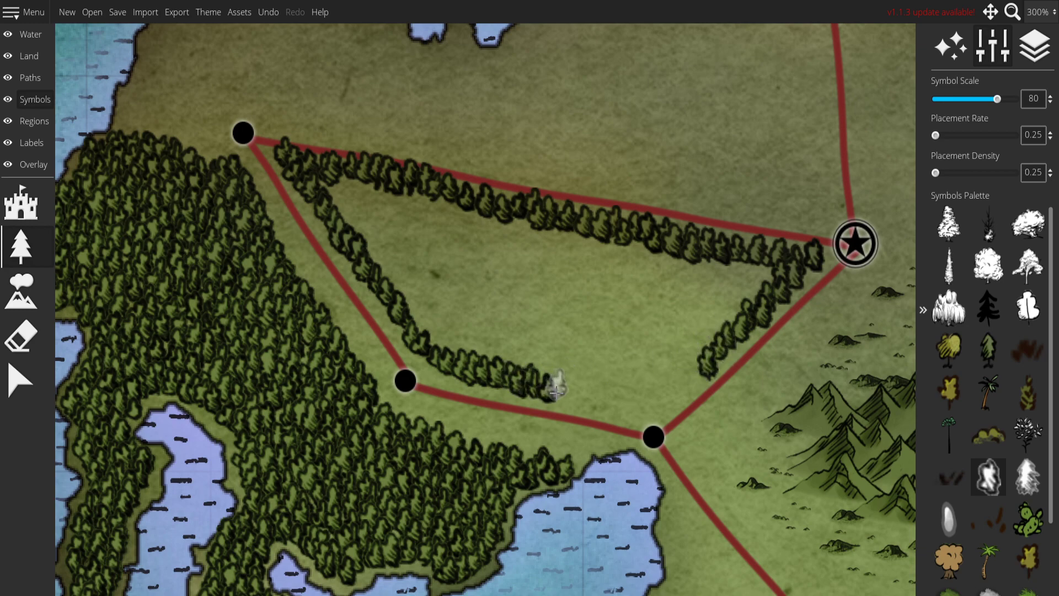
mouse_move(566, 396)
left_mouse_down()
mouse_move(629, 414)
mouse_move(688, 382)
left_mouse_up()
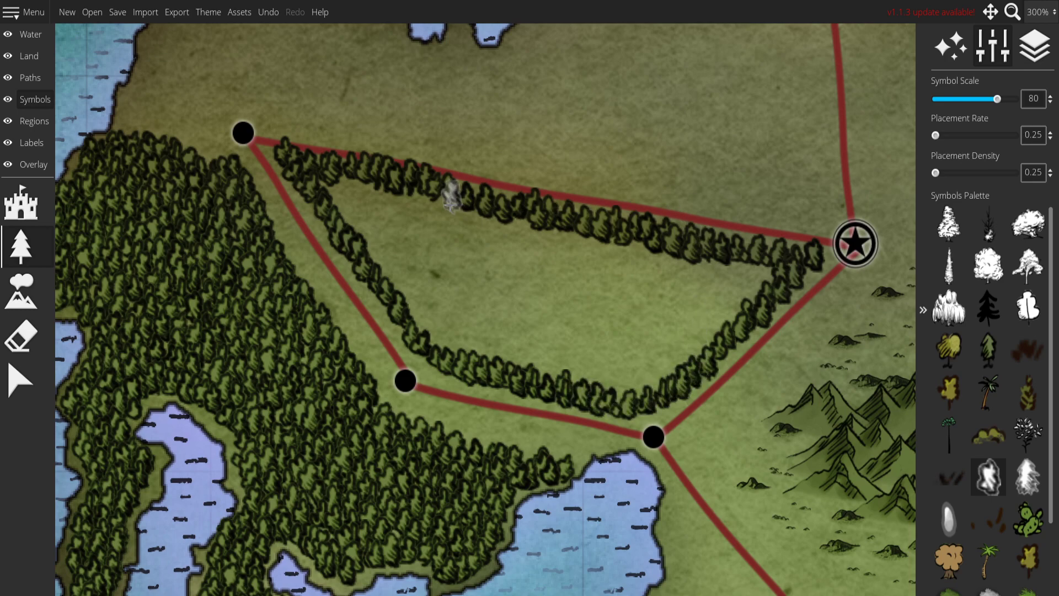
Fill the western part of the area enclosed by the red roads with dense tree symbols at scale 80.
mouse_move(423, 216)
left_mouse_down()
mouse_move(449, 217)
mouse_move(411, 244)
mouse_move(430, 261)
mouse_move(405, 248)
mouse_move(431, 271)
mouse_move(405, 302)
mouse_move(426, 259)
left_mouse_up()
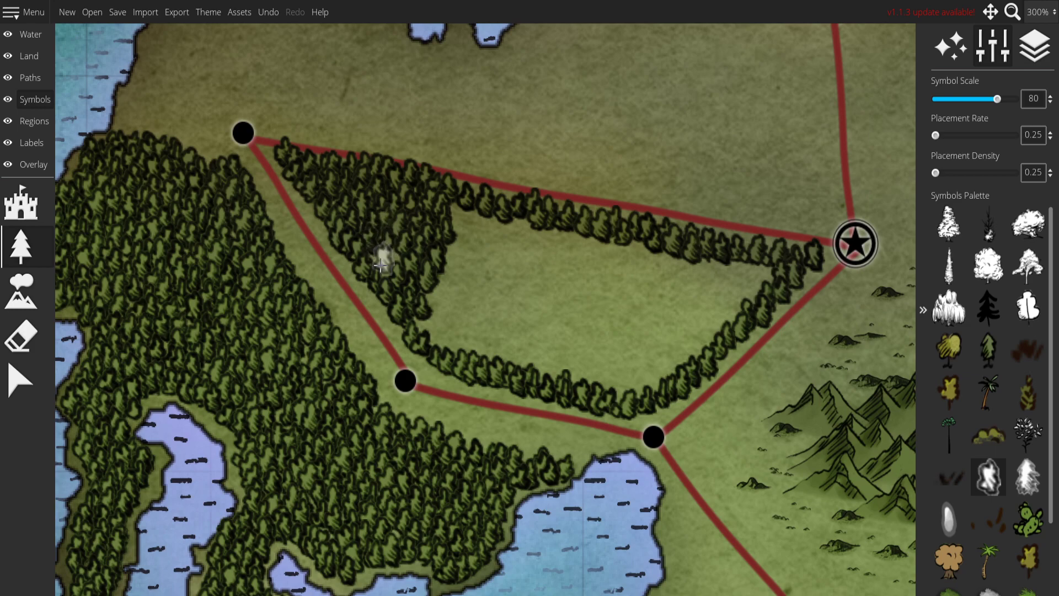
left_click(470, 269)
mouse_move(470, 269)
left_mouse_down()
mouse_move(526, 322)
mouse_move(516, 369)
mouse_move(496, 355)
mouse_move(511, 345)
mouse_move(507, 322)
mouse_move(439, 289)
left_mouse_up()
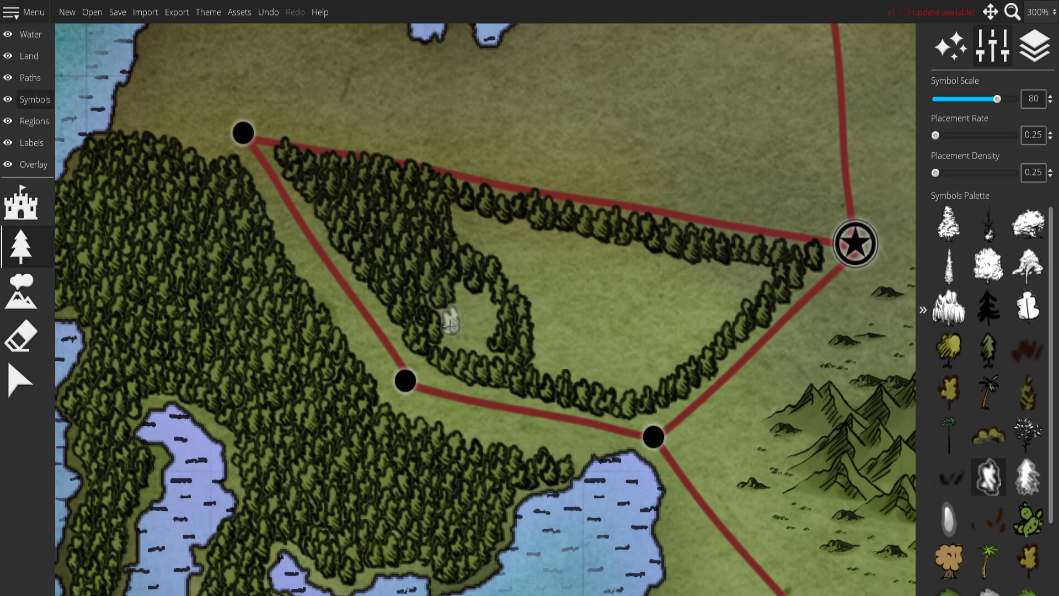
mouse_move(482, 284)
left_mouse_down()
mouse_move(495, 330)
mouse_move(468, 319)
left_mouse_up()
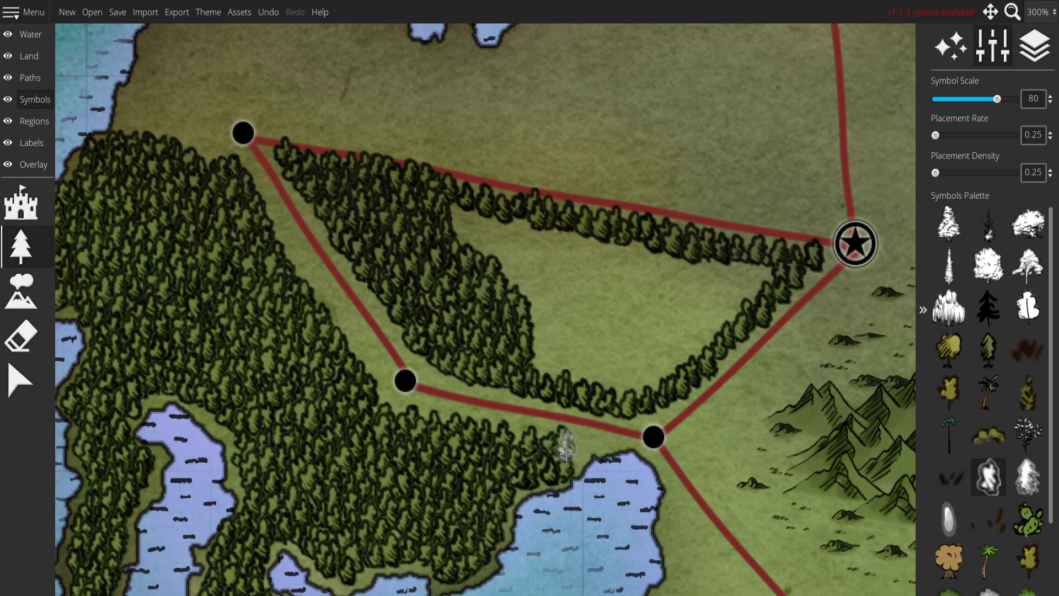
left_click_drag(469, 363, 448, 396)
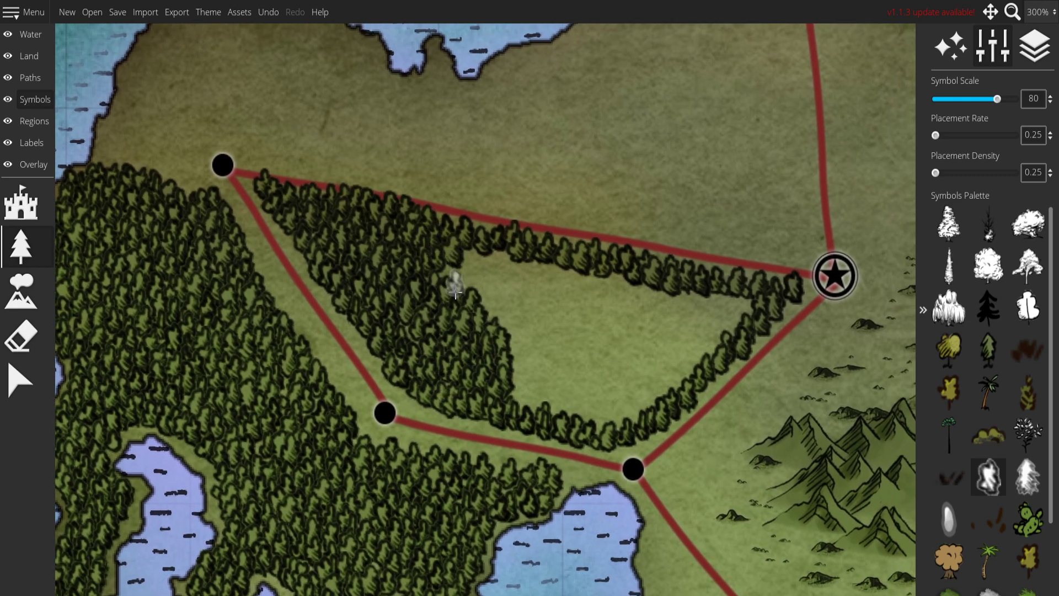
Fill the remaining eastern and central clearing inside the road-enclosed area with trees, leaving a solid forest.
mouse_move(491, 265)
left_mouse_down()
mouse_move(515, 279)
mouse_move(473, 286)
mouse_move(501, 284)
left_mouse_up()
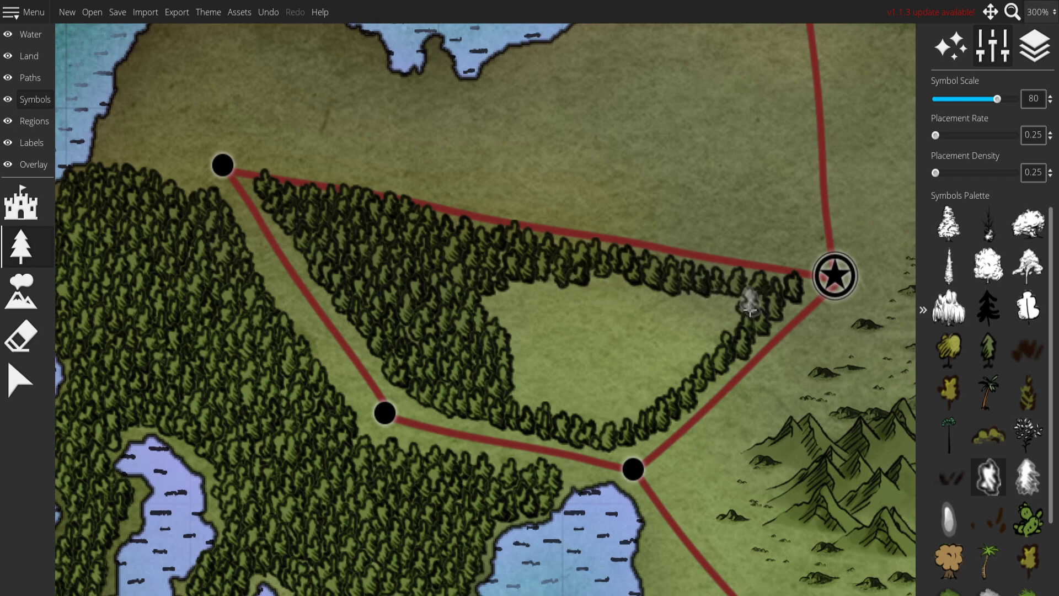
left_click_drag(743, 315, 698, 309)
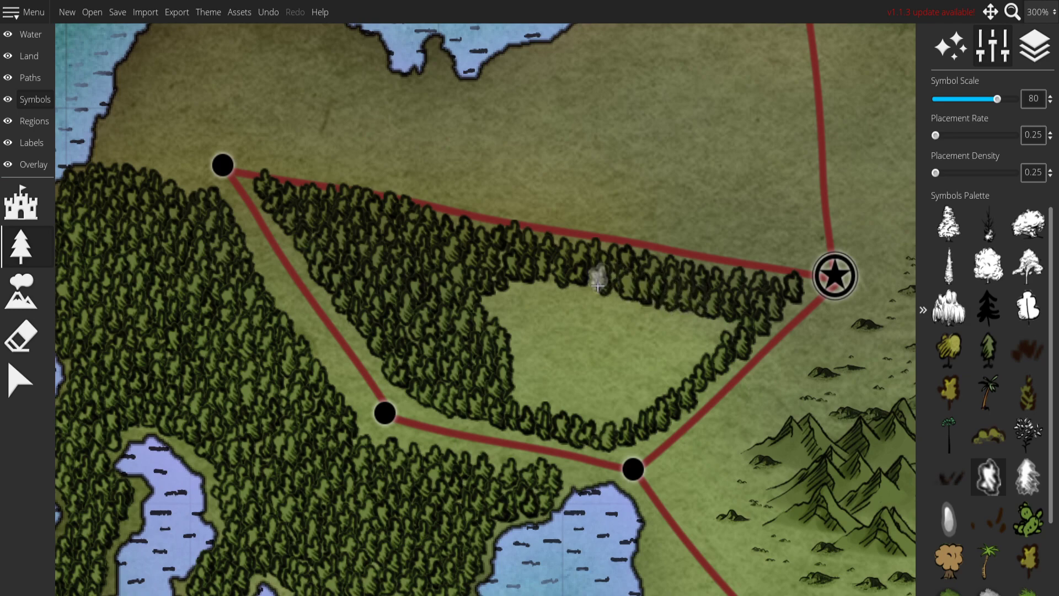
mouse_move(535, 295)
left_mouse_down()
mouse_move(594, 299)
mouse_move(583, 300)
mouse_move(653, 322)
mouse_move(729, 330)
left_mouse_up()
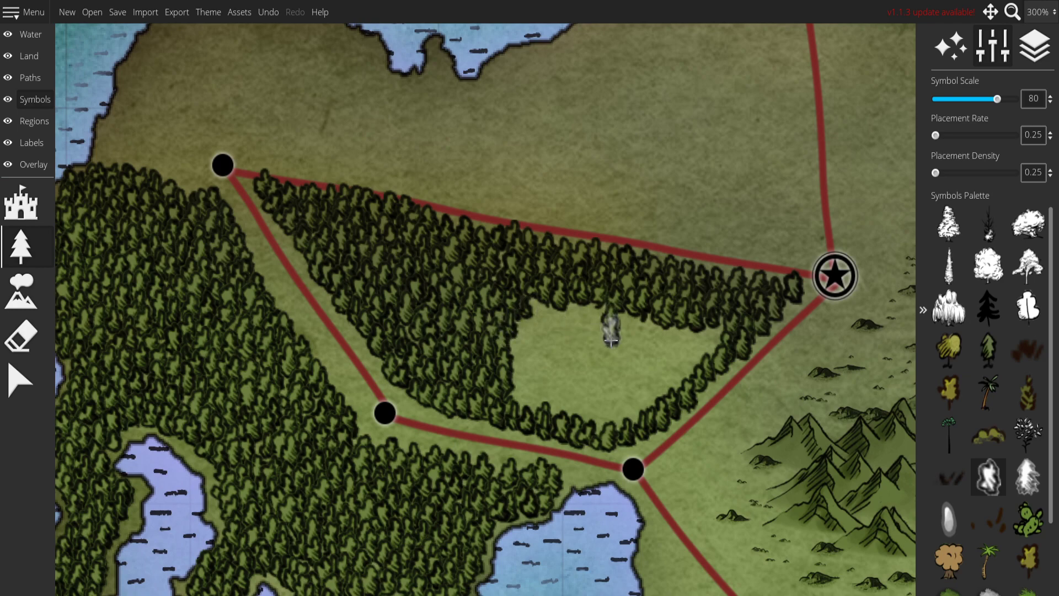
left_click_drag(601, 390, 602, 420)
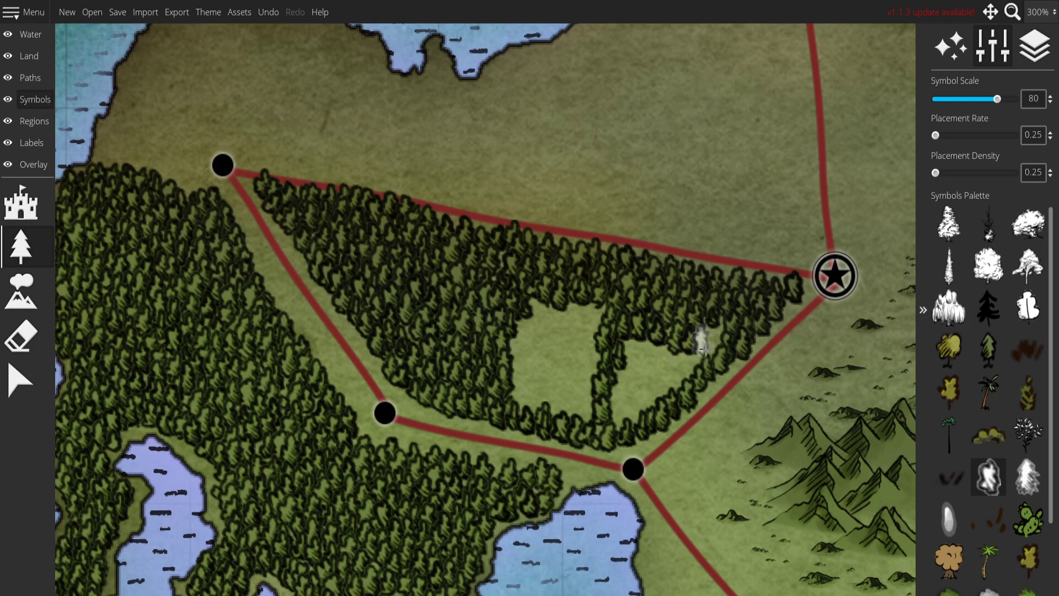
mouse_move(710, 352)
left_mouse_down()
mouse_move(662, 360)
mouse_move(640, 350)
mouse_move(628, 364)
left_mouse_up()
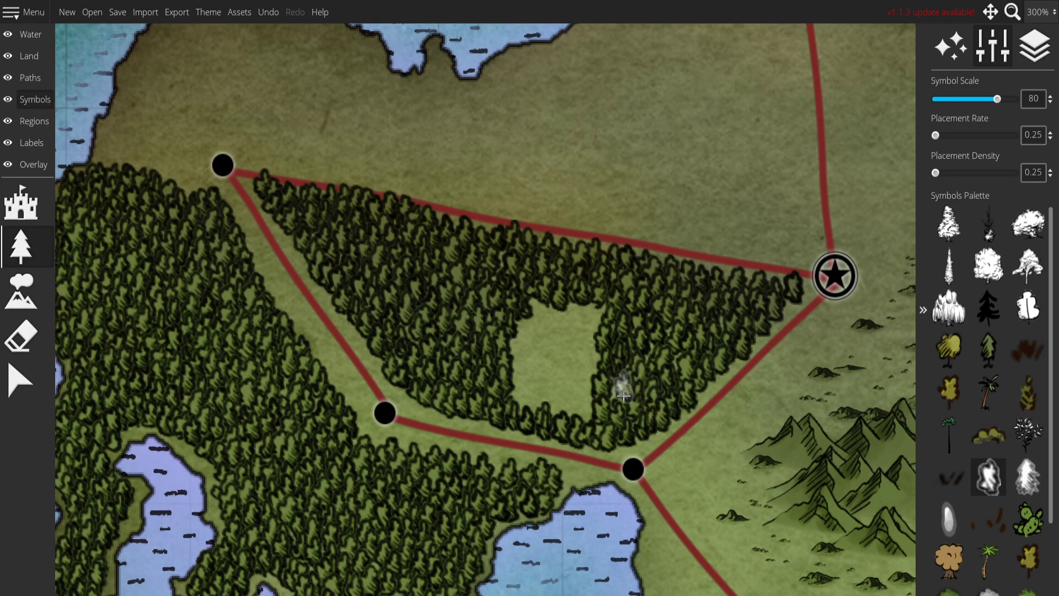
mouse_move(603, 303)
left_mouse_down()
mouse_move(537, 312)
mouse_move(523, 334)
mouse_move(561, 335)
mouse_move(565, 321)
mouse_move(536, 330)
mouse_move(588, 348)
mouse_move(571, 332)
mouse_move(601, 332)
left_mouse_up()
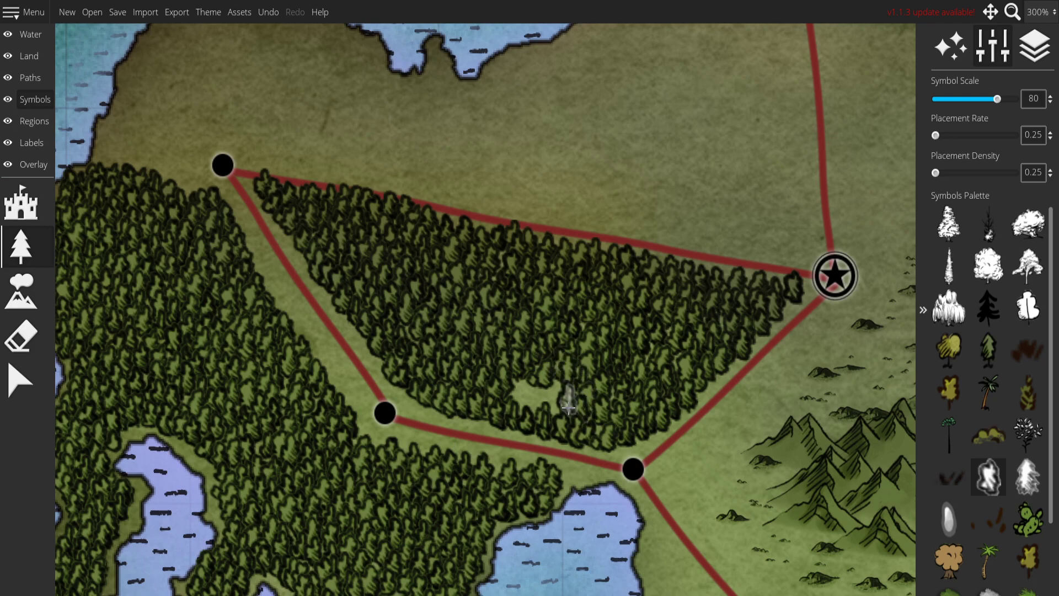
mouse_move(552, 401)
left_mouse_down()
mouse_move(514, 400)
mouse_move(518, 408)
mouse_move(511, 385)
left_mouse_up()
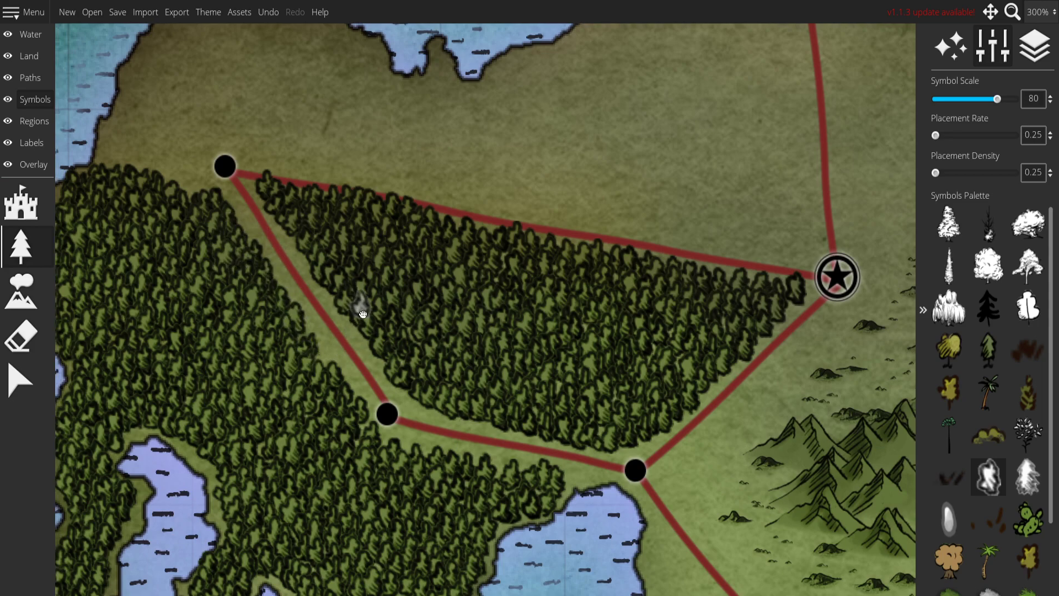
Paint a continuous row of trees along the west side of the road running north from the star-marked city.
left_click_drag(362, 308, 461, 378)
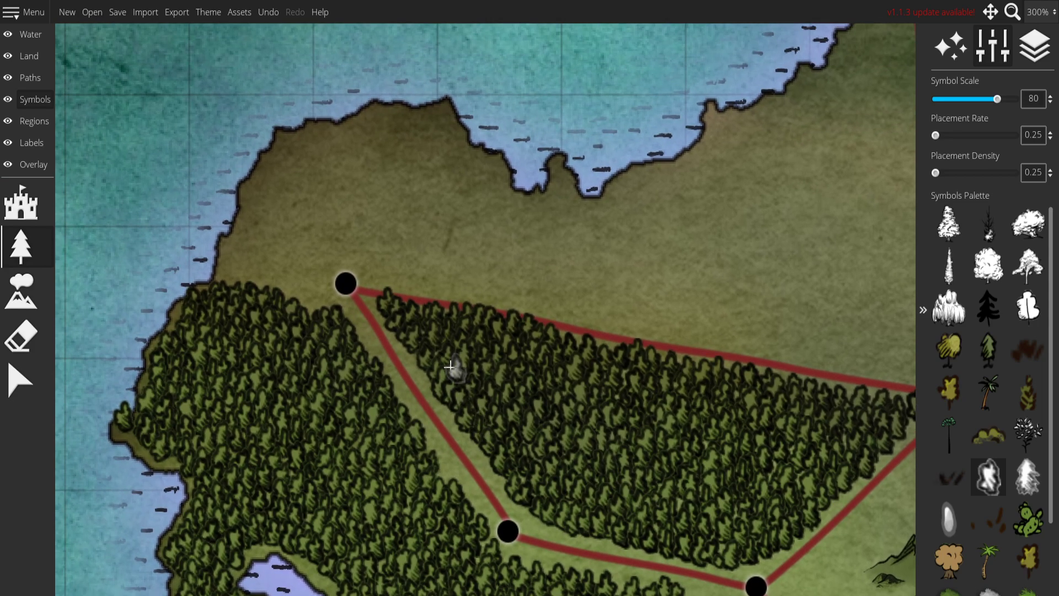
left_click_drag(594, 237, 298, 166)
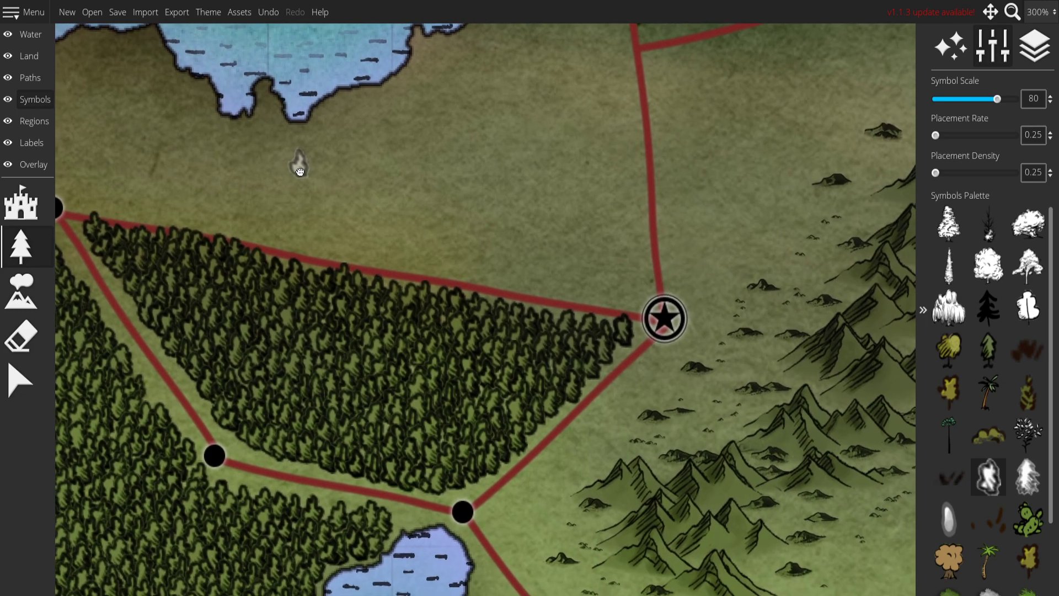
left_click_drag(630, 295, 637, 245)
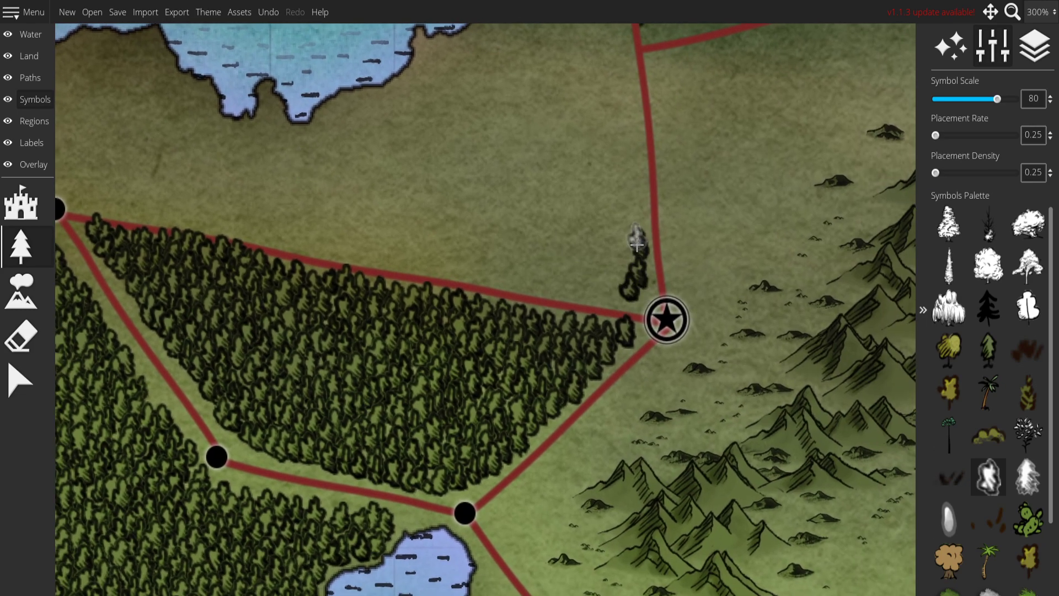
left_click_drag(603, 137, 583, 180)
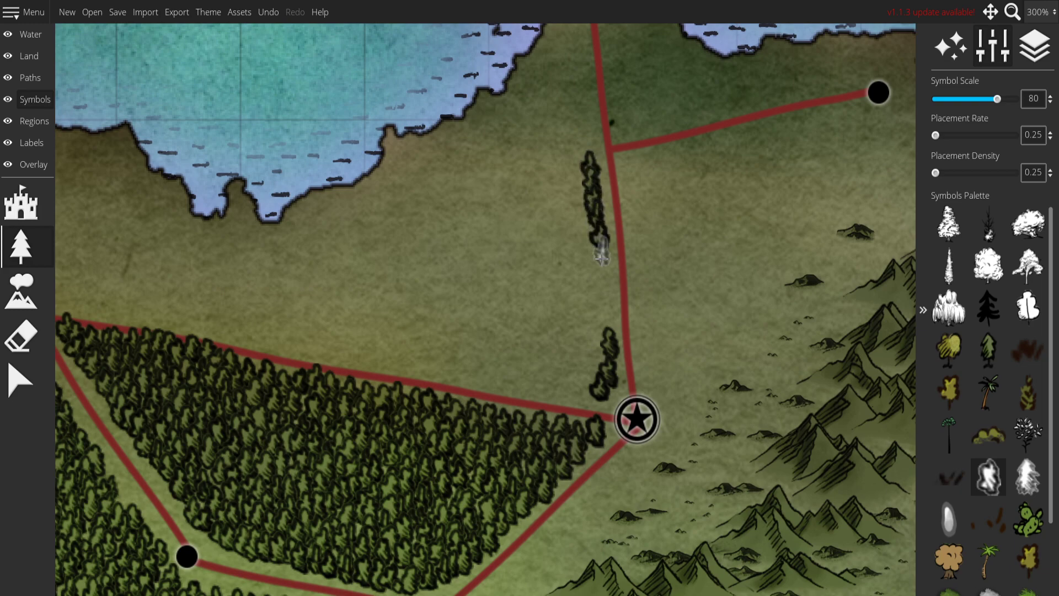
left_click_drag(605, 281, 602, 340)
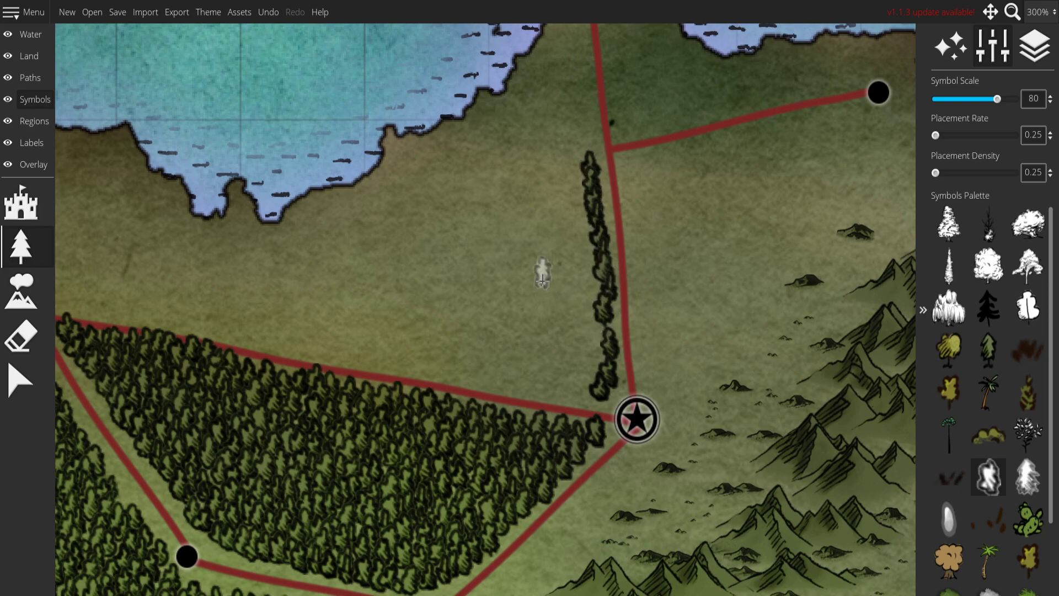
Line the northern coast with trees, from the north road around the bay to the northwestern shore.
left_click_drag(541, 272, 585, 295)
mouse_move(624, 138)
left_mouse_down()
mouse_move(568, 226)
mouse_move(554, 230)
mouse_move(555, 214)
mouse_move(524, 207)
mouse_move(584, 251)
mouse_move(657, 231)
mouse_move(702, 171)
mouse_move(673, 167)
mouse_move(663, 187)
mouse_move(616, 210)
mouse_move(617, 225)
mouse_move(564, 232)
mouse_move(532, 271)
mouse_move(452, 302)
mouse_move(494, 288)
left_mouse_up()
left_click_drag(473, 349, 631, 323)
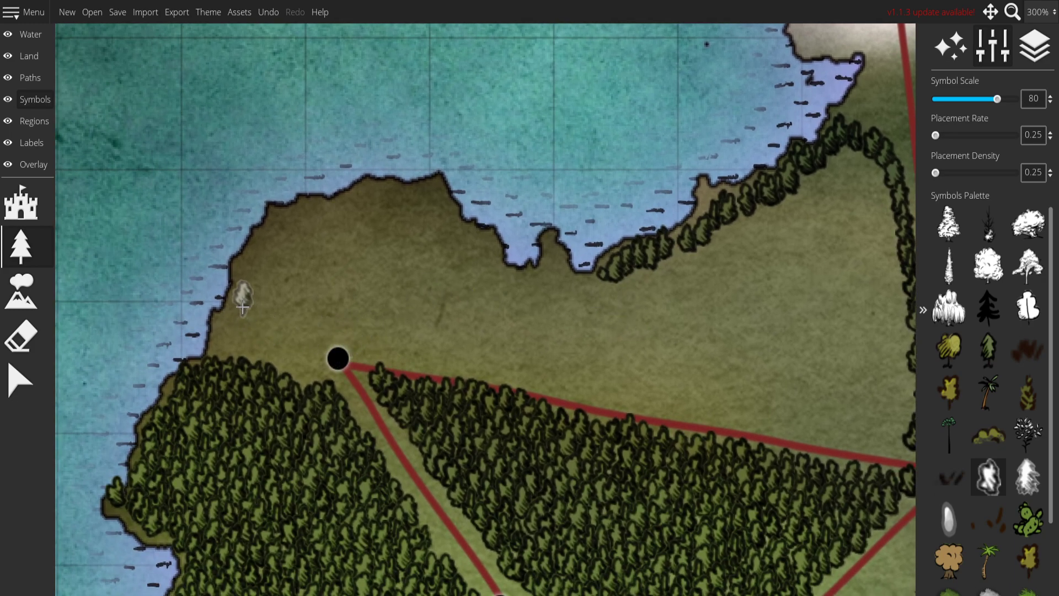
mouse_move(237, 306)
left_mouse_down()
mouse_move(259, 300)
mouse_move(243, 283)
mouse_move(253, 272)
mouse_move(262, 284)
mouse_move(270, 254)
mouse_move(261, 261)
mouse_move(285, 248)
mouse_move(277, 239)
mouse_move(339, 230)
mouse_move(348, 212)
mouse_move(388, 214)
mouse_move(369, 215)
mouse_move(386, 205)
mouse_move(397, 218)
mouse_move(423, 207)
mouse_move(476, 285)
mouse_move(495, 276)
mouse_move(482, 274)
mouse_move(493, 256)
mouse_move(496, 298)
mouse_move(493, 289)
mouse_move(532, 303)
mouse_move(519, 302)
mouse_move(564, 298)
mouse_move(548, 284)
mouse_move(553, 270)
mouse_move(579, 309)
mouse_move(615, 296)
mouse_move(548, 298)
mouse_move(538, 331)
left_mouse_up()
key("Right")
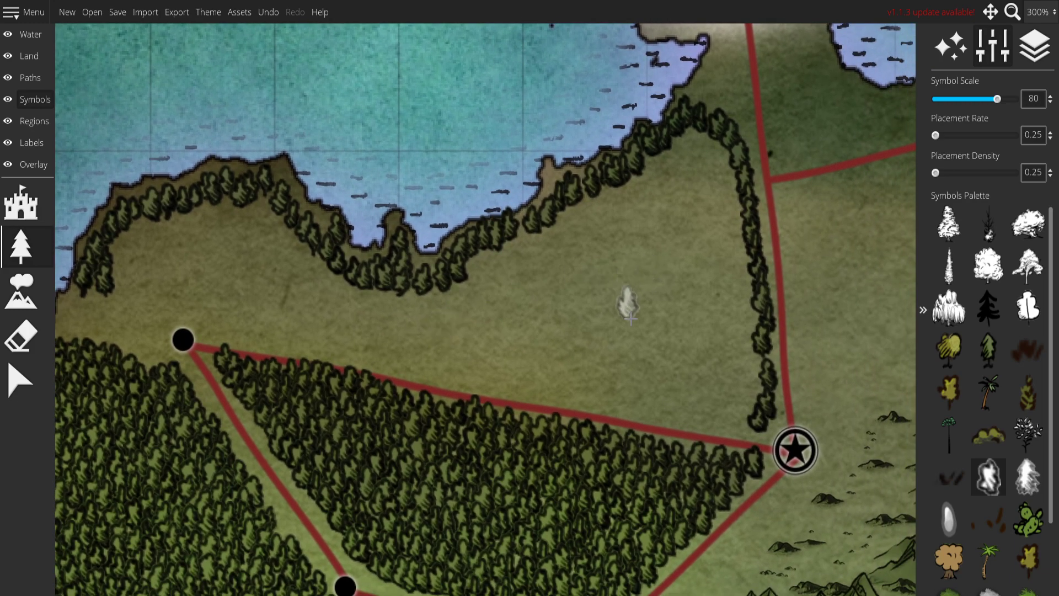
Paint a row of trees along the north side of the road west of the star-marked city, undoing the stray last placement.
mouse_move(749, 422)
left_mouse_down()
mouse_move(761, 409)
mouse_move(682, 421)
mouse_move(629, 409)
left_mouse_up()
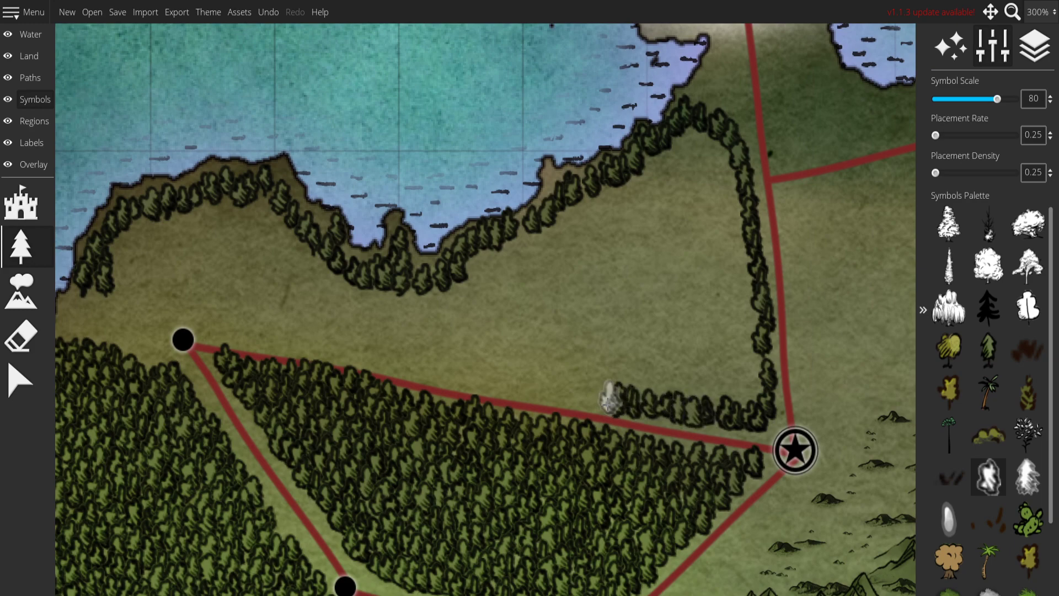
key("ctrl+z")
left_click(623, 406)
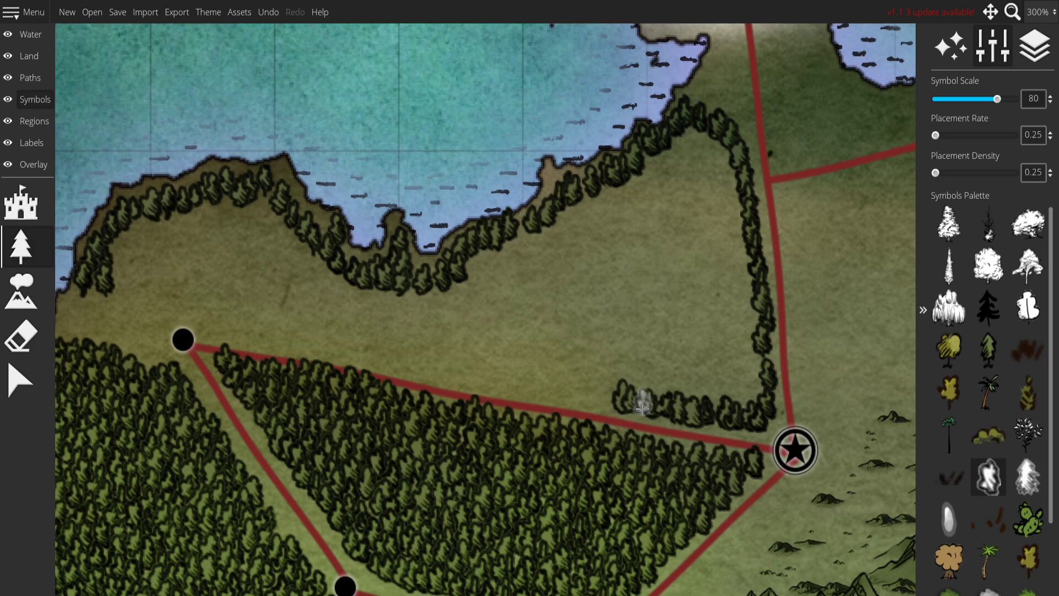
left_click_drag(587, 403, 650, 400)
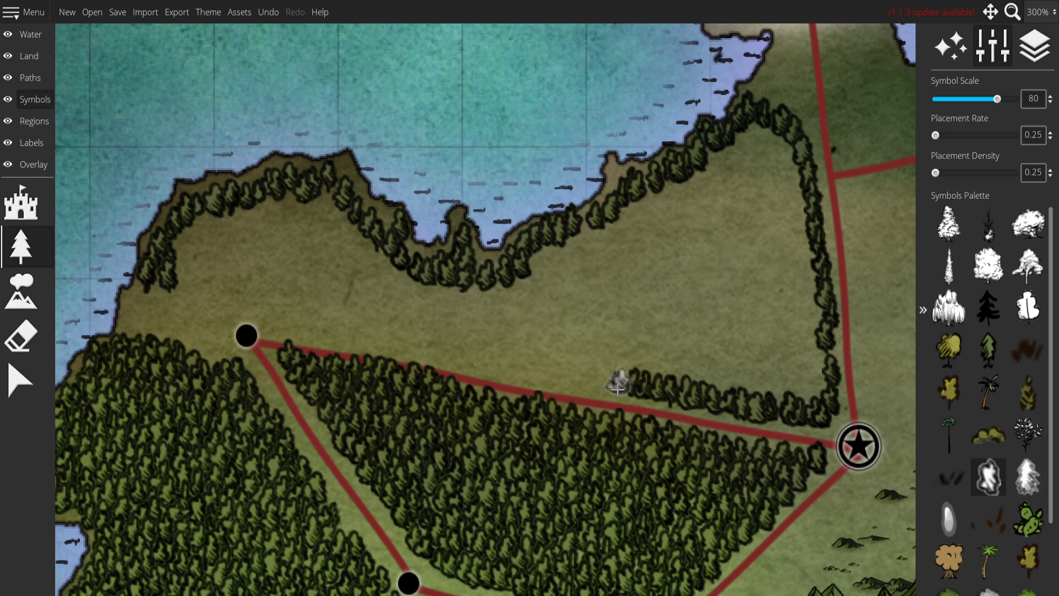
left_click(604, 381)
left_click_drag(596, 378, 781, 386)
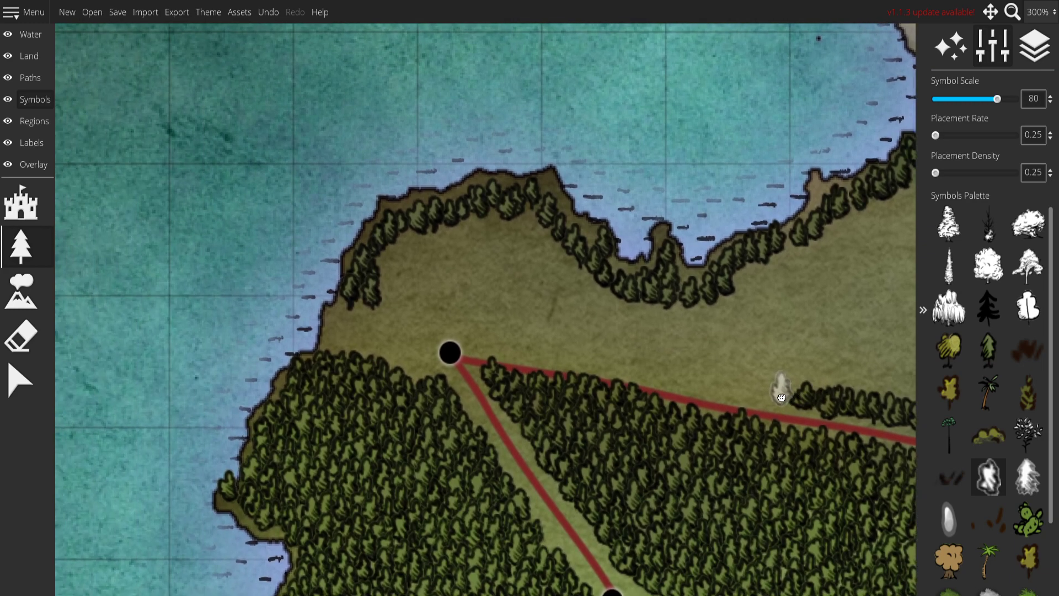
Thicken the tree line along the northwestern headland and around the small bay with additional trees.
left_click(391, 301)
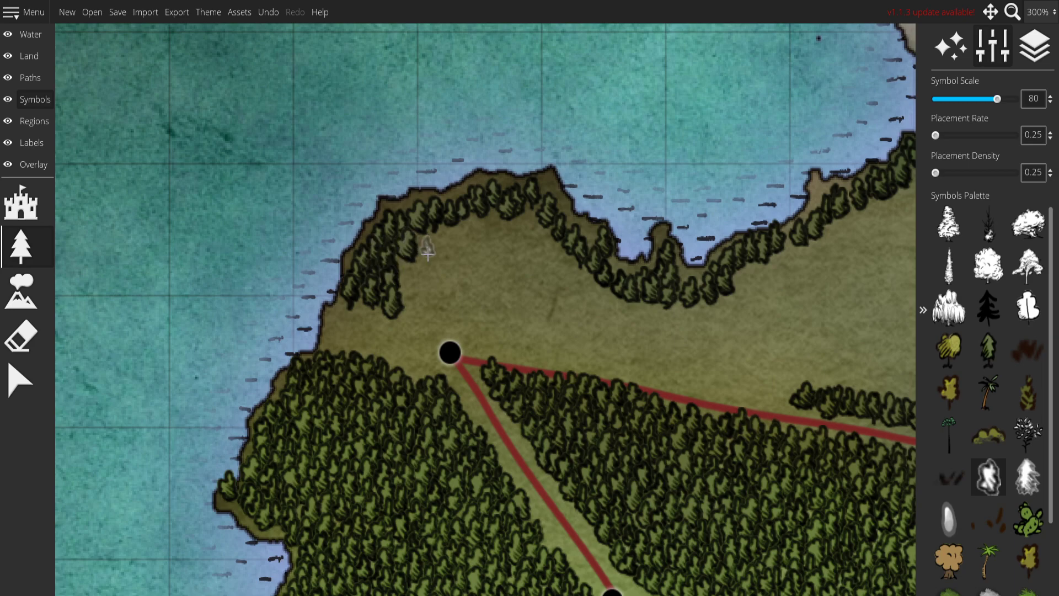
mouse_move(420, 249)
left_mouse_down()
mouse_move(537, 223)
mouse_move(411, 271)
mouse_move(456, 262)
mouse_move(439, 255)
mouse_move(478, 261)
mouse_move(473, 250)
mouse_move(493, 239)
mouse_move(524, 240)
mouse_move(514, 234)
mouse_move(551, 258)
left_mouse_up()
left_click_drag(623, 310, 465, 292)
left_click(583, 265)
left_click(599, 254)
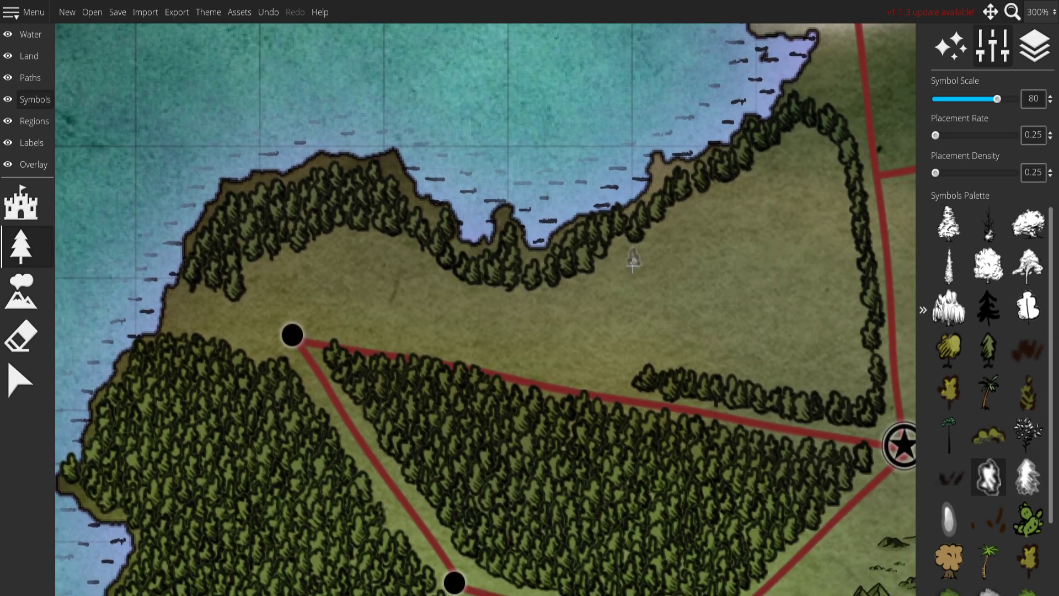
Fill the northeastern corner between the coast and the north road with trees, thickening the adjoining coastal tree line.
left_click(600, 273)
left_click_drag(727, 329, 569, 373)
mouse_move(645, 182)
left_mouse_down()
mouse_move(670, 188)
mouse_move(681, 236)
mouse_move(664, 241)
mouse_move(663, 212)
mouse_move(624, 201)
mouse_move(644, 204)
mouse_move(637, 226)
mouse_move(613, 205)
mouse_move(601, 213)
mouse_move(610, 227)
mouse_move(656, 227)
mouse_move(641, 230)
mouse_move(688, 258)
mouse_move(656, 282)
mouse_move(605, 234)
mouse_move(575, 234)
mouse_move(516, 262)
mouse_move(558, 258)
mouse_move(543, 251)
mouse_move(576, 238)
mouse_move(589, 255)
mouse_move(622, 252)
mouse_move(605, 259)
mouse_move(657, 254)
mouse_move(691, 279)
mouse_move(672, 288)
mouse_move(690, 313)
mouse_move(702, 305)
mouse_move(698, 344)
mouse_move(699, 315)
mouse_move(662, 276)
mouse_move(672, 291)
mouse_move(627, 262)
mouse_move(486, 291)
left_mouse_up()
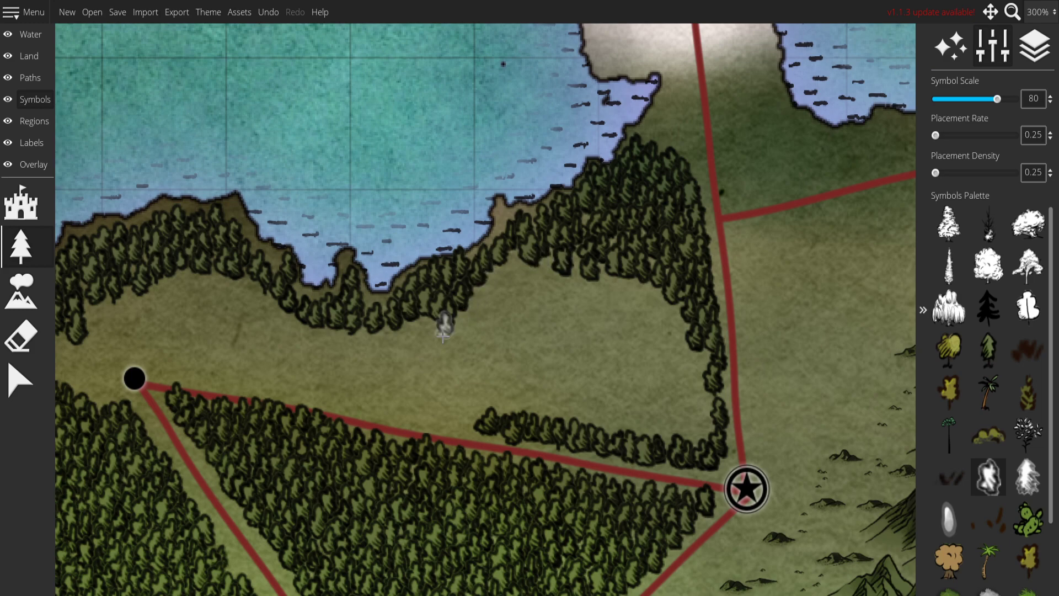
left_click_drag(452, 378, 638, 403)
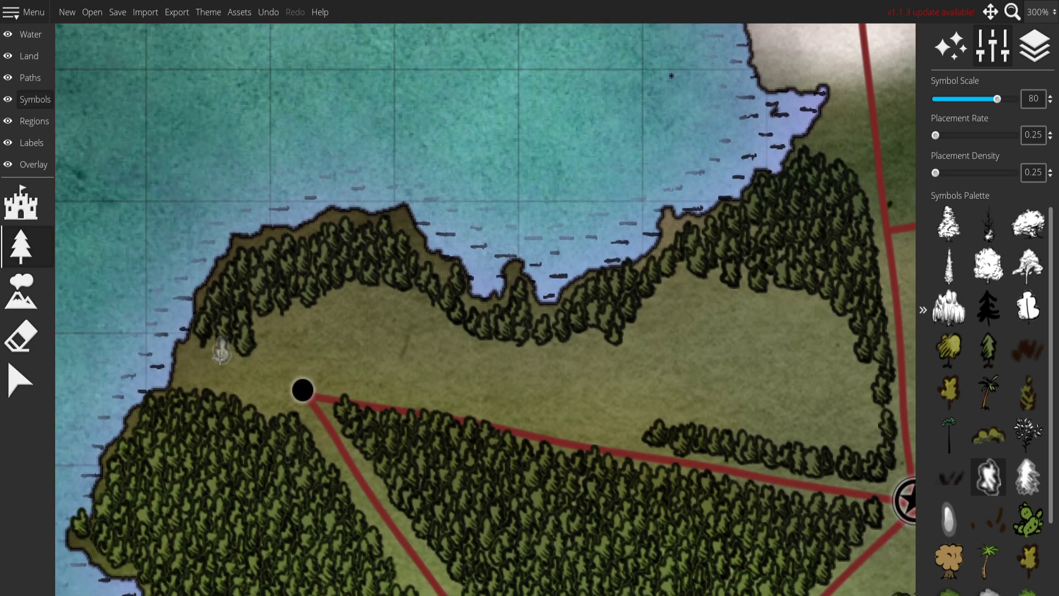
Extend the trees from the western shore along the north side of the road to join the row near the star-marked city.
mouse_move(214, 353)
left_mouse_down()
mouse_move(252, 356)
mouse_move(223, 356)
mouse_move(264, 362)
mouse_move(255, 319)
mouse_move(283, 338)
left_mouse_up()
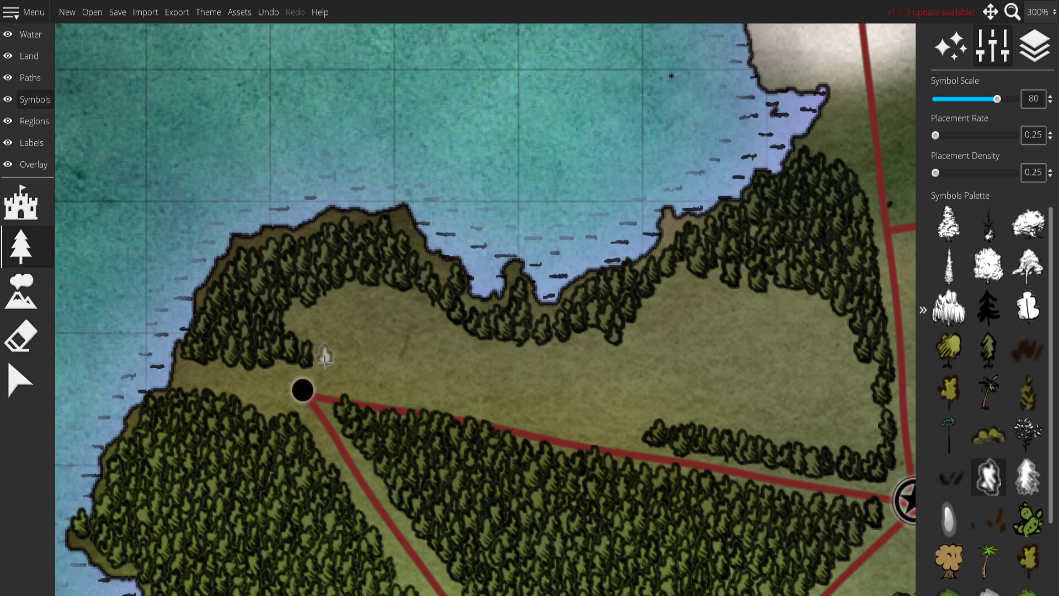
left_click_drag(344, 374, 366, 371)
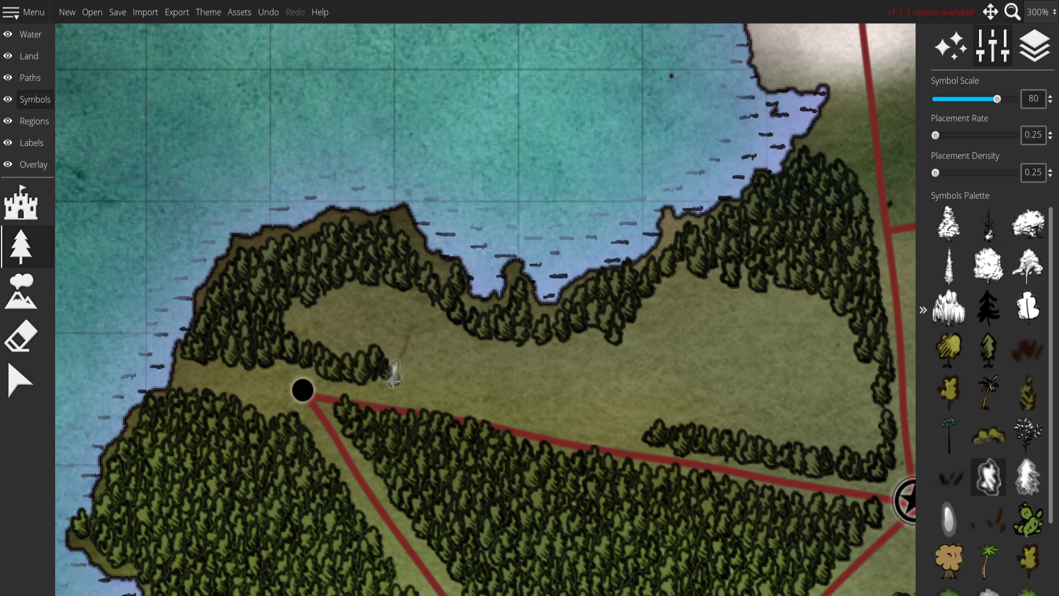
mouse_move(430, 382)
left_mouse_down()
mouse_move(654, 433)
mouse_move(516, 393)
mouse_move(407, 378)
mouse_move(524, 398)
left_mouse_up()
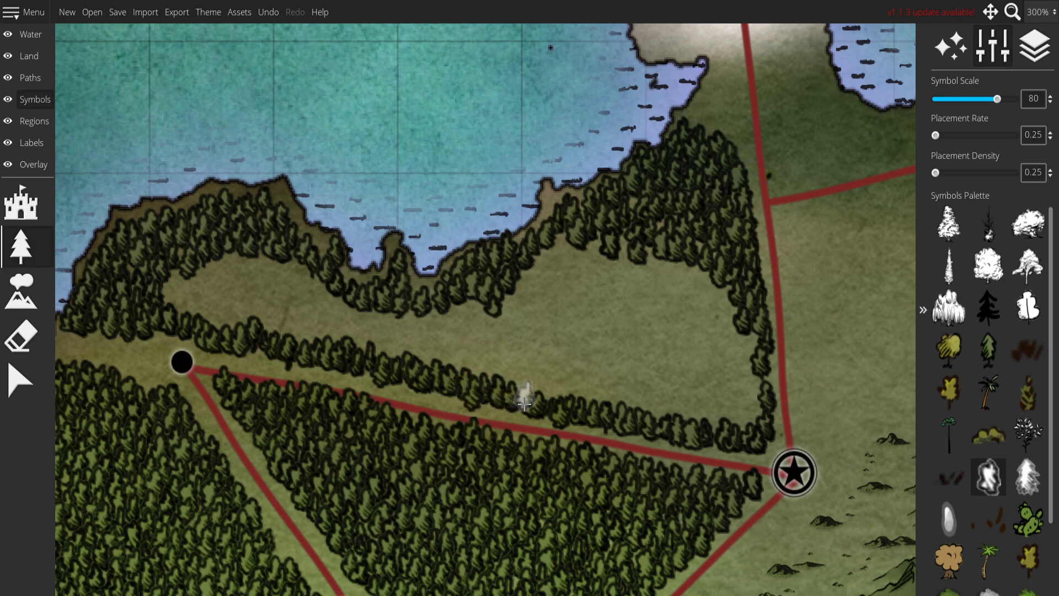
Fill the western half of the northern clearing with trees and close the gap to the forest west of the dot-marked town.
left_click_drag(557, 288, 530, 300)
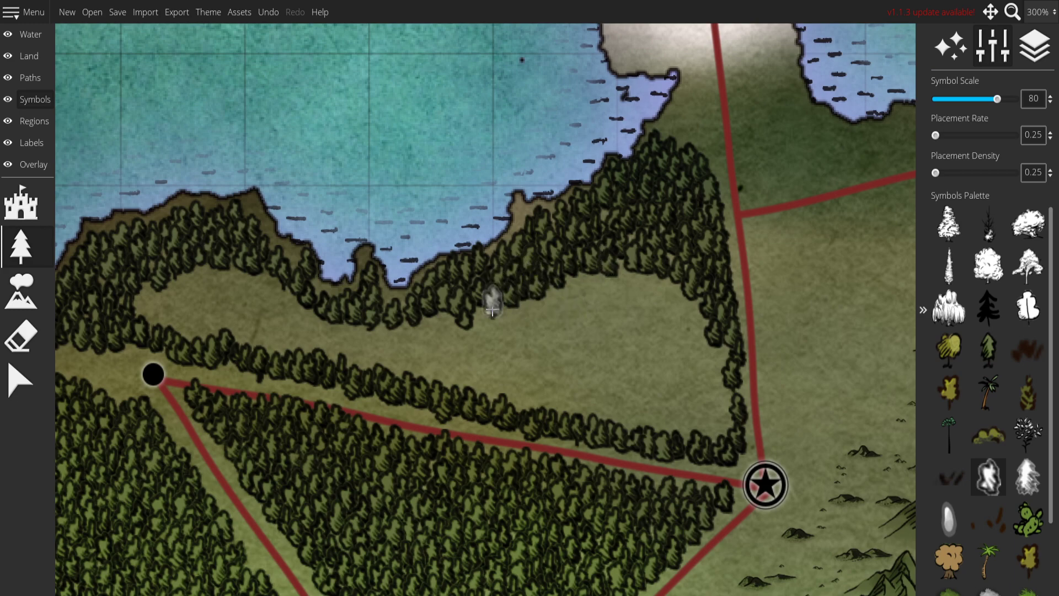
key("Left")
mouse_move(477, 327)
left_mouse_down()
mouse_move(504, 320)
mouse_move(483, 321)
mouse_move(504, 321)
mouse_move(444, 371)
left_mouse_up()
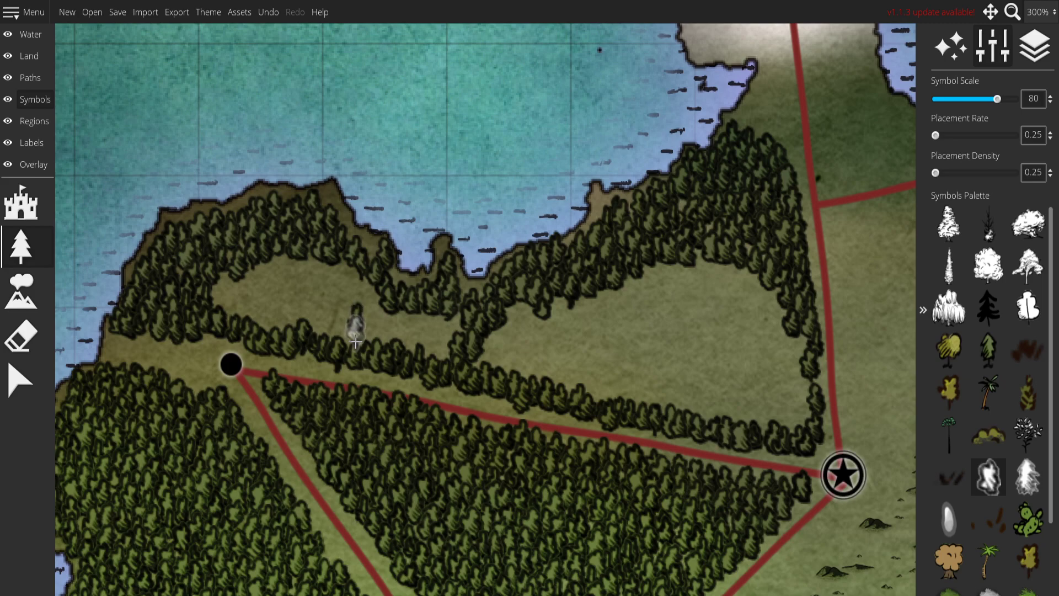
mouse_move(378, 318)
left_mouse_down()
mouse_move(440, 330)
mouse_move(421, 333)
mouse_move(460, 327)
mouse_move(438, 355)
mouse_move(528, 335)
left_mouse_up()
left_click_drag(335, 264, 316, 272)
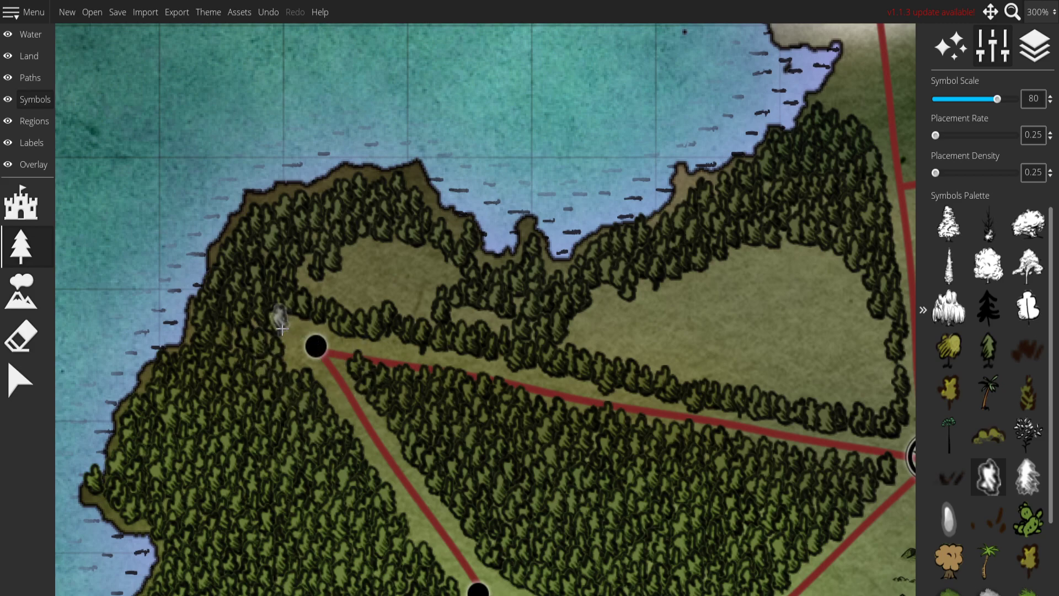
left_click_drag(398, 373, 344, 393)
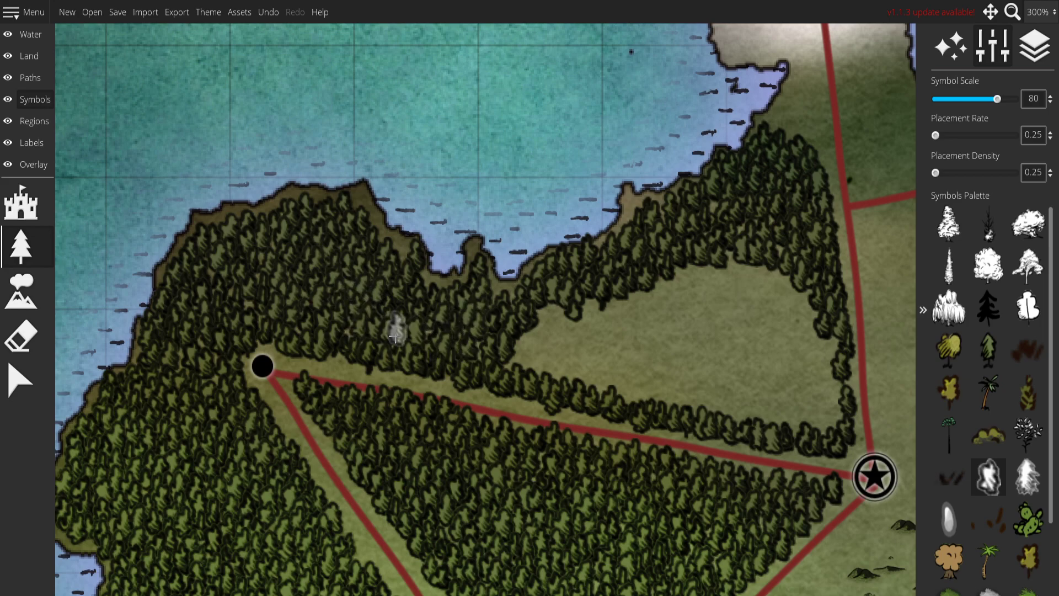
Fill the remaining eastern part of the clearing northwest of the star-marked city with trees, down to the roadside row.
left_click_drag(694, 365, 507, 344)
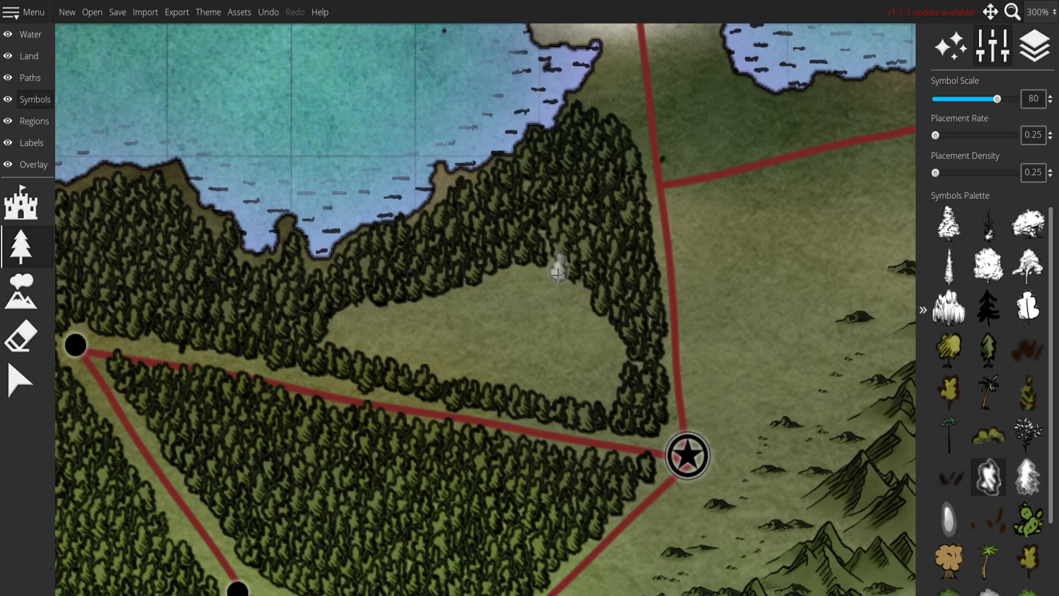
mouse_move(515, 278)
left_mouse_down()
mouse_move(524, 304)
mouse_move(506, 297)
mouse_move(590, 297)
mouse_move(591, 323)
mouse_move(615, 370)
left_mouse_up()
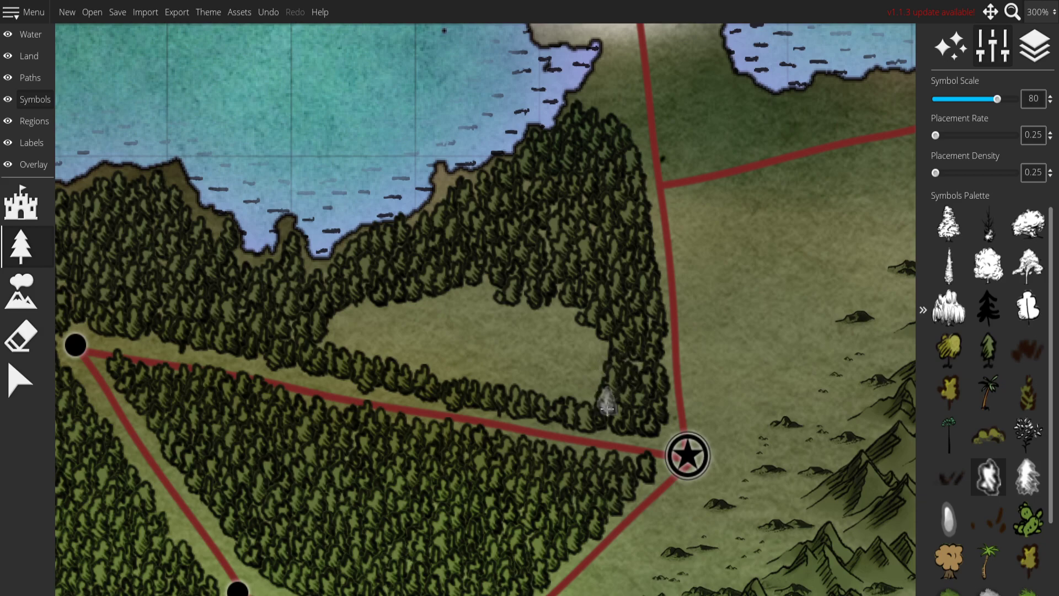
left_click_drag(504, 298, 543, 305)
left_click_drag(418, 321, 389, 324)
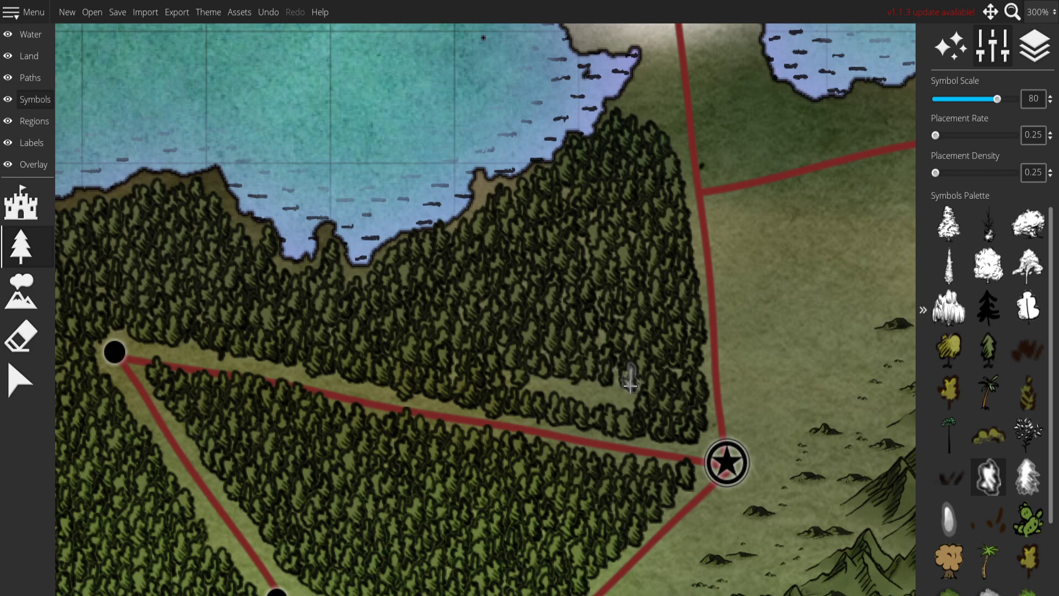
mouse_move(615, 373)
left_mouse_down()
mouse_move(625, 410)
mouse_move(534, 386)
mouse_move(562, 388)
left_mouse_up()
Set the symbol scale to 65 and plant a dense band of trees between the northern coast and the eastern branch road.
scroll(521, 345, "down", 4)
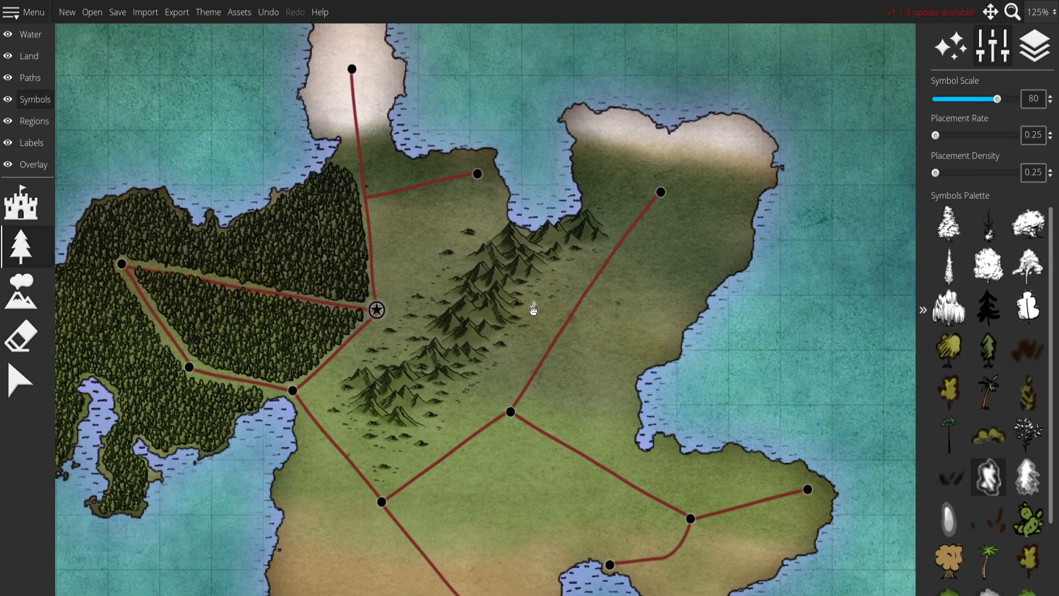
left_click_drag(534, 311, 560, 244)
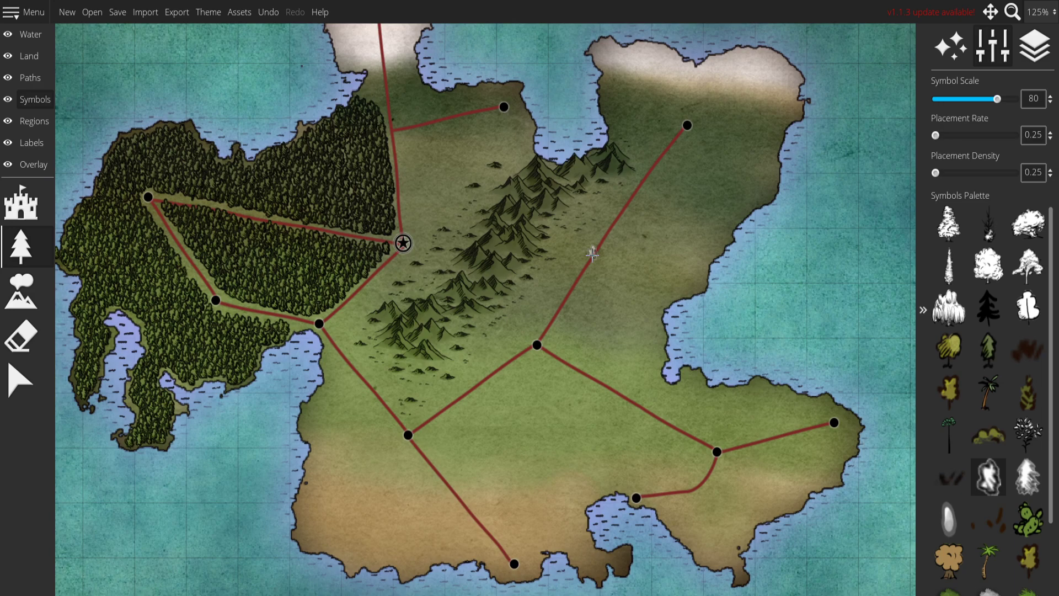
scroll(550, 251, "up", 3)
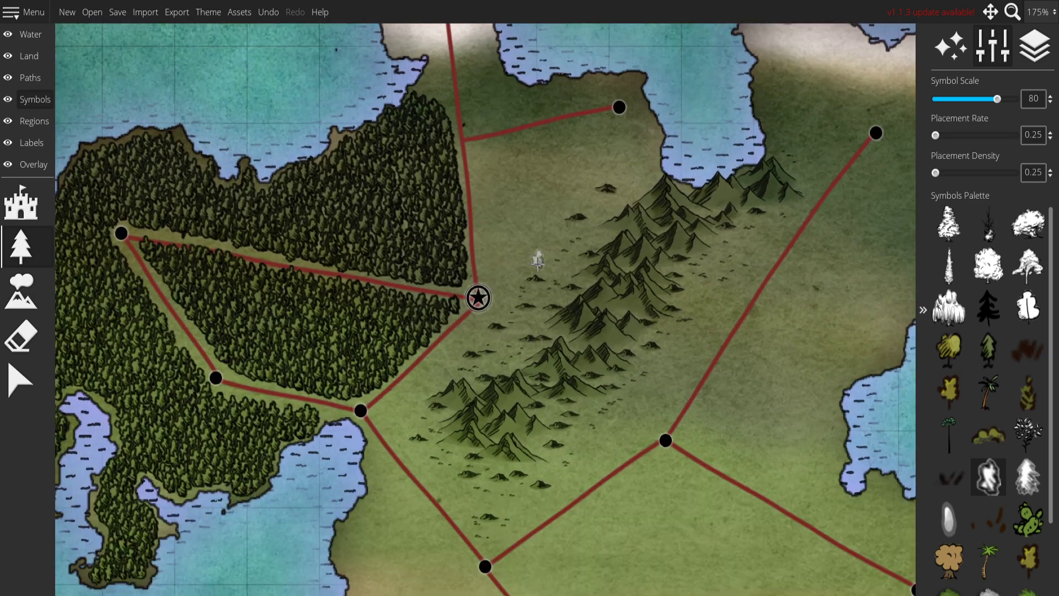
scroll(543, 243, "up", 3)
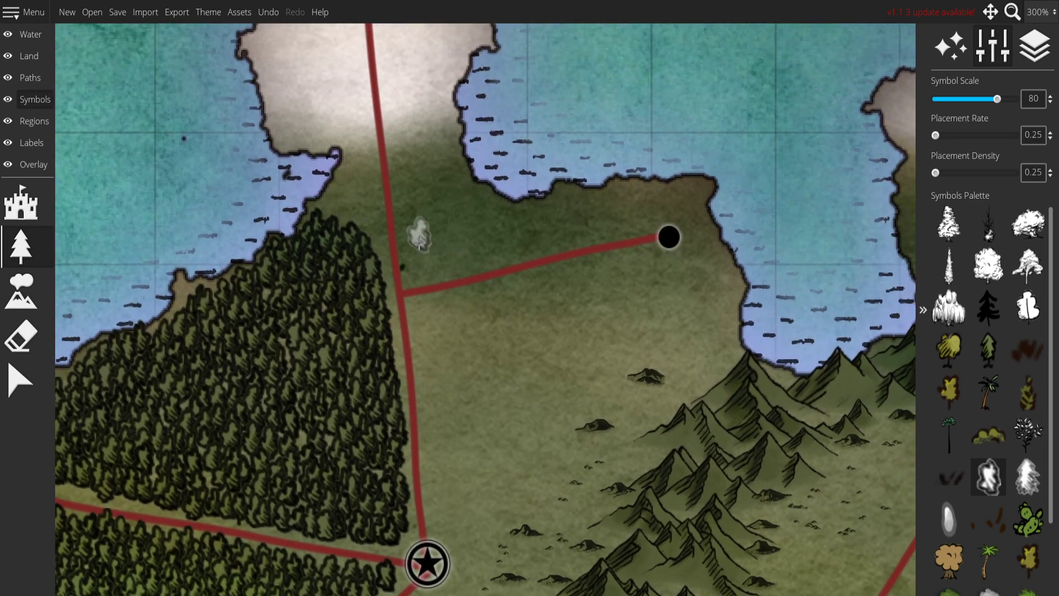
scroll(408, 228, "down", 1)
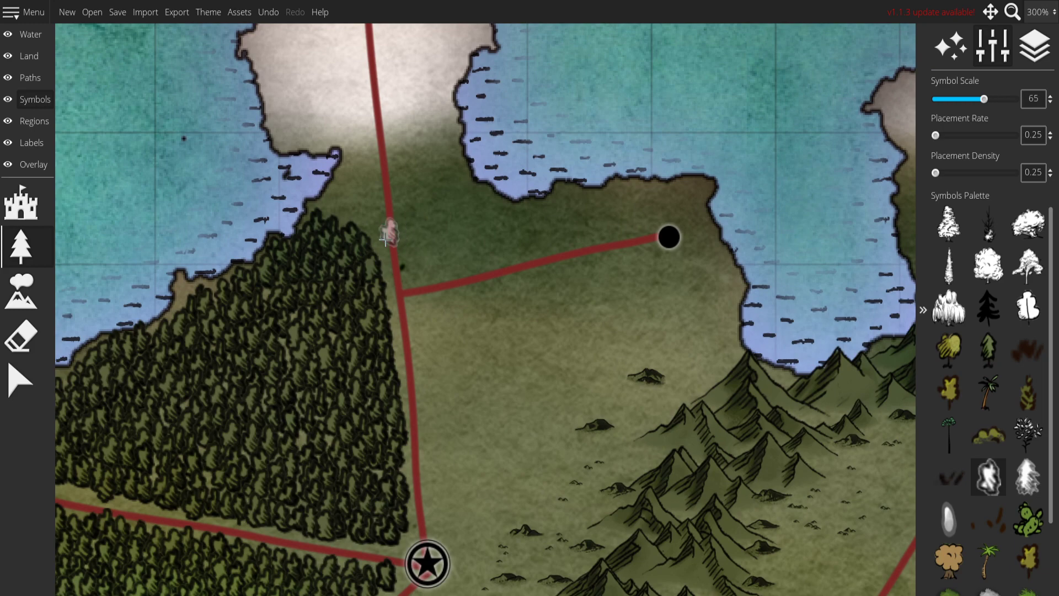
mouse_move(411, 232)
left_mouse_down()
mouse_move(531, 236)
mouse_move(567, 212)
mouse_move(658, 215)
mouse_move(573, 233)
mouse_move(605, 225)
mouse_move(566, 208)
mouse_move(549, 238)
mouse_move(502, 251)
left_mouse_up()
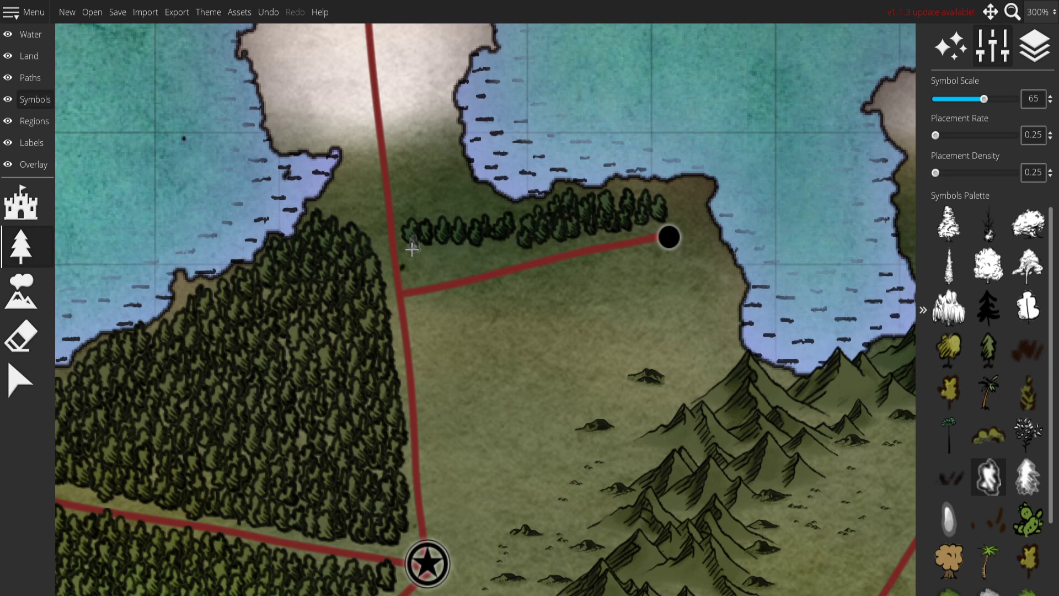
mouse_move(424, 269)
left_mouse_down()
mouse_move(438, 248)
mouse_move(520, 247)
left_mouse_up()
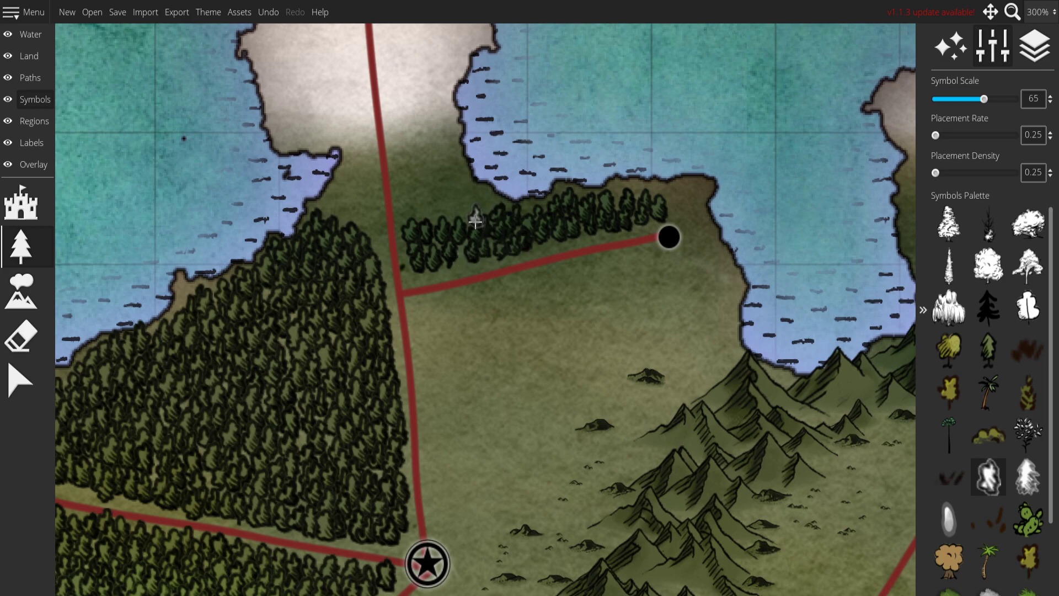
left_click_drag(455, 222, 429, 224)
Set the symbol scale to 75 and outline the area east of the north road with trees along both roads and the eastern shore.
left_click_drag(598, 299, 630, 210)
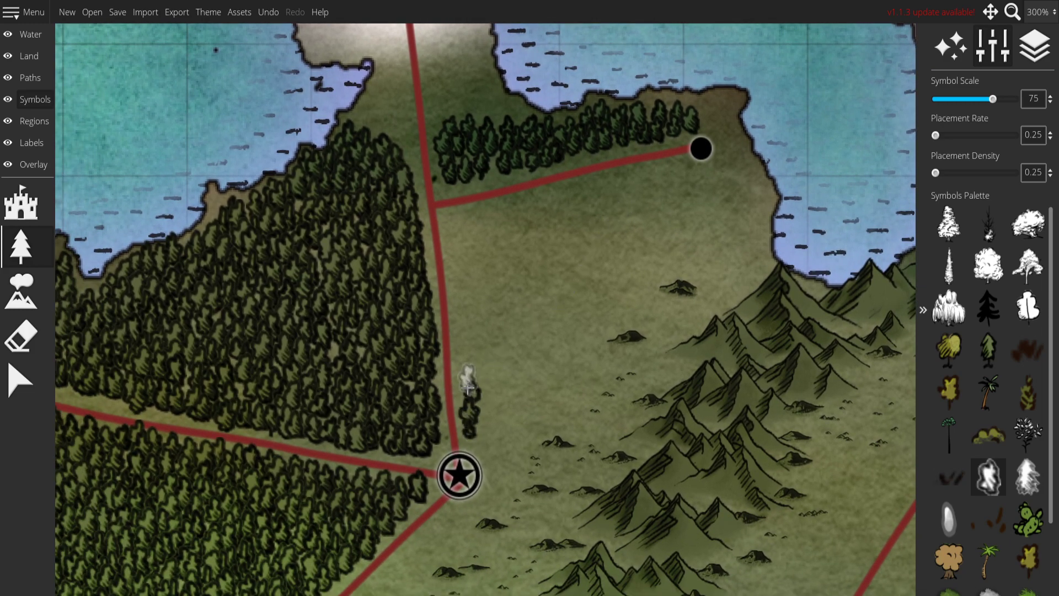
left_click(455, 224)
left_click_drag(465, 277, 463, 324)
left_click_drag(470, 362, 476, 371)
mouse_move(470, 217)
left_mouse_down()
mouse_move(646, 178)
mouse_move(693, 179)
mouse_move(700, 204)
mouse_move(733, 177)
mouse_move(704, 114)
mouse_move(725, 119)
mouse_move(749, 180)
mouse_move(788, 206)
mouse_move(780, 188)
mouse_move(756, 195)
mouse_move(755, 265)
mouse_move(718, 296)
mouse_move(744, 242)
mouse_move(735, 202)
mouse_move(748, 216)
mouse_move(715, 213)
mouse_move(740, 228)
mouse_move(722, 269)
left_mouse_up()
left_click_drag(589, 326, 586, 258)
mouse_move(492, 361)
left_mouse_down()
mouse_move(485, 375)
mouse_move(499, 389)
mouse_move(505, 439)
left_mouse_up()
Line the southeastern side of the road between the lakeside town and the star-marked city with trees.
left_click_drag(505, 439, 572, 307)
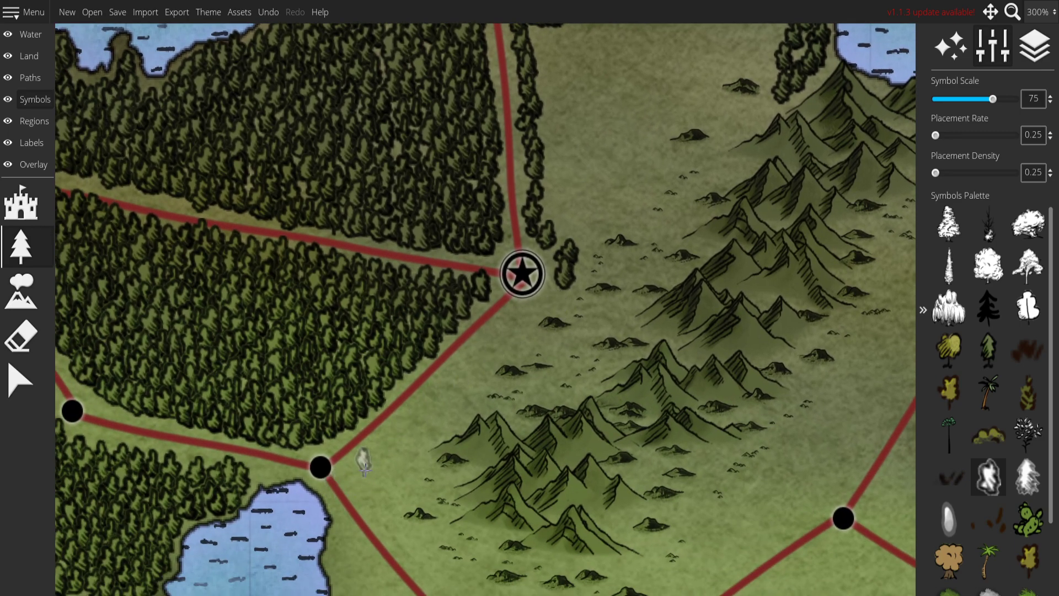
left_click_drag(371, 478, 395, 473)
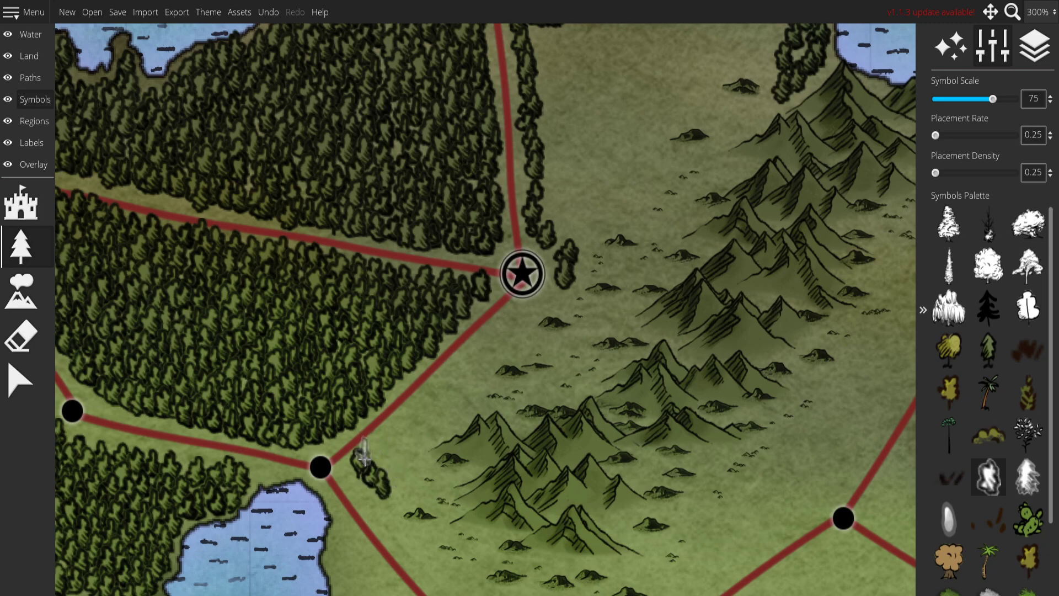
mouse_move(419, 411)
left_mouse_down()
mouse_move(449, 374)
mouse_move(478, 368)
mouse_move(563, 295)
left_mouse_up()
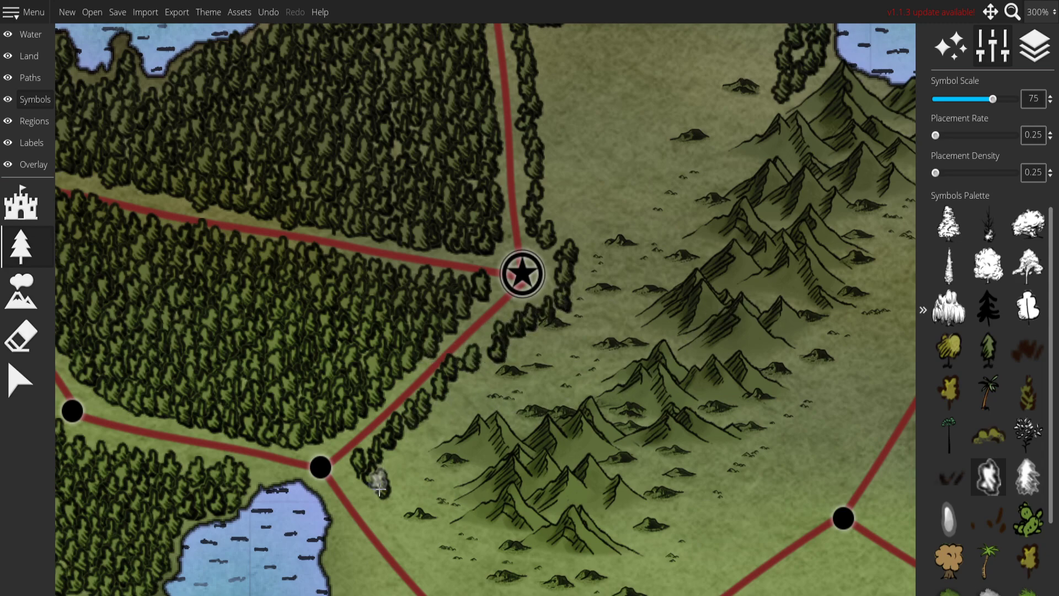
Line the western foot of the mountain range with trees, from its southern end up to the coastal trees.
left_click_drag(400, 516, 427, 503)
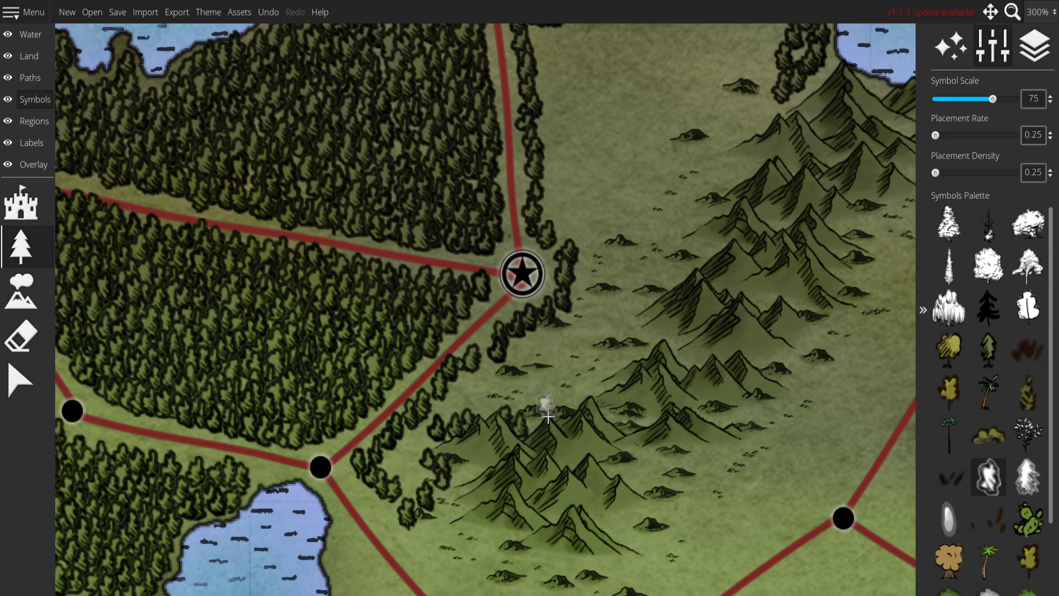
left_click(556, 402)
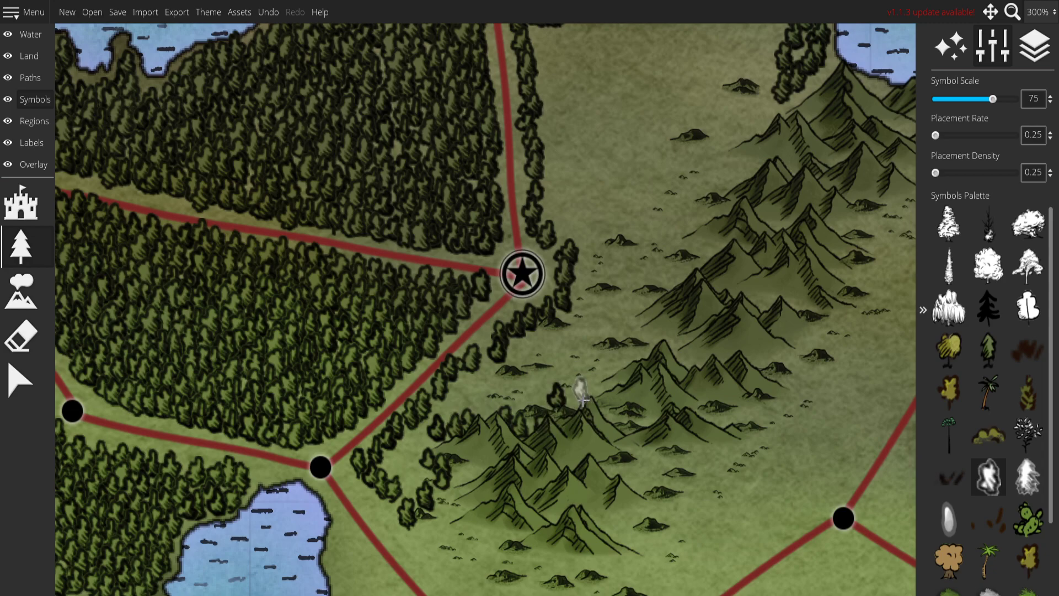
left_click_drag(638, 348, 591, 383)
mouse_move(619, 350)
left_mouse_down()
mouse_move(661, 265)
mouse_move(695, 229)
mouse_move(668, 244)
mouse_move(604, 260)
left_mouse_up()
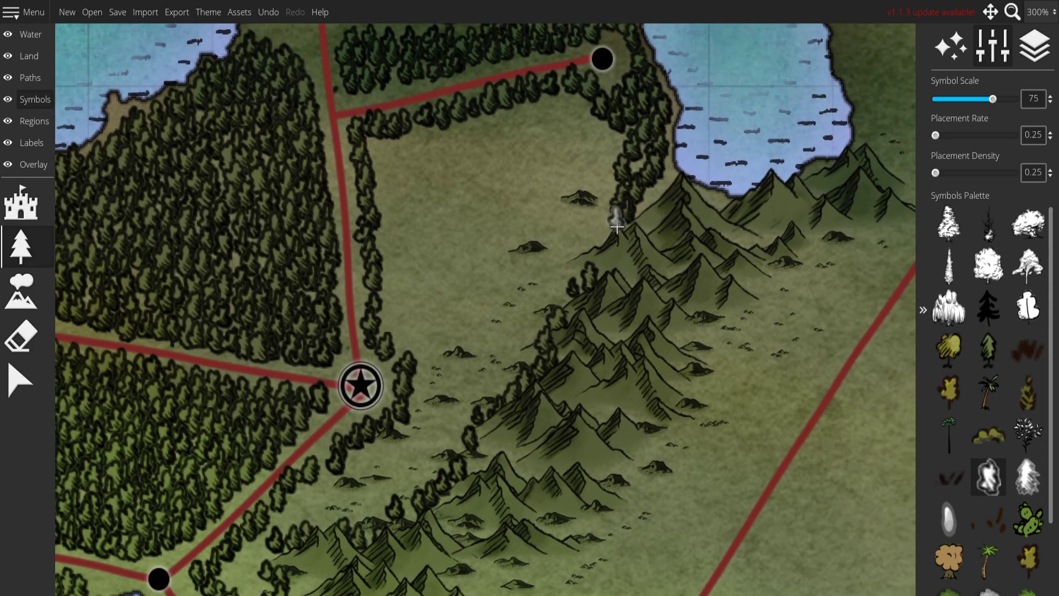
mouse_move(589, 249)
left_mouse_down()
mouse_move(564, 266)
mouse_move(591, 272)
left_mouse_up()
Fill the northern part of the clearing below the branch road with trees, thickening its western and eastern edges.
left_click_drag(524, 269, 553, 254)
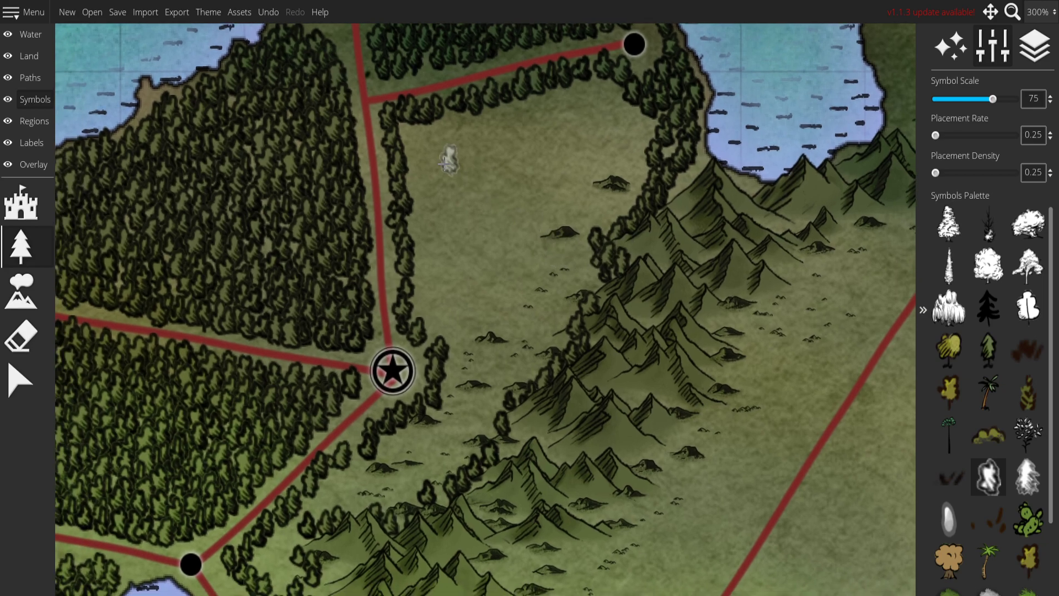
left_click_drag(471, 147, 483, 194)
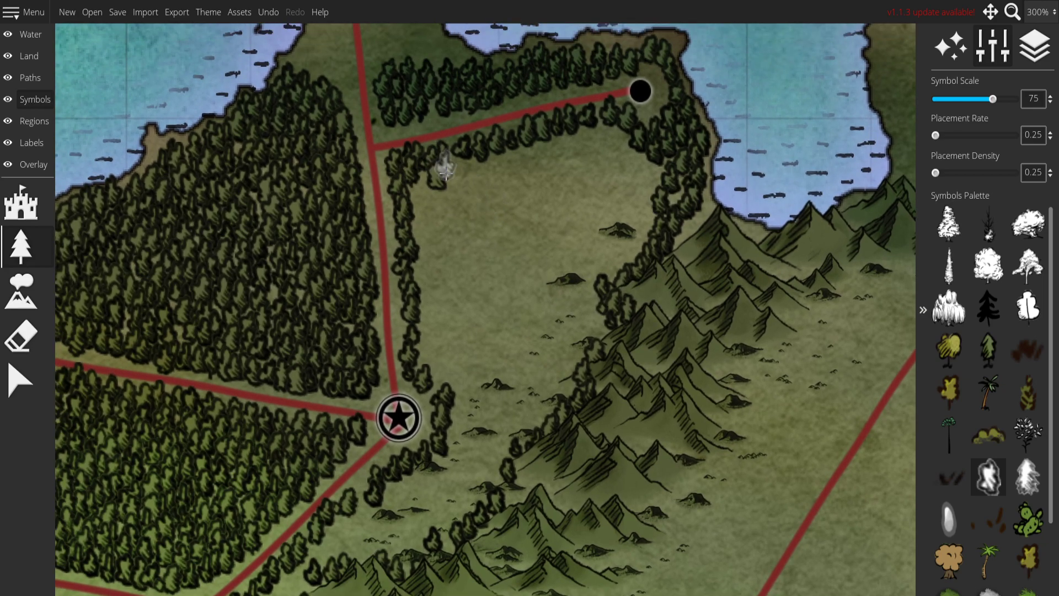
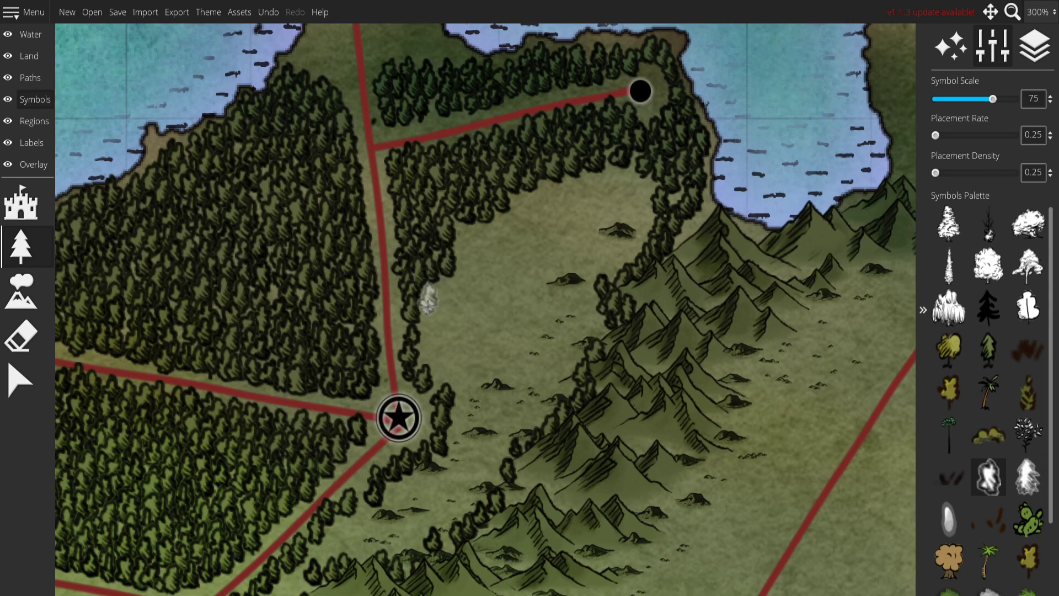
mouse_move(456, 236)
left_mouse_down()
mouse_move(536, 225)
mouse_move(513, 208)
mouse_move(610, 178)
mouse_move(655, 201)
mouse_move(631, 186)
mouse_move(559, 189)
mouse_move(548, 234)
mouse_move(523, 226)
mouse_move(559, 246)
mouse_move(553, 236)
mouse_move(541, 245)
mouse_move(604, 283)
mouse_move(637, 263)
mouse_move(595, 254)
mouse_move(634, 260)
mouse_move(641, 215)
left_mouse_up()
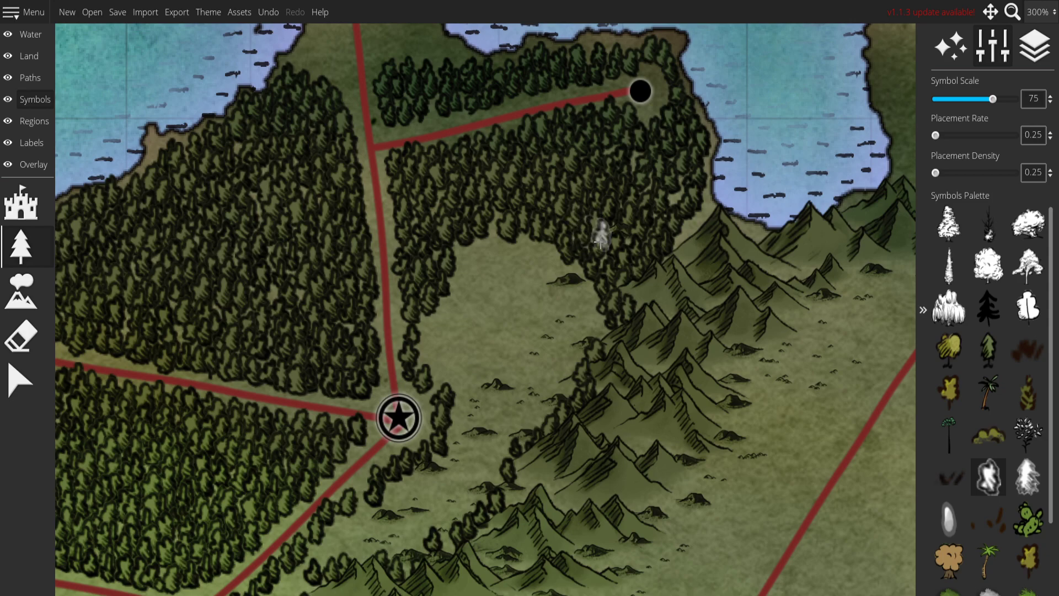
Fill the strip between the mountains and the road running southwest from the star-marked city with trees.
mouse_move(476, 393)
left_mouse_down()
mouse_move(559, 318)
mouse_move(562, 282)
mouse_move(531, 311)
mouse_move(574, 310)
mouse_move(624, 343)
left_mouse_up()
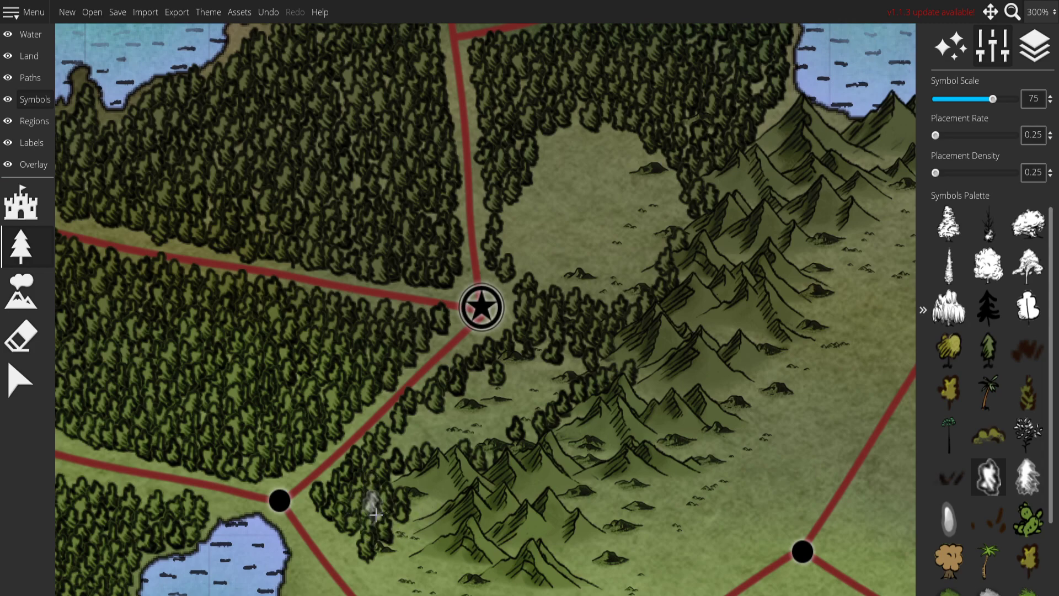
left_click_drag(424, 502, 456, 415)
mouse_move(369, 452)
left_mouse_down()
mouse_move(395, 454)
mouse_move(378, 449)
mouse_move(419, 501)
mouse_move(424, 490)
left_mouse_up()
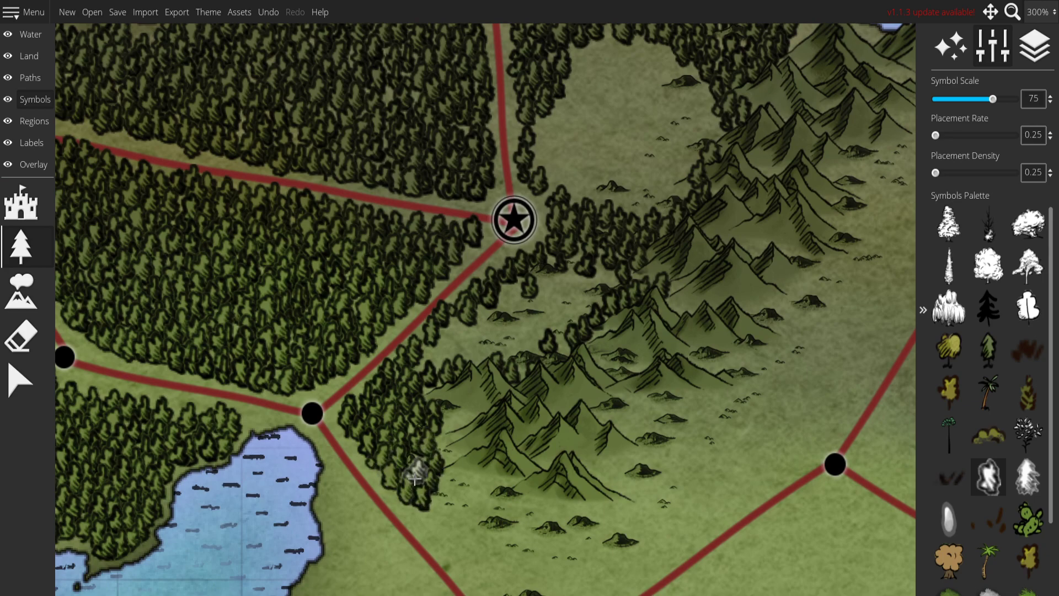
left_click_drag(459, 405, 429, 421)
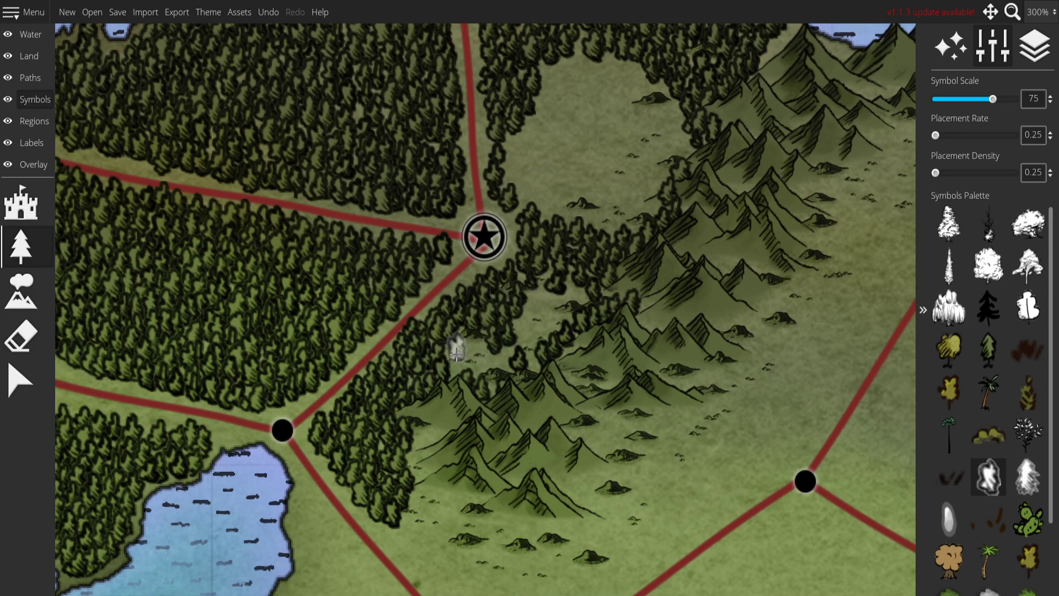
left_click_drag(563, 289, 555, 314)
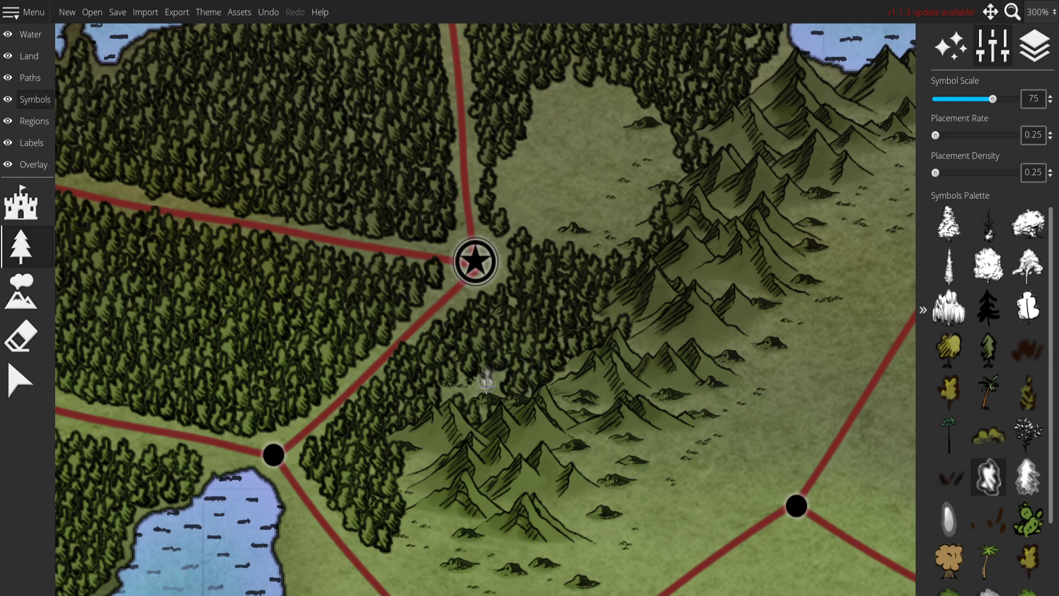
Fill the remaining clearing northeast of the star-marked city with trees up to the mountains.
left_click_drag(617, 238, 548, 345)
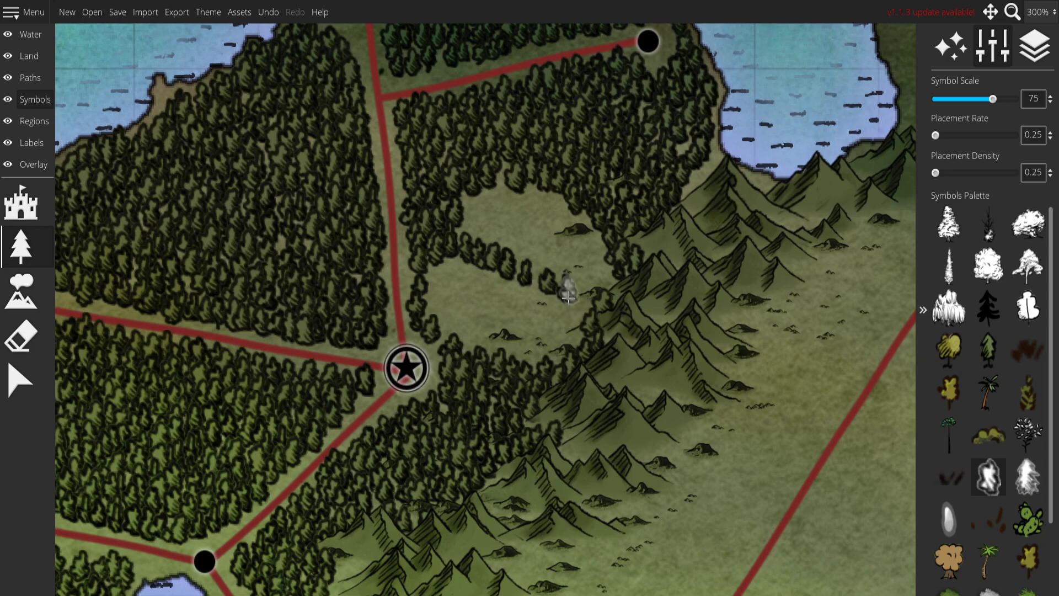
left_click(497, 308)
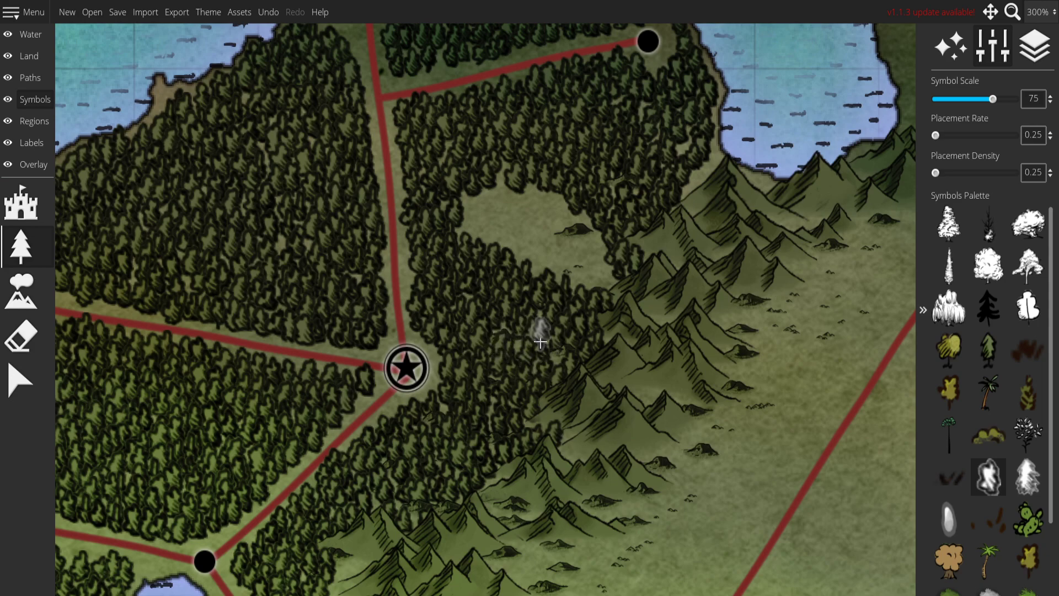
left_click_drag(516, 217, 498, 263)
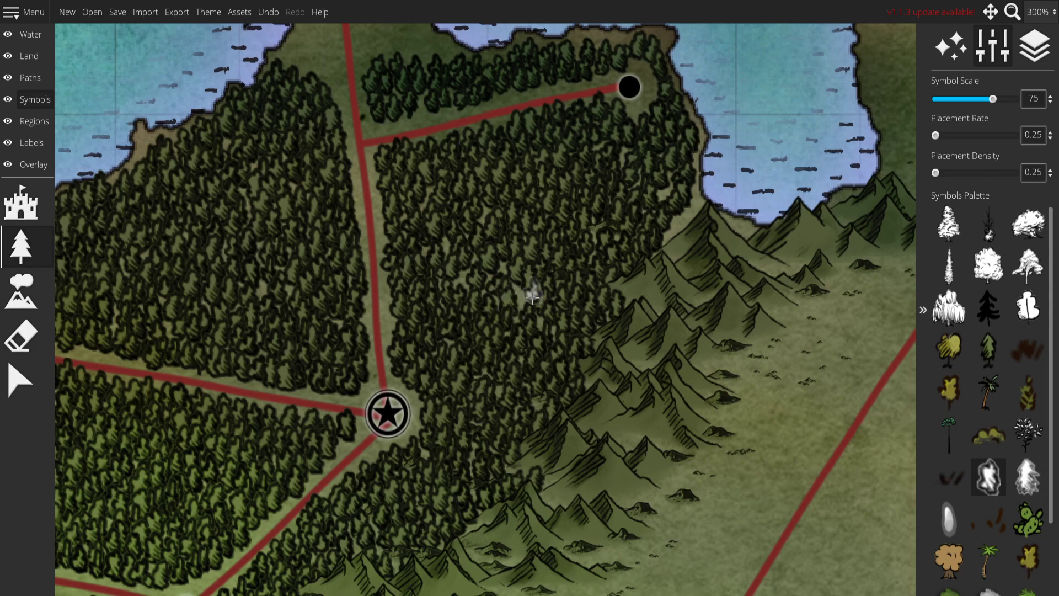
Plant trees on the land between the bay's eastern shore and the road running southeast from the lakeside town.
scroll(532, 296, "down", 6)
scroll(493, 287, "up", 3)
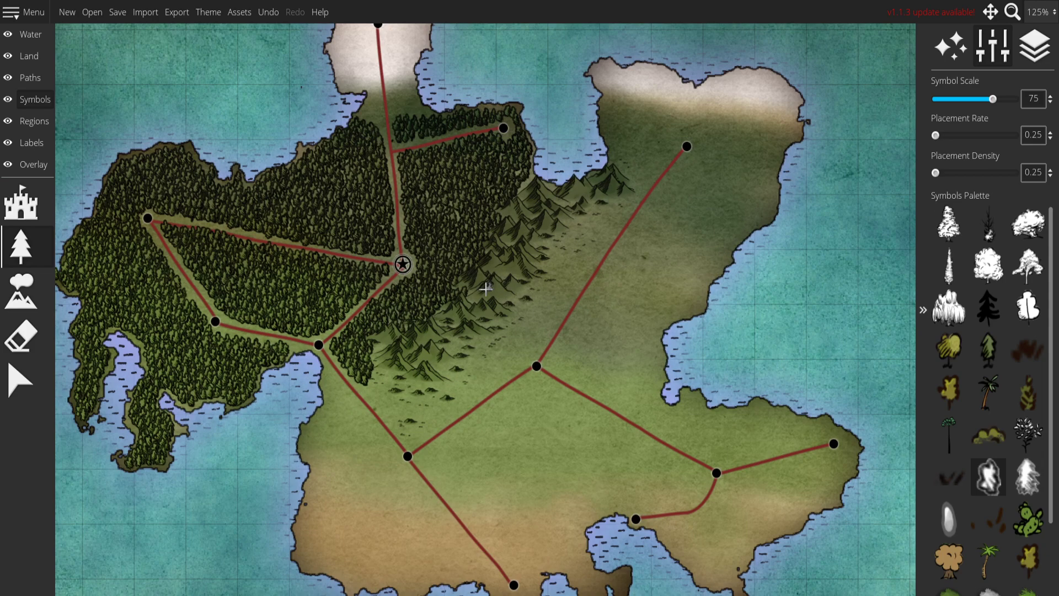
scroll(340, 392, "up", 8)
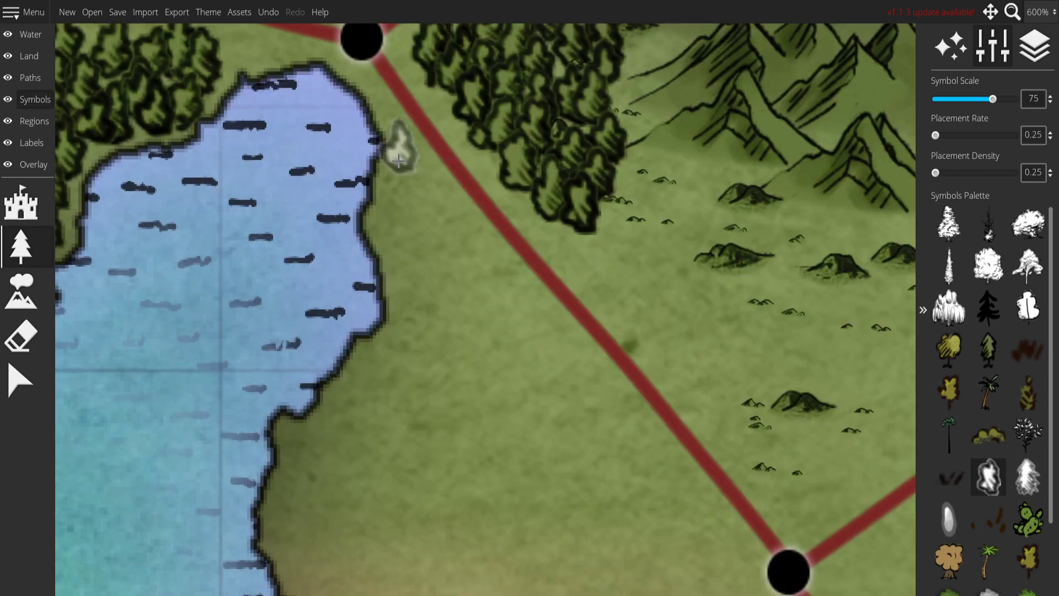
mouse_move(399, 161)
left_mouse_down()
mouse_move(412, 184)
mouse_move(390, 201)
mouse_move(406, 288)
mouse_move(430, 233)
mouse_move(500, 328)
mouse_move(415, 431)
mouse_move(403, 466)
mouse_move(281, 516)
mouse_move(286, 458)
mouse_move(307, 464)
mouse_move(286, 490)
mouse_move(280, 535)
mouse_move(294, 556)
mouse_move(338, 542)
mouse_move(384, 504)
mouse_move(305, 504)
mouse_move(359, 487)
mouse_move(327, 486)
mouse_move(340, 422)
mouse_move(356, 410)
mouse_move(347, 452)
mouse_move(377, 449)
mouse_move(367, 458)
mouse_move(392, 304)
mouse_move(419, 285)
mouse_move(381, 417)
mouse_move(394, 424)
mouse_move(414, 380)
mouse_move(451, 348)
mouse_move(442, 311)
mouse_move(470, 331)
left_mouse_up()
Plant a row of trees along the southwestern shore of the southeastern peninsula, from the inlet town to the southern tip.
scroll(701, 377, "down", 5)
scroll(701, 377, "down", 5)
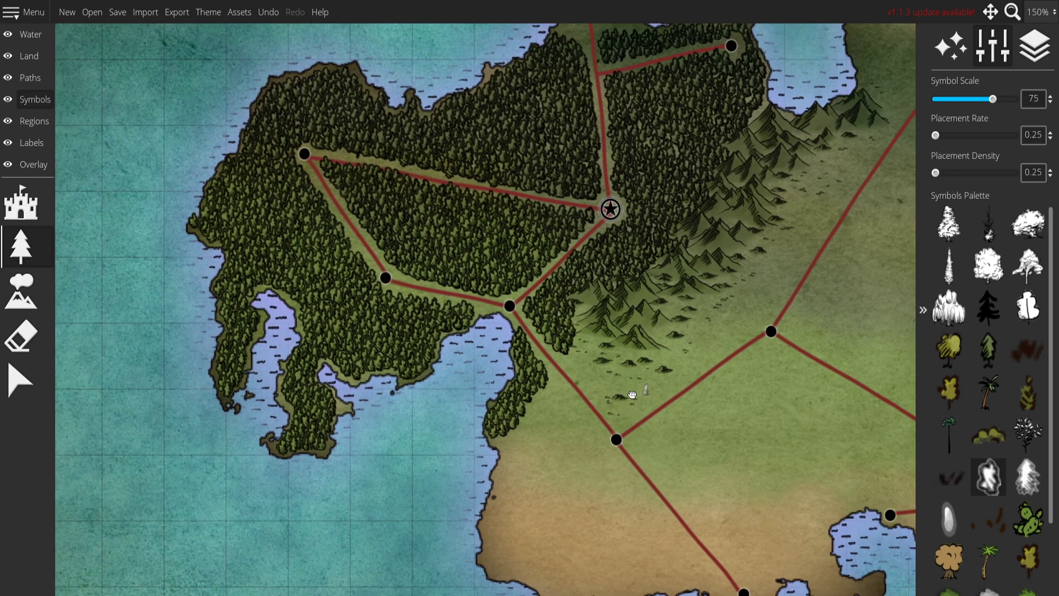
scroll(592, 362, "down", 1)
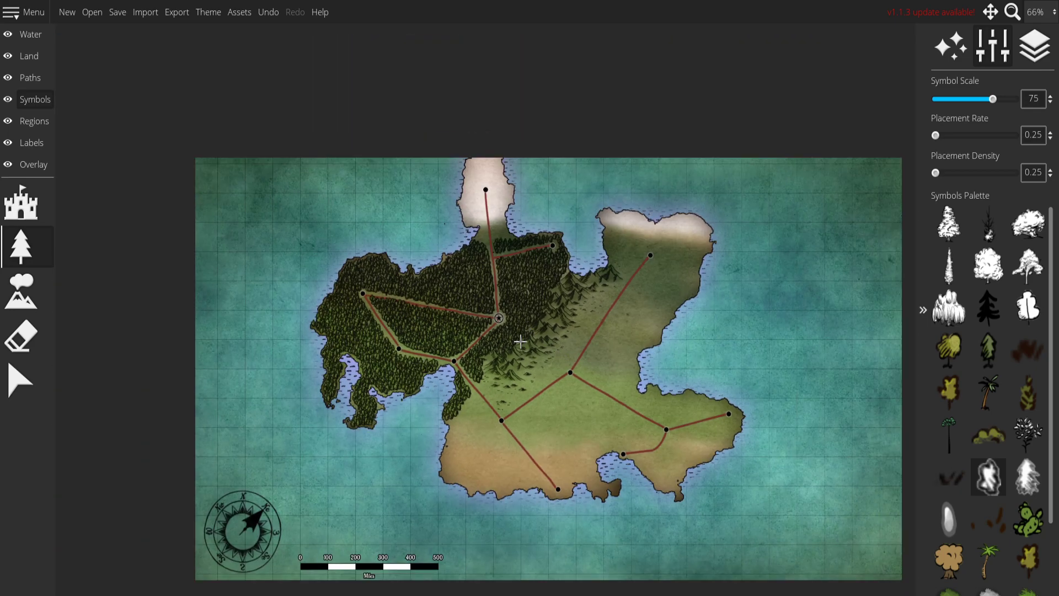
scroll(502, 329, "up", 4)
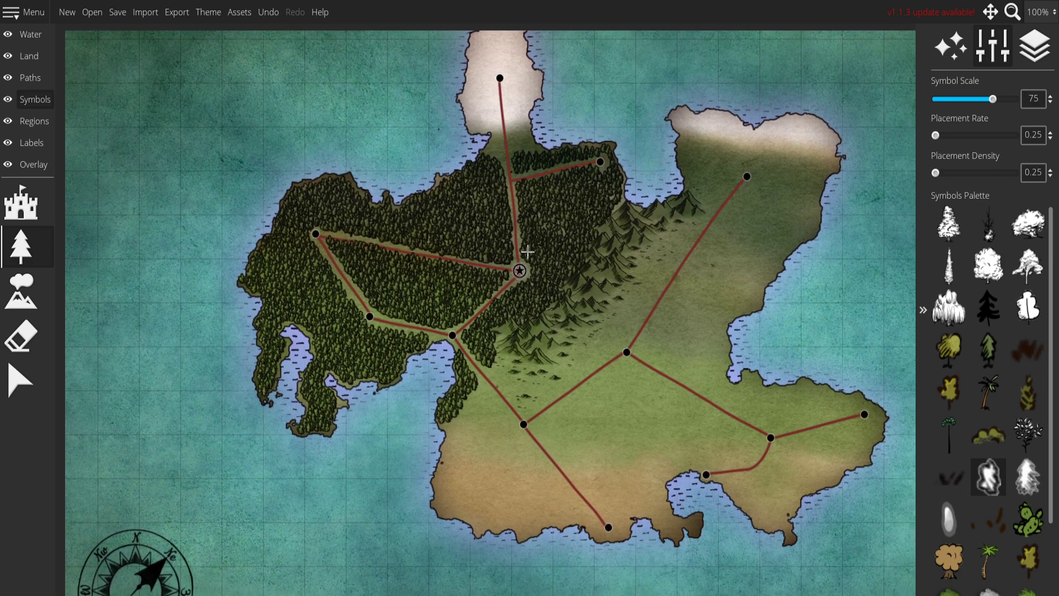
scroll(528, 252, "up", 3)
scroll(478, 254, "down", 3)
scroll(507, 312, "up", 1)
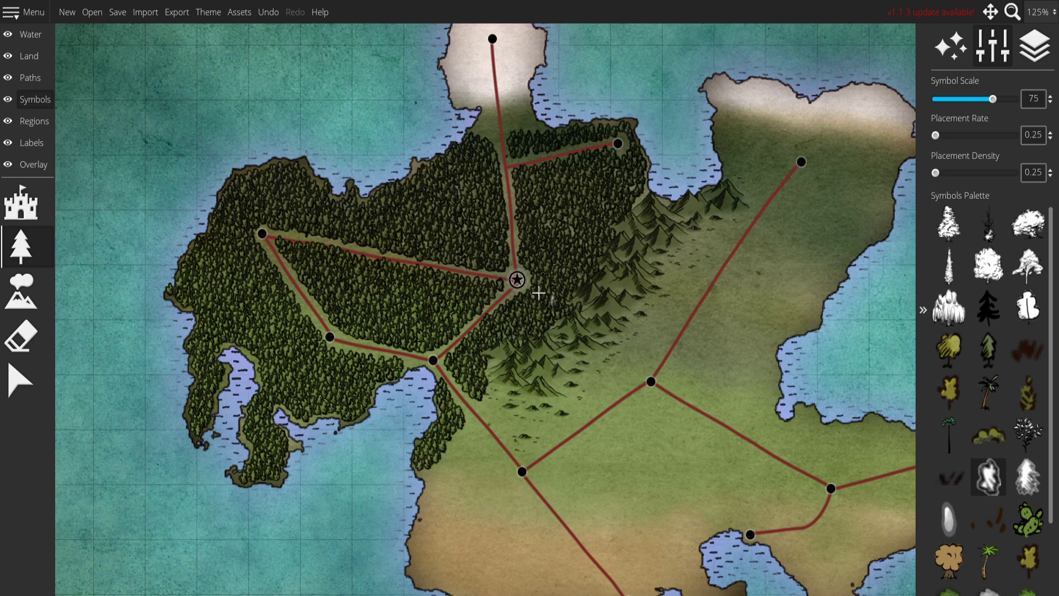
left_click_drag(681, 457, 552, 375)
left_click_drag(696, 439, 517, 270)
scroll(515, 315, "up", 6)
mouse_move(375, 271)
left_mouse_down()
mouse_move(406, 283)
mouse_move(462, 360)
mouse_move(523, 414)
mouse_move(544, 462)
mouse_move(658, 474)
mouse_move(673, 513)
mouse_move(666, 535)
mouse_move(665, 448)
mouse_move(638, 425)
left_mouse_up()
Paint over the small hole in the land near the southeastern peninsula's southern tip, using the landmass brush at size 12.
left_click(29, 56)
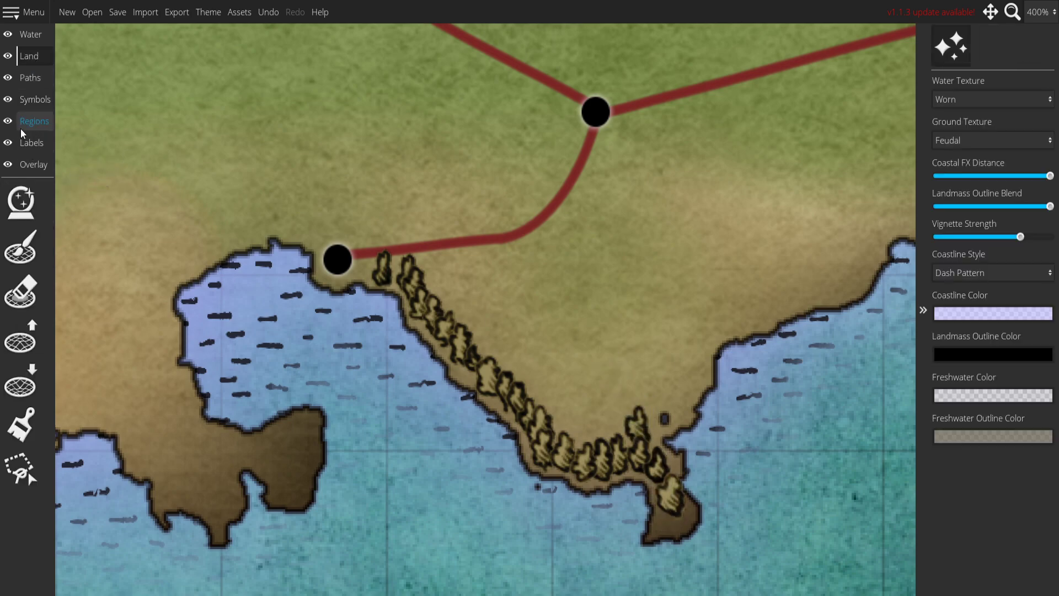
left_click(20, 246)
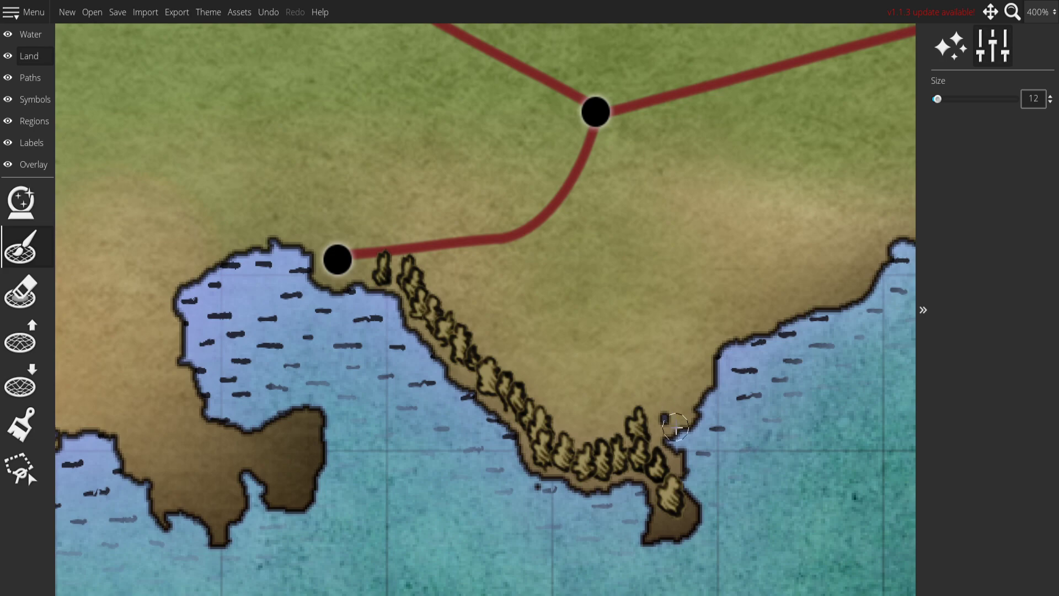
left_click_drag(723, 289, 616, 302)
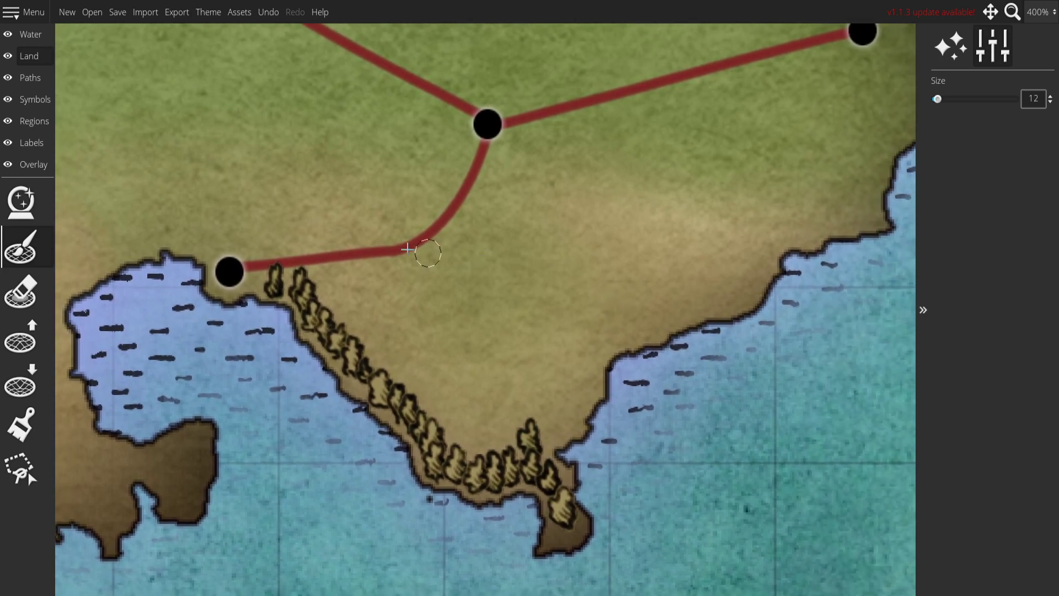
Plant a continuous row of trees along the southern side of the road from the inlet town past the junction to the eastern town.
left_click(35, 99)
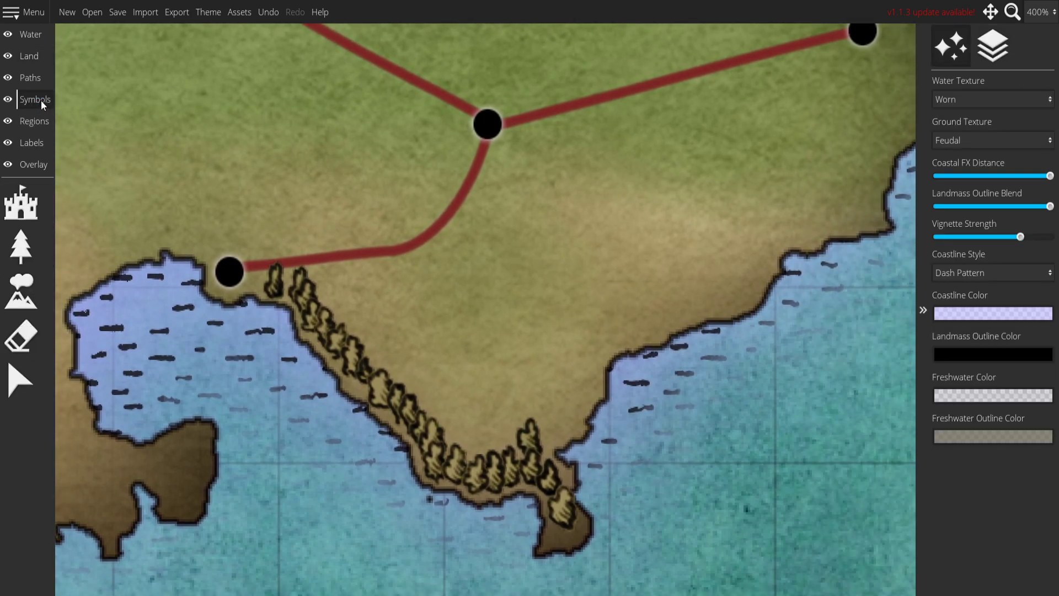
left_click(20, 246)
left_click_drag(302, 285, 428, 274)
left_click_drag(726, 205, 614, 263)
mouse_move(720, 123)
left_mouse_down()
mouse_move(663, 152)
mouse_move(574, 174)
left_mouse_up()
mouse_move(395, 213)
left_mouse_down()
mouse_move(378, 260)
mouse_move(403, 254)
mouse_move(329, 330)
left_mouse_up()
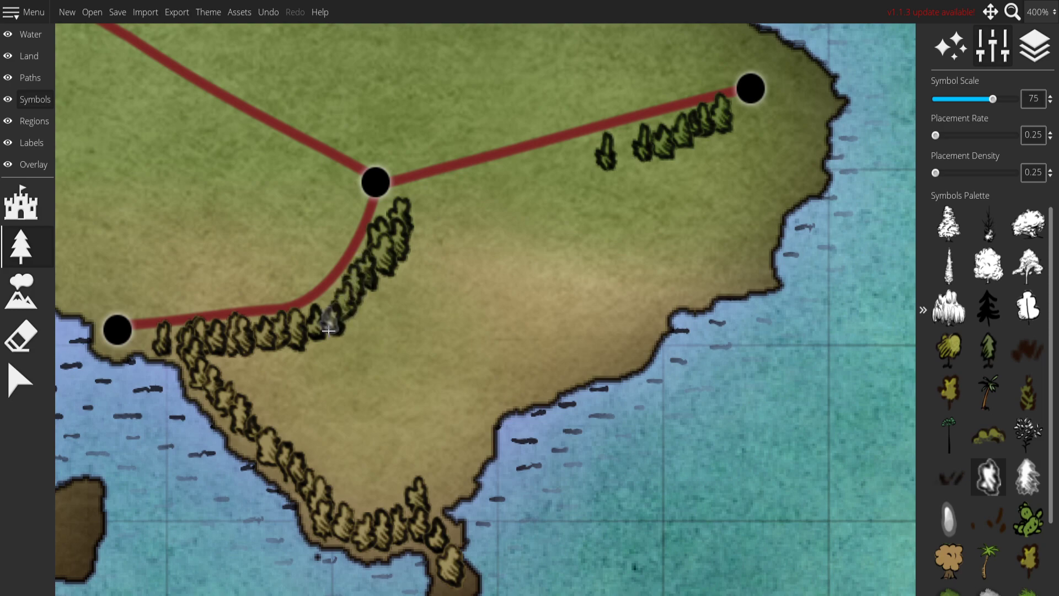
left_click_drag(419, 216, 640, 154)
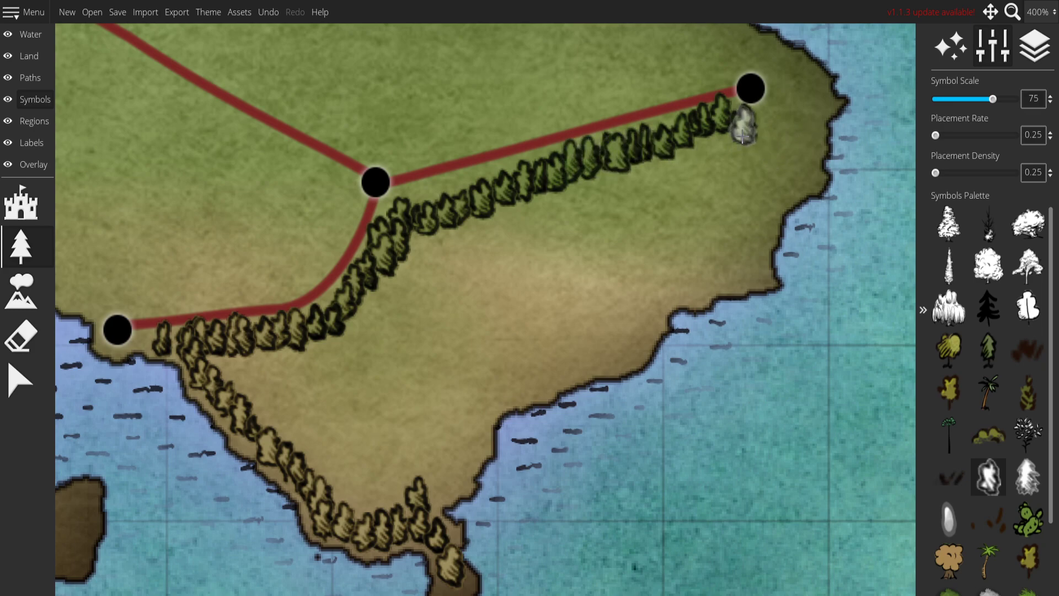
Undo the last tree, plant trees around the eastern town and down the east coast, and save the map.
key("ctrl+z")
left_click_drag(724, 146, 777, 150)
left_click_drag(787, 78, 763, 158)
mouse_move(787, 108)
left_mouse_down()
mouse_move(812, 87)
mouse_move(828, 127)
mouse_move(811, 160)
mouse_move(807, 109)
mouse_move(809, 137)
mouse_move(792, 167)
mouse_move(802, 173)
mouse_move(809, 161)
mouse_move(799, 188)
mouse_move(779, 195)
mouse_move(741, 270)
left_mouse_up()
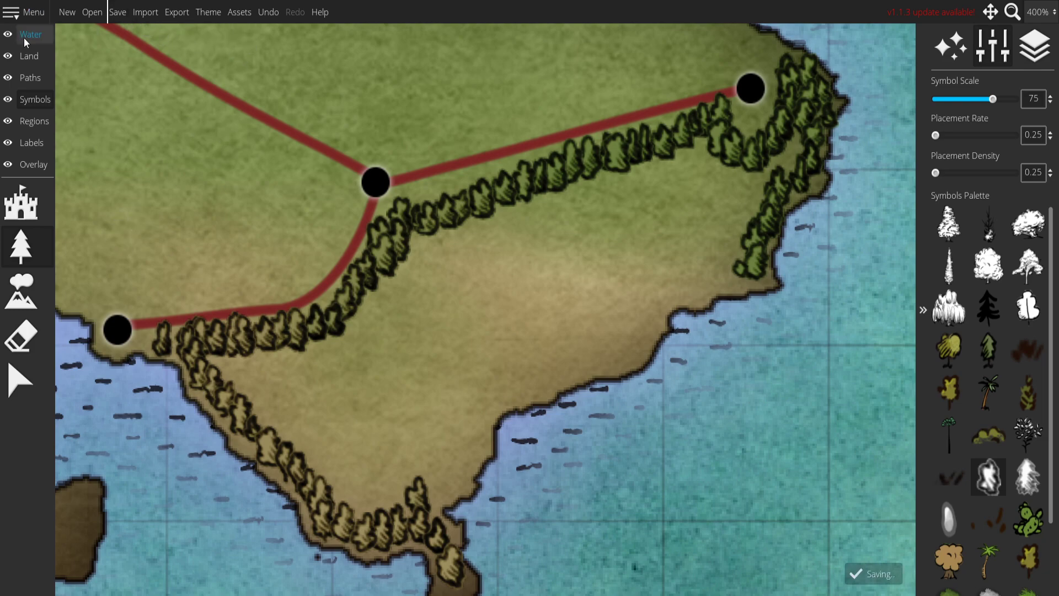
left_click(43, 18)
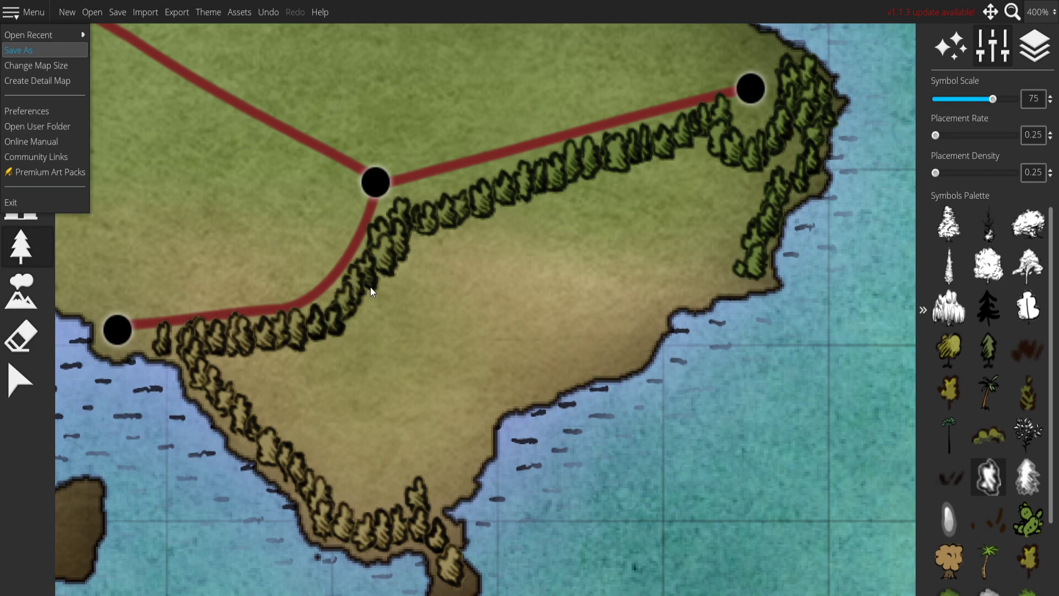
left_click(118, 12)
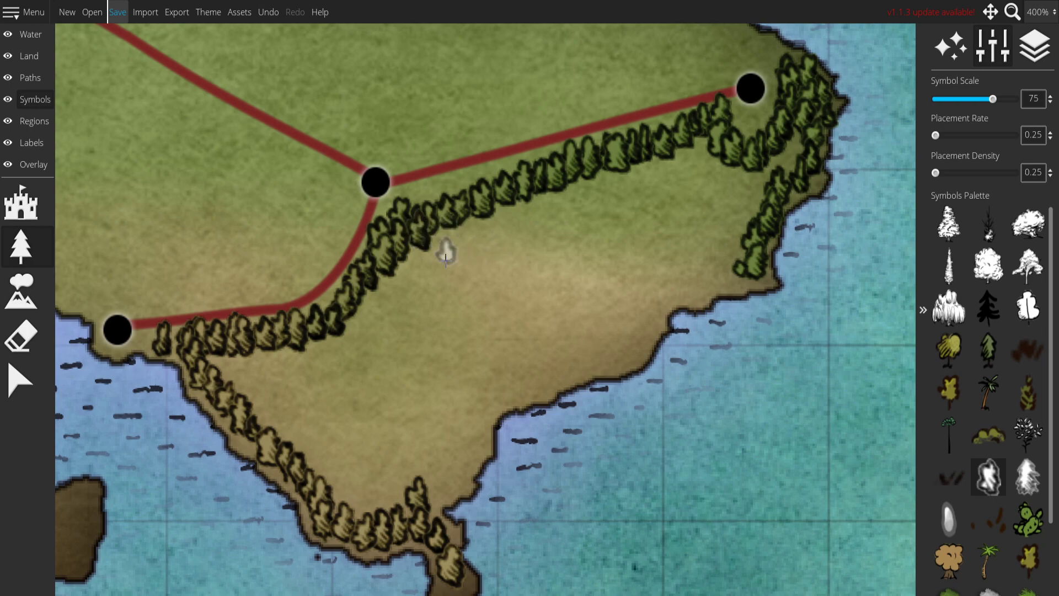
Plant trees along the peninsula's southeastern shore, undoing the last few and replanting them closer to the coast.
left_click(429, 248)
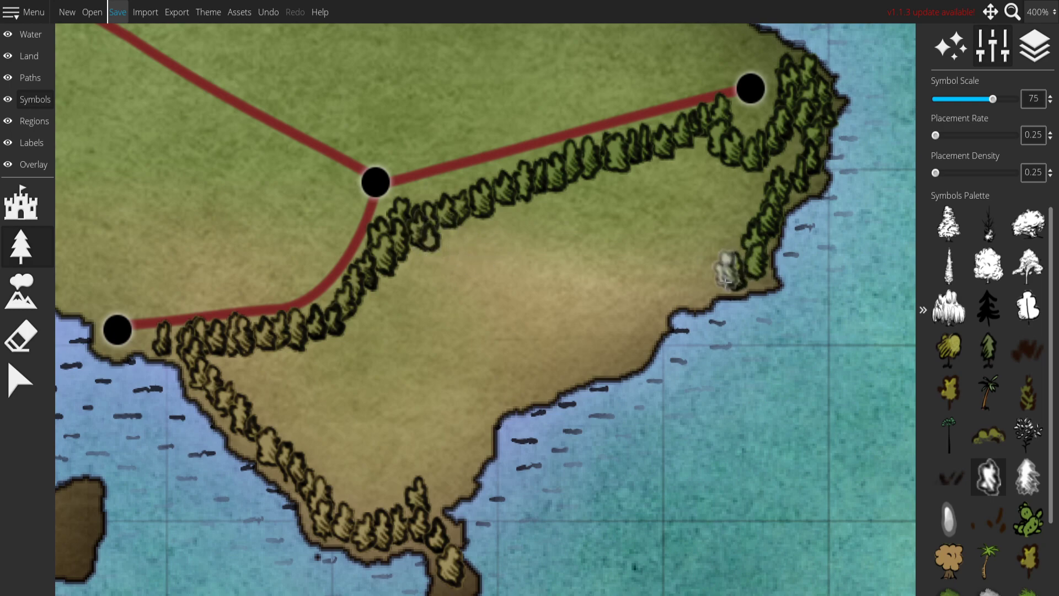
left_click(693, 295)
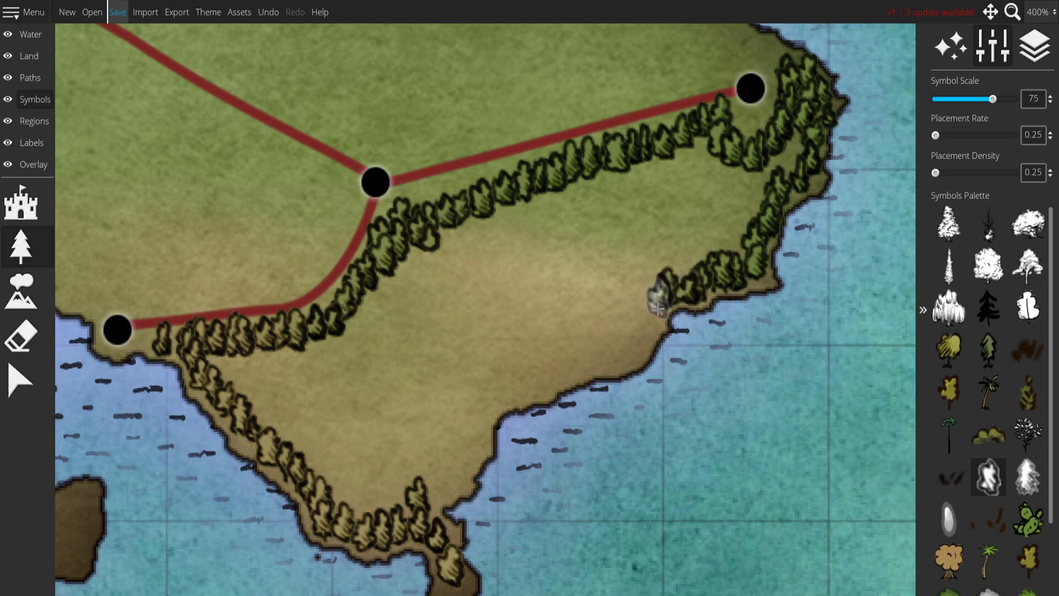
left_click(624, 356)
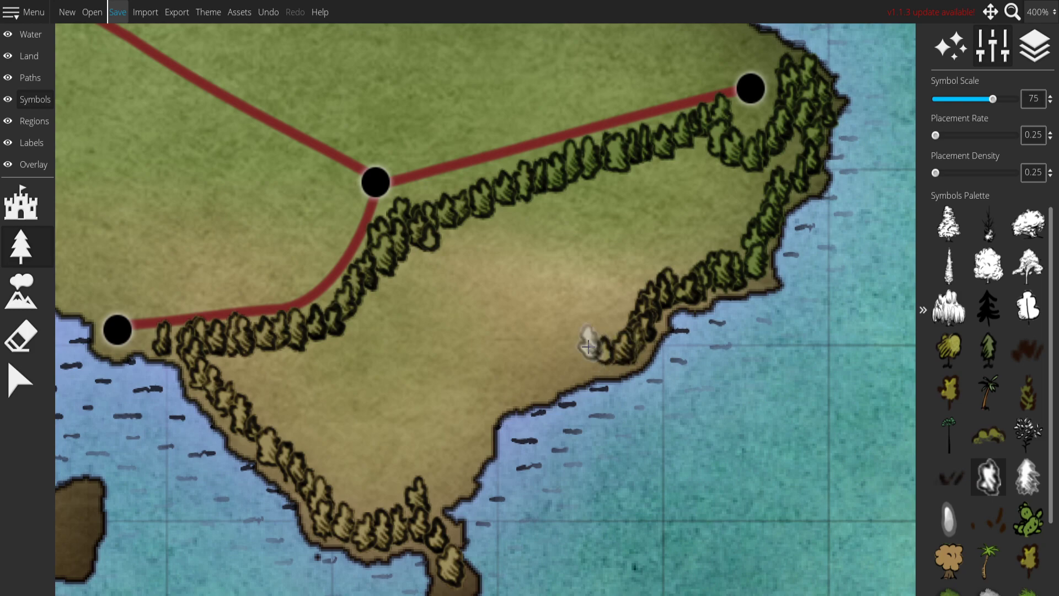
key("ctrl+z")
key("ctrl+z")
key("ctrl+z")
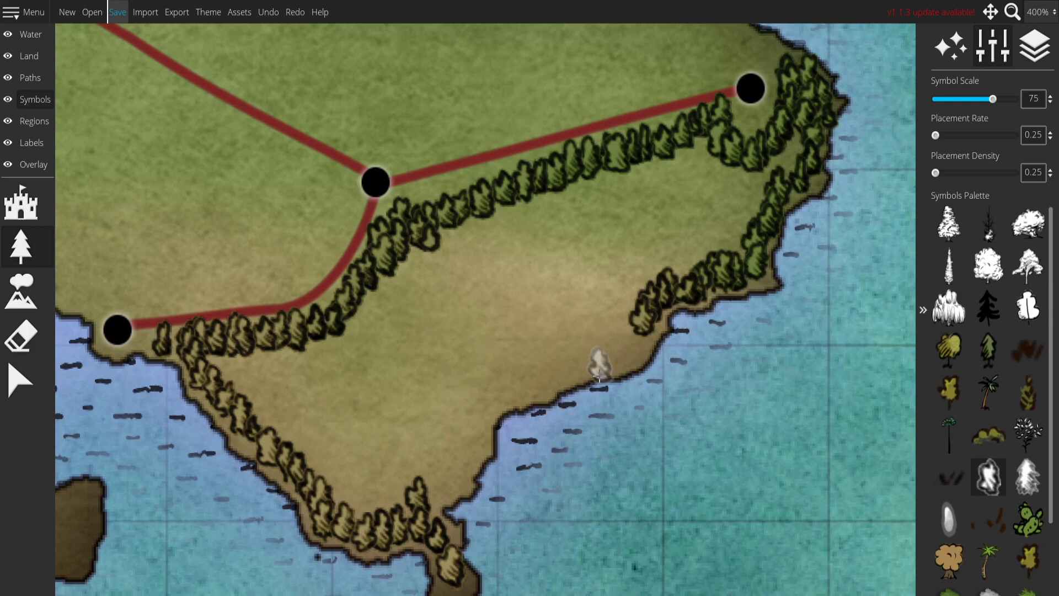
left_click(643, 328)
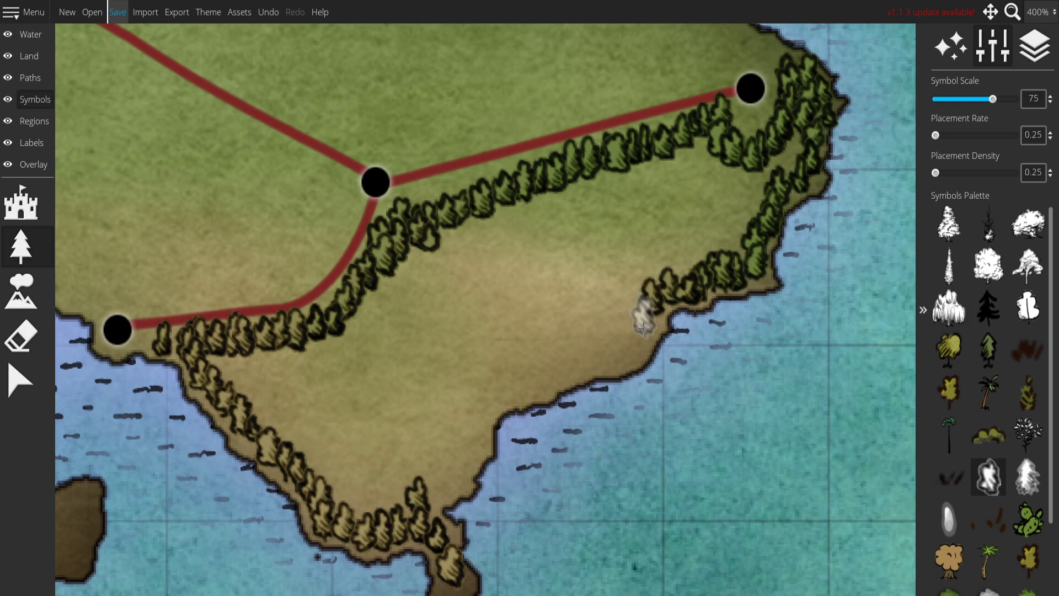
left_click(628, 347)
left_click(607, 362)
Fill the eastern part of the peninsula with dense trees between the road and the coast.
left_click(593, 201)
left_click_drag(607, 238, 629, 290)
mouse_move(629, 186)
left_mouse_down()
mouse_move(610, 172)
mouse_move(666, 175)
left_mouse_up()
mouse_move(804, 142)
left_mouse_down()
mouse_move(766, 190)
mouse_move(783, 174)
mouse_move(726, 189)
mouse_move(688, 168)
mouse_move(695, 198)
mouse_move(617, 213)
mouse_move(680, 198)
mouse_move(759, 214)
mouse_move(724, 218)
mouse_move(717, 204)
mouse_move(736, 242)
mouse_move(666, 217)
mouse_move(624, 230)
mouse_move(656, 245)
mouse_move(734, 248)
mouse_move(664, 247)
mouse_move(635, 265)
mouse_move(648, 274)
mouse_move(712, 251)
left_mouse_up()
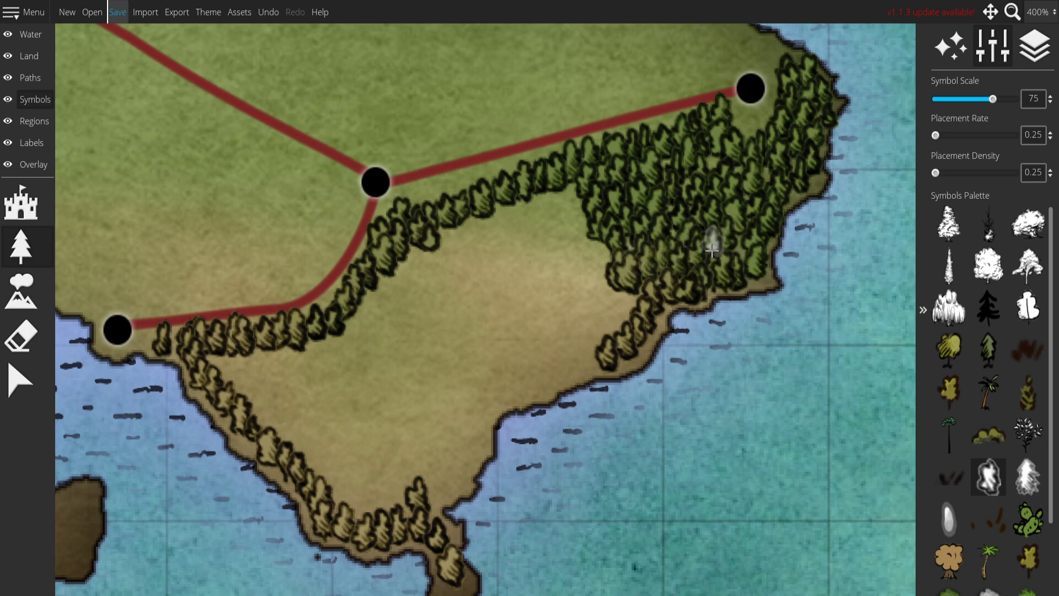
Fill the remaining central and southwestern clearing of the peninsula with trees down to the southern tip.
mouse_move(569, 191)
left_mouse_down()
mouse_move(566, 222)
mouse_move(582, 210)
mouse_move(576, 236)
mouse_move(594, 263)
mouse_move(607, 263)
mouse_move(586, 281)
mouse_move(634, 316)
mouse_move(573, 371)
mouse_move(539, 391)
mouse_move(502, 393)
mouse_move(469, 430)
mouse_move(462, 469)
mouse_move(433, 499)
mouse_move(412, 494)
left_mouse_up()
mouse_move(347, 514)
left_mouse_down()
mouse_move(403, 513)
mouse_move(401, 480)
left_mouse_up()
mouse_move(214, 365)
left_mouse_down()
mouse_move(310, 361)
mouse_move(233, 386)
mouse_move(281, 380)
left_mouse_up()
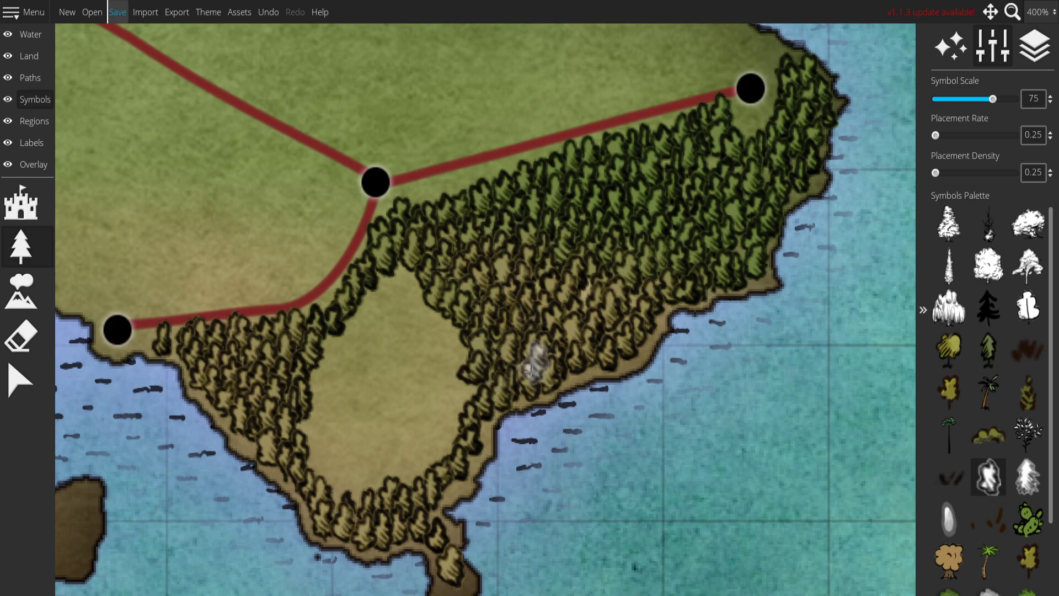
left_click_drag(364, 295, 411, 277)
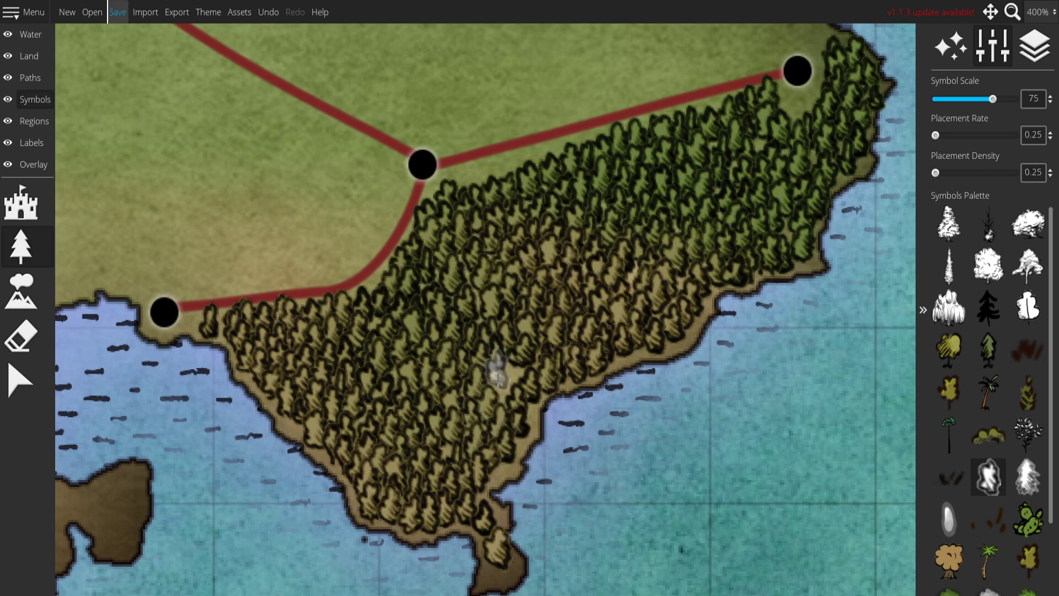
Plant a cluster of trees on the shore just north of the eastern town.
scroll(485, 267, "down", 5)
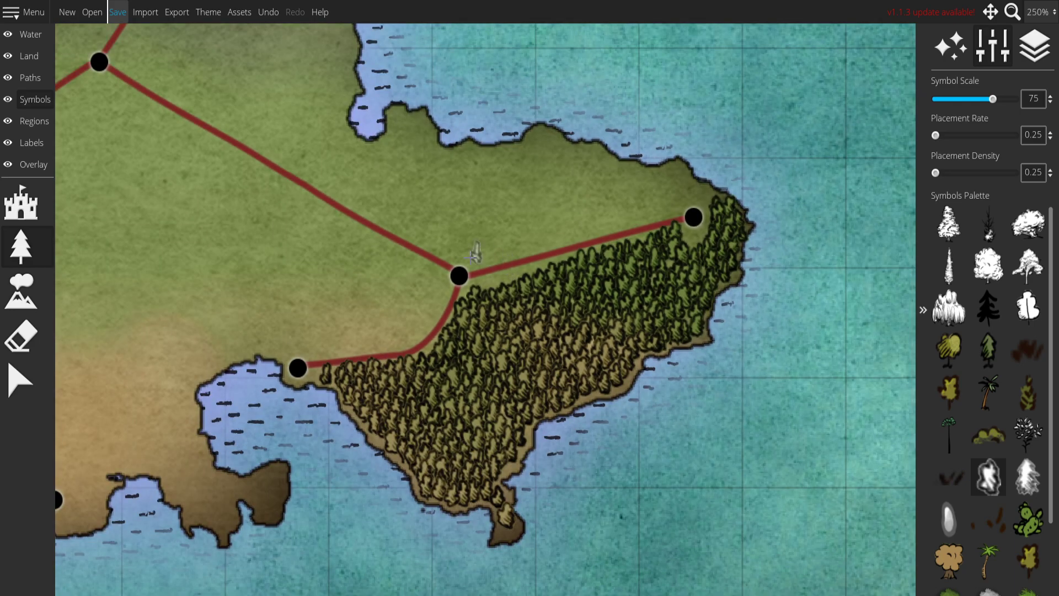
scroll(456, 270, "up", 6)
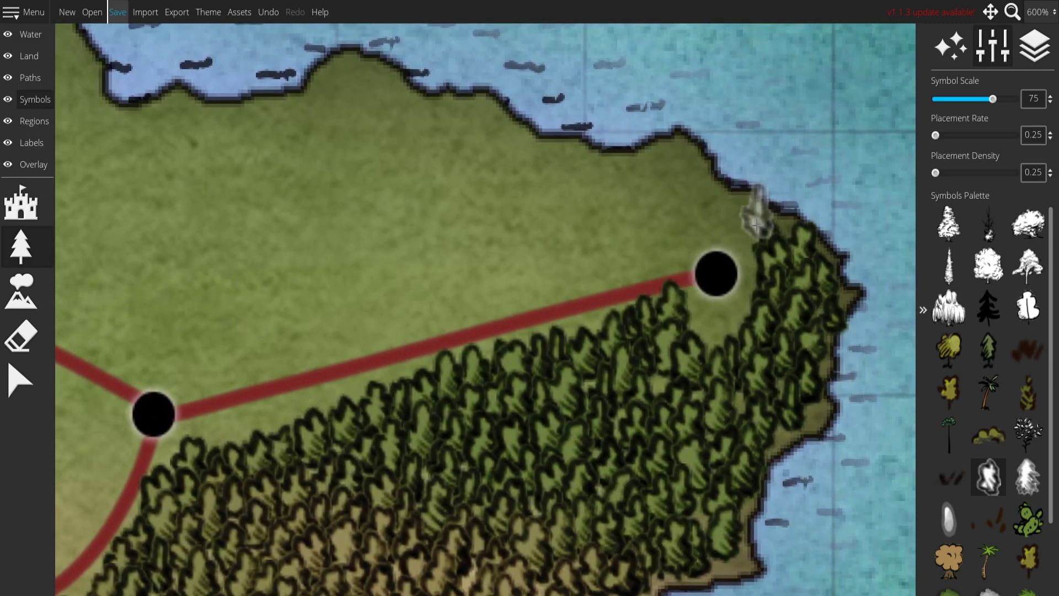
mouse_move(757, 225)
left_mouse_down()
mouse_move(678, 228)
mouse_move(696, 215)
mouse_move(734, 221)
mouse_move(690, 198)
mouse_move(686, 176)
left_mouse_up()
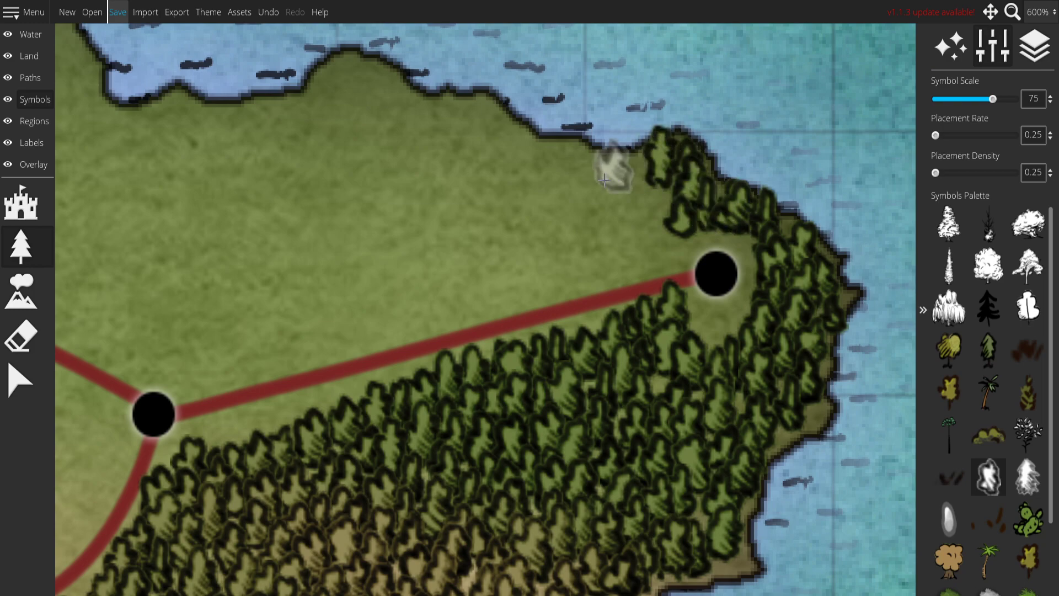
Plant trees along the road northwest of the junction and cover the headland beside the small northern inlet.
left_click_drag(386, 198, 639, 221)
left_click_drag(272, 107, 315, 220)
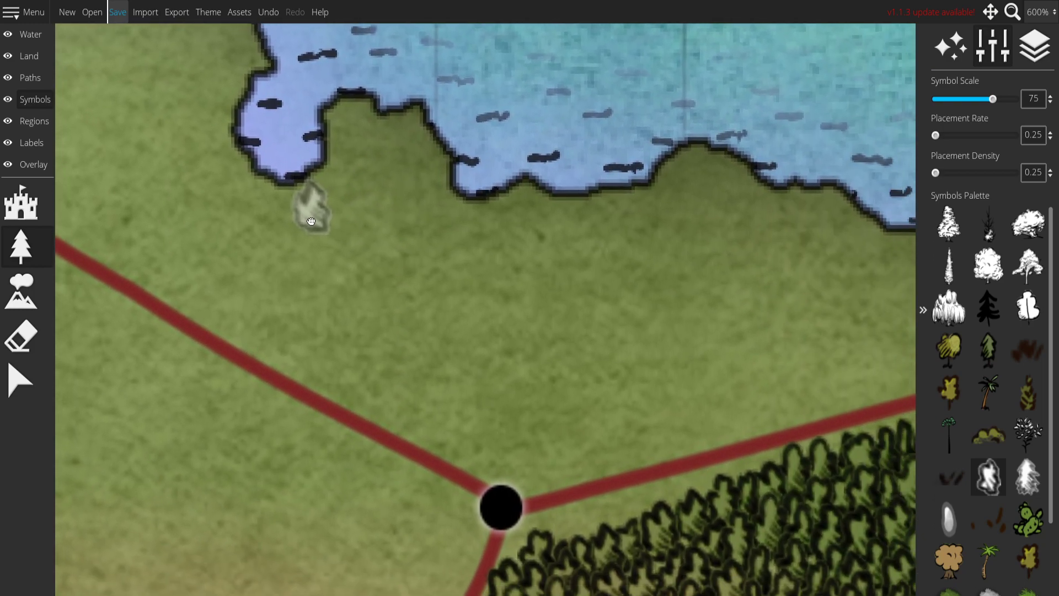
left_click(451, 361)
left_click_drag(428, 350, 348, 287)
mouse_move(243, 137)
left_mouse_down()
mouse_move(206, 176)
mouse_move(231, 166)
mouse_move(182, 211)
mouse_move(333, 303)
mouse_move(297, 279)
left_mouse_up()
left_click(296, 278)
left_click(270, 271)
left_click(217, 198)
left_click(235, 215)
mouse_move(256, 160)
left_mouse_down()
mouse_move(315, 192)
mouse_move(251, 220)
mouse_move(318, 159)
mouse_move(326, 123)
mouse_move(296, 110)
mouse_move(323, 114)
mouse_move(347, 133)
mouse_move(346, 156)
mouse_move(306, 130)
mouse_move(323, 116)
mouse_move(383, 133)
mouse_move(383, 154)
mouse_move(353, 165)
mouse_move(347, 182)
mouse_move(387, 165)
mouse_move(396, 203)
mouse_move(421, 229)
mouse_move(493, 218)
mouse_move(490, 207)
mouse_move(518, 220)
mouse_move(476, 243)
mouse_move(330, 228)
mouse_move(313, 200)
mouse_move(373, 198)
mouse_move(329, 192)
mouse_move(332, 212)
mouse_move(253, 273)
mouse_move(253, 252)
mouse_move(281, 309)
mouse_move(287, 279)
mouse_move(309, 286)
mouse_move(307, 318)
mouse_move(329, 236)
mouse_move(395, 241)
left_mouse_up()
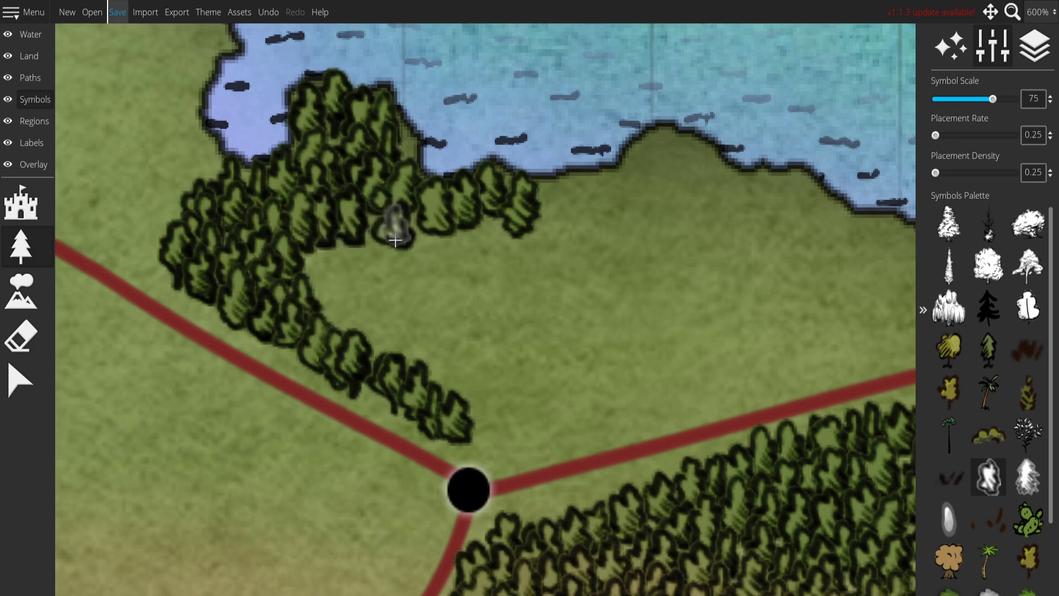
Line the northern coast and the north side of the eastern town's road with trees, and fill the clearing between them.
mouse_move(466, 245)
left_mouse_down()
mouse_move(496, 253)
mouse_move(482, 285)
left_mouse_up()
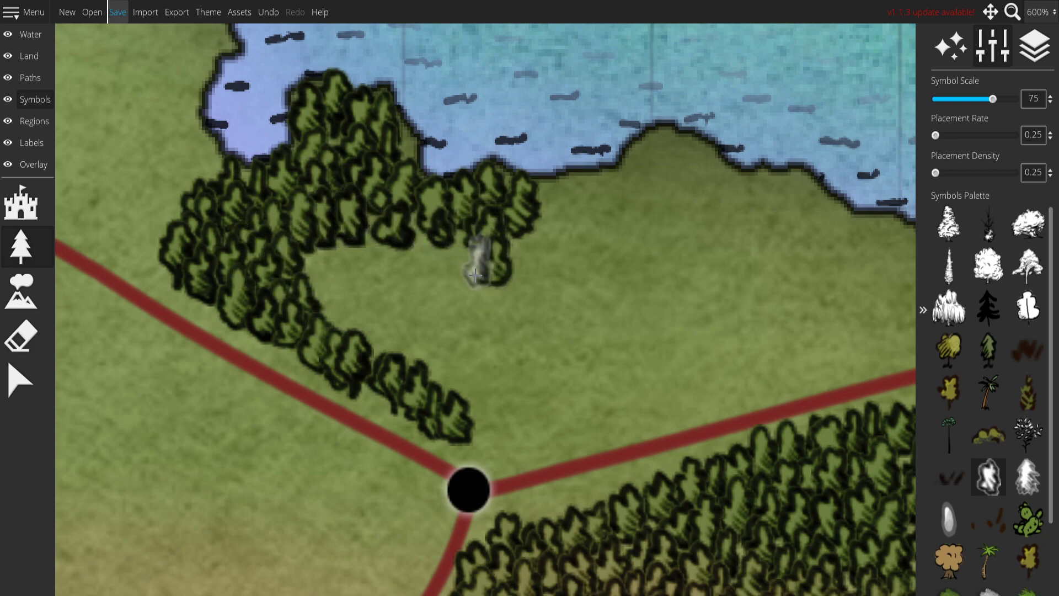
mouse_move(403, 272)
left_mouse_down()
mouse_move(331, 253)
mouse_move(371, 246)
mouse_move(397, 260)
mouse_move(337, 282)
mouse_move(316, 263)
mouse_move(409, 354)
mouse_move(361, 111)
mouse_move(440, 108)
mouse_move(629, 376)
mouse_move(548, 314)
mouse_move(805, 447)
left_mouse_up()
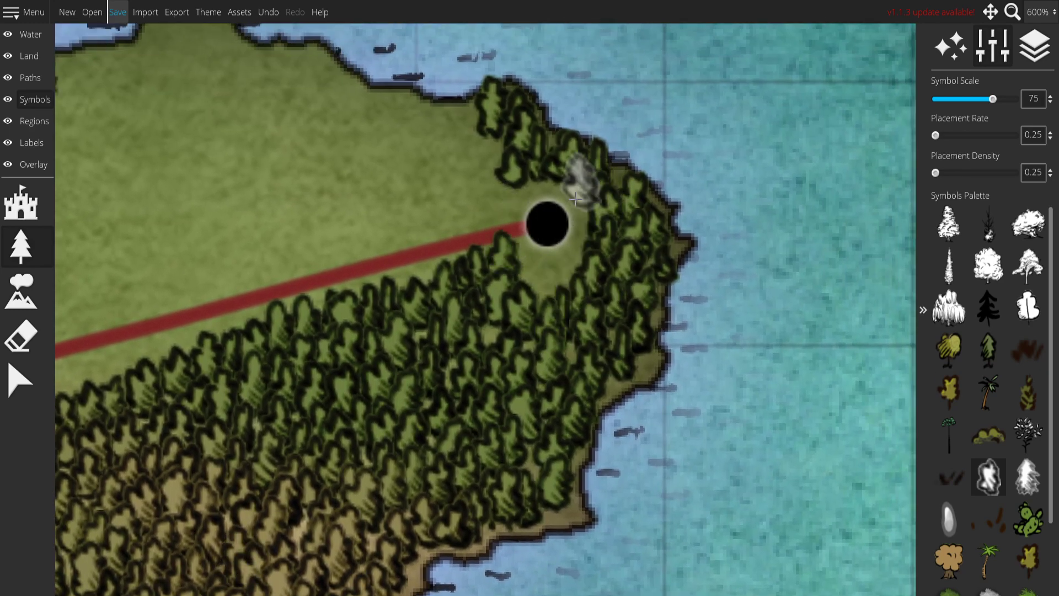
mouse_move(466, 172)
left_mouse_down()
mouse_move(390, 201)
mouse_move(435, 189)
mouse_move(440, 139)
mouse_move(619, 225)
mouse_move(642, 216)
mouse_move(587, 229)
left_mouse_up()
left_click_drag(399, 189, 496, 215)
mouse_move(331, 198)
left_mouse_down()
mouse_move(375, 189)
mouse_move(360, 195)
mouse_move(355, 184)
mouse_move(418, 179)
mouse_move(456, 135)
mouse_move(519, 182)
mouse_move(589, 182)
mouse_move(575, 169)
mouse_move(569, 177)
mouse_move(598, 179)
mouse_move(640, 217)
mouse_move(717, 232)
mouse_move(627, 283)
mouse_move(664, 322)
mouse_move(646, 338)
mouse_move(539, 348)
mouse_move(261, 428)
mouse_move(312, 434)
mouse_move(450, 393)
mouse_move(444, 384)
mouse_move(459, 375)
mouse_move(506, 380)
mouse_move(502, 370)
mouse_move(630, 341)
mouse_move(597, 337)
mouse_move(670, 307)
mouse_move(687, 280)
mouse_move(666, 280)
mouse_move(650, 247)
mouse_move(462, 240)
left_mouse_up()
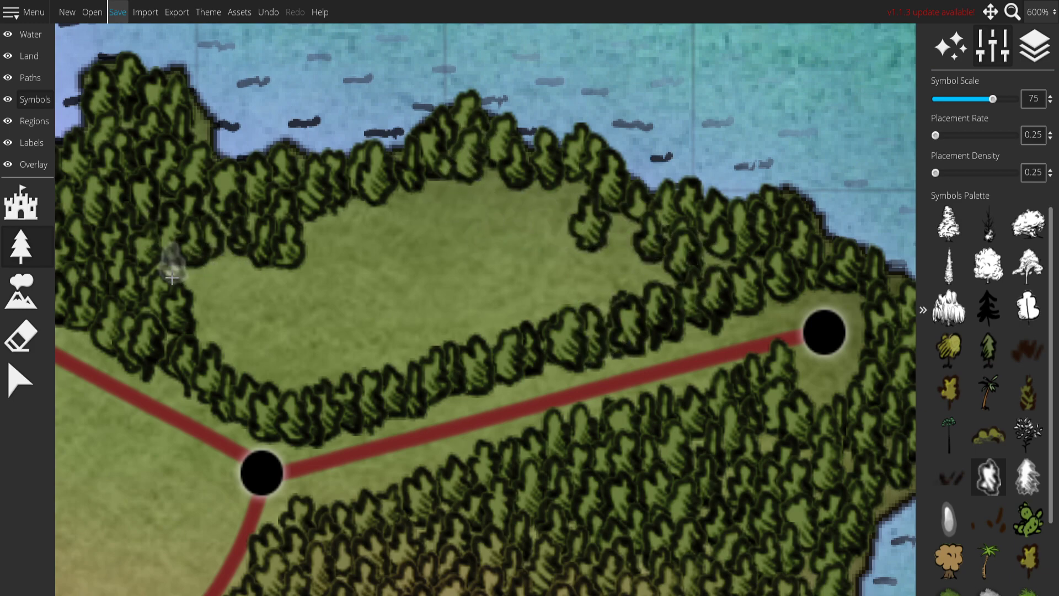
mouse_move(219, 292)
left_mouse_down()
mouse_move(234, 277)
mouse_move(240, 294)
mouse_move(293, 297)
mouse_move(302, 238)
mouse_move(318, 242)
mouse_move(310, 264)
mouse_move(328, 277)
mouse_move(329, 305)
mouse_move(321, 329)
mouse_move(215, 316)
mouse_move(203, 334)
mouse_move(245, 374)
mouse_move(301, 375)
mouse_move(277, 350)
mouse_move(309, 356)
mouse_move(312, 375)
mouse_move(337, 386)
mouse_move(329, 272)
mouse_move(352, 223)
mouse_move(343, 256)
mouse_move(399, 222)
mouse_move(380, 221)
mouse_move(426, 218)
mouse_move(415, 215)
mouse_move(431, 198)
mouse_move(572, 201)
mouse_move(647, 259)
mouse_move(641, 281)
mouse_move(658, 284)
mouse_move(607, 271)
left_mouse_up()
mouse_move(570, 237)
left_mouse_down()
mouse_move(513, 210)
mouse_move(484, 248)
mouse_move(390, 257)
mouse_move(361, 293)
mouse_move(352, 378)
mouse_move(387, 371)
mouse_move(376, 347)
mouse_move(391, 339)
mouse_move(385, 305)
mouse_move(447, 290)
mouse_move(452, 283)
mouse_move(437, 275)
mouse_move(477, 270)
mouse_move(458, 265)
mouse_move(538, 265)
mouse_move(619, 303)
mouse_move(563, 294)
mouse_move(563, 313)
mouse_move(512, 320)
mouse_move(490, 301)
mouse_move(457, 303)
mouse_move(428, 324)
mouse_move(702, 324)
mouse_move(696, 261)
mouse_move(907, 225)
left_mouse_up()
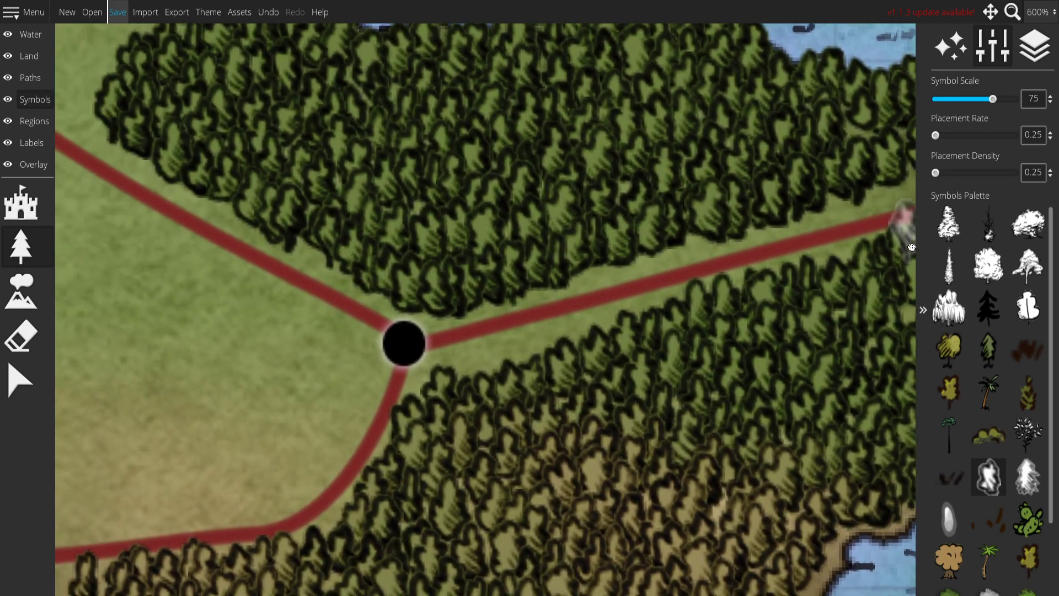
Plant a row of trees along the northern side of the curved road from the inlet town to the junction.
scroll(494, 295, "down", 4)
scroll(520, 292, "up", 2)
mouse_move(386, 267)
left_mouse_down()
mouse_move(518, 338)
mouse_move(494, 217)
mouse_move(589, 190)
mouse_move(485, 272)
left_mouse_up()
scroll(469, 270, "up", 4)
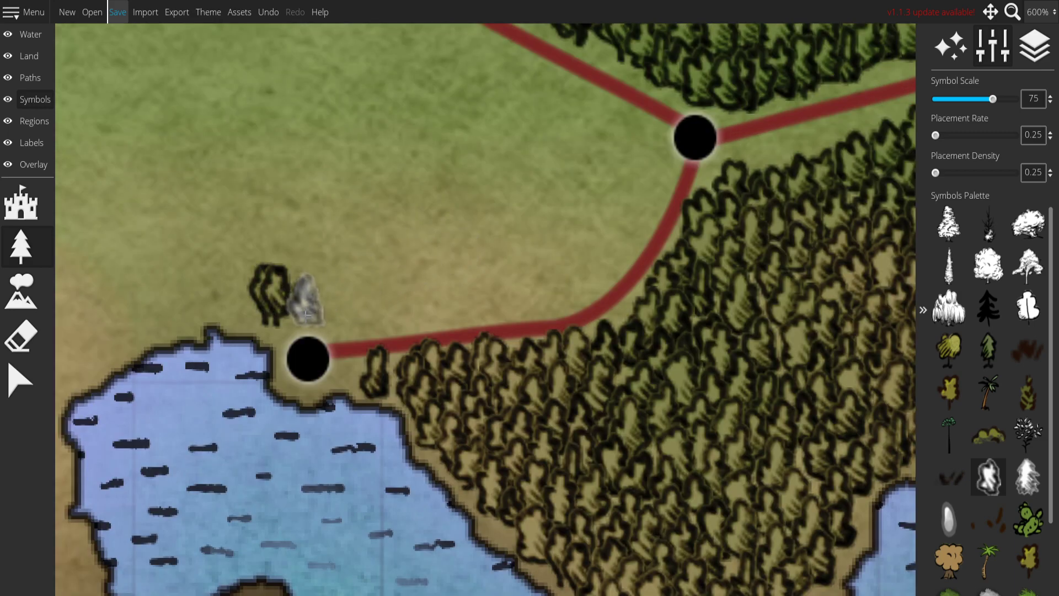
mouse_move(314, 279)
left_mouse_down()
mouse_move(327, 314)
mouse_move(367, 317)
mouse_move(383, 302)
mouse_move(455, 305)
mouse_move(486, 283)
mouse_move(486, 300)
mouse_move(523, 284)
mouse_move(514, 278)
mouse_move(523, 306)
mouse_move(566, 259)
mouse_move(429, 331)
left_mouse_up()
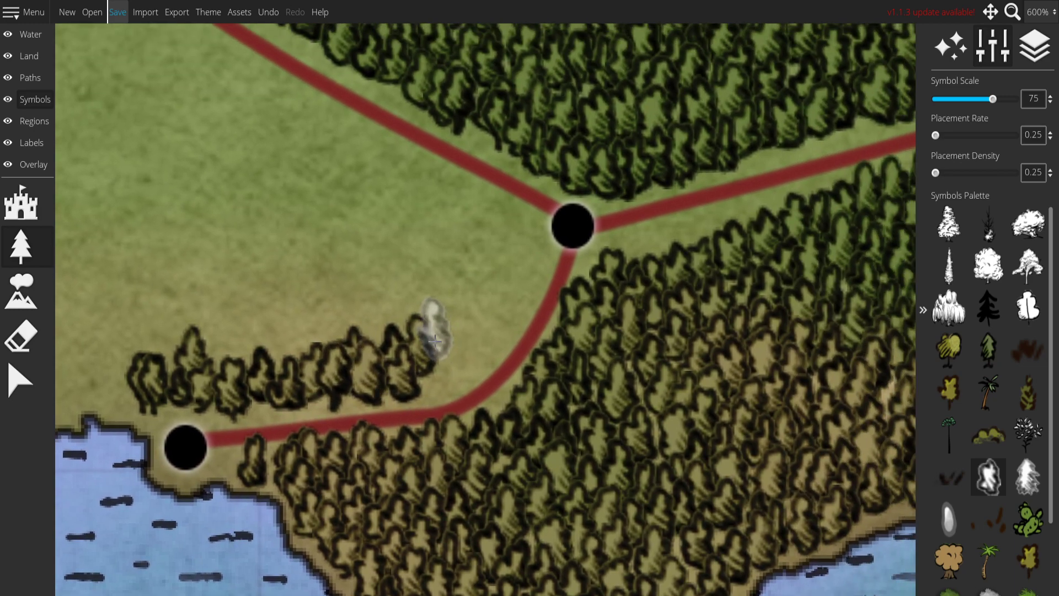
mouse_move(445, 225)
left_mouse_down()
mouse_move(508, 249)
mouse_move(498, 235)
mouse_move(530, 269)
mouse_move(479, 334)
mouse_move(442, 358)
mouse_move(435, 376)
mouse_move(444, 379)
mouse_move(471, 349)
mouse_move(438, 352)
mouse_move(447, 264)
mouse_move(430, 298)
mouse_move(447, 304)
mouse_move(489, 269)
mouse_move(443, 304)
mouse_move(451, 290)
mouse_move(427, 310)
left_mouse_up()
left_click_drag(384, 255, 451, 347)
Line the southwestern side of the road northwest of the junction with trees and fill the area down to the curved road.
left_click_drag(298, 157, 328, 198)
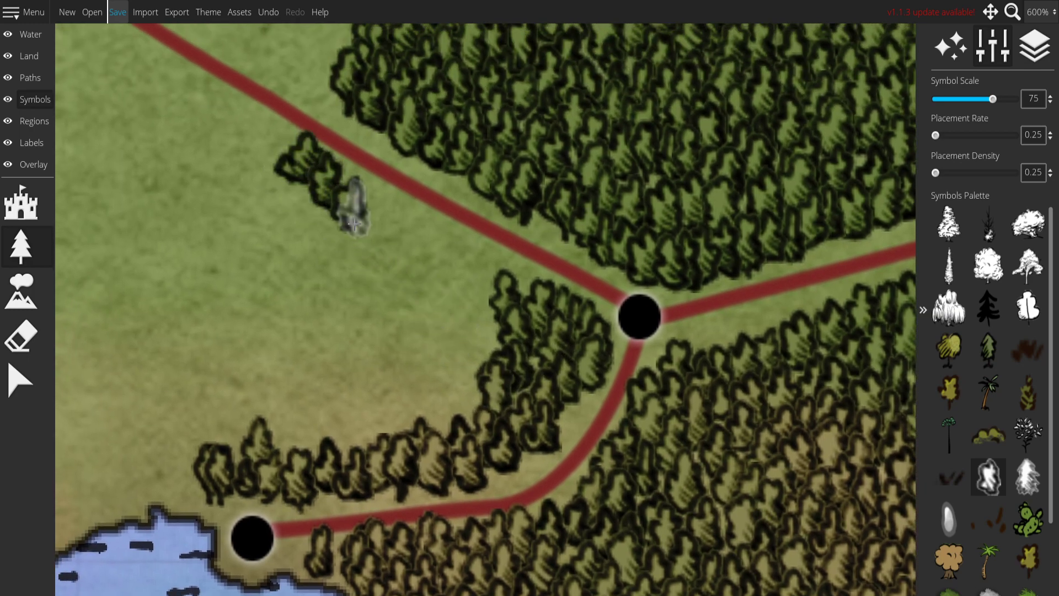
mouse_move(382, 252)
left_mouse_down()
mouse_move(406, 261)
mouse_move(399, 237)
mouse_move(461, 282)
mouse_move(415, 249)
mouse_move(414, 287)
mouse_move(447, 273)
mouse_move(442, 265)
mouse_move(438, 291)
mouse_move(467, 283)
mouse_move(484, 300)
mouse_move(481, 340)
left_mouse_up()
mouse_move(296, 201)
left_mouse_down()
mouse_move(265, 230)
mouse_move(258, 312)
left_mouse_up()
mouse_move(227, 396)
left_mouse_down()
mouse_move(225, 422)
mouse_move(244, 335)
mouse_move(291, 262)
mouse_move(319, 249)
mouse_move(300, 224)
mouse_move(296, 256)
mouse_move(331, 289)
mouse_move(441, 301)
mouse_move(478, 362)
mouse_move(465, 405)
mouse_move(347, 435)
mouse_move(324, 454)
left_mouse_up()
mouse_move(293, 454)
left_mouse_down()
mouse_move(245, 417)
mouse_move(282, 374)
mouse_move(274, 326)
mouse_move(349, 333)
mouse_move(370, 317)
mouse_move(390, 332)
mouse_move(427, 335)
mouse_move(427, 398)
mouse_move(398, 396)
left_mouse_up()
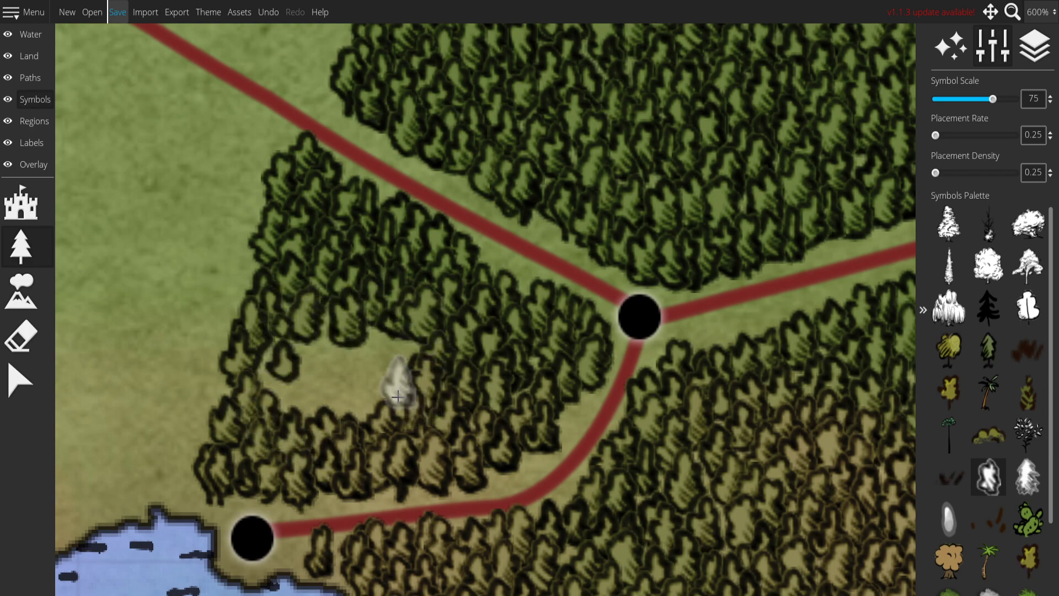
mouse_move(350, 345)
left_mouse_down()
mouse_move(333, 332)
mouse_move(303, 355)
mouse_move(346, 359)
mouse_move(378, 398)
left_mouse_up()
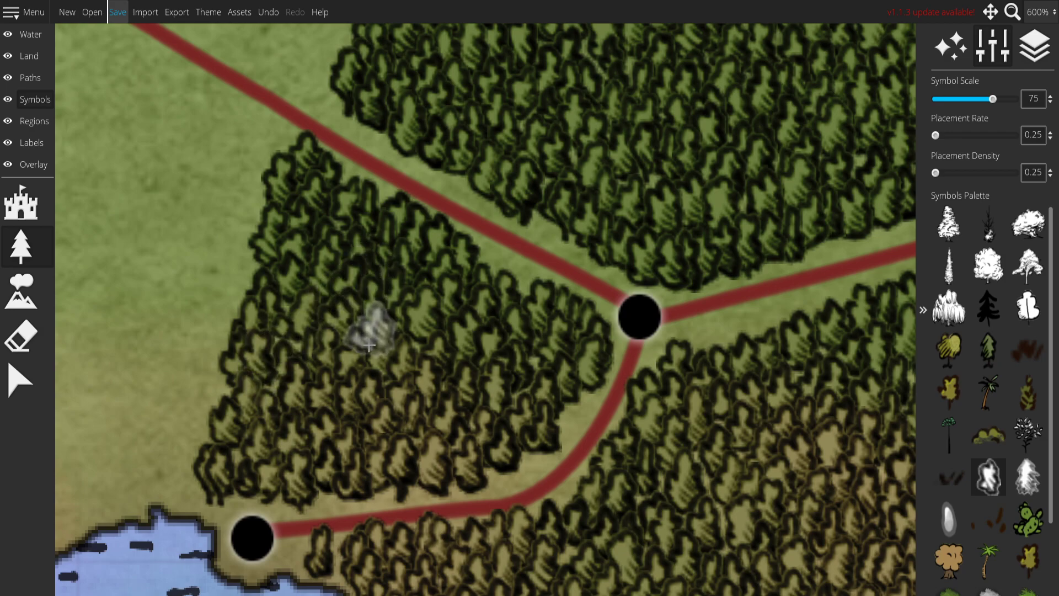
Set the symbol scale to 70 and plant a row of trees along the bay's northern shore, west of the inlet town.
scroll(652, 368, "down", 4)
left_click_drag(652, 368, 522, 203)
scroll(288, 281, "up", 1)
left_click_drag(288, 281, 388, 353)
scroll(611, 281, "up", 2, "ctrl")
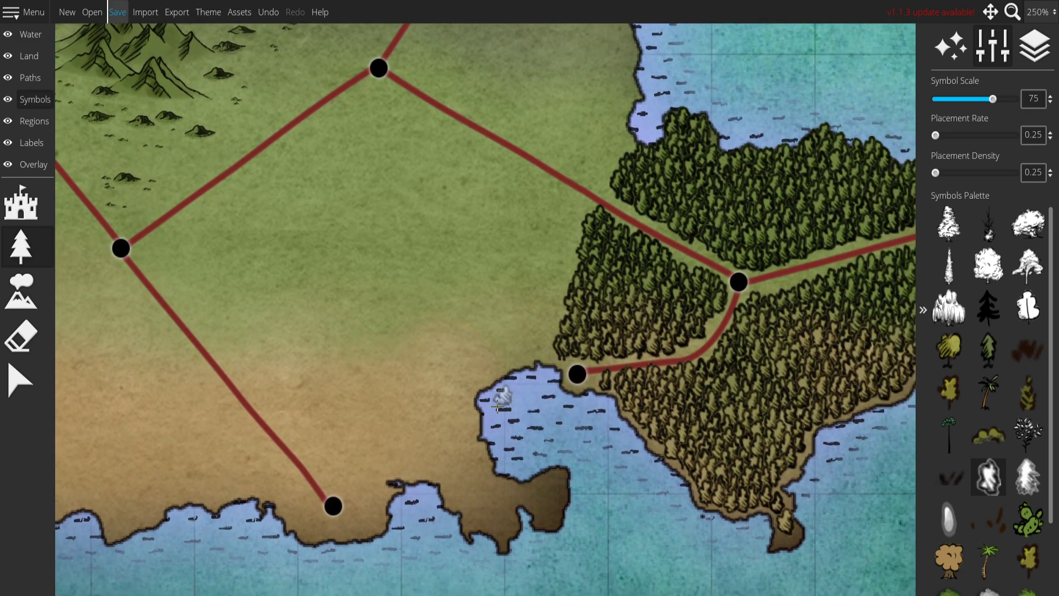
left_click_drag(501, 485, 426, 302)
scroll(426, 301, "down", 1)
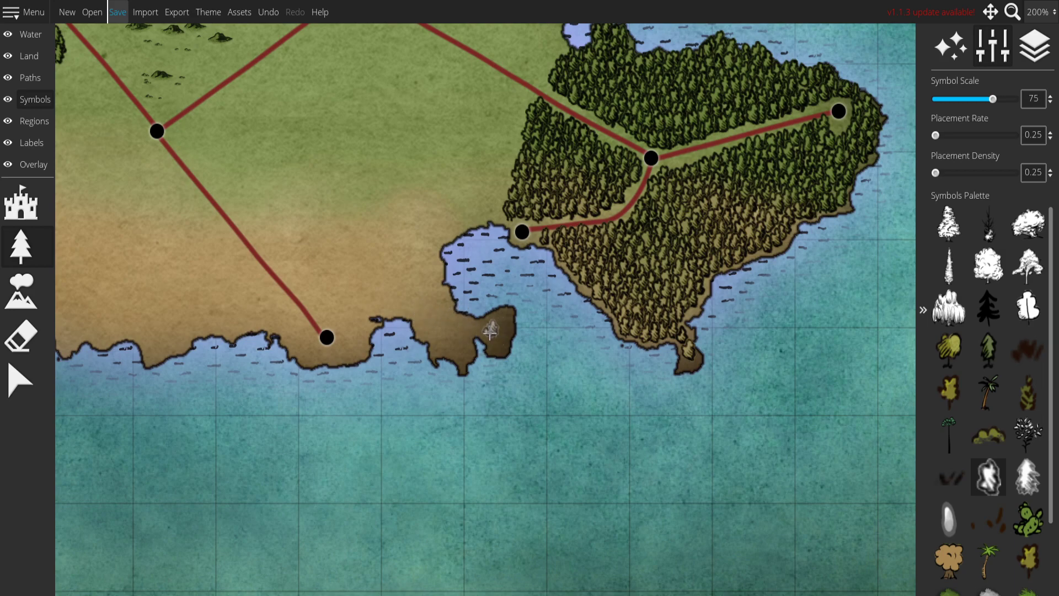
scroll(489, 329, "up", 2)
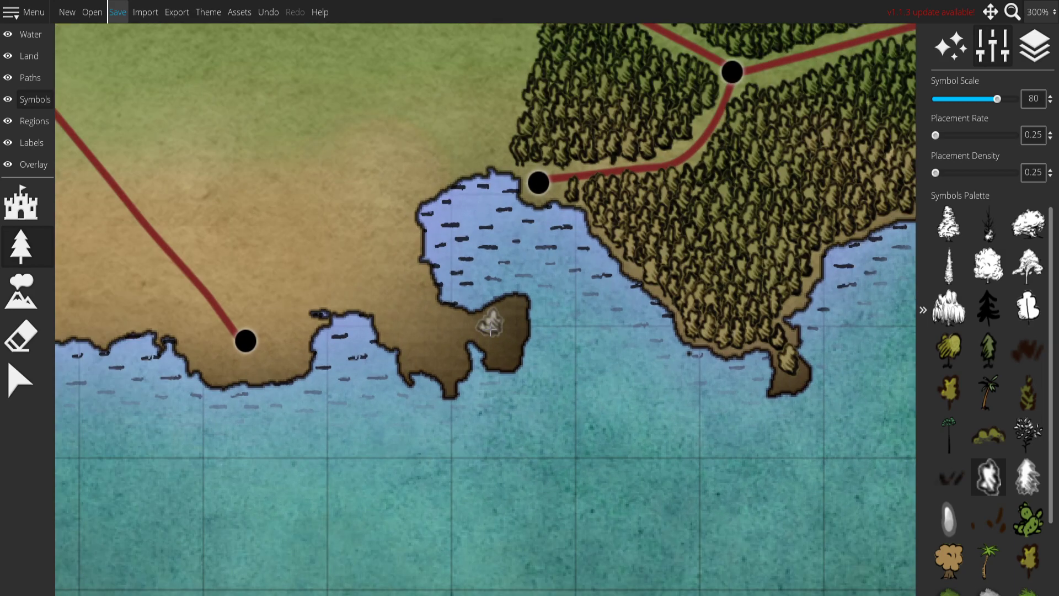
scroll(634, 267, "down", 2, "ctrl")
mouse_move(510, 315)
left_mouse_down()
mouse_move(505, 361)
mouse_move(487, 338)
mouse_move(500, 320)
mouse_move(440, 321)
mouse_move(415, 302)
mouse_move(405, 250)
left_mouse_up()
mouse_move(471, 181)
left_mouse_down()
mouse_move(502, 284)
mouse_move(524, 258)
mouse_move(485, 264)
left_mouse_up()
left_click_drag(549, 167, 550, 399)
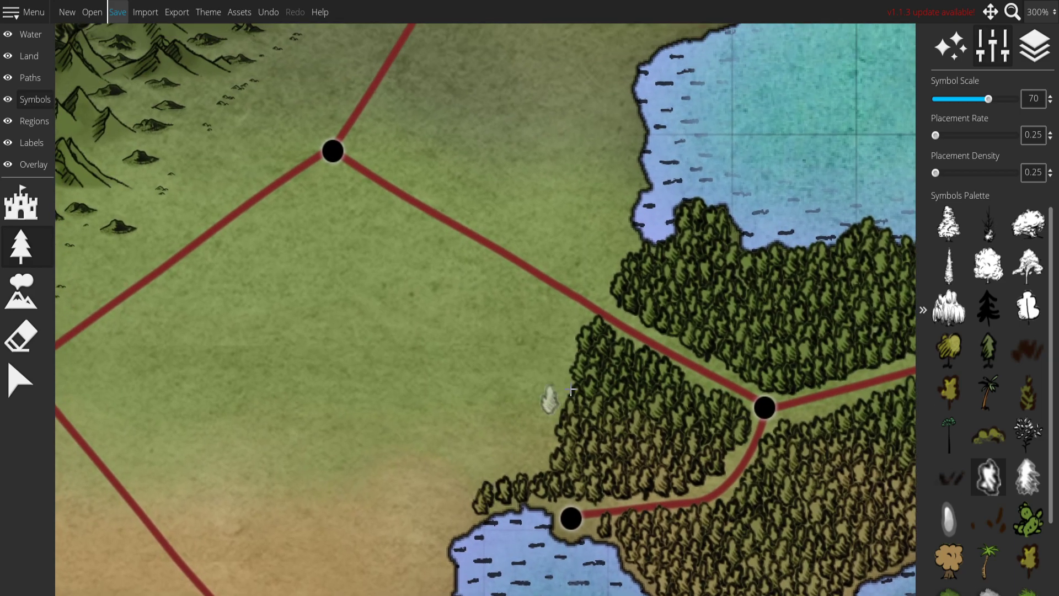
Outline a wooded area between the northeastern coast and the north side of the road, and fill it with trees.
mouse_move(630, 248)
left_mouse_down()
mouse_move(505, 327)
mouse_move(487, 357)
mouse_move(518, 307)
mouse_move(504, 271)
mouse_move(504, 181)
mouse_move(489, 171)
mouse_move(469, 184)
mouse_move(485, 184)
mouse_move(436, 193)
mouse_move(369, 278)
mouse_move(497, 249)
mouse_move(446, 243)
left_mouse_up()
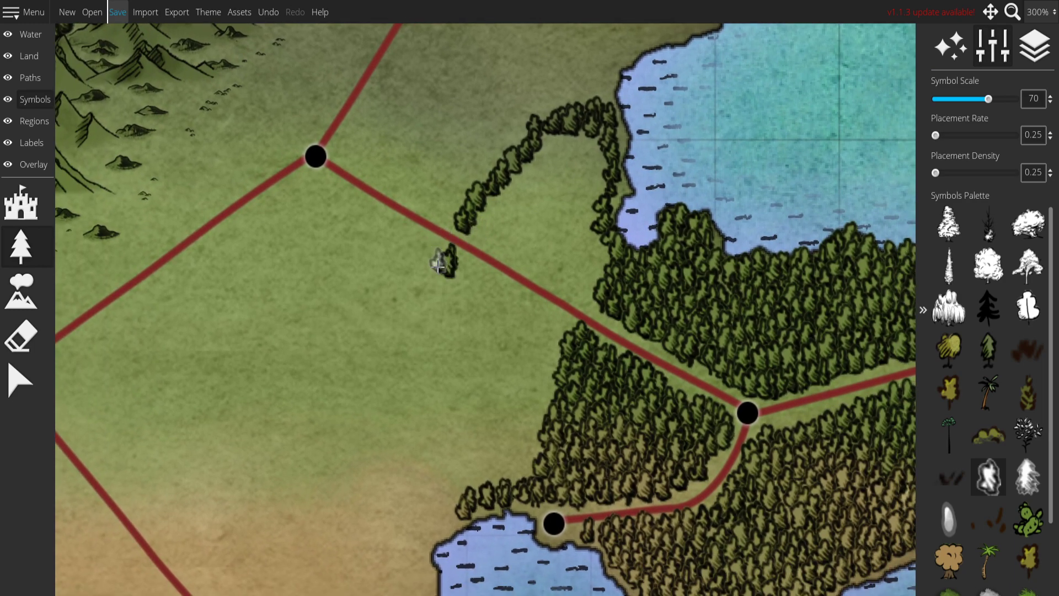
left_click_drag(429, 293, 388, 350)
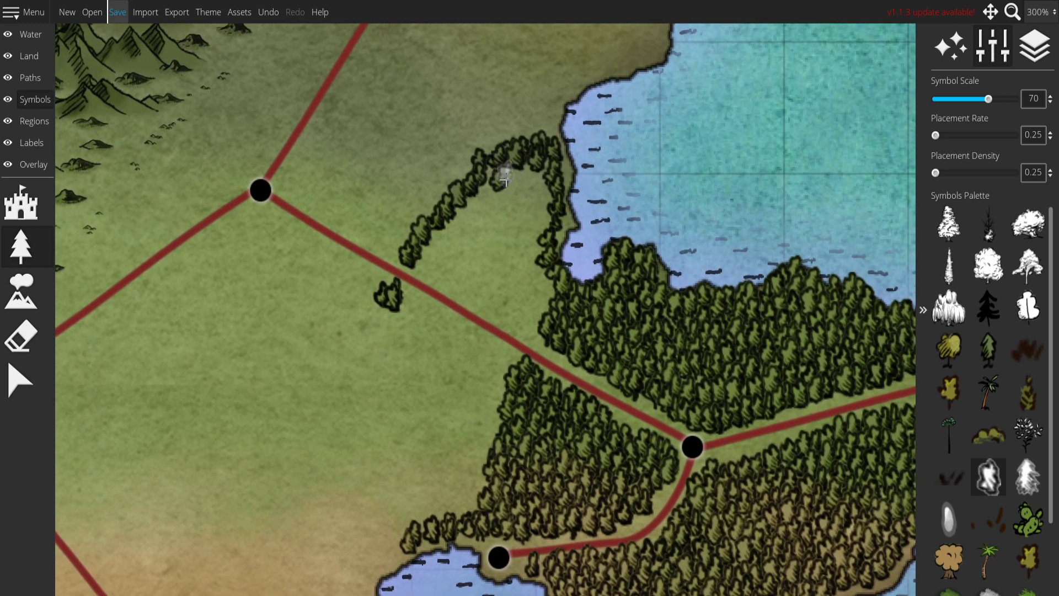
mouse_move(492, 176)
left_mouse_down()
mouse_move(536, 181)
mouse_move(549, 214)
mouse_move(531, 220)
mouse_move(536, 200)
mouse_move(491, 195)
mouse_move(472, 199)
mouse_move(488, 196)
mouse_move(492, 223)
mouse_move(468, 224)
mouse_move(472, 210)
mouse_move(540, 215)
mouse_move(529, 246)
mouse_move(527, 230)
mouse_move(509, 223)
mouse_move(454, 223)
mouse_move(509, 242)
mouse_move(536, 274)
mouse_move(447, 241)
mouse_move(464, 236)
mouse_move(471, 256)
mouse_move(515, 264)
mouse_move(554, 297)
mouse_move(542, 307)
mouse_move(533, 280)
left_mouse_up()
key("Down")
key("Left")
mouse_move(435, 177)
left_mouse_down()
mouse_move(519, 236)
mouse_move(515, 220)
mouse_move(538, 232)
mouse_move(555, 283)
mouse_move(468, 207)
mouse_move(440, 209)
mouse_move(539, 269)
left_mouse_up()
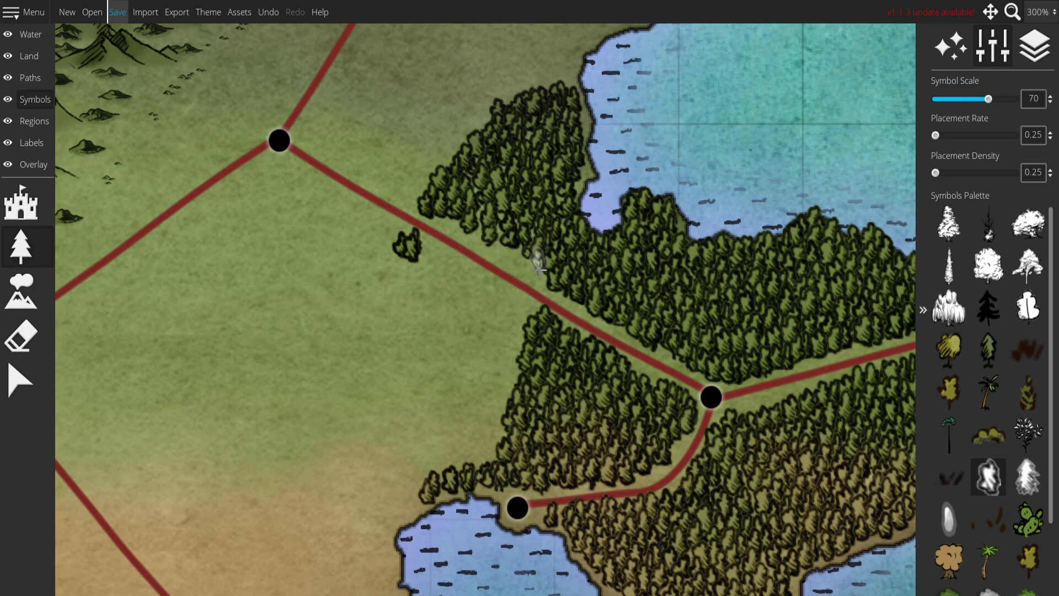
mouse_move(452, 220)
left_mouse_down()
mouse_move(484, 240)
mouse_move(476, 212)
mouse_move(540, 275)
left_mouse_up()
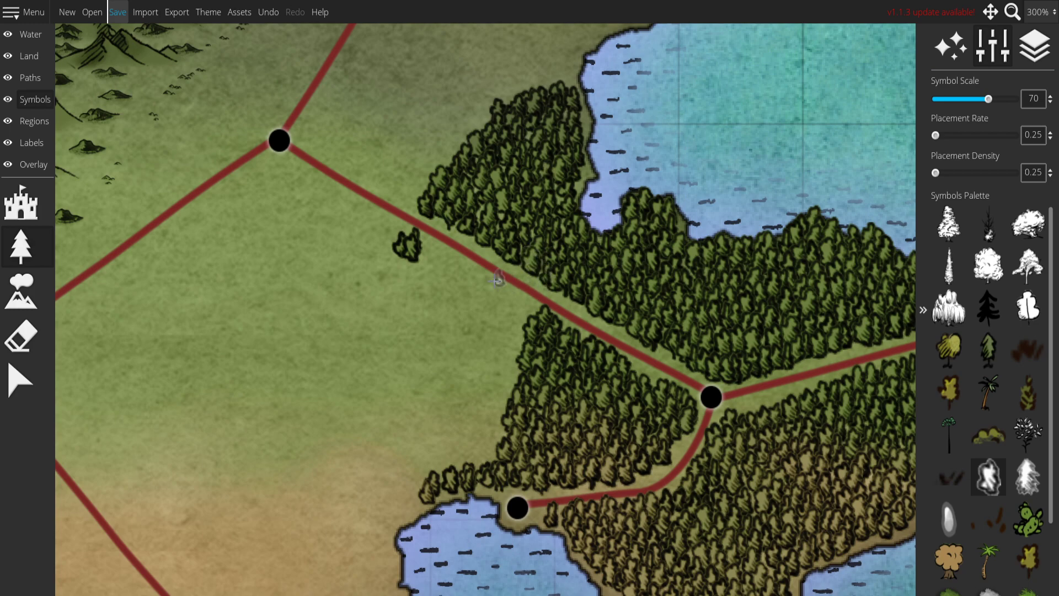
Line the southern side of the road with trees northwest of the existing forest and begin a western forest edge.
left_click_drag(490, 228, 492, 185)
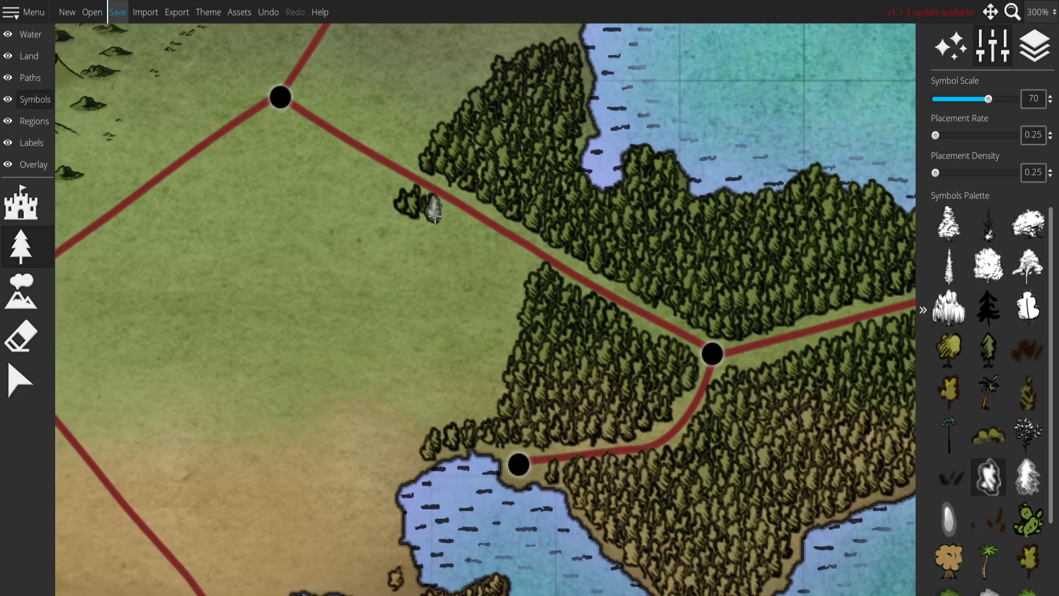
mouse_move(467, 238)
left_mouse_down()
mouse_move(518, 269)
mouse_move(517, 205)
left_mouse_up()
left_click(493, 251)
left_click_drag(431, 155, 405, 249)
left_click_drag(456, 168, 506, 203)
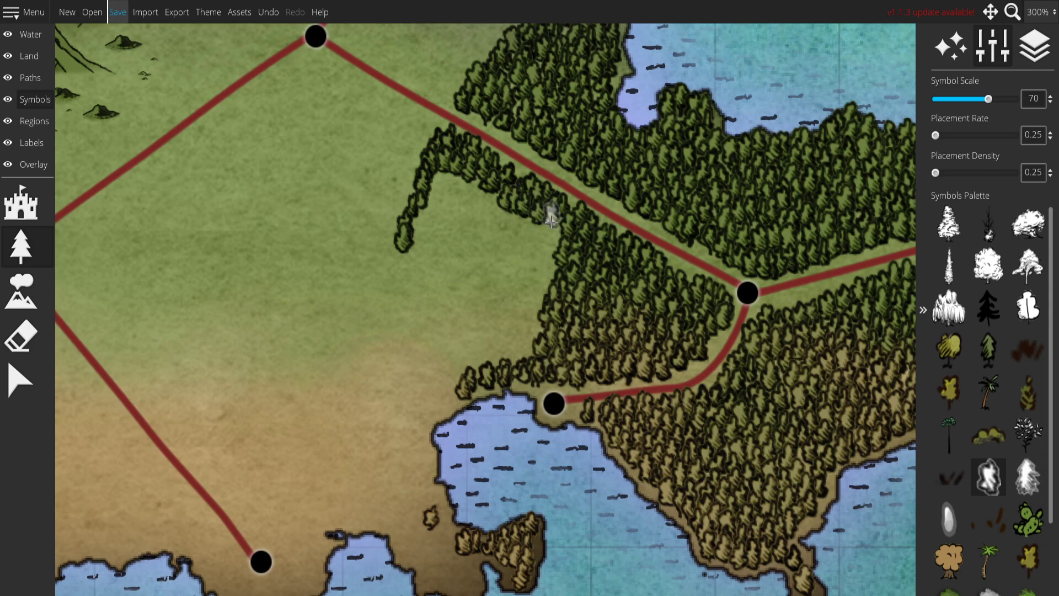
Extend the forest's western edge southwest across the plain to the southern coastal town, ending just west of its road.
scroll(514, 338, "down", 3)
mouse_move(426, 135)
left_mouse_down()
mouse_move(358, 238)
mouse_move(355, 264)
mouse_move(337, 271)
mouse_move(338, 297)
left_mouse_up()
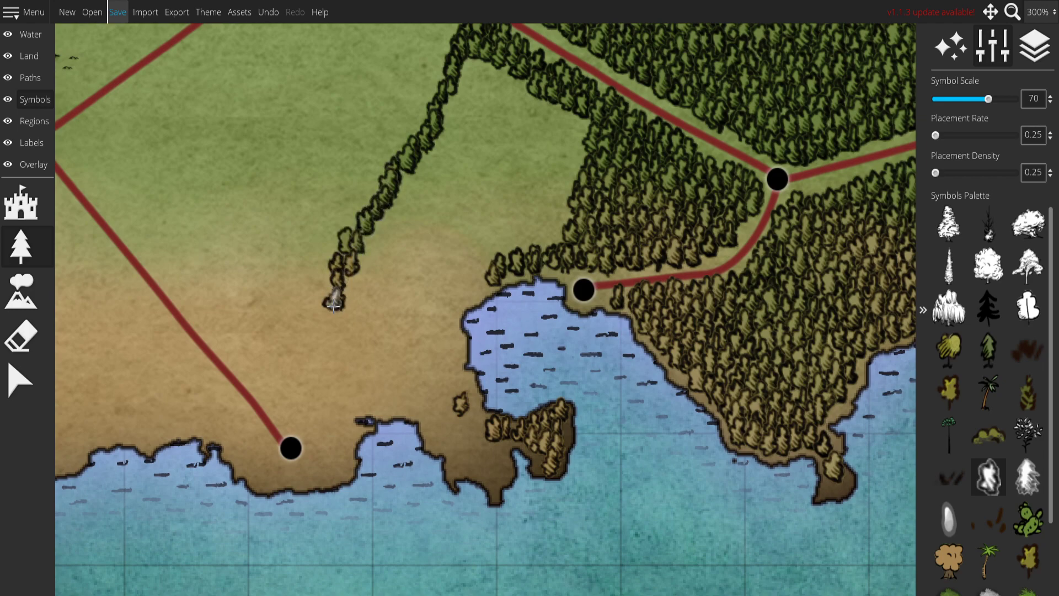
scroll(312, 330, "left", 5)
scroll(312, 330, "down", 3)
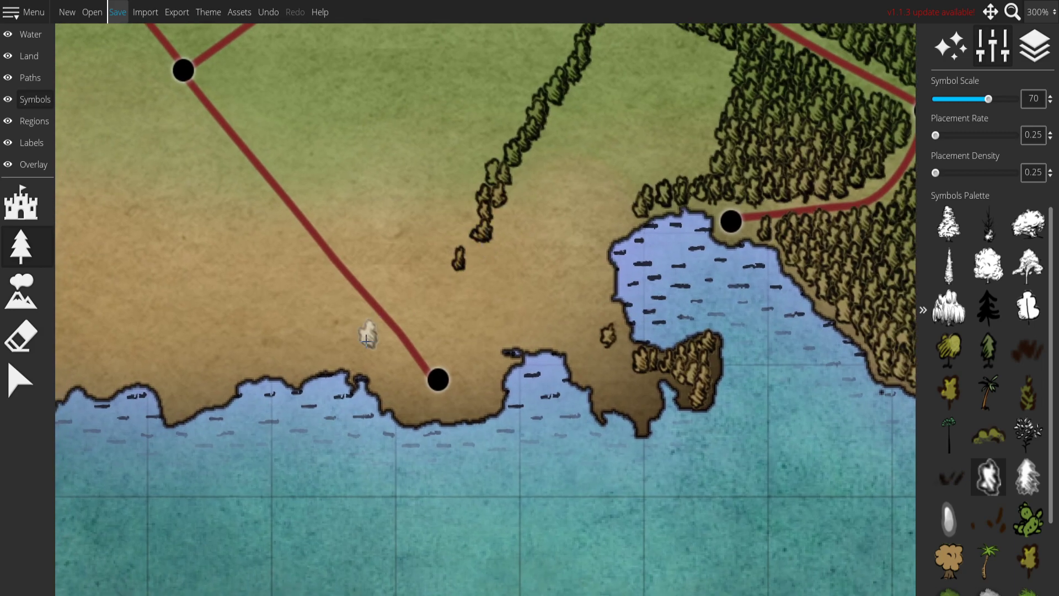
mouse_move(342, 364)
left_mouse_down()
mouse_move(404, 338)
mouse_move(405, 315)
mouse_move(478, 238)
left_mouse_up()
Line the bay's western shore with trees and cover the small peninsula at its southern end.
scroll(556, 277, "right", 3)
scroll(555, 276, "down", 2)
mouse_move(538, 200)
left_mouse_down()
mouse_move(539, 166)
mouse_move(526, 161)
mouse_move(513, 174)
left_mouse_up()
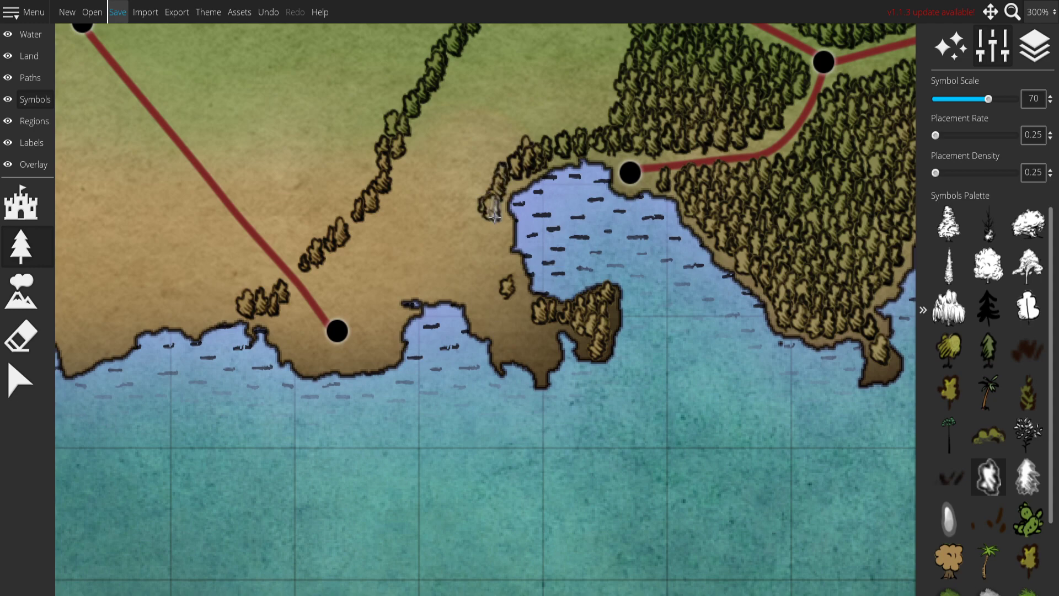
mouse_move(496, 225)
left_mouse_down()
mouse_move(492, 282)
mouse_move(516, 281)
mouse_move(528, 324)
mouse_move(549, 336)
mouse_move(546, 362)
mouse_move(507, 352)
mouse_move(515, 329)
mouse_move(540, 331)
mouse_move(549, 352)
mouse_move(543, 340)
mouse_move(554, 341)
mouse_move(534, 334)
mouse_move(522, 345)
mouse_move(507, 325)
mouse_move(528, 316)
mouse_move(500, 301)
mouse_move(548, 324)
left_mouse_up()
left_click(538, 335)
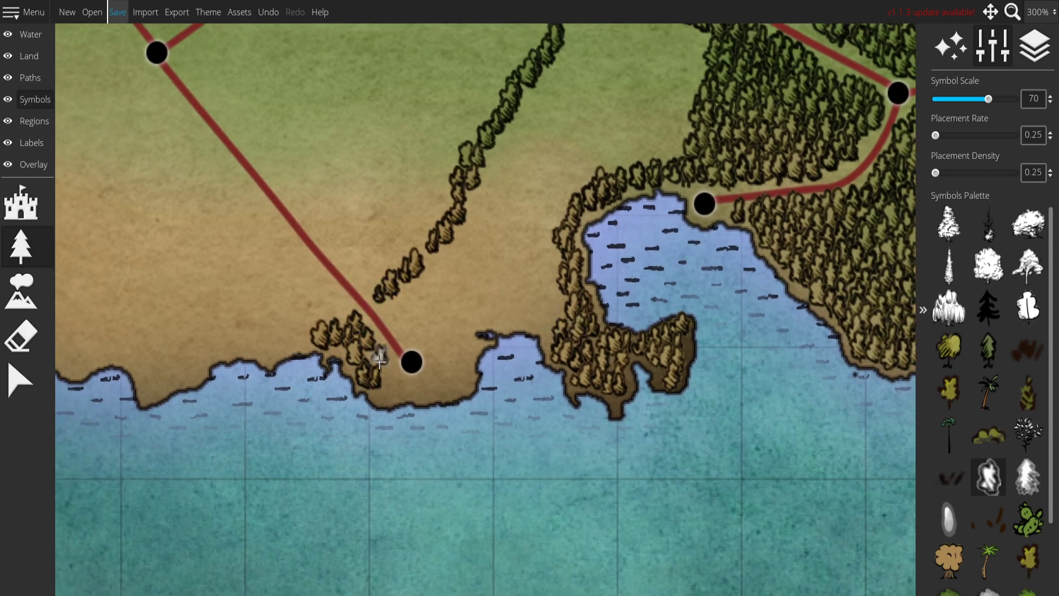
Plant trees around the northeastern and southern sides of the southern coastal town.
left_click_drag(397, 303, 442, 339)
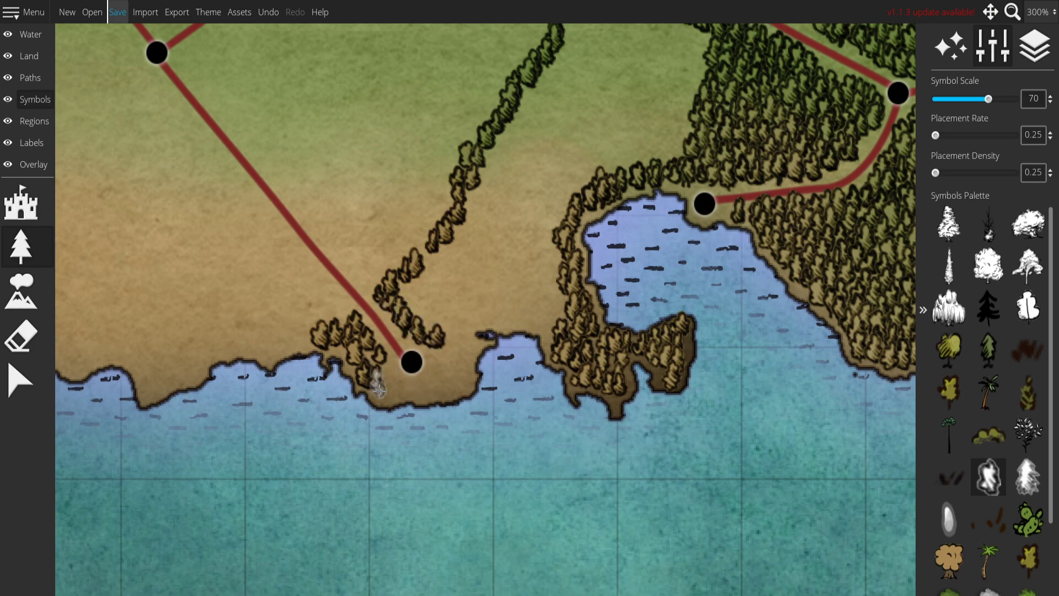
mouse_move(422, 394)
left_mouse_down()
mouse_move(389, 388)
mouse_move(427, 397)
left_mouse_up()
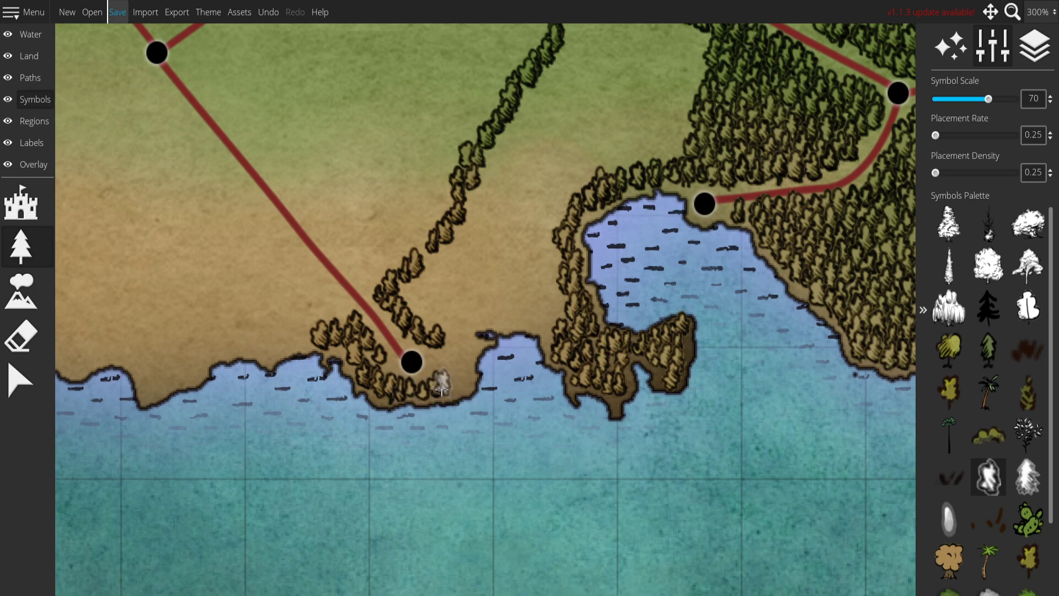
Clean up the thin spit sticking out of the coastline just east of the southern town with the land tools.
left_click(29, 77)
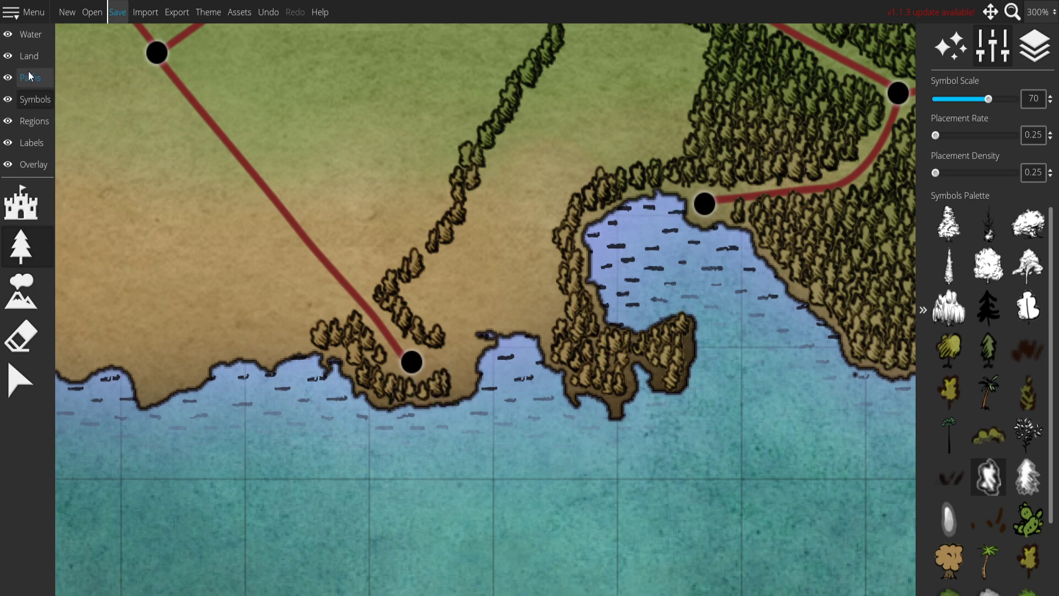
left_click(38, 63)
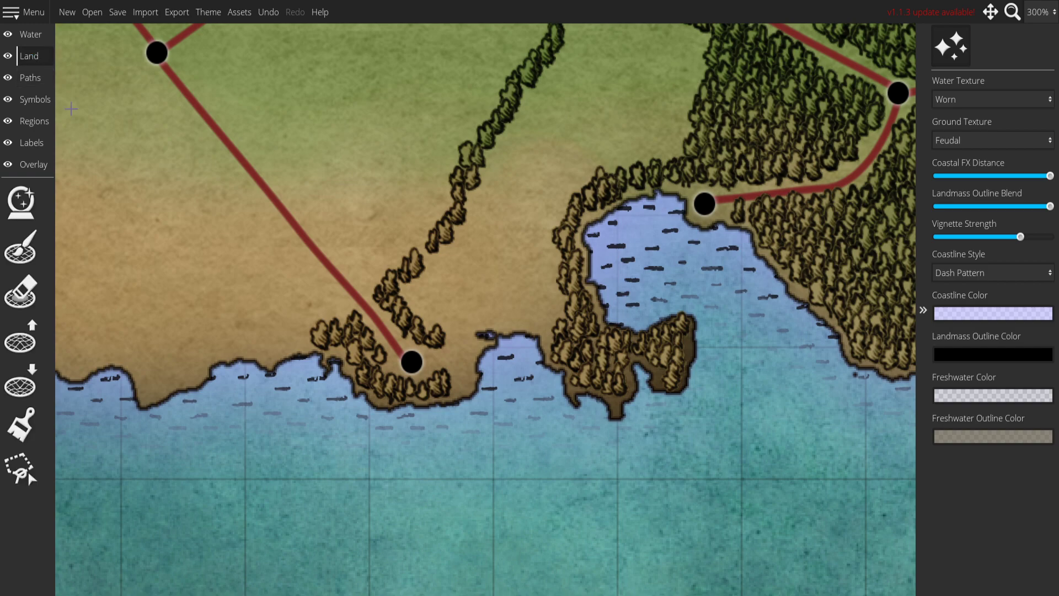
left_click(37, 292)
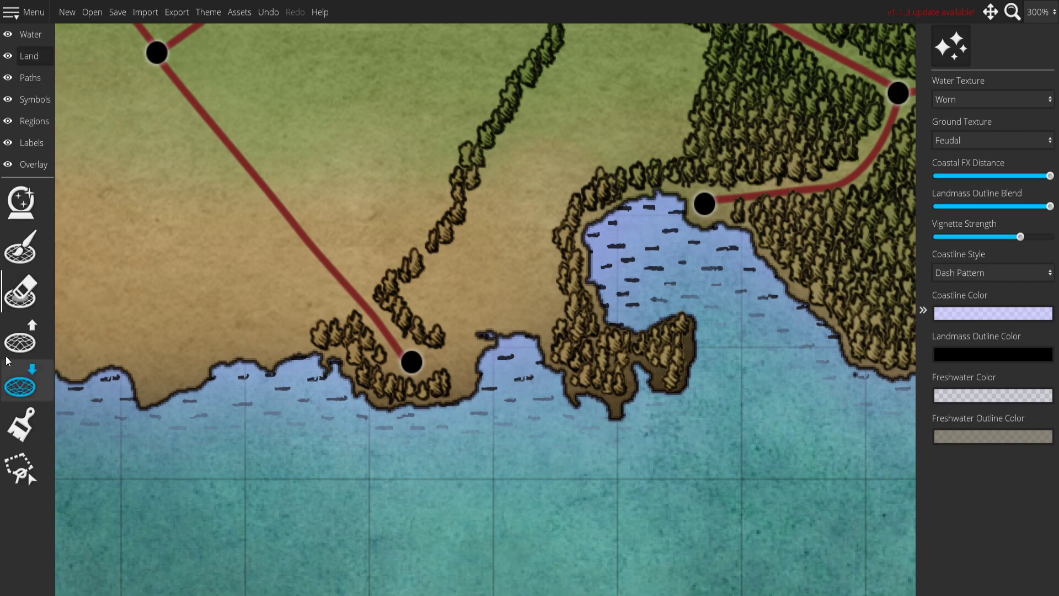
left_click(22, 247)
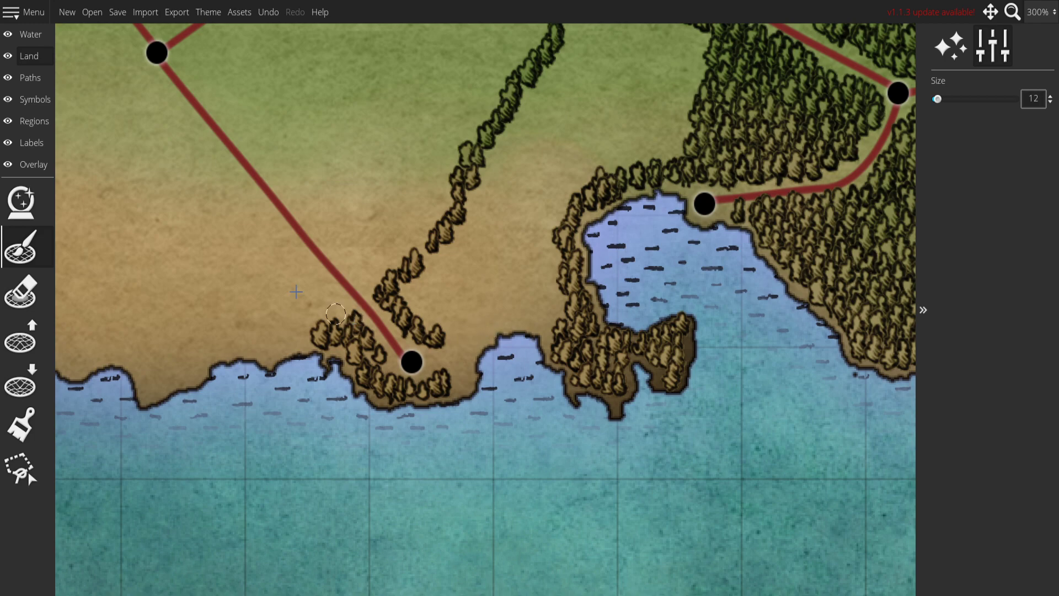
Plant trees east of the southern town and along the small cove's shore up to the peninsula forest.
left_click(32, 100)
left_click(44, 249)
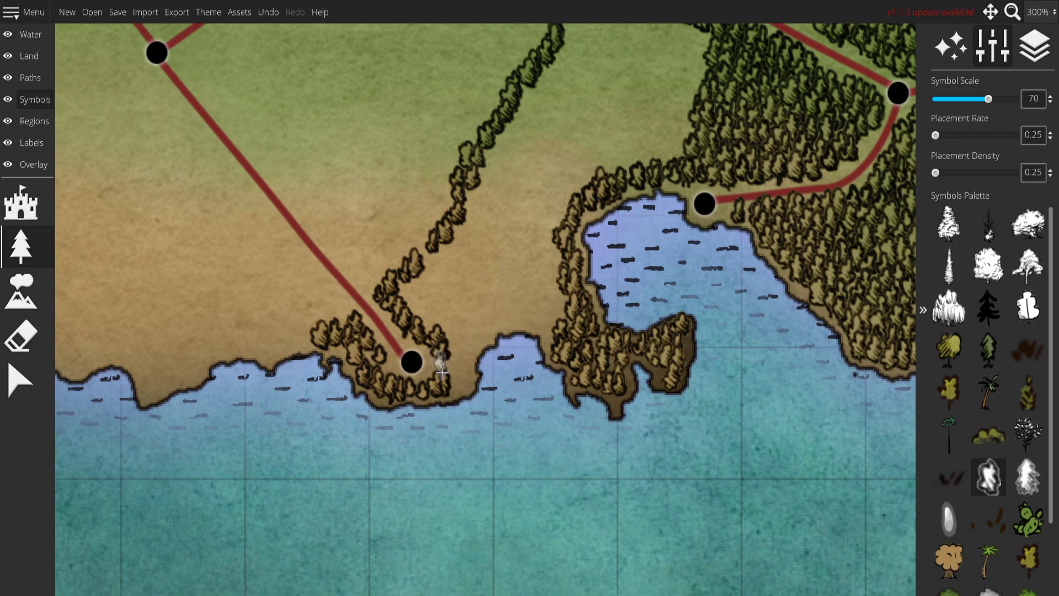
left_click_drag(457, 388, 461, 373)
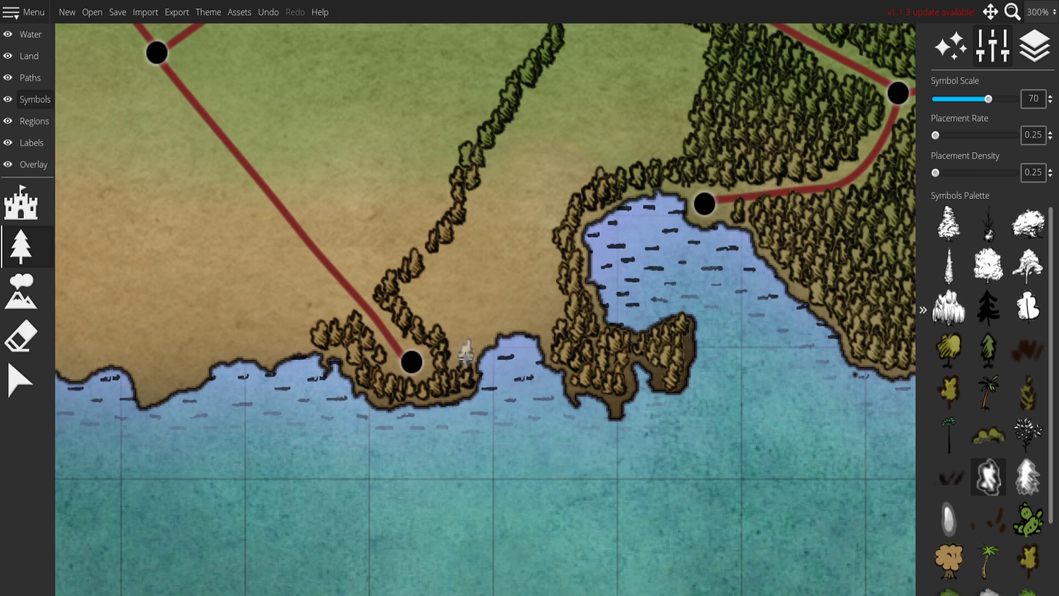
mouse_move(483, 331)
left_mouse_down()
mouse_move(505, 316)
mouse_move(522, 320)
left_mouse_up()
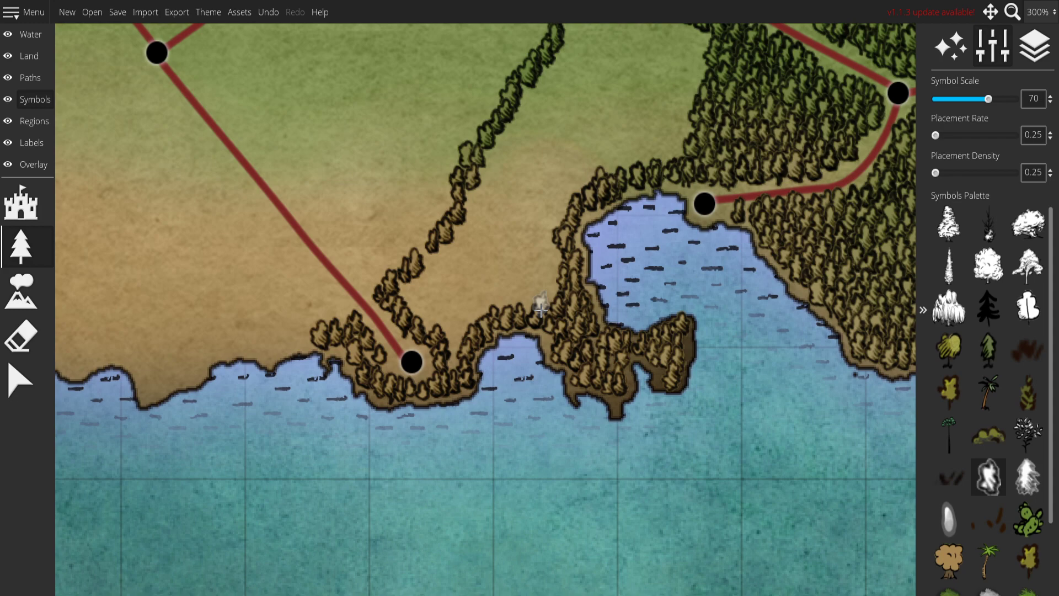
Fill the northern part of the clearing west of the bay with trees and thicken the forest's western edge.
left_click_drag(651, 187, 563, 284)
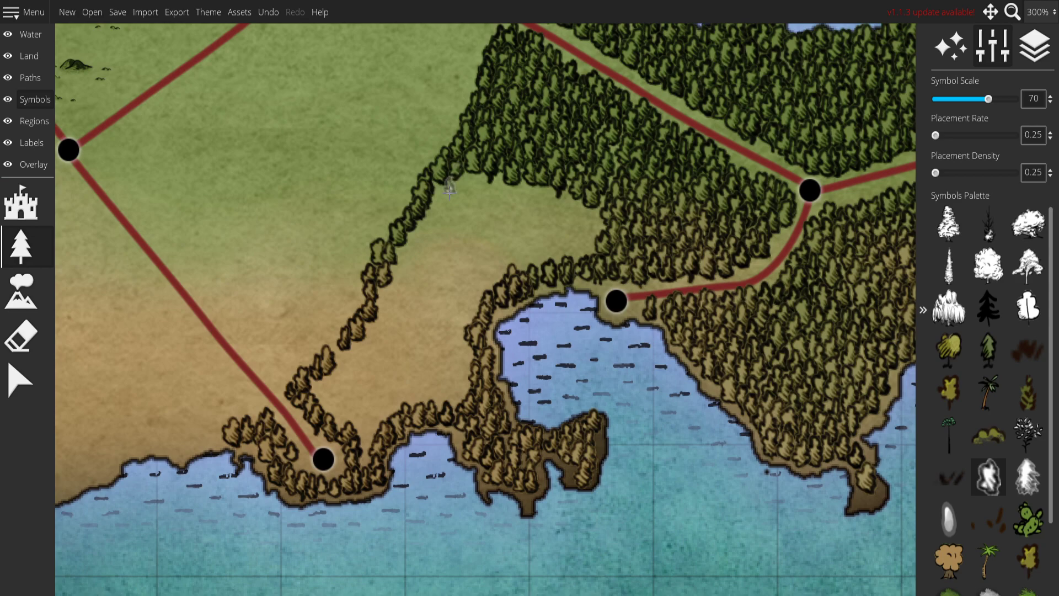
left_click_drag(437, 192, 496, 190)
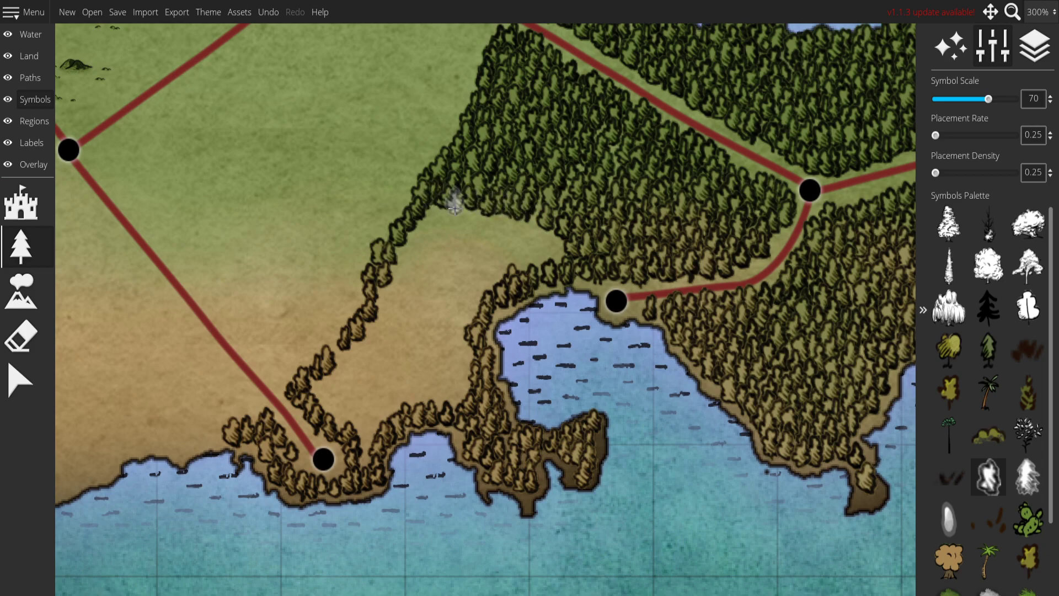
mouse_move(536, 230)
left_mouse_down()
mouse_move(556, 252)
mouse_move(545, 243)
mouse_move(532, 264)
mouse_move(557, 265)
mouse_move(533, 286)
mouse_move(584, 271)
left_mouse_up()
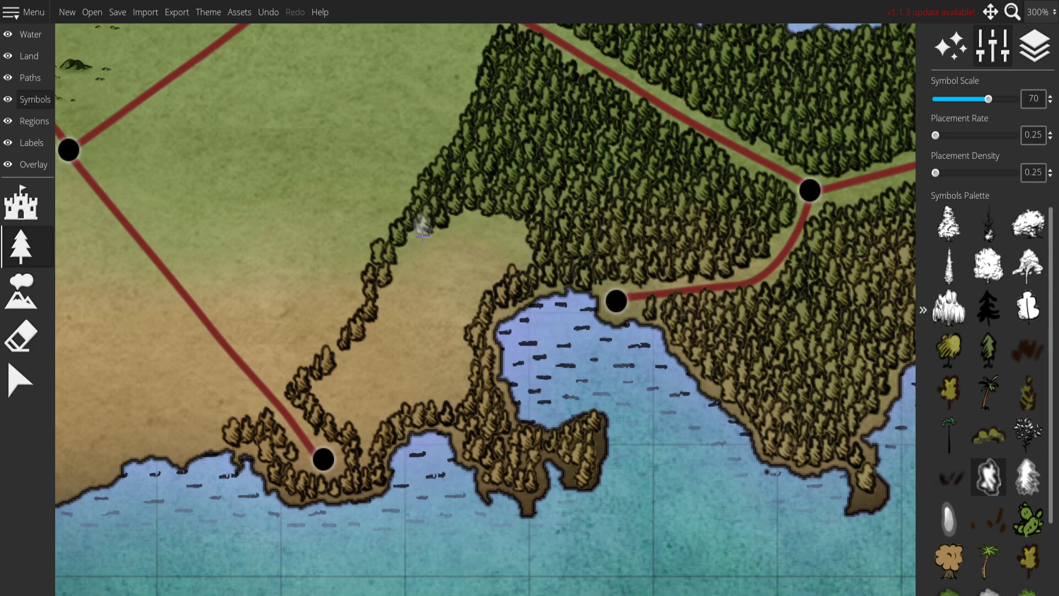
mouse_move(404, 262)
left_mouse_down()
mouse_move(393, 298)
mouse_move(339, 353)
mouse_move(358, 354)
mouse_move(337, 395)
mouse_move(316, 389)
mouse_move(332, 425)
mouse_move(367, 448)
left_mouse_up()
left_click_drag(454, 307, 509, 213)
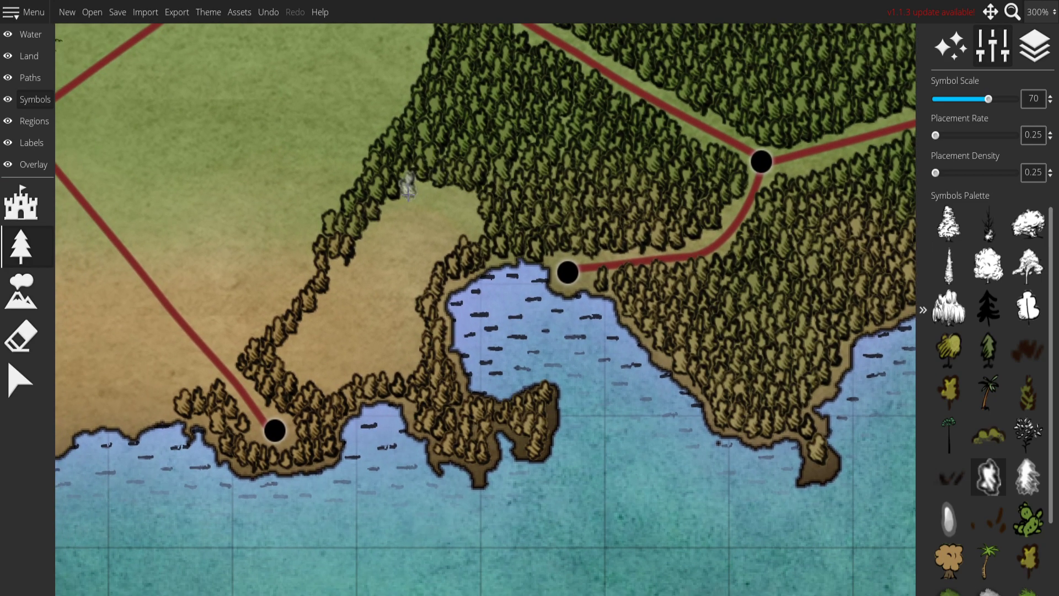
Save the map and fill the rest of the clearing between the bay and the southern town with trees.
mouse_move(418, 194)
left_mouse_down()
mouse_move(470, 209)
mouse_move(479, 238)
mouse_move(469, 221)
mouse_move(444, 213)
mouse_move(386, 222)
mouse_move(412, 220)
mouse_move(417, 240)
mouse_move(452, 229)
mouse_move(451, 248)
mouse_move(394, 228)
mouse_move(412, 191)
mouse_move(435, 185)
mouse_move(369, 233)
mouse_move(435, 266)
left_mouse_up()
left_click(114, 12)
mouse_move(335, 271)
left_mouse_down()
mouse_move(333, 303)
mouse_move(285, 359)
mouse_move(330, 390)
mouse_move(306, 387)
mouse_move(333, 394)
mouse_move(374, 369)
left_mouse_up()
mouse_move(374, 247)
left_mouse_down()
mouse_move(415, 257)
mouse_move(426, 284)
mouse_move(406, 289)
mouse_move(400, 267)
mouse_move(362, 250)
mouse_move(344, 313)
mouse_move(318, 331)
mouse_move(303, 324)
mouse_move(301, 352)
mouse_move(340, 373)
mouse_move(320, 348)
mouse_move(337, 335)
mouse_move(327, 332)
mouse_move(360, 371)
mouse_move(385, 358)
left_mouse_up()
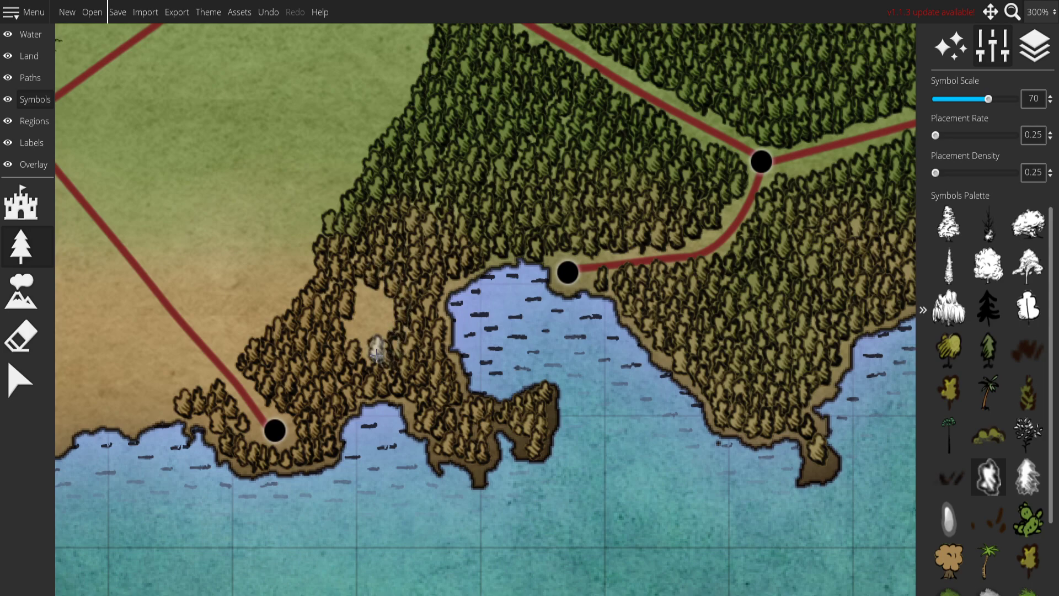
mouse_move(379, 332)
left_mouse_down()
mouse_move(388, 302)
mouse_move(369, 295)
mouse_move(370, 332)
left_mouse_up()
Scatter loose trees outside the forest's northwestern edge, between the coast and the road junction.
mouse_move(449, 151)
left_mouse_down()
mouse_move(386, 300)
mouse_move(381, 340)
left_mouse_up()
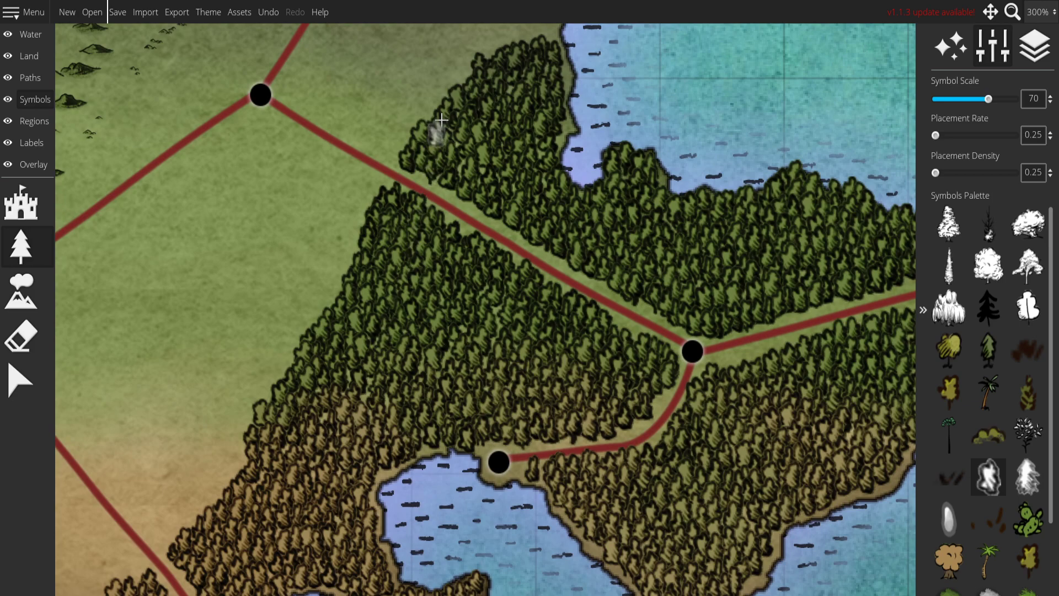
mouse_move(485, 111)
left_mouse_down()
mouse_move(504, 196)
mouse_move(395, 350)
left_mouse_up()
mouse_move(435, 253)
left_mouse_down()
mouse_move(468, 250)
mouse_move(521, 208)
left_mouse_up()
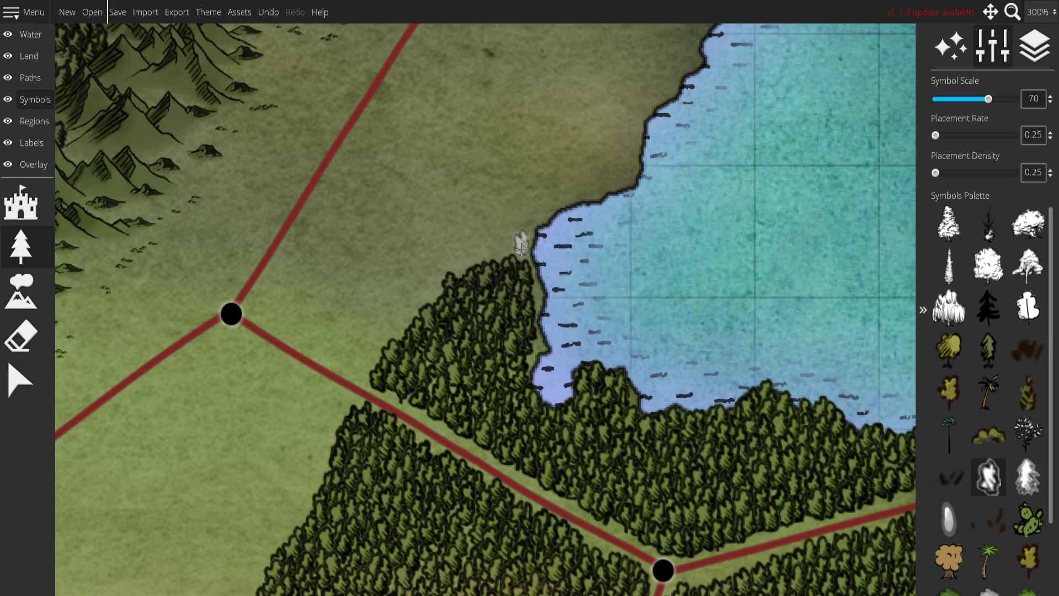
mouse_move(515, 251)
left_mouse_down()
mouse_move(495, 232)
mouse_move(474, 250)
mouse_move(436, 256)
mouse_move(402, 309)
mouse_move(459, 254)
mouse_move(428, 265)
mouse_move(418, 240)
left_mouse_up()
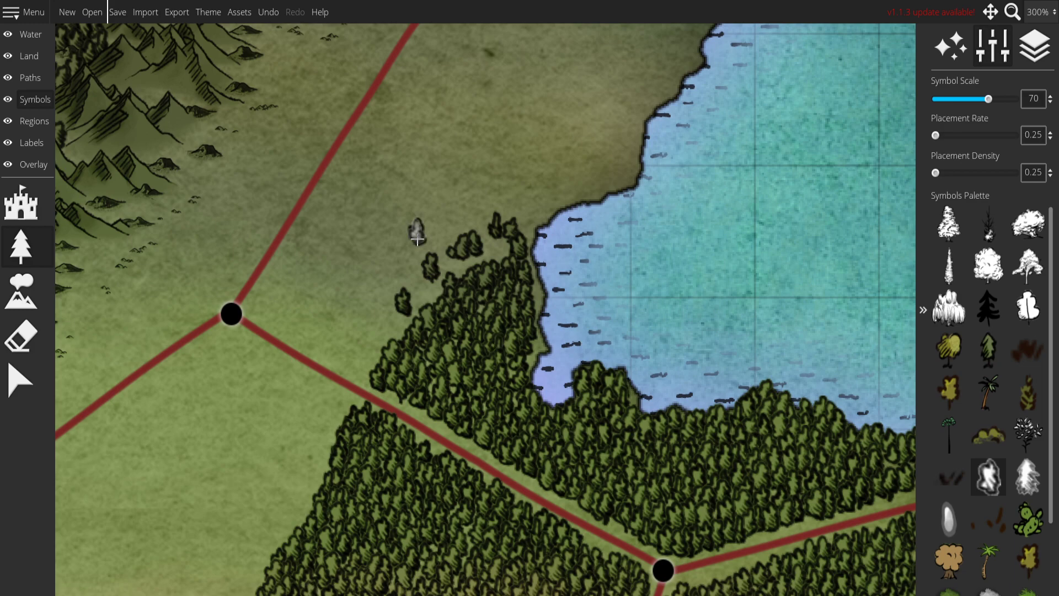
mouse_move(459, 204)
left_mouse_down()
mouse_move(403, 206)
mouse_move(338, 273)
mouse_move(456, 212)
mouse_move(431, 266)
mouse_move(442, 277)
mouse_move(465, 271)
mouse_move(468, 295)
mouse_move(473, 277)
mouse_move(484, 283)
mouse_move(502, 262)
mouse_move(481, 267)
mouse_move(538, 184)
left_mouse_up()
mouse_move(489, 276)
left_mouse_down()
mouse_move(475, 256)
mouse_move(430, 254)
mouse_move(418, 288)
mouse_move(457, 294)
left_mouse_up()
Scatter single trees over the grassland south of the road junction, along the forest's western edge.
left_click(465, 353)
left_click_drag(450, 370, 509, 309)
left_click(442, 231)
left_click(425, 263)
left_click(465, 255)
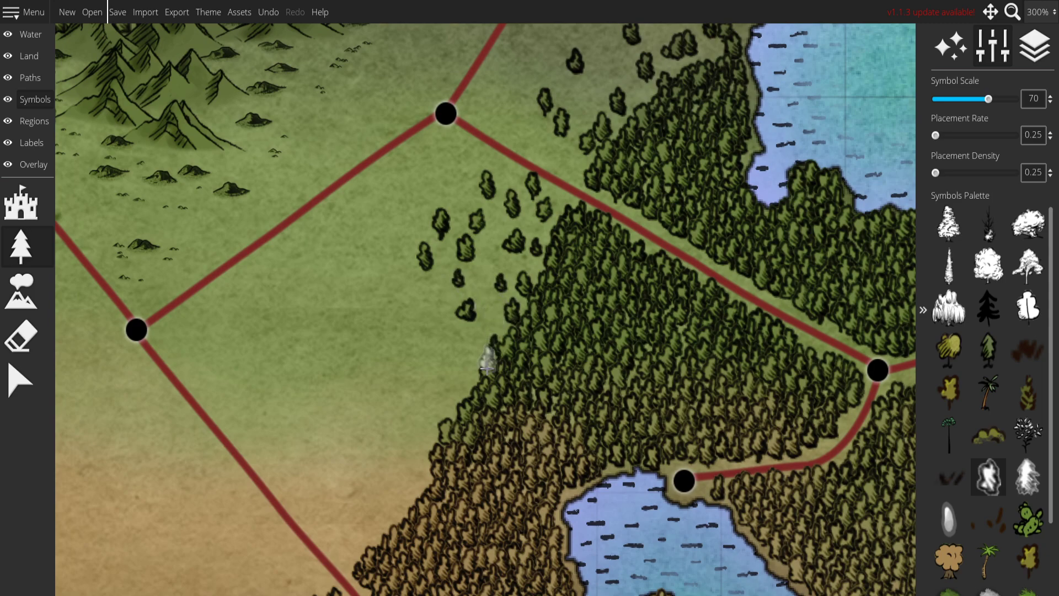
left_click_drag(495, 389, 579, 297)
left_click(465, 184)
left_click(437, 223)
left_click(459, 268)
left_click(495, 229)
mouse_move(506, 245)
left_mouse_down()
mouse_move(516, 266)
mouse_move(485, 299)
mouse_move(566, 245)
mouse_move(539, 299)
mouse_move(509, 320)
left_mouse_up()
Continue scattering single trees southwest across the plain and beyond the road leading to the southern town.
left_click_drag(466, 378, 524, 308)
left_click(465, 163)
left_click(400, 209)
left_click(447, 262)
left_click(475, 211)
left_click(516, 259)
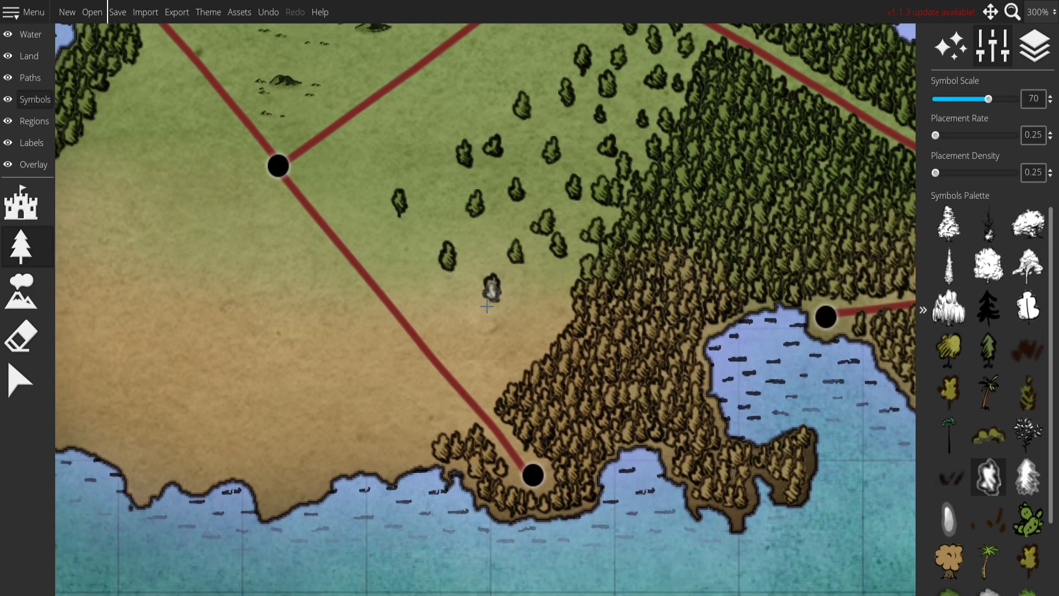
mouse_move(510, 331)
left_mouse_down()
mouse_move(561, 296)
mouse_move(543, 345)
mouse_move(511, 372)
mouse_move(535, 361)
mouse_move(565, 323)
mouse_move(511, 376)
mouse_move(606, 296)
left_mouse_up()
mouse_move(436, 361)
left_mouse_down()
mouse_move(380, 384)
mouse_move(436, 246)
mouse_move(493, 369)
mouse_move(551, 348)
mouse_move(418, 585)
mouse_move(128, 277)
mouse_move(298, 227)
left_mouse_up()
Select and delete the outermost scattered trees on the grassland west of the southeastern forest.
scroll(449, 185, "down", 4)
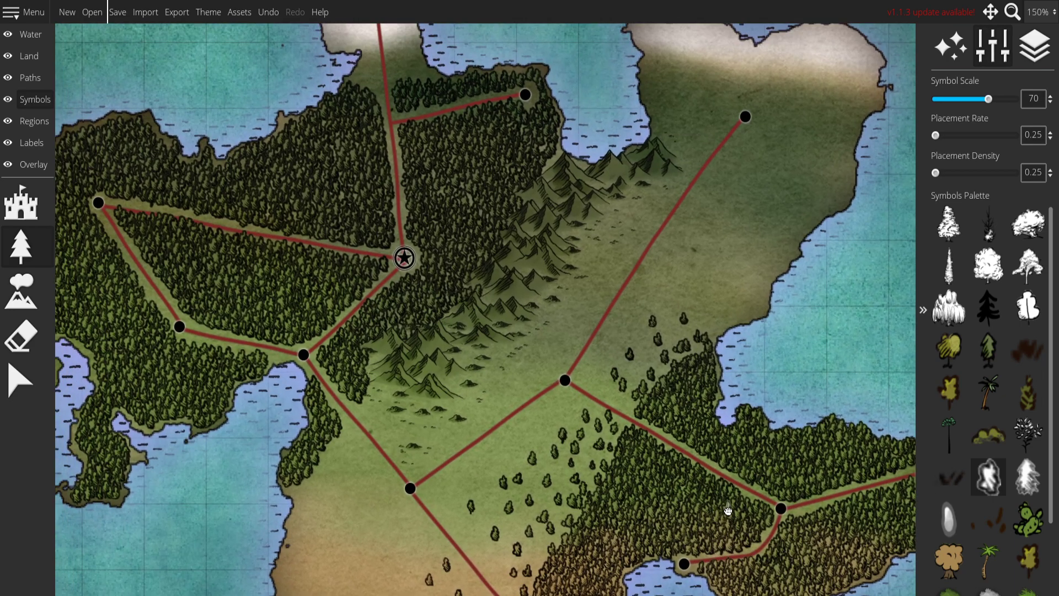
scroll(642, 324, "down", 1)
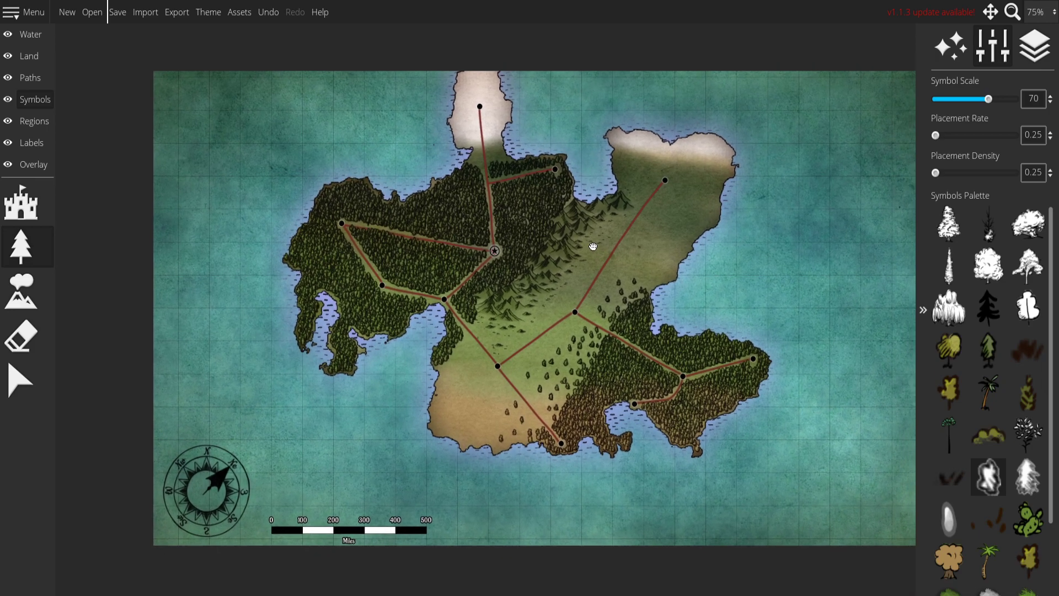
scroll(572, 245, "up", 2)
left_click_drag(682, 362, 616, 165)
left_click(32, 382)
left_click_drag(479, 313, 471, 321)
left_click(385, 264)
key("Delete")
left_click_drag(453, 225, 488, 274)
key("Delete")
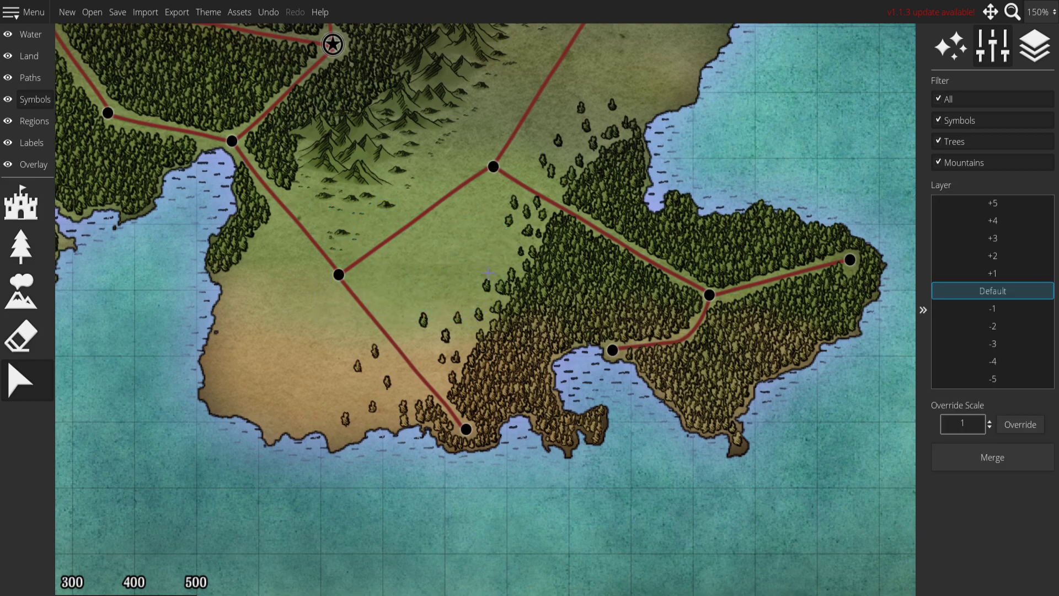
Delete the outlying loose trees north of the road, between the junction and the forest's northwestern edge.
left_click_drag(583, 123, 582, 122)
key("Delete")
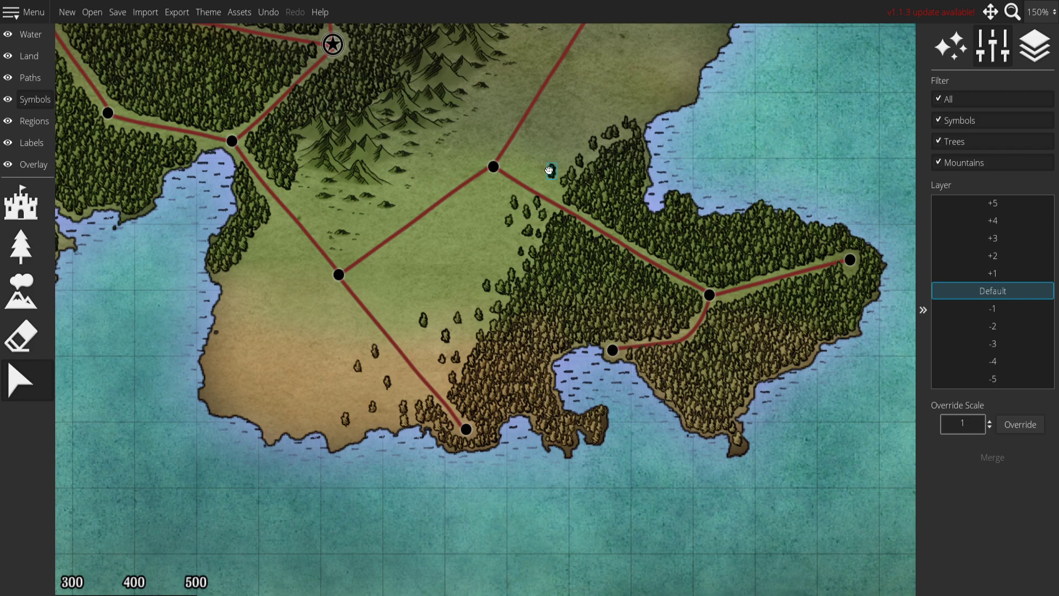
key("Delete")
Delete the stray trees south of the road junction and on the grassland beside the forest's western edge.
left_click(528, 213)
key("Delete")
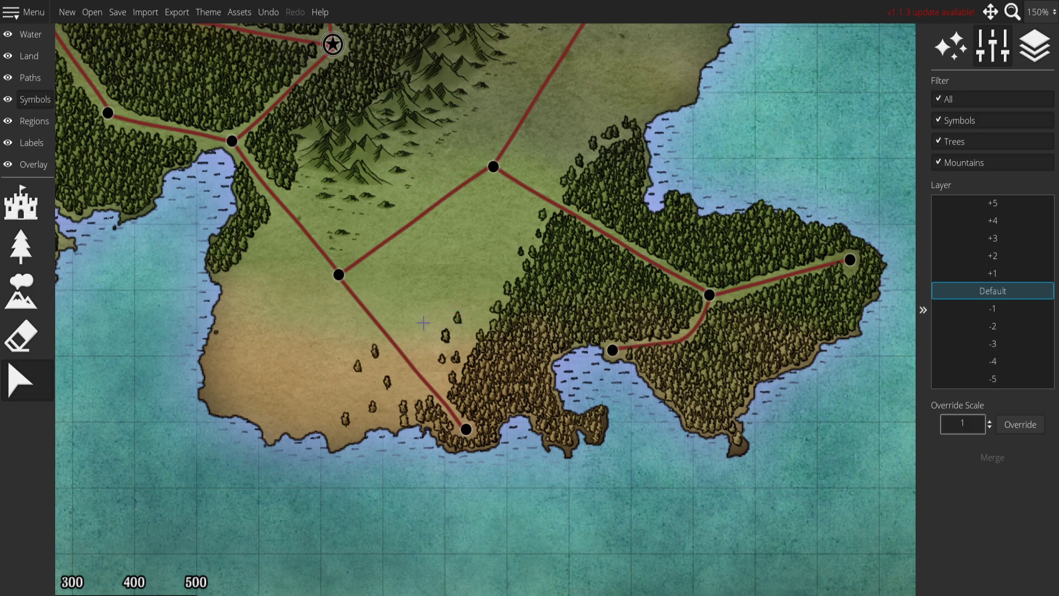
key("Delete")
Delete the remaining stray trees on the southwestern plain and along the coast west of the southern town.
left_click_drag(346, 368, 377, 430)
left_click_drag(363, 344, 383, 387)
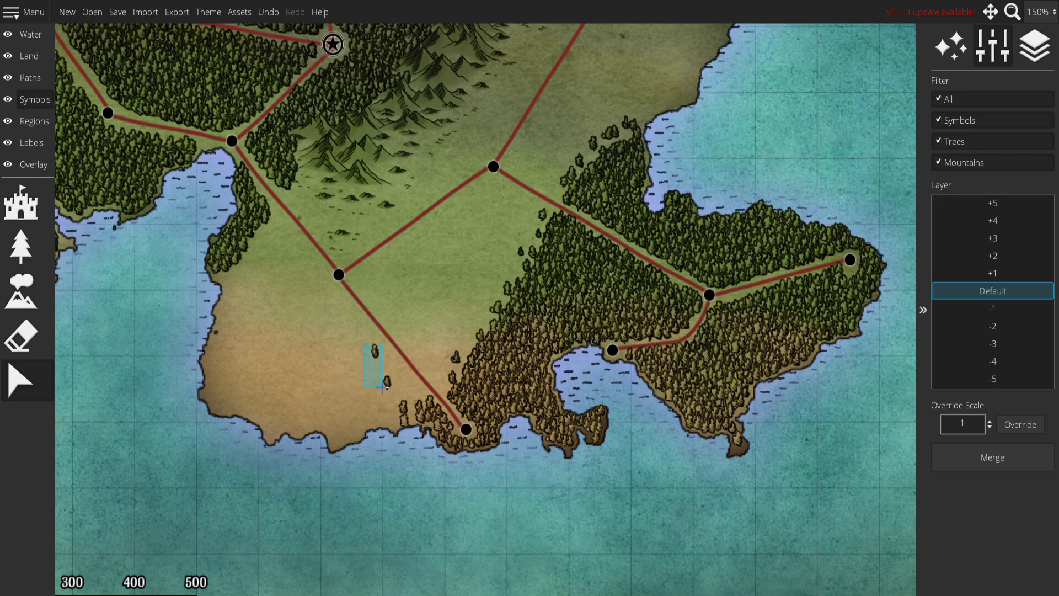
left_click(403, 421)
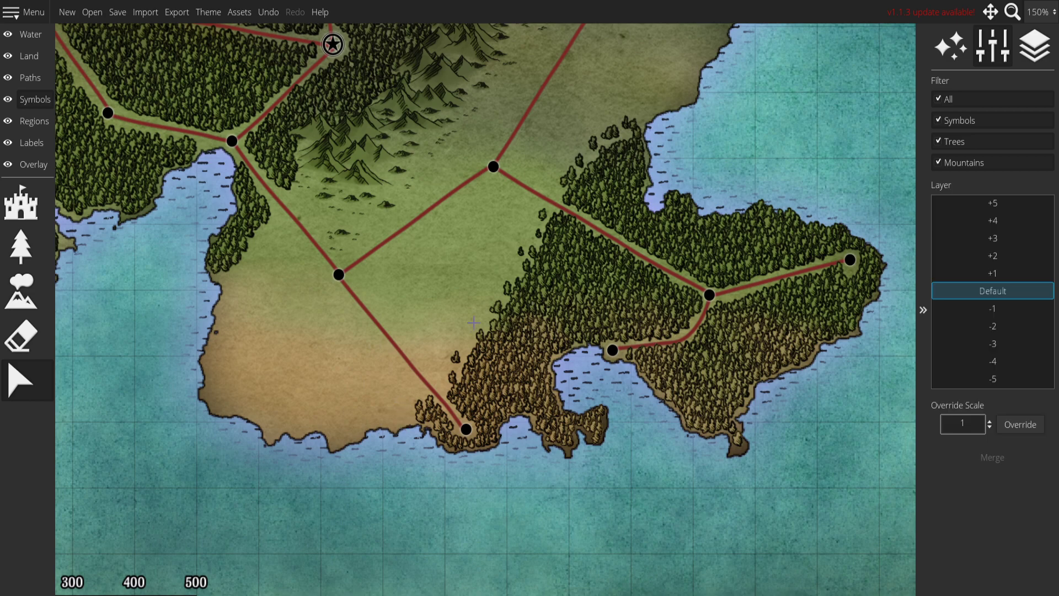
Place a range of twin-peak mountains at symbol scale 45 down the eastern coast of the northeastern peninsula.
scroll(581, 284, "down", 3)
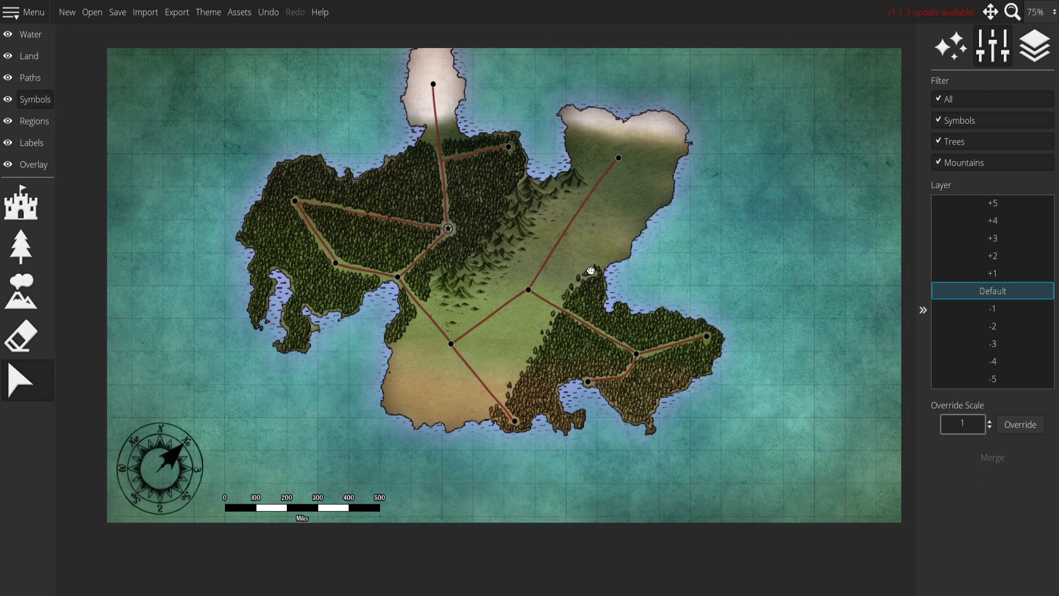
left_click_drag(581, 284, 546, 216)
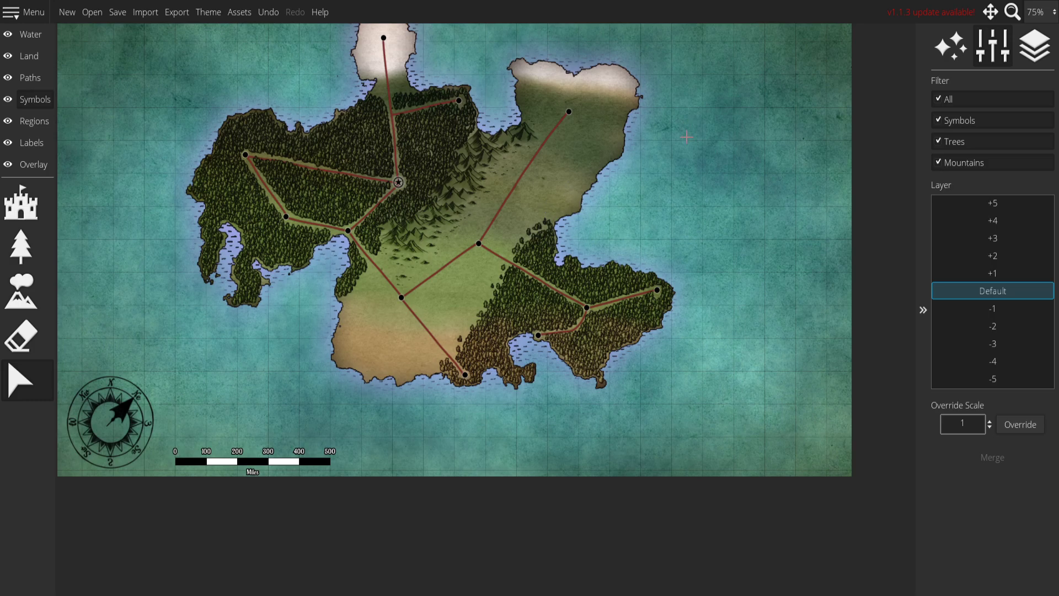
scroll(607, 258, "up", 2)
left_click_drag(432, 279, 320, 436)
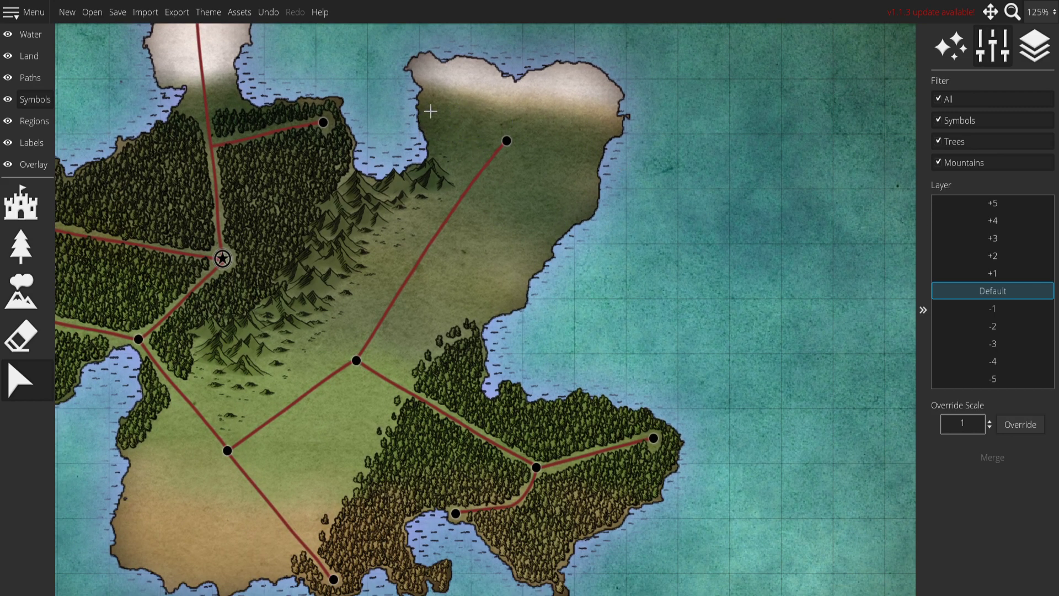
left_click_drag(485, 270, 611, 172)
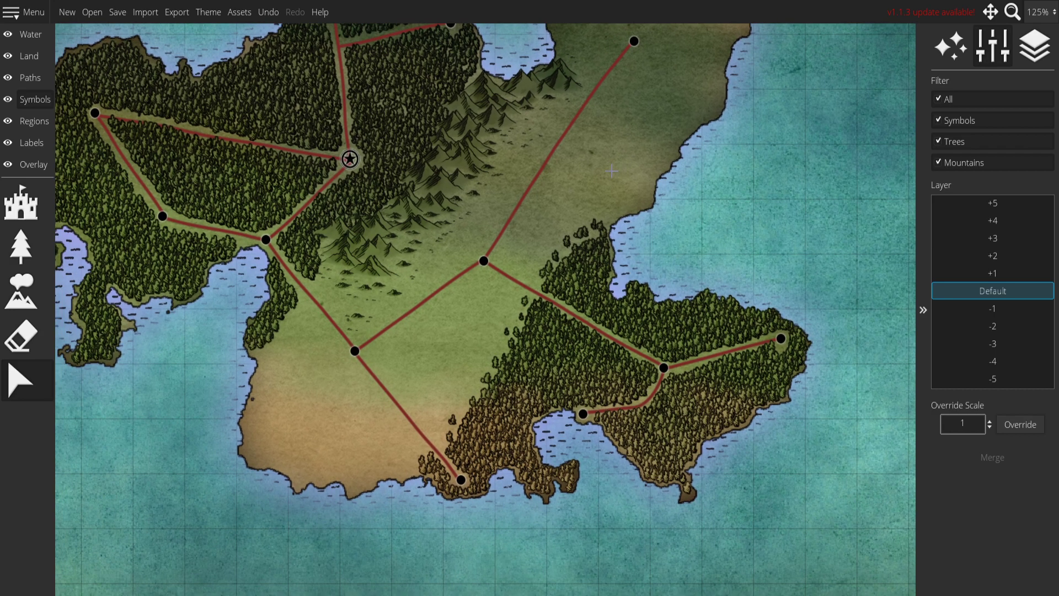
left_click_drag(552, 213, 509, 263)
left_click(36, 214)
left_click(21, 291)
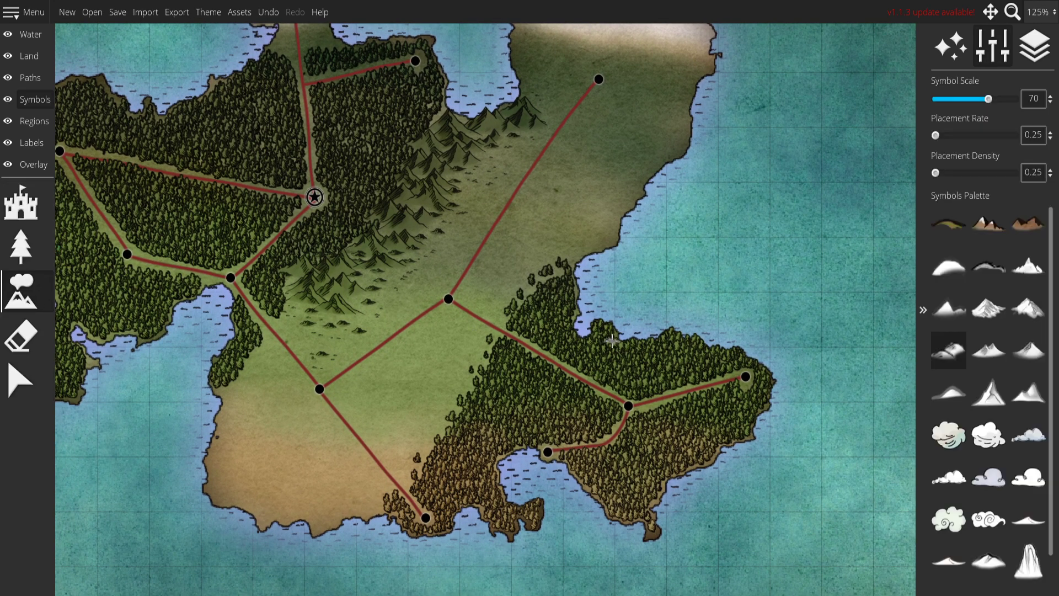
left_click(999, 366)
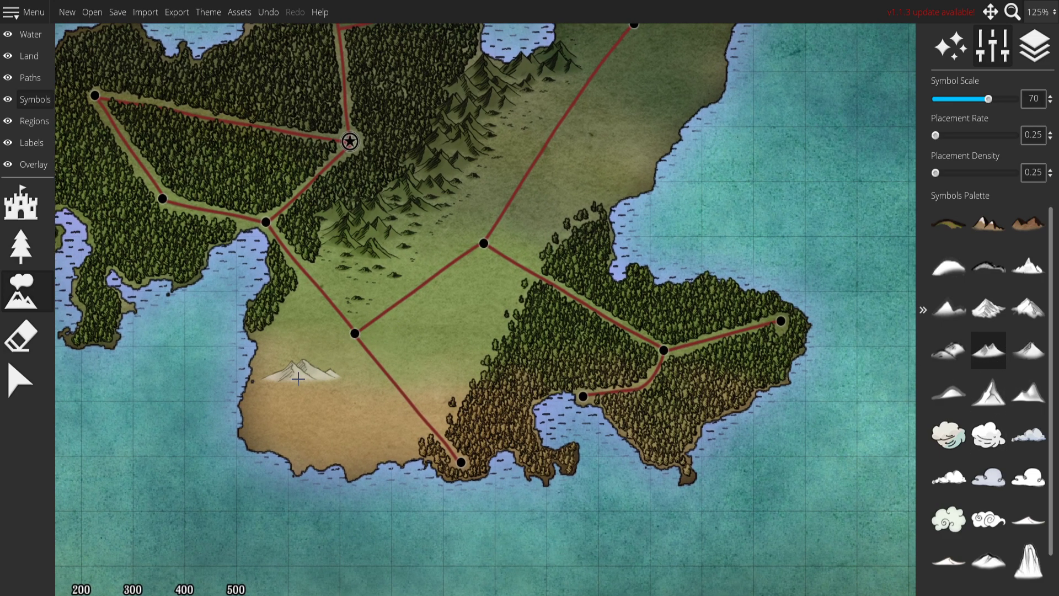
scroll(298, 379, "down", 2)
left_click_drag(523, 265, 433, 368)
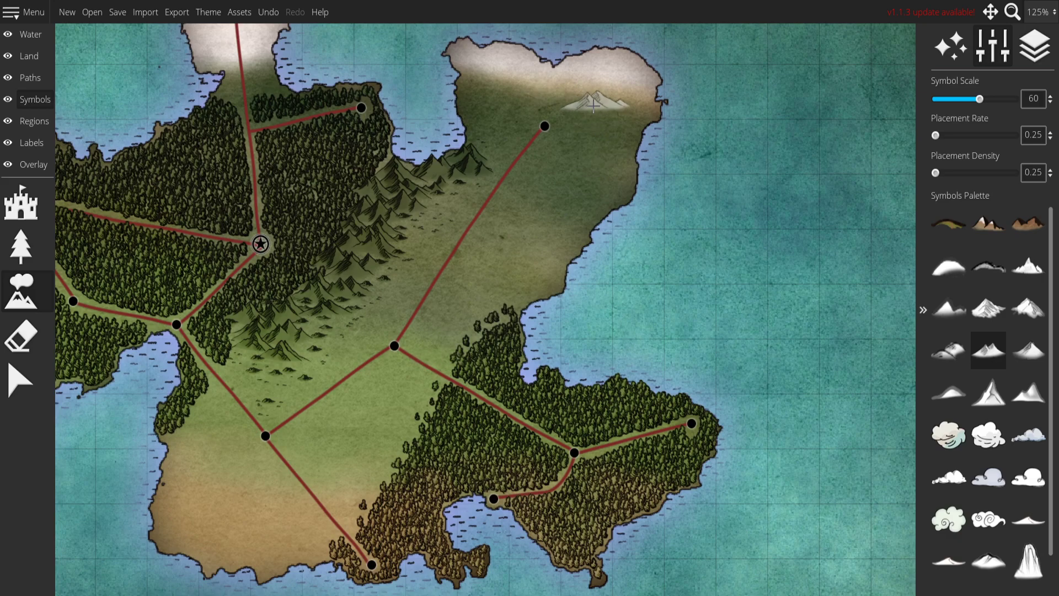
scroll(610, 70, "down", 3)
mouse_move(611, 66)
left_mouse_down()
mouse_move(628, 82)
mouse_move(629, 111)
mouse_move(628, 97)
mouse_move(617, 135)
mouse_move(621, 116)
mouse_move(627, 137)
mouse_move(629, 105)
left_mouse_up()
mouse_move(607, 147)
left_mouse_down()
mouse_move(618, 133)
mouse_move(602, 182)
left_mouse_up()
mouse_move(605, 203)
left_mouse_down()
mouse_move(569, 220)
mouse_move(536, 282)
left_mouse_up()
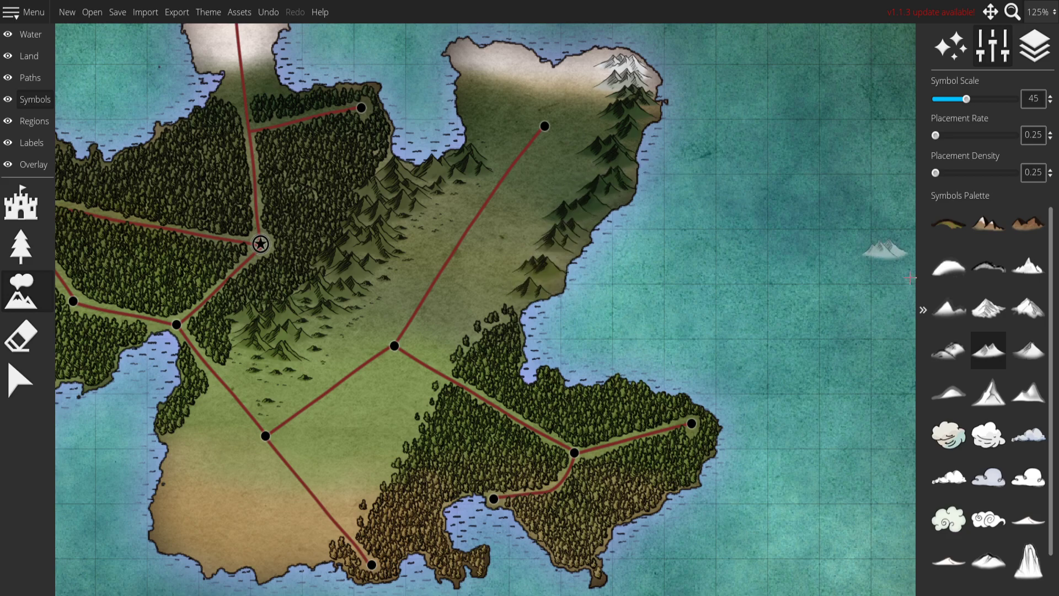
Thicken the inland side of the northeastern coastal range with single-peak mountains, starting at symbol scale 45.
left_click(1028, 350)
left_click(597, 124)
left_click(587, 145)
left_click(589, 169)
left_click(563, 192)
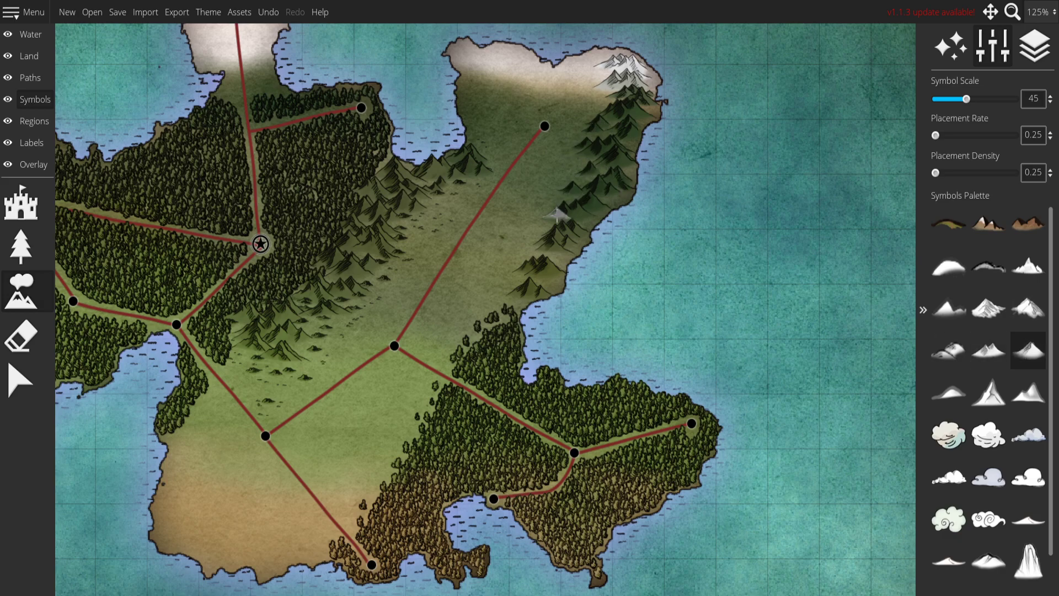
left_click(542, 259)
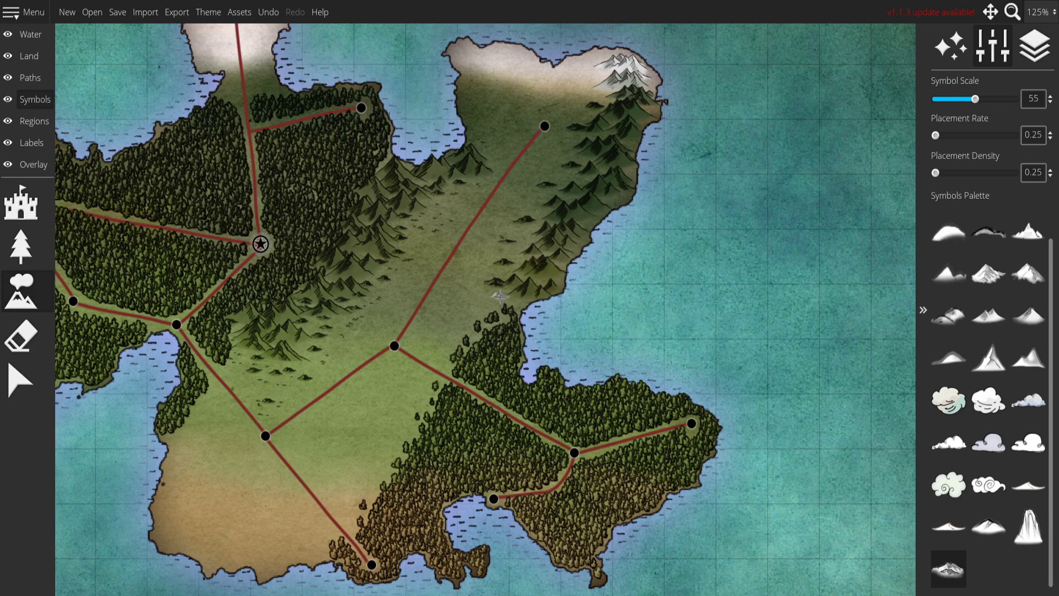
Try single-peak mountains at symbol scale 55, placement rate 0.85 and density 1.05 on the southwestern plain, and undo them.
left_click_drag(451, 305, 614, 239)
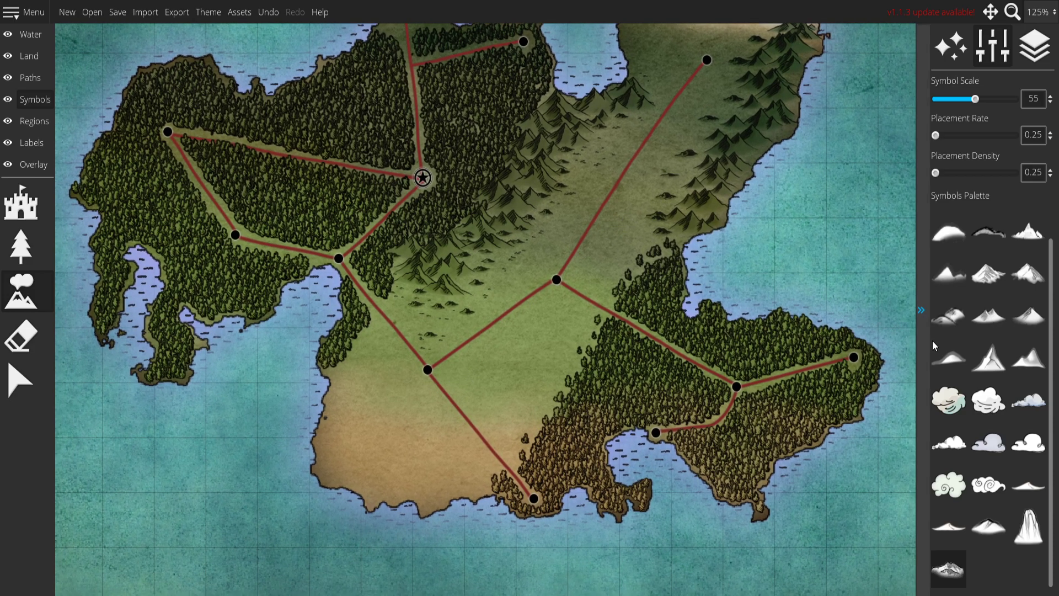
left_click(1028, 316)
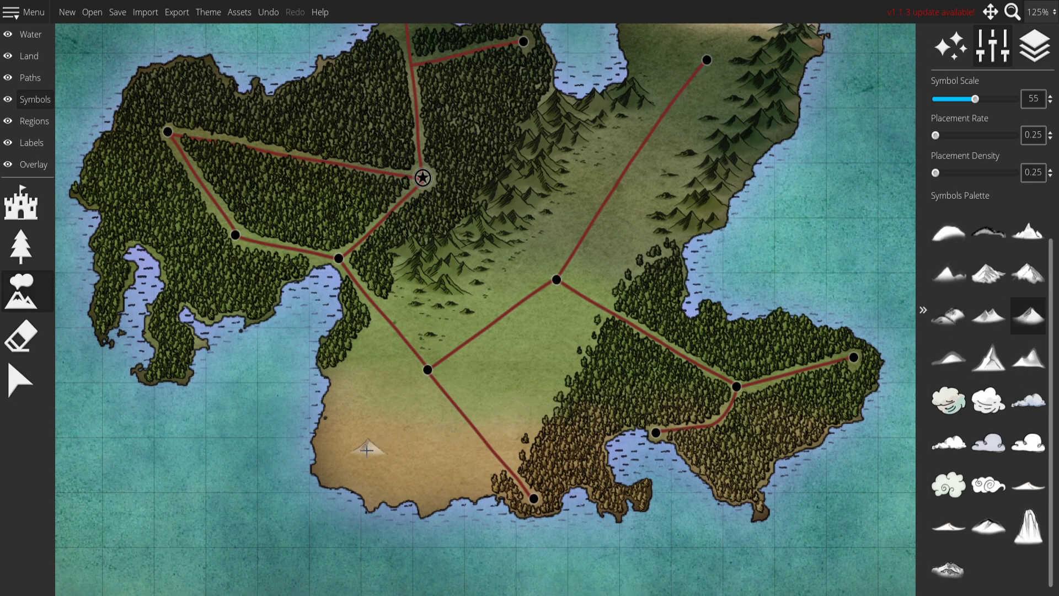
left_click_drag(367, 406, 362, 423)
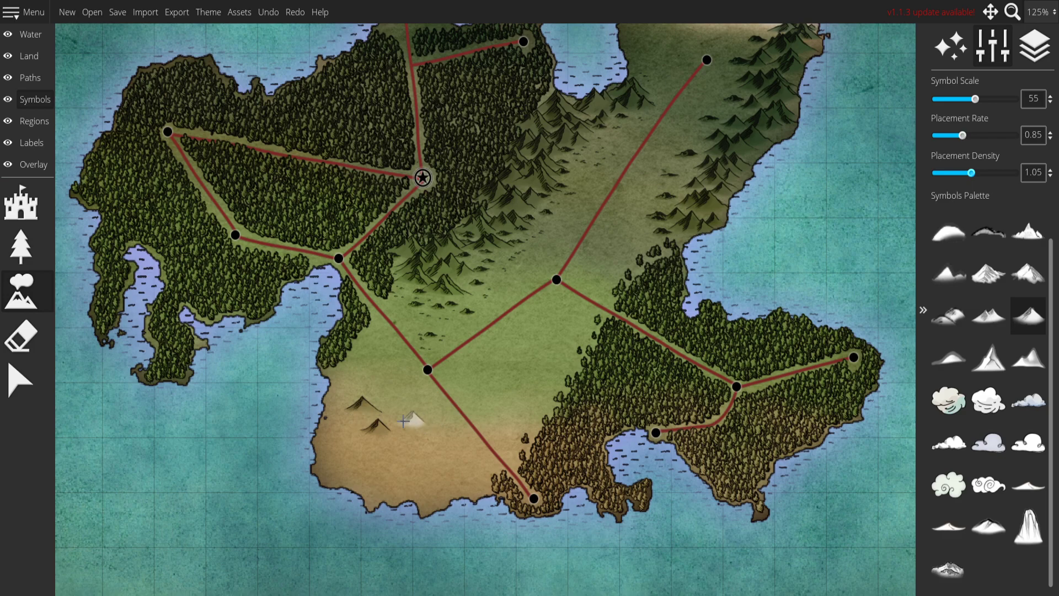
left_click(363, 396)
mouse_move(364, 429)
left_mouse_down()
mouse_move(370, 463)
mouse_move(356, 447)
mouse_move(372, 465)
mouse_move(421, 470)
left_mouse_up()
key("ctrl+z")
key("ctrl+z")
key("ctrl+z")
key("ctrl+z")
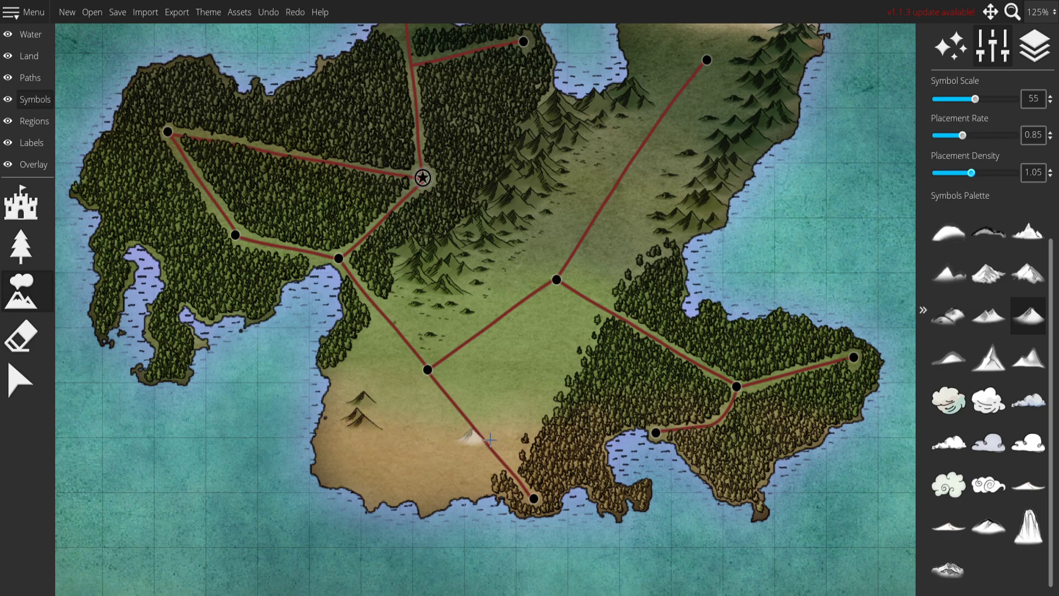
left_click(1003, 322)
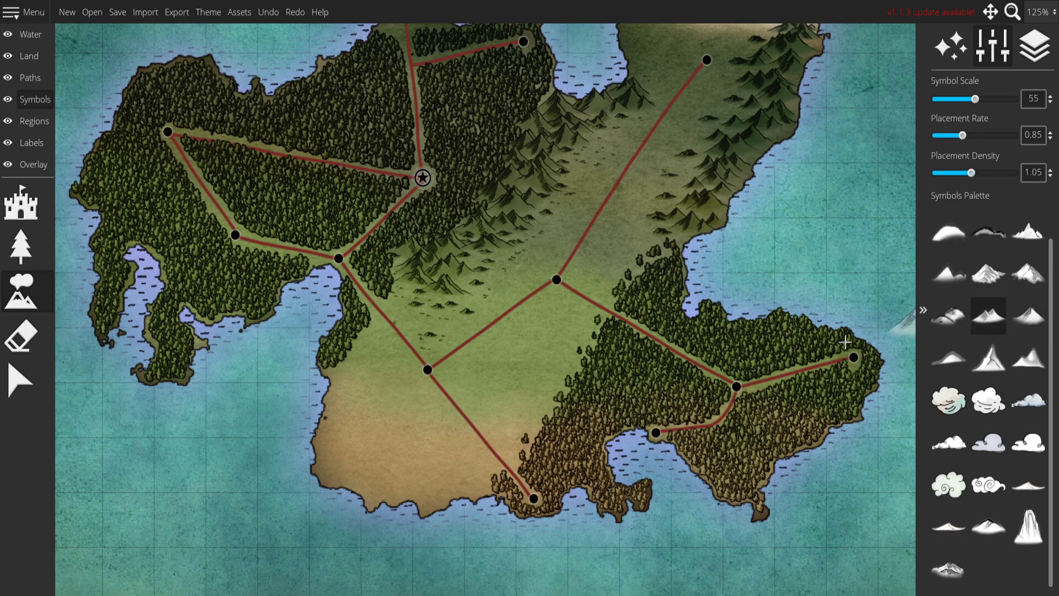
left_click(1029, 279)
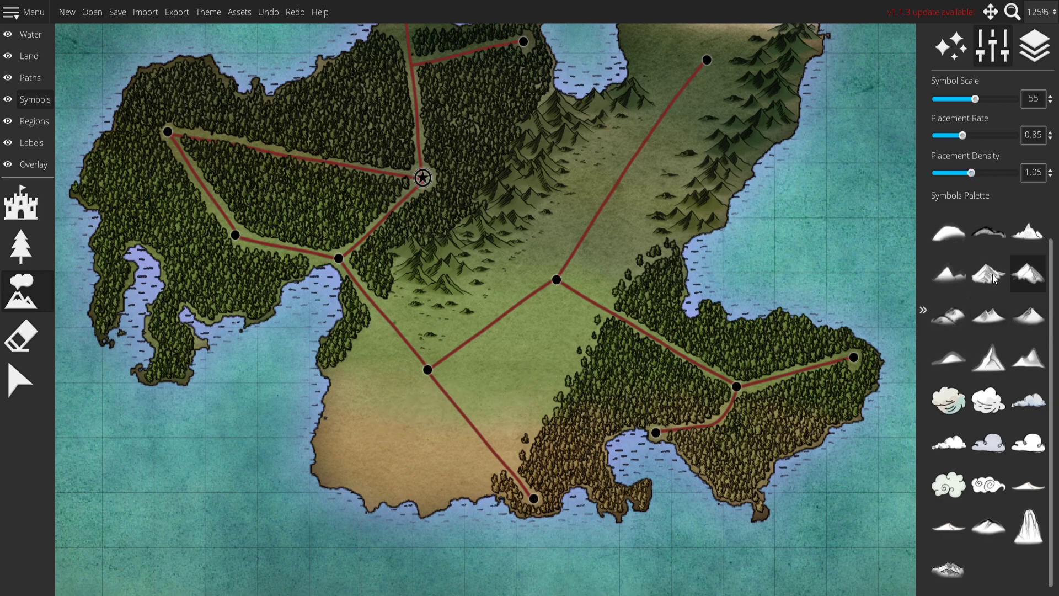
left_click(556, 291)
key("ctrl+z")
left_click(1029, 317)
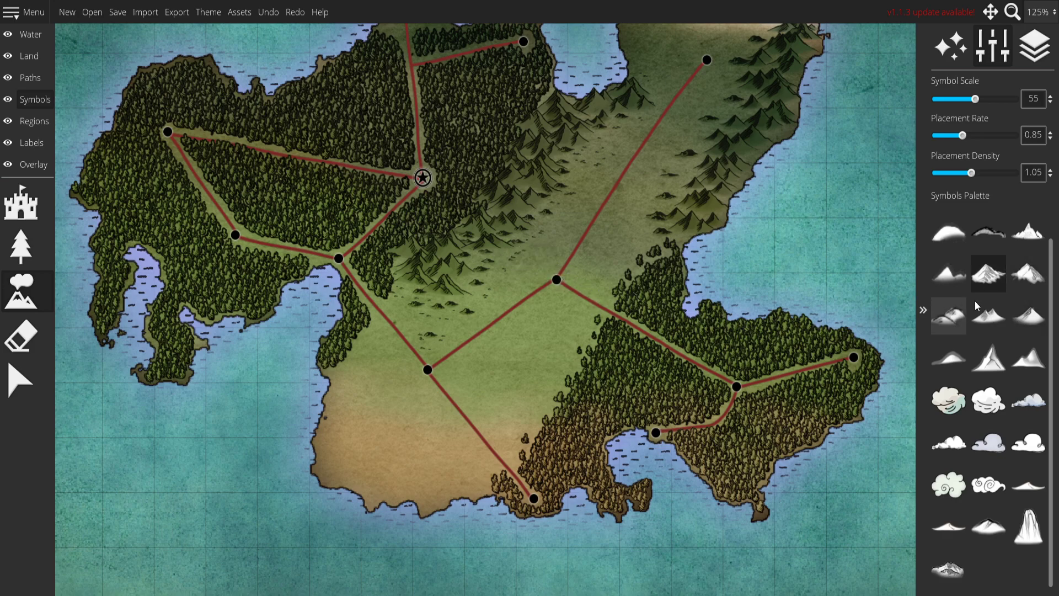
Line the southwestern coast with twin-peak mountains at symbol scale 35, from below the small forest around to the southern shore.
left_click(988, 315)
scroll(350, 404, "down", 4)
left_click(367, 382)
mouse_move(349, 395)
left_mouse_down()
mouse_move(364, 417)
mouse_move(368, 397)
mouse_move(378, 422)
mouse_move(333, 422)
mouse_move(340, 436)
mouse_move(356, 412)
mouse_move(341, 412)
mouse_move(336, 434)
mouse_move(349, 477)
mouse_move(418, 488)
mouse_move(457, 465)
mouse_move(419, 486)
mouse_move(414, 478)
mouse_move(432, 486)
mouse_move(449, 478)
mouse_move(362, 454)
left_mouse_up()
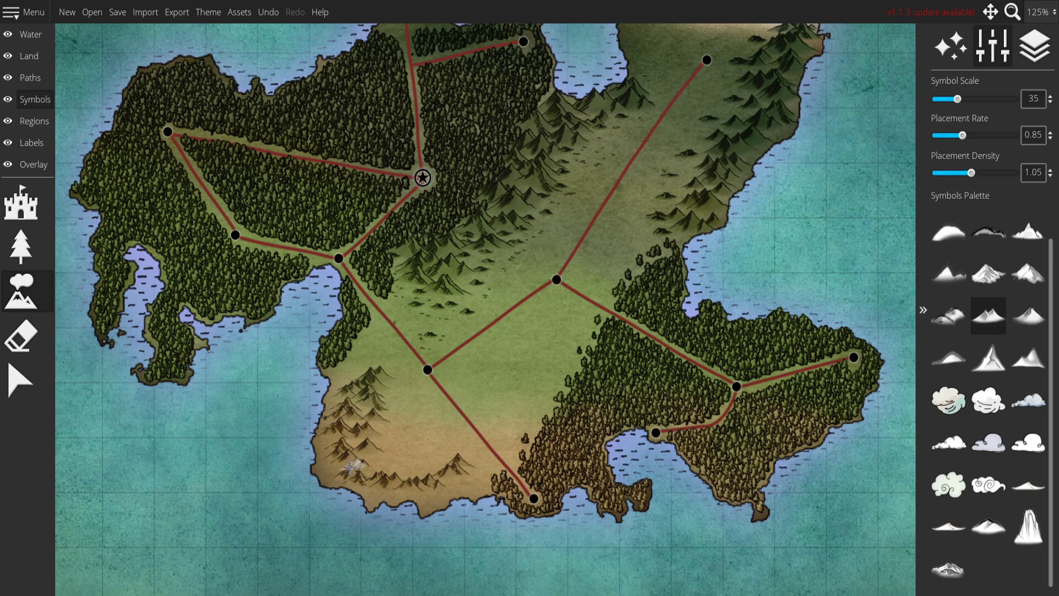
left_click_drag(378, 366, 363, 377)
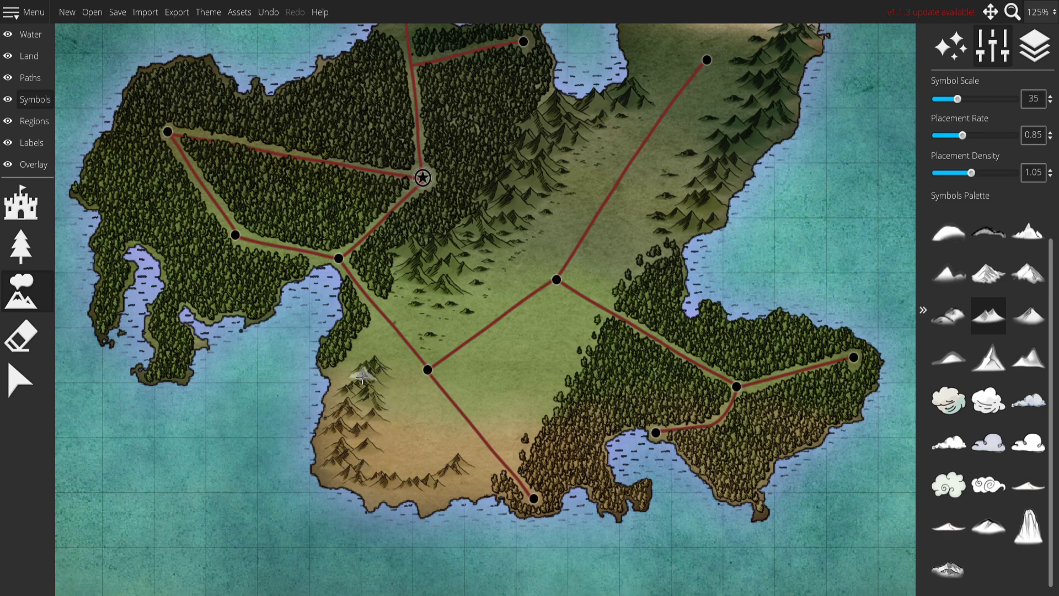
Fill gaps in the southwestern range and along its southern shore with single-peak mountains at symbol scale 35.
mouse_move(690, 310)
left_mouse_down()
mouse_move(604, 348)
mouse_move(774, 299)
left_mouse_up()
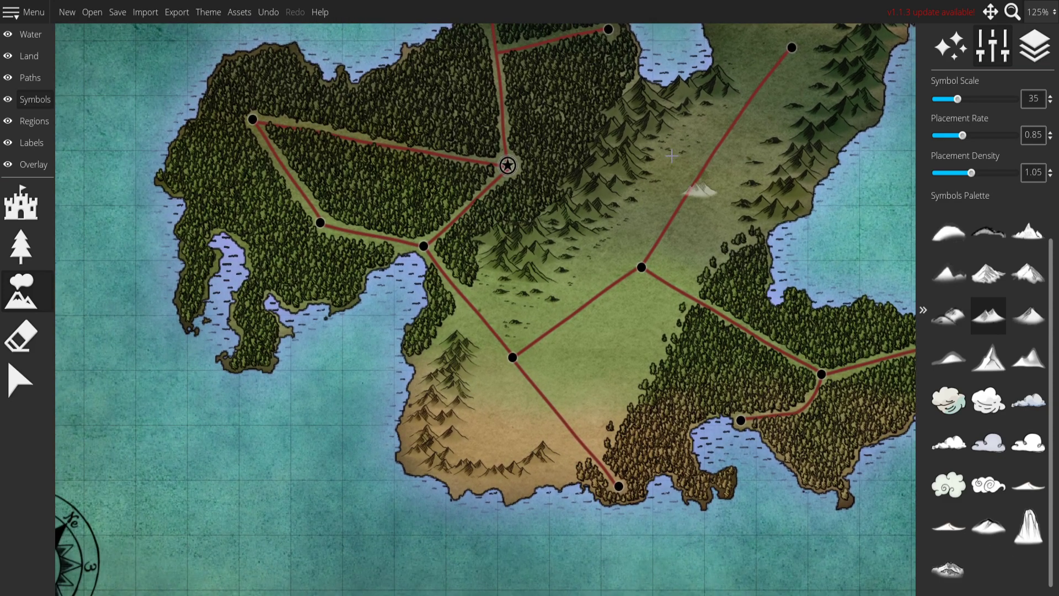
left_click_drag(645, 254, 567, 206)
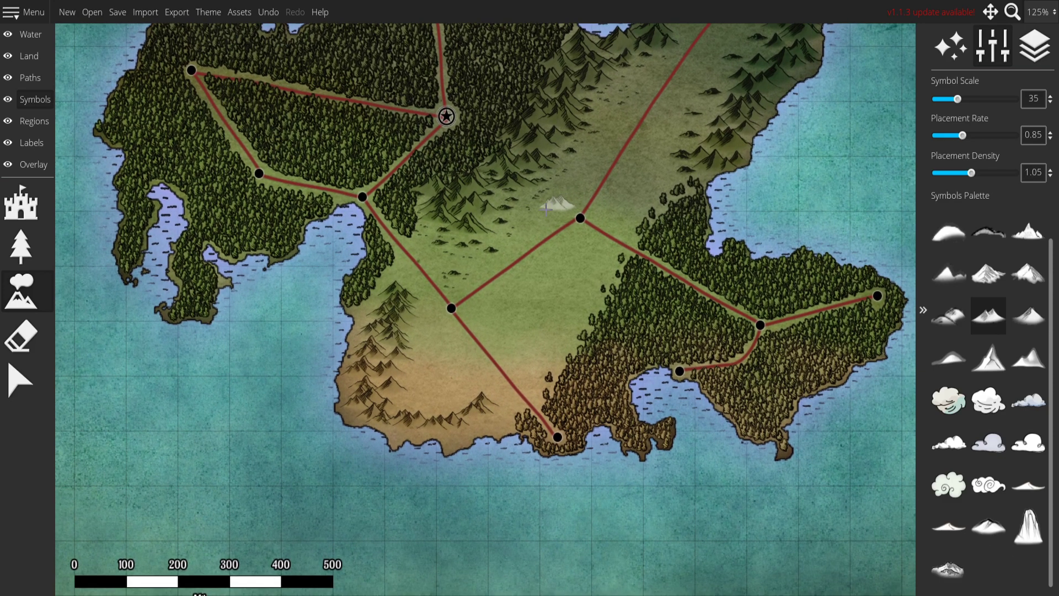
left_click_drag(634, 303, 674, 214)
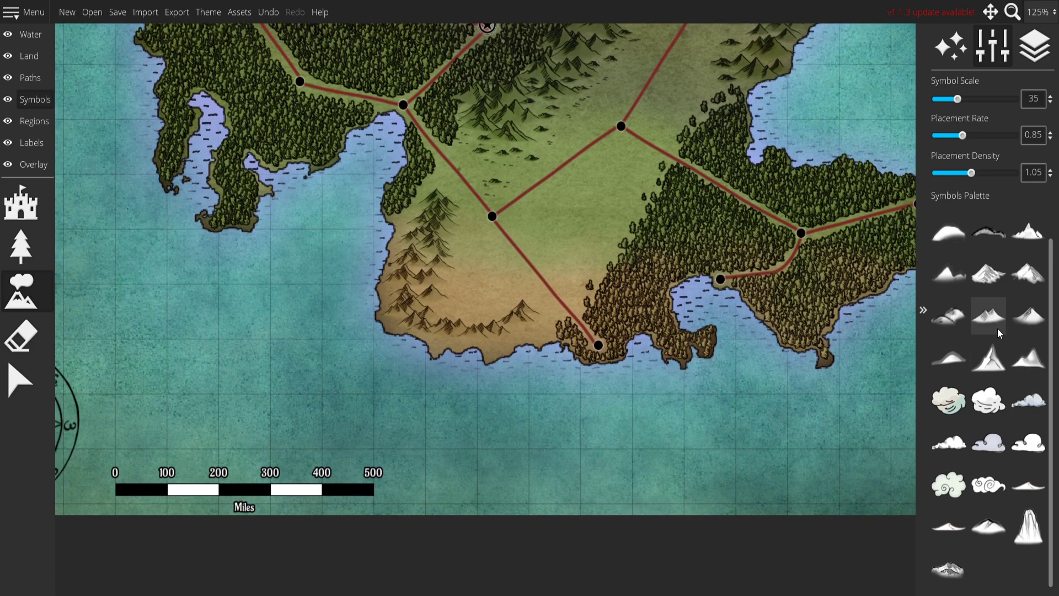
left_click(1028, 315)
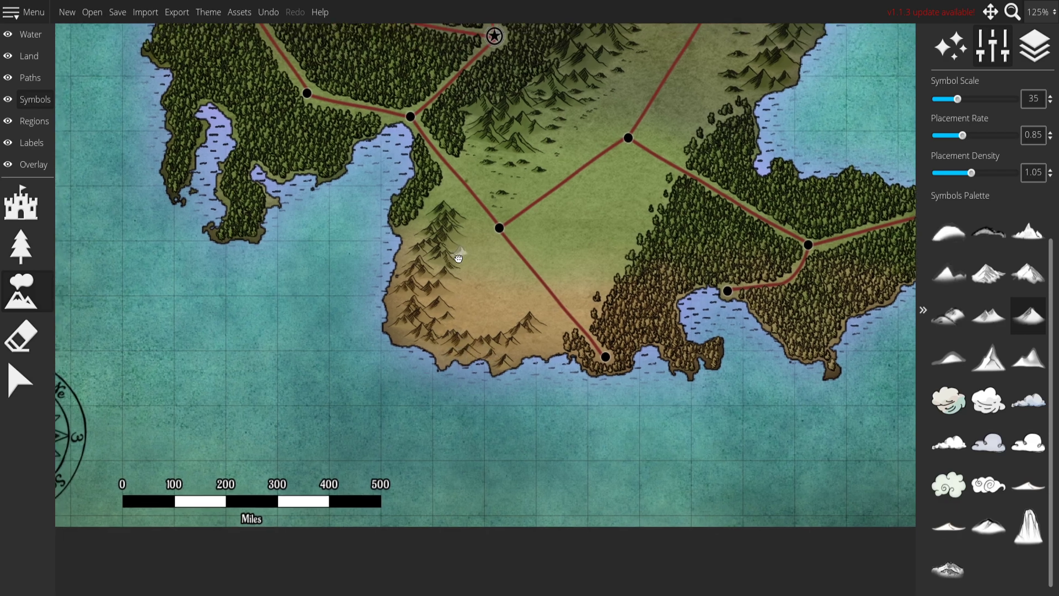
scroll(390, 341, "up", 2)
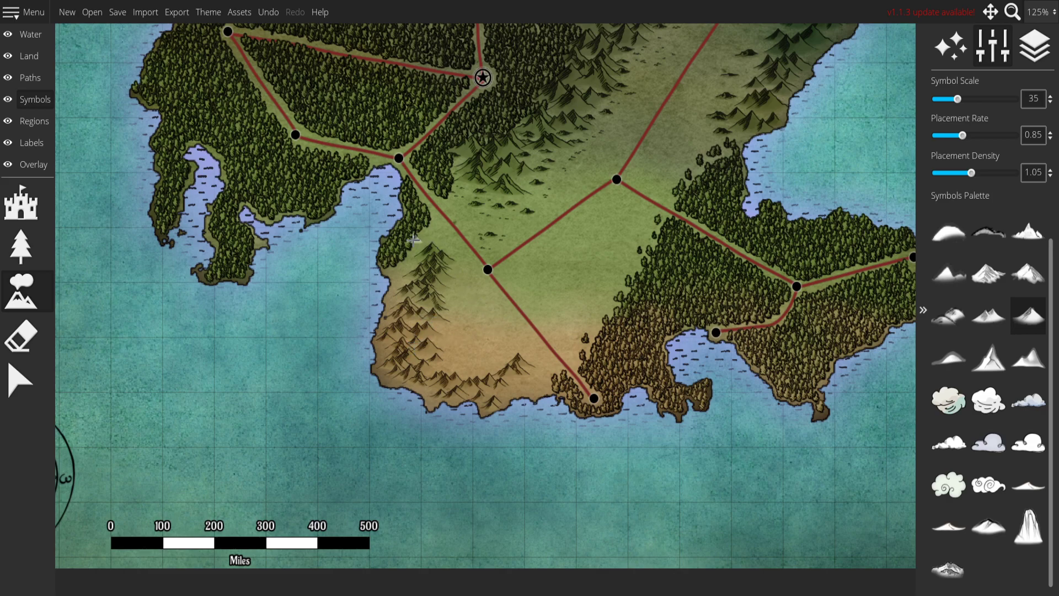
Place an irregular lake on the southwestern plain between the coastal mountains and the road, replacing the first attempt.
left_click_drag(485, 277, 452, 244)
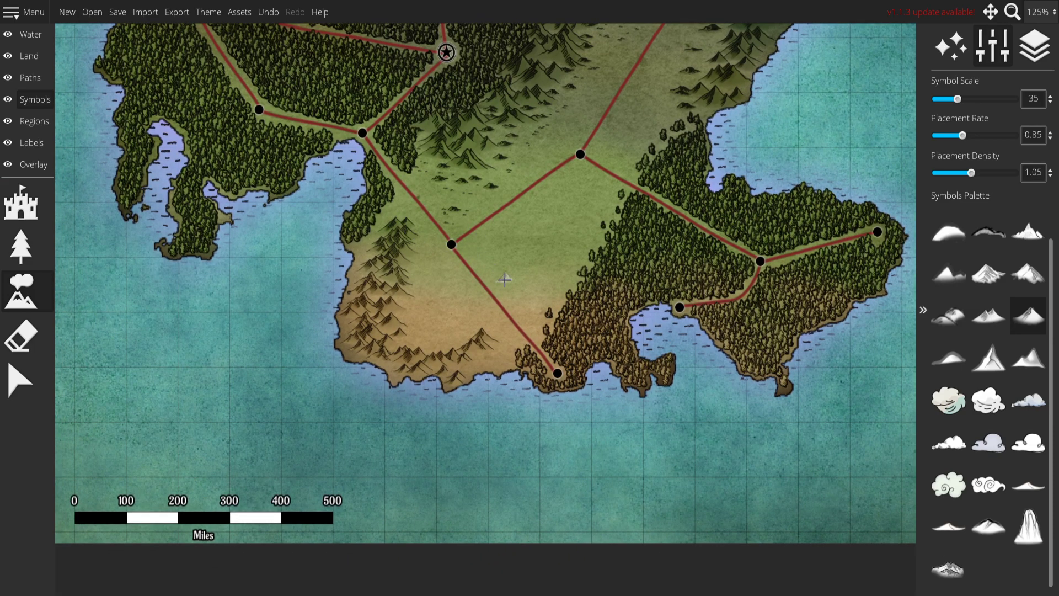
scroll(384, 277, "down", 6)
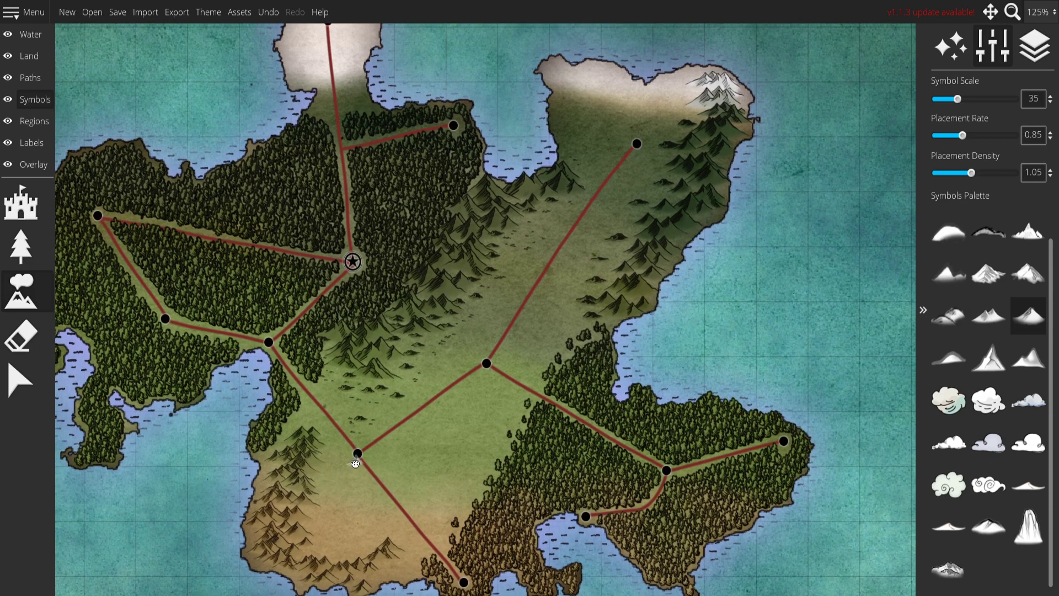
scroll(596, 258, "up", 6)
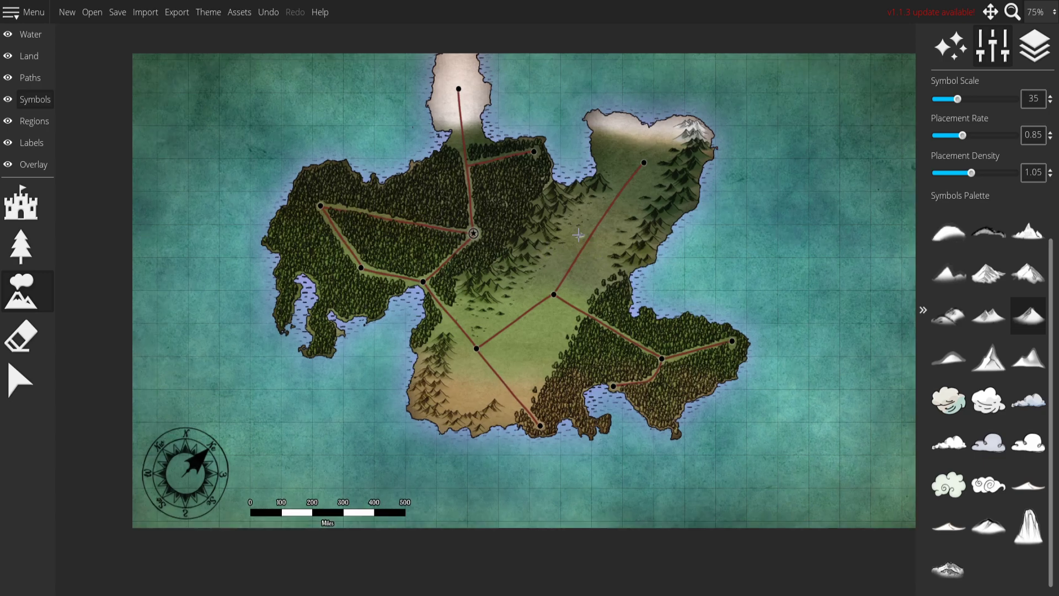
left_click_drag(530, 362, 467, 272)
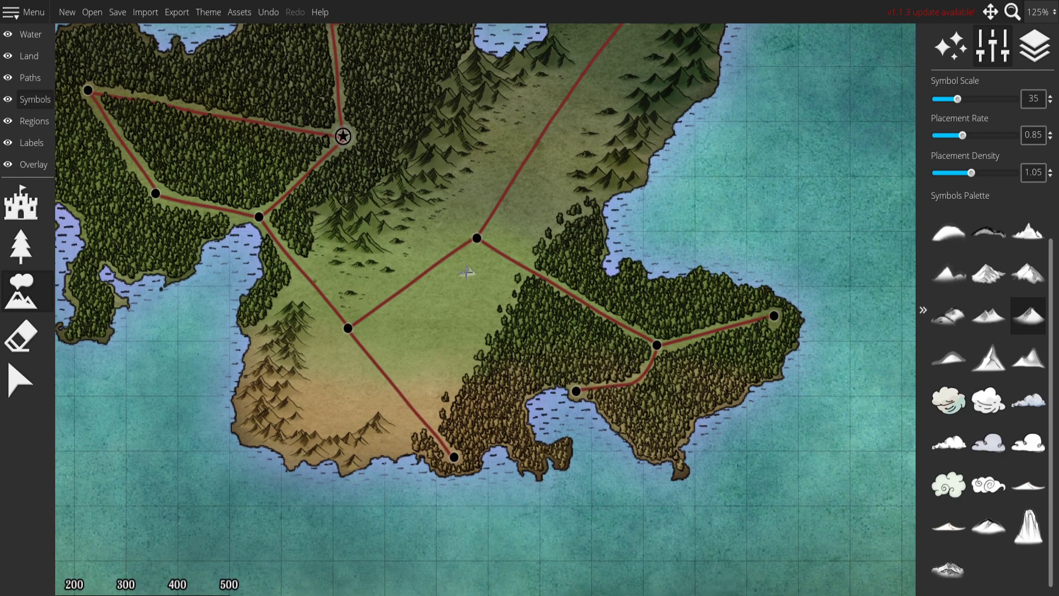
left_click_drag(422, 318, 406, 276)
left_click(38, 56)
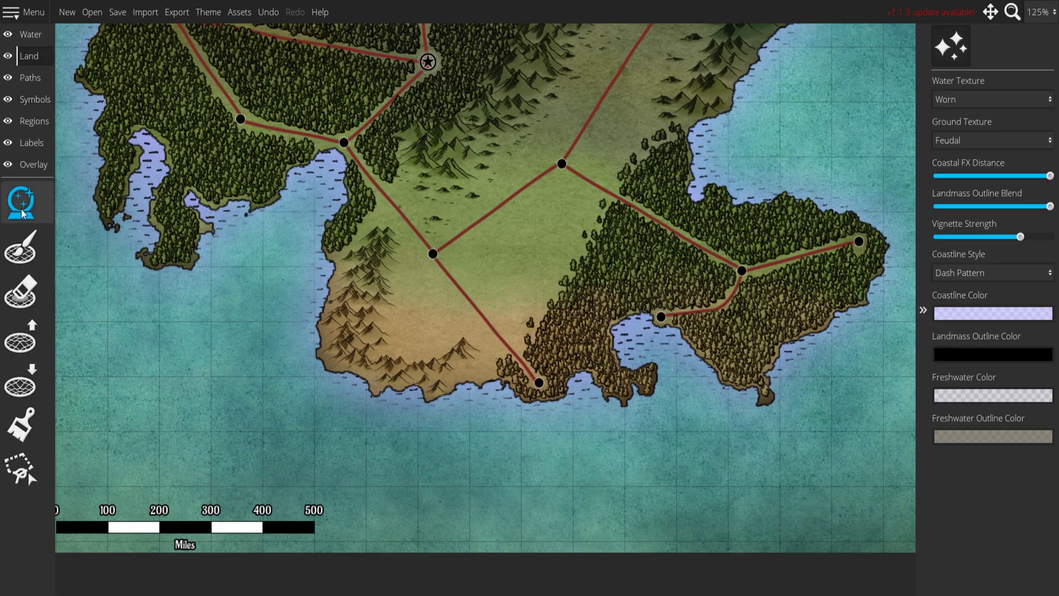
left_click(31, 35)
left_click(21, 290)
left_click(424, 316)
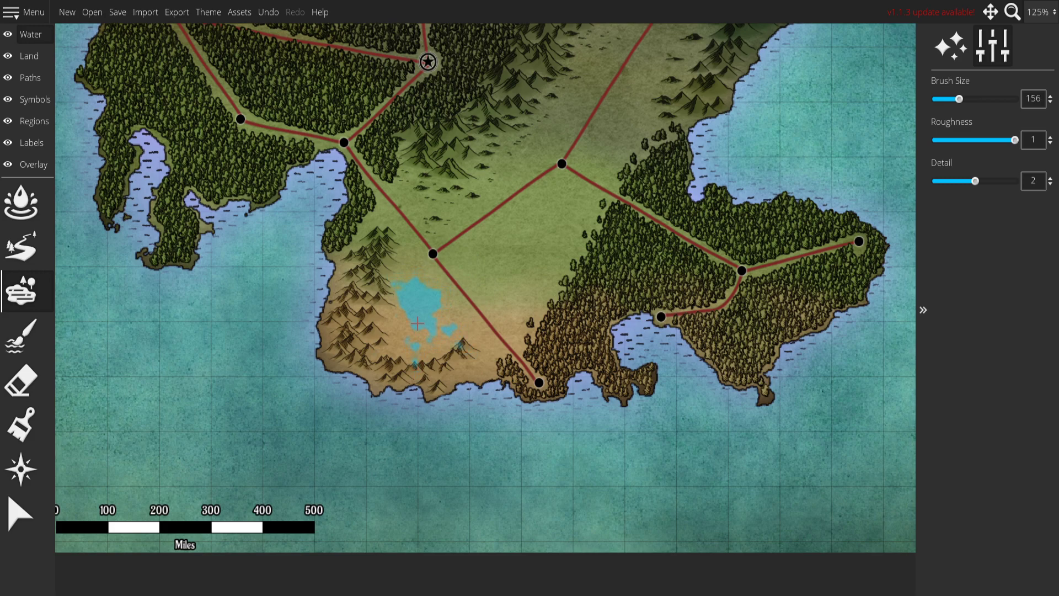
key("ctrl+z")
left_click(429, 316)
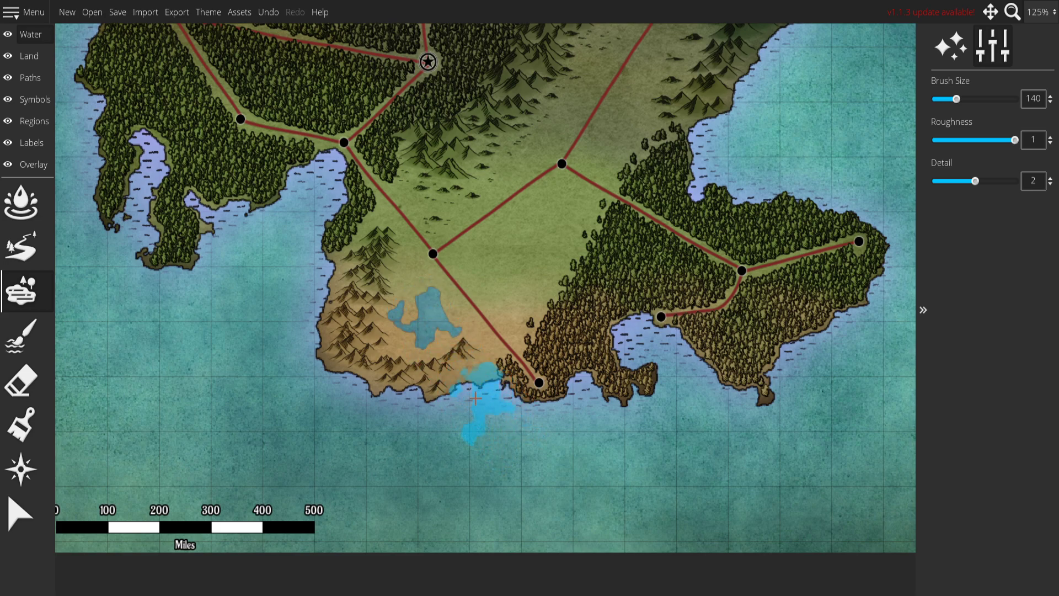
scroll(348, 337, "up", 5)
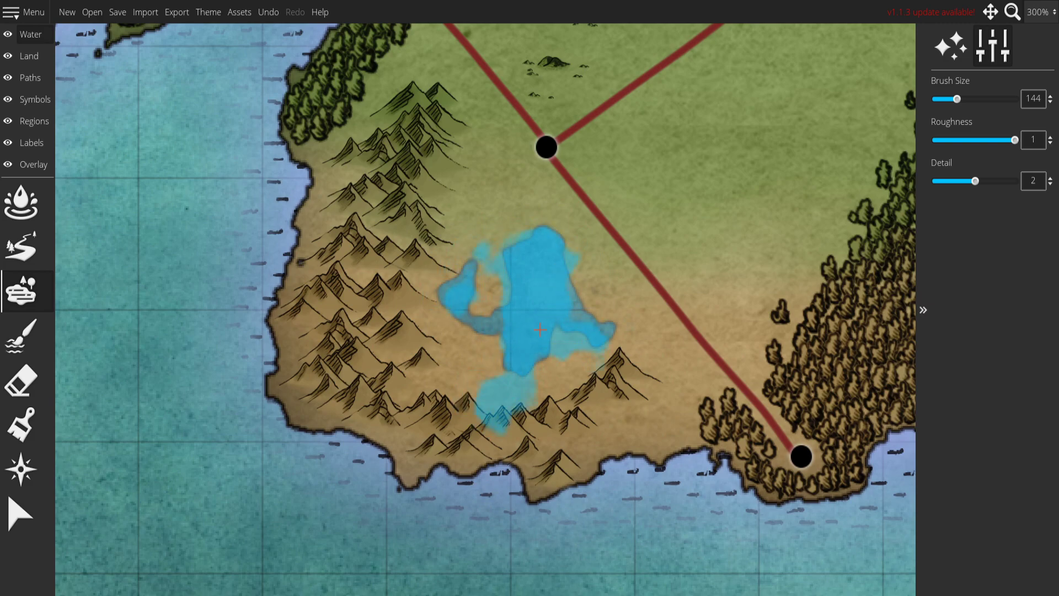
scroll(552, 331, "down", 3)
mouse_move(607, 369)
left_mouse_down()
mouse_move(460, 438)
mouse_move(462, 463)
left_mouse_up()
scroll(540, 279, "down", 5)
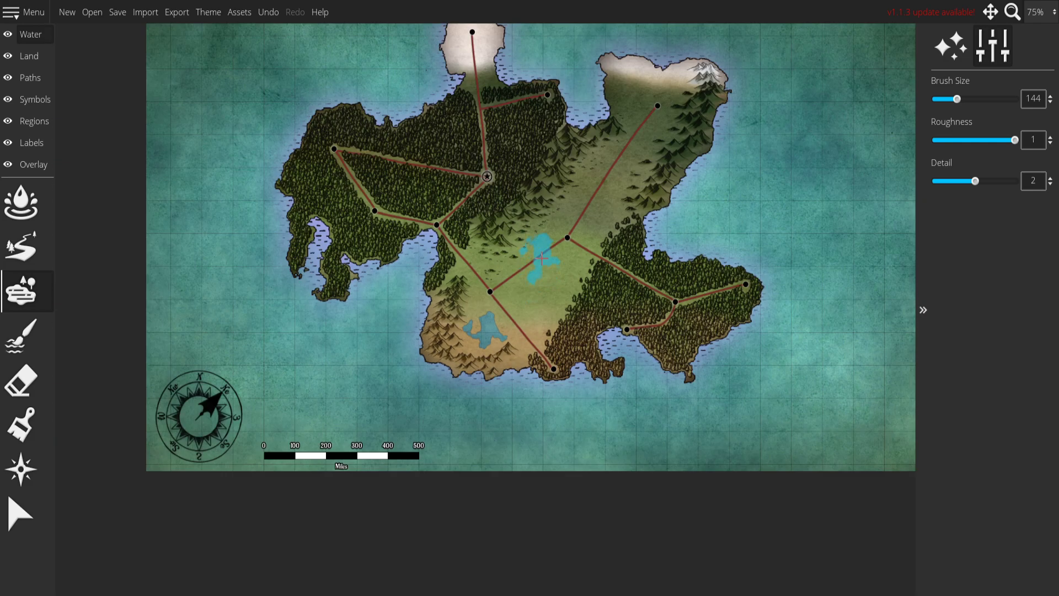
Undo the irregular lake on the southwestern plain.
scroll(541, 258, "up", 1)
key("ctrl+z")
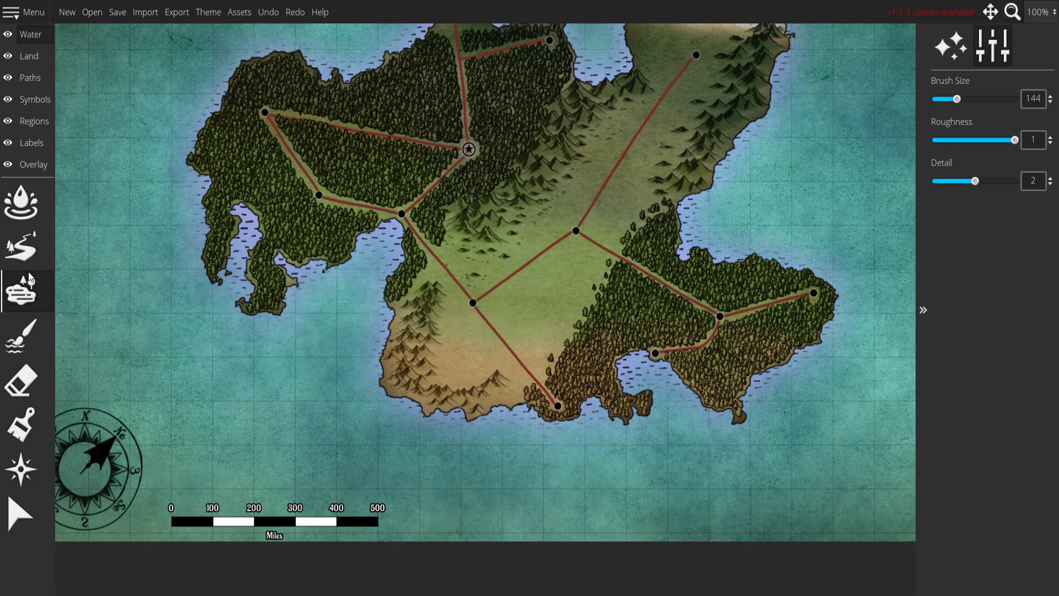
Try a freshwater brush stroke at size 48 and roughness 0.6 beside the southwestern mountains, and undo it.
left_click(21, 335)
left_click_drag(446, 341, 449, 359)
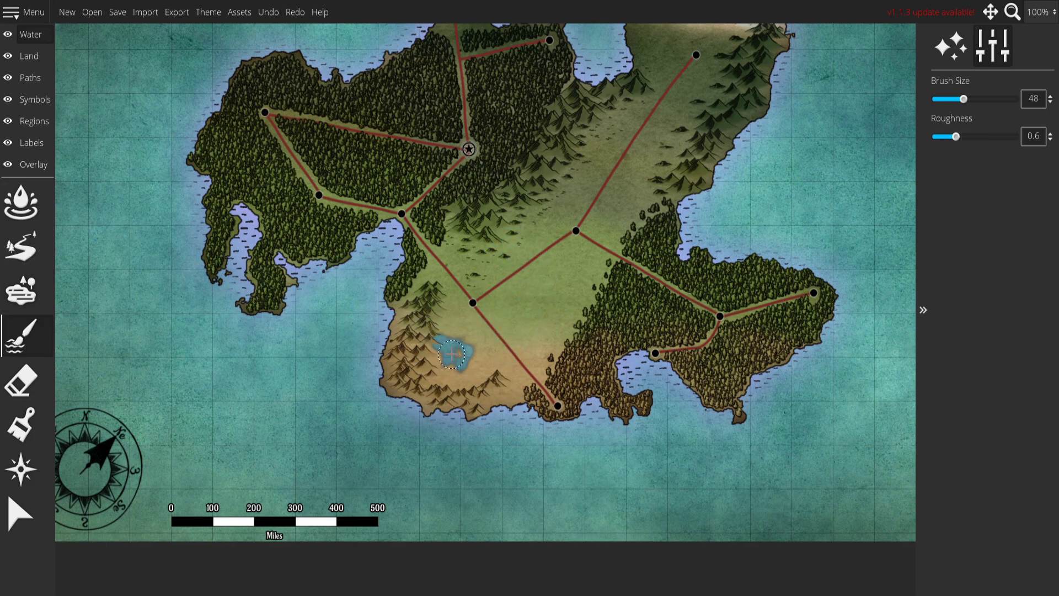
key("ctrl+z")
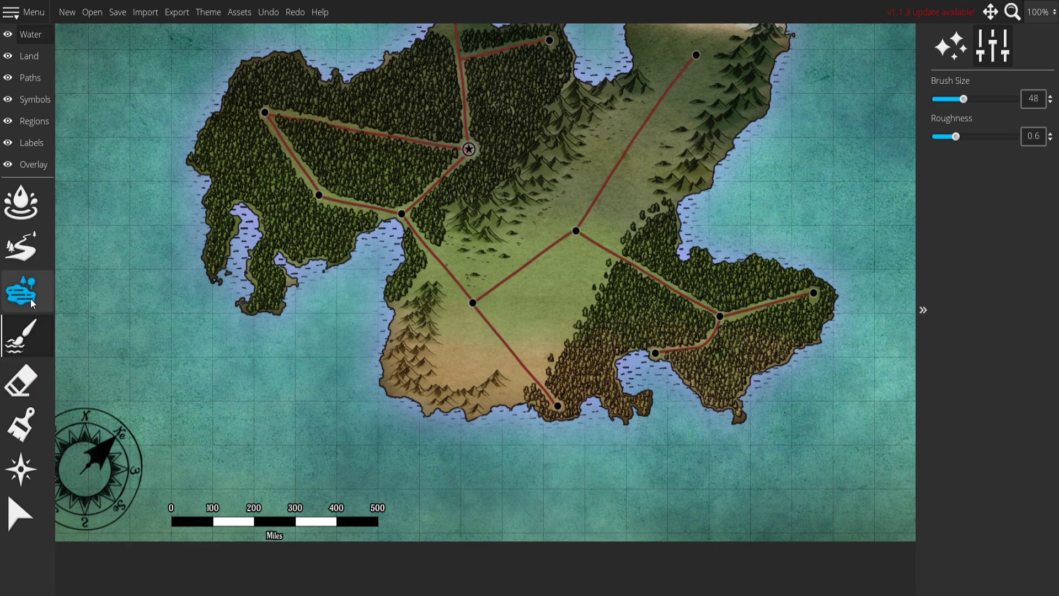
Try a water hue of about -0.18 for the sea, and set the hue back to 0.
left_click(21, 203)
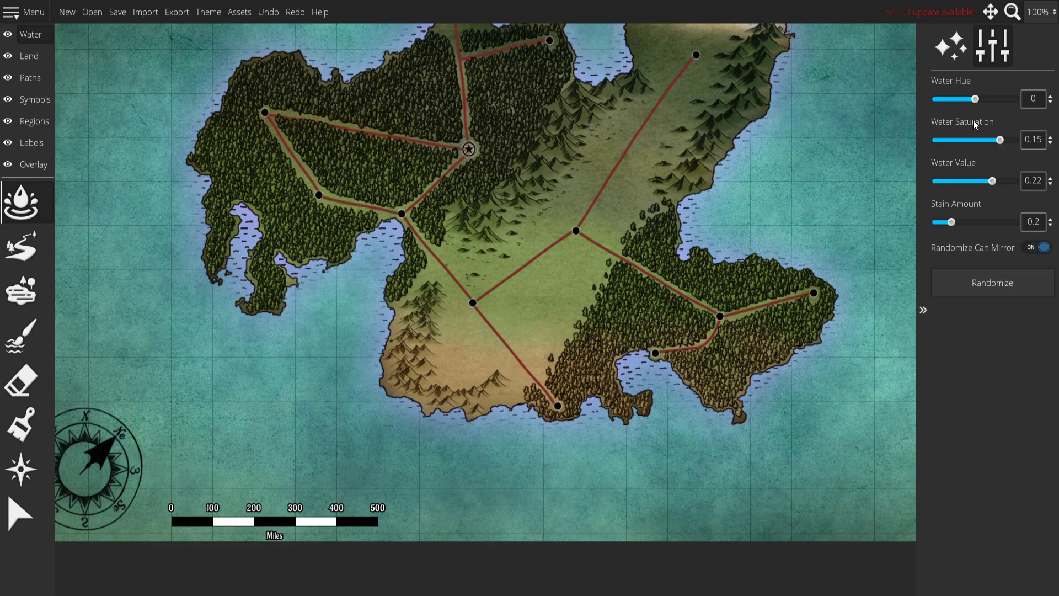
mouse_move(976, 99)
left_mouse_down()
mouse_move(988, 105)
mouse_move(932, 112)
mouse_move(962, 107)
left_mouse_up()
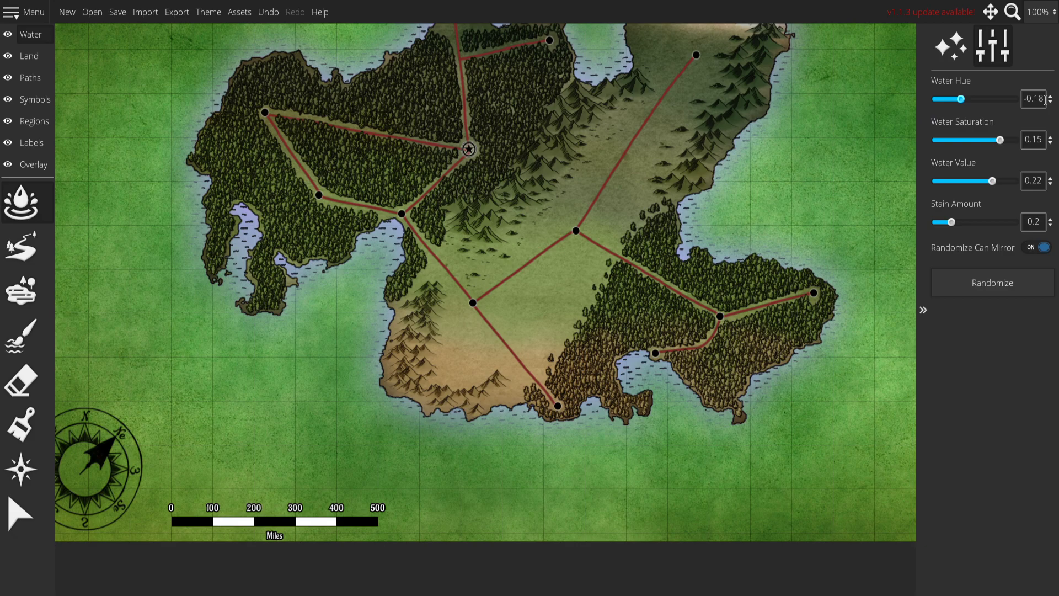
type("0")
Mute the sea by setting water saturation to -0.14, water value to 0.13 and stain amount to 1.
left_click_drag(1009, 140, 941, 143)
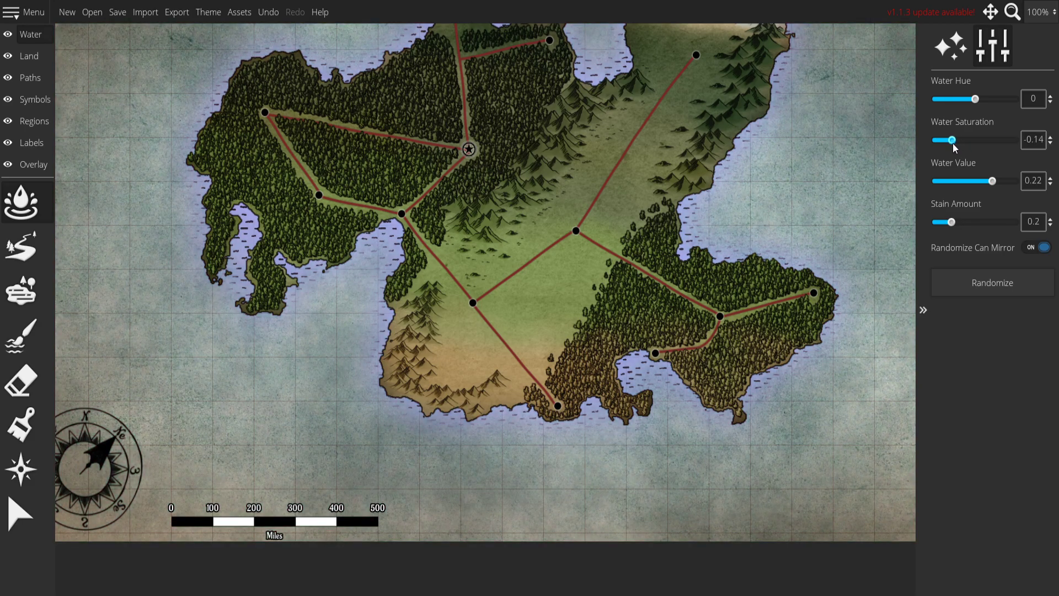
mouse_move(992, 184)
left_mouse_down()
mouse_move(1009, 182)
mouse_move(958, 189)
mouse_move(985, 192)
left_mouse_up()
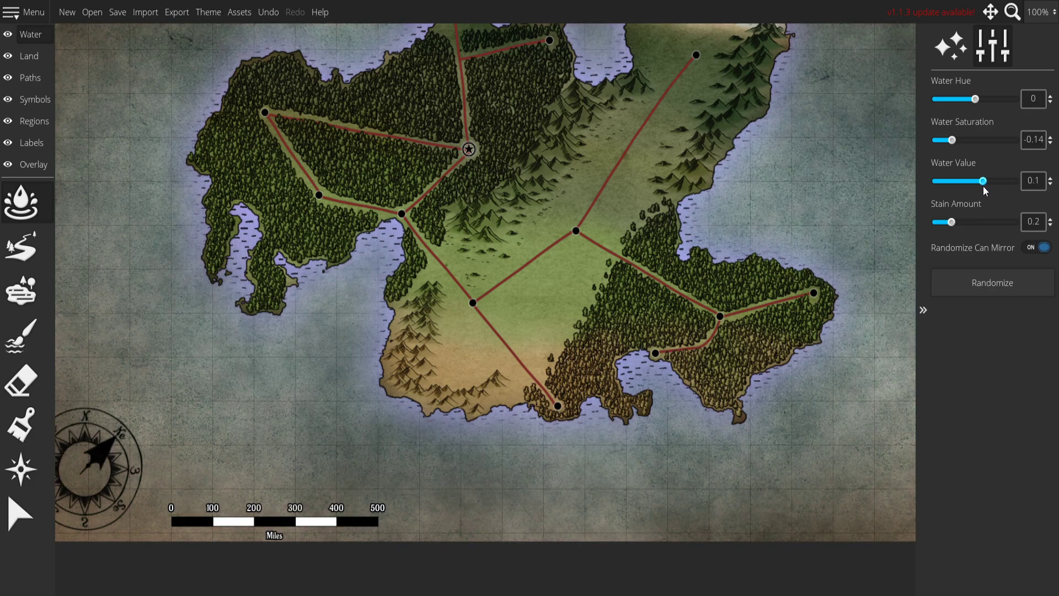
left_click_drag(735, 146, 730, 245)
left_click_drag(425, 378, 529, 303)
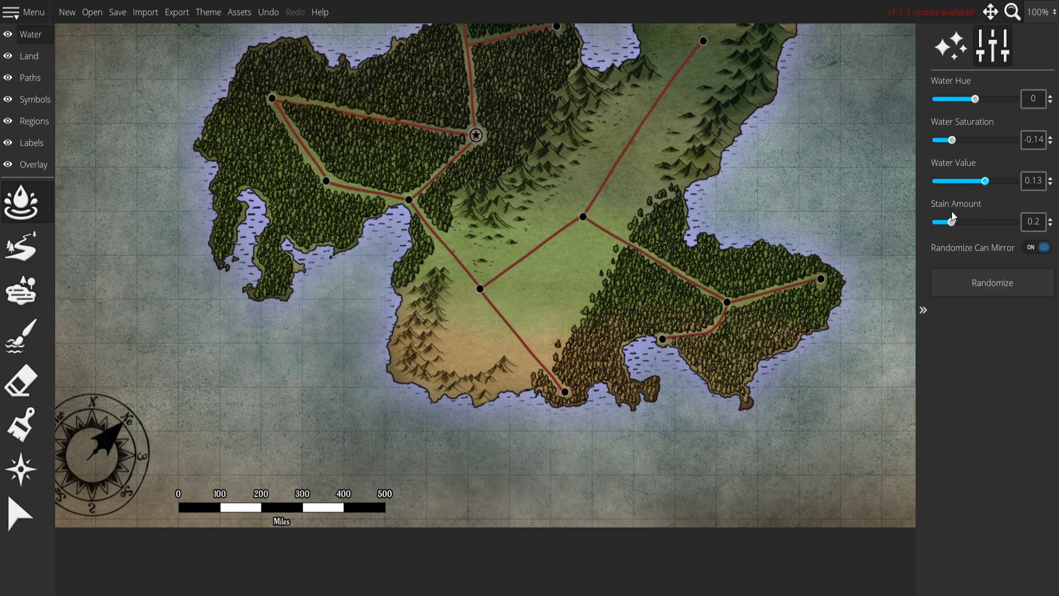
left_click_drag(953, 223, 1024, 235)
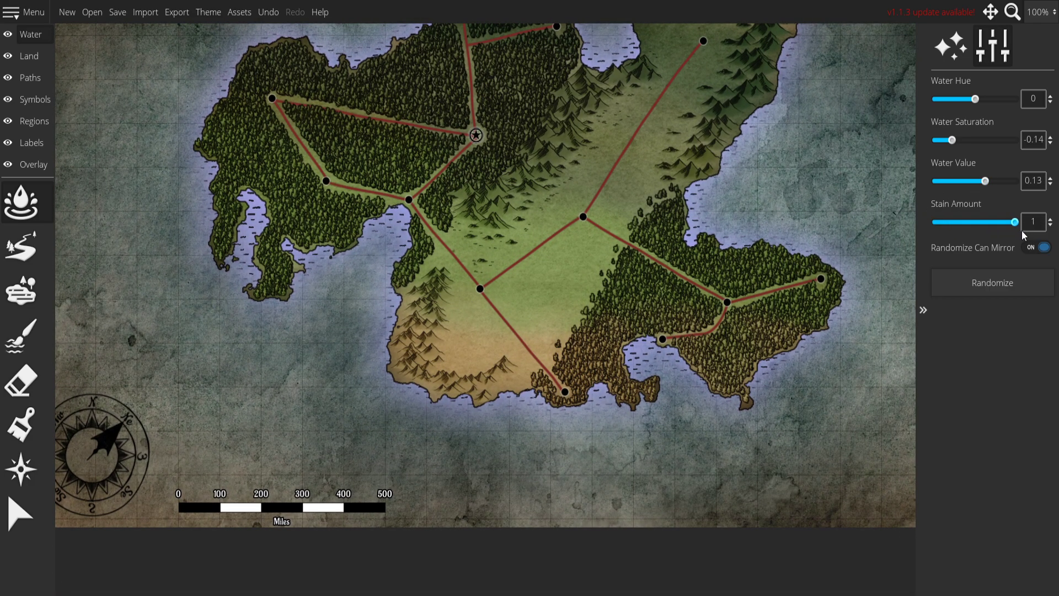
left_click_drag(694, 190, 677, 229)
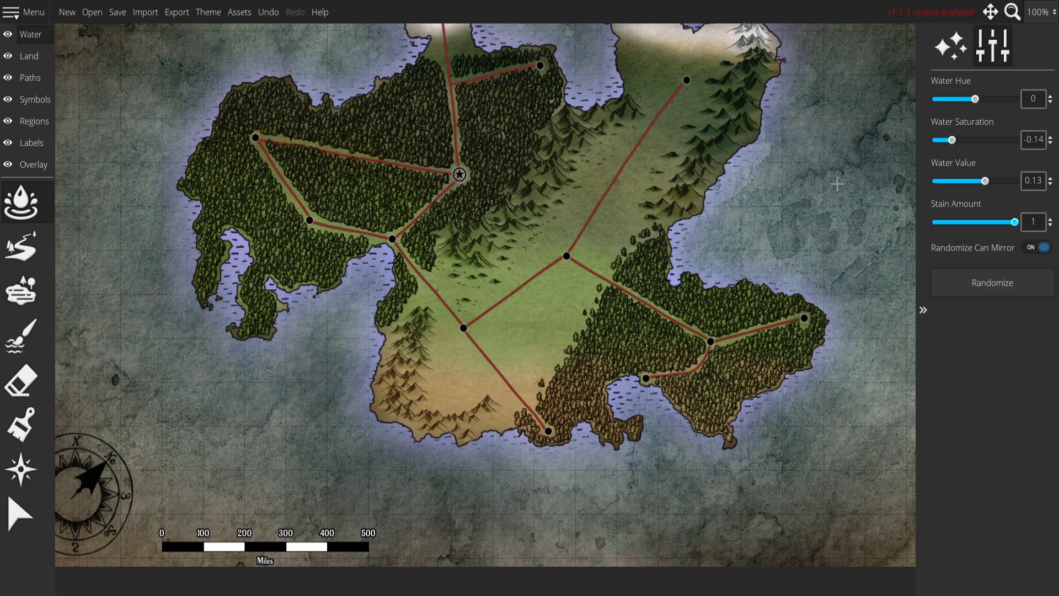
Try an irregular lake and a freshwater brush stroke on the southwestern plain, and undo both.
left_click_drag(766, 215, 447, 156)
left_click(21, 291)
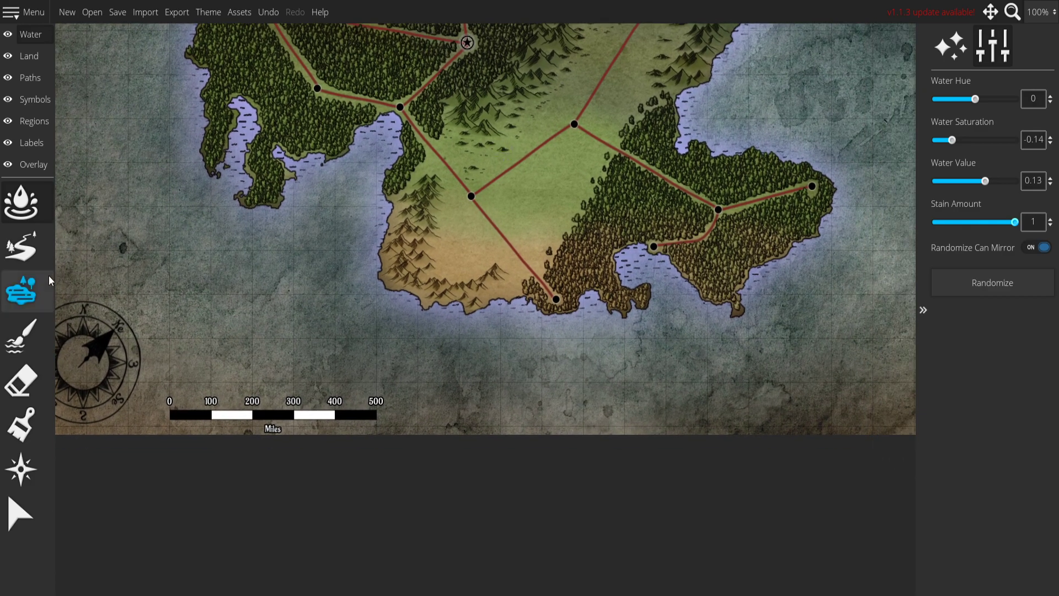
left_click(466, 243)
left_click_drag(632, 177, 589, 371)
scroll(588, 359, "down", 1)
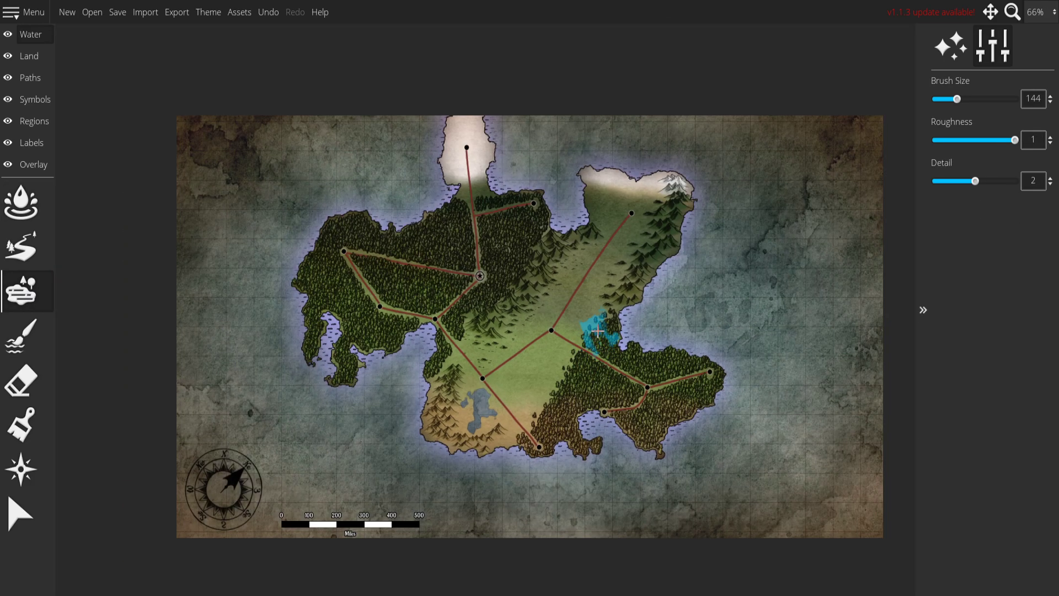
scroll(538, 396, "up", 1)
left_click_drag(538, 398, 597, 361)
key("ctrl+z")
left_click(21, 335)
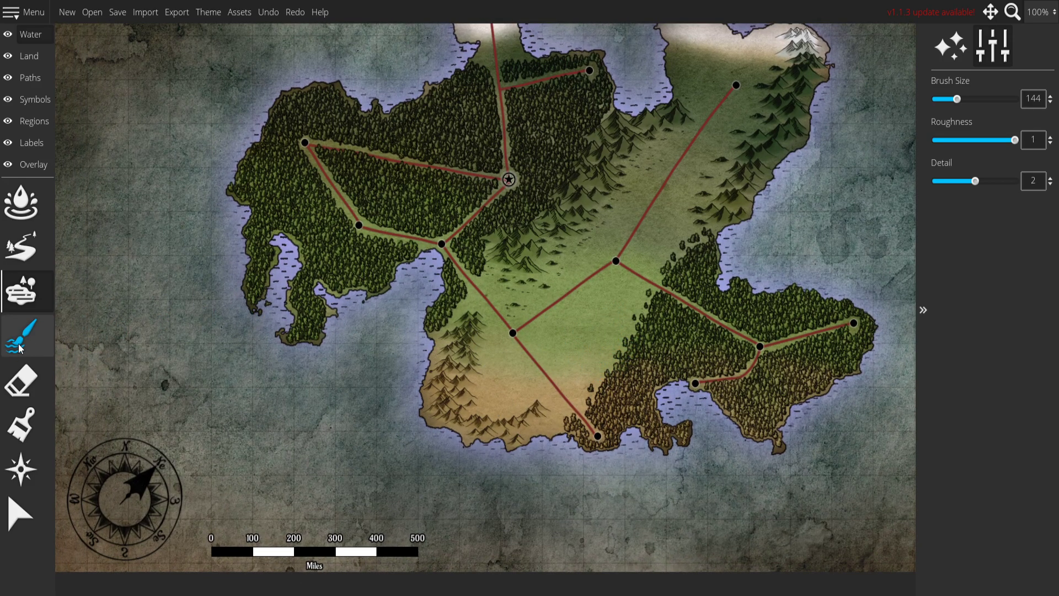
left_click_drag(507, 377, 491, 380)
key("ctrl+z")
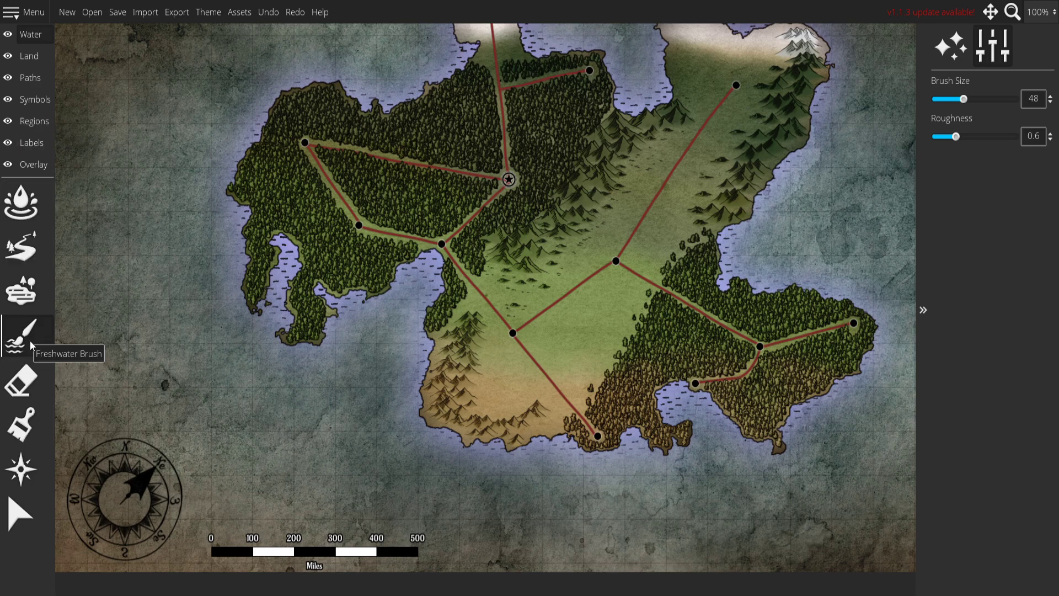
Choose the shaded pine tree symbol and place a test row at symbol scale 60 near the northeastern peninsula's western shore.
mouse_move(331, 382)
left_mouse_down()
mouse_move(322, 320)
mouse_move(282, 336)
left_mouse_up()
left_click_drag(391, 298, 422, 353)
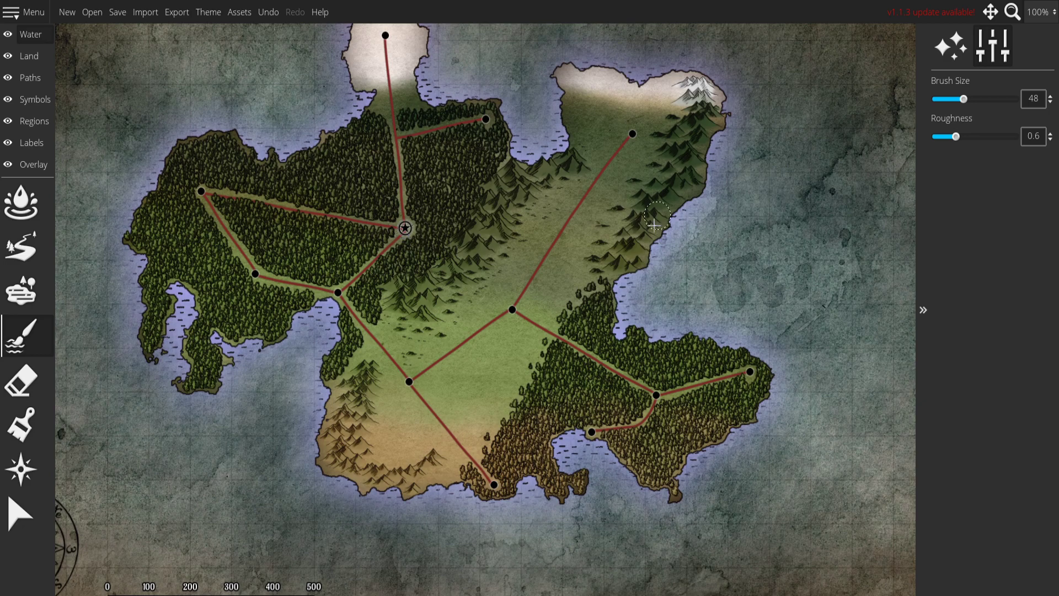
left_click_drag(656, 216, 598, 248)
scroll(599, 248, "up", 3)
left_click_drag(694, 35, 607, 323)
scroll(577, 301, "up", 1)
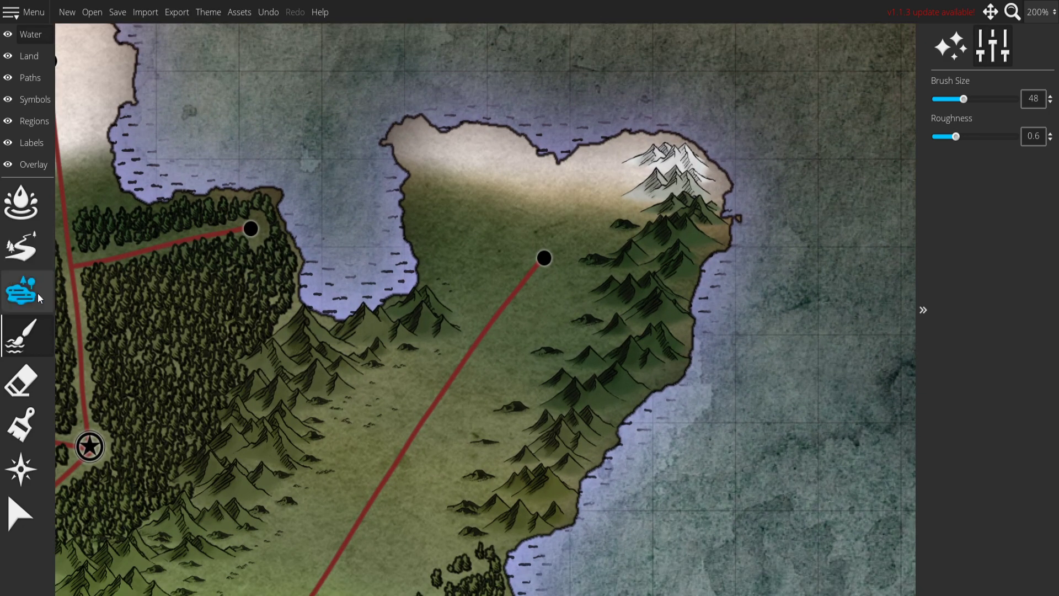
left_click(35, 100)
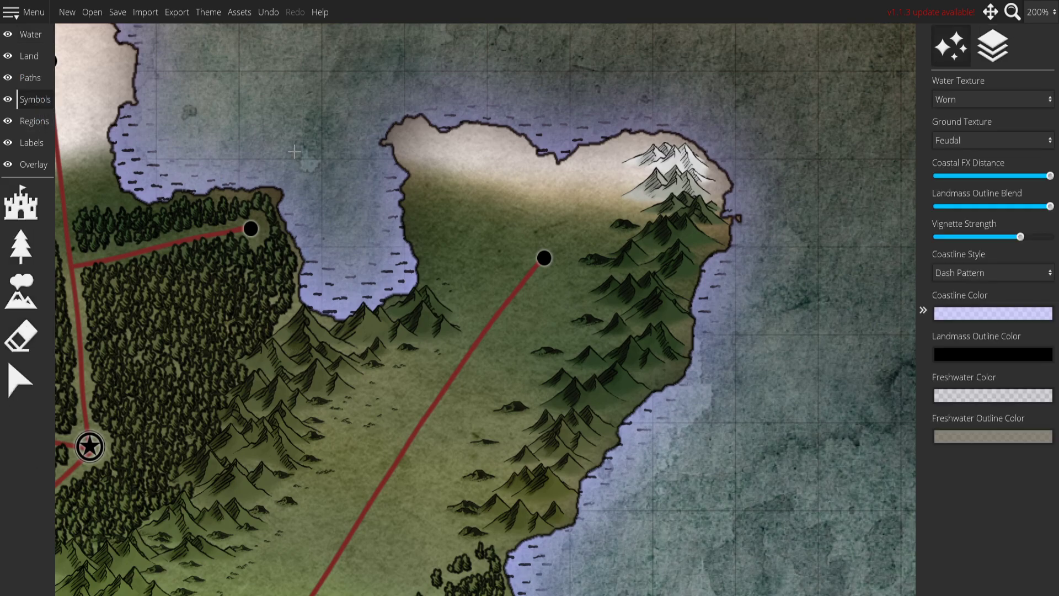
left_click(35, 249)
left_click(1028, 442)
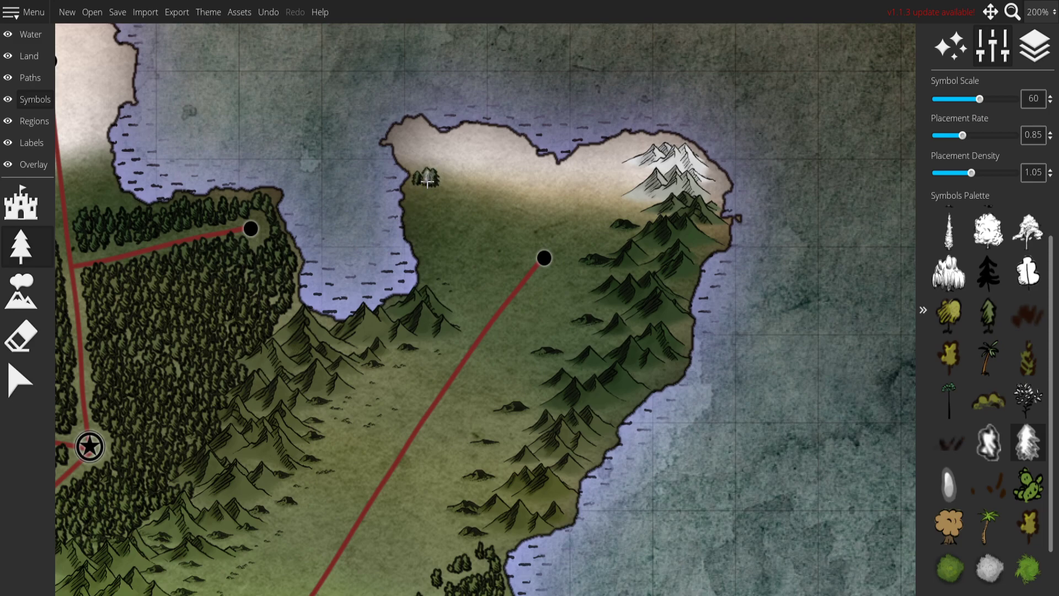
scroll(444, 209, "up", 2)
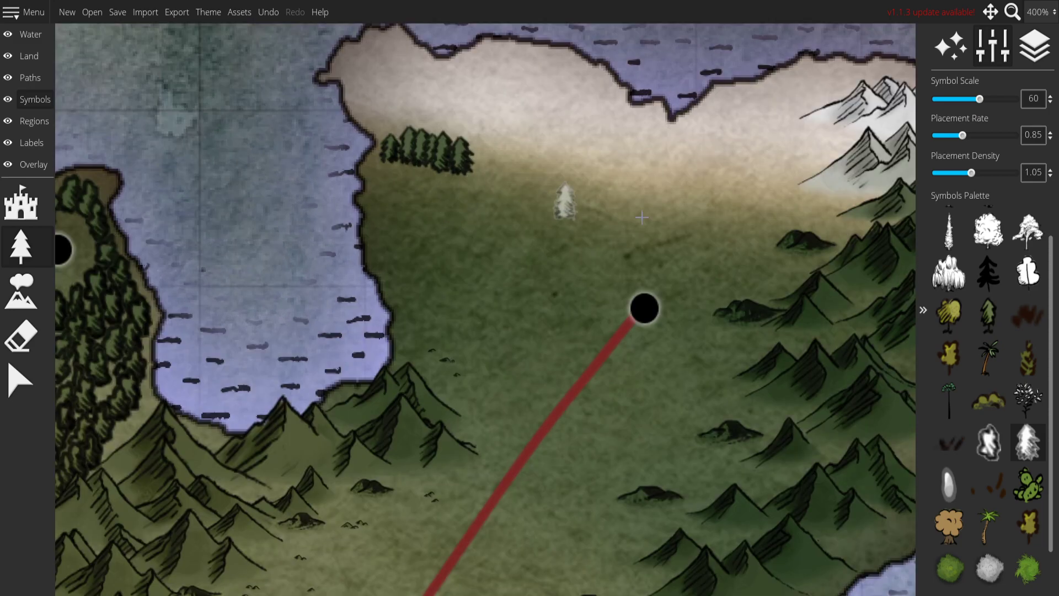
Set the pines' placement rate and placement density to 0.25, and undo the test row.
left_click_drag(963, 135, 933, 136)
left_click_drag(972, 173, 932, 173)
key("ctrl+z")
key("ctrl+z")
key("ctrl+z")
key("ctrl+z")
key("ctrl+z")
key("ctrl+z")
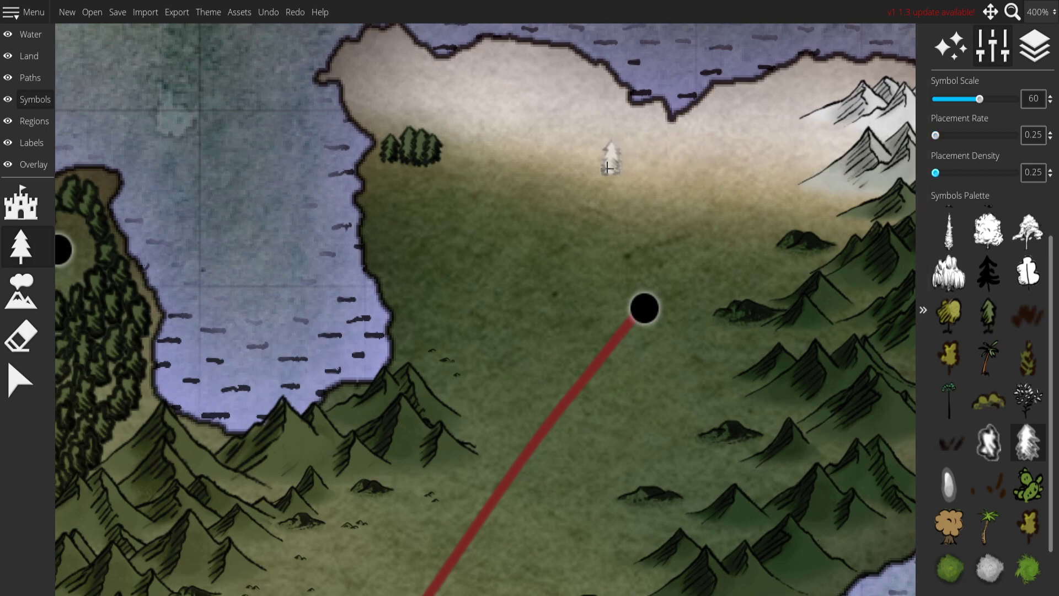
Line the northeastern peninsula's western shore with pines and continue the row south of the town, across to the eastern mountains.
left_click(391, 157)
mouse_move(391, 157)
left_mouse_down()
mouse_move(386, 204)
mouse_move(375, 202)
mouse_move(394, 214)
mouse_move(373, 248)
mouse_move(394, 253)
mouse_move(401, 273)
mouse_move(416, 382)
mouse_move(416, 373)
mouse_move(463, 419)
mouse_move(418, 387)
mouse_move(471, 420)
mouse_move(474, 441)
left_mouse_up()
left_click_drag(469, 486, 454, 355)
mouse_move(472, 331)
left_mouse_down()
mouse_move(423, 357)
mouse_move(455, 354)
mouse_move(465, 341)
mouse_move(577, 364)
left_mouse_up()
left_click(540, 347)
left_click(572, 354)
mouse_move(657, 385)
left_mouse_down()
mouse_move(531, 389)
mouse_move(462, 443)
mouse_move(394, 402)
mouse_move(404, 414)
mouse_move(396, 419)
mouse_move(457, 416)
mouse_move(474, 406)
mouse_move(434, 402)
mouse_move(481, 383)
mouse_move(479, 404)
mouse_move(503, 419)
mouse_move(503, 405)
mouse_move(530, 394)
left_mouse_up()
mouse_move(640, 378)
left_mouse_down()
mouse_move(556, 417)
mouse_move(529, 412)
mouse_move(555, 425)
mouse_move(539, 411)
mouse_move(505, 422)
mouse_move(518, 414)
mouse_move(508, 385)
left_mouse_up()
Fill the peninsula's snowy northwestern tip with pines and start a row eastward along the northern shore.
left_click_drag(560, 285, 591, 399)
mouse_move(214, 156)
left_mouse_down()
mouse_move(188, 150)
mouse_move(190, 138)
mouse_move(208, 166)
mouse_move(195, 160)
mouse_move(179, 105)
mouse_move(194, 89)
mouse_move(222, 86)
mouse_move(254, 111)
mouse_move(205, 105)
mouse_move(239, 115)
mouse_move(175, 117)
mouse_move(162, 104)
mouse_move(177, 75)
left_mouse_up()
scroll(401, 254, "down", 2)
left_click_drag(384, 302, 505, 356)
scroll(505, 356, "up", 1)
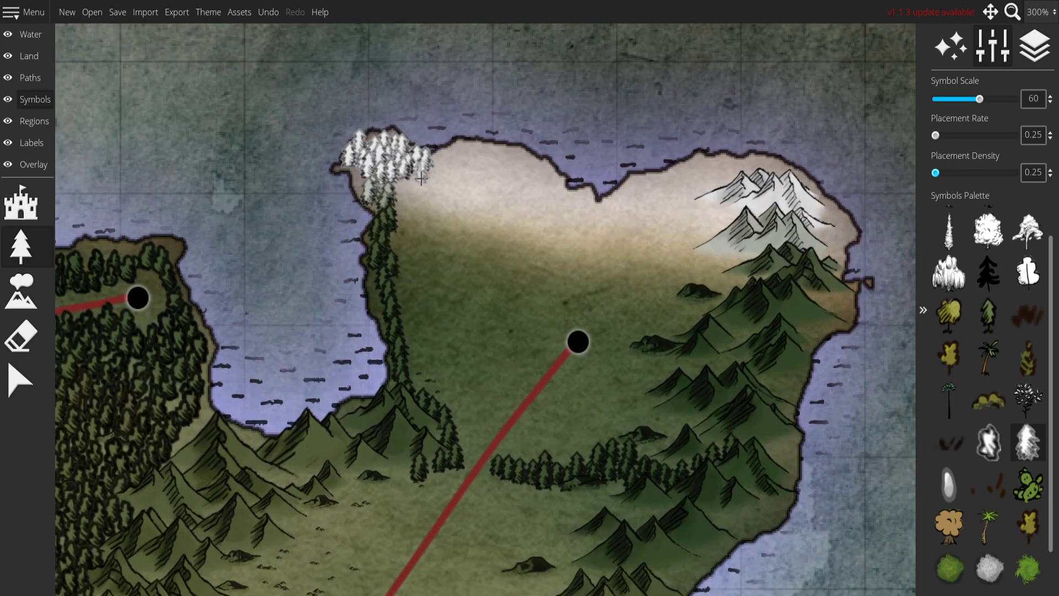
left_click_drag(443, 160, 469, 155)
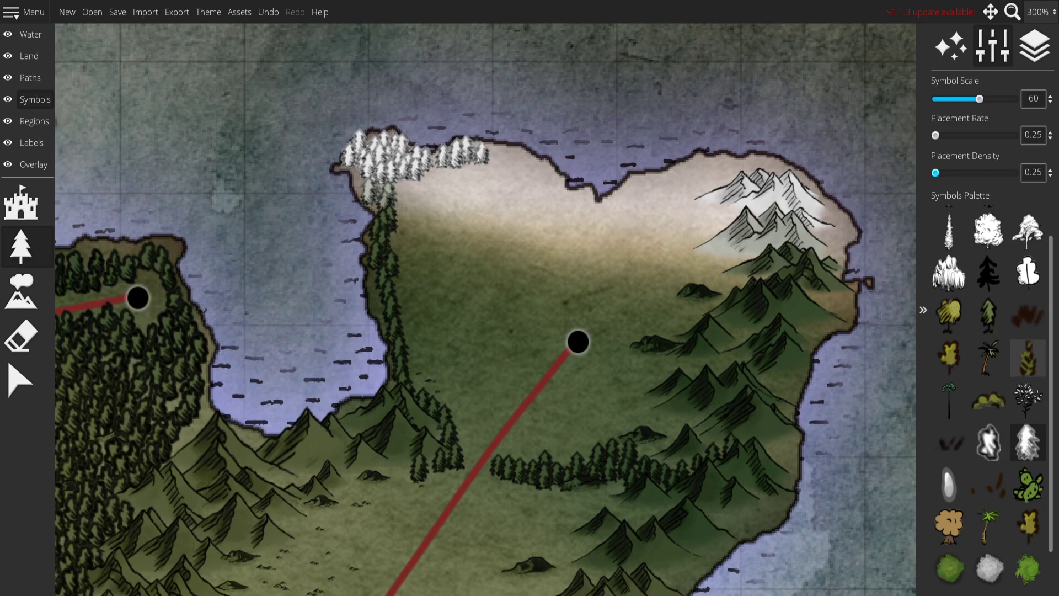
Try the smooth oval tree symbol on the open ground north of the town, and undo it.
left_click(949, 484)
left_click_drag(526, 243, 593, 251)
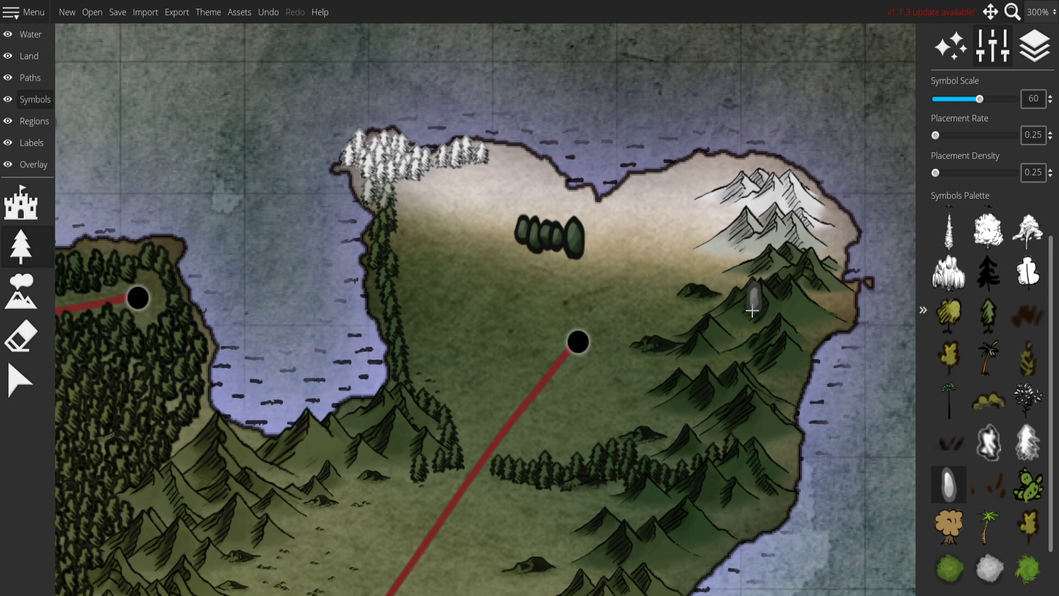
key("ctrl+z")
key("ctrl+z")
key("ctrl+z")
key("ctrl+z")
key("ctrl+z")
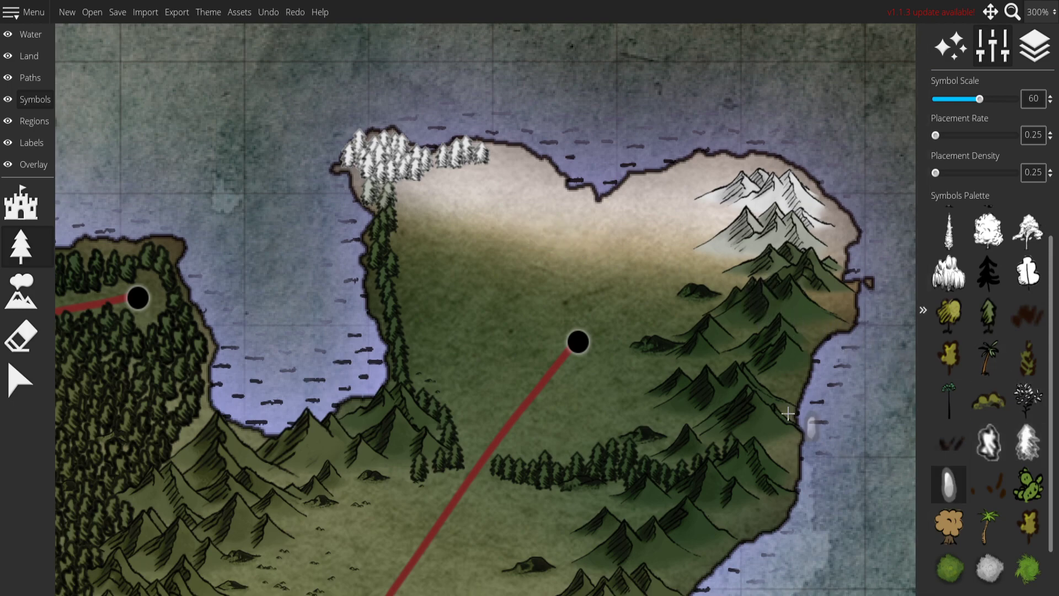
left_click(558, 254)
key("ctrl+z")
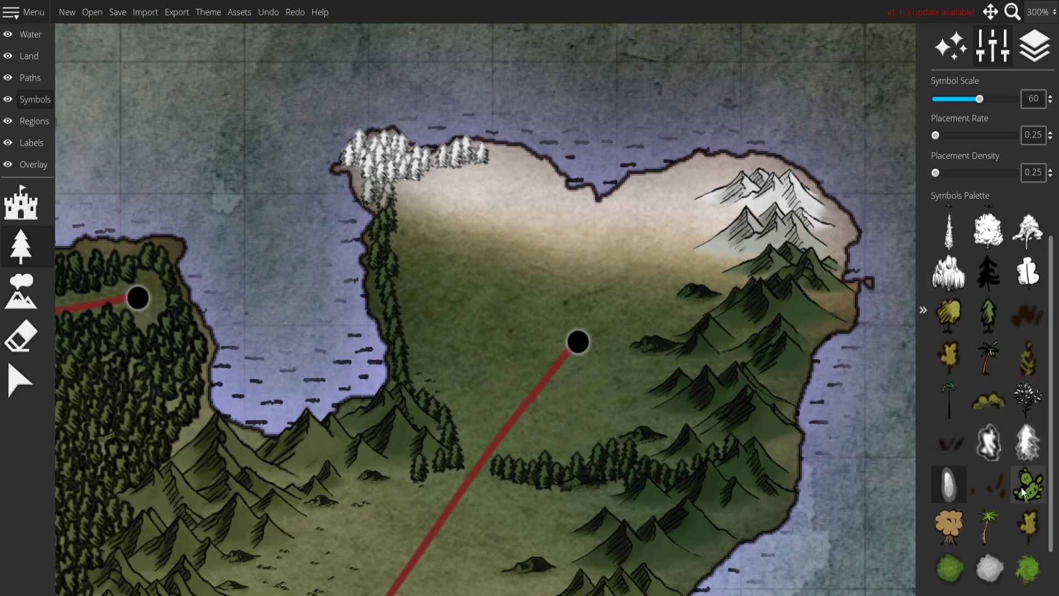
Extend the snowy pine forest along the northern shore toward the coastal notch with the shaded pine, and thicken it southward.
left_click(1002, 453)
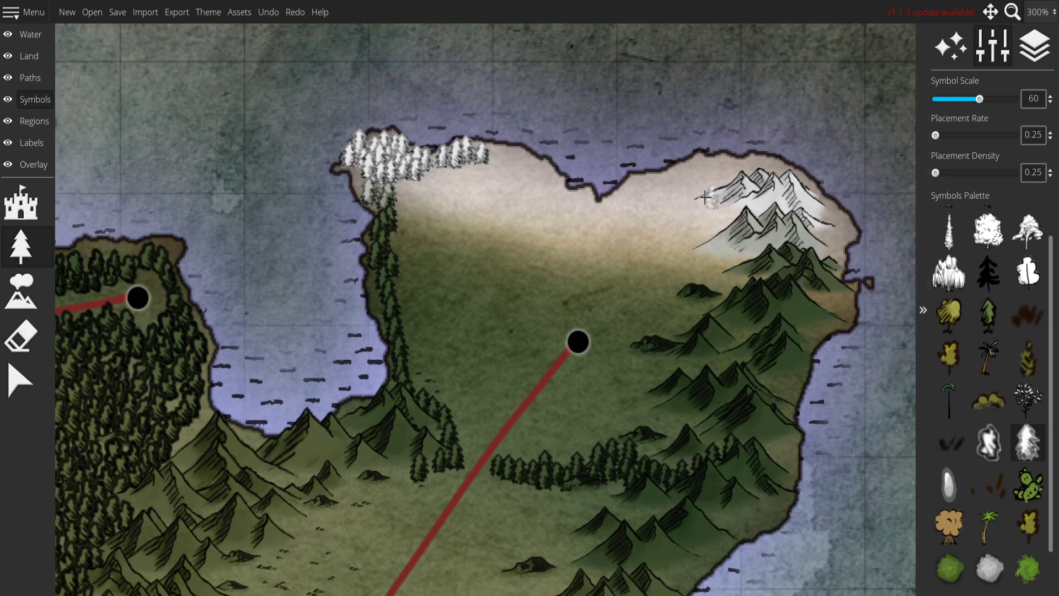
left_click(503, 161)
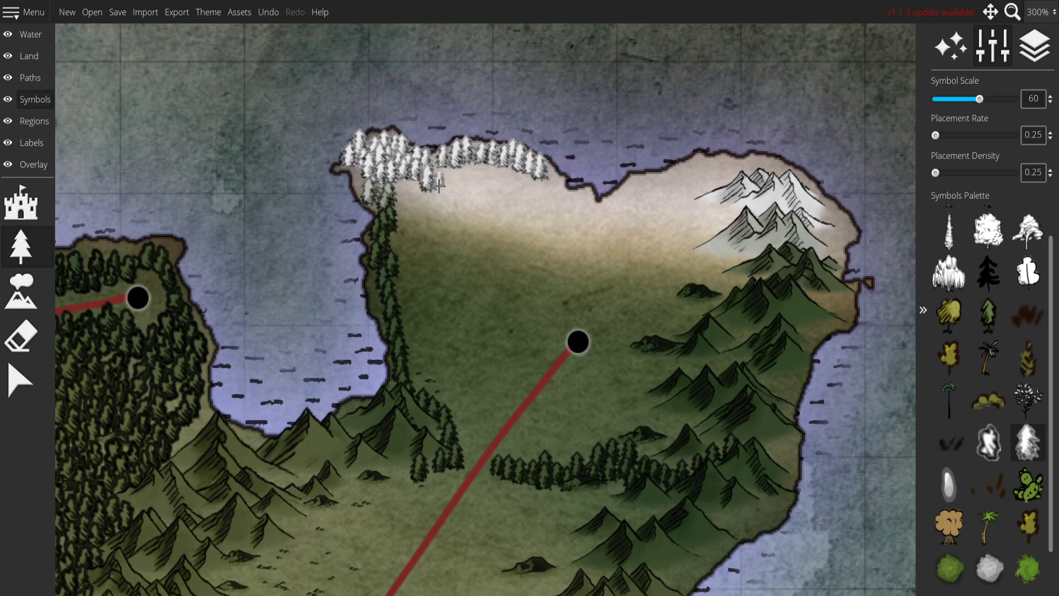
left_click_drag(436, 175, 480, 172)
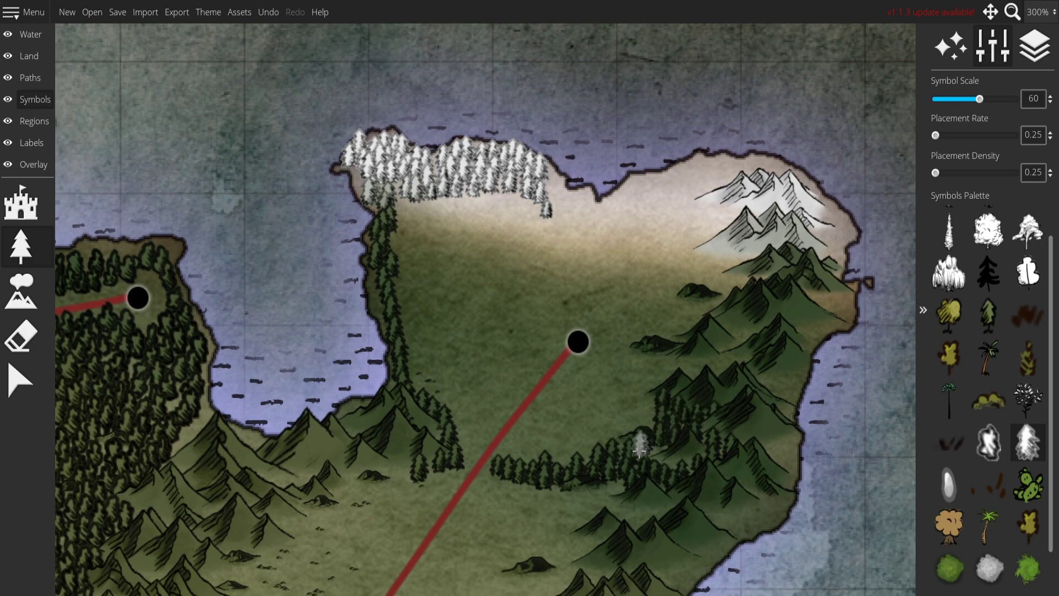
Thicken the pines beside the eastern mountains and run a diagonal pine line from the snowy forest down to the range.
left_click_drag(626, 432, 601, 441)
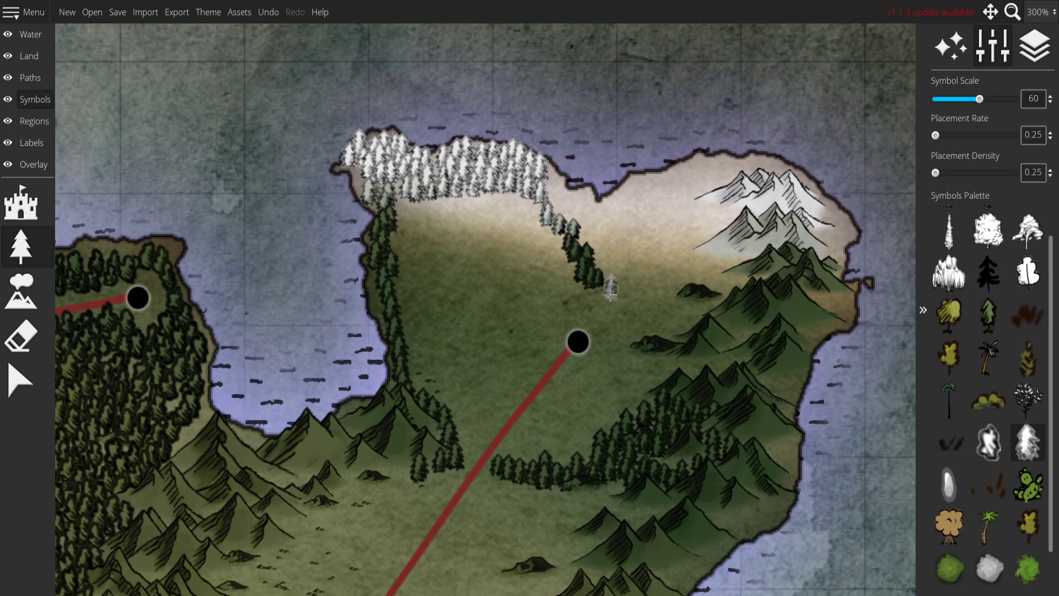
mouse_move(625, 295)
left_mouse_down()
mouse_move(638, 330)
mouse_move(676, 333)
left_mouse_up()
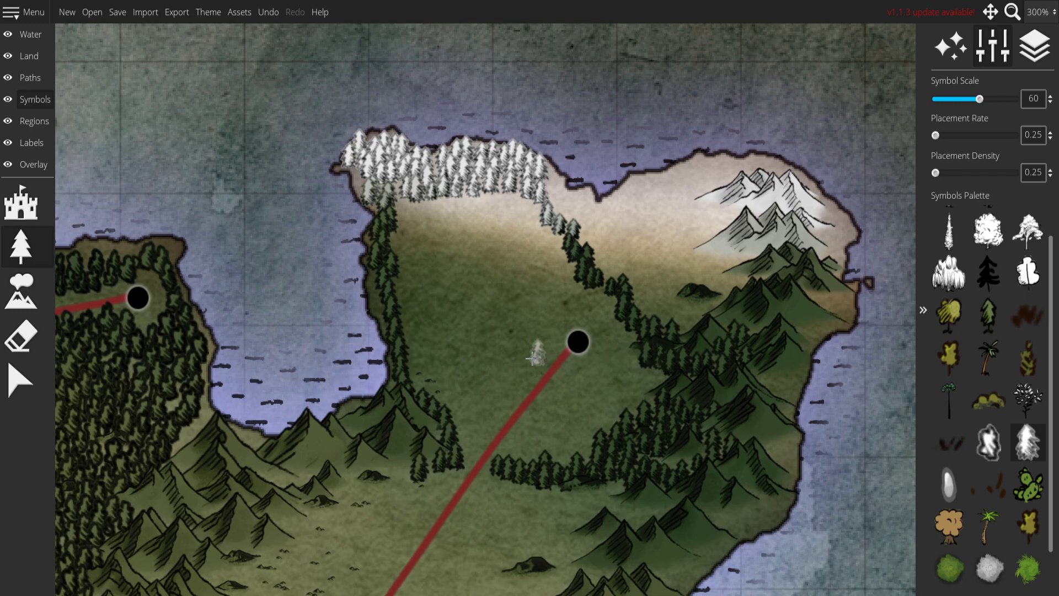
Scatter more pines below the southern tree row on both sides of the road to soften the forest's edge.
left_click_drag(534, 331, 502, 220)
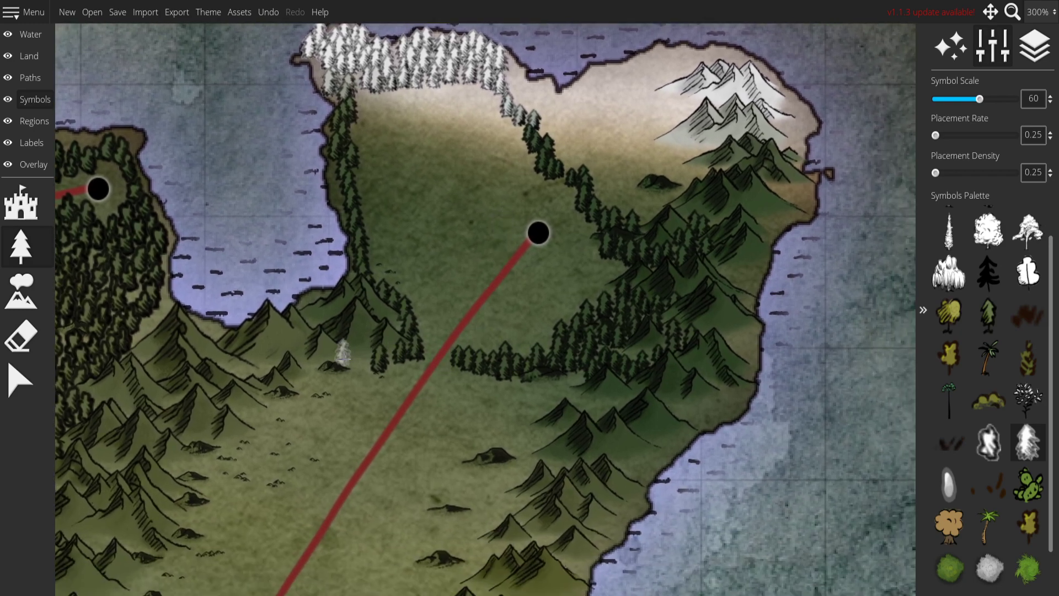
mouse_move(377, 365)
left_mouse_down()
mouse_move(398, 392)
mouse_move(383, 387)
mouse_move(385, 407)
mouse_move(400, 387)
mouse_move(445, 413)
mouse_move(487, 402)
mouse_move(461, 389)
mouse_move(473, 404)
mouse_move(487, 395)
mouse_move(502, 430)
mouse_move(518, 407)
mouse_move(543, 404)
mouse_move(535, 419)
mouse_move(512, 393)
mouse_move(600, 406)
mouse_move(559, 396)
mouse_move(596, 383)
mouse_move(609, 359)
left_mouse_up()
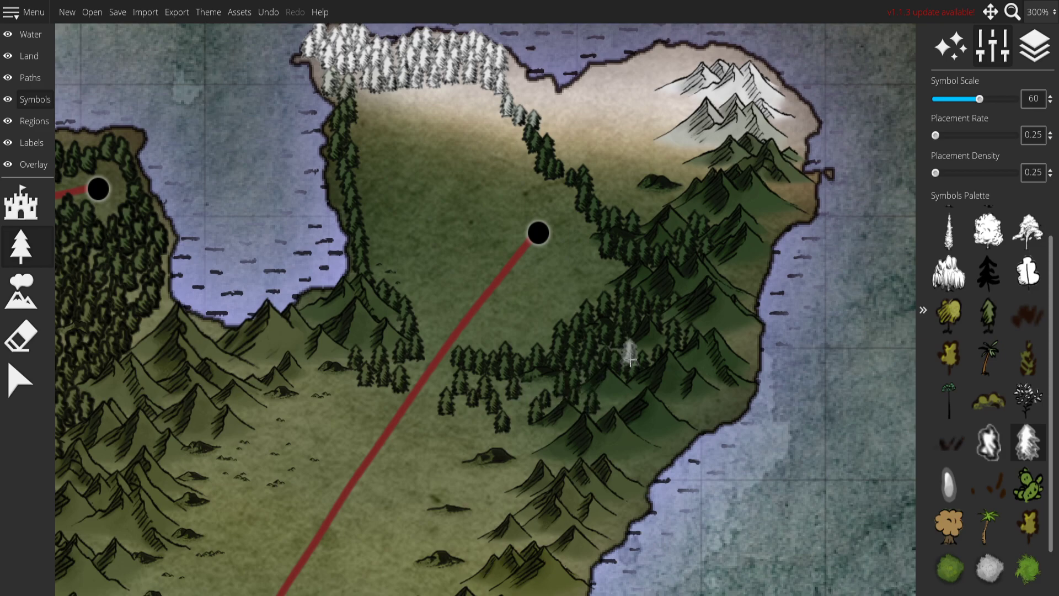
mouse_move(585, 325)
left_mouse_down()
mouse_move(544, 307)
mouse_move(633, 331)
left_mouse_up()
Fill the northeastern peninsula's western half with dense pines, from the snowy forest down toward the road, leaving narrow clearings between the stands.
left_click_drag(597, 283, 561, 355)
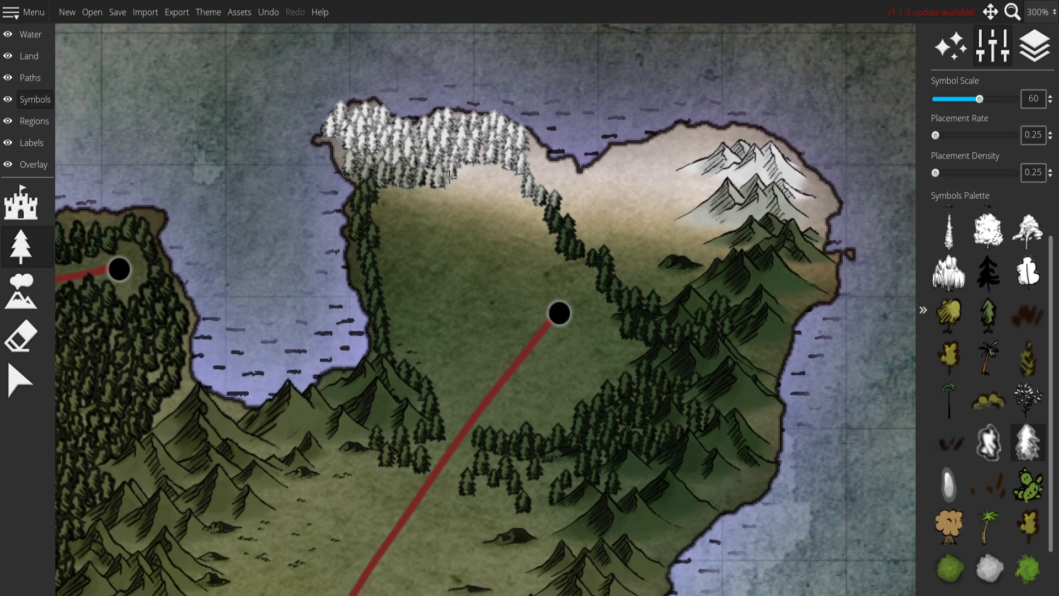
mouse_move(428, 176)
left_mouse_down()
mouse_move(504, 187)
mouse_move(459, 176)
mouse_move(498, 176)
mouse_move(486, 176)
mouse_move(530, 201)
mouse_move(518, 186)
mouse_move(508, 205)
mouse_move(478, 188)
mouse_move(388, 191)
mouse_move(426, 199)
mouse_move(377, 214)
mouse_move(390, 295)
mouse_move(433, 285)
mouse_move(432, 234)
mouse_move(446, 198)
mouse_move(466, 252)
mouse_move(448, 271)
left_mouse_up()
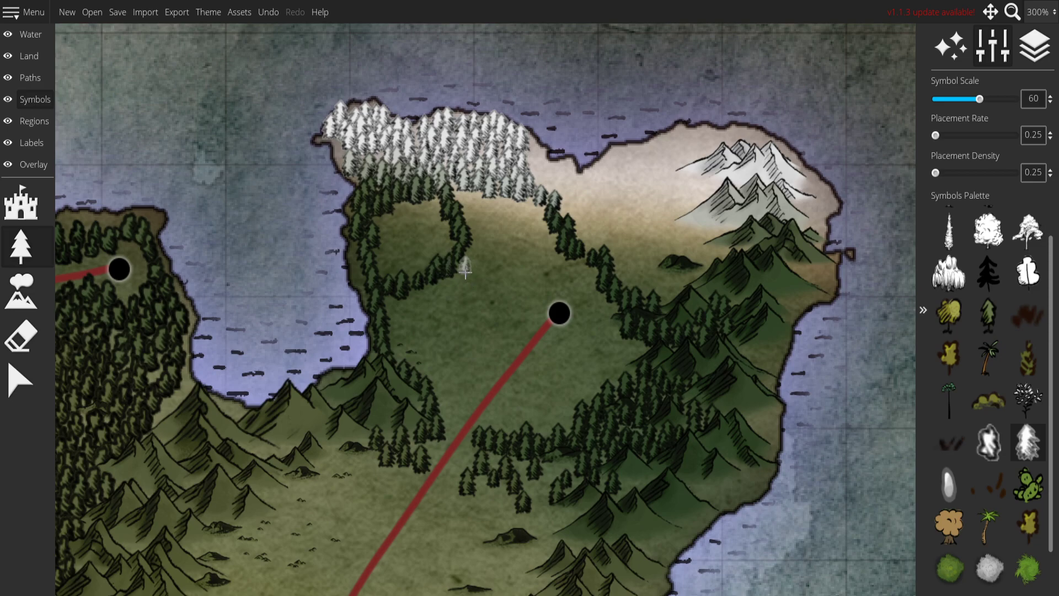
mouse_move(433, 215)
left_mouse_down()
mouse_move(377, 224)
mouse_move(425, 226)
mouse_move(424, 216)
mouse_move(451, 252)
mouse_move(394, 237)
left_mouse_up()
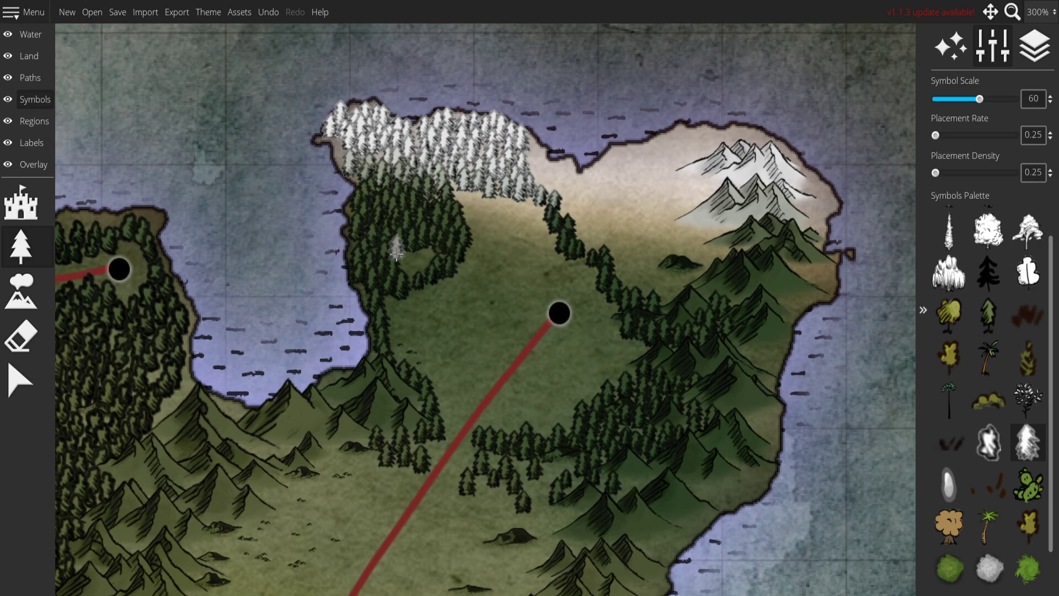
mouse_move(403, 256)
left_mouse_down()
mouse_move(428, 252)
mouse_move(407, 271)
left_mouse_up()
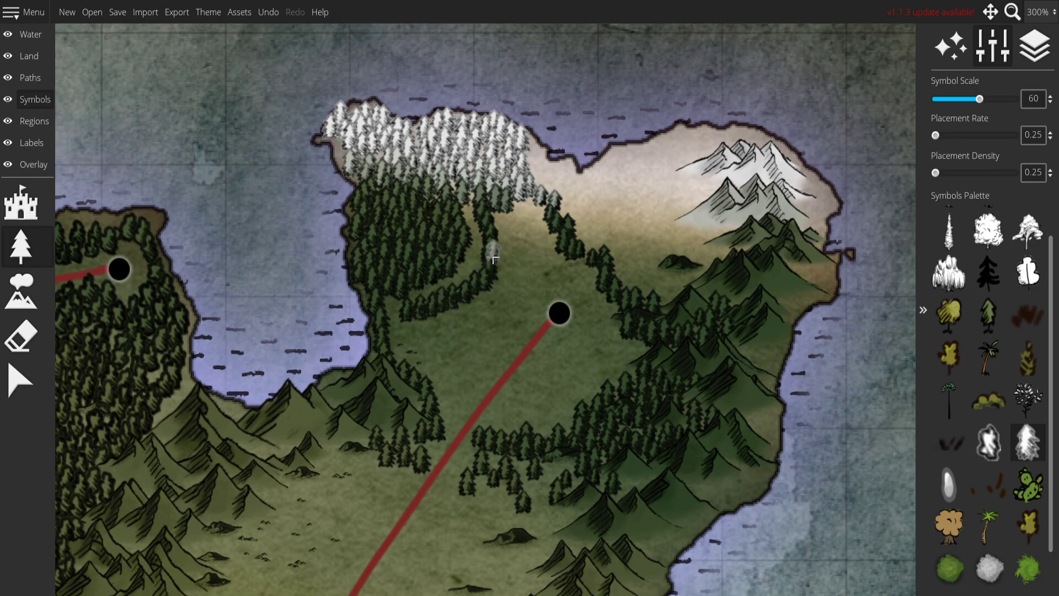
mouse_move(512, 253)
left_mouse_down()
mouse_move(557, 245)
mouse_move(505, 241)
mouse_move(503, 216)
mouse_move(534, 212)
left_mouse_up()
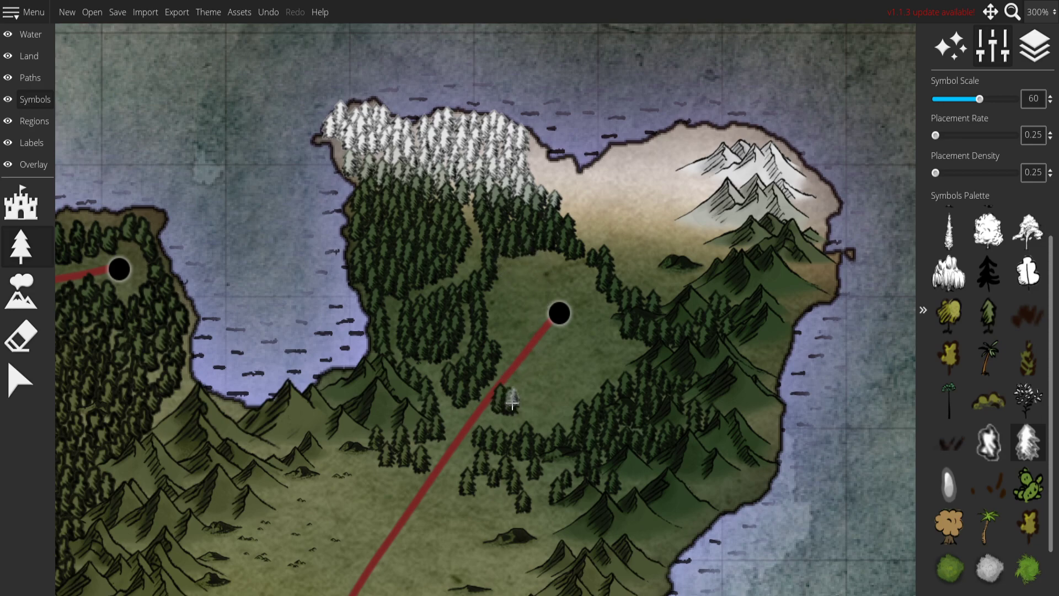
Fill the ground around the peninsula's town with pines up to the eastern mountains, and scatter single pines along the forest's northeastern edge.
left_click(513, 397)
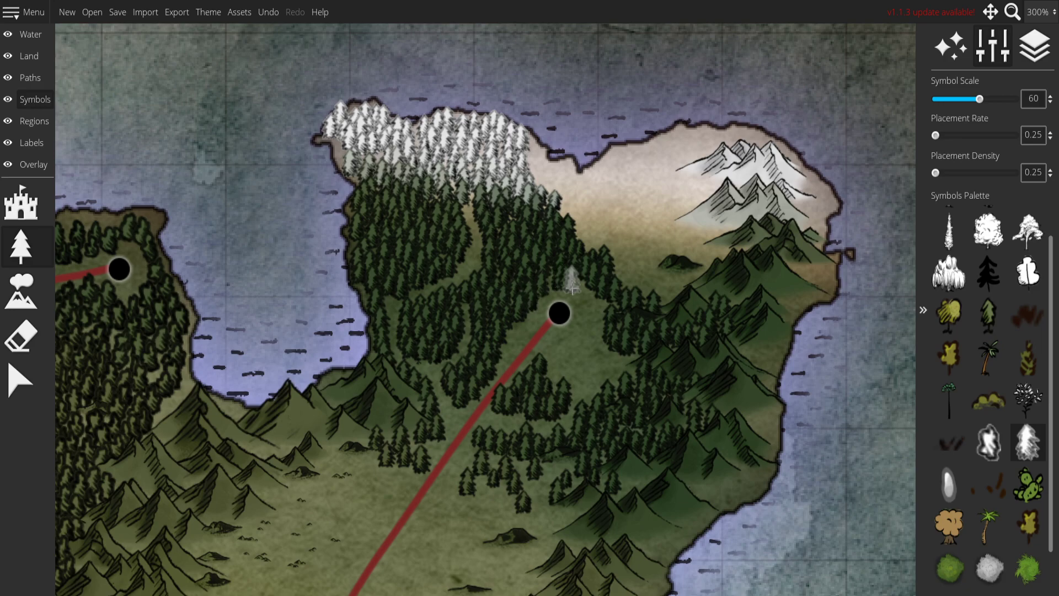
mouse_move(586, 301)
left_mouse_down()
mouse_move(553, 379)
mouse_move(591, 359)
mouse_move(599, 336)
mouse_move(596, 352)
mouse_move(618, 364)
left_mouse_up()
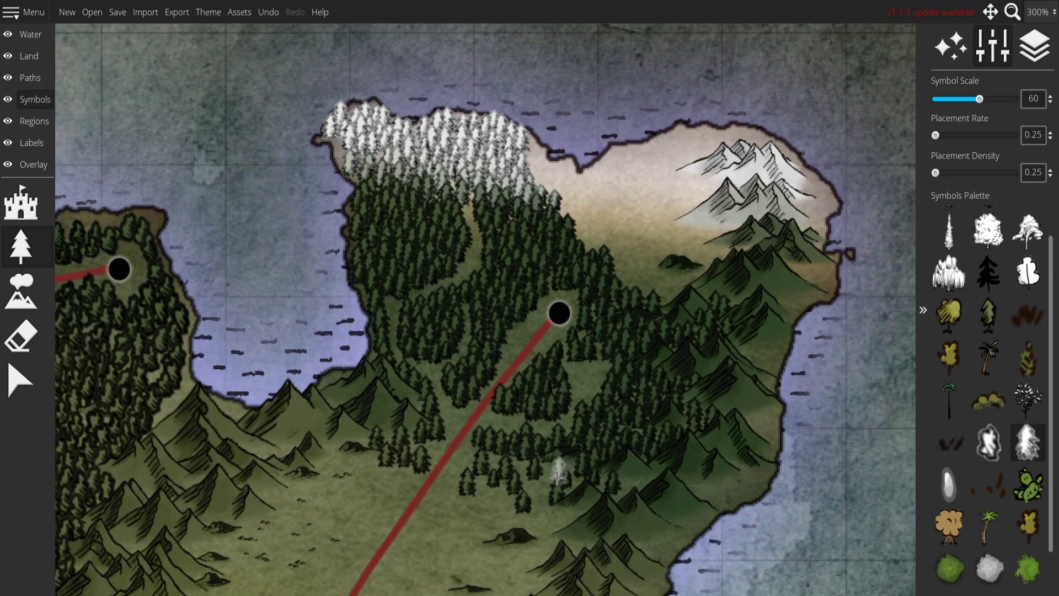
mouse_move(545, 181)
left_mouse_down()
mouse_move(572, 197)
mouse_move(570, 220)
mouse_move(595, 213)
mouse_move(592, 254)
mouse_move(617, 242)
mouse_move(624, 270)
mouse_move(668, 284)
left_mouse_up()
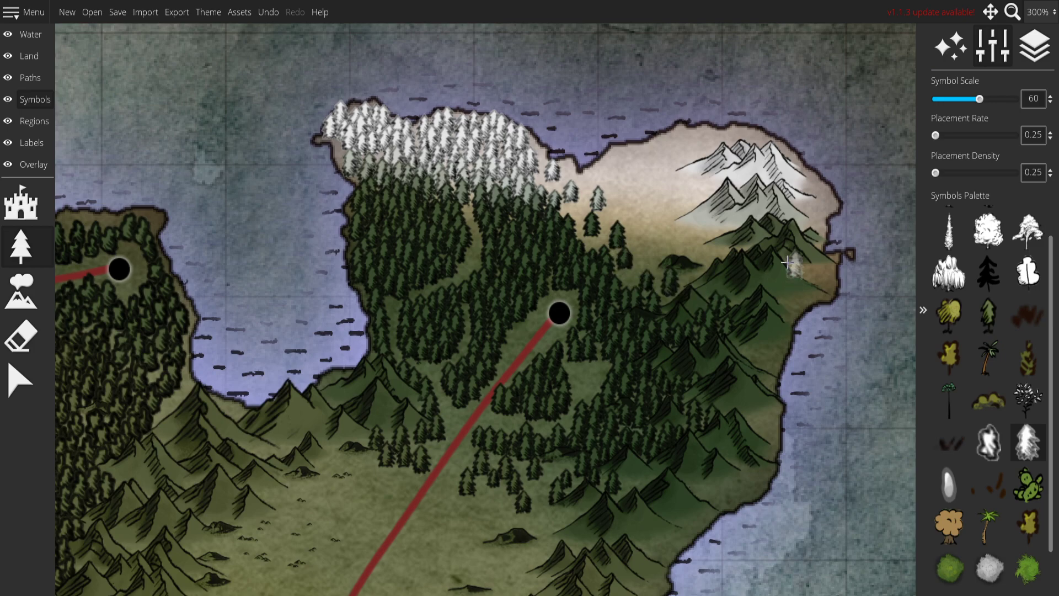
Look over the whole continent, comparing the new pine forest with the central mountains, the open plain and the southern coast.
scroll(657, 316, "down", 5)
scroll(656, 317, "up", 4)
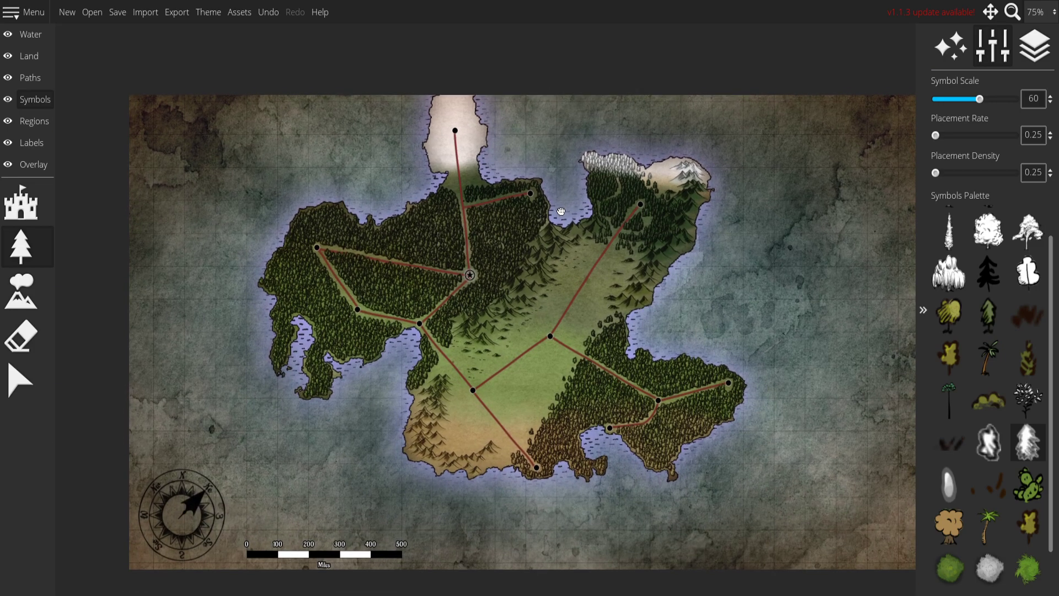
scroll(726, 207, "up", 2)
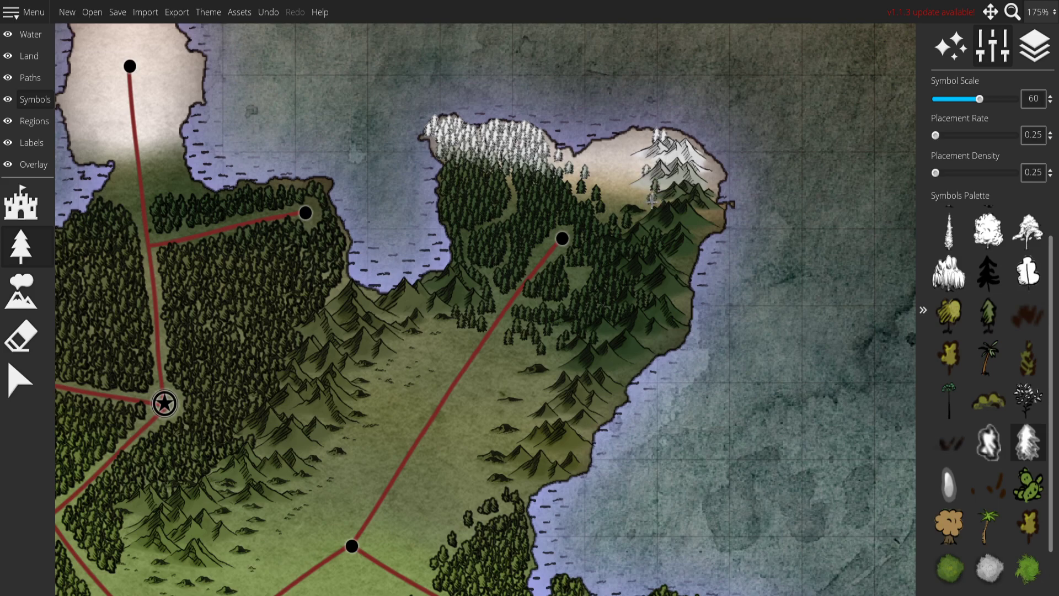
left_click_drag(548, 216, 728, 101)
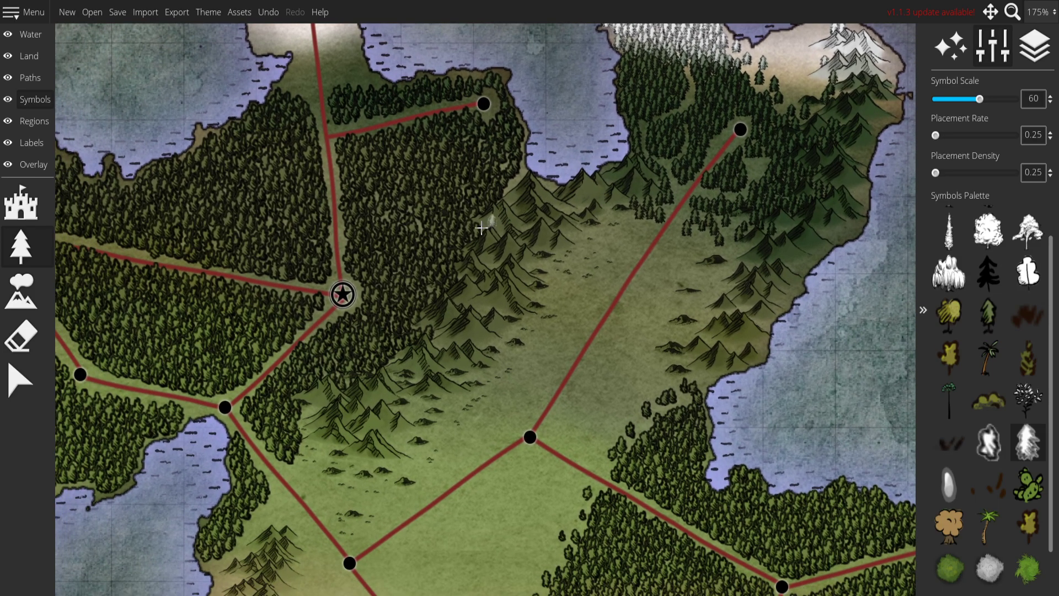
scroll(655, 216, "down", 3)
left_click_drag(654, 216, 546, 287)
scroll(546, 287, "up", 2)
left_click_drag(466, 274, 574, 226)
scroll(538, 345, "down", 2)
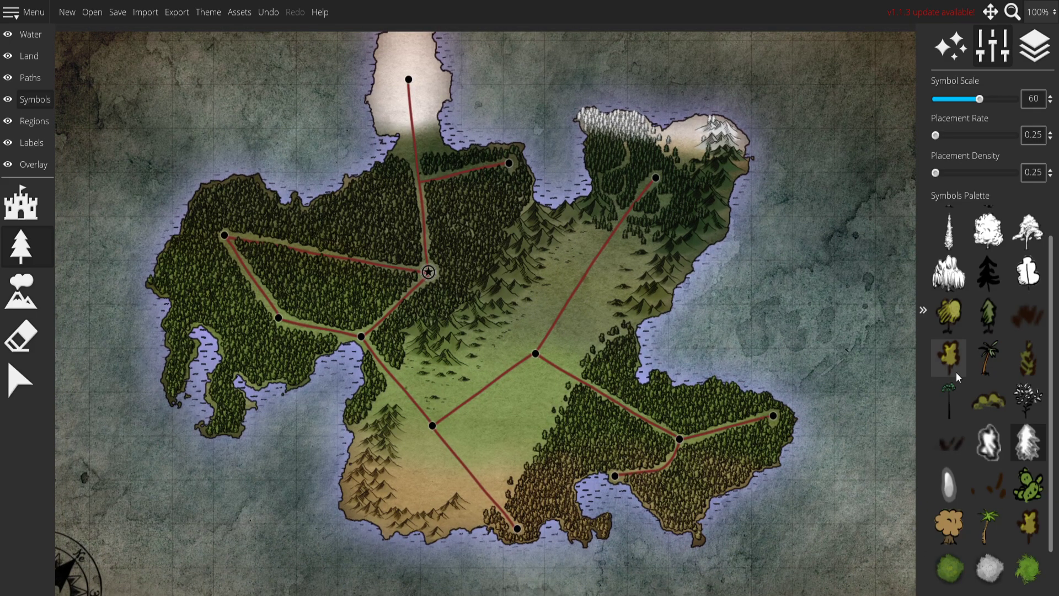
left_click_drag(488, 402, 491, 326)
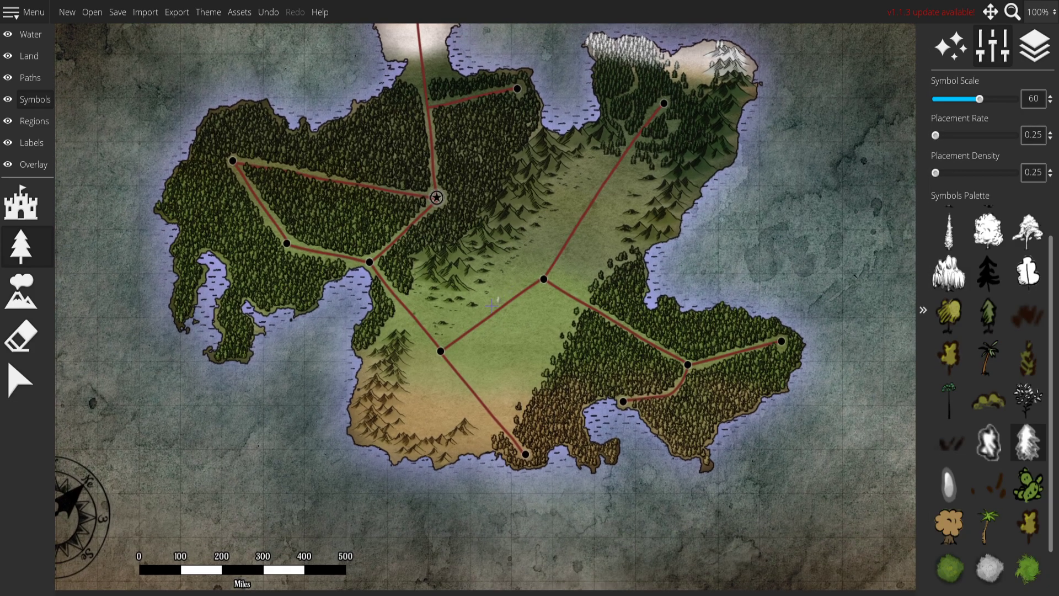
With the shaded leafy tree symbol, place a grove just southwest of the junction town and another beside the southwestern mountains on the sandy ground.
scroll(491, 326, "up", 3)
left_click_drag(459, 362, 532, 237)
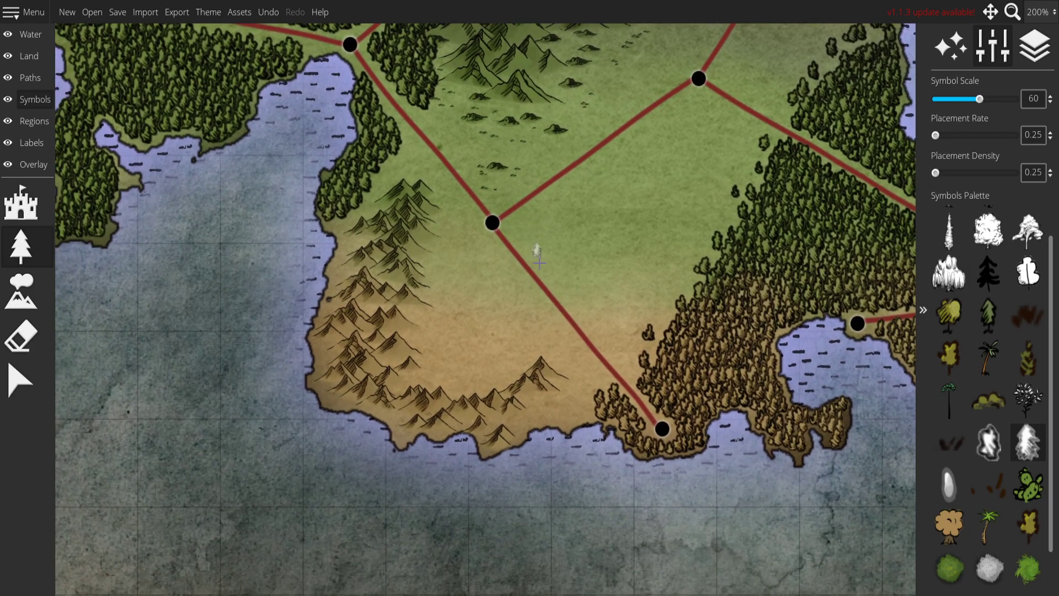
scroll(519, 287, "up", 5)
left_click(988, 441)
left_click(413, 193)
left_click_drag(423, 205, 464, 242)
mouse_move(407, 212)
left_mouse_down()
mouse_move(450, 241)
mouse_move(412, 220)
mouse_move(407, 249)
mouse_move(398, 231)
mouse_move(394, 239)
mouse_move(393, 266)
mouse_move(424, 255)
mouse_move(421, 239)
mouse_move(456, 249)
mouse_move(423, 249)
left_mouse_up()
mouse_move(391, 306)
left_mouse_down()
mouse_move(412, 312)
mouse_move(366, 326)
mouse_move(356, 345)
mouse_move(387, 338)
mouse_move(413, 349)
mouse_move(379, 355)
mouse_move(374, 377)
left_mouse_up()
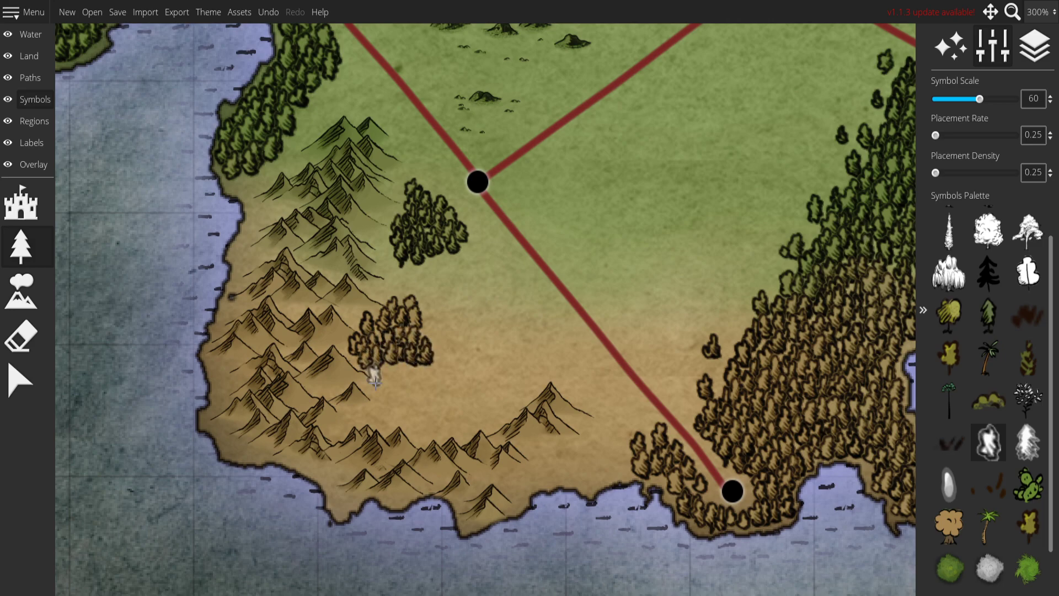
Fill a larger grove on the sandy ground inside the southwestern mountain arc, and add a small grove between it and the junction town.
mouse_move(538, 389)
left_mouse_down()
mouse_move(489, 403)
mouse_move(518, 389)
mouse_move(527, 365)
mouse_move(479, 347)
left_mouse_up()
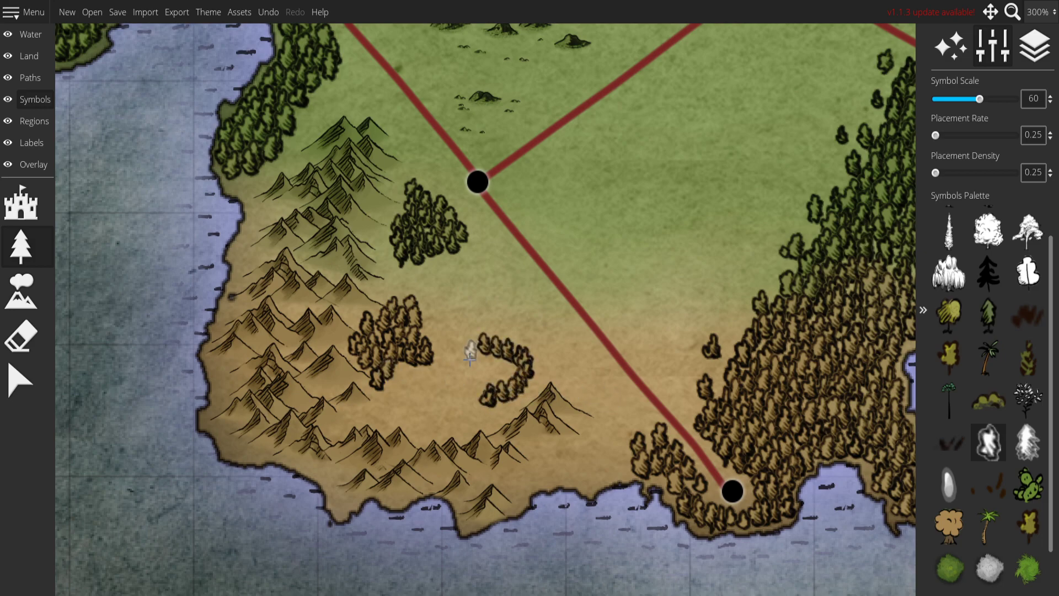
mouse_move(486, 393)
left_mouse_down()
mouse_move(448, 413)
mouse_move(426, 401)
mouse_move(453, 372)
mouse_move(448, 319)
mouse_move(502, 322)
mouse_move(496, 337)
mouse_move(454, 335)
mouse_move(476, 350)
mouse_move(450, 397)
mouse_move(473, 374)
mouse_move(487, 379)
mouse_move(494, 365)
mouse_move(481, 360)
mouse_move(512, 375)
left_mouse_up()
mouse_move(435, 278)
left_mouse_down()
mouse_move(466, 273)
mouse_move(454, 291)
mouse_move(491, 267)
mouse_move(501, 281)
left_mouse_up()
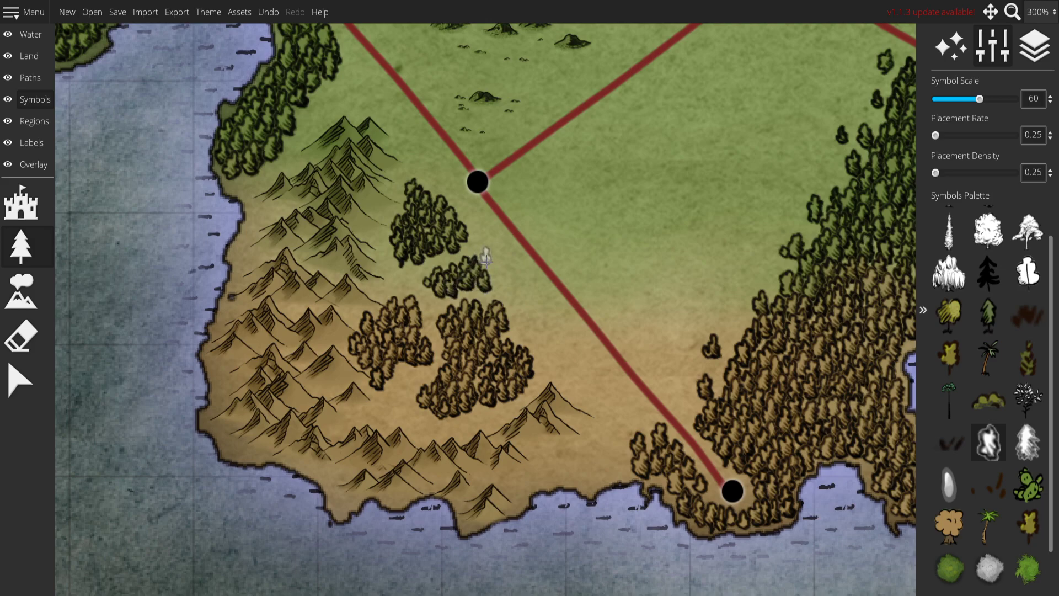
Examine the central plain, the snowy northern neck and the western forests for areas that still need trees.
scroll(733, 264, "down", 5)
left_click_drag(685, 264, 508, 283)
scroll(508, 284, "down", 2)
scroll(501, 326, "up", 3)
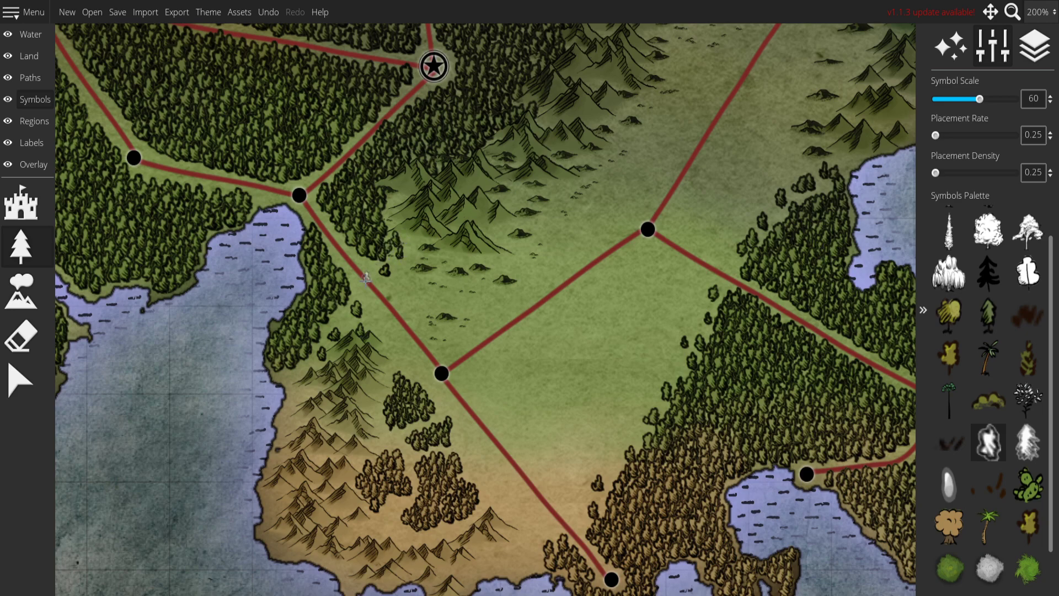
mouse_move(576, 275)
left_mouse_down()
mouse_move(530, 331)
mouse_move(473, 525)
mouse_move(635, 580)
left_mouse_up()
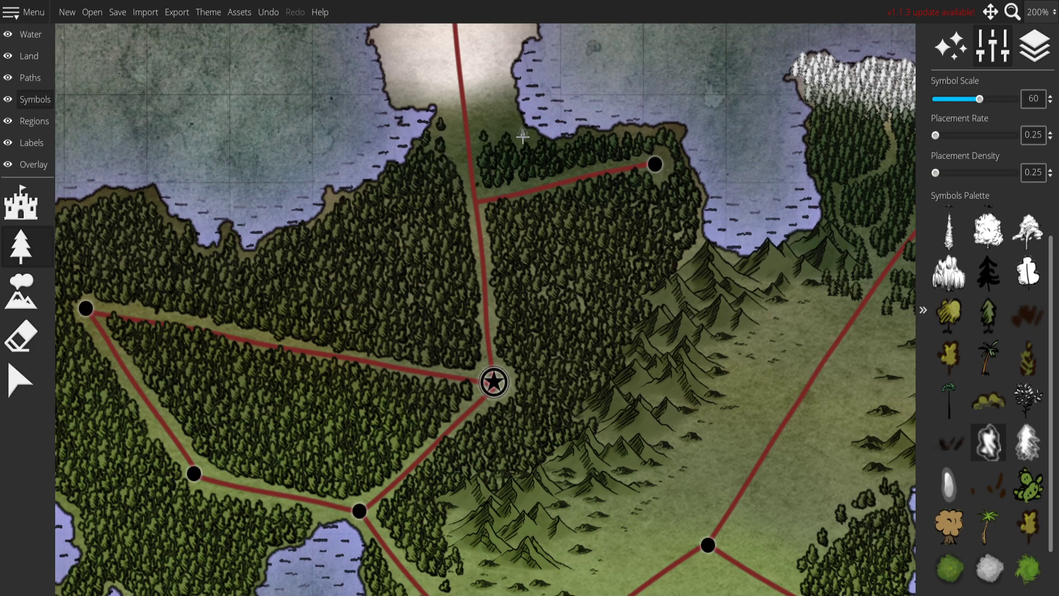
left_click_drag(701, 233, 689, 381)
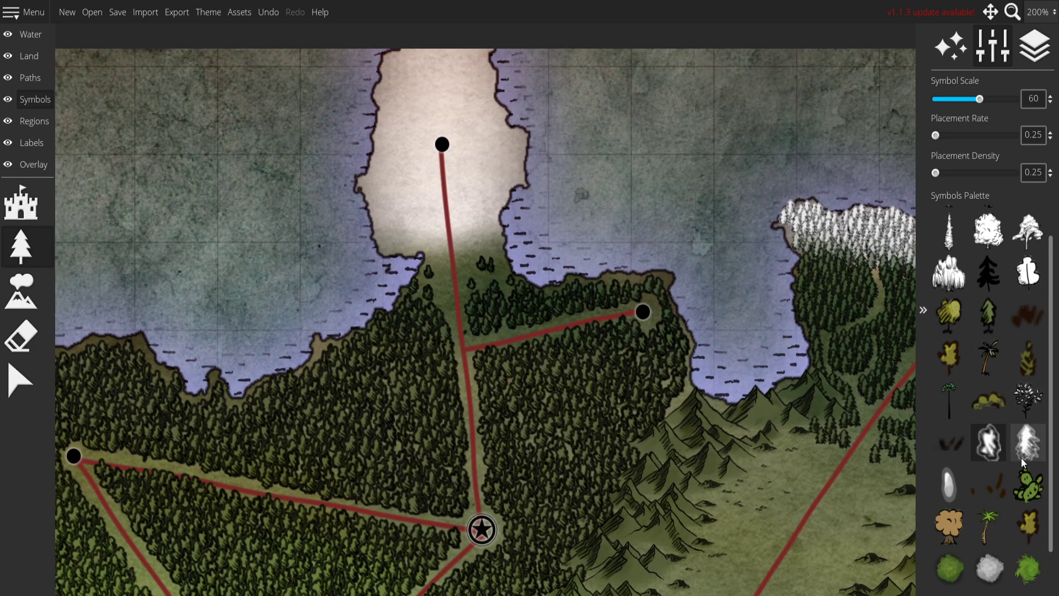
scroll(646, 288, "down", 5)
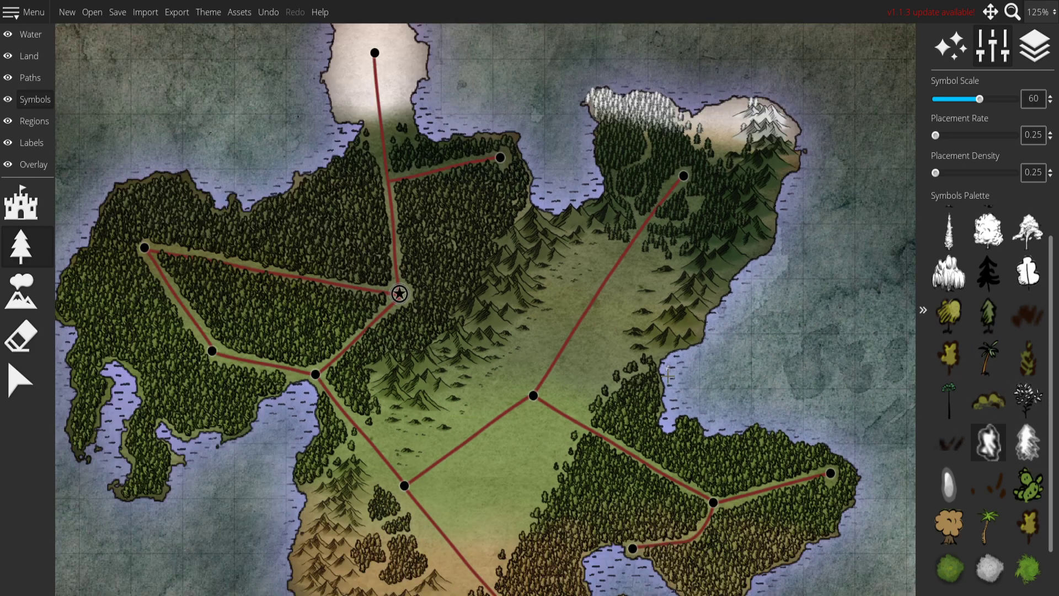
scroll(666, 257, "up", 3)
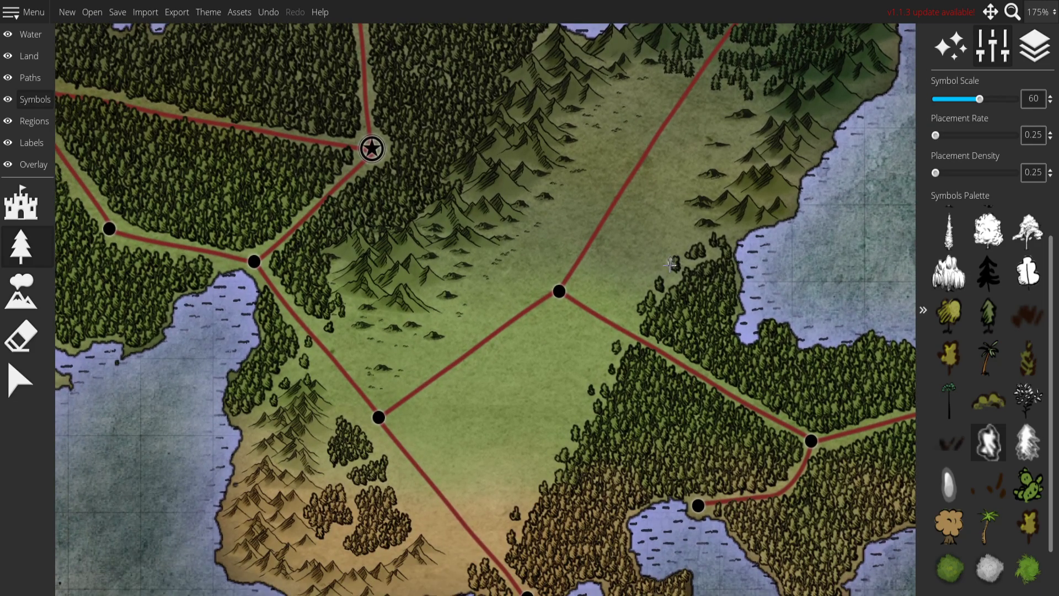
left_click_drag(583, 304, 791, 380)
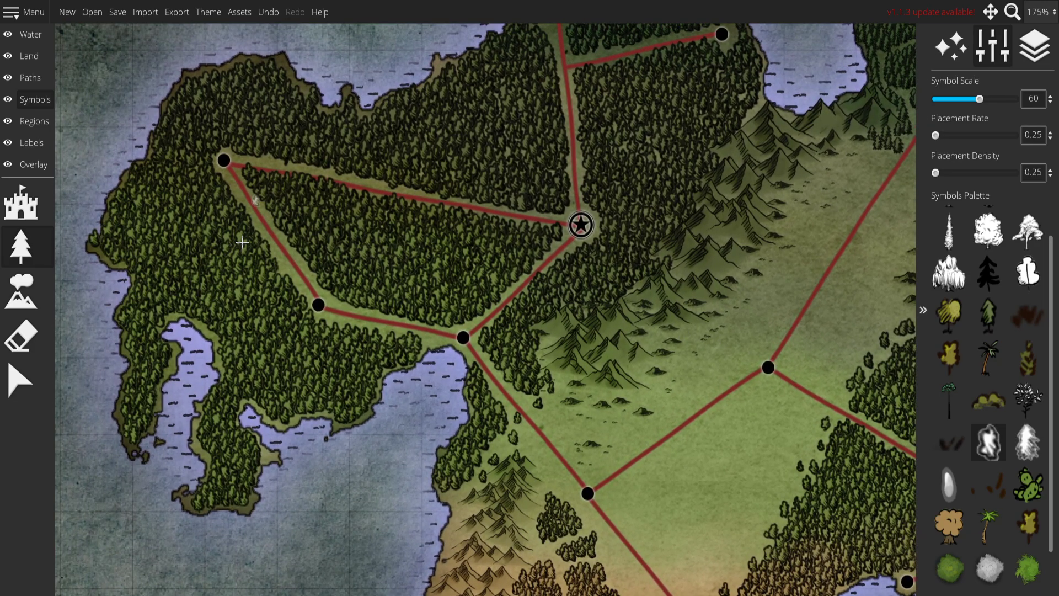
scroll(256, 205, "down", 3)
scroll(631, 315, "up", 1)
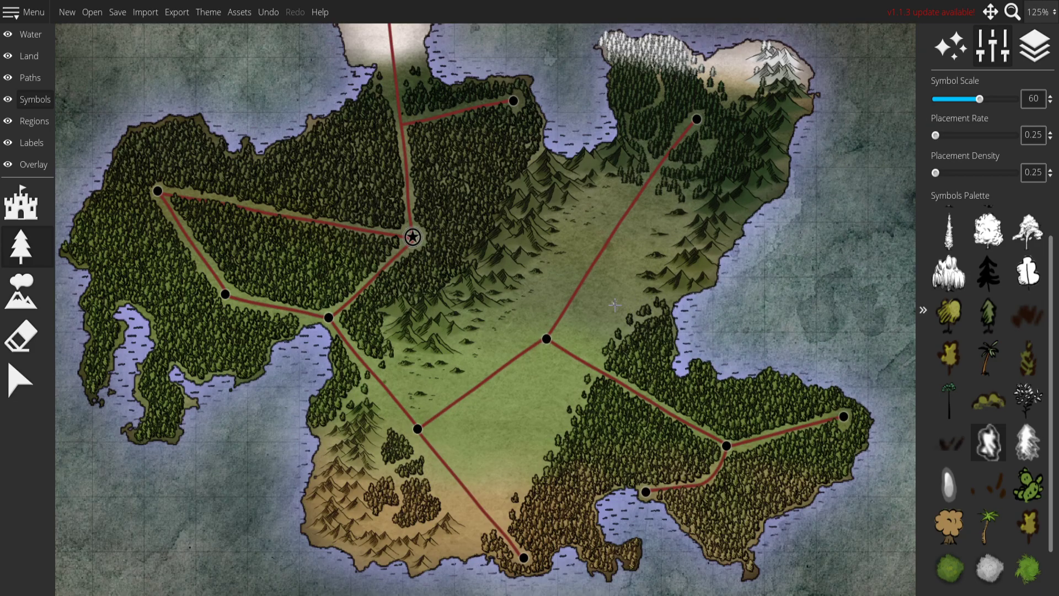
Add a small clump west of the road above the southwestern junction town and two fuller leafy groves on the road's eastern side.
left_click_drag(528, 338, 564, 277)
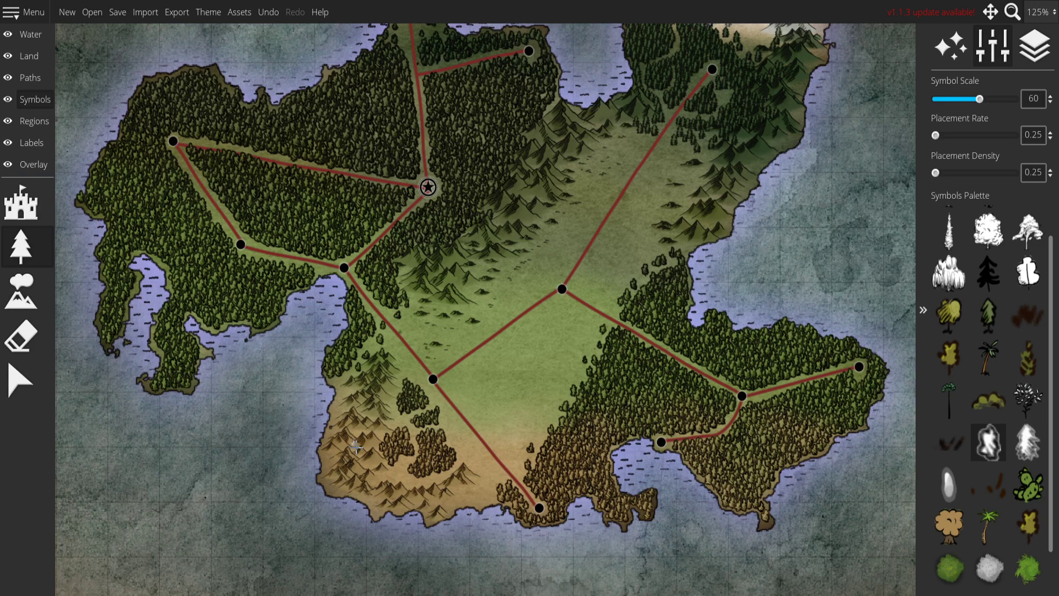
scroll(549, 406, "up", 1)
left_click_drag(478, 399, 521, 324)
scroll(496, 320, "up", 3)
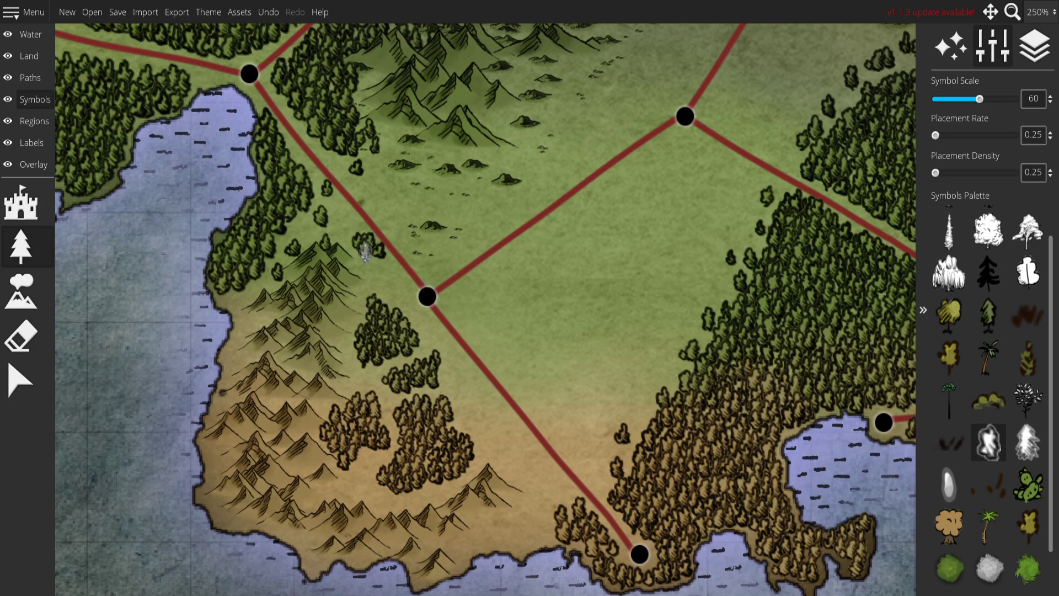
left_click_drag(499, 249, 464, 284)
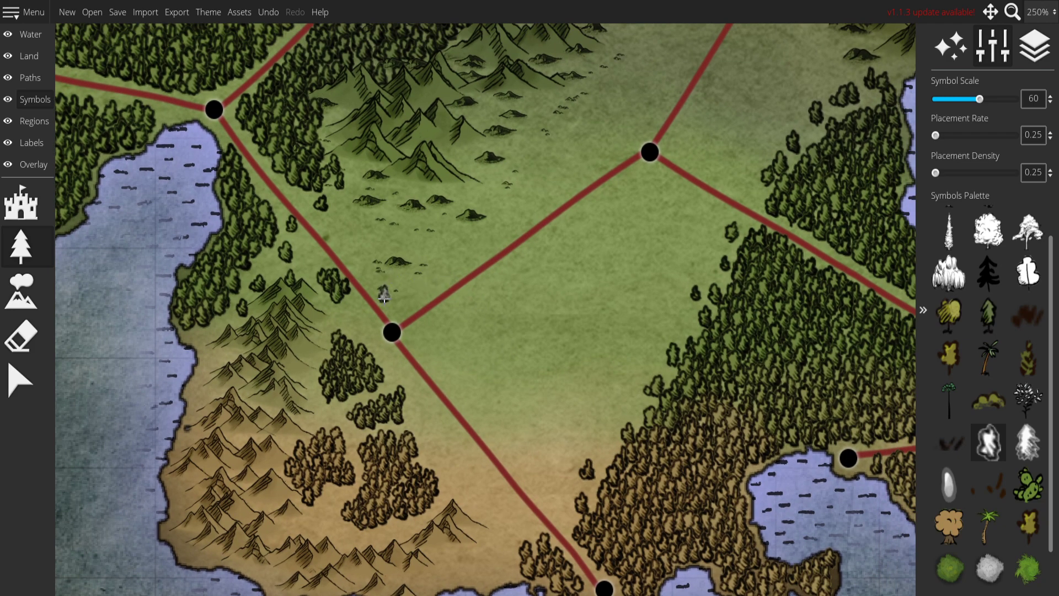
key("ctrl+z")
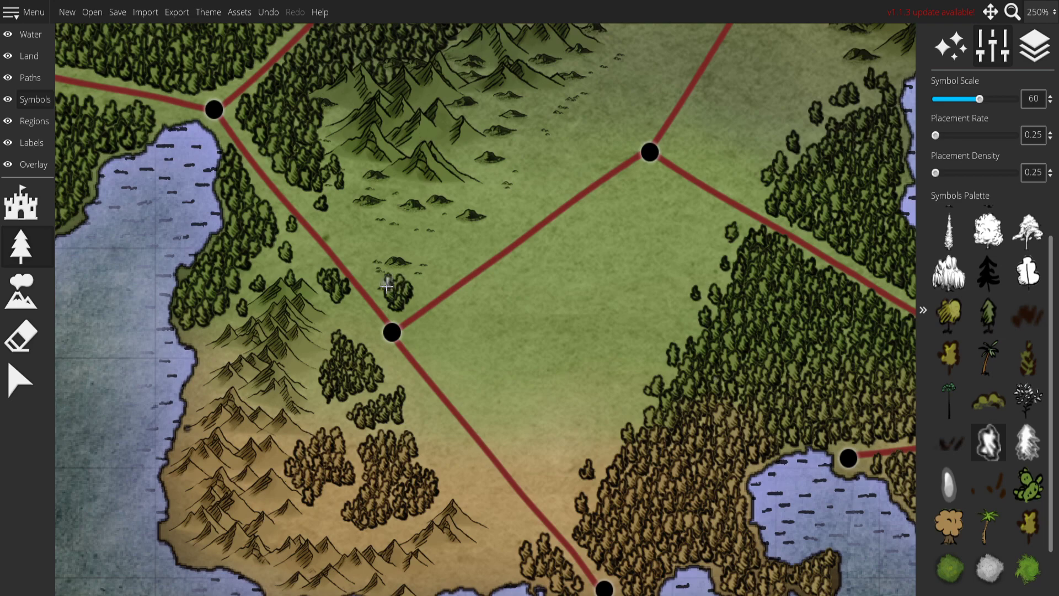
left_click_drag(390, 271, 410, 278)
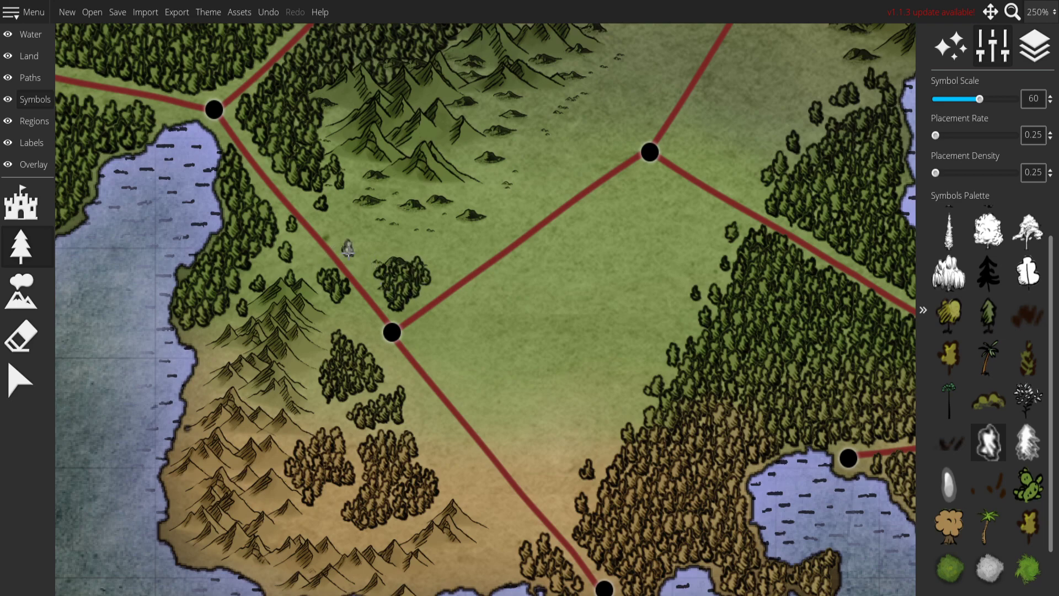
left_click_drag(353, 243, 360, 252)
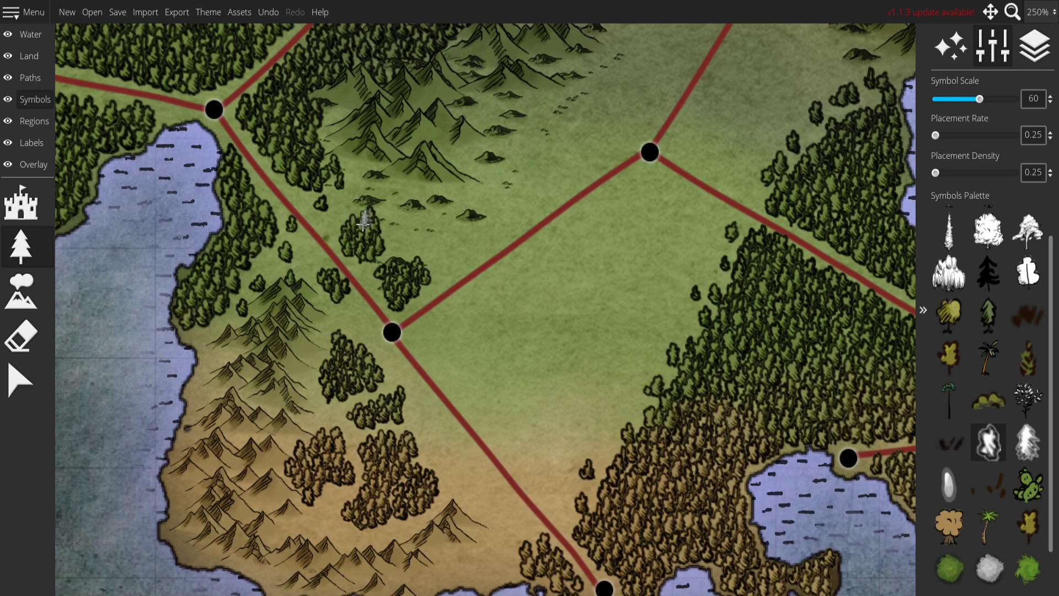
left_click_drag(347, 223, 371, 215)
Place a leafy grove just east of the junction town and run a narrow strip of trees along the southern road's western side.
left_click_drag(570, 327, 485, 292)
left_click(332, 306)
left_click(346, 312)
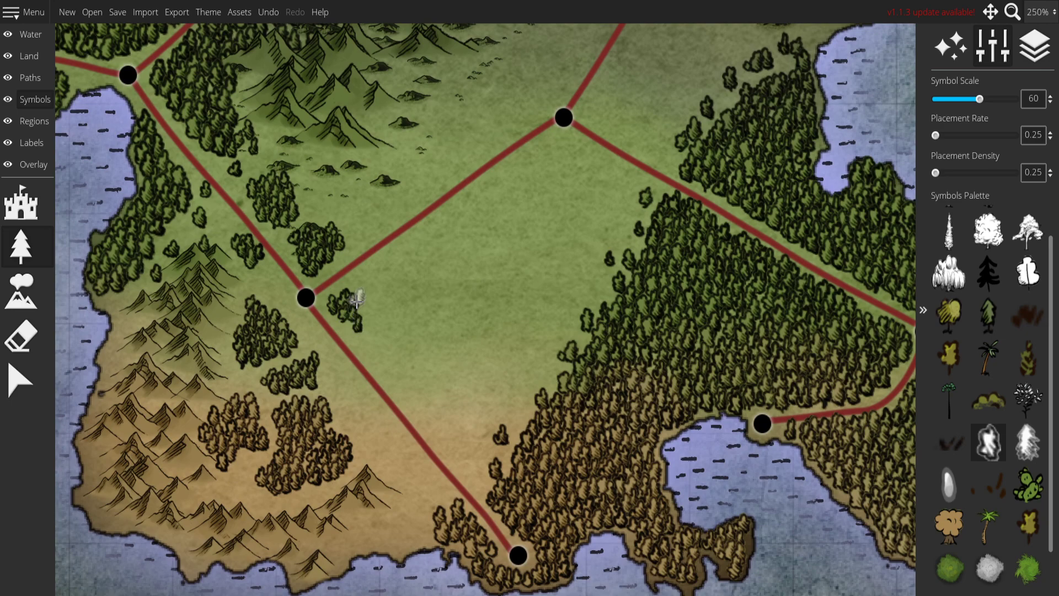
left_click_drag(374, 285, 366, 316)
key("Down")
key("Right")
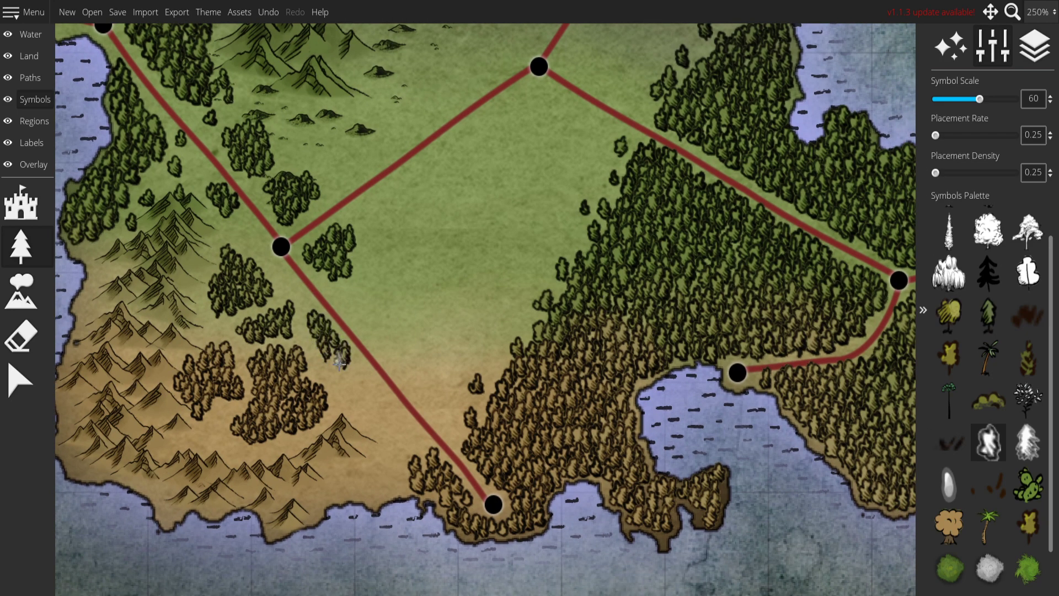
left_click_drag(338, 360, 362, 388)
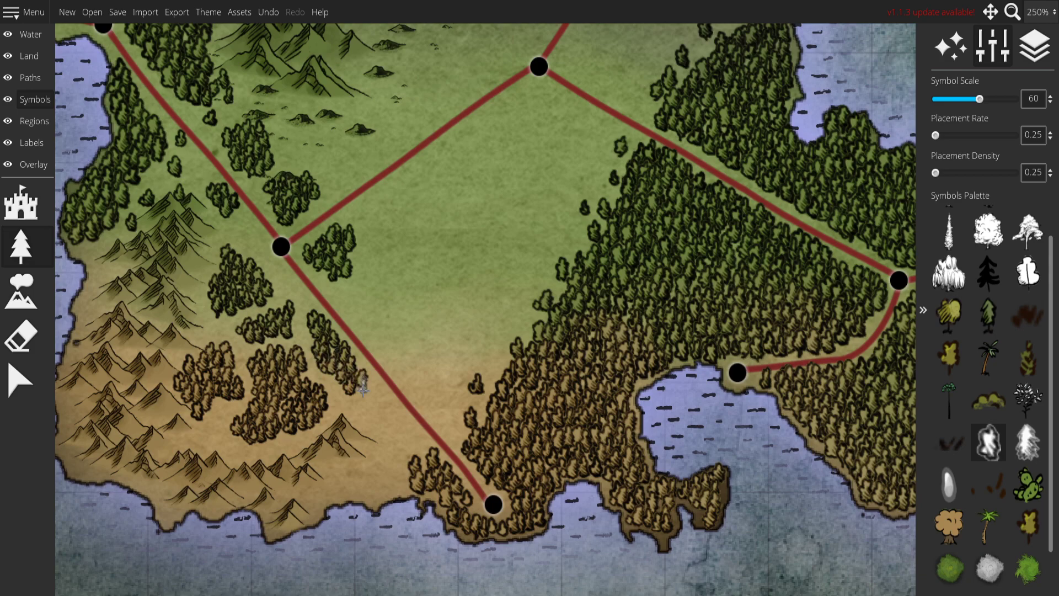
Outline a large leafy grove on the plain east of the southern road, with a diagonal row of trees dividing its interior.
scroll(542, 280, "down", 5)
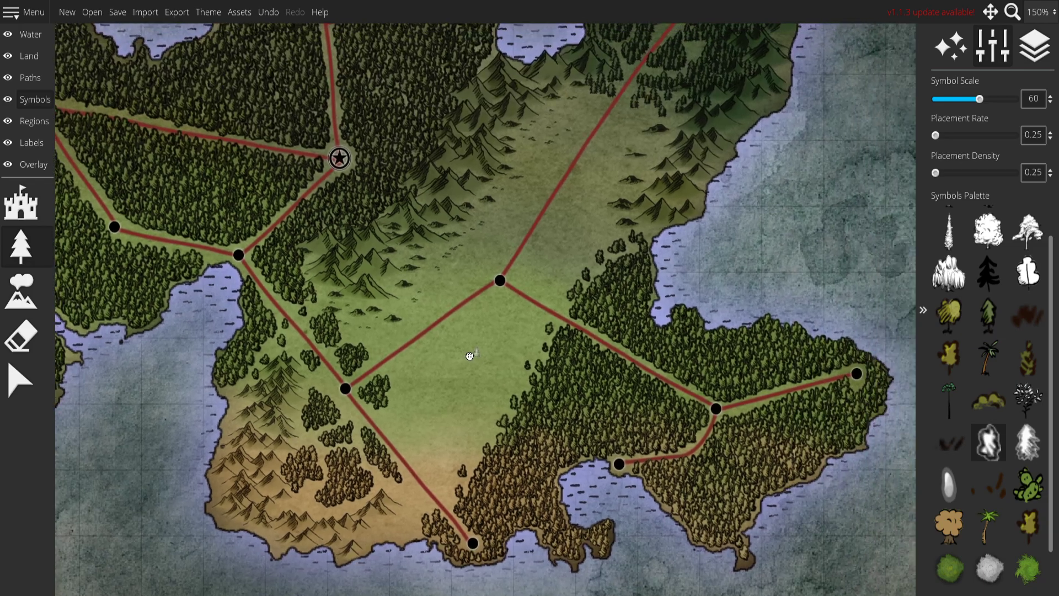
scroll(516, 217, "up", 4)
scroll(383, 305, "up", 1)
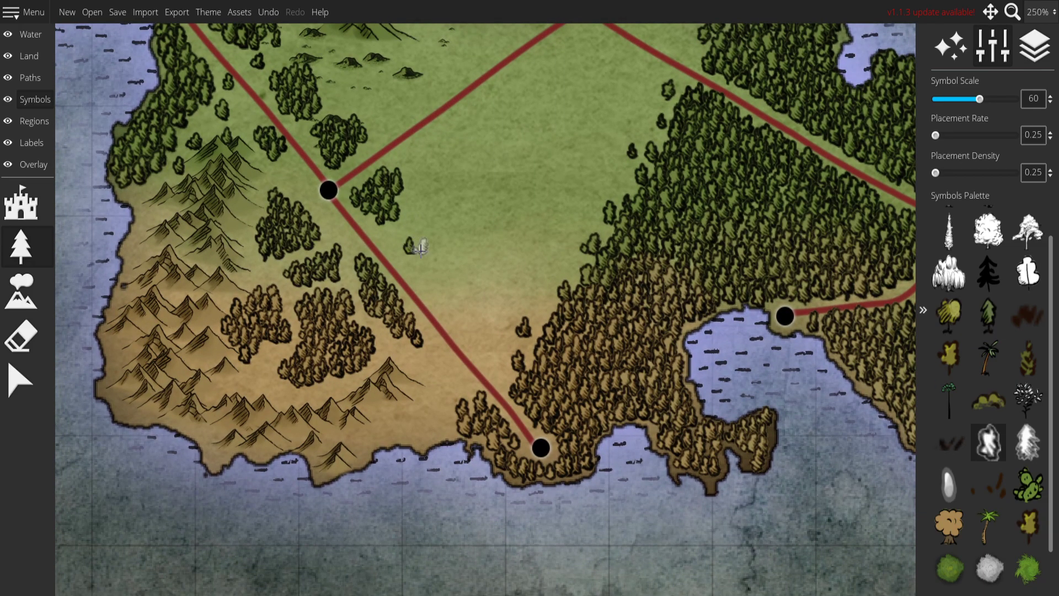
left_click_drag(417, 218, 450, 209)
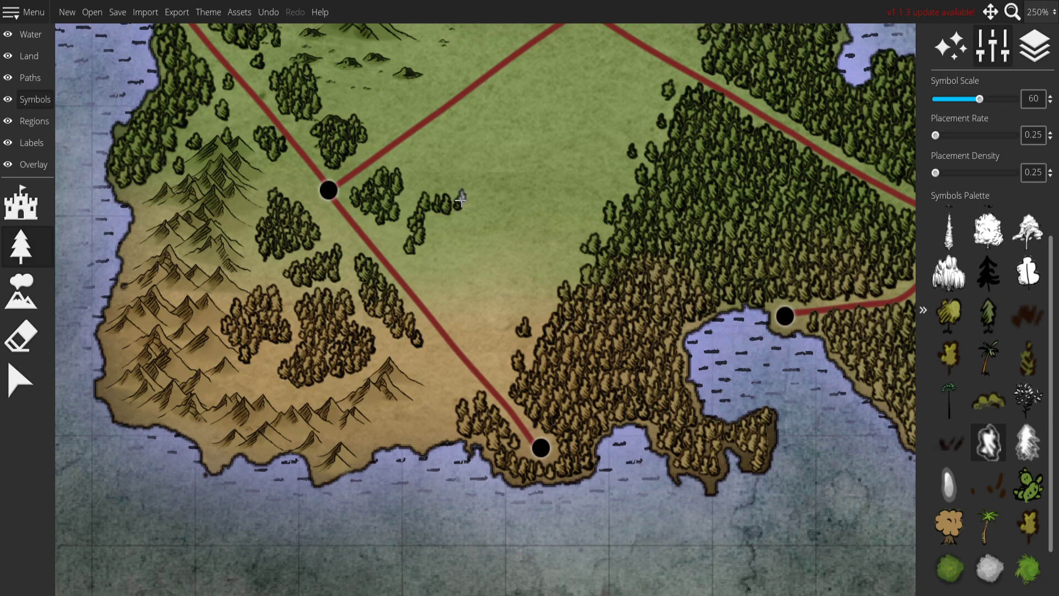
left_click_drag(466, 172, 507, 177)
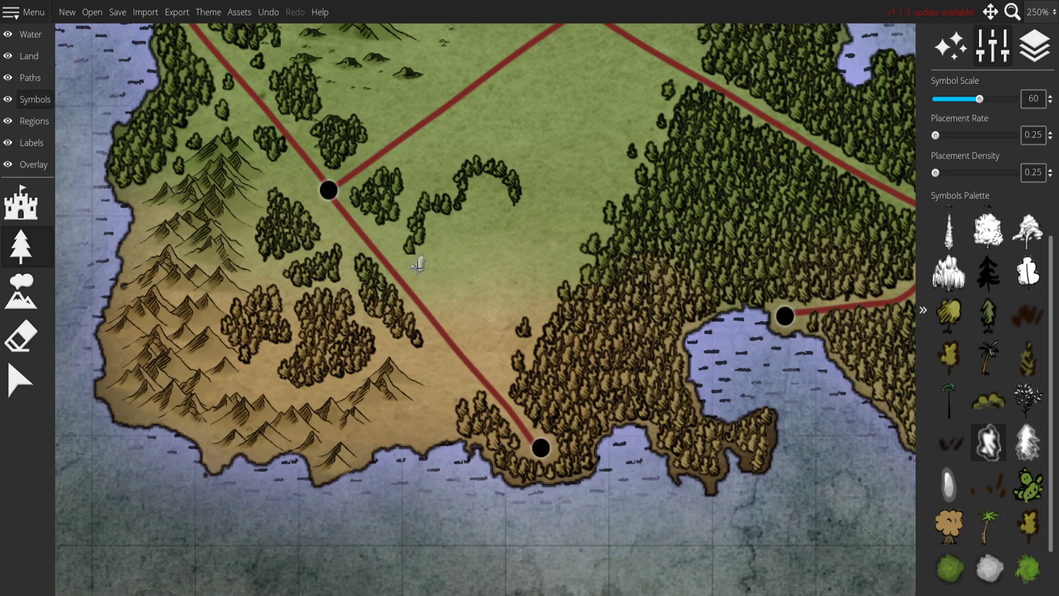
left_click_drag(420, 262, 463, 301)
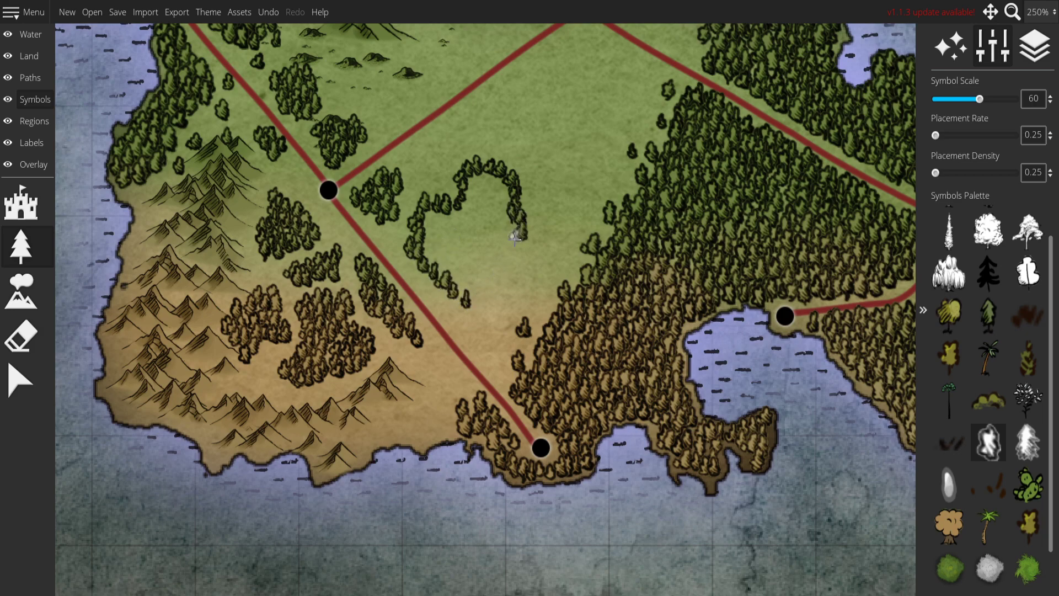
mouse_move(515, 265)
left_mouse_down()
mouse_move(460, 294)
mouse_move(505, 269)
left_mouse_up()
left_click_drag(454, 207, 507, 246)
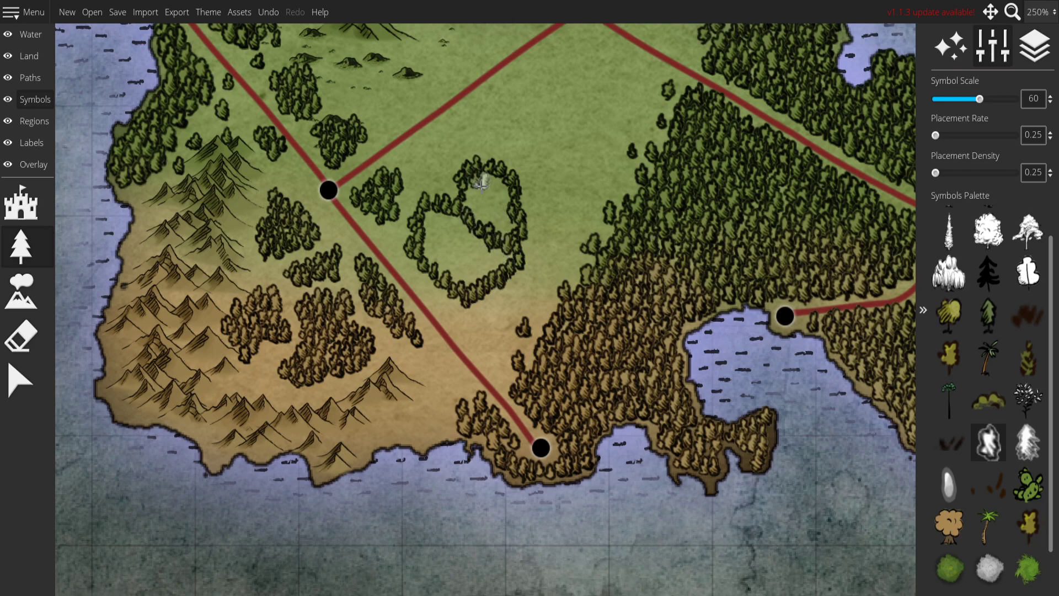
Fill both halves of the outlined grove densely with leafy trees.
scroll(499, 192, "up", 5)
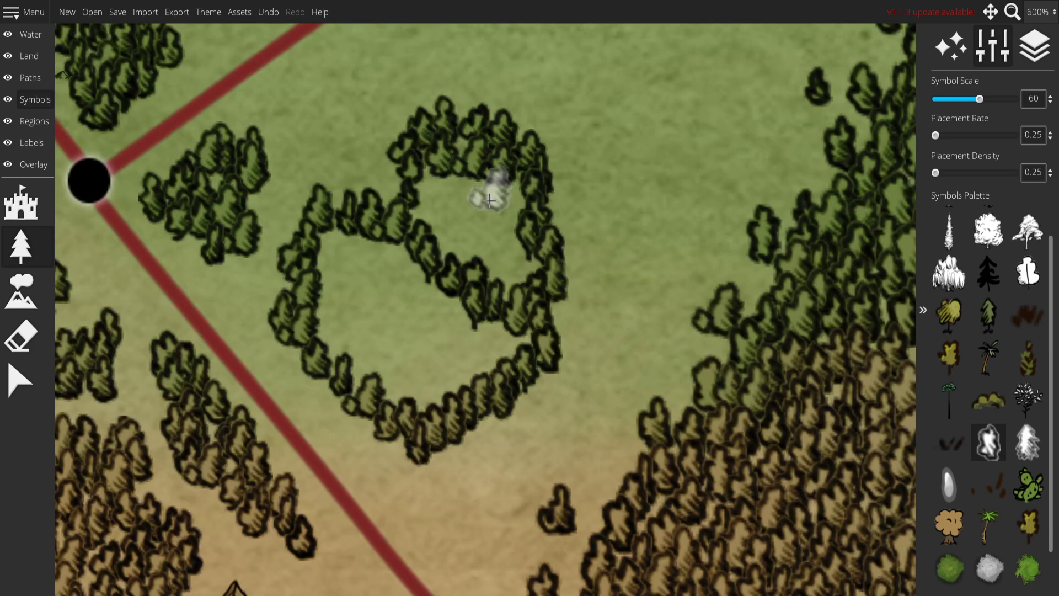
mouse_move(477, 194)
left_mouse_down()
mouse_move(506, 196)
mouse_move(503, 229)
mouse_move(472, 214)
mouse_move(423, 218)
mouse_move(446, 241)
mouse_move(458, 230)
mouse_move(475, 236)
mouse_move(483, 258)
mouse_move(460, 259)
mouse_move(479, 244)
mouse_move(531, 276)
left_mouse_up()
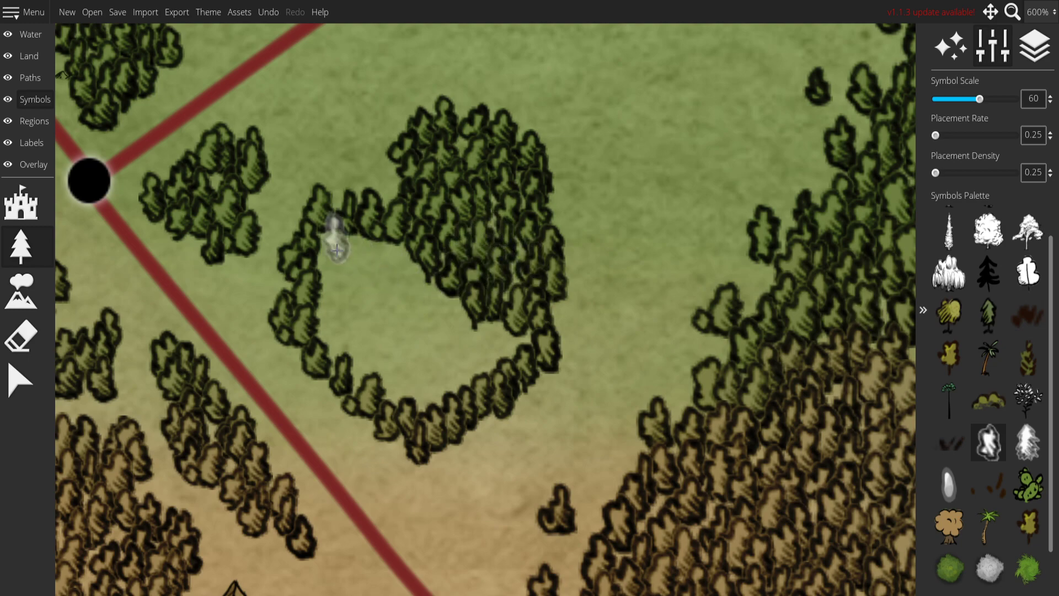
mouse_move(368, 259)
left_mouse_down()
mouse_move(397, 269)
mouse_move(366, 258)
mouse_move(369, 279)
mouse_move(334, 284)
mouse_move(419, 287)
mouse_move(490, 345)
left_mouse_up()
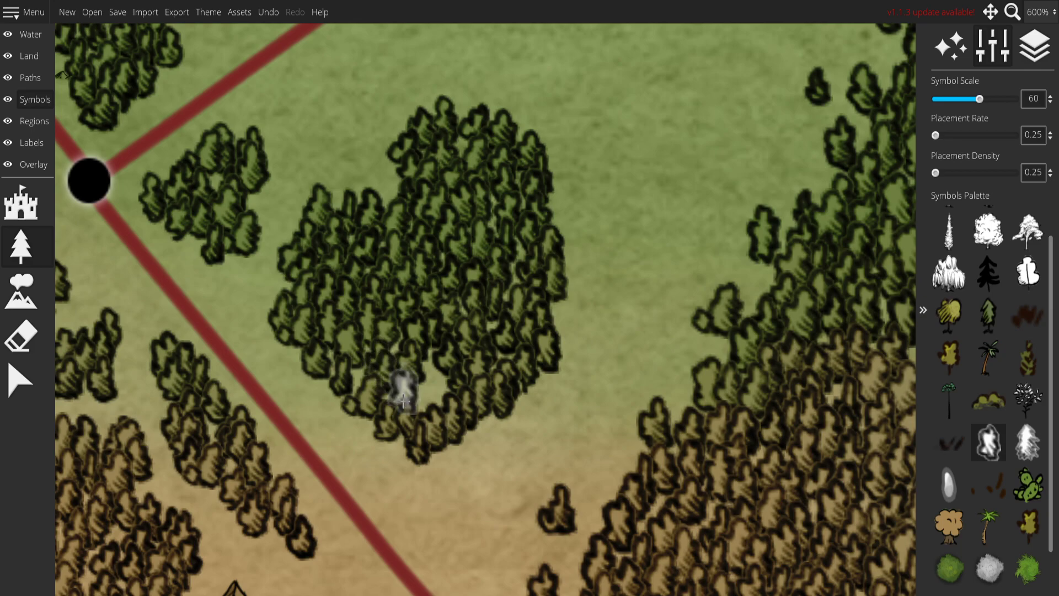
Scatter single leafy trees around the southwestern groves, the mountain foothills and the large grove east of the southern road.
scroll(551, 308, "down", 3)
scroll(597, 253, "down", 1)
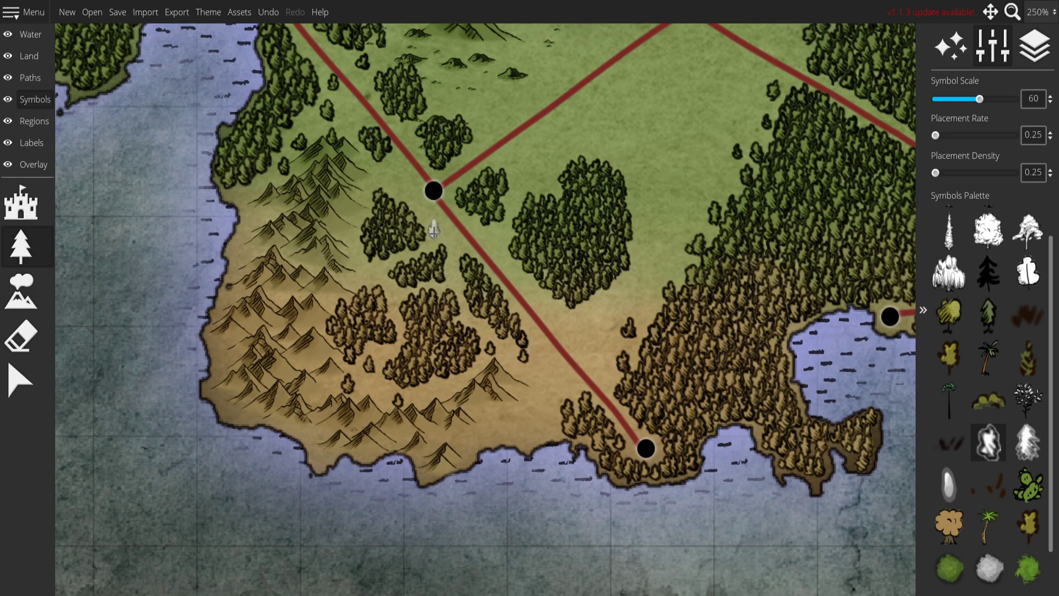
left_click(356, 218)
left_click_drag(434, 181, 376, 332)
left_click(396, 257)
left_click(417, 261)
left_click(458, 324)
left_click_drag(649, 308, 591, 251)
mouse_move(535, 314)
left_mouse_down()
mouse_move(521, 371)
mouse_move(472, 409)
left_mouse_up()
Switch to the pine tree symbol and fill a small grove between the central mountain range and the northeastern road.
scroll(557, 366, "down", 4)
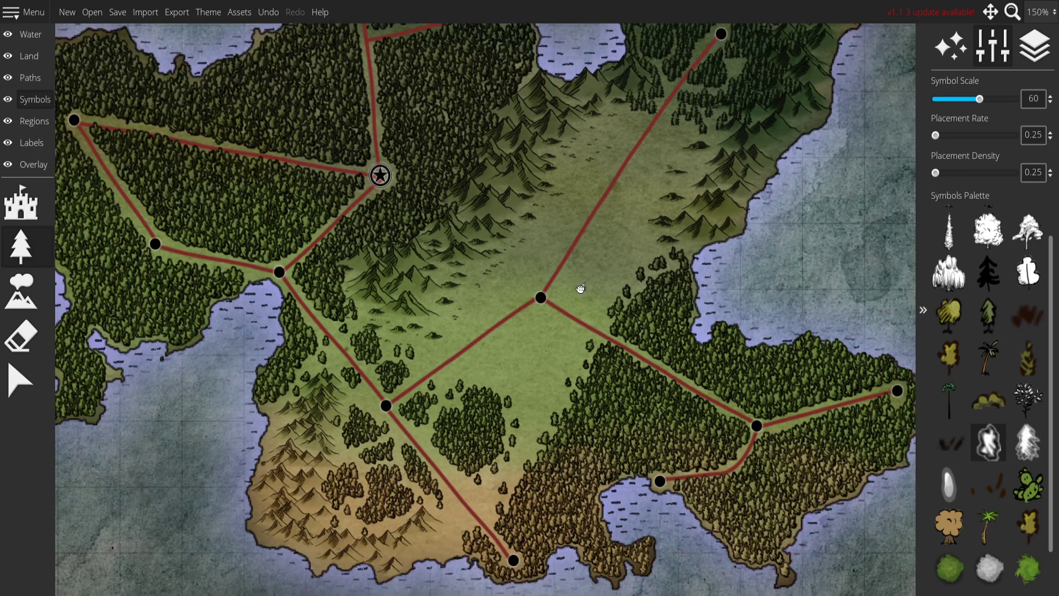
left_click_drag(579, 289, 517, 216)
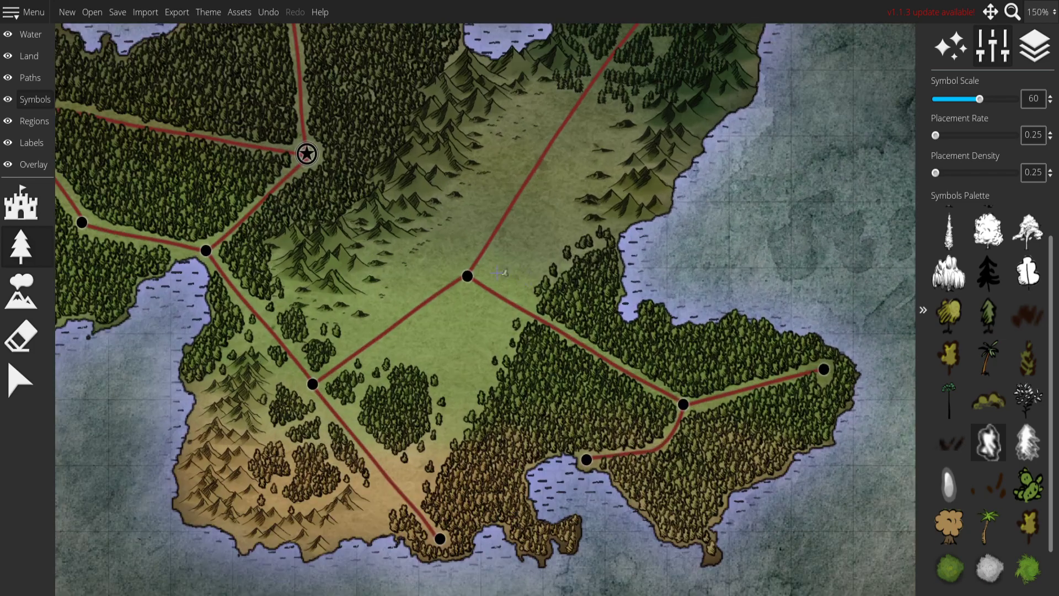
left_click_drag(419, 262, 476, 264)
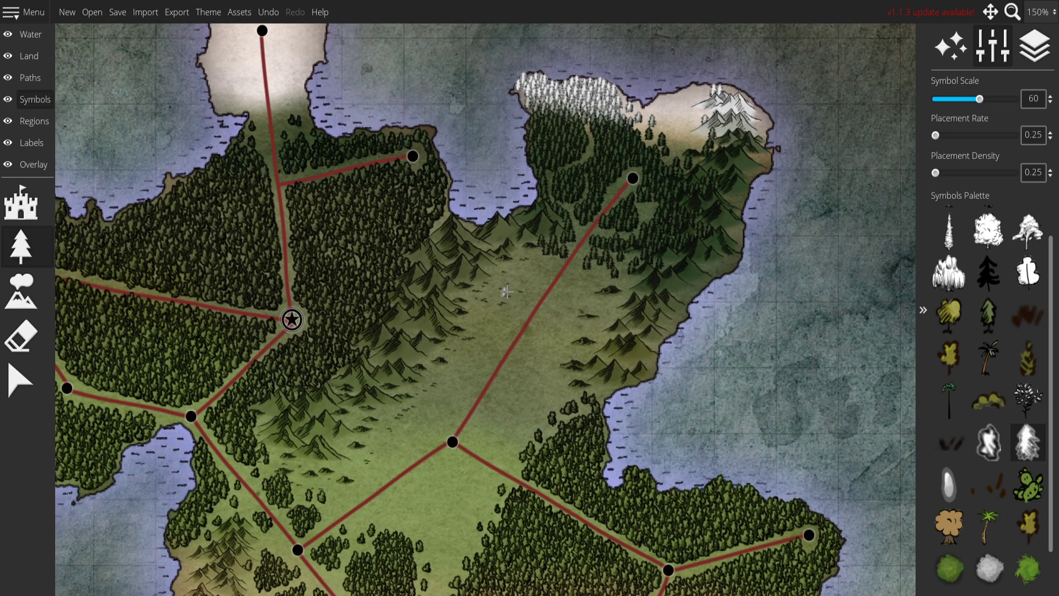
scroll(507, 292, "up", 3)
mouse_move(473, 279)
left_mouse_down()
mouse_move(457, 295)
mouse_move(472, 271)
mouse_move(489, 285)
mouse_move(475, 304)
mouse_move(440, 311)
mouse_move(479, 321)
mouse_move(497, 299)
mouse_move(466, 331)
mouse_move(484, 314)
mouse_move(503, 323)
left_mouse_up()
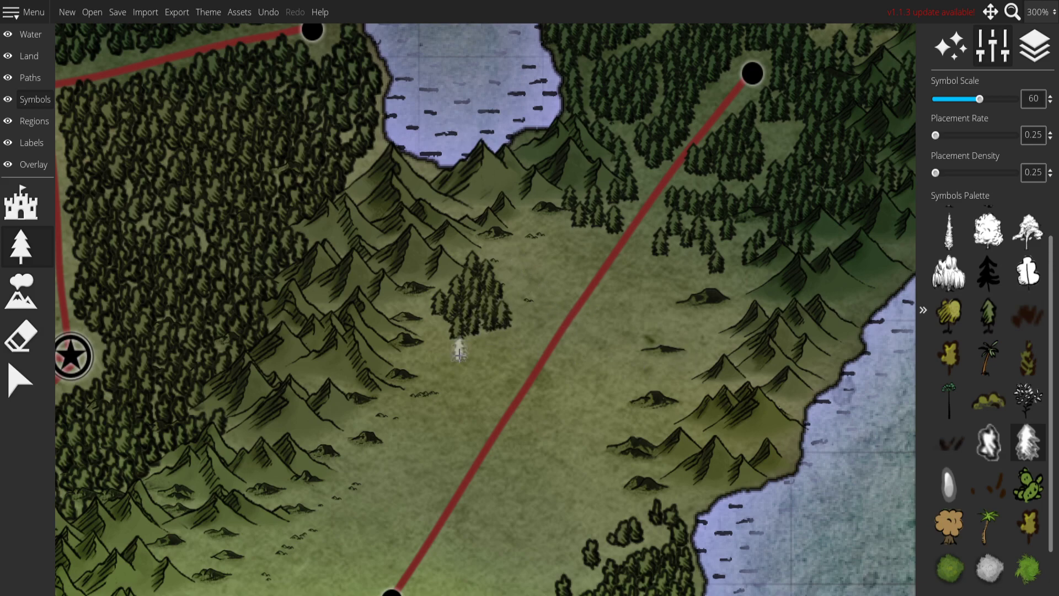
Fill two larger pine groves facing each other across the northeastern road, just south of the small pine grove.
mouse_move(463, 365)
left_mouse_down()
mouse_move(504, 346)
mouse_move(479, 370)
mouse_move(431, 376)
left_mouse_up()
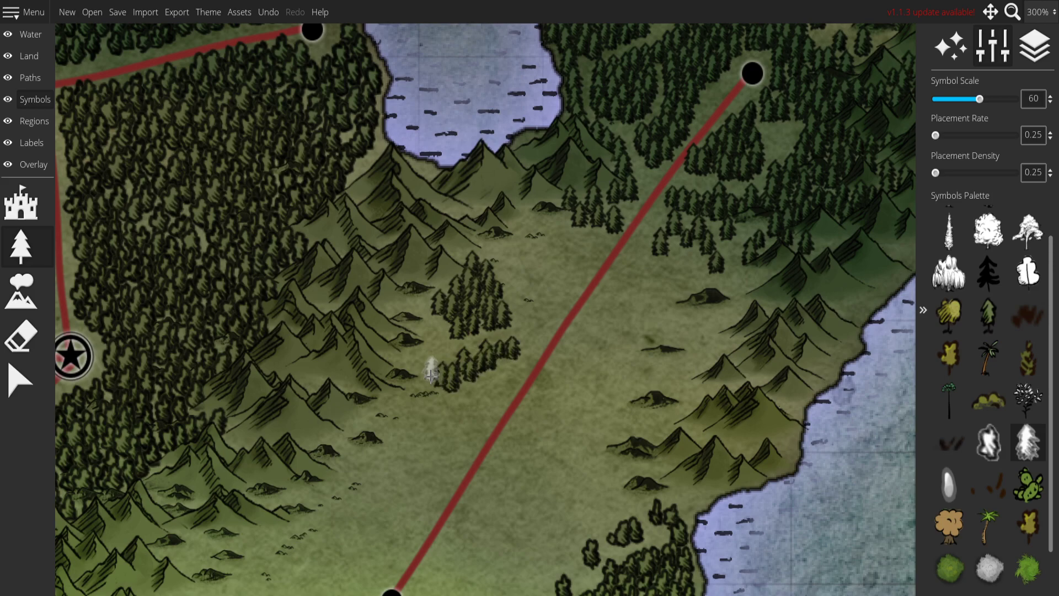
mouse_move(508, 355)
left_mouse_down()
mouse_move(585, 369)
mouse_move(553, 362)
left_mouse_up()
mouse_move(422, 384)
left_mouse_down()
mouse_move(428, 414)
mouse_move(435, 395)
mouse_move(455, 406)
mouse_move(448, 400)
mouse_move(509, 375)
mouse_move(491, 405)
mouse_move(458, 421)
mouse_move(429, 414)
mouse_move(482, 419)
mouse_move(471, 401)
mouse_move(487, 398)
mouse_move(504, 372)
mouse_move(452, 399)
mouse_move(543, 398)
mouse_move(521, 423)
mouse_move(565, 419)
mouse_move(610, 370)
mouse_move(594, 374)
mouse_move(607, 377)
mouse_move(619, 357)
mouse_move(589, 357)
left_mouse_up()
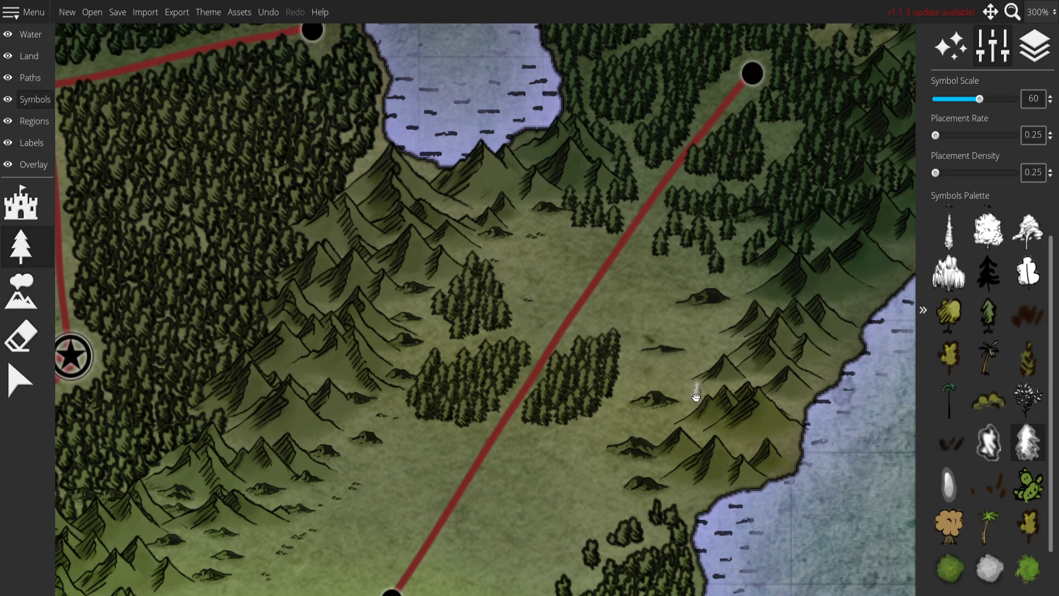
Add a tall pine grove west of the northeastern road, an elongated grove east of it and a small clump near the eastern mountains.
left_click_drag(696, 393, 655, 300)
mouse_move(493, 170)
left_mouse_down()
mouse_move(495, 241)
mouse_move(518, 226)
mouse_move(535, 192)
mouse_move(531, 172)
mouse_move(499, 161)
mouse_move(519, 171)
mouse_move(508, 209)
left_mouse_up()
mouse_move(590, 200)
left_mouse_down()
mouse_move(511, 241)
mouse_move(564, 243)
mouse_move(574, 260)
mouse_move(544, 217)
mouse_move(539, 237)
mouse_move(558, 243)
left_mouse_up()
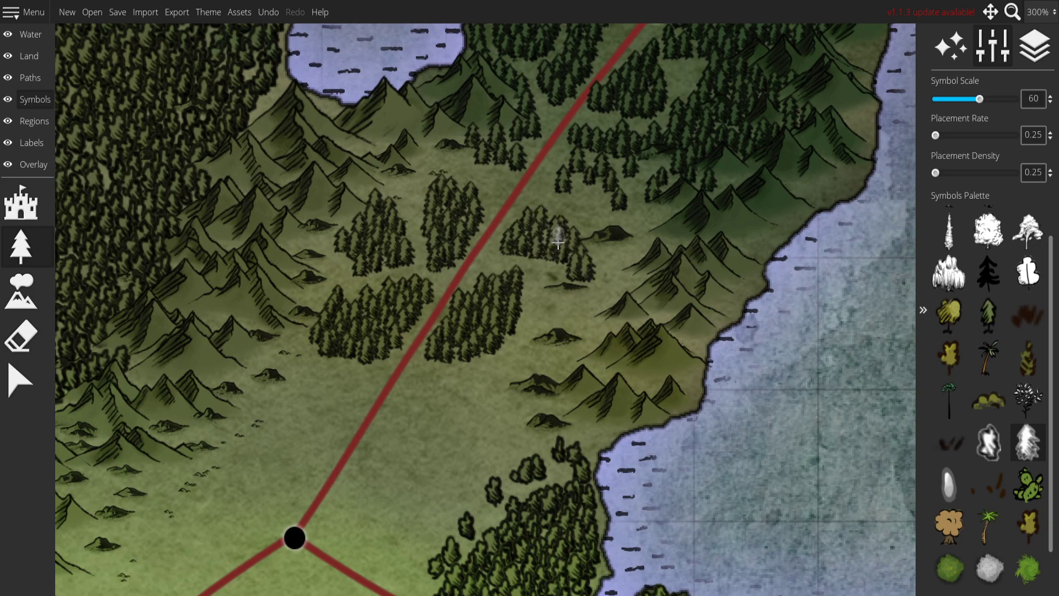
mouse_move(550, 325)
left_mouse_down()
mouse_move(578, 307)
mouse_move(562, 310)
mouse_move(559, 327)
mouse_move(766, 268)
left_mouse_up()
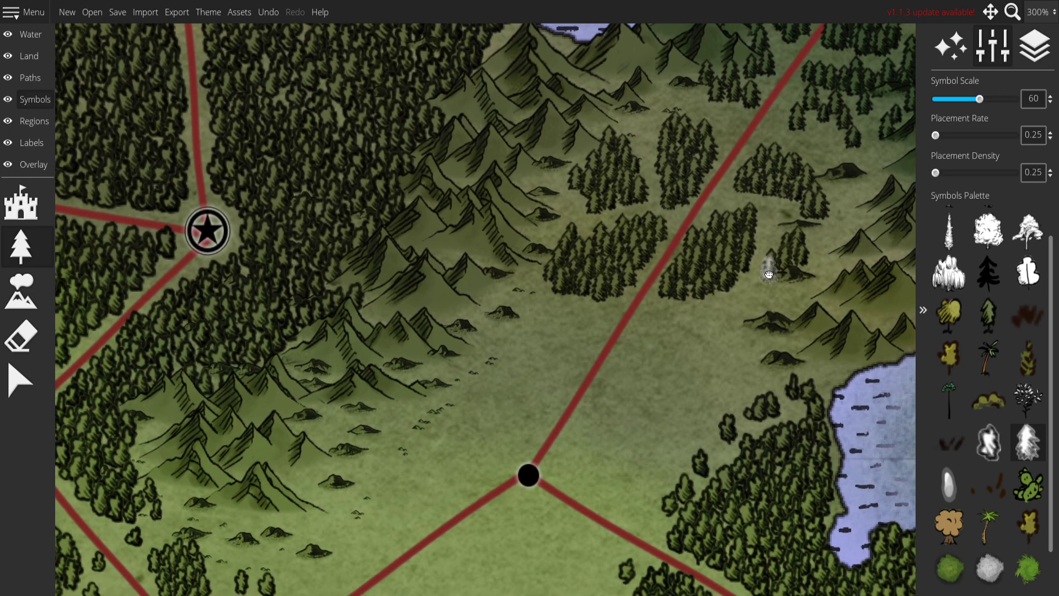
Fill a pine grove at the eastern foot of the central mountains, southwest of the other pine groves.
scroll(767, 267, "down", 1)
mouse_move(445, 315)
left_mouse_down()
mouse_move(462, 291)
mouse_move(462, 312)
mouse_move(484, 302)
left_mouse_up()
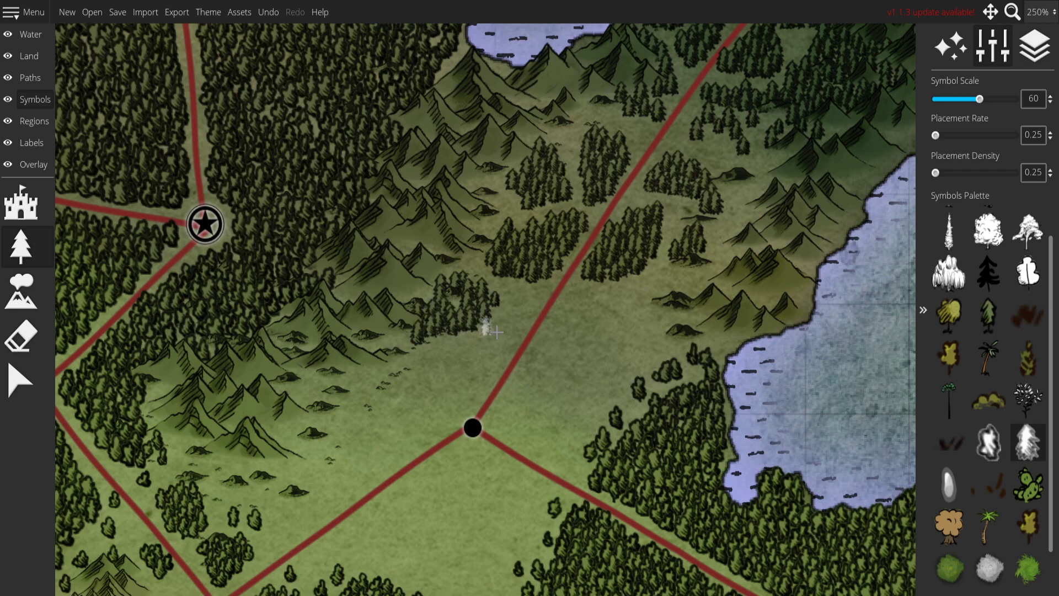
left_click_drag(596, 333, 576, 344)
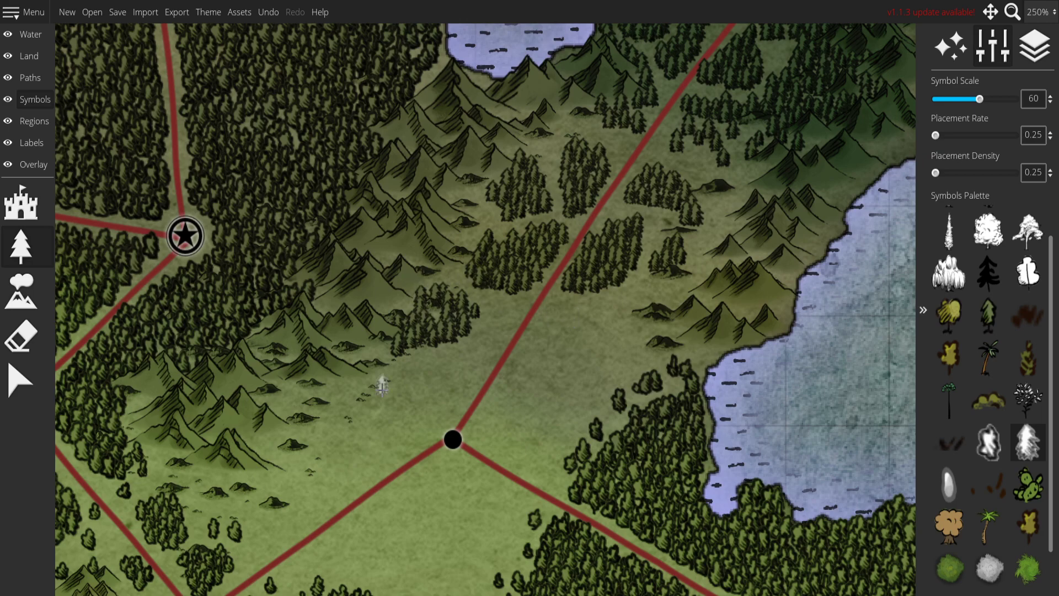
Place a small pine clump on each side of the northeastern road, south of the two larger facing groves.
left_click_drag(651, 350, 581, 261)
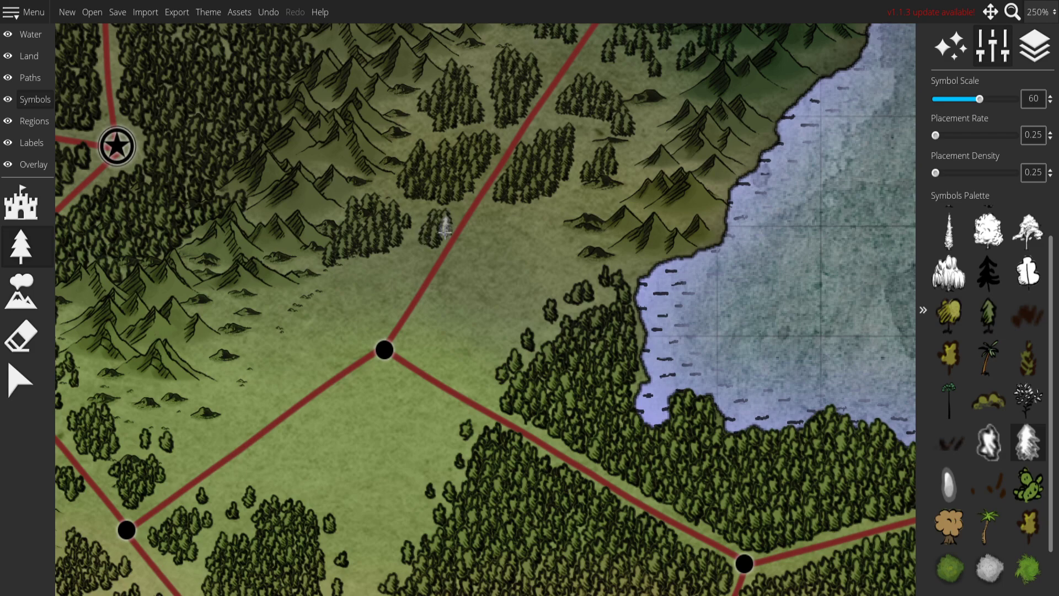
scroll(532, 220, "down", 5)
scroll(501, 222, "up", 2)
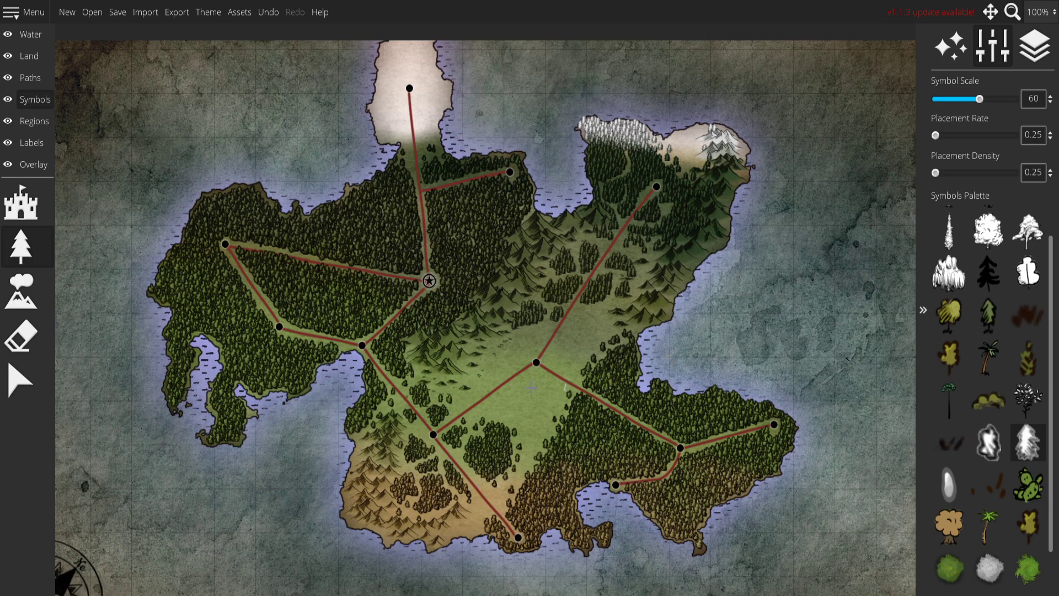
scroll(570, 399, "up", 3)
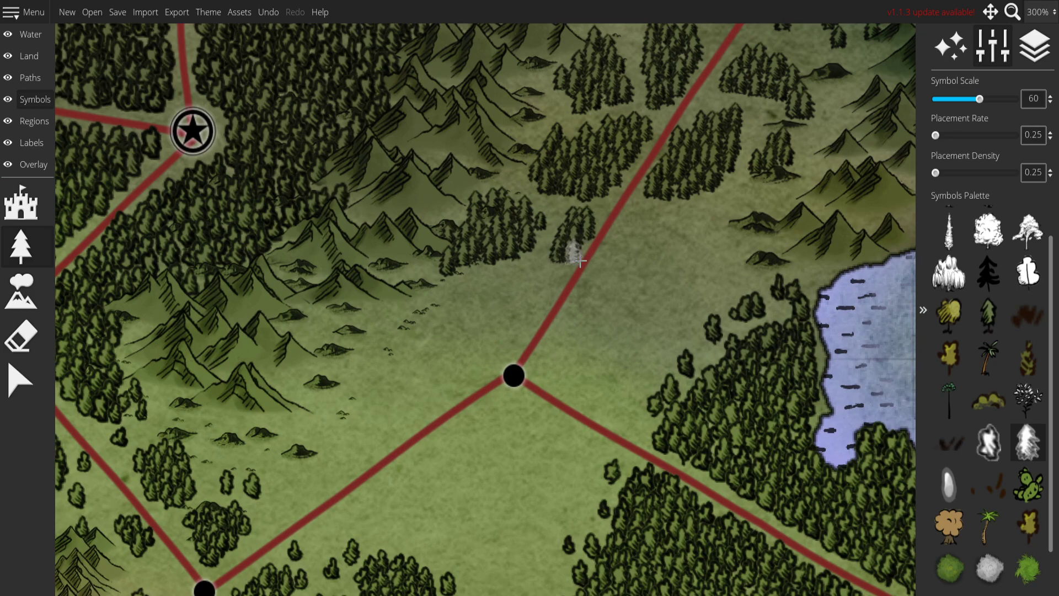
mouse_move(639, 226)
left_mouse_down()
mouse_move(698, 241)
mouse_move(640, 244)
mouse_move(667, 249)
mouse_move(646, 258)
left_mouse_up()
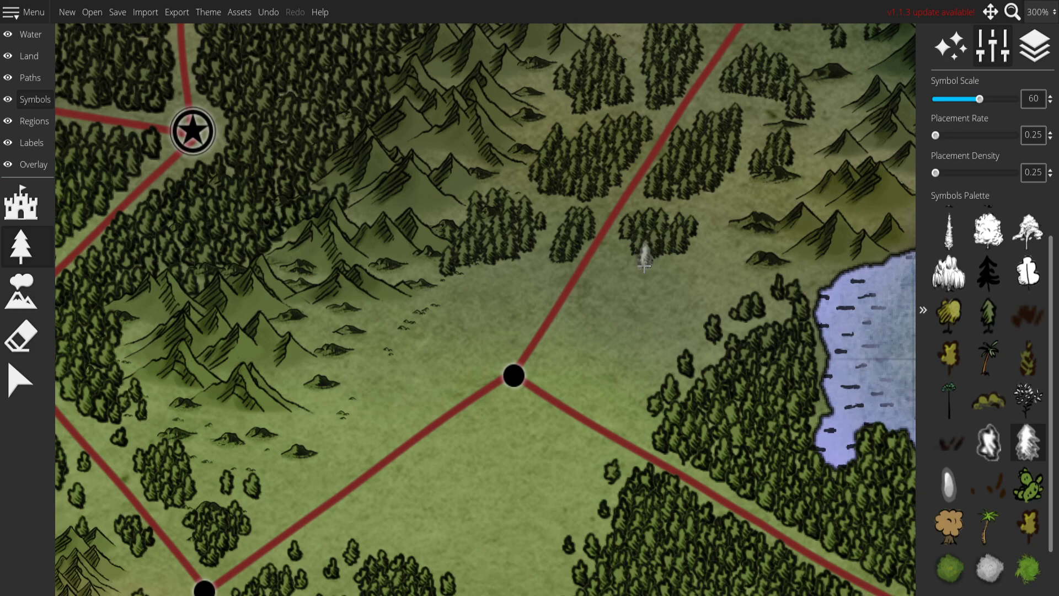
Try a small pine clump at the foot of the central mountains, northwest of the central town, and undo it.
left_click_drag(738, 308, 719, 394)
scroll(719, 394, "down", 5)
scroll(410, 443, "up", 3)
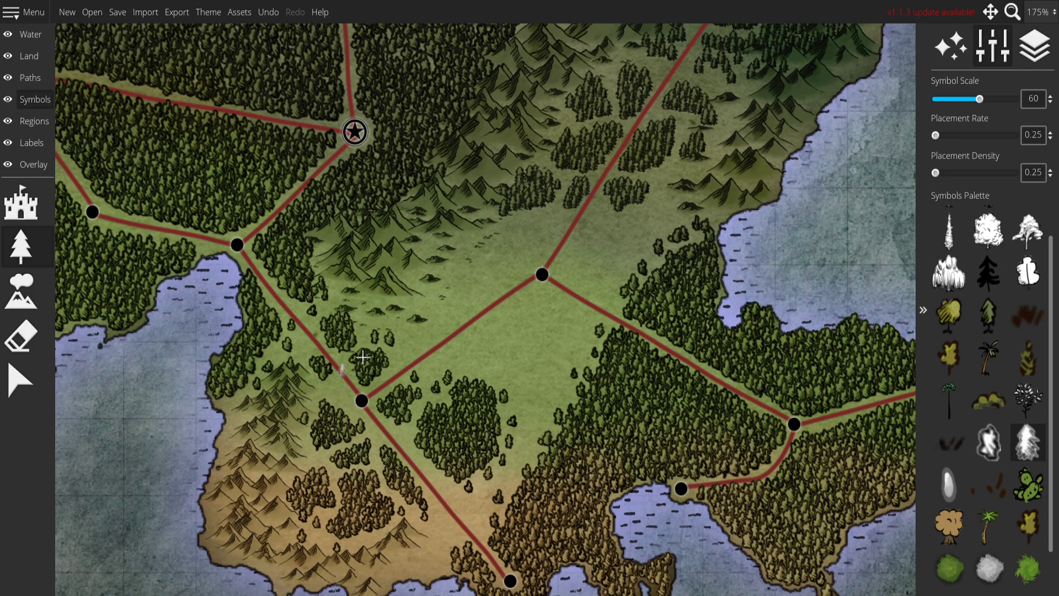
left_click_drag(491, 397, 359, 570)
left_click_drag(557, 340, 660, 186)
scroll(442, 251, "up", 3)
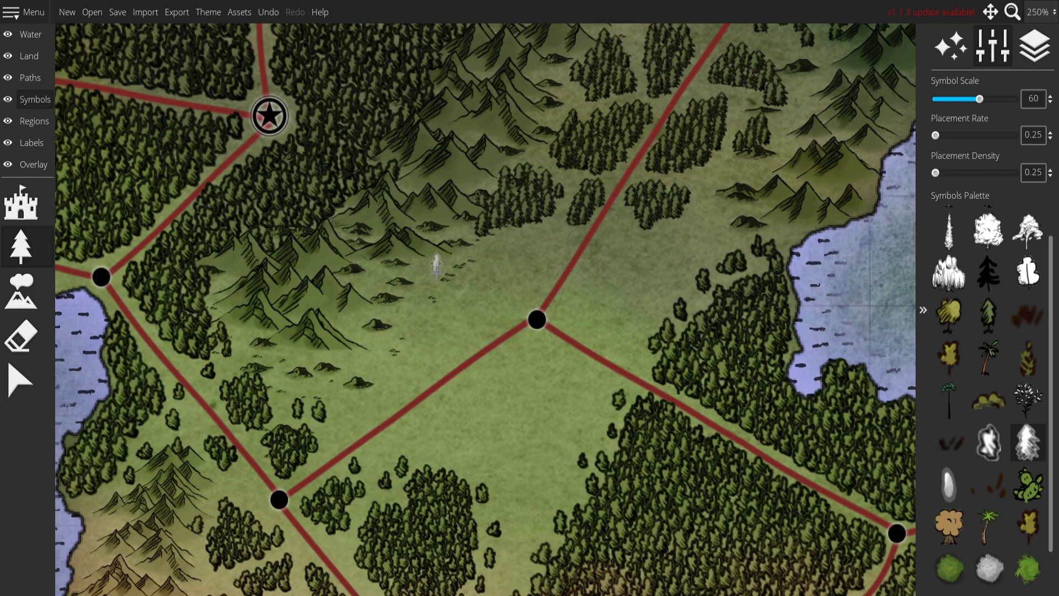
mouse_move(432, 271)
left_mouse_down()
mouse_move(403, 276)
mouse_move(432, 269)
left_mouse_up()
key("ctrl+z")
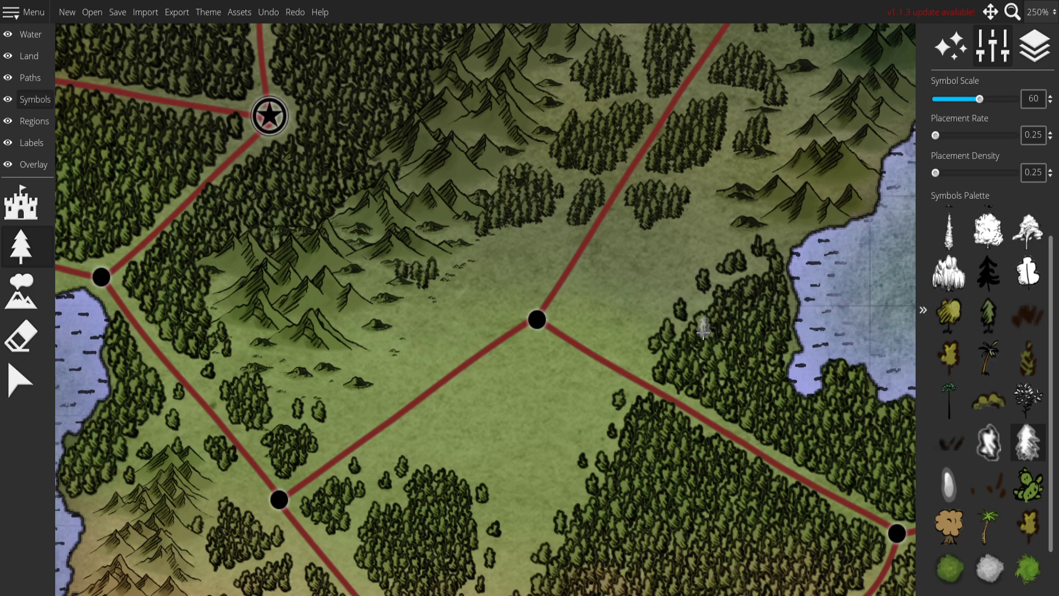
Switch to the leafy tree symbol and fill a wide grove at the foot of the mountains west of the central town.
left_click(988, 442)
left_click(365, 274)
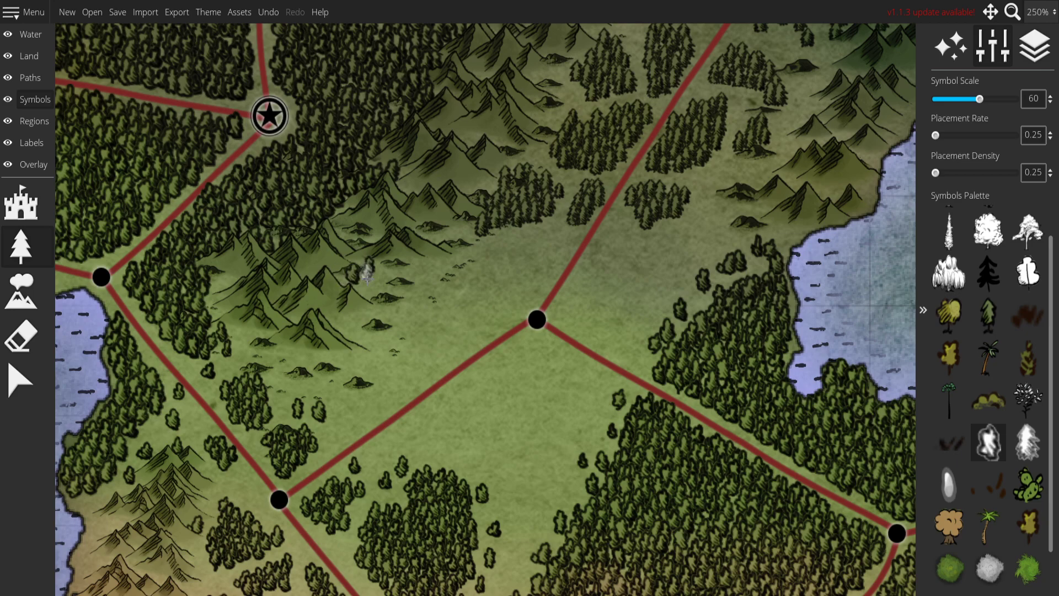
left_click_drag(382, 275, 459, 273)
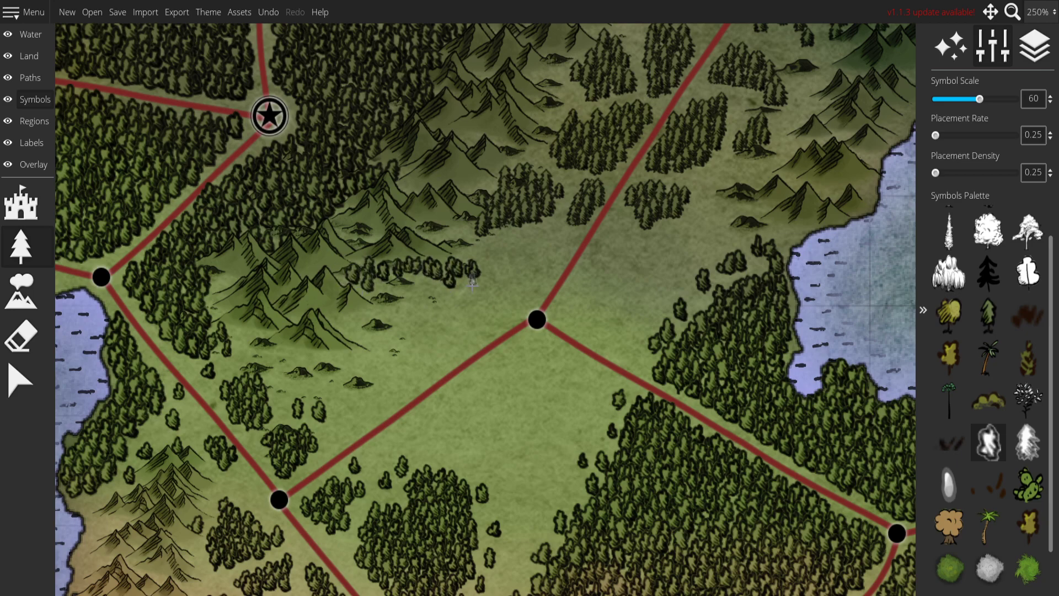
mouse_move(398, 303)
left_mouse_down()
mouse_move(437, 318)
mouse_move(467, 291)
mouse_move(445, 313)
mouse_move(406, 315)
mouse_move(416, 321)
mouse_move(422, 290)
mouse_move(402, 285)
mouse_move(397, 300)
mouse_move(438, 310)
mouse_move(420, 302)
mouse_move(450, 294)
mouse_move(438, 301)
mouse_move(414, 276)
mouse_move(367, 293)
mouse_move(391, 297)
mouse_move(367, 316)
mouse_move(408, 321)
left_mouse_up()
Add two leafy groves on the plain south of the central town and scatter single trees around them and along the adjoining road.
left_click_drag(595, 264, 499, 276)
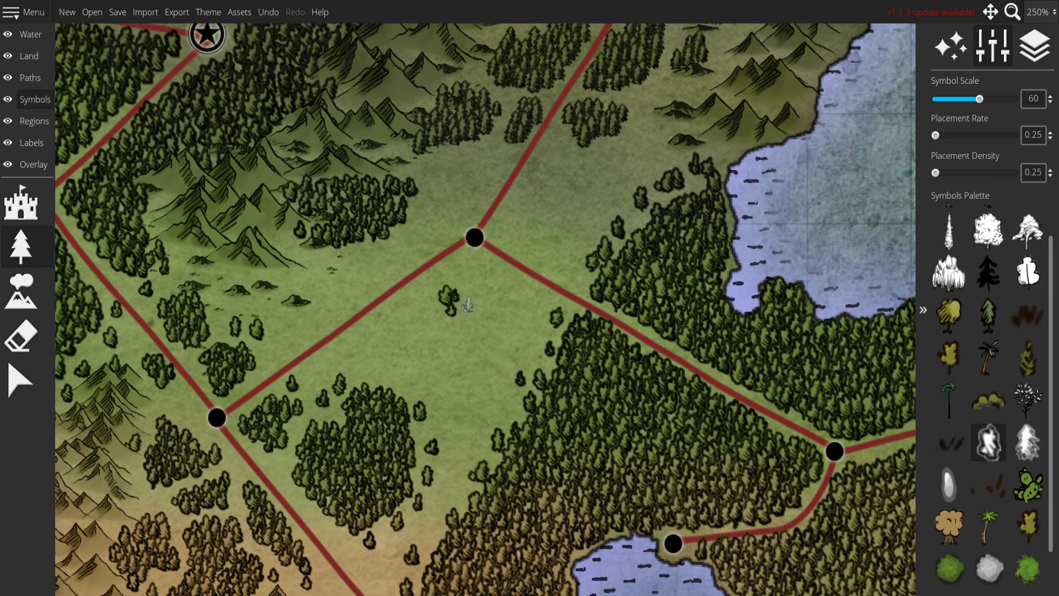
mouse_move(460, 316)
left_mouse_down()
mouse_move(427, 321)
mouse_move(441, 320)
mouse_move(433, 332)
mouse_move(444, 340)
mouse_move(466, 334)
mouse_move(453, 331)
mouse_move(473, 312)
left_mouse_up()
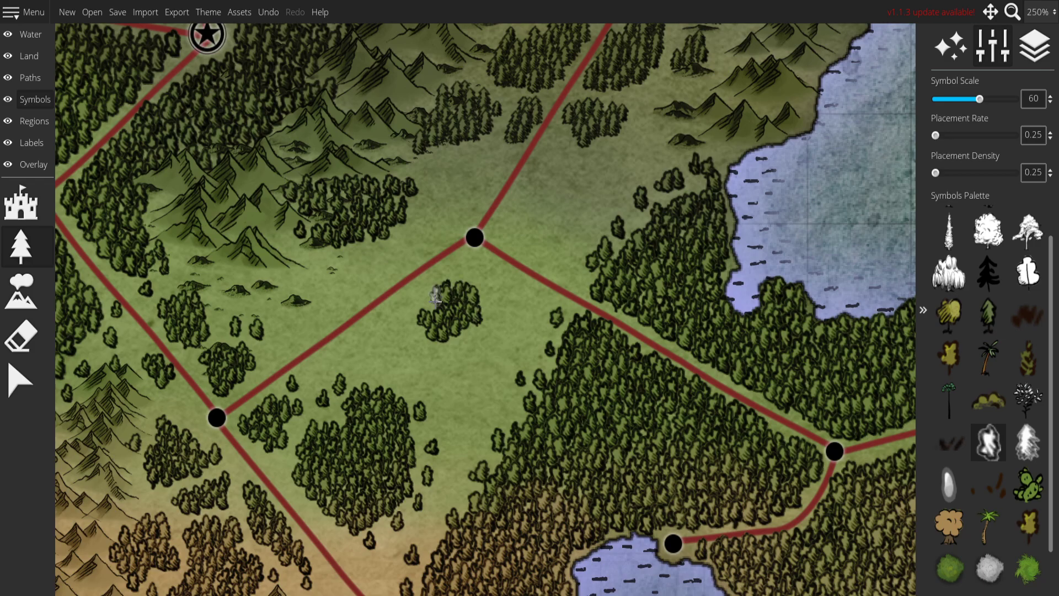
scroll(563, 188, "down", 5)
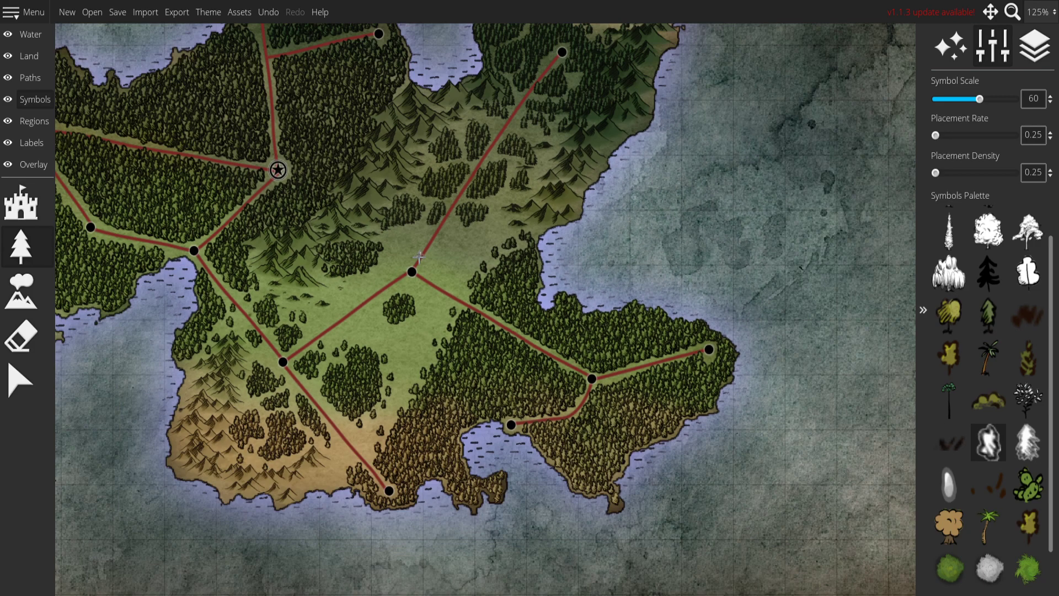
scroll(562, 188, "up", 3)
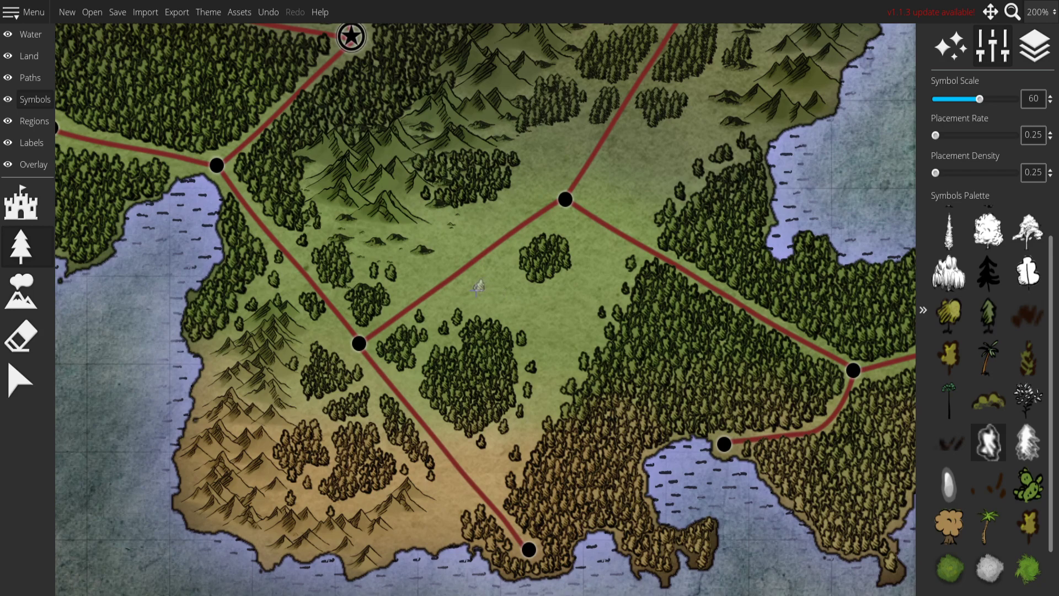
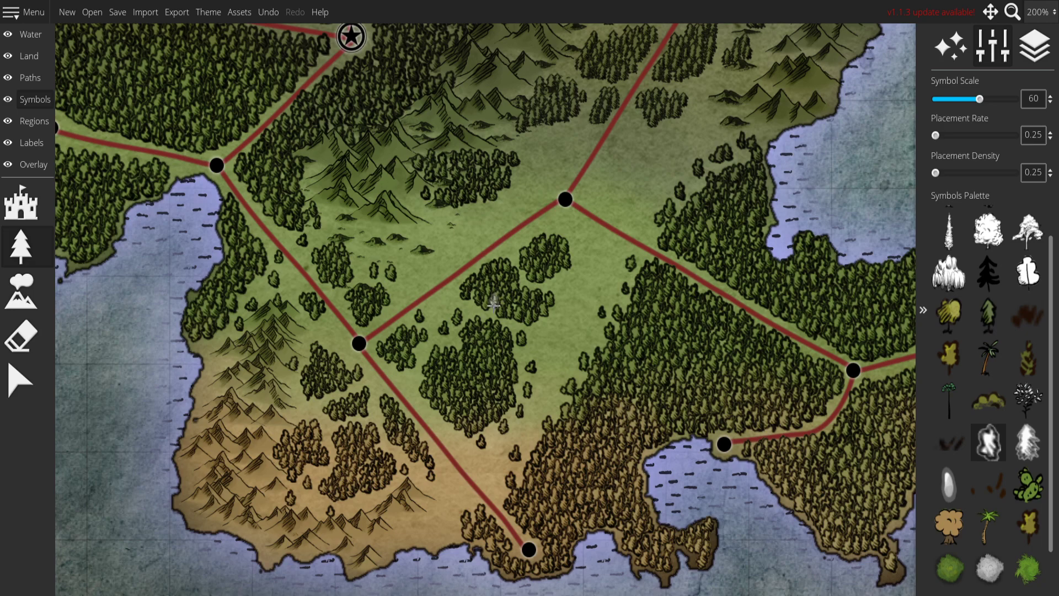
left_click_drag(654, 349, 589, 346)
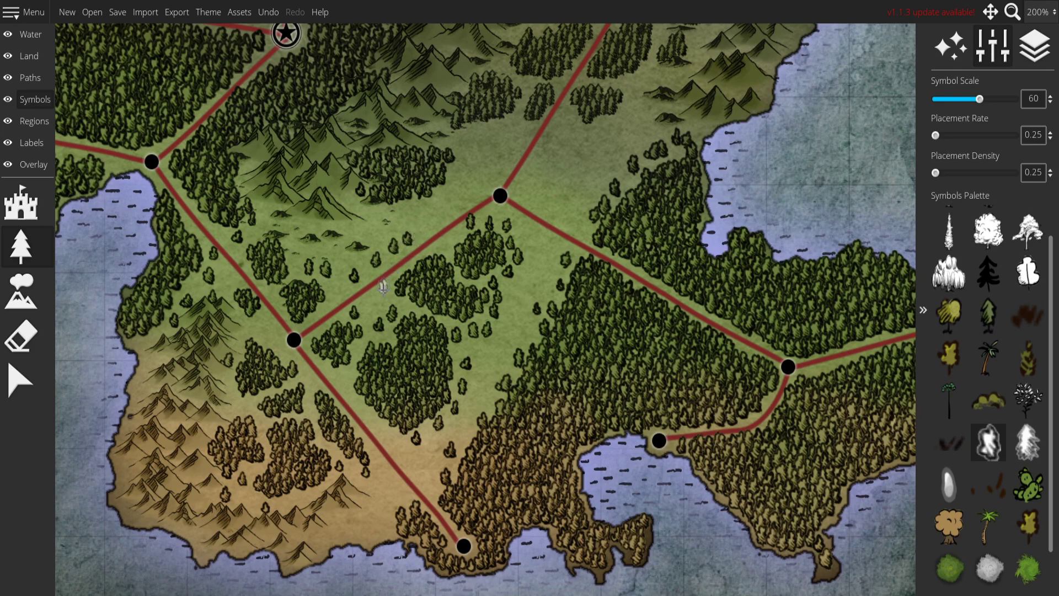
Set the symbol scale to 55 and extend the southeastern forest's western edge with leafy trees toward the groves south of the central town.
left_click_drag(509, 297, 489, 237)
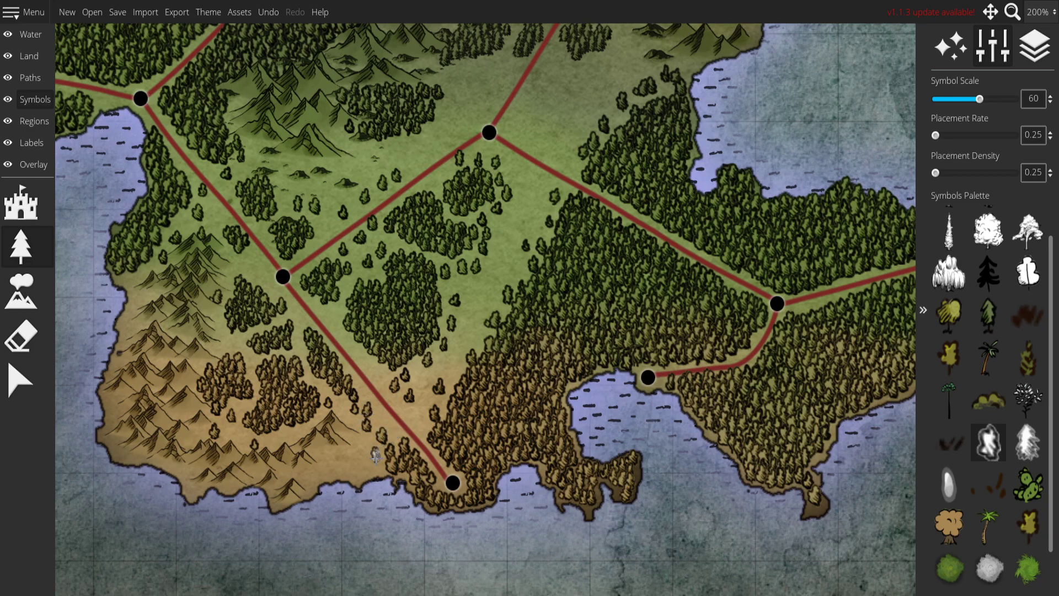
scroll(497, 325, "down", 5)
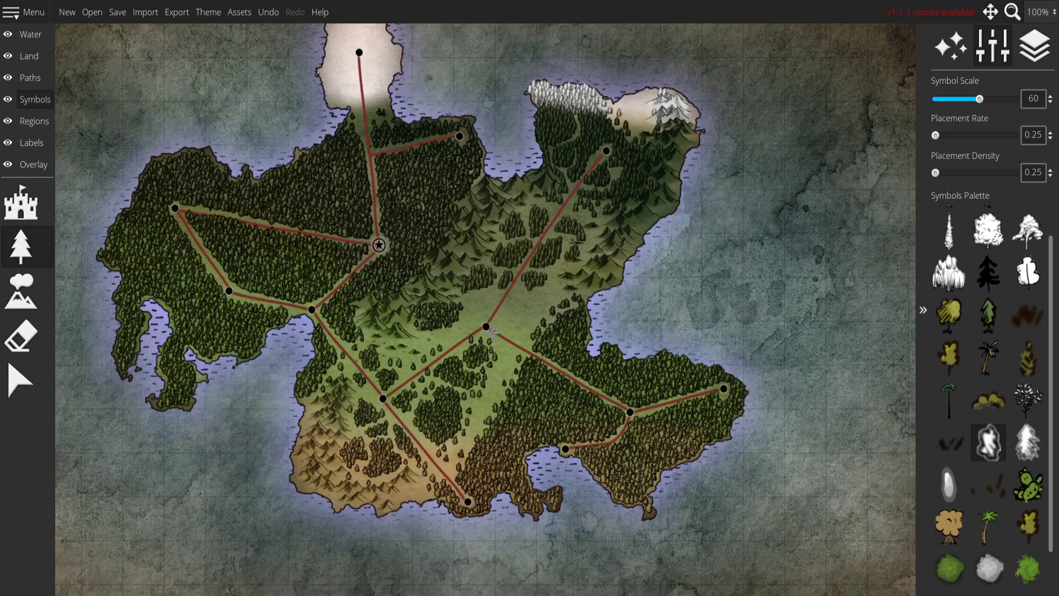
scroll(454, 328, "up", 6)
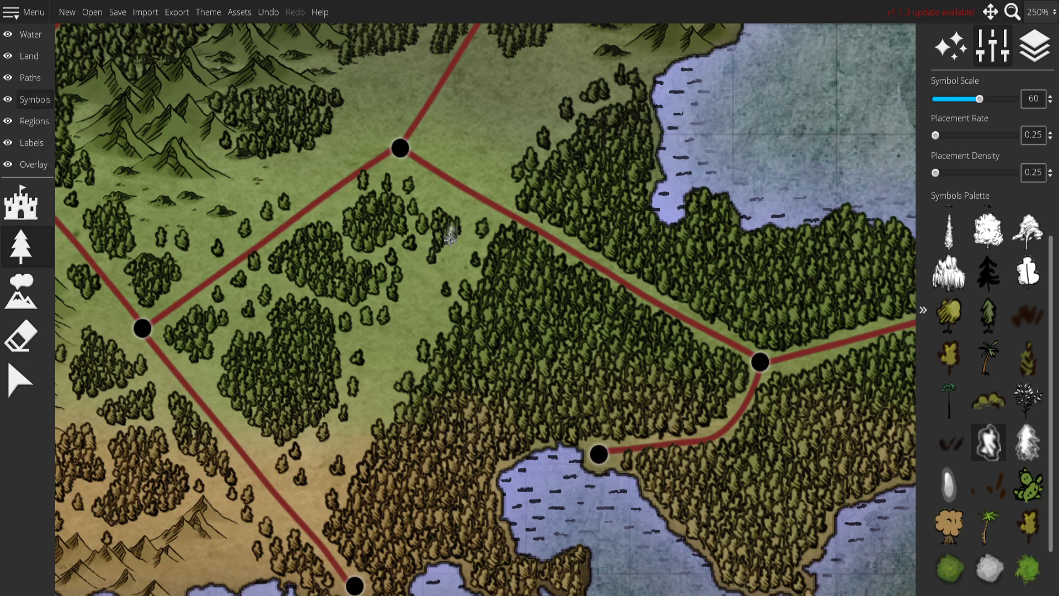
mouse_move(438, 261)
left_mouse_down()
mouse_move(423, 287)
mouse_move(426, 266)
mouse_move(414, 304)
left_mouse_up()
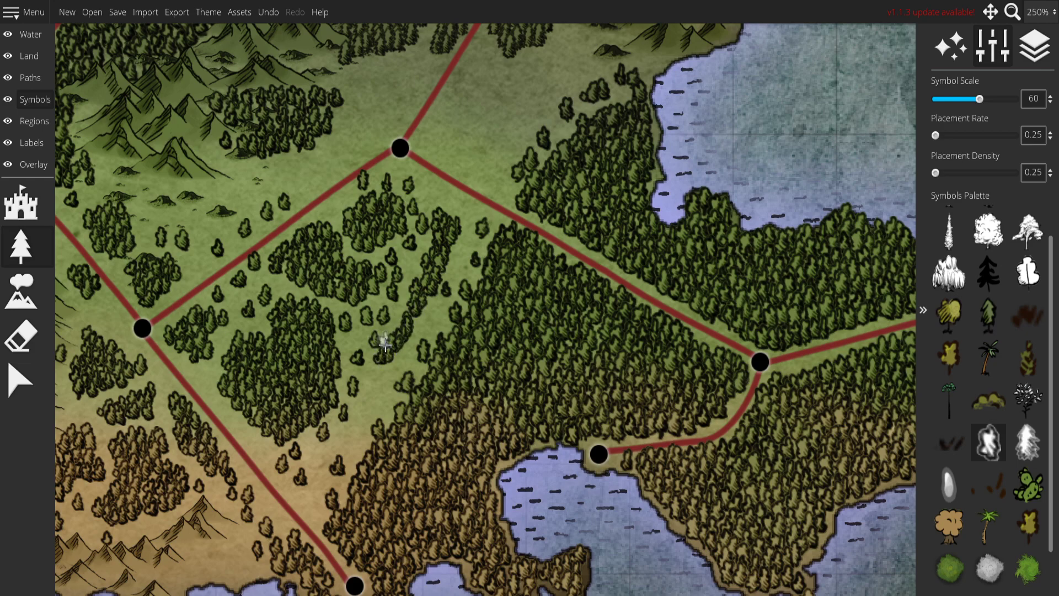
scroll(439, 296, "down", 3)
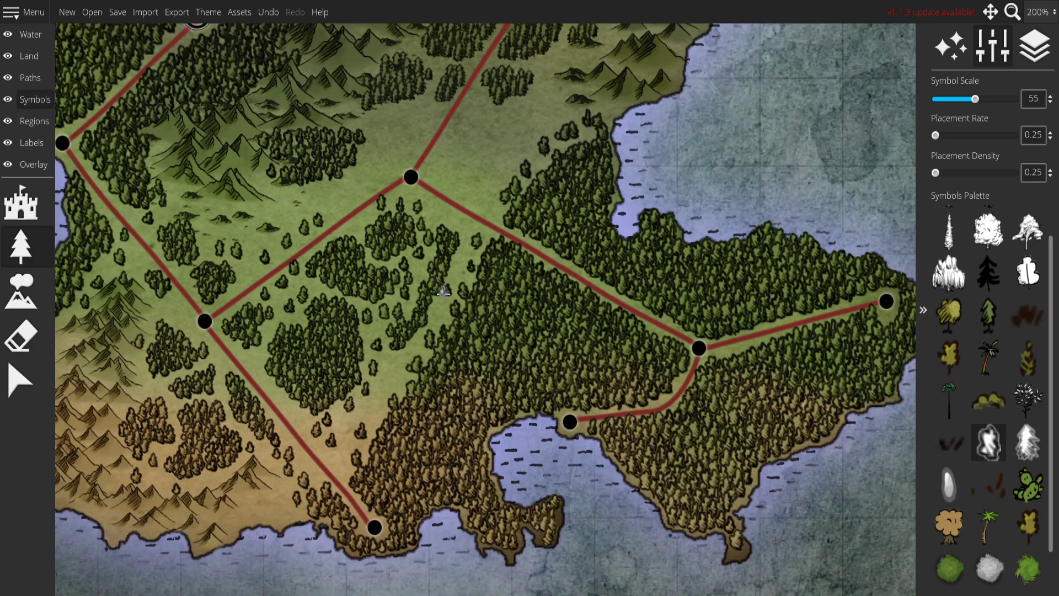
scroll(497, 298, "up", 5)
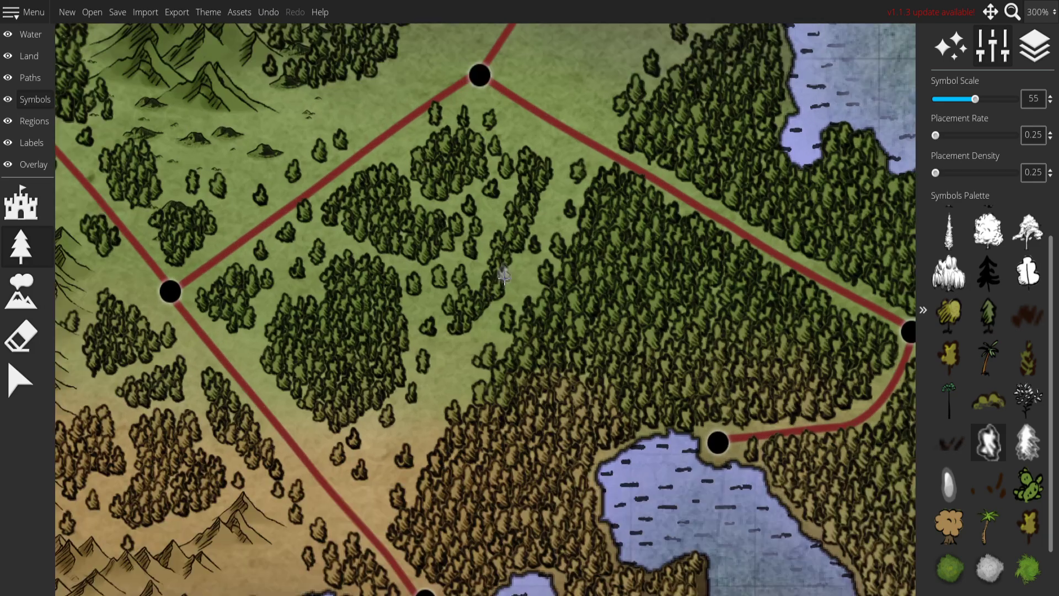
mouse_move(525, 254)
left_mouse_down()
mouse_move(505, 271)
mouse_move(511, 287)
mouse_move(527, 267)
mouse_move(513, 276)
mouse_move(531, 278)
mouse_move(535, 289)
mouse_move(524, 296)
mouse_move(548, 306)
mouse_move(531, 304)
mouse_move(543, 258)
mouse_move(555, 272)
mouse_move(581, 269)
mouse_move(568, 262)
mouse_move(564, 218)
mouse_move(542, 192)
mouse_move(577, 164)
mouse_move(612, 175)
mouse_move(616, 152)
mouse_move(571, 143)
mouse_move(586, 144)
mouse_move(553, 187)
mouse_move(602, 185)
mouse_move(595, 206)
mouse_move(591, 213)
mouse_move(557, 192)
mouse_move(542, 221)
mouse_move(582, 223)
mouse_move(591, 237)
mouse_move(578, 223)
mouse_move(588, 240)
mouse_move(557, 249)
mouse_move(526, 308)
mouse_move(502, 308)
mouse_move(466, 347)
mouse_move(509, 315)
mouse_move(535, 332)
mouse_move(522, 324)
mouse_move(520, 348)
mouse_move(469, 352)
mouse_move(511, 367)
mouse_move(496, 384)
mouse_move(474, 358)
mouse_move(438, 365)
mouse_move(473, 371)
left_mouse_up()
mouse_move(528, 283)
left_mouse_down()
mouse_move(520, 352)
mouse_move(579, 177)
left_mouse_up()
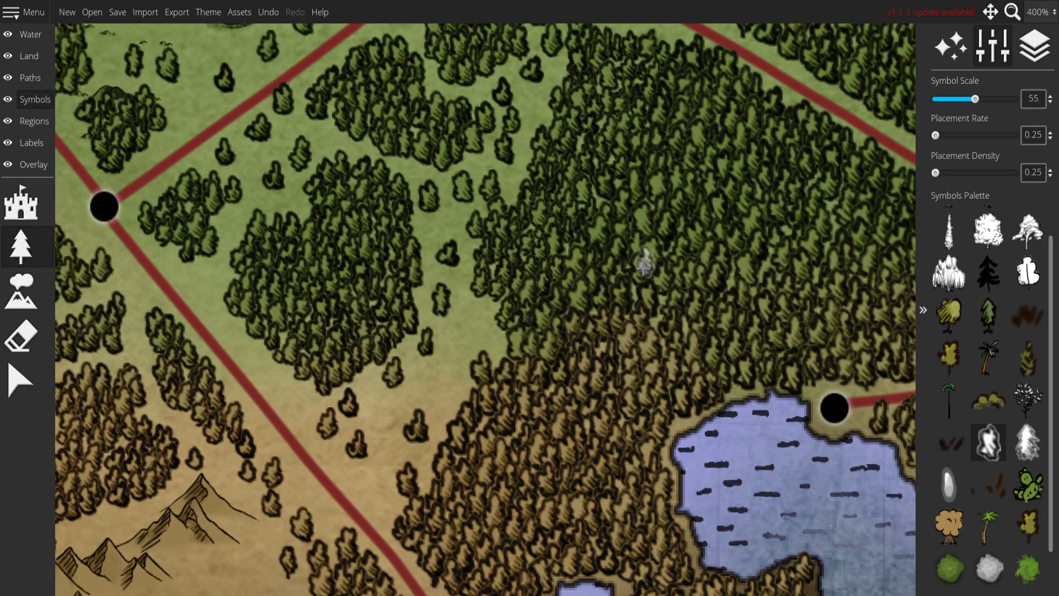
Extend the leafy forest north of the eastern road, filling the plain between the central town and the eastern bay.
scroll(584, 214, "down", 5)
left_click_drag(583, 214, 450, 233)
left_click_drag(374, 280, 378, 339)
left_click_drag(524, 267, 506, 307)
scroll(506, 307, "up", 3)
mouse_move(476, 201)
left_mouse_down()
mouse_move(426, 289)
mouse_move(391, 242)
mouse_move(384, 254)
mouse_move(381, 237)
mouse_move(364, 255)
mouse_move(382, 231)
mouse_move(411, 234)
mouse_move(388, 259)
mouse_move(389, 246)
mouse_move(404, 265)
mouse_move(372, 269)
mouse_move(394, 289)
mouse_move(372, 268)
mouse_move(381, 288)
mouse_move(400, 279)
mouse_move(394, 272)
mouse_move(416, 273)
mouse_move(403, 226)
mouse_move(416, 249)
mouse_move(426, 230)
mouse_move(487, 240)
mouse_move(433, 311)
mouse_move(441, 332)
mouse_move(353, 283)
mouse_move(436, 339)
mouse_move(376, 292)
mouse_move(422, 313)
mouse_move(425, 225)
mouse_move(414, 241)
mouse_move(424, 245)
mouse_move(501, 260)
mouse_move(505, 245)
mouse_move(477, 270)
mouse_move(448, 263)
left_mouse_up()
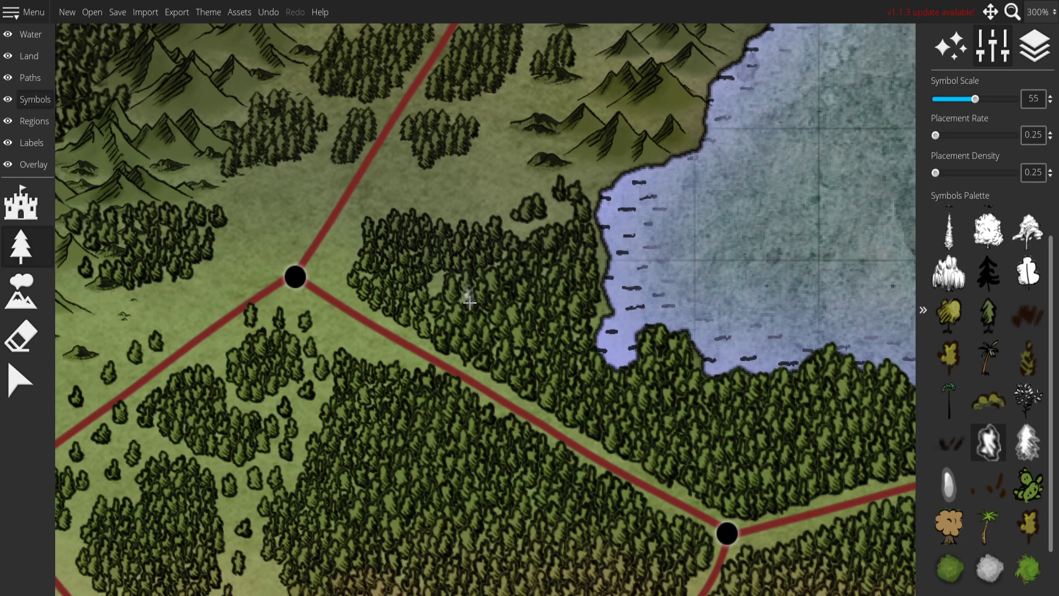
mouse_move(352, 266)
left_mouse_down()
mouse_move(383, 202)
mouse_move(399, 211)
mouse_move(382, 216)
mouse_move(424, 203)
mouse_move(533, 210)
mouse_move(538, 267)
mouse_move(535, 255)
mouse_move(617, 328)
left_mouse_up()
scroll(537, 267, "down", 5)
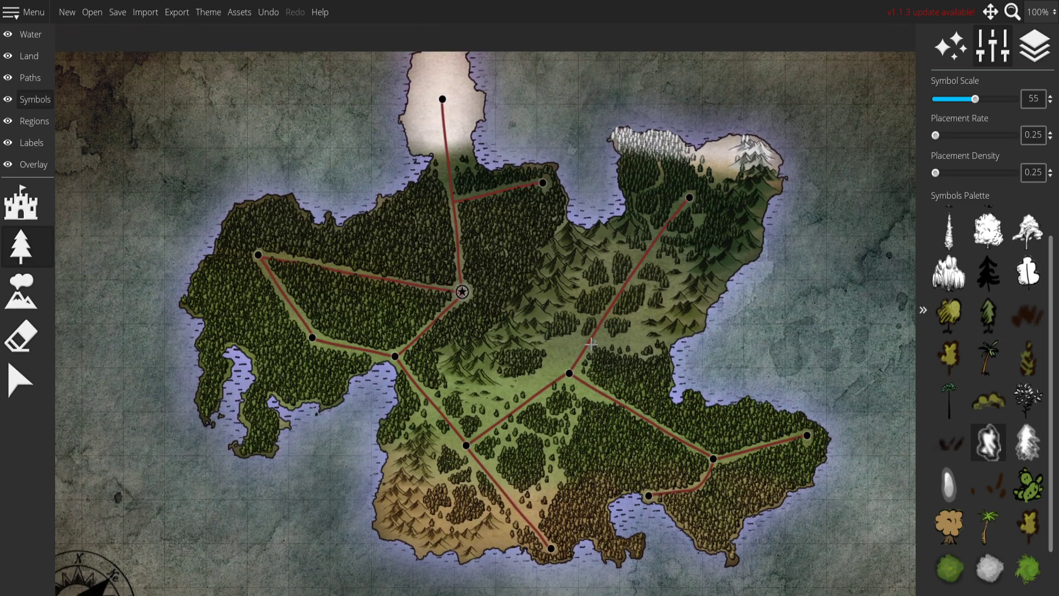
Paint a small leafy grove just northwest of the central town, along the west side of the northeastern road.
scroll(558, 353, "up", 5)
mouse_move(544, 342)
left_mouse_down()
mouse_move(536, 367)
mouse_move(549, 386)
left_mouse_up()
mouse_move(564, 348)
left_mouse_down()
mouse_move(591, 362)
mouse_move(579, 381)
mouse_move(547, 408)
mouse_move(539, 392)
mouse_move(527, 409)
mouse_move(554, 401)
mouse_move(538, 402)
mouse_move(536, 384)
mouse_move(562, 357)
mouse_move(560, 378)
left_mouse_up()
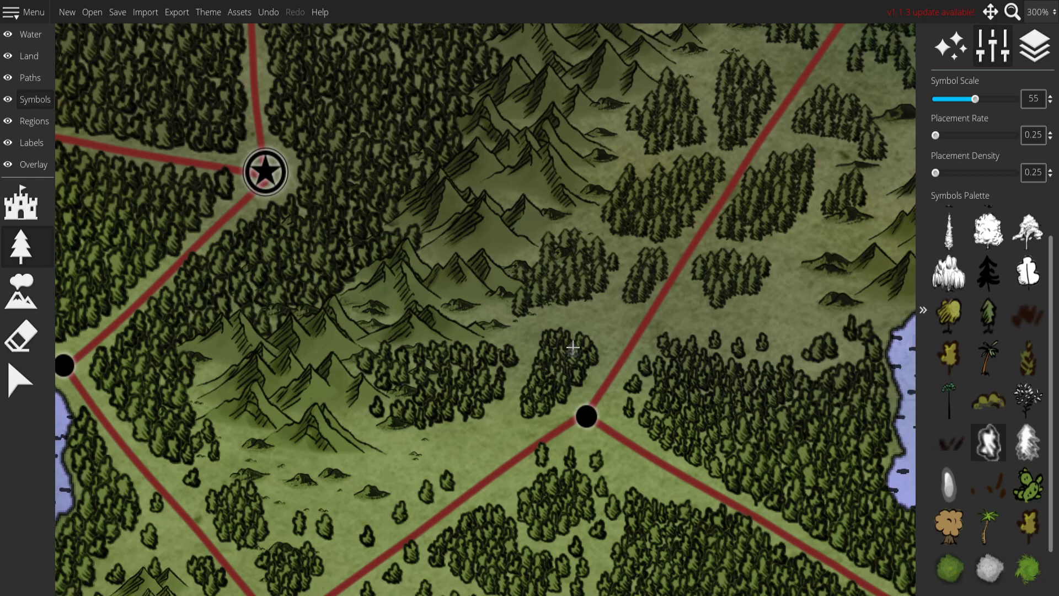
scroll(537, 278, "down", 5)
Scatter single leafy trees between the central mountains and the adjoining road, and north of the forest toward the eastern mountains.
scroll(537, 278, "up", 4)
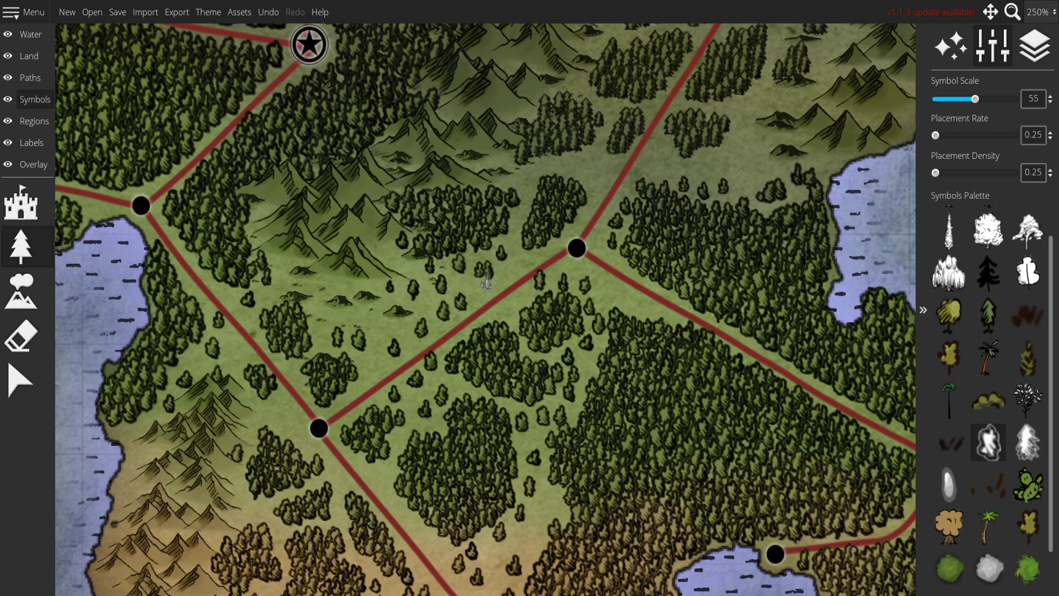
scroll(449, 281, "down", 4)
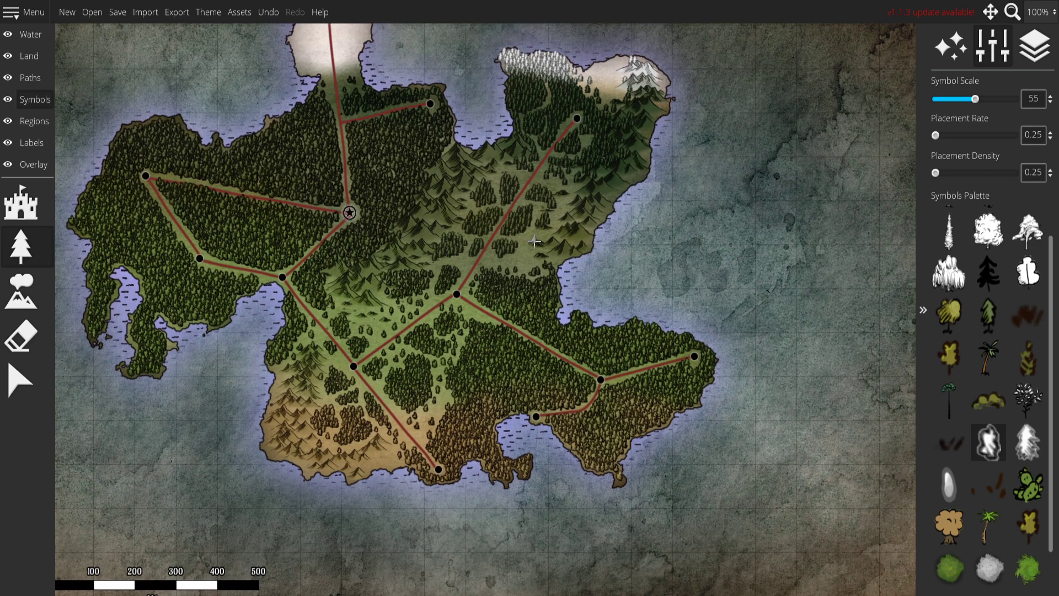
scroll(567, 239, "up", 4)
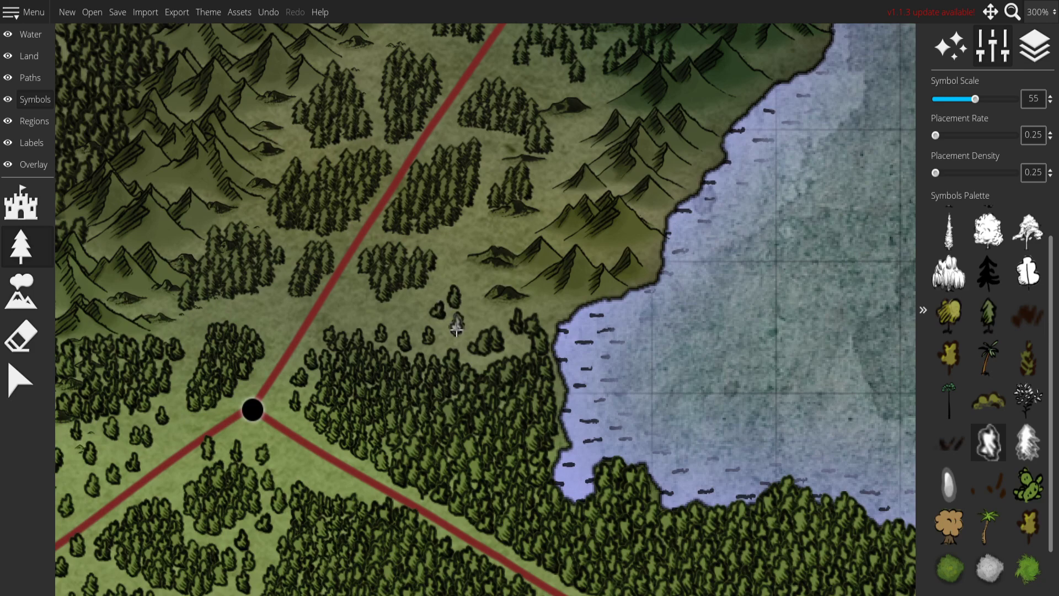
scroll(485, 283, "down", 3)
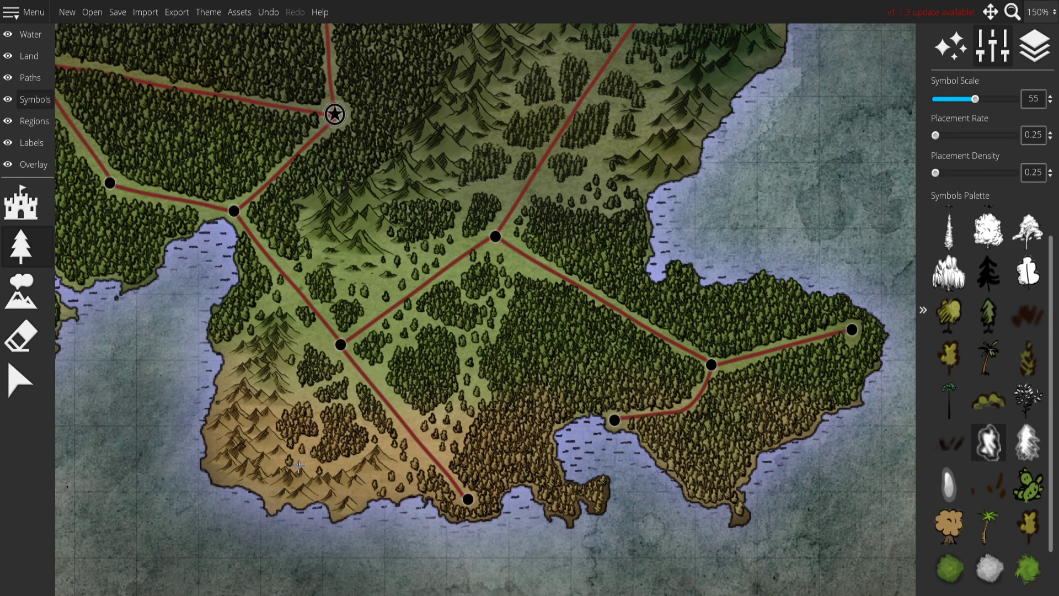
Examine the tree coverage and remaining gaps across the whole continent, from the southern coast to the northern peninsulas.
left_click_drag(343, 309, 491, 406)
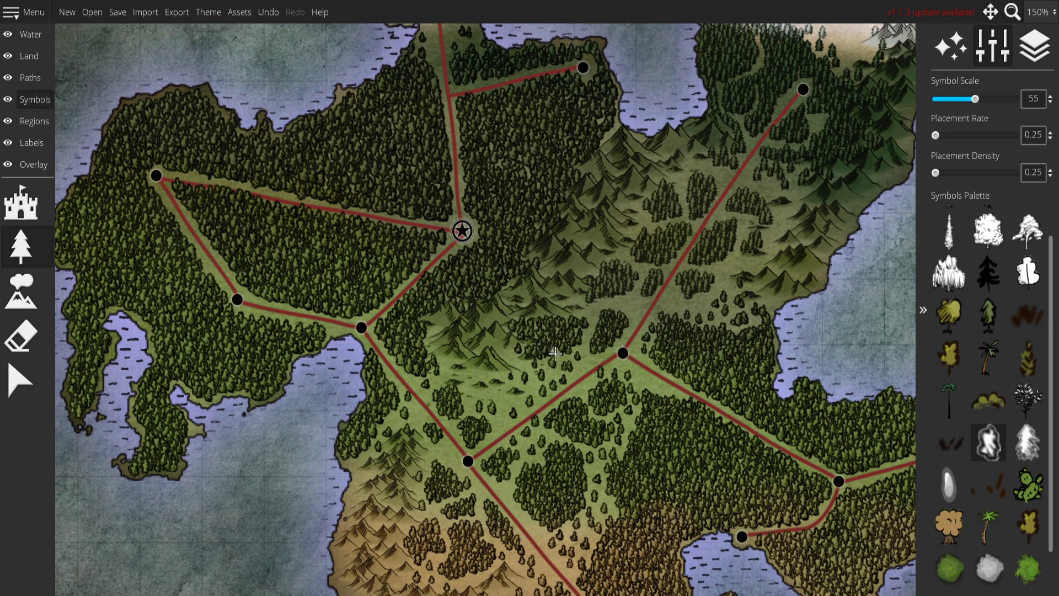
scroll(550, 352, "down", 5)
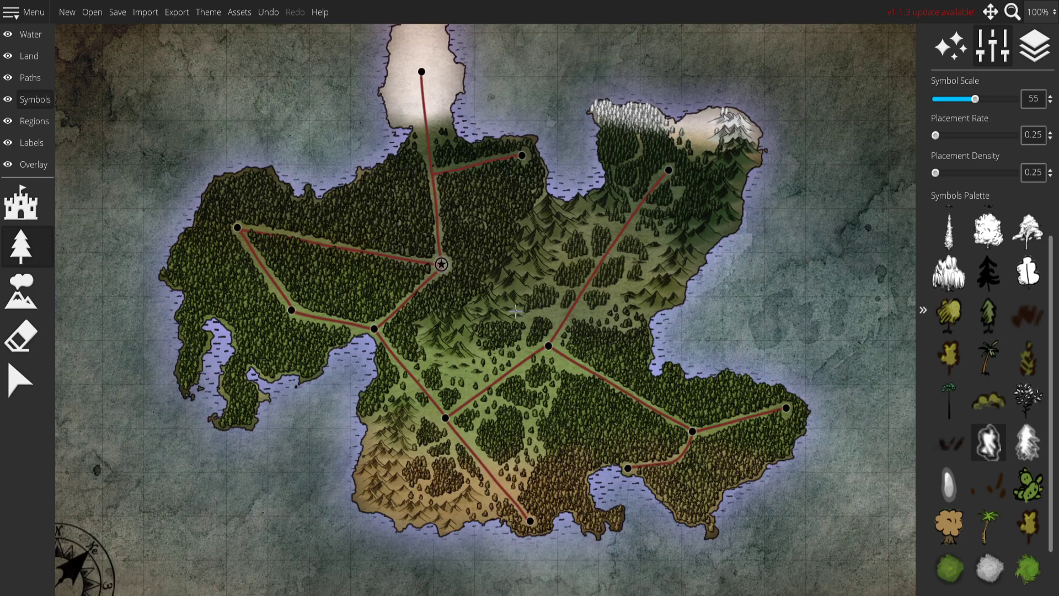
left_click_drag(623, 190, 613, 250)
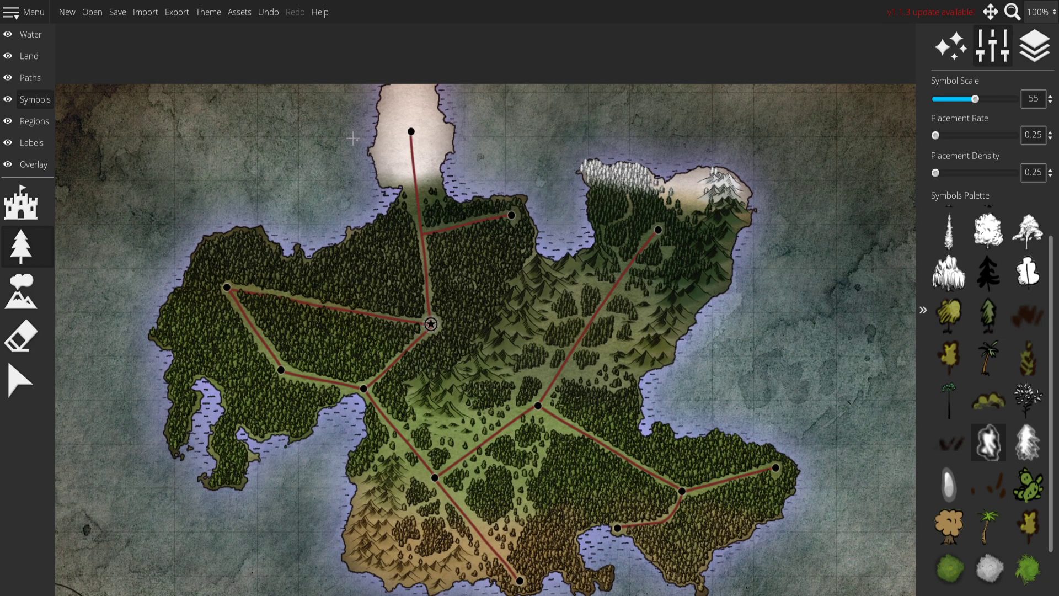
left_click_drag(590, 342, 596, 257)
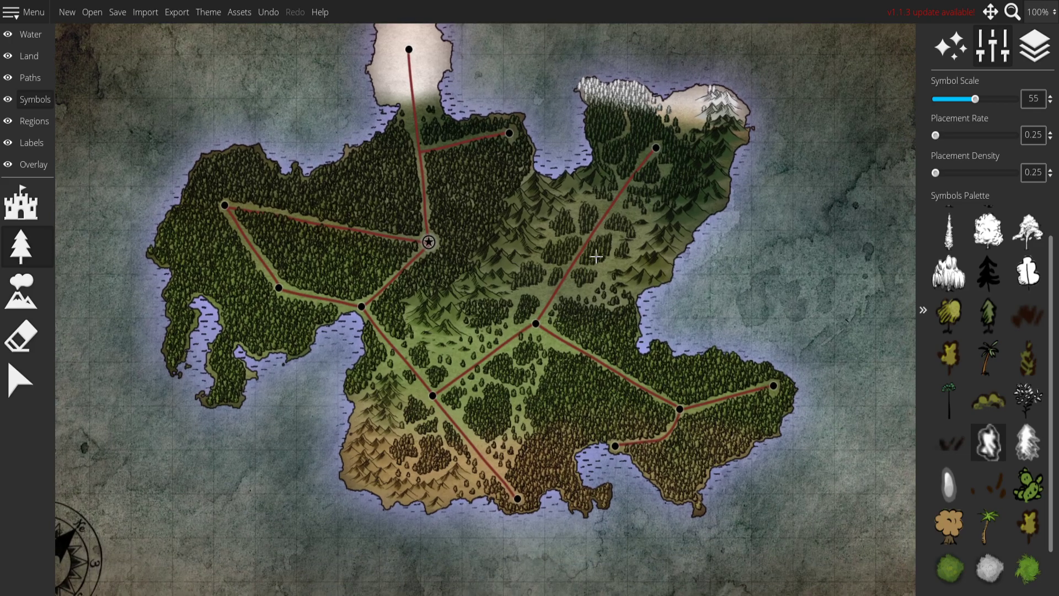
scroll(663, 409, "up", 8)
left_click_drag(670, 411, 790, 215)
scroll(686, 179, "down", 6)
left_click_drag(578, 180, 633, 473)
scroll(633, 473, "down", 1)
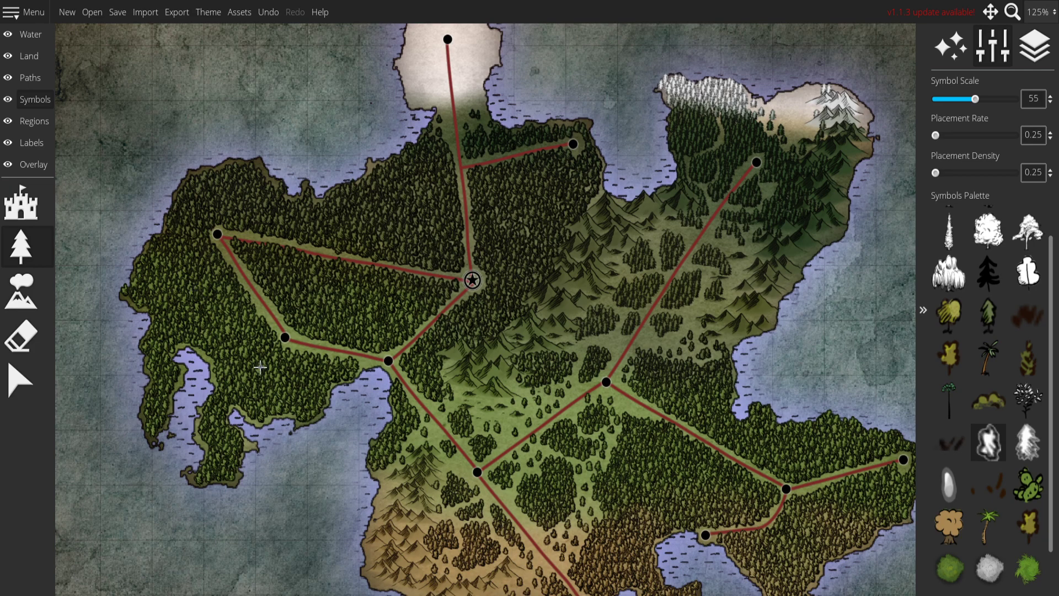
key("Down")
key("Right")
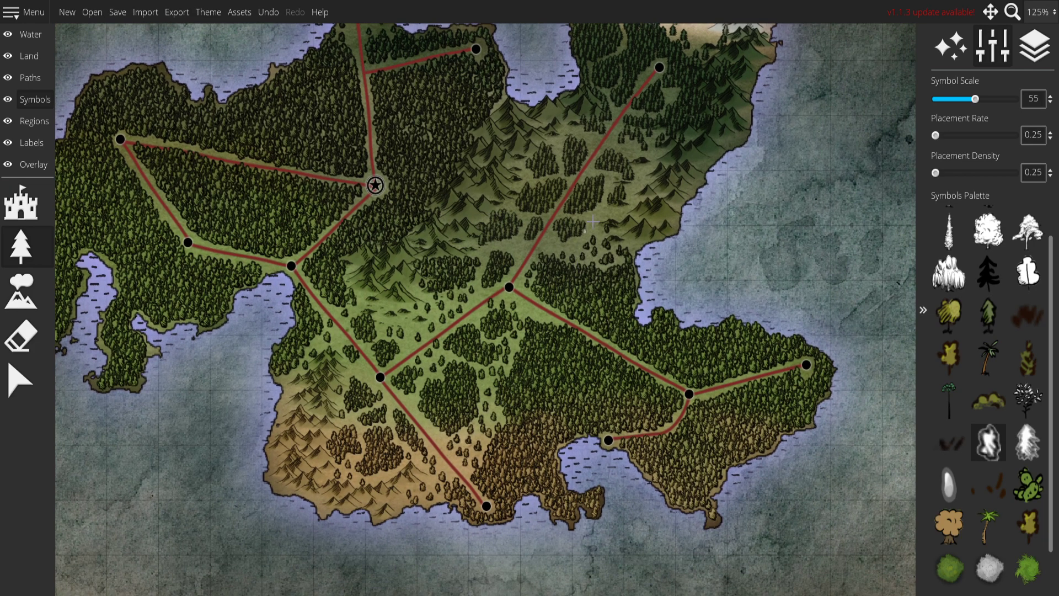
key("Down")
key("Right")
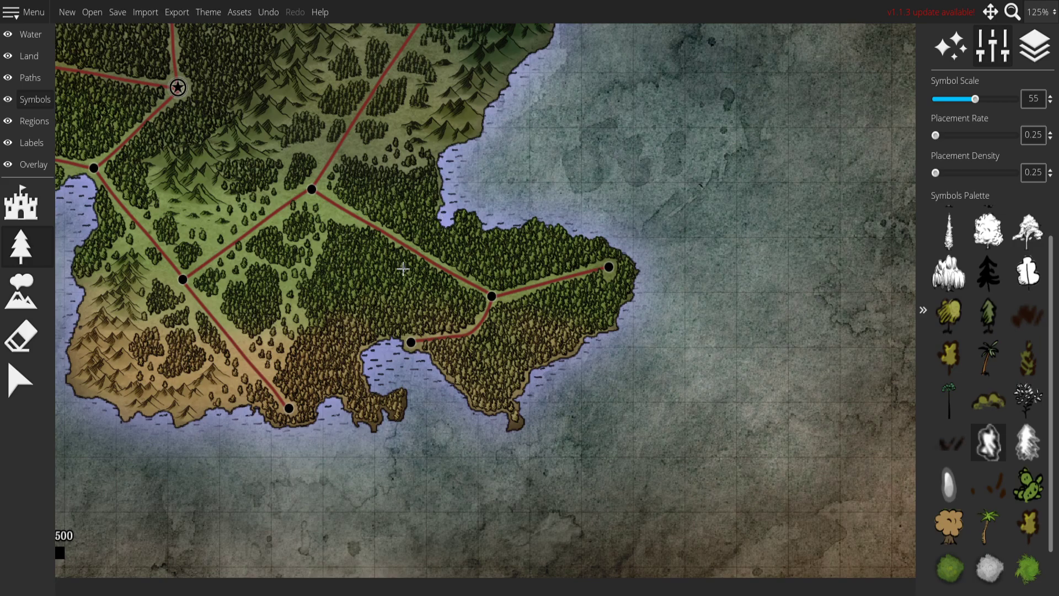
key("Up")
key("Left")
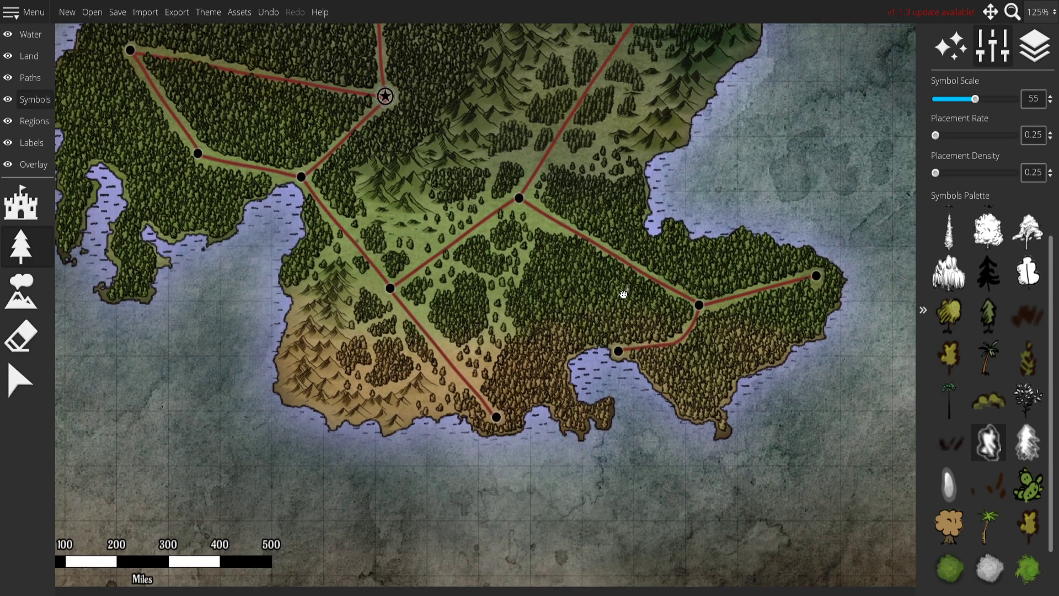
scroll(533, 311, "down", 1)
scroll(516, 350, "up", 4)
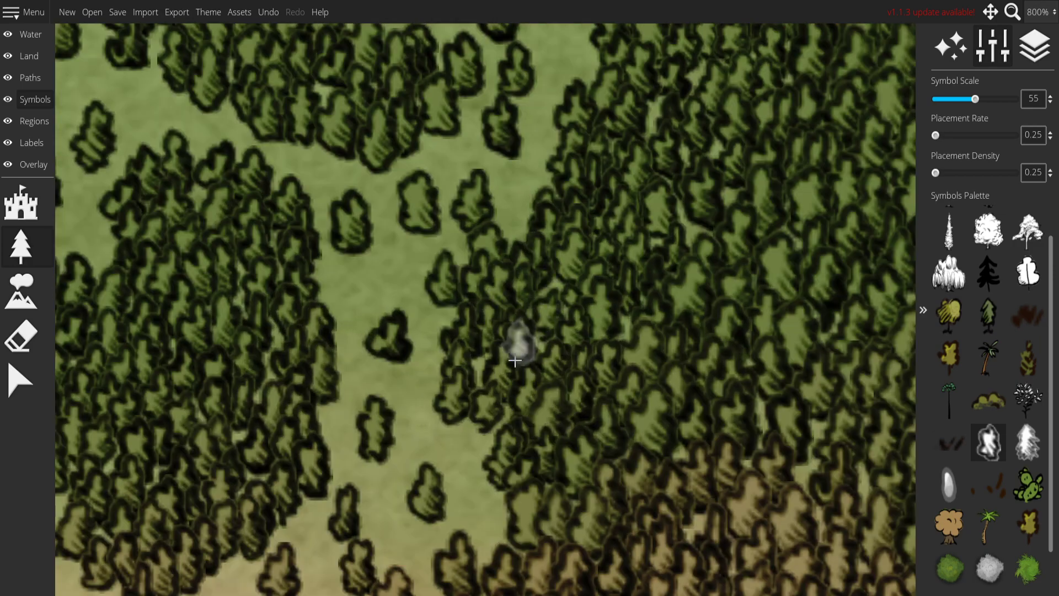
scroll(516, 350, "down", 5)
scroll(588, 406, "up", 2)
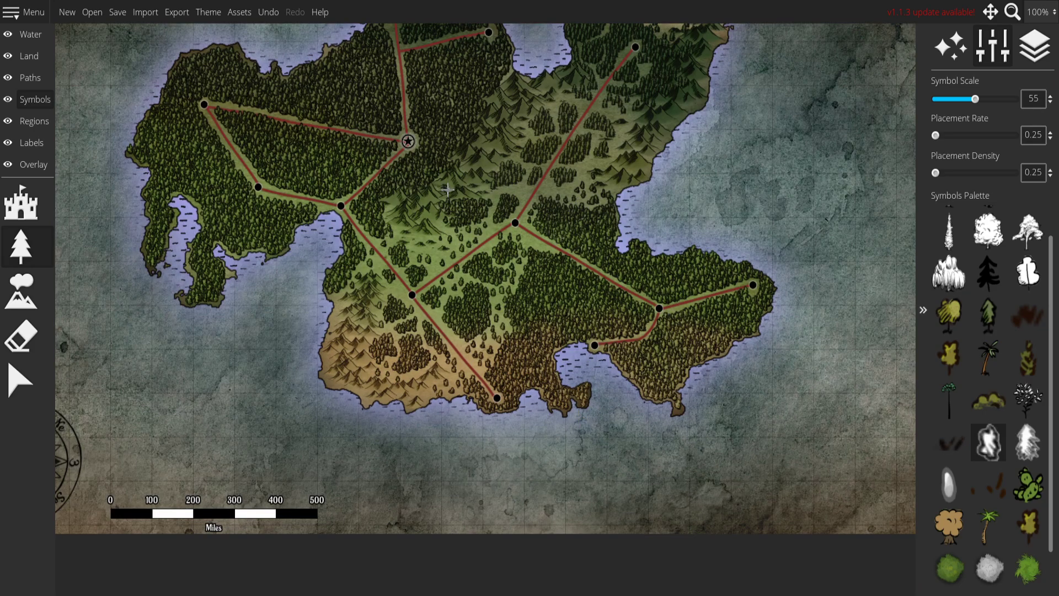
key("Up")
key("Right")
key("Up")
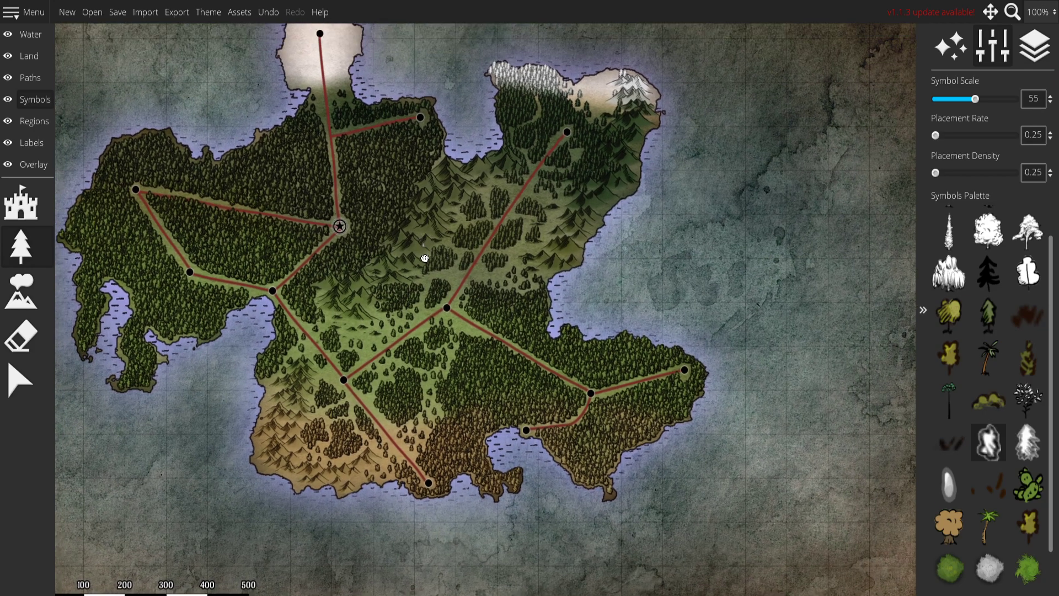
Switch to the dark grass tuft symbol and place one tuft just east of the northern snow town, undoing the extra tufts.
scroll(539, 300, "up", 3)
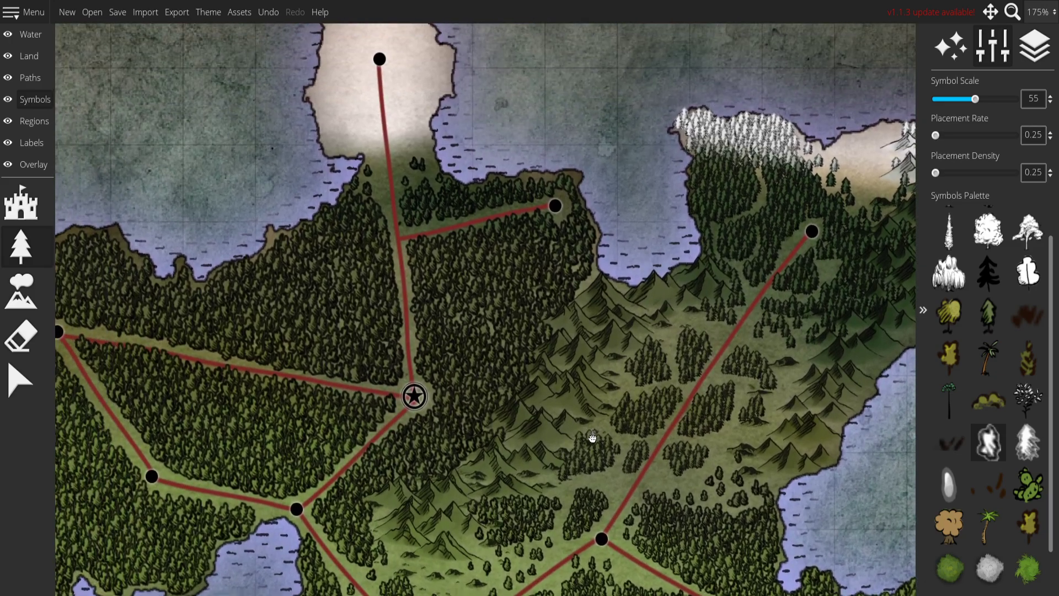
scroll(396, 211, "up", 3)
left_click_drag(364, 182, 562, 407)
left_click_drag(624, 328, 540, 225)
scroll(552, 246, "up", 2)
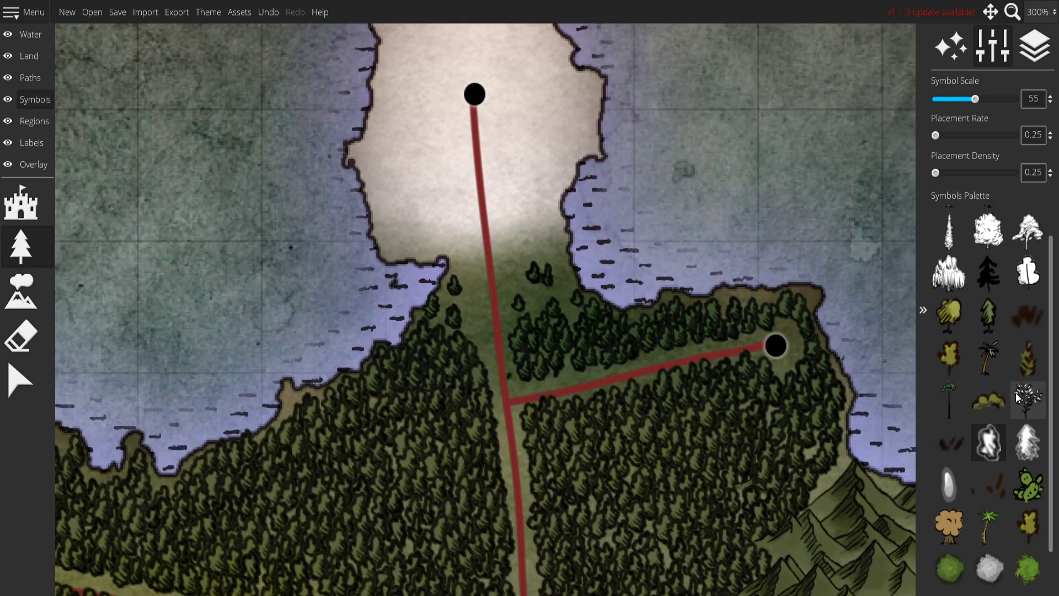
left_click(1002, 483)
key("ctrl+z")
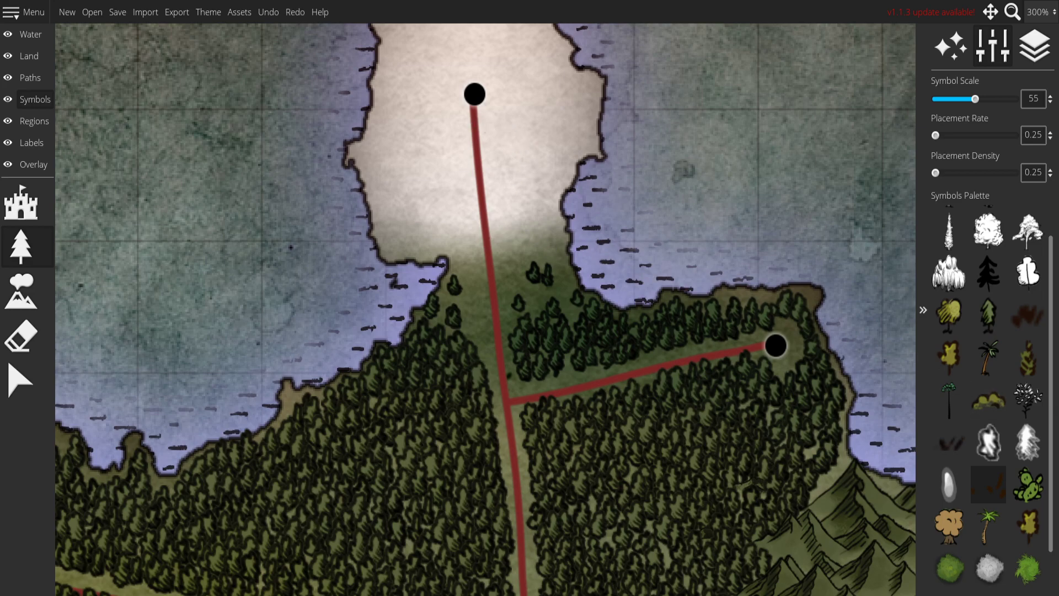
left_click(949, 439)
left_click(507, 107)
key("Up")
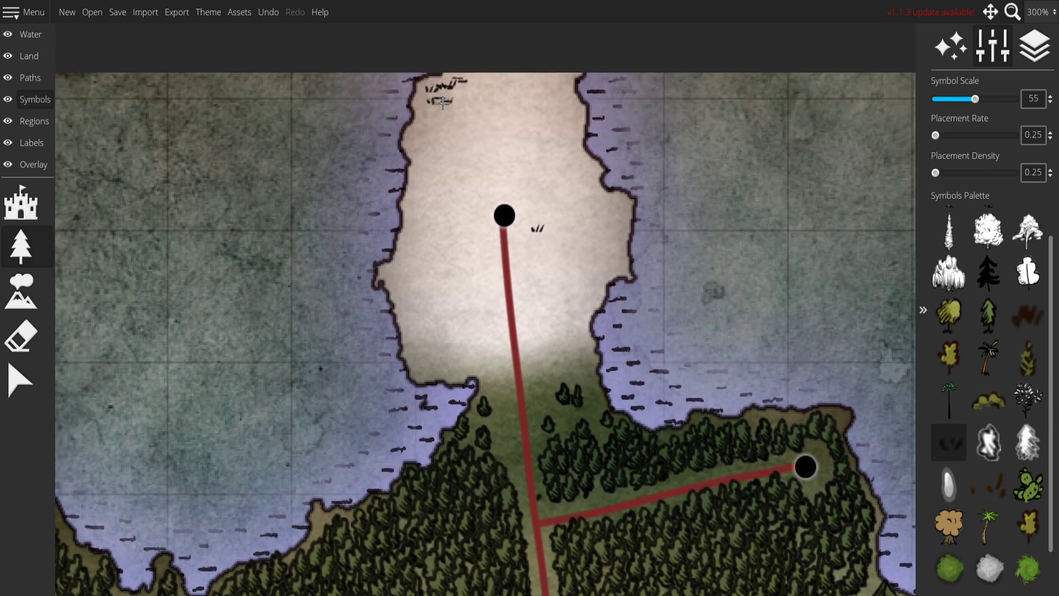
key("ctrl+z")
Try a cluster of the white oval tree symbol at the northwestern tip of the northern snowy peninsula.
left_click(949, 484)
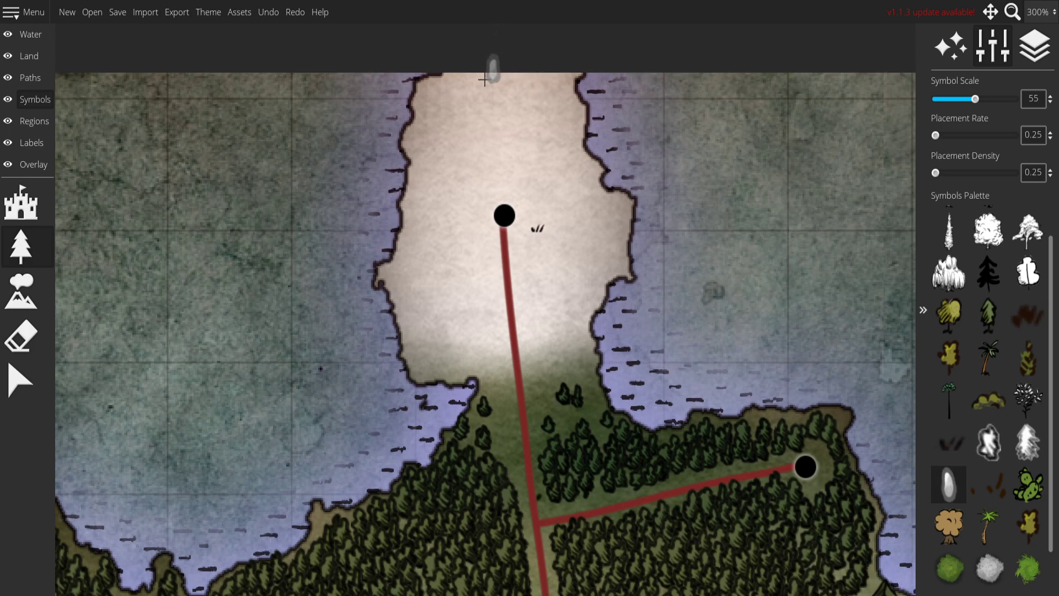
mouse_move(473, 77)
left_mouse_down()
mouse_move(455, 116)
mouse_move(449, 98)
mouse_move(424, 109)
mouse_move(429, 125)
mouse_move(443, 91)
mouse_move(421, 145)
mouse_move(452, 112)
left_mouse_up()
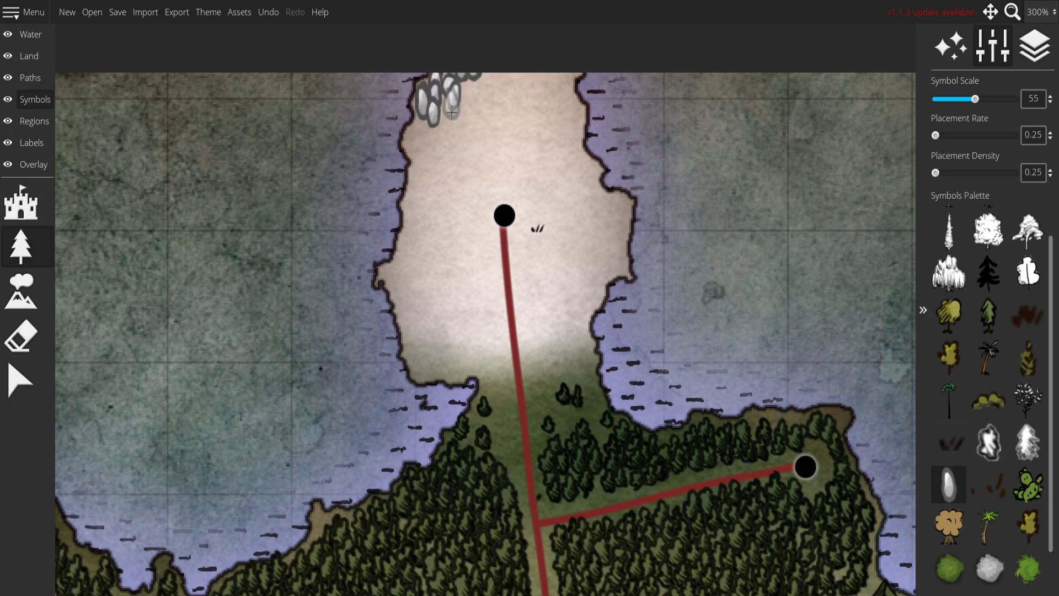
scroll(590, 287, "down", 4)
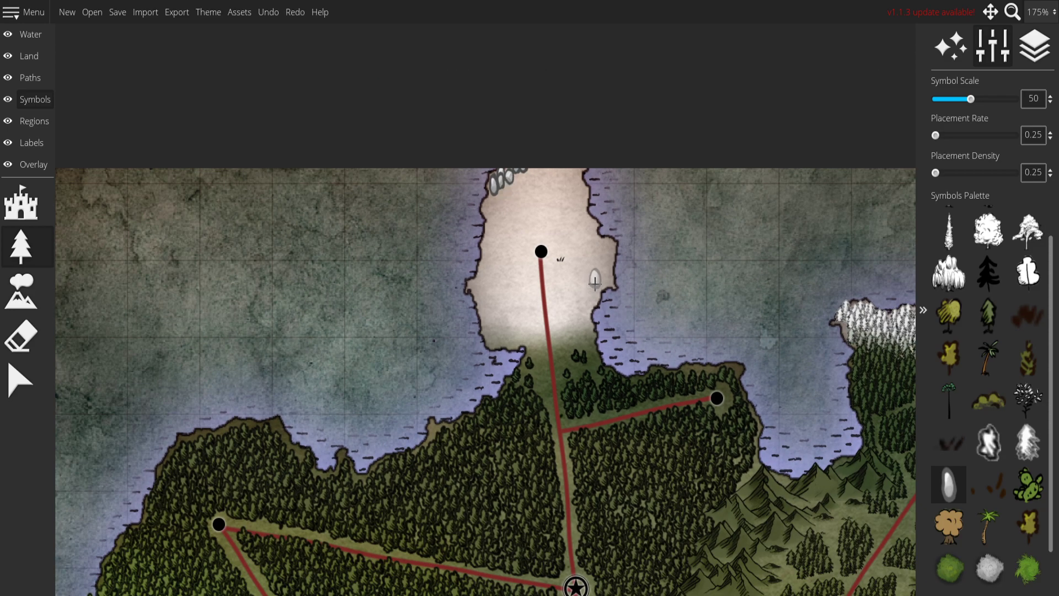
left_click_drag(695, 335, 640, 243)
scroll(603, 213, "up", 3)
left_click_drag(603, 213, 645, 235)
Select the tall steep mountain symbol, set its scale to 20 and place two peaks at the snowy peninsula's northern end.
left_click(21, 291)
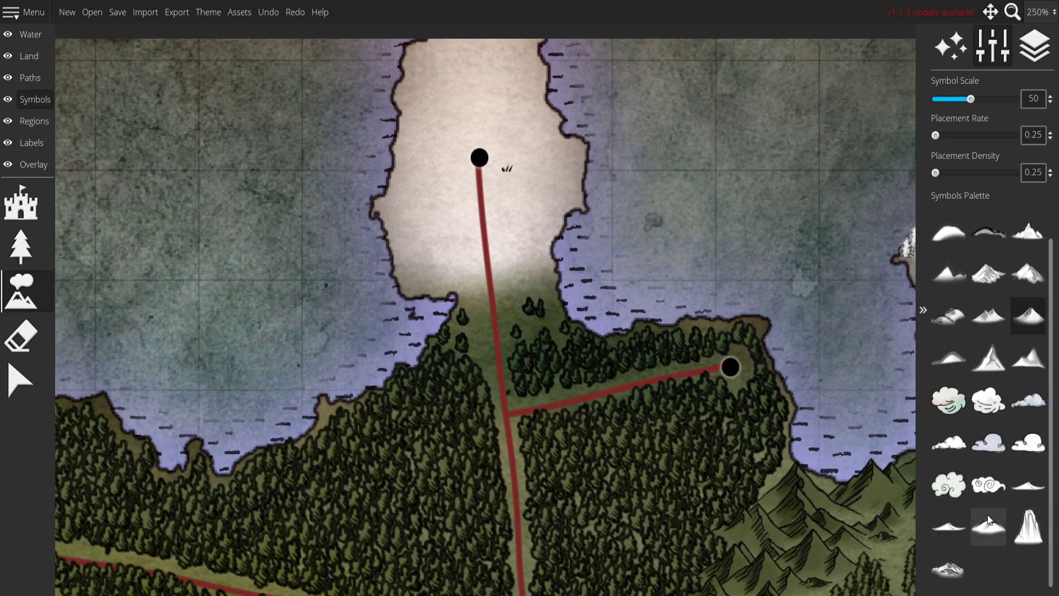
left_click(1028, 522)
scroll(440, 199, "down", 5)
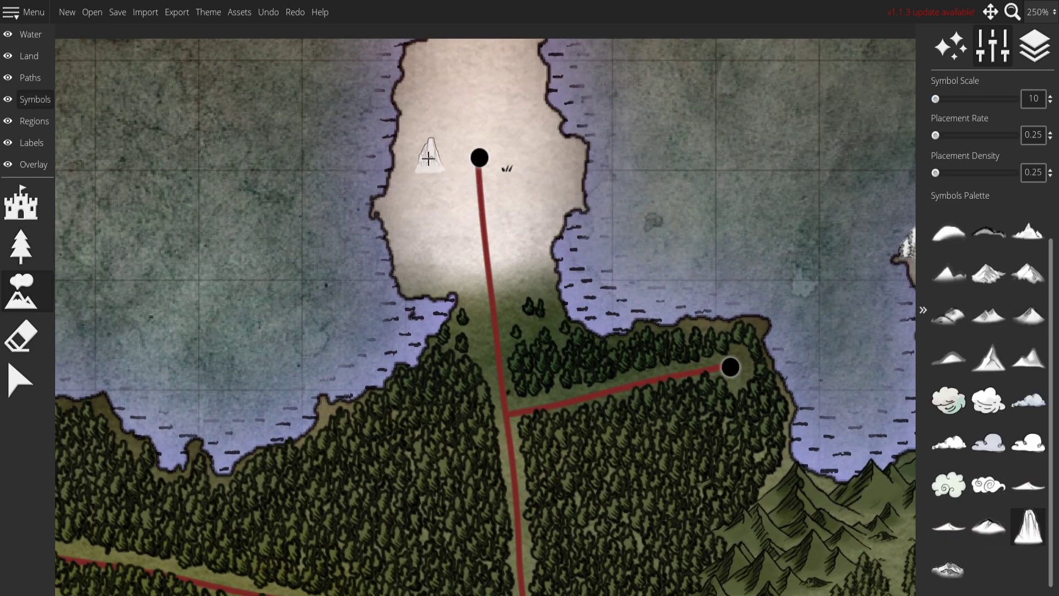
scroll(428, 98, "up", 1)
left_click(434, 70)
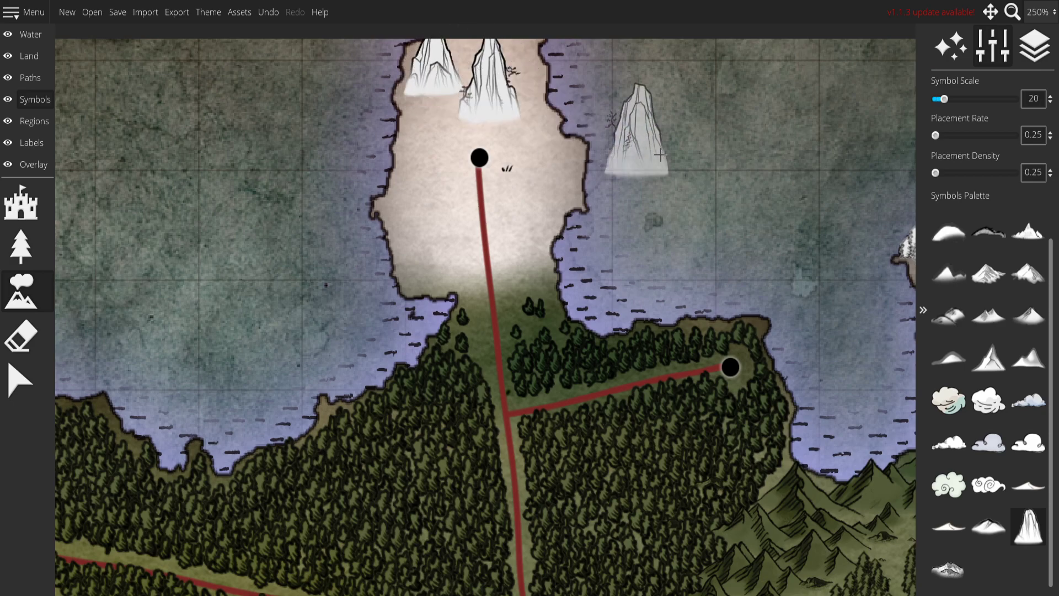
Undo the tall peaks and try a row of the low snow-capped mountain symbol along the snowy peninsula's northern end.
left_click(991, 527)
key("ctrl+z")
left_click(439, 66)
mouse_move(454, 62)
left_mouse_down()
mouse_move(459, 81)
mouse_move(467, 55)
mouse_move(489, 79)
mouse_move(495, 58)
left_mouse_up()
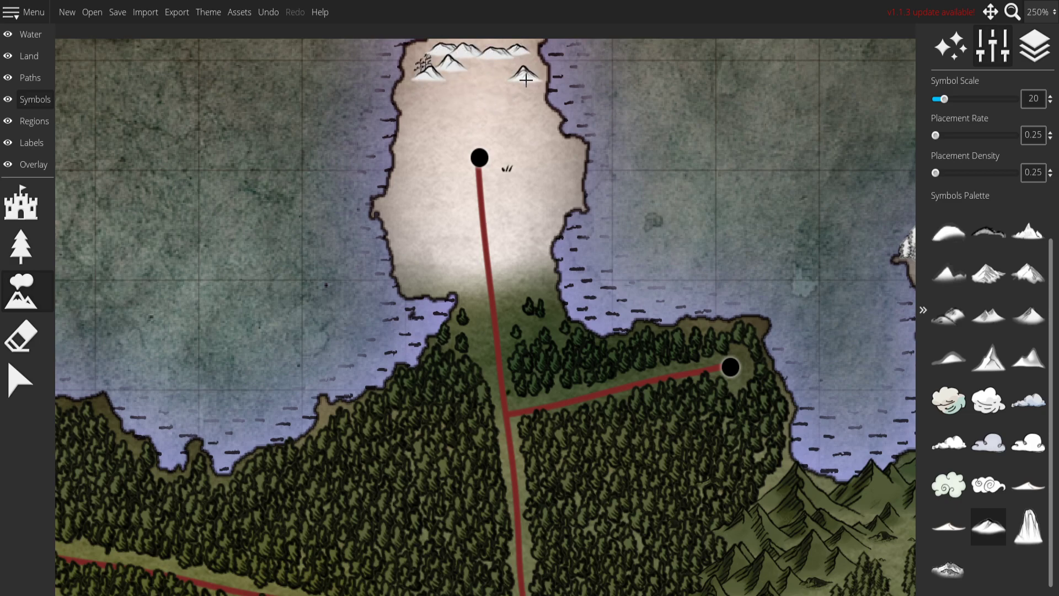
Undo the trial row of low snow-capped mountains on the northern peninsula, including the test hill near its southwestern shore.
key("ctrl+z")
key("ctrl+z")
key("ctrl+z")
key("ctrl+z")
key("ctrl+z")
key("ctrl+z")
key("ctrl+z")
key("ctrl+z")
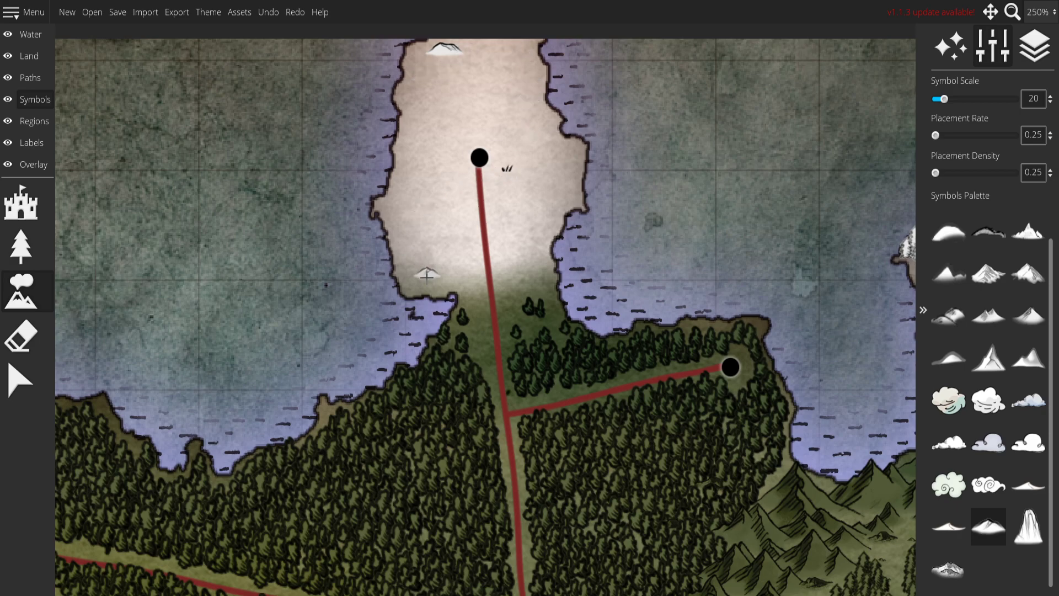
left_click(419, 273)
key("ctrl+z")
key("ctrl+z")
key("ctrl+z")
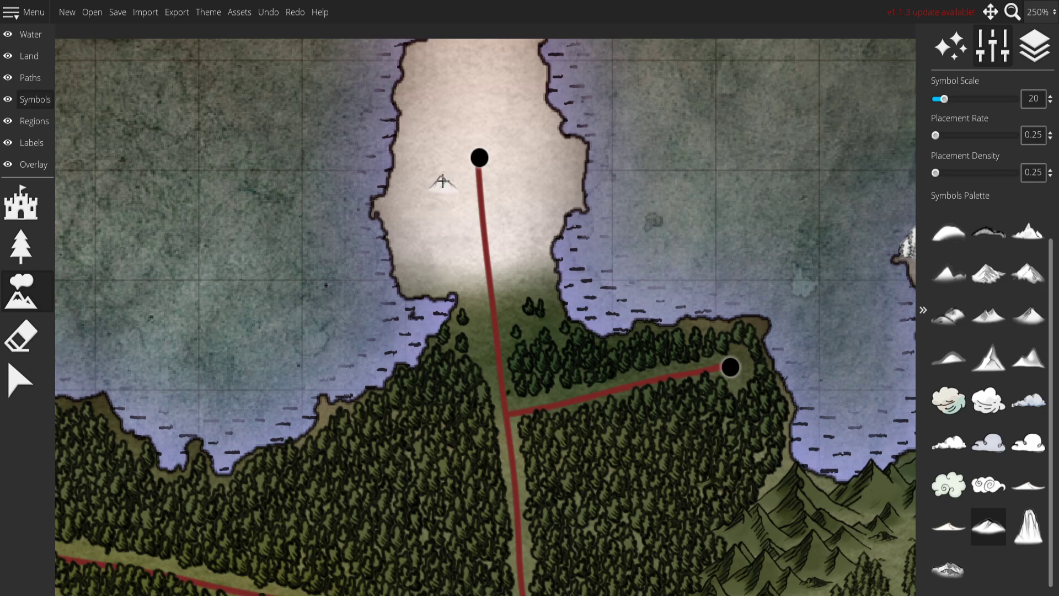
Scatter low snow-capped mountains at scale 20 across the whole snowy peninsula, on both sides of the town and its road.
mouse_move(482, 83)
left_mouse_down()
mouse_move(485, 99)
mouse_move(416, 177)
mouse_move(539, 184)
left_mouse_up()
left_click(502, 203)
mouse_move(441, 163)
left_mouse_down()
mouse_move(472, 75)
mouse_move(481, 97)
left_mouse_up()
mouse_move(529, 138)
left_mouse_down()
mouse_move(545, 154)
mouse_move(517, 159)
mouse_move(483, 240)
left_mouse_up()
left_click(431, 256)
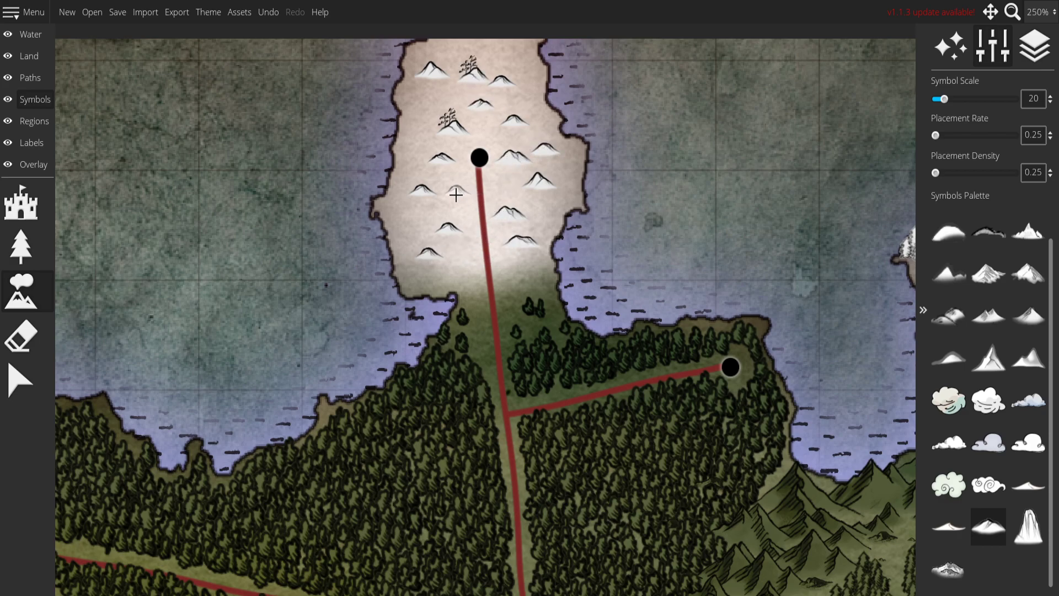
mouse_move(410, 155)
left_mouse_down()
mouse_move(438, 113)
mouse_move(431, 100)
mouse_move(501, 58)
left_mouse_up()
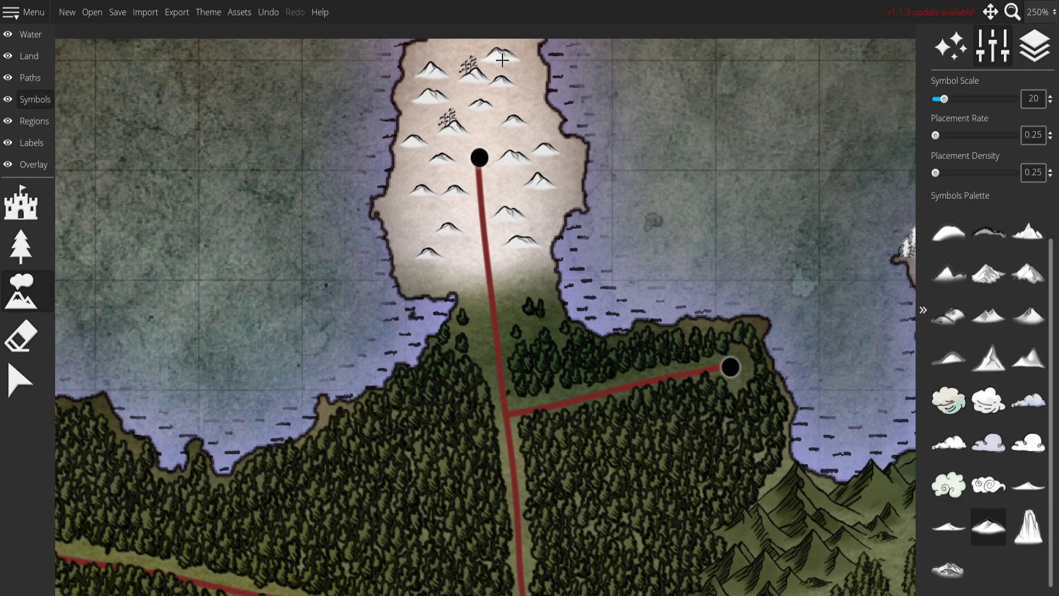
Switch to the wide, flat snowy mountain symbol and place several among the low mountains on the northern peninsula.
left_click(1028, 485)
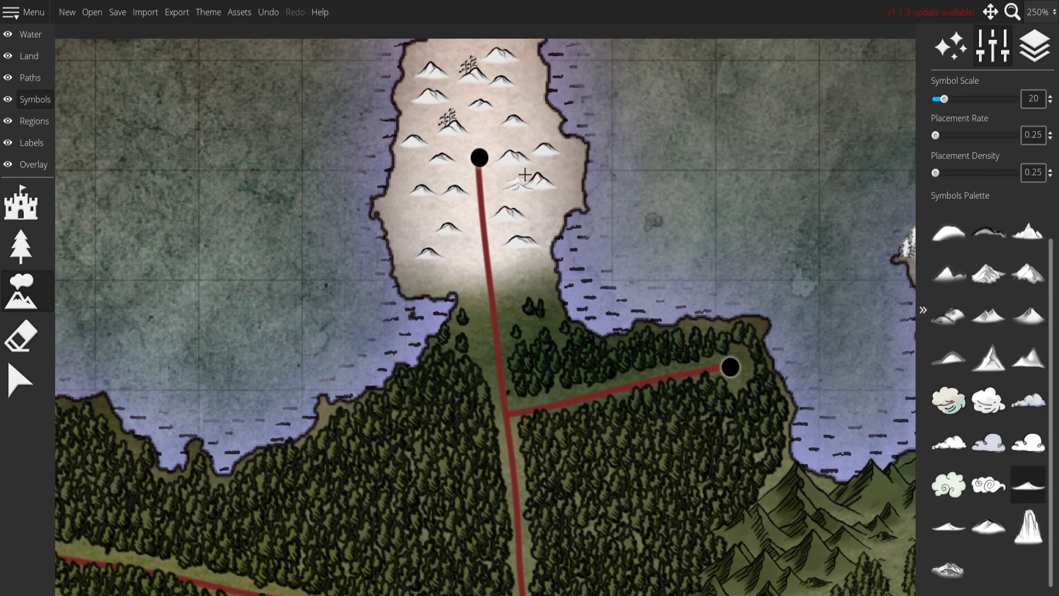
left_click(502, 143)
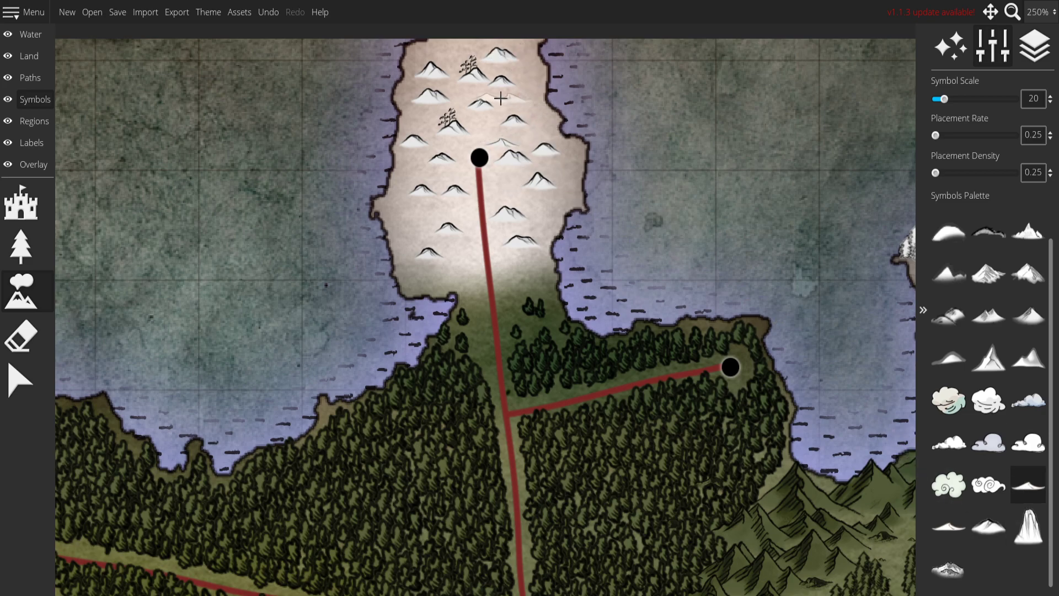
left_click(504, 95)
left_click(431, 172)
left_click(422, 213)
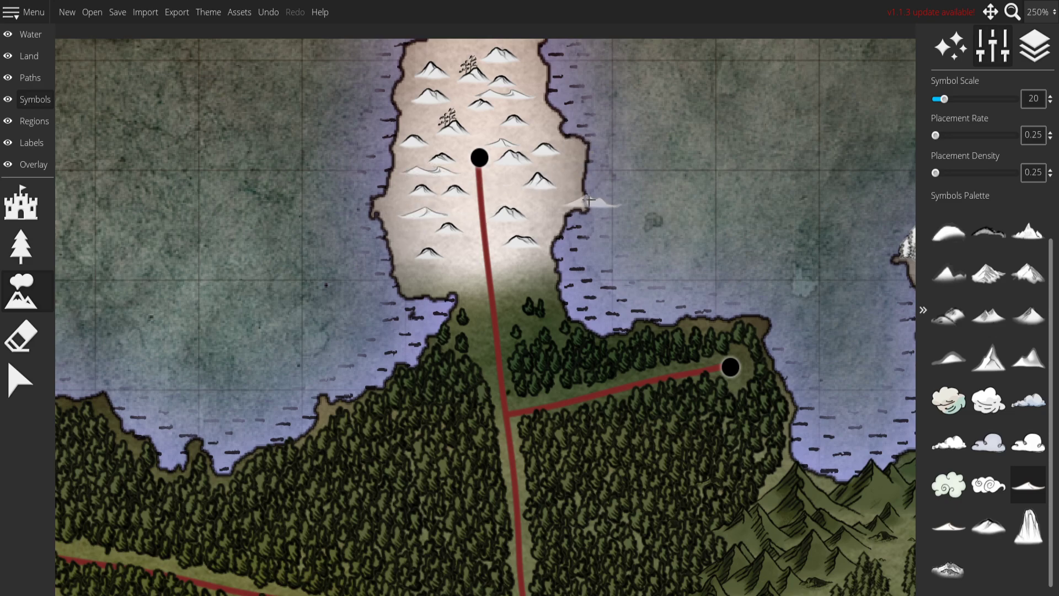
left_click(521, 195)
Select the snowy pine symbol at scale 35, placement rate 1.4 and density 1.25, and paint trees along the peninsula's northern end.
left_click_drag(676, 170, 640, 290)
left_click(22, 247)
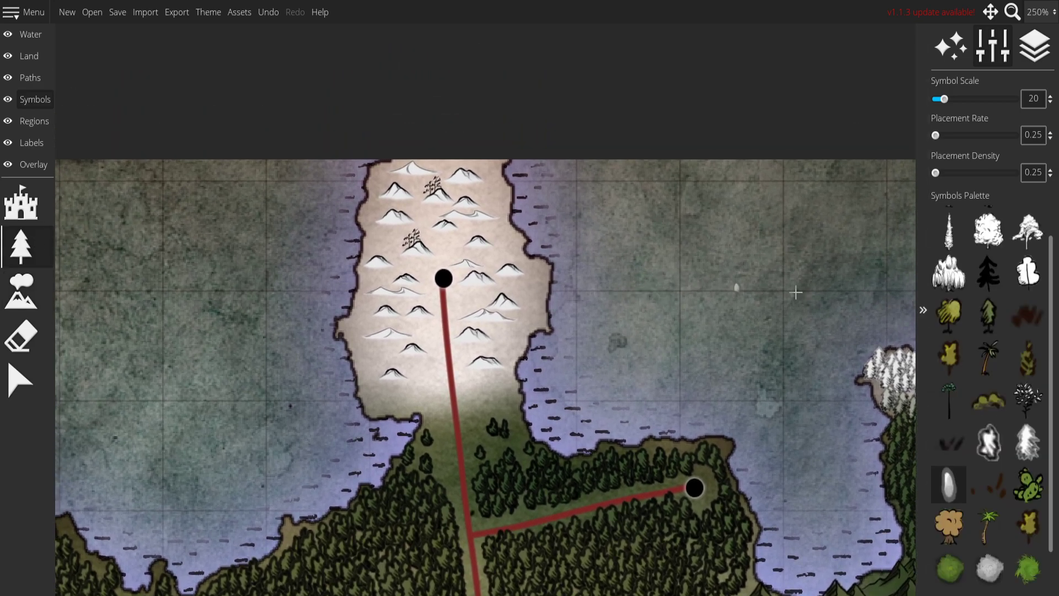
left_click(1031, 436)
scroll(452, 191, "up", 5)
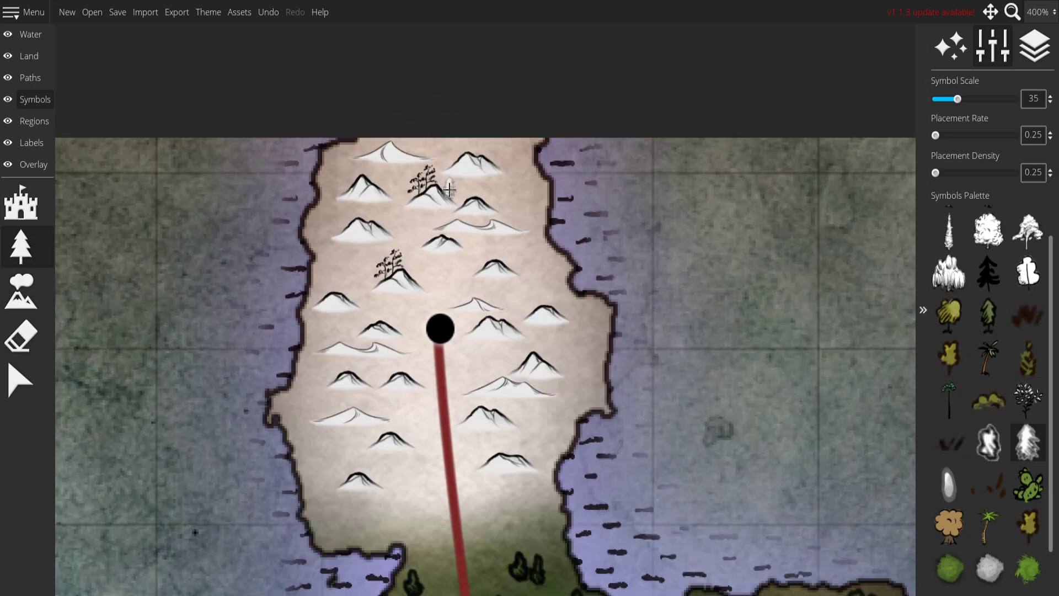
mouse_move(271, 94)
left_mouse_down()
mouse_move(355, 103)
mouse_move(319, 137)
mouse_move(245, 139)
mouse_move(266, 132)
mouse_move(292, 155)
mouse_move(302, 152)
mouse_move(254, 123)
mouse_move(216, 127)
mouse_move(245, 127)
mouse_move(222, 129)
mouse_move(199, 152)
mouse_move(225, 158)
mouse_move(292, 108)
mouse_move(406, 119)
mouse_move(381, 109)
mouse_move(499, 107)
mouse_move(498, 97)
mouse_move(605, 115)
mouse_move(560, 125)
mouse_move(549, 146)
mouse_move(544, 137)
mouse_move(567, 129)
mouse_move(581, 144)
mouse_move(548, 175)
mouse_move(492, 183)
mouse_move(541, 187)
mouse_move(538, 171)
mouse_move(469, 183)
mouse_move(527, 128)
mouse_move(451, 139)
mouse_move(368, 130)
mouse_move(286, 174)
mouse_move(234, 162)
mouse_move(213, 172)
mouse_move(263, 182)
mouse_move(245, 149)
left_mouse_up()
scroll(389, 223, "down", 5)
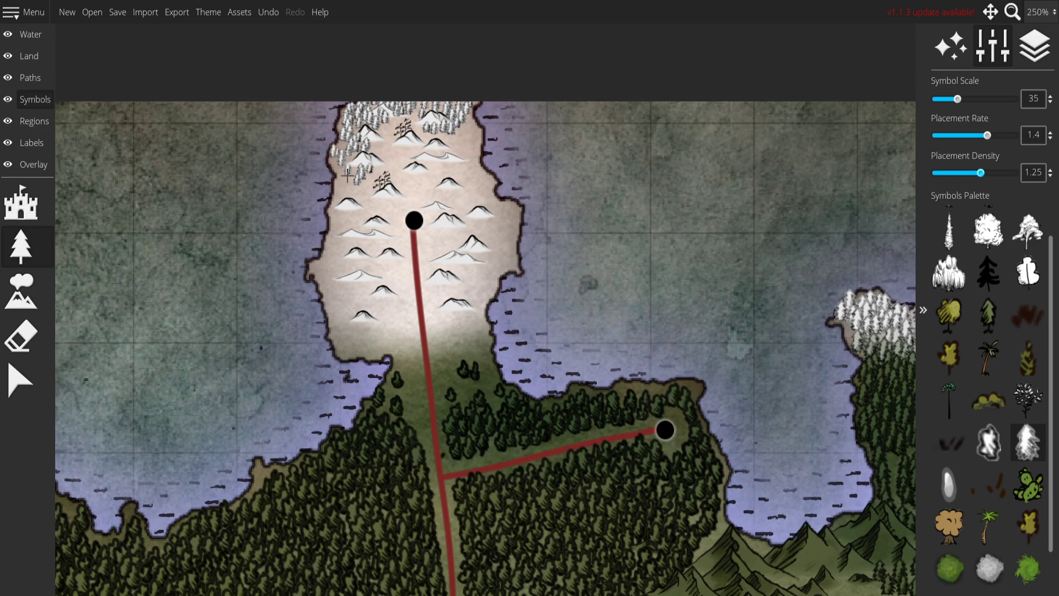
Try extending the snowy pines southward between the mountains to the area around the snow town.
left_click_drag(390, 153, 417, 143)
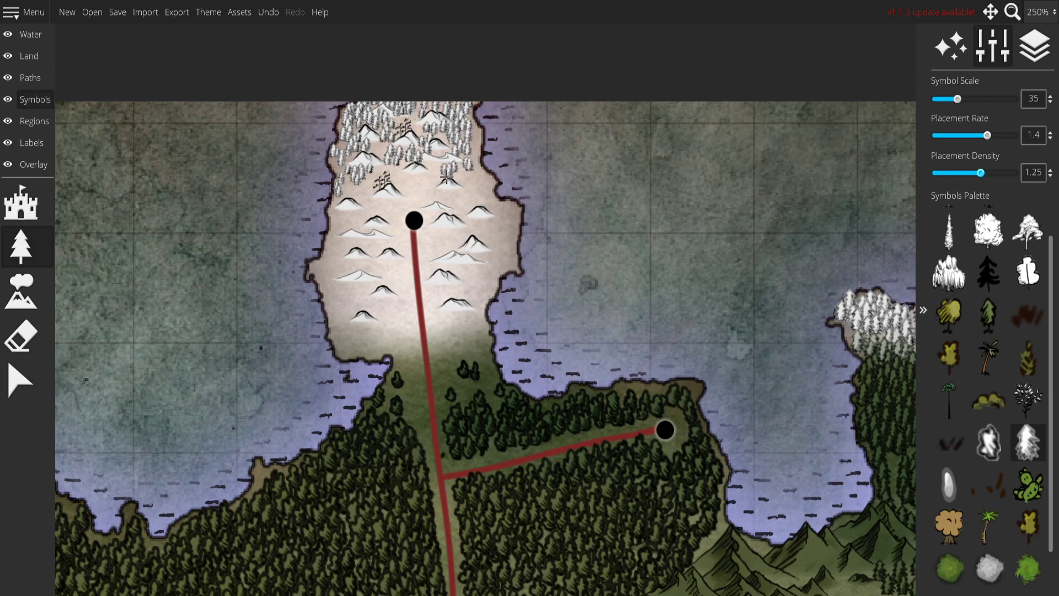
left_click_drag(431, 192, 479, 193)
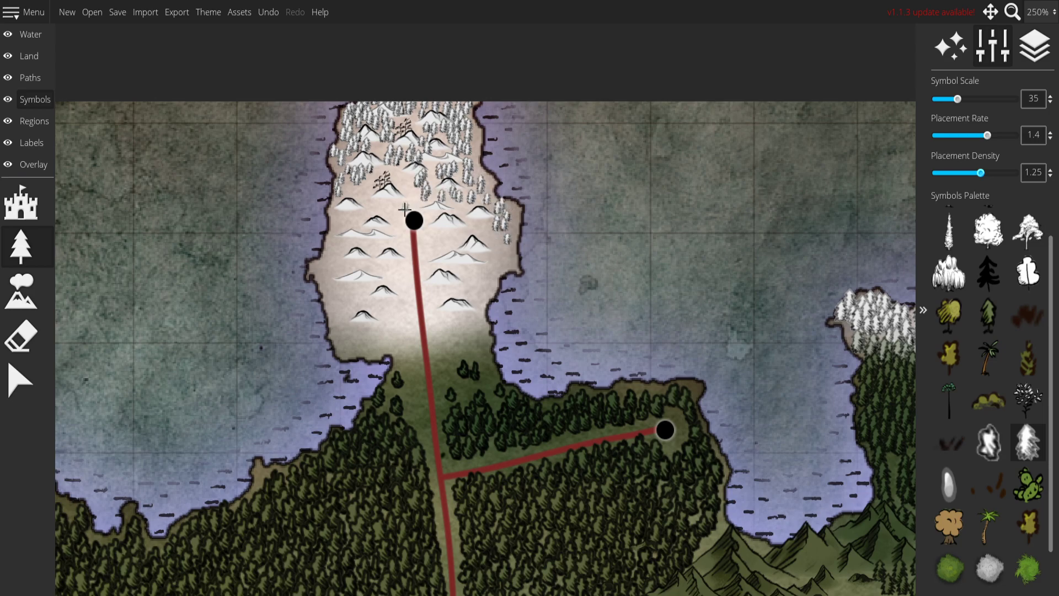
left_click_drag(405, 209, 428, 206)
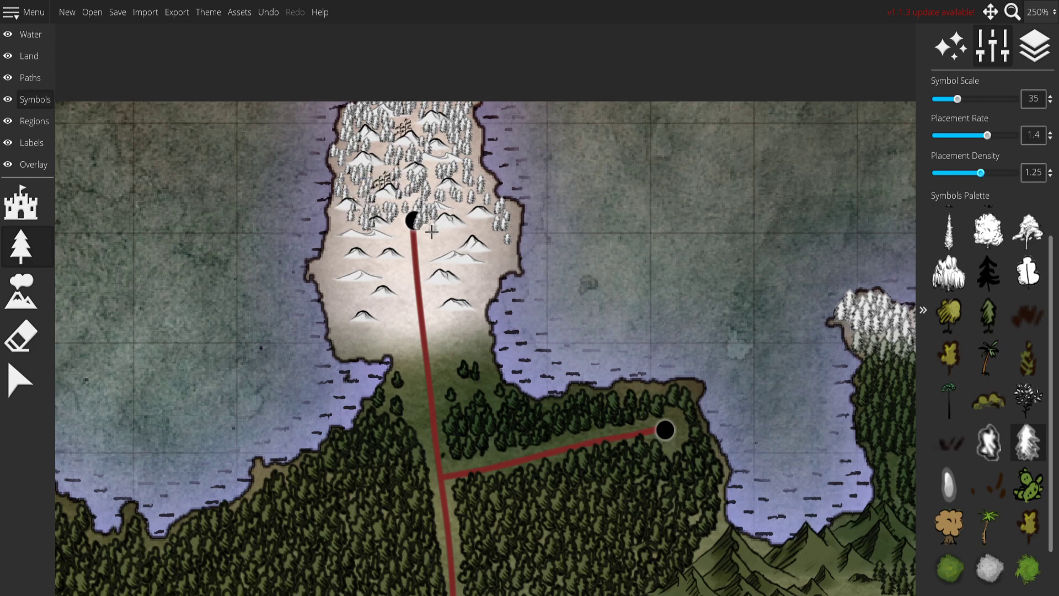
left_click_drag(466, 229, 436, 246)
Undo the snowy pines covering the town marker and try painting them on both sides of the road instead.
key("ctrl+z")
key("ctrl+z")
key("ctrl+z")
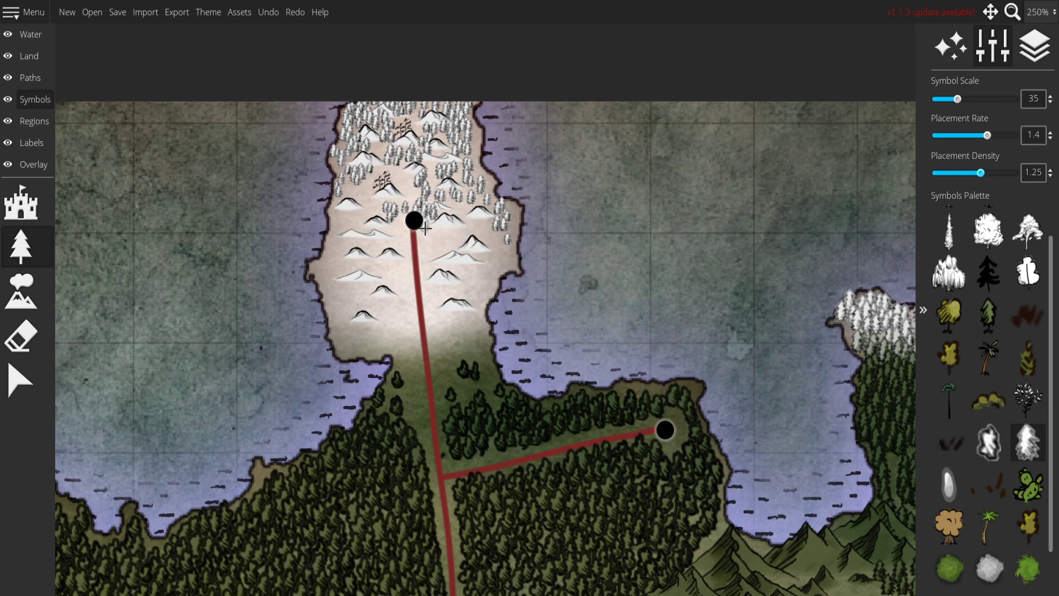
left_click_drag(434, 229, 458, 234)
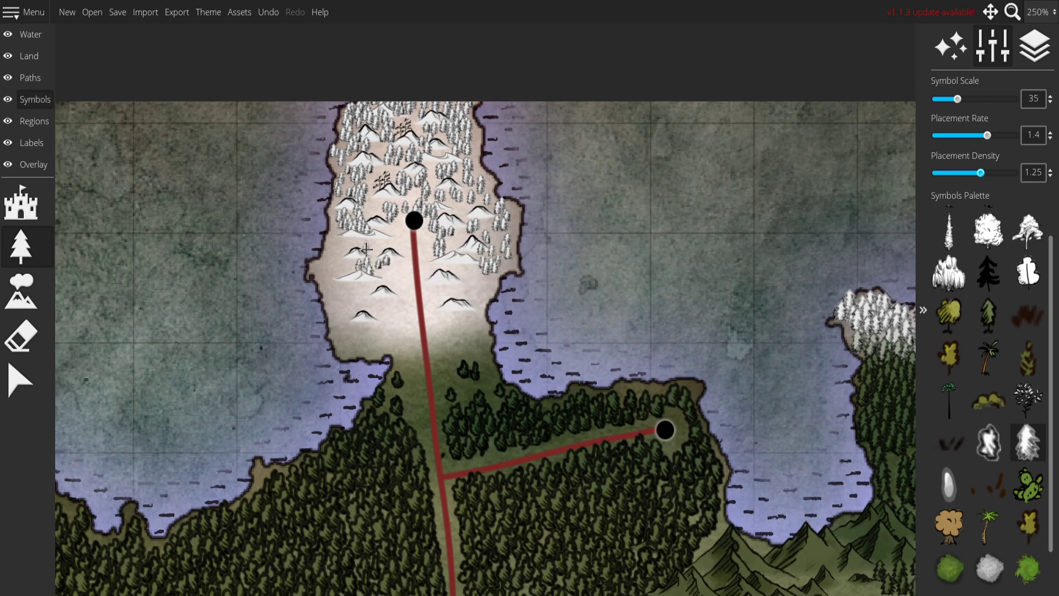
Undo the scale 35 snowy pines back to the first few at the peninsula's northern edge.
key("ctrl+z")
key("ctrl+z")
key("ctrl+z")
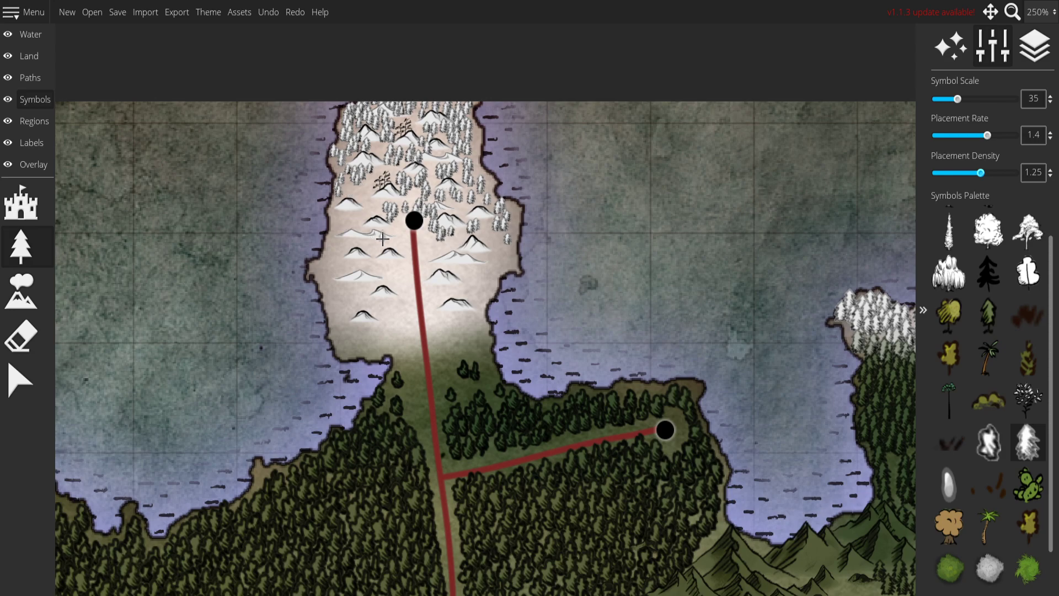
key("ctrl+z")
key("ctrl+z")
key("ctrl+z")
key("ctrl+z")
key("ctrl+z")
key("ctrl+z")
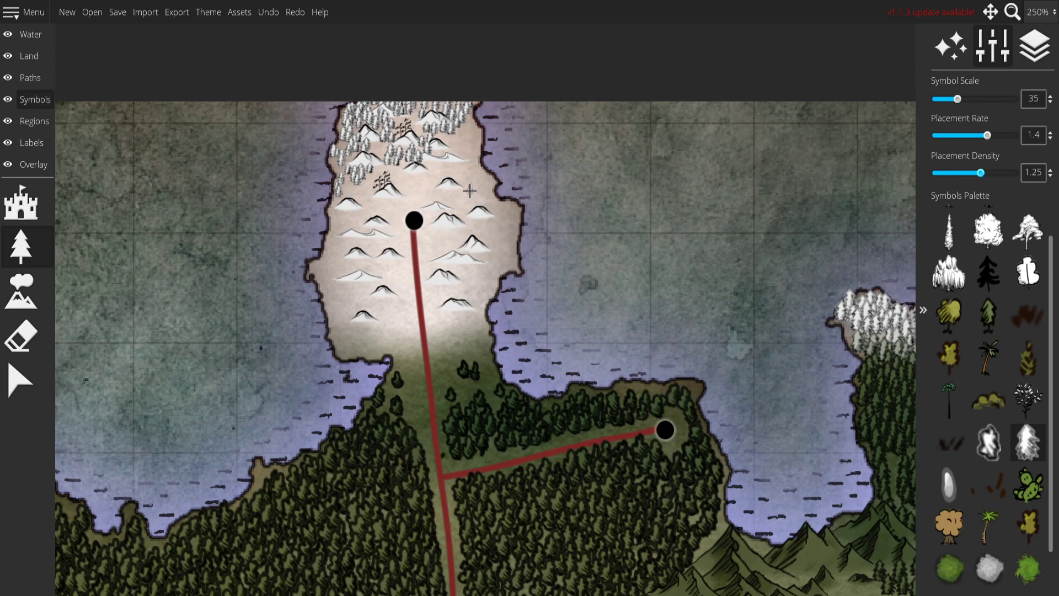
key("ctrl+z")
key("ctrl+z")
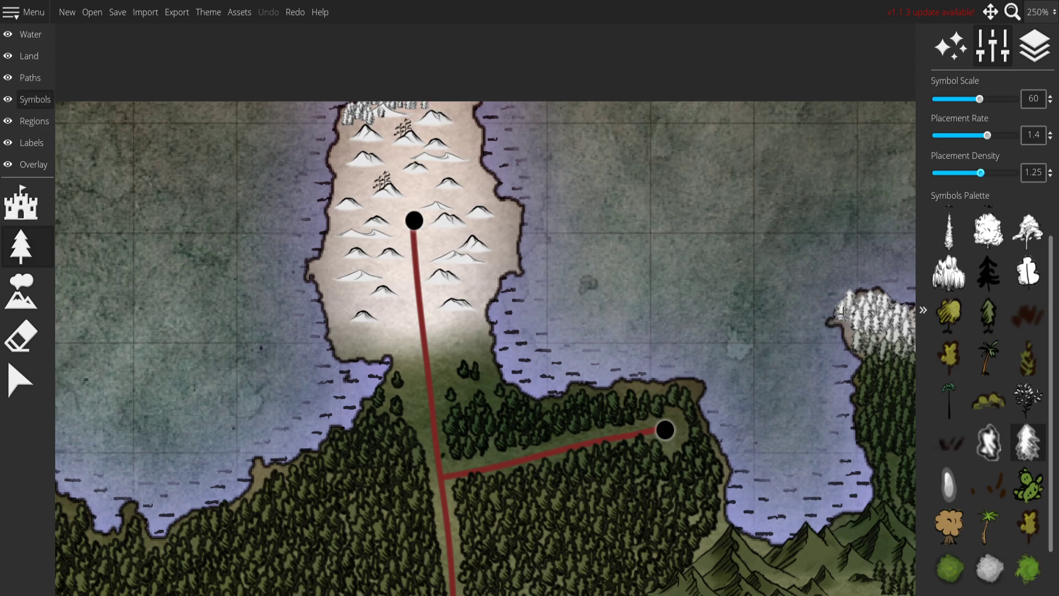
Set the snowy pine scale to 60 and paint trees across the northern end and down the peninsula's eastern side, undoing misplaced strokes.
mouse_move(475, 102)
left_mouse_down()
mouse_move(421, 106)
mouse_move(362, 126)
mouse_move(350, 105)
mouse_move(350, 145)
left_mouse_up()
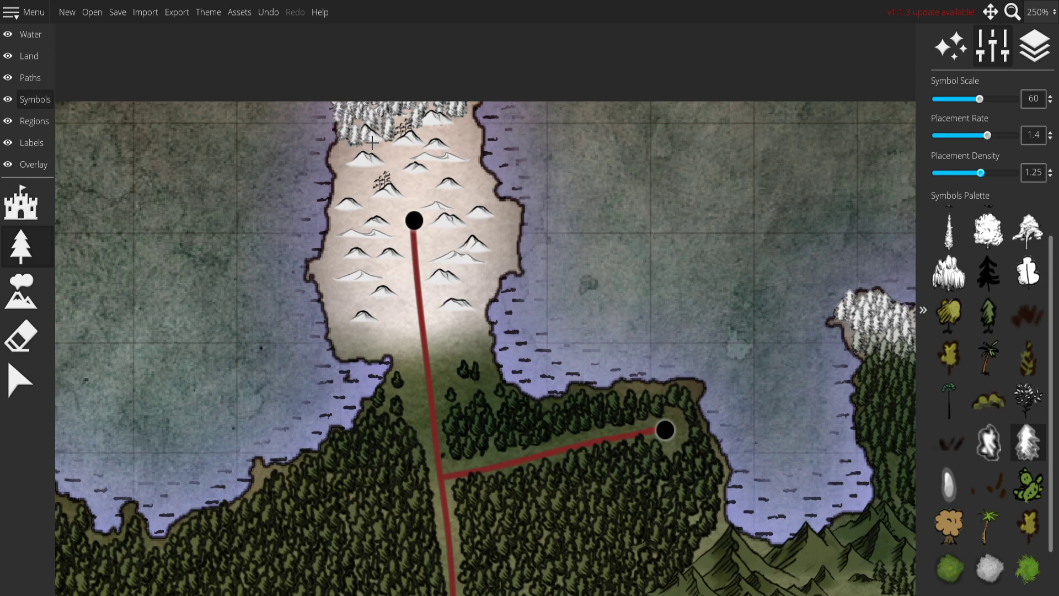
key("ctrl+z")
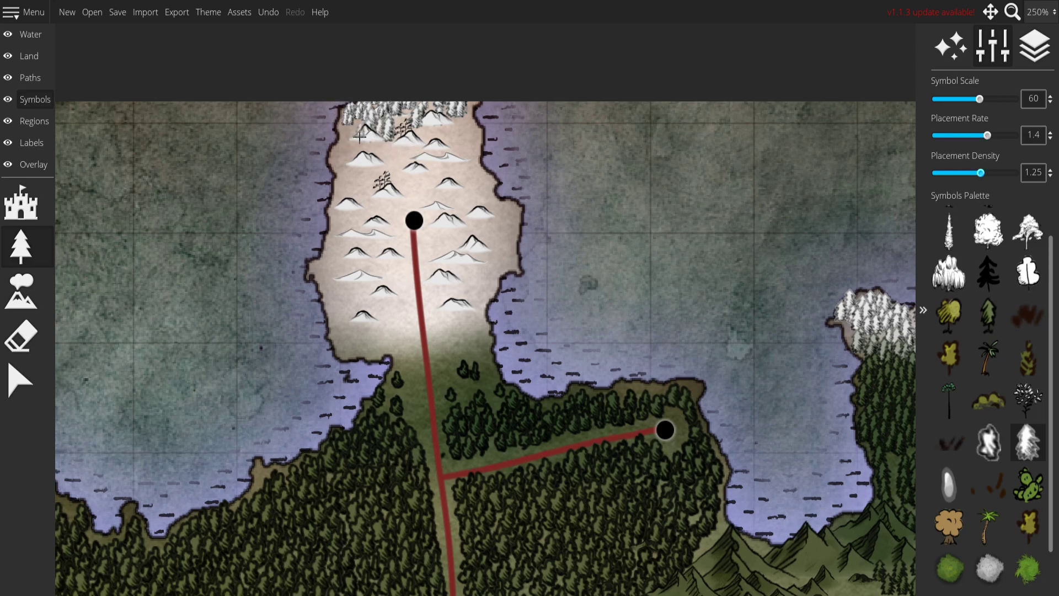
mouse_move(356, 154)
left_mouse_down()
mouse_move(332, 168)
mouse_move(358, 150)
mouse_move(352, 165)
mouse_move(359, 142)
mouse_move(403, 162)
mouse_move(433, 137)
mouse_move(478, 189)
mouse_move(469, 195)
mouse_move(489, 254)
mouse_move(466, 268)
mouse_move(487, 303)
mouse_move(478, 291)
mouse_move(454, 331)
left_mouse_up()
key("ctrl+z")
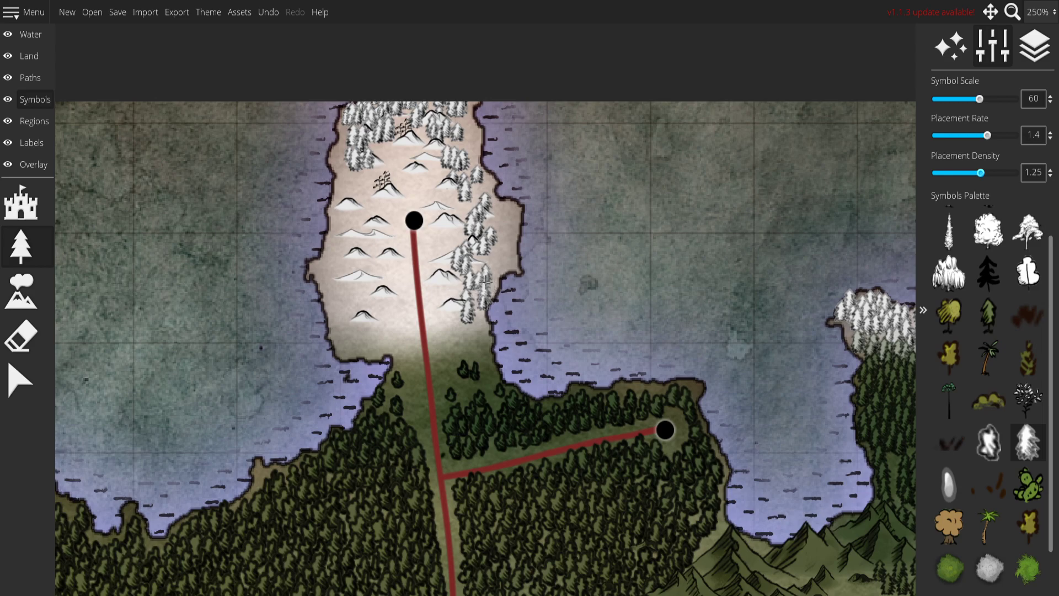
key("ctrl+z")
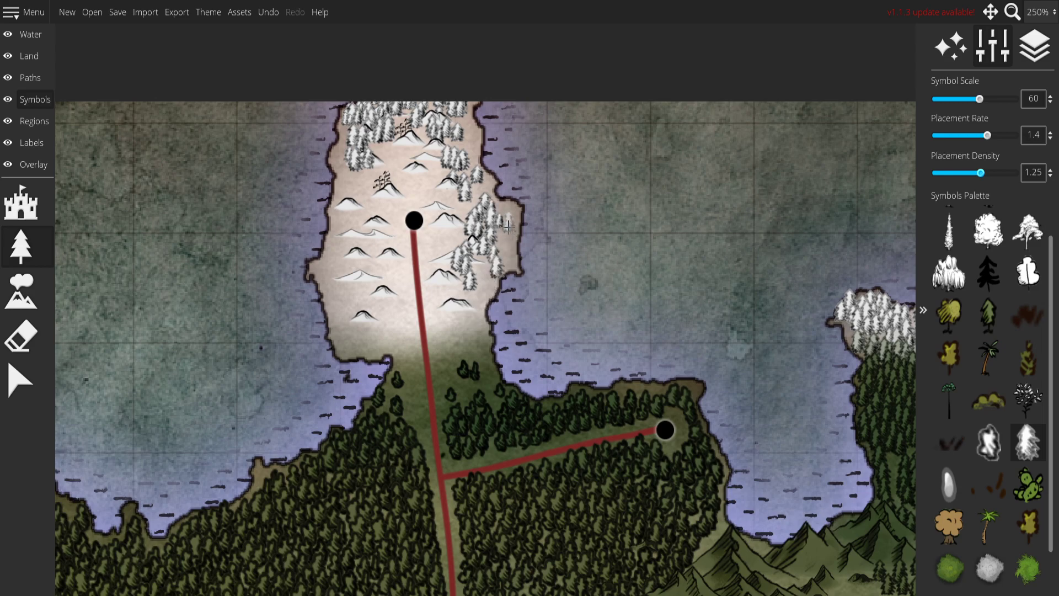
Paint scale 60 snowy pines north of the town, down the western side and beside the road, undoing stray trees.
mouse_move(420, 181)
left_mouse_down()
mouse_move(455, 189)
mouse_move(419, 160)
mouse_move(469, 179)
mouse_move(381, 163)
mouse_move(439, 167)
left_mouse_up()
mouse_move(365, 181)
left_mouse_down()
mouse_move(342, 198)
mouse_move(353, 178)
mouse_move(341, 216)
mouse_move(344, 245)
mouse_move(347, 236)
mouse_move(350, 252)
mouse_move(359, 225)
mouse_move(366, 256)
mouse_move(340, 285)
mouse_move(380, 327)
mouse_move(388, 306)
mouse_move(368, 302)
mouse_move(353, 325)
mouse_move(341, 307)
mouse_move(355, 338)
mouse_move(379, 341)
left_mouse_up()
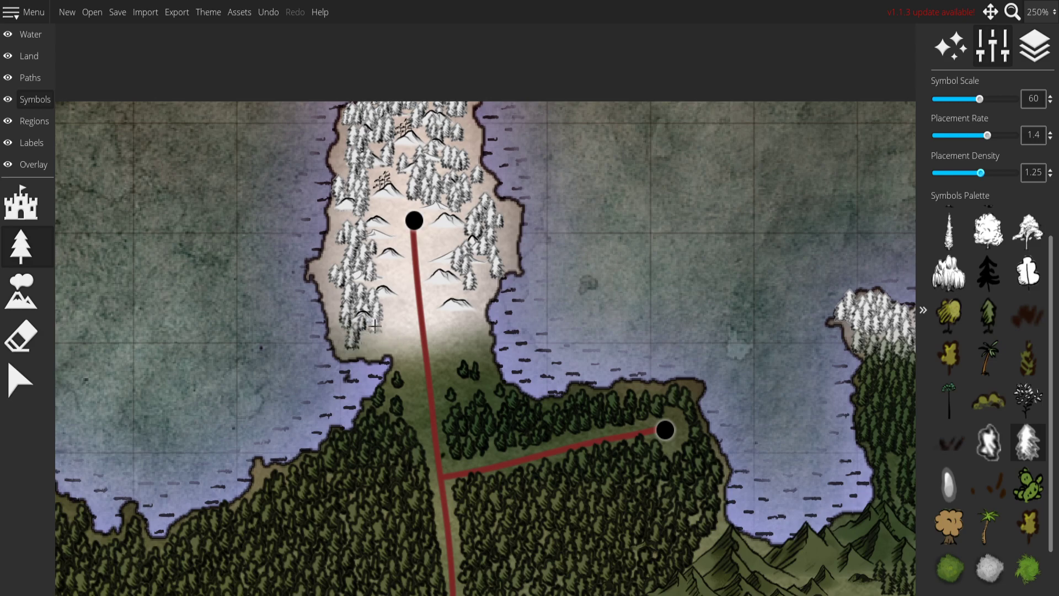
key("ctrl+z")
mouse_move(385, 268)
left_mouse_down()
mouse_move(383, 236)
mouse_move(449, 248)
left_mouse_up()
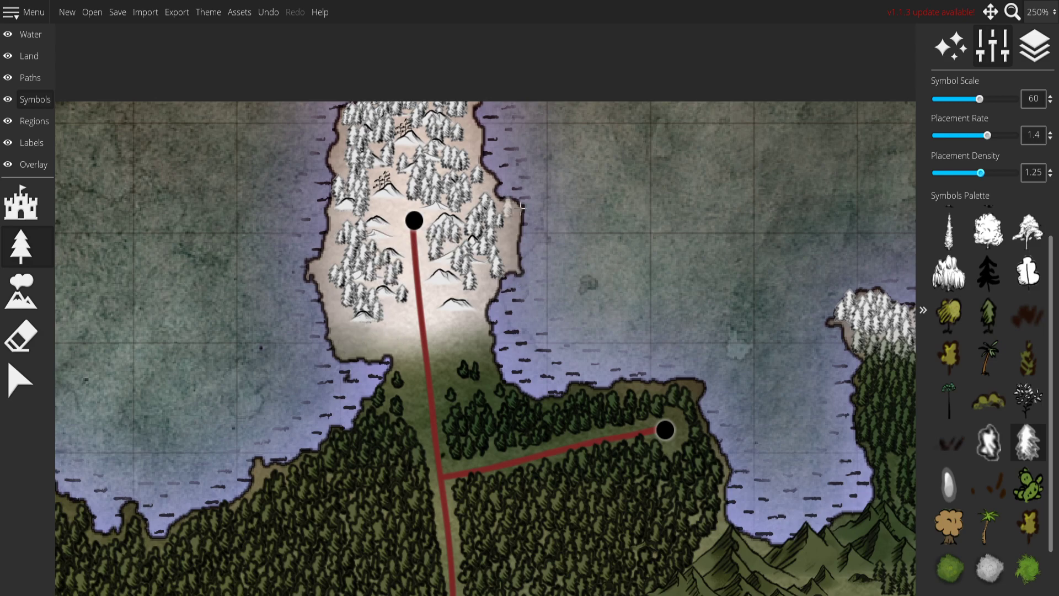
left_click_drag(502, 216, 493, 247)
mouse_move(395, 238)
left_mouse_down()
mouse_move(341, 259)
mouse_move(382, 269)
mouse_move(374, 272)
mouse_move(378, 253)
mouse_move(382, 277)
left_mouse_up()
key("ctrl+z")
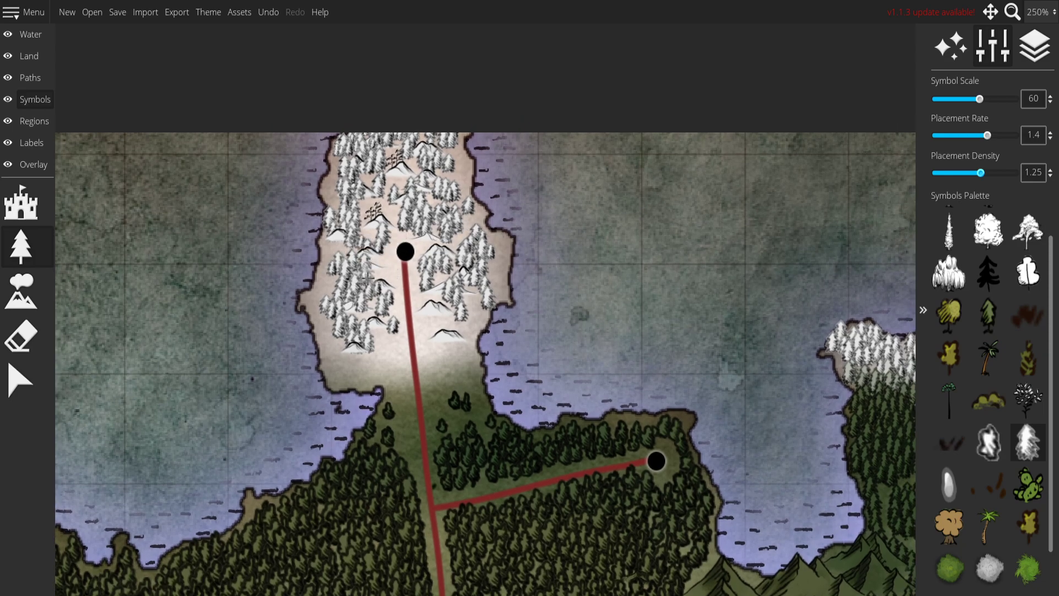
Set the snowy pine's placement rate and density to 0.25 and its symbol scale to 55.
scroll(398, 302, "down", 2)
scroll(867, 209, "up", 1)
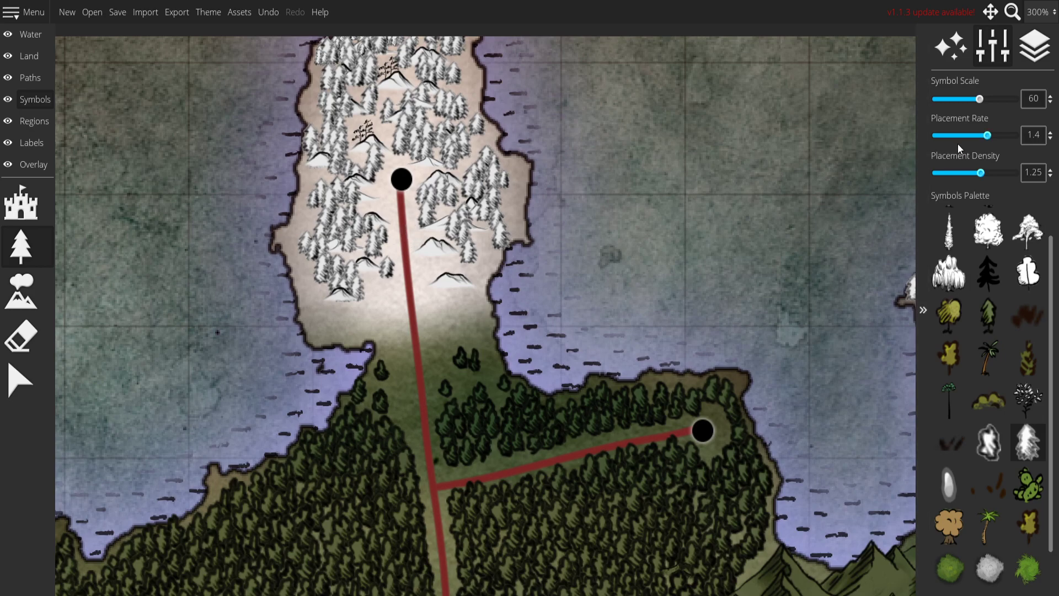
left_click_drag(949, 173, 935, 173)
scroll(590, 316, "up", 5)
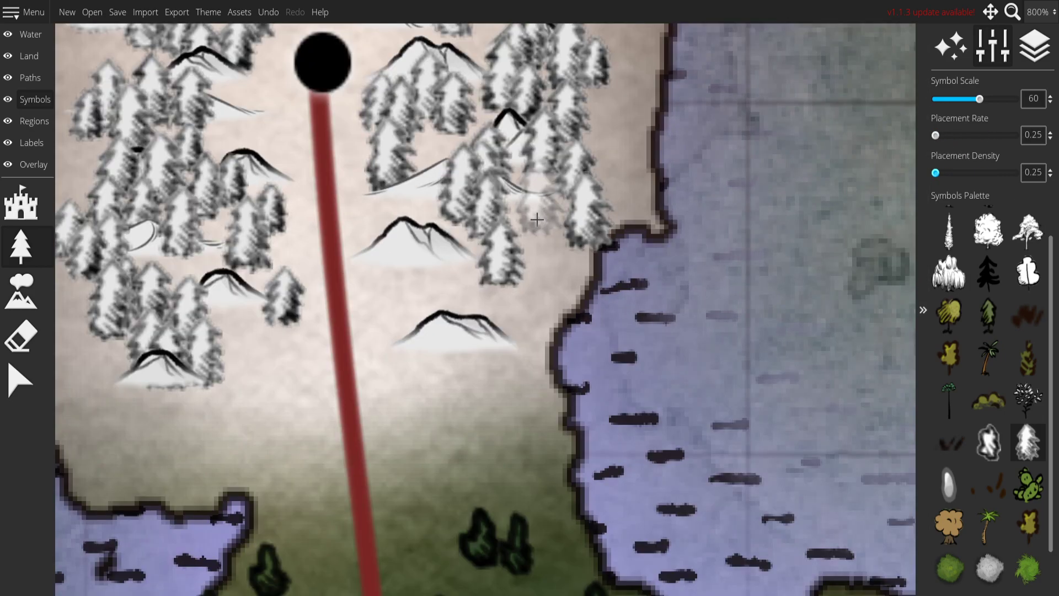
scroll(590, 316, "down", 3)
scroll(441, 342, "down", 2, "ctrl")
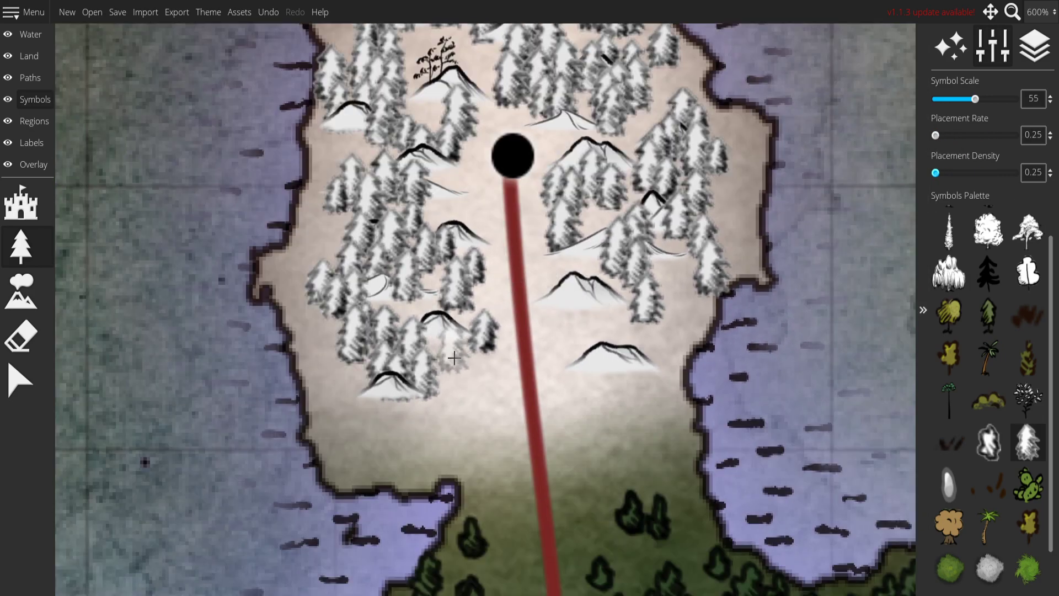
scroll(691, 282, "up", 1)
Fill the remaining gaps across the snowy peninsula with snowy pines down to the green transition, reducing the symbol scale to 50.
mouse_move(486, 245)
left_mouse_down()
mouse_move(570, 247)
mouse_move(478, 251)
mouse_move(525, 266)
mouse_move(569, 247)
mouse_move(492, 259)
mouse_move(494, 298)
mouse_move(557, 305)
mouse_move(557, 272)
mouse_move(534, 270)
mouse_move(596, 261)
mouse_move(593, 215)
mouse_move(562, 238)
mouse_move(456, 232)
mouse_move(394, 257)
mouse_move(416, 253)
mouse_move(425, 266)
mouse_move(406, 309)
mouse_move(357, 310)
mouse_move(309, 280)
mouse_move(291, 242)
mouse_move(306, 222)
mouse_move(286, 262)
mouse_move(307, 302)
mouse_move(377, 321)
mouse_move(323, 314)
left_mouse_up()
left_click_drag(484, 258, 482, 464)
mouse_move(572, 255)
left_mouse_down()
mouse_move(460, 373)
mouse_move(496, 333)
mouse_move(478, 312)
mouse_move(411, 423)
mouse_move(397, 287)
mouse_move(389, 309)
mouse_move(411, 342)
mouse_move(524, 337)
mouse_move(320, 287)
mouse_move(289, 298)
left_mouse_up()
mouse_move(320, 289)
left_mouse_down()
mouse_move(330, 329)
mouse_move(322, 376)
left_mouse_up()
left_click(279, 302)
left_click_drag(319, 221, 288, 330)
left_click(290, 293)
left_click(316, 294)
mouse_move(327, 294)
left_mouse_down()
mouse_move(322, 272)
mouse_move(308, 277)
mouse_move(351, 271)
mouse_move(370, 241)
mouse_move(354, 222)
mouse_move(416, 263)
mouse_move(444, 266)
mouse_move(534, 350)
mouse_move(498, 169)
left_mouse_up()
mouse_move(524, 259)
left_mouse_down()
mouse_move(539, 286)
mouse_move(538, 314)
mouse_move(511, 319)
mouse_move(500, 342)
mouse_move(510, 361)
mouse_move(528, 338)
mouse_move(517, 384)
mouse_move(543, 386)
left_mouse_up()
left_click_drag(448, 288, 509, 450)
left_click(491, 204)
left_click(510, 235)
left_click(489, 234)
mouse_move(498, 258)
left_mouse_down()
mouse_move(505, 309)
mouse_move(436, 317)
mouse_move(389, 358)
left_mouse_up()
mouse_move(222, 511)
left_mouse_down()
mouse_move(345, 310)
mouse_move(290, 287)
mouse_move(276, 342)
mouse_move(326, 292)
mouse_move(258, 353)
mouse_move(287, 442)
mouse_move(373, 540)
mouse_move(331, 424)
mouse_move(370, 408)
mouse_move(411, 434)
mouse_move(423, 340)
mouse_move(529, 356)
mouse_move(532, 406)
mouse_move(499, 382)
mouse_move(458, 386)
mouse_move(455, 441)
mouse_move(582, 417)
mouse_move(623, 381)
mouse_move(635, 276)
mouse_move(588, 231)
left_mouse_up()
mouse_move(588, 360)
left_mouse_down()
mouse_move(430, 329)
mouse_move(469, 386)
mouse_move(426, 304)
mouse_move(420, 220)
mouse_move(477, 235)
left_mouse_up()
Review the whole map and change the water's coastline style to Hatch Pattern.
scroll(513, 260, "down", 10)
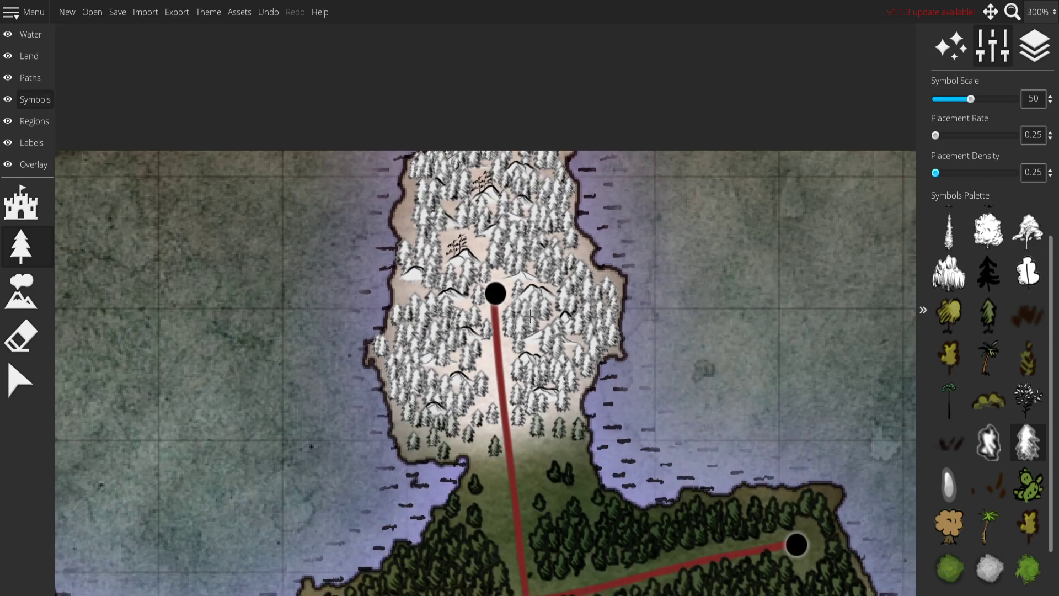
scroll(550, 284, "down", 2)
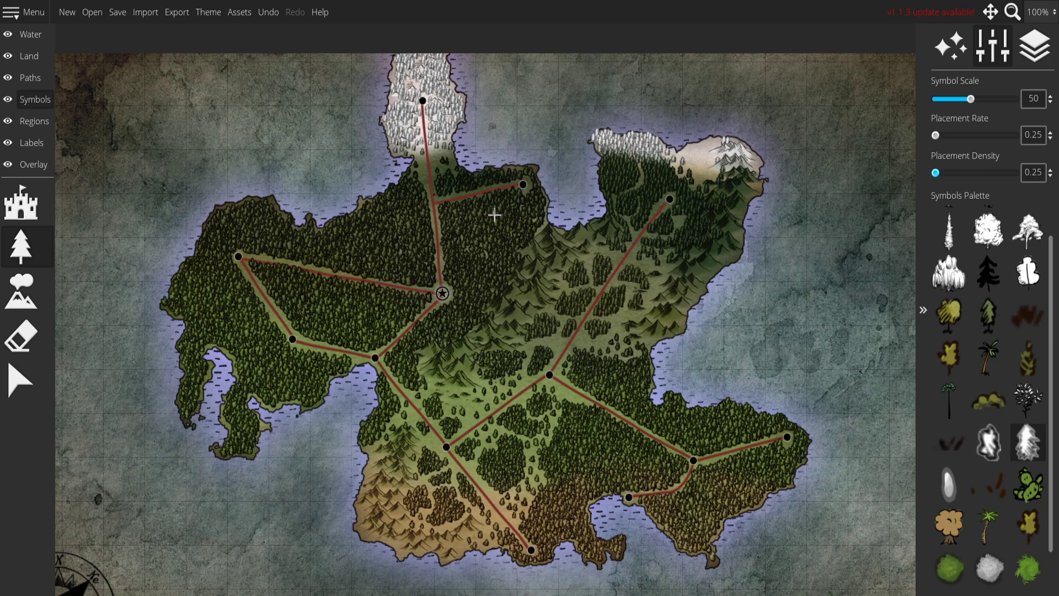
scroll(495, 215, "down", 1)
left_click_drag(516, 218, 464, 243)
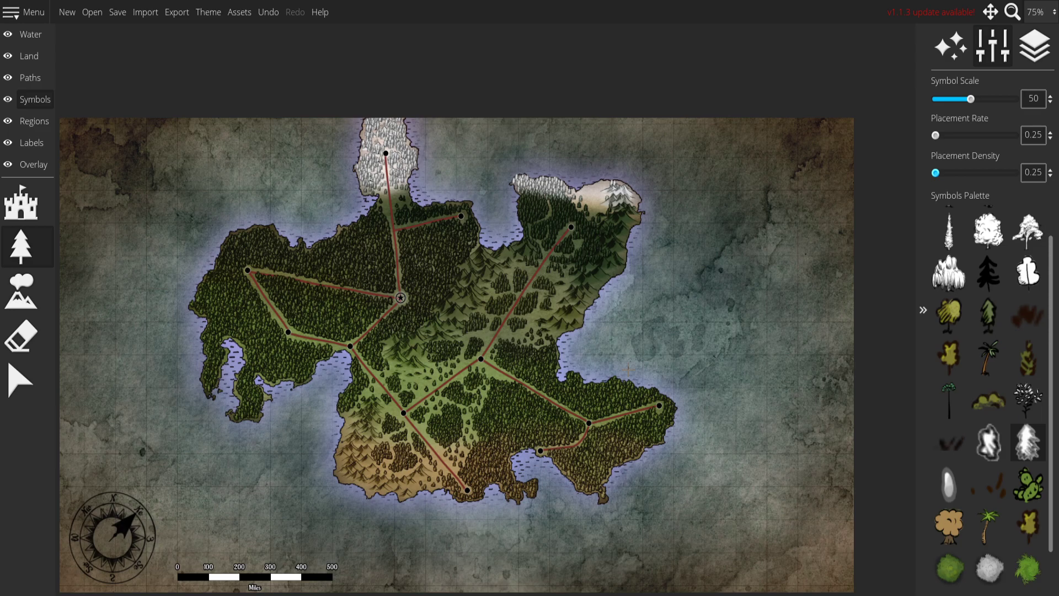
left_click(44, 36)
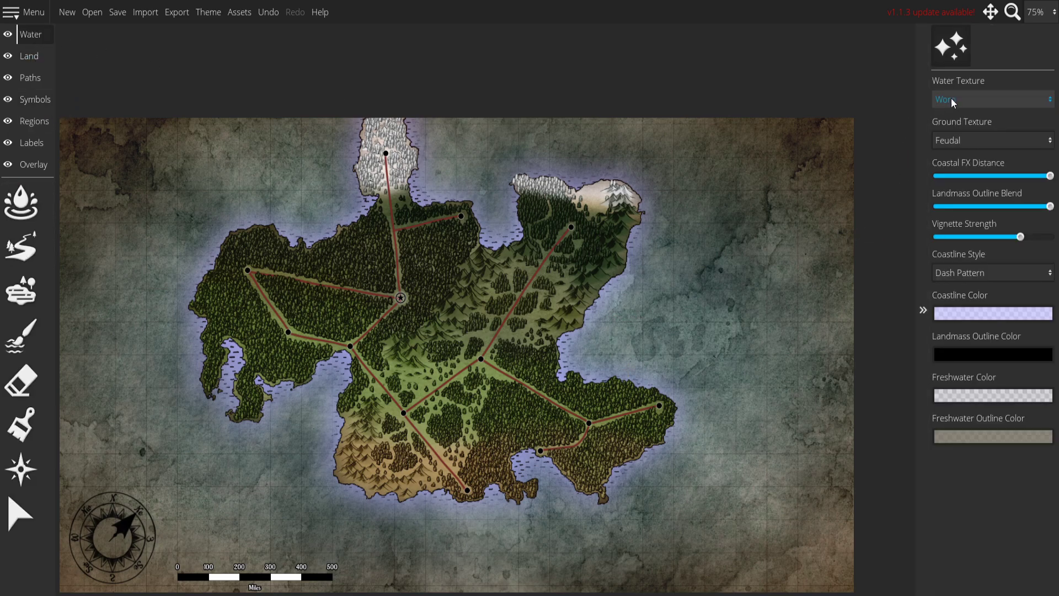
left_click(964, 277)
left_click(964, 376)
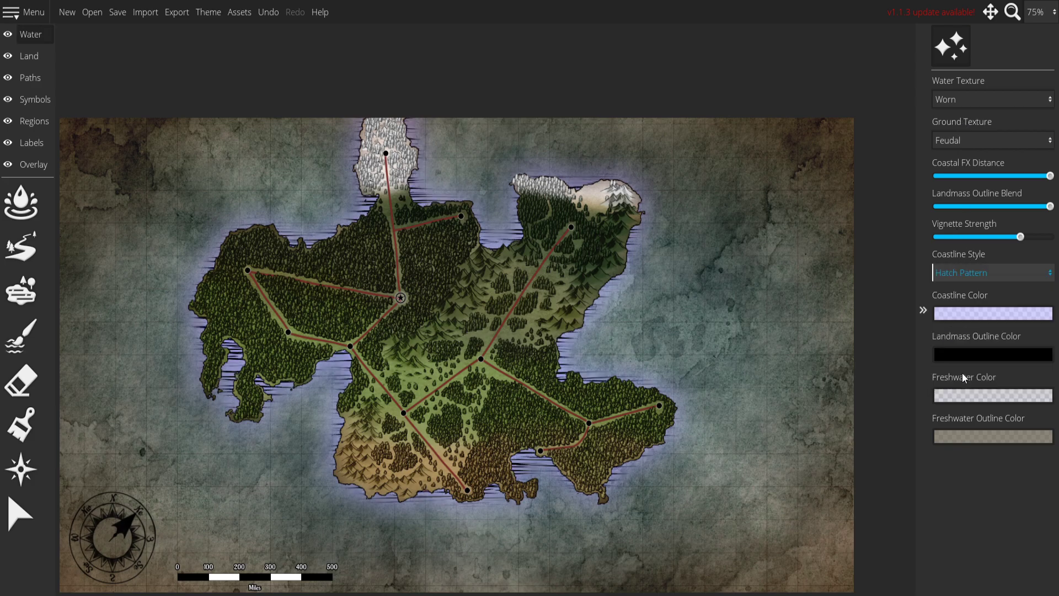
Change the coastline style to Dash Pattern and lighten the coastline color to the lavender shade 8bbbbcf9.
left_click(989, 279)
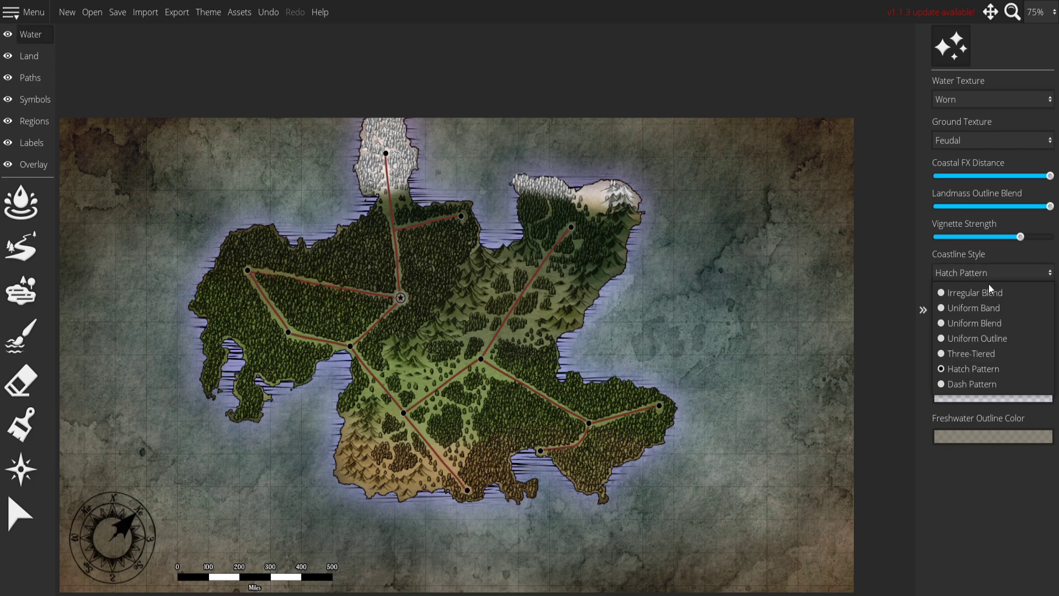
left_click(970, 384)
left_click(988, 314)
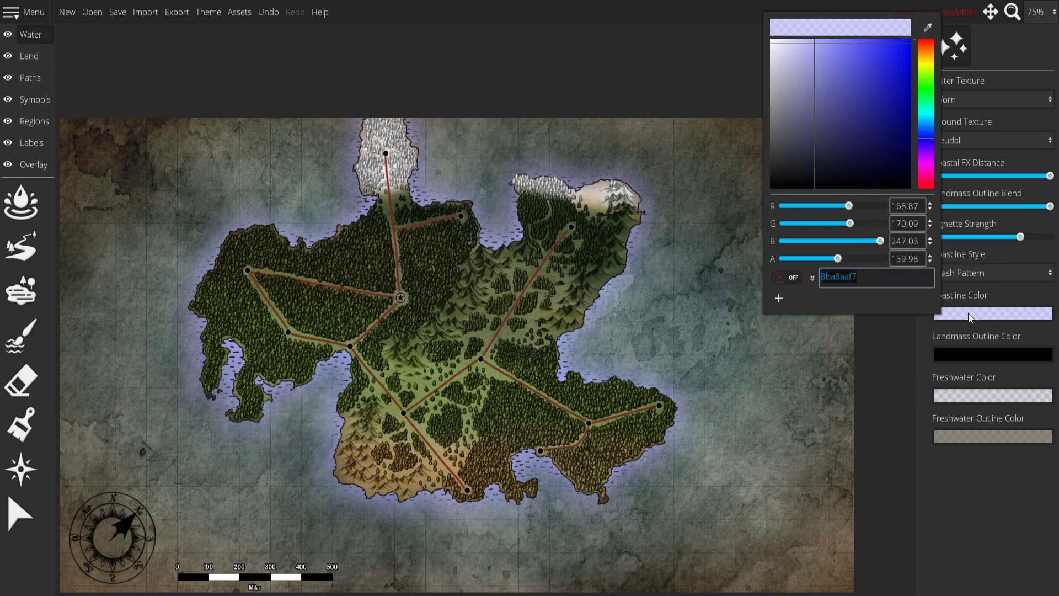
left_click_drag(809, 52, 805, 43)
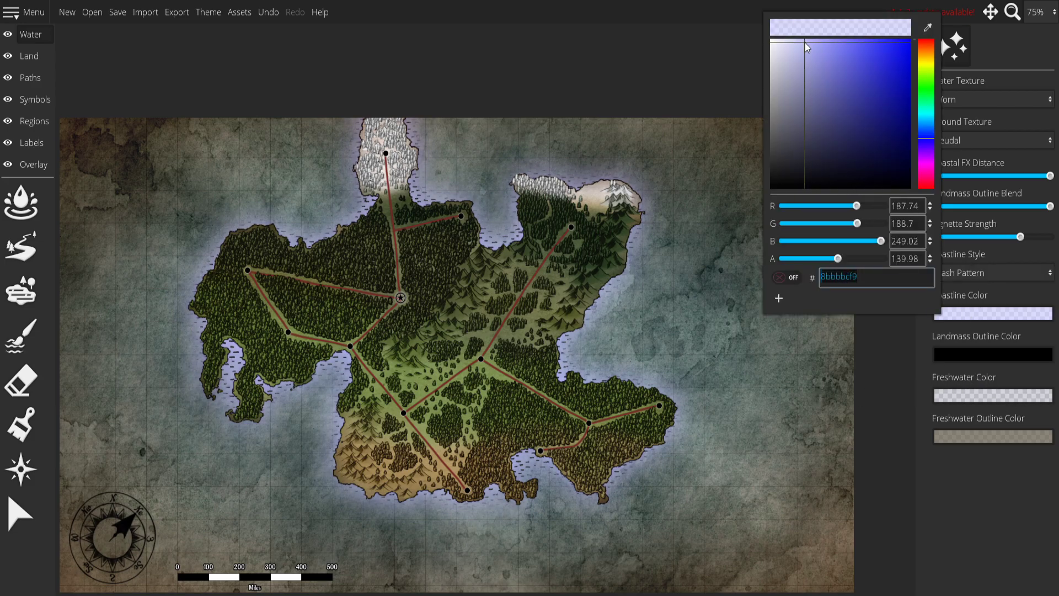
left_click(1015, 511)
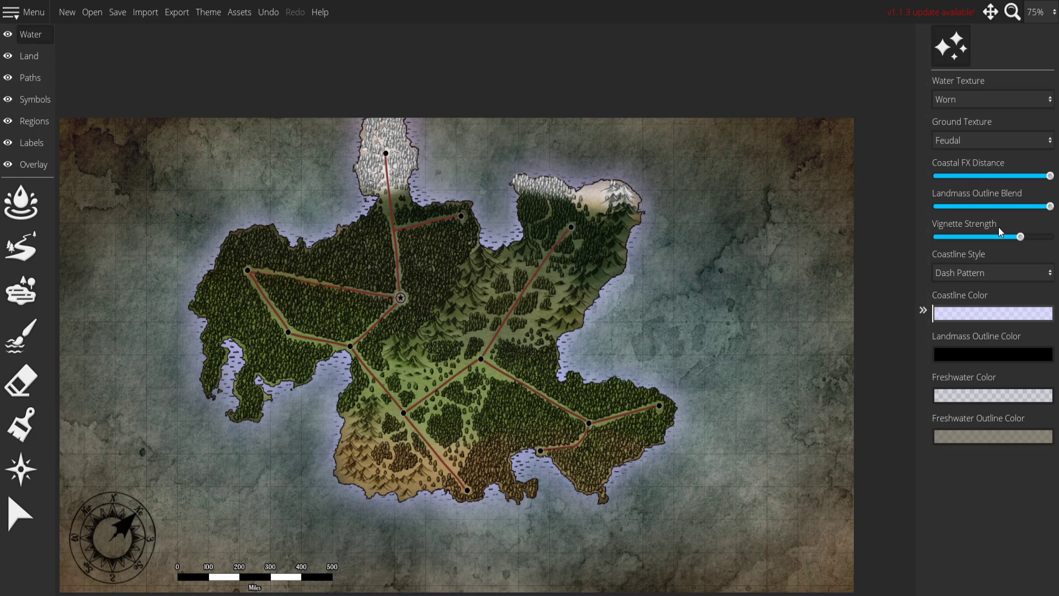
Lower the map's vignette strength slightly.
left_click(1023, 238)
mouse_move(1024, 242)
left_mouse_down()
mouse_move(1042, 244)
mouse_move(1013, 245)
left_mouse_up()
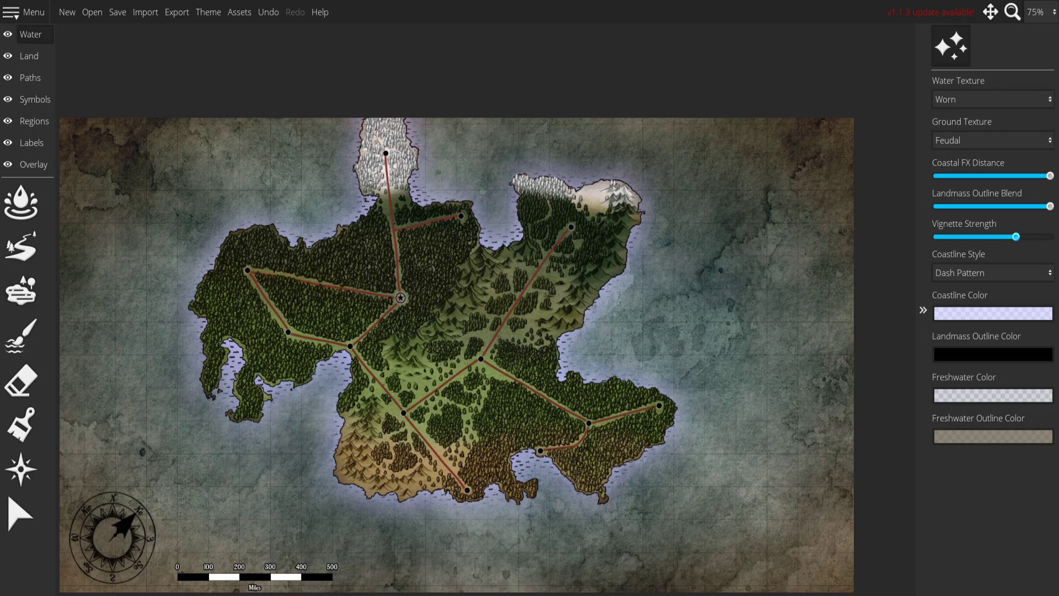
Fill the small gap in the forest beside the easternmost town with trees at symbol scale 50.
scroll(670, 431, "up", 5)
scroll(669, 422, "up", 5)
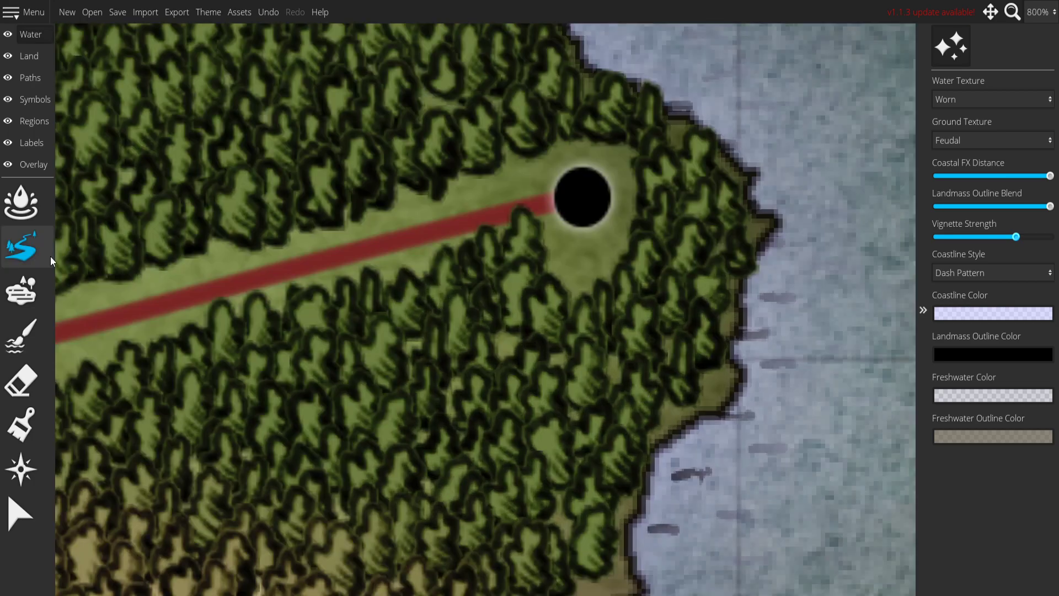
left_click(37, 104)
left_click(16, 257)
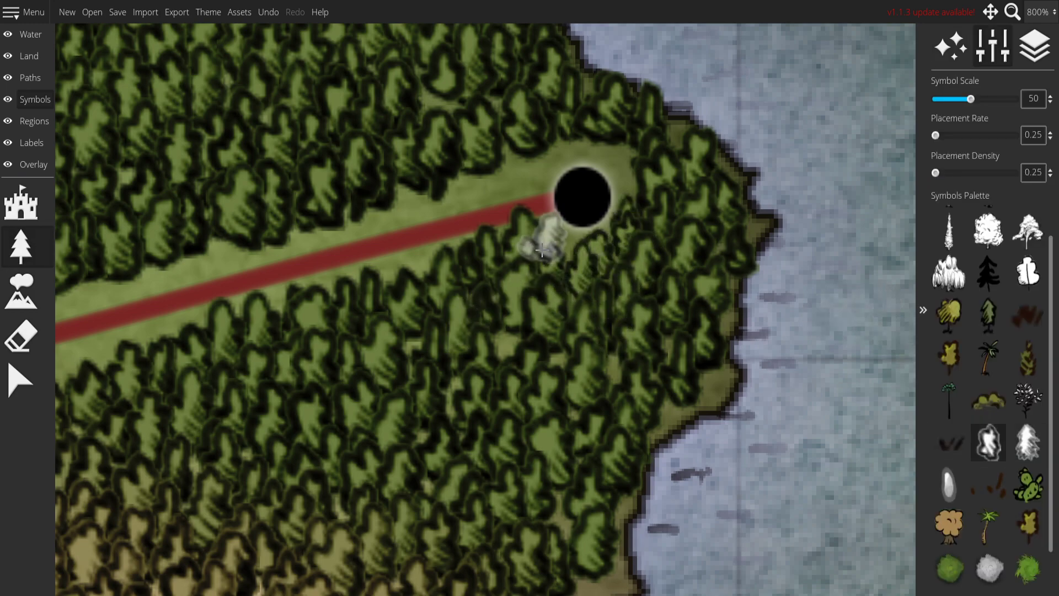
scroll(718, 246, "down", 10)
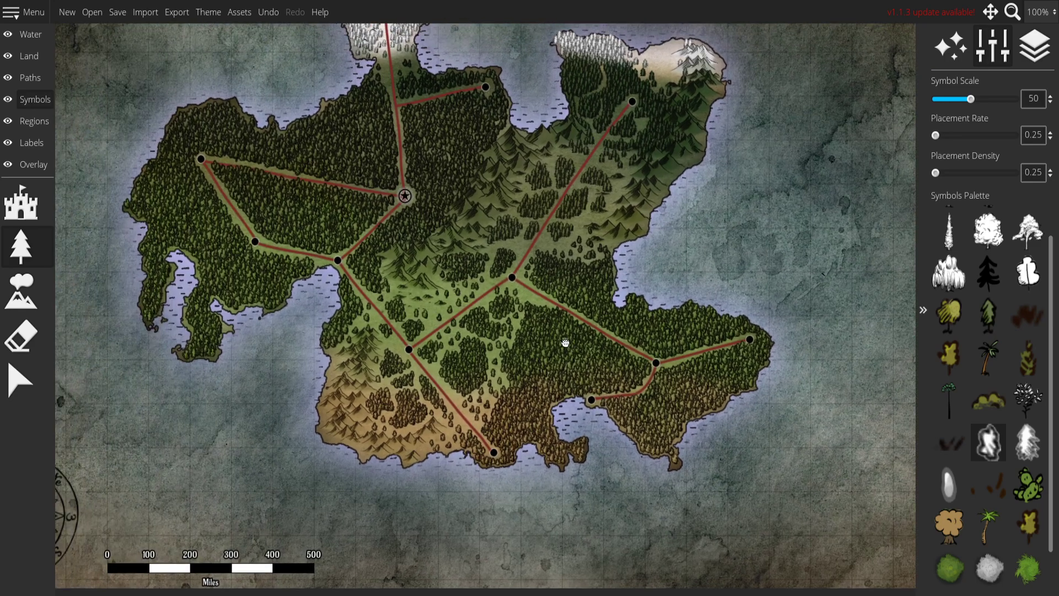
scroll(532, 296, "up", 3)
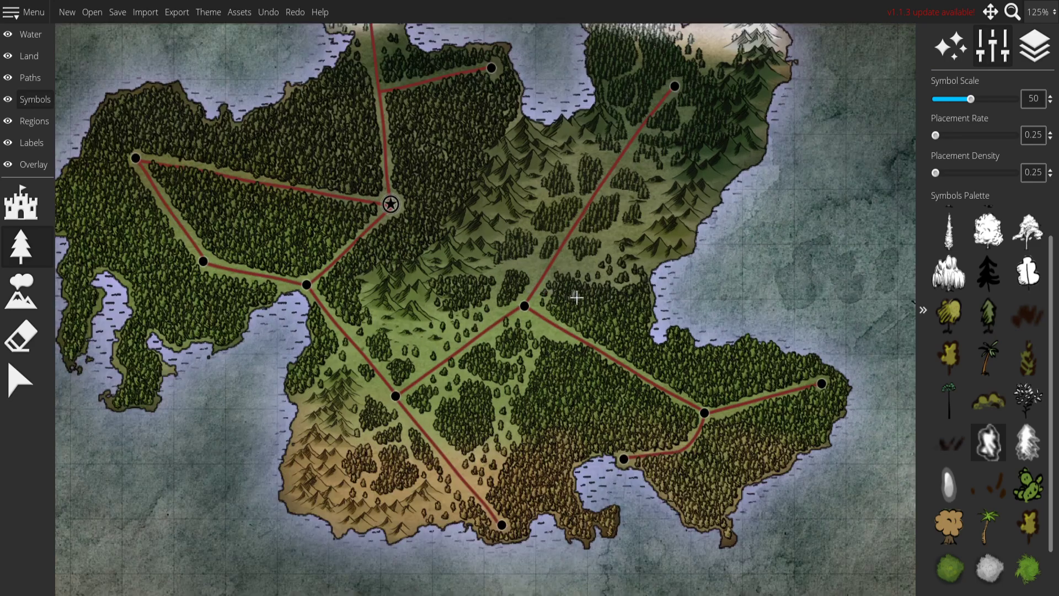
scroll(824, 396, "up", 5)
left_click(827, 391)
scroll(787, 393, "down", 6)
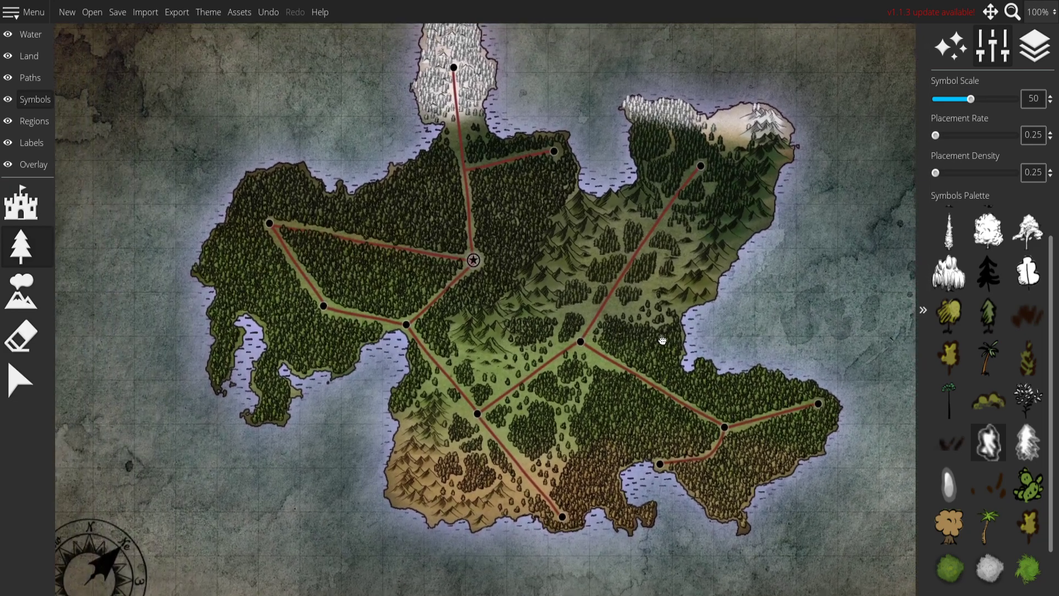
Choose a low snow-capped mountain symbol for the bare snowy ground on the northeastern peninsula.
scroll(539, 244, "down", 2)
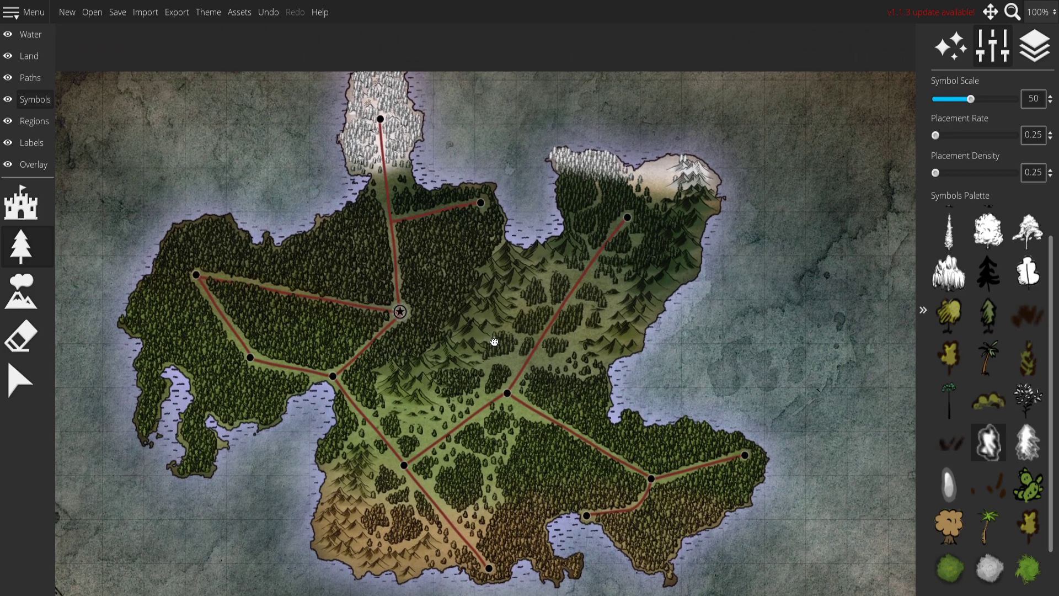
scroll(508, 276, "up", 1)
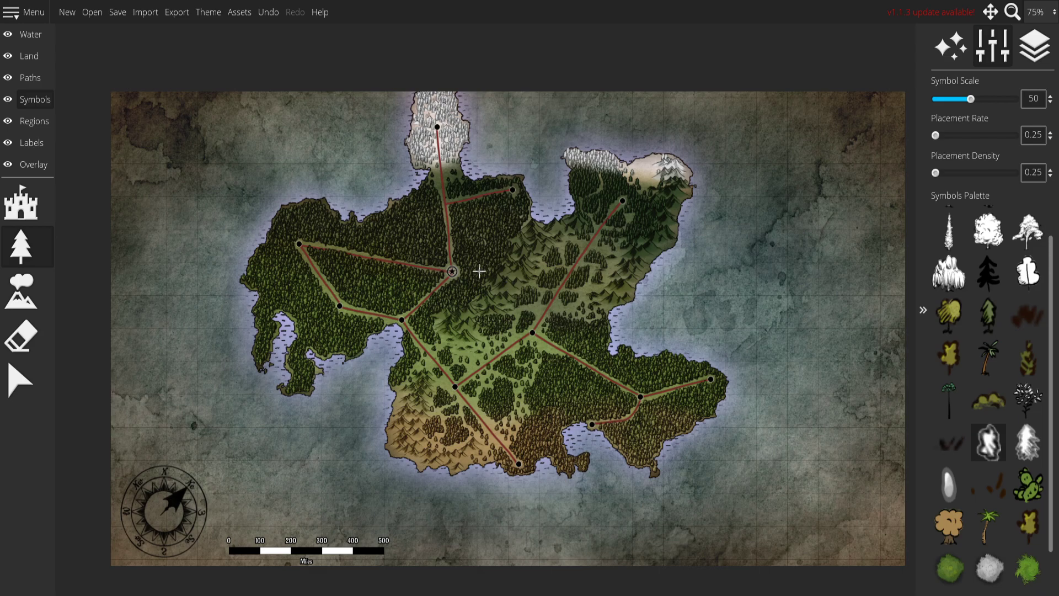
scroll(684, 190, "up", 5)
scroll(649, 187, "down", 5)
scroll(517, 185, "down", 1)
scroll(616, 165, "up", 11)
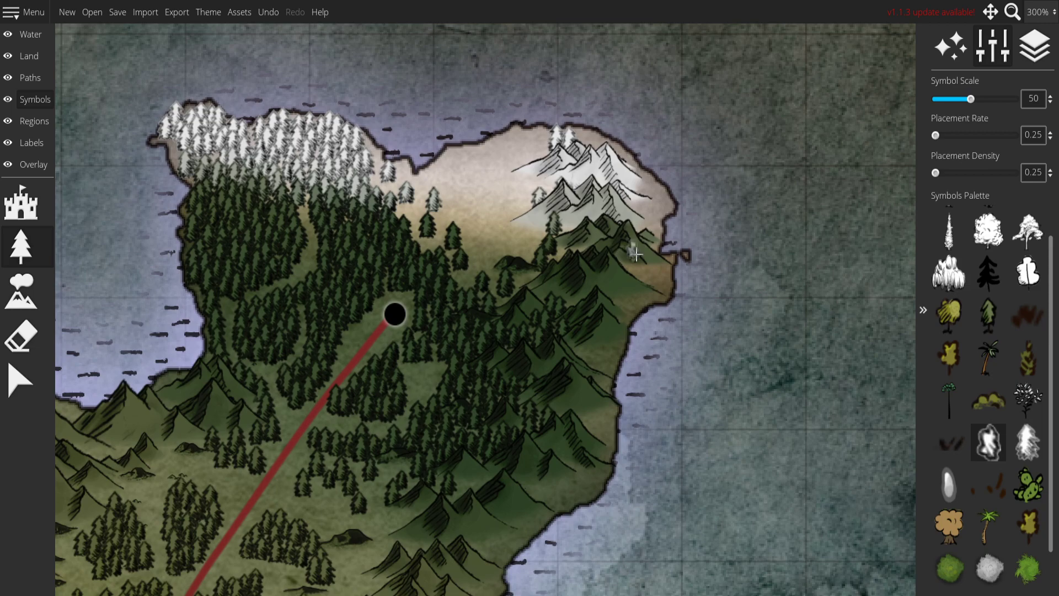
left_click_drag(572, 191, 601, 211)
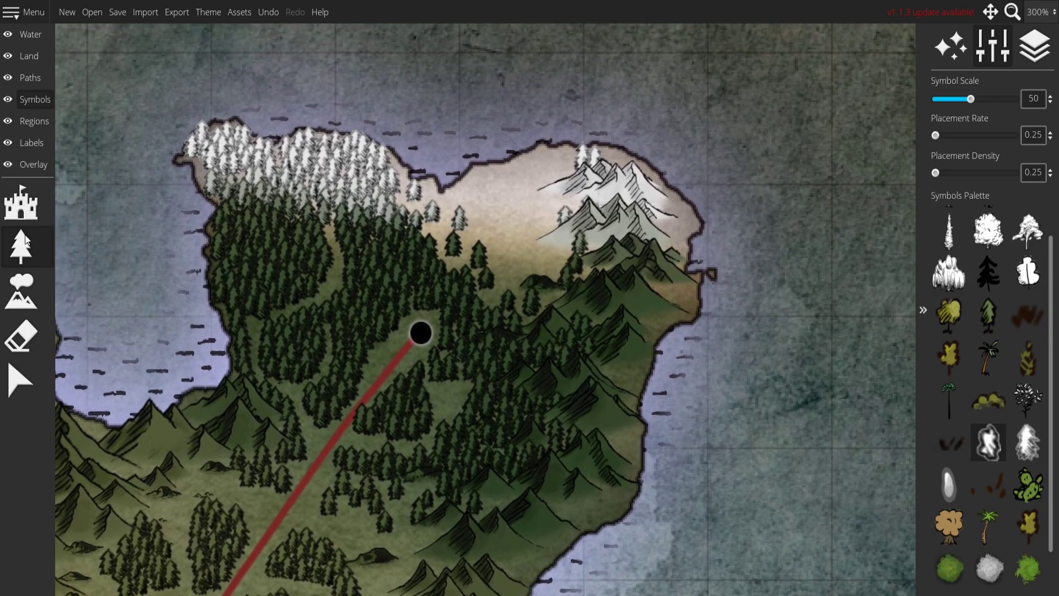
left_click(21, 291)
left_click(992, 521)
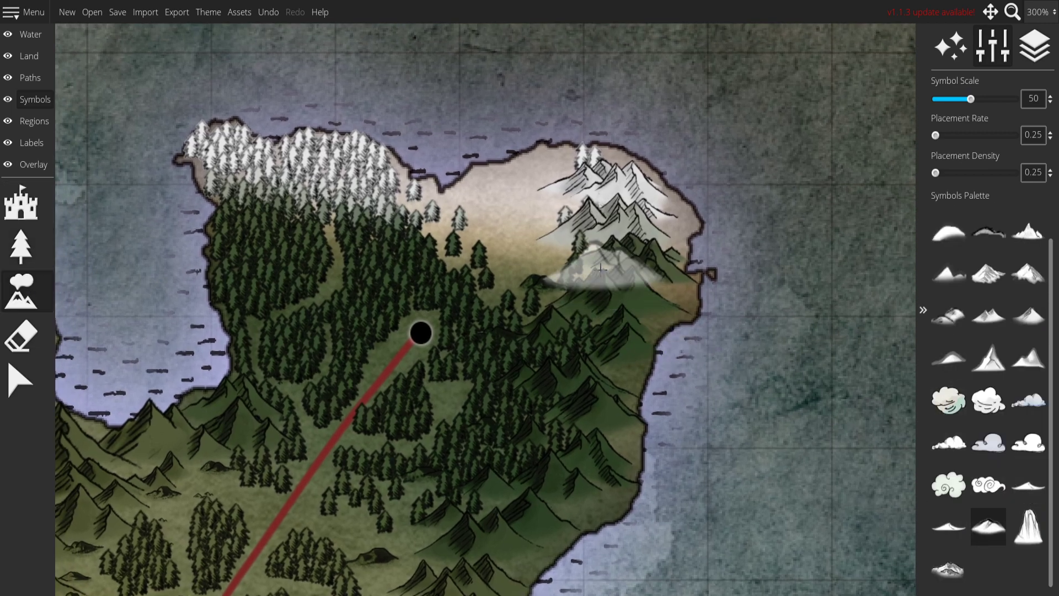
Try placing mountains at symbol scale 10 on the bare snow west of the northeastern peaks, and undo them.
scroll(499, 201, "down", 7)
scroll(492, 180, "down", 1)
left_click(483, 180)
left_click(514, 194)
left_click(488, 198)
key("ctrl+z")
key("ctrl+z")
key("ctrl+z")
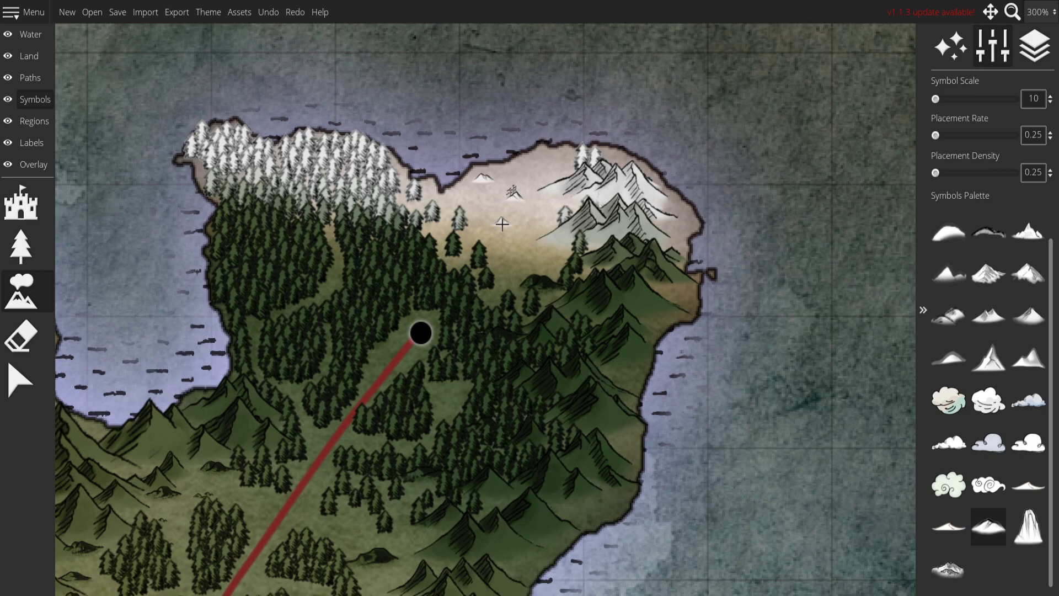
Scatter small mountains at symbol scale 20 across the bare ground west of the northeastern snowy peaks.
scroll(506, 196, "up", 2)
left_click(527, 180)
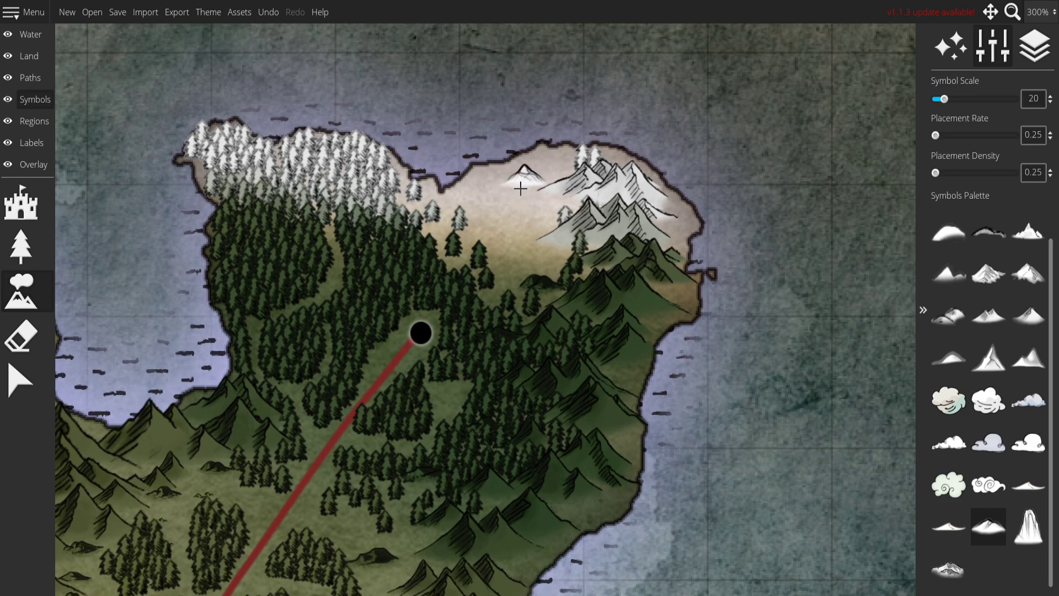
left_click(482, 193)
left_click(518, 225)
left_click(538, 195)
left_click(528, 263)
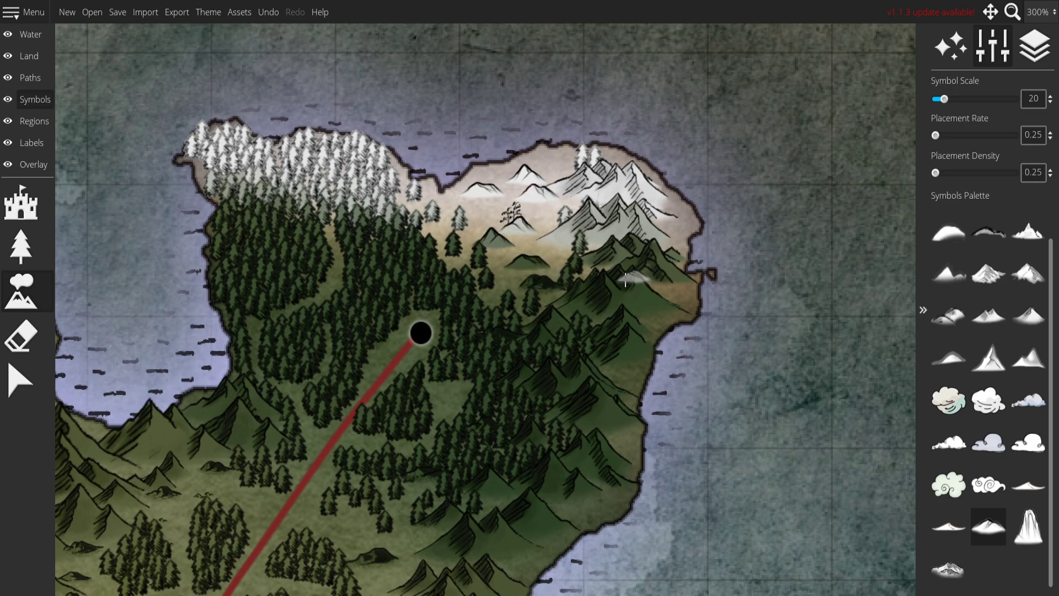
Save the map and export it as a Normal image without the trace image.
scroll(652, 276, "down", 5)
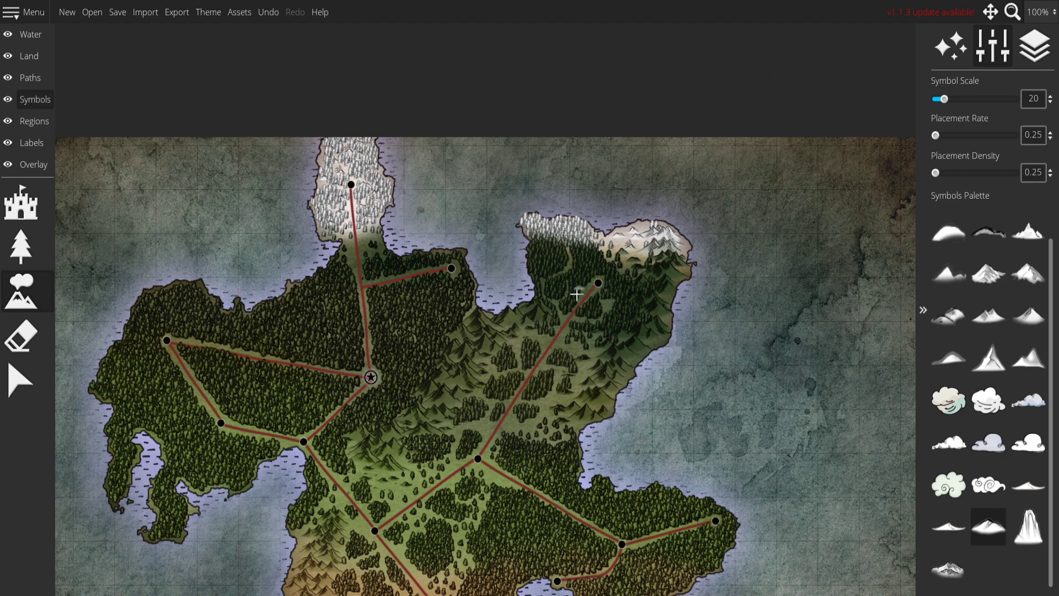
scroll(580, 279, "down", 2)
left_click_drag(573, 275, 542, 285)
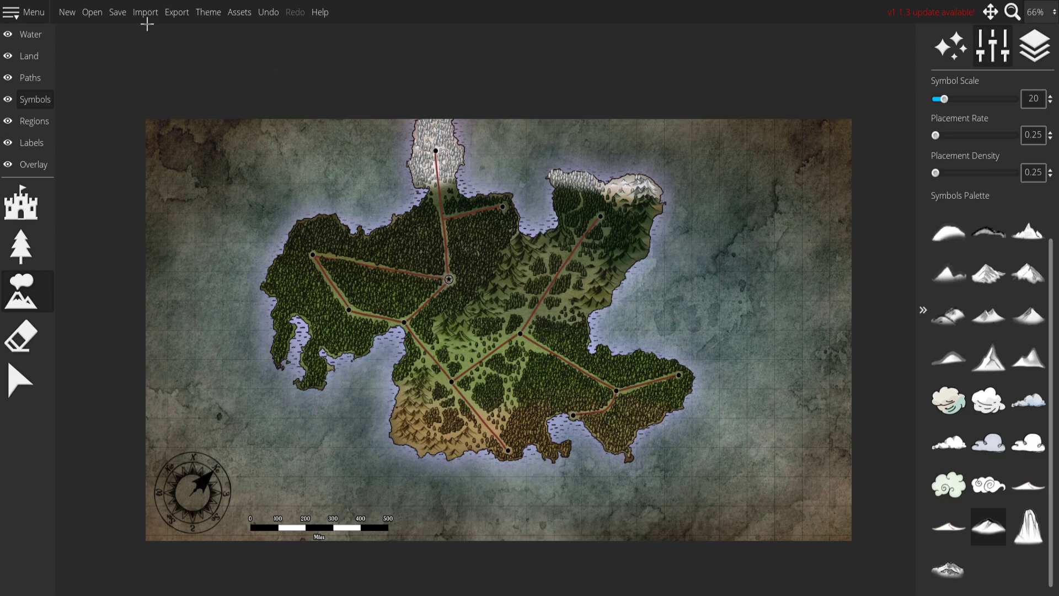
left_click(118, 11)
left_click(175, 12)
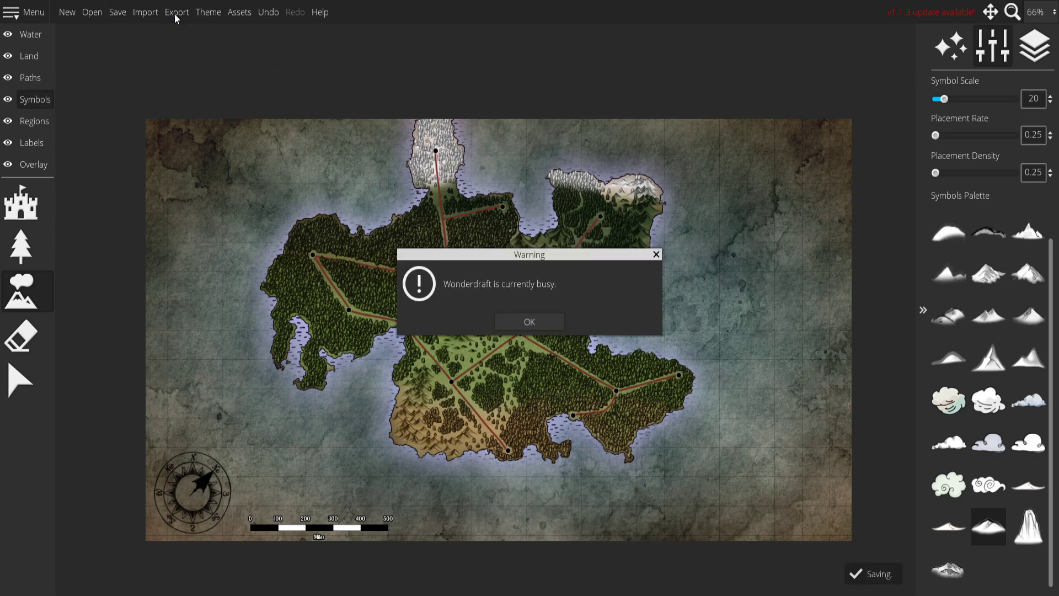
left_click(531, 322)
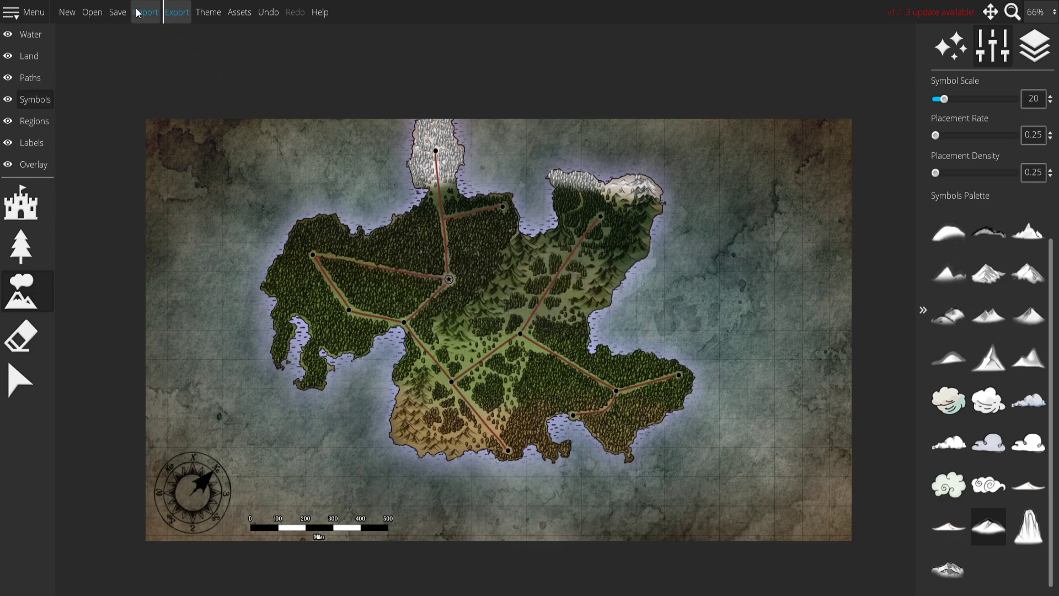
left_click(171, 14)
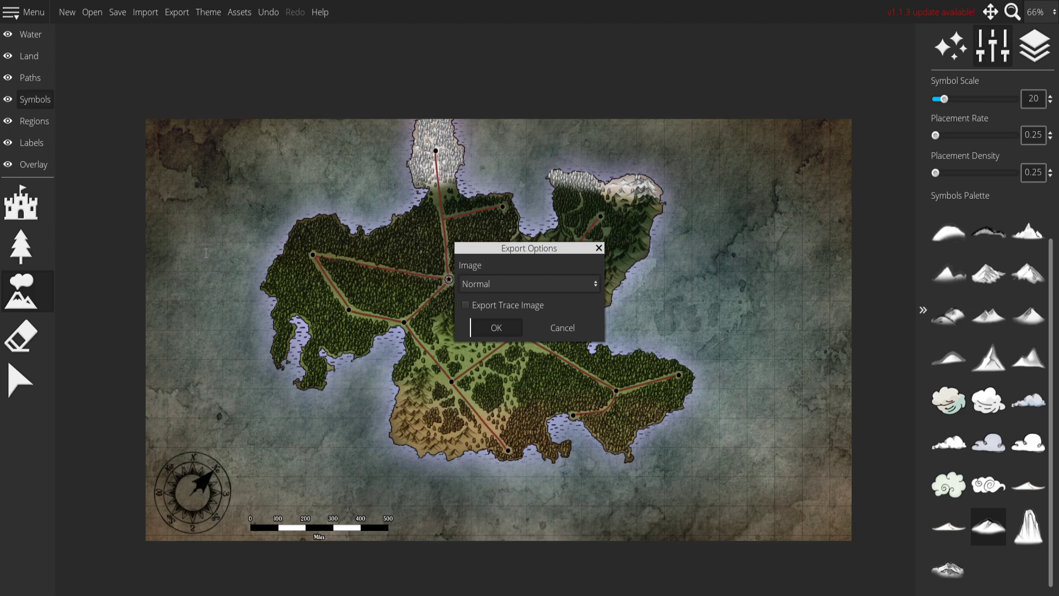
key("Return")
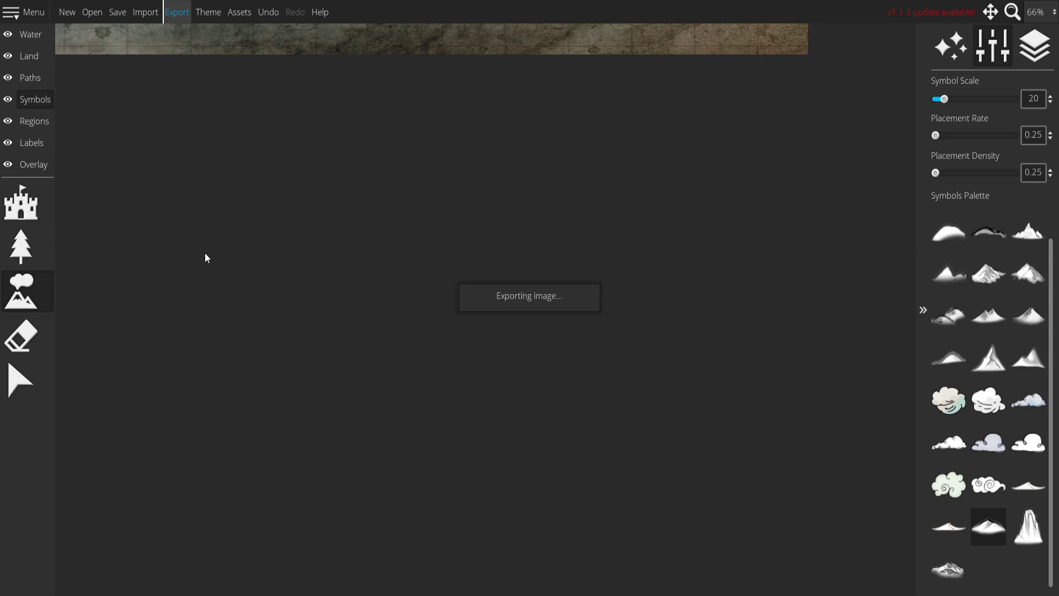